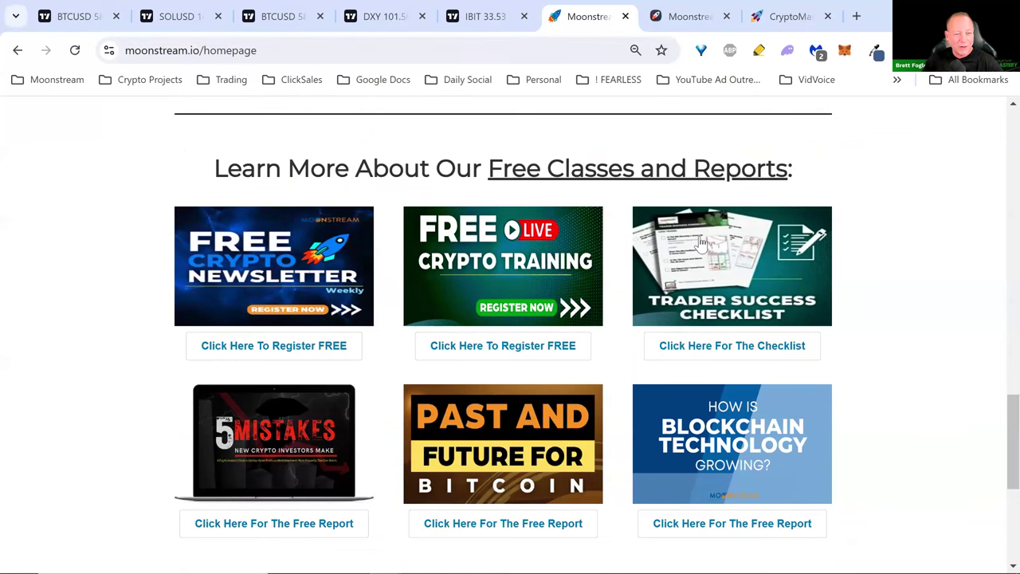
Step: Switch from the website homepage to the TradingView SOLUSD daily chart and show the chart full screen
scroll(685, 266, "up", 8)
scroll(527, 89, "up", 5)
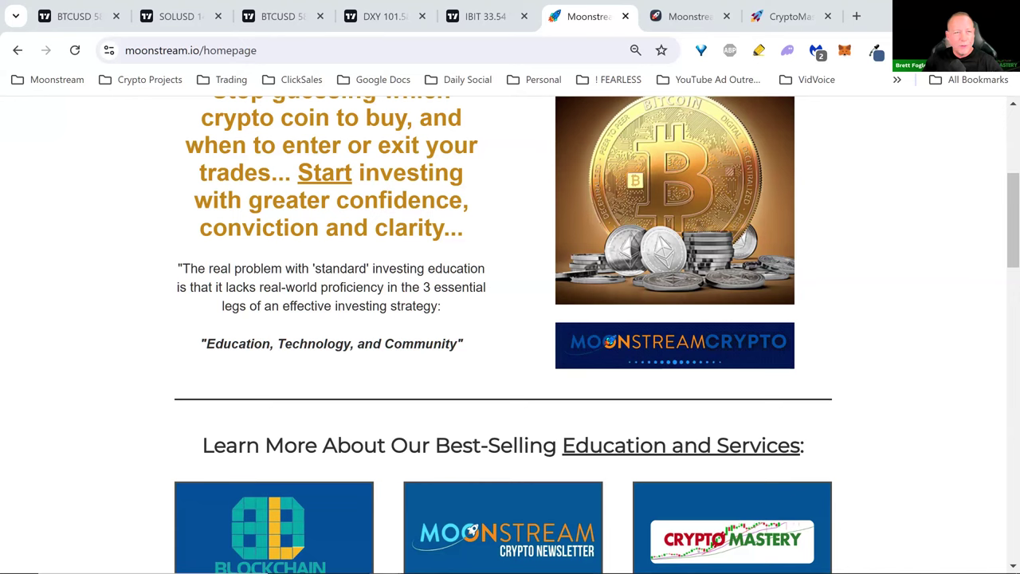
left_click(249, 18)
left_click(185, 19)
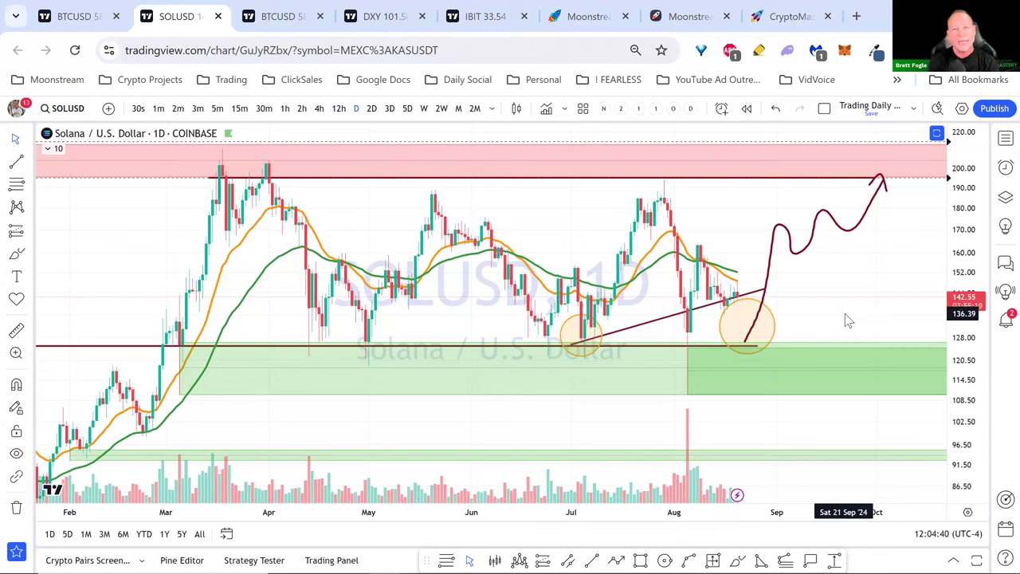
left_click(960, 111)
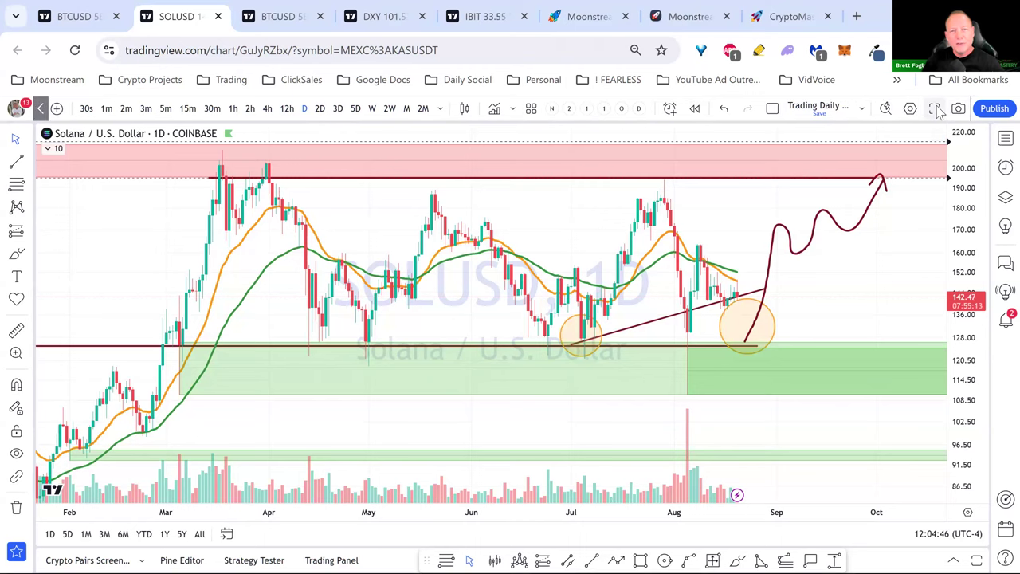
left_click(935, 110)
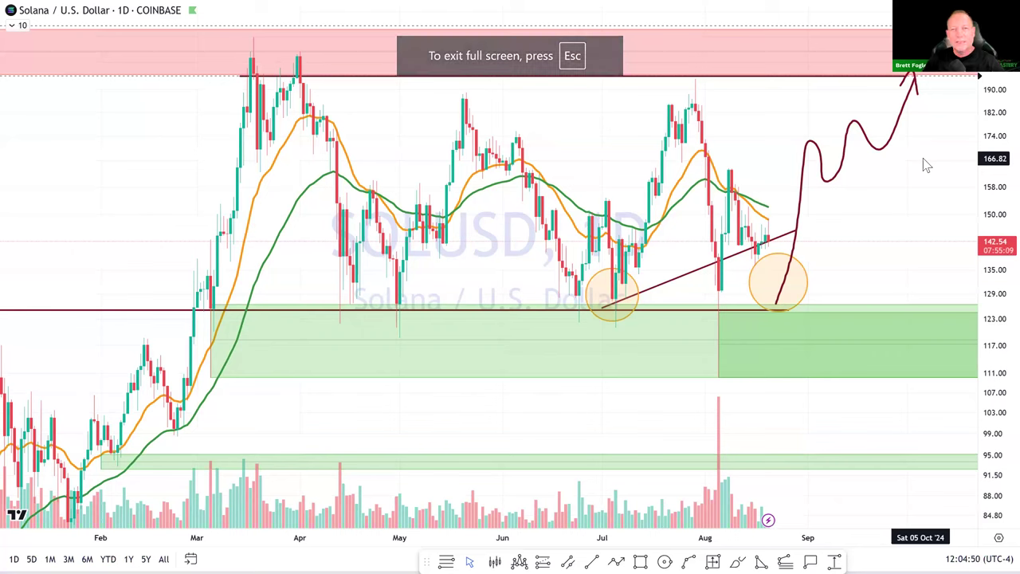
left_click(915, 84)
left_click(916, 76)
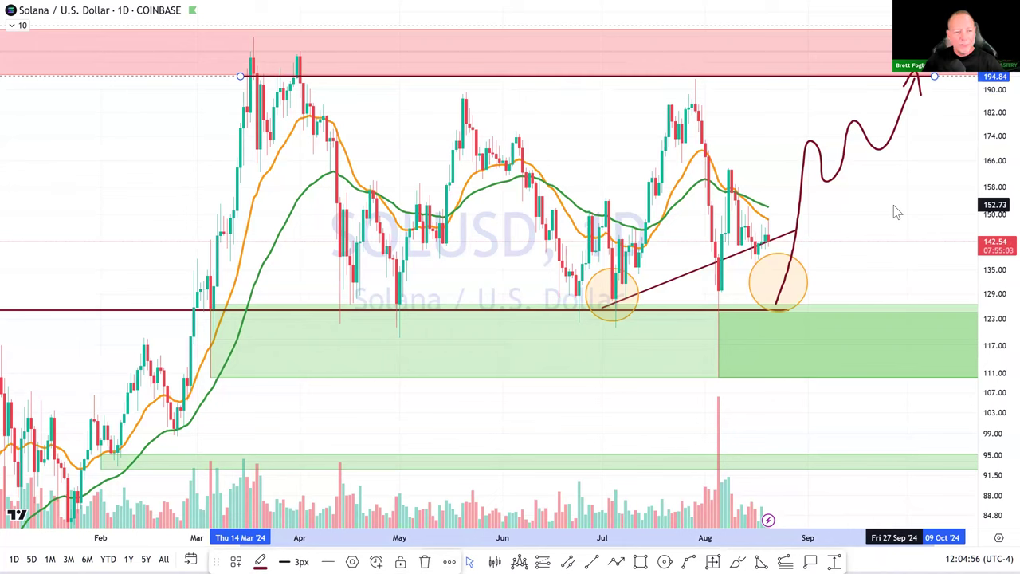
left_click(114, 130)
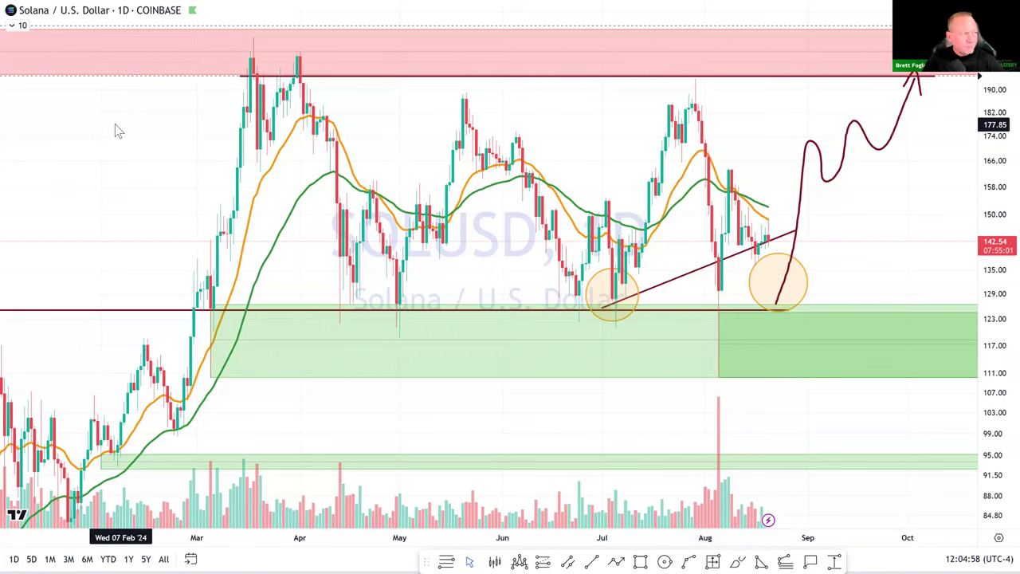
Step: Hide the Order Block Detector indicator on the SOLUSD chart and collapse the indicator legend
left_click(16, 26)
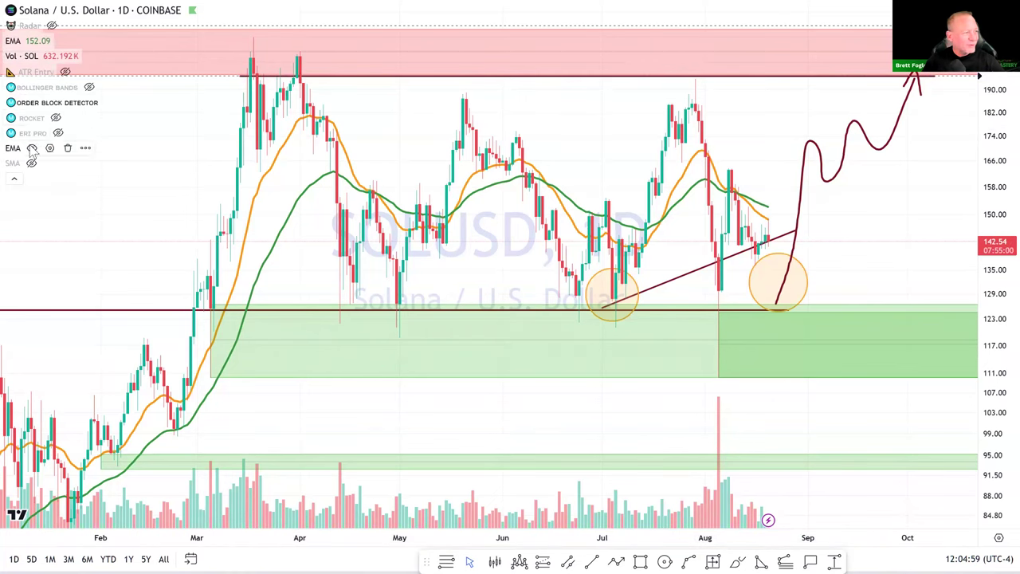
left_click(104, 104)
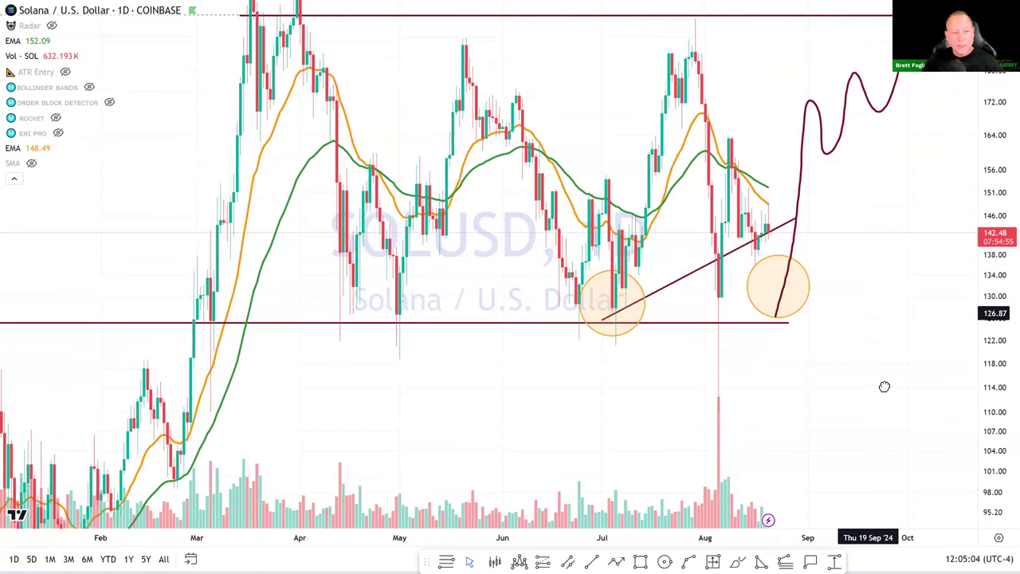
left_click(13, 178)
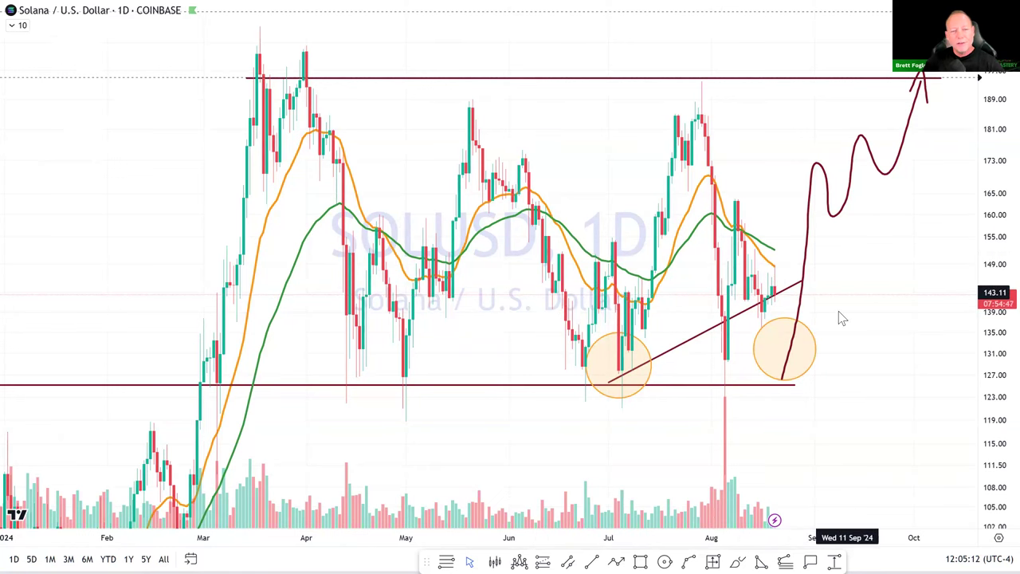
Step: Examine Solana's daily price action from March to August against the support line, rising trendline and moving averages
scroll(837, 321, "up", 1)
left_click_drag(641, 374, 858, 365)
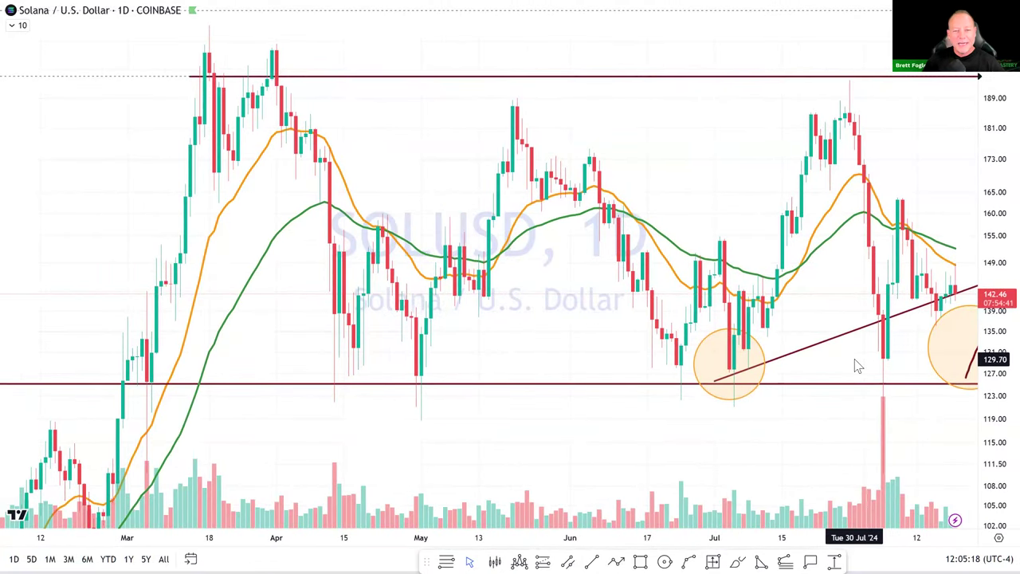
left_click_drag(855, 360, 832, 363)
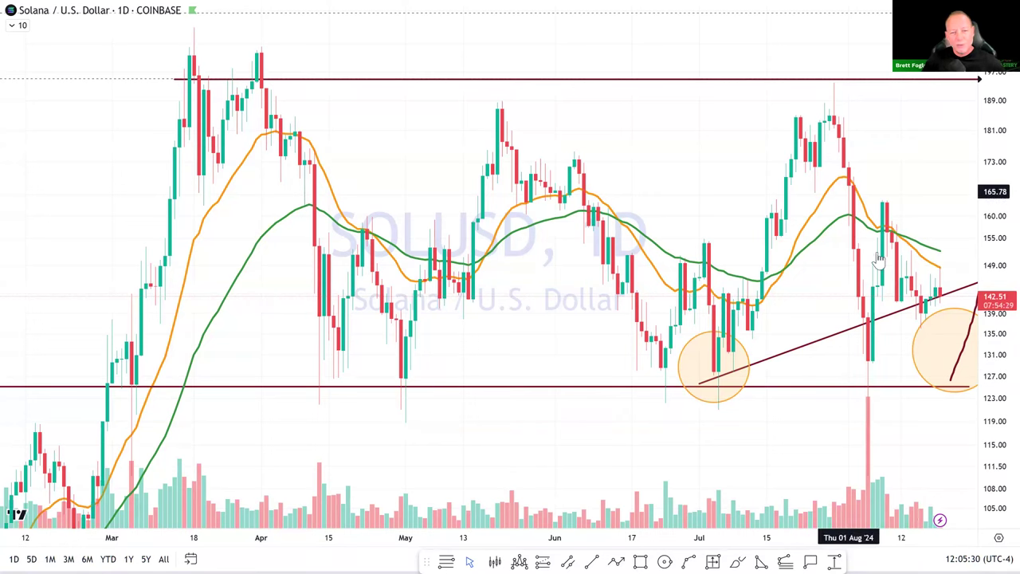
left_click_drag(813, 414, 780, 394)
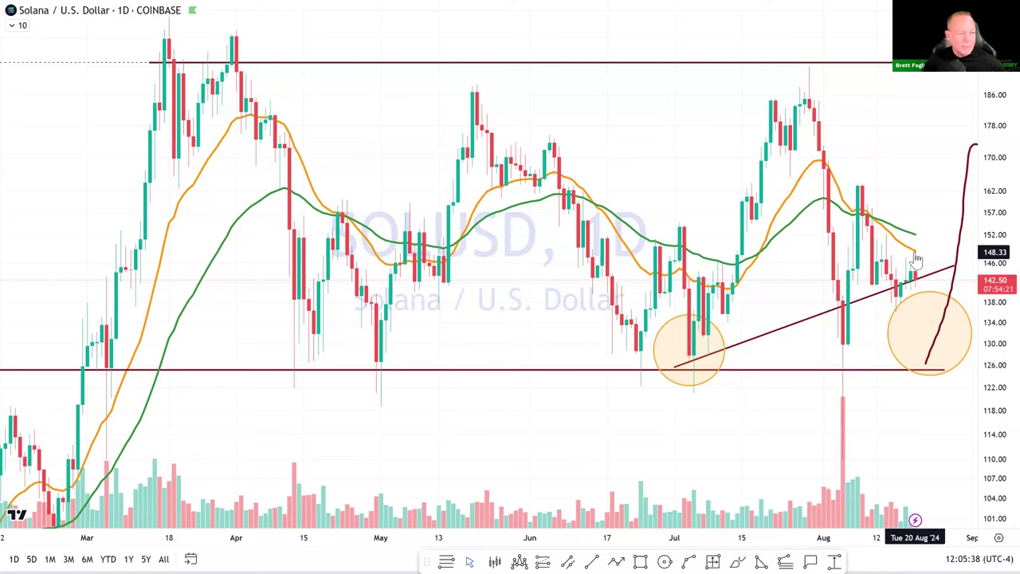
left_click_drag(565, 329, 575, 293)
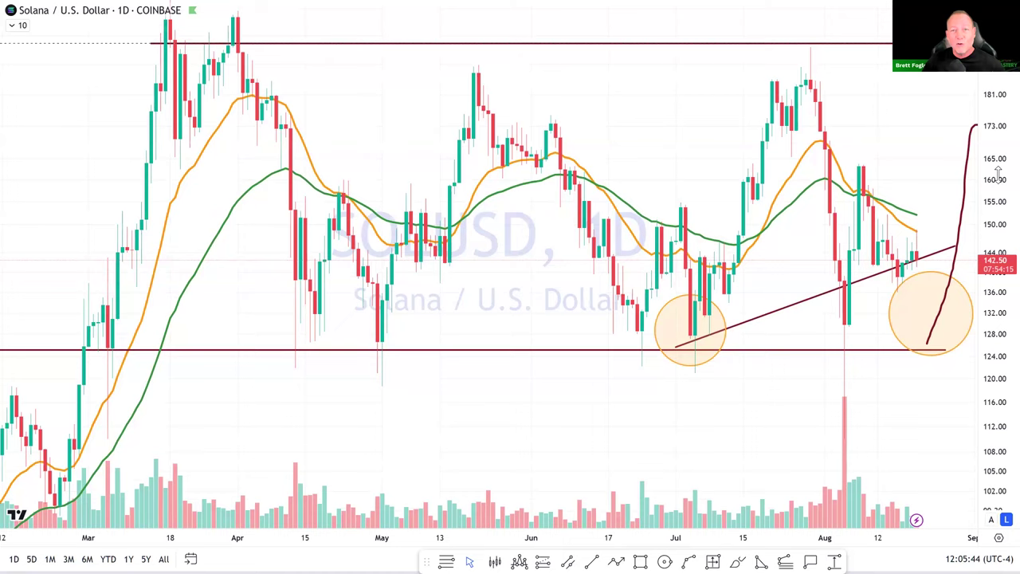
left_click_drag(801, 401, 768, 407)
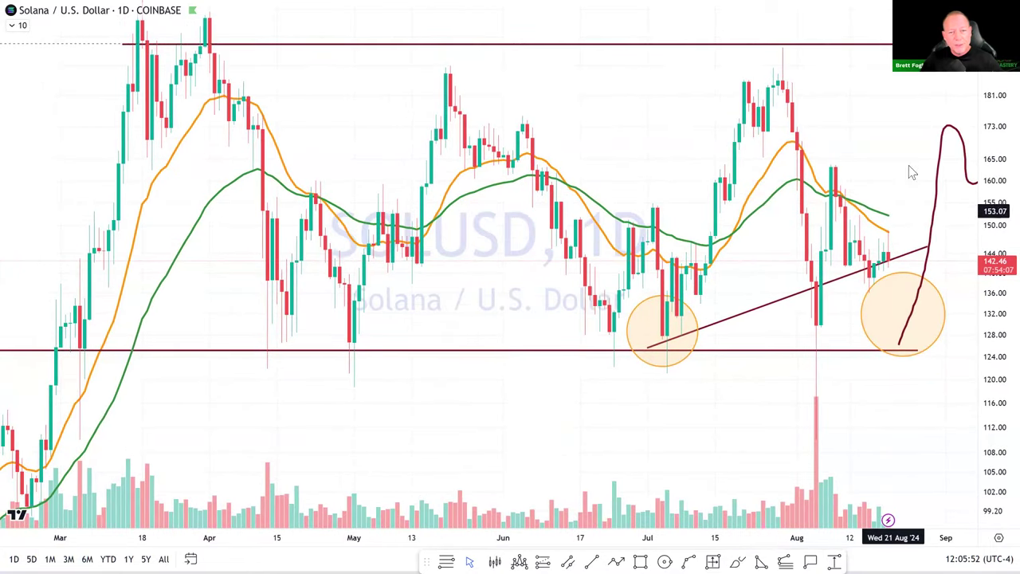
Step: Leave full screen, load the INDEX BTCUSD chart from the watchlist and hide the watchlist again
key("Escape")
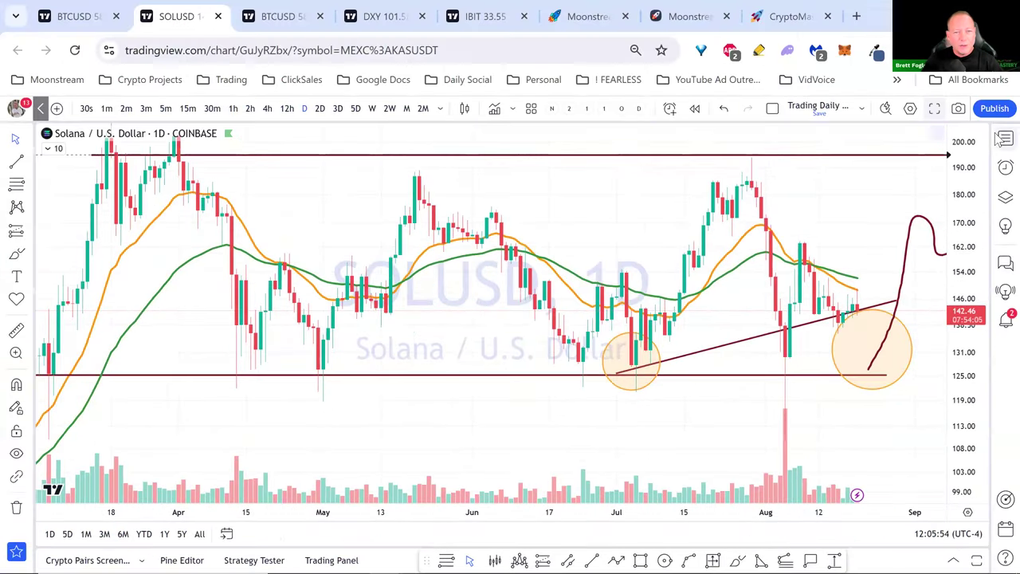
left_click(1002, 140)
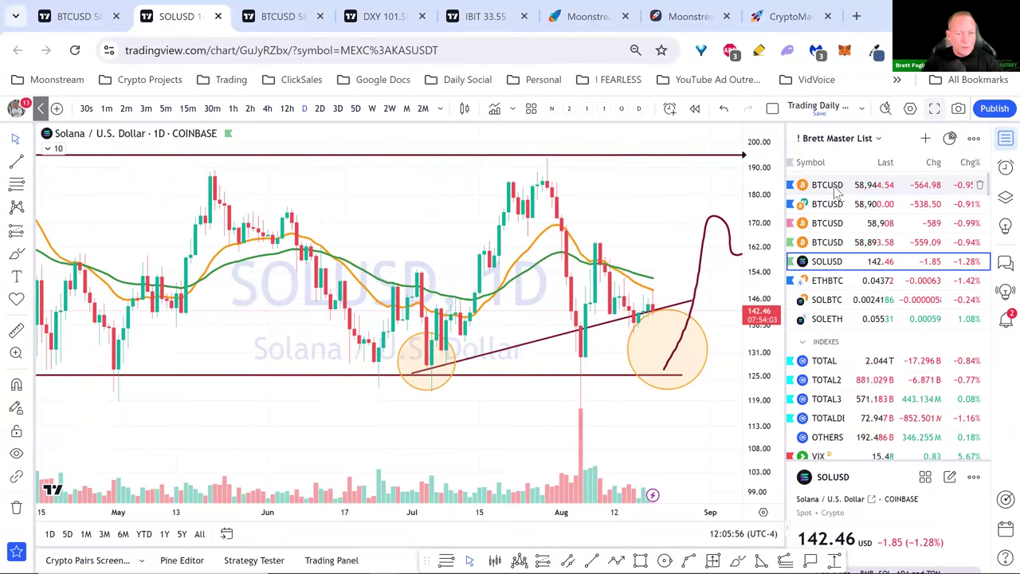
left_click(828, 185)
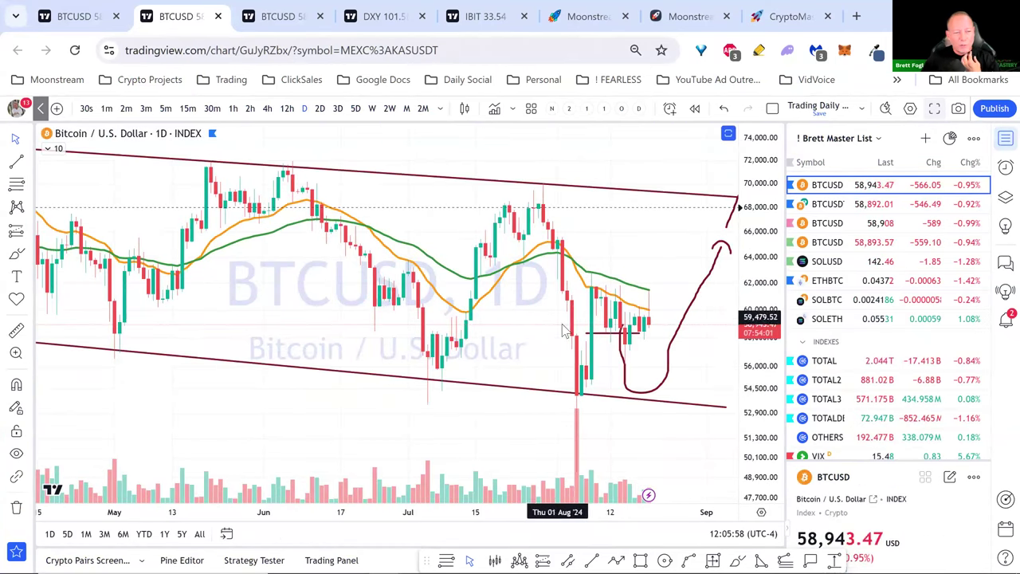
left_click(999, 140)
scroll(869, 516, "down", 3)
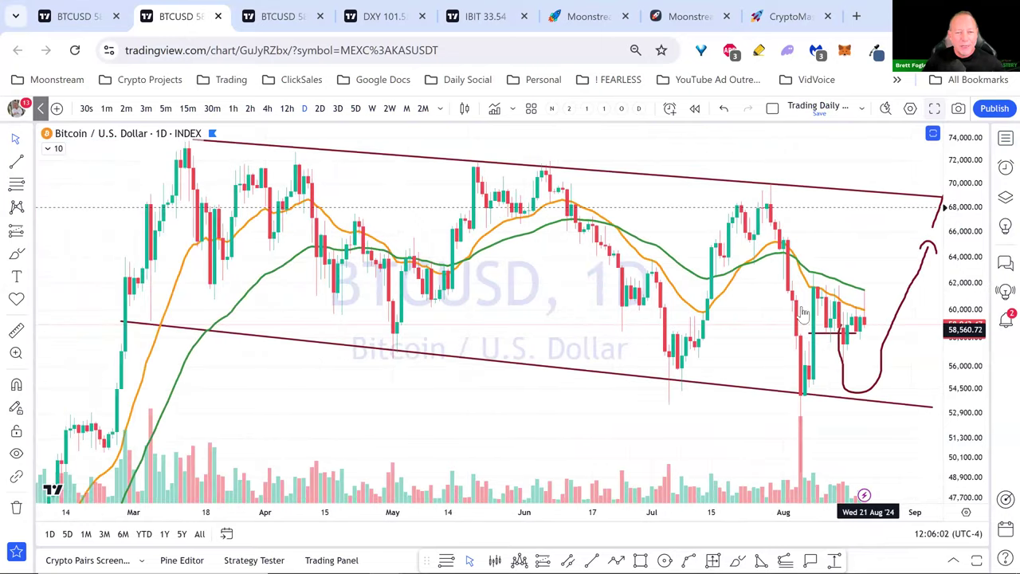
scroll(756, 333, "up", 2)
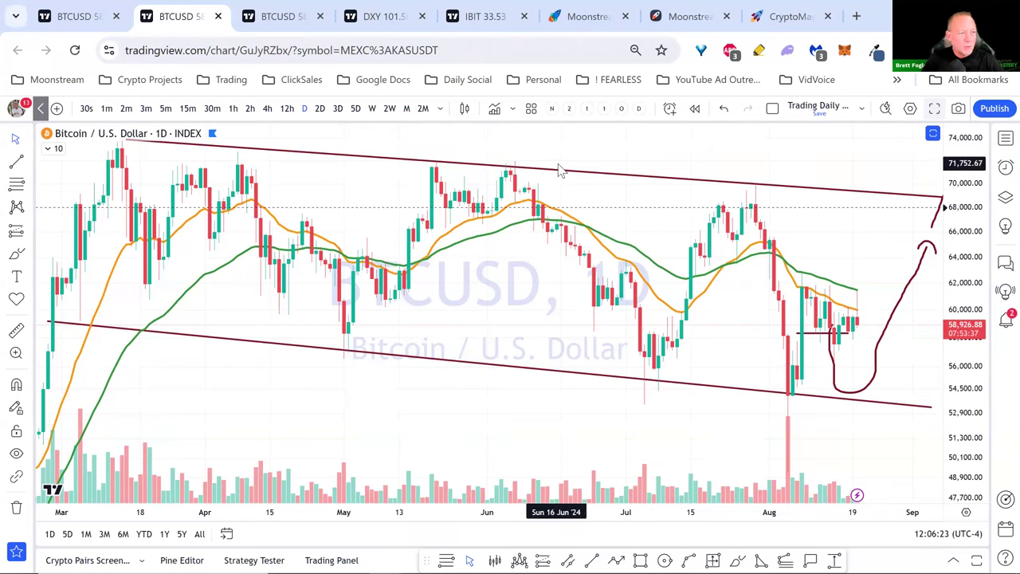
Step: Search the indicator library for "ema ribbon" and add Moving Average Ribbon and EMA Ribbon [Krypt] to the Bitcoin chart
left_click(495, 108)
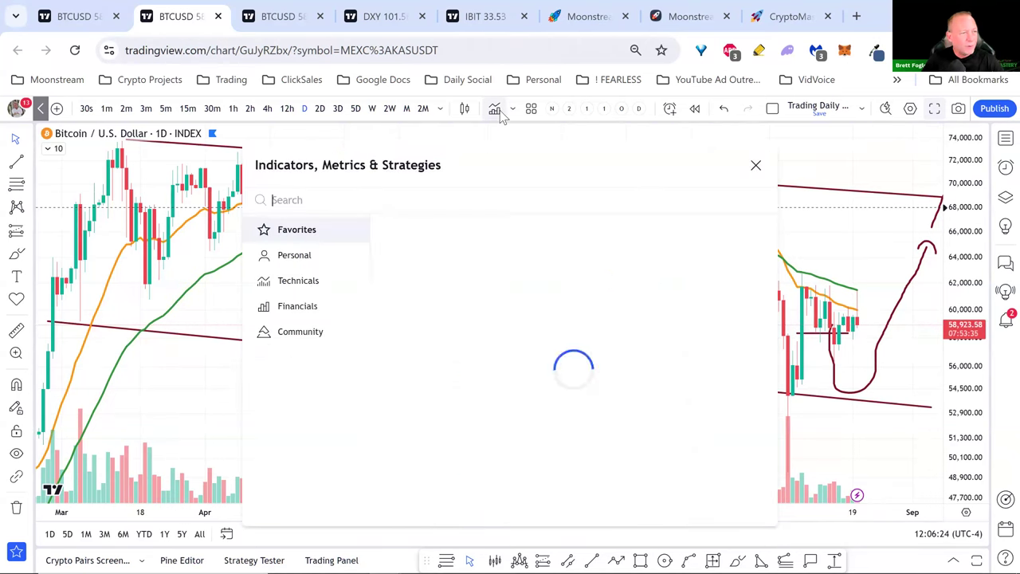
type("ribbon")
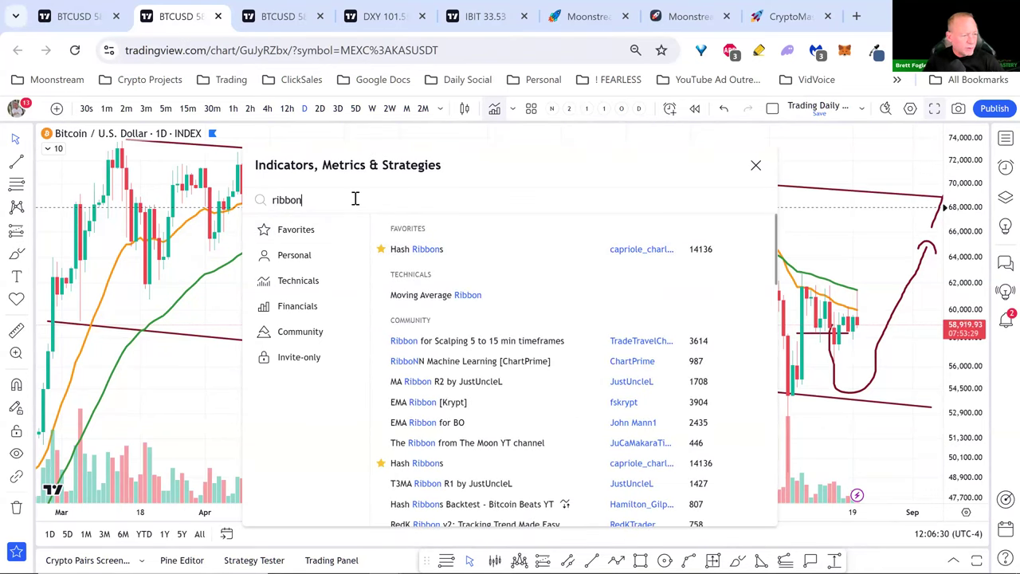
type("a")
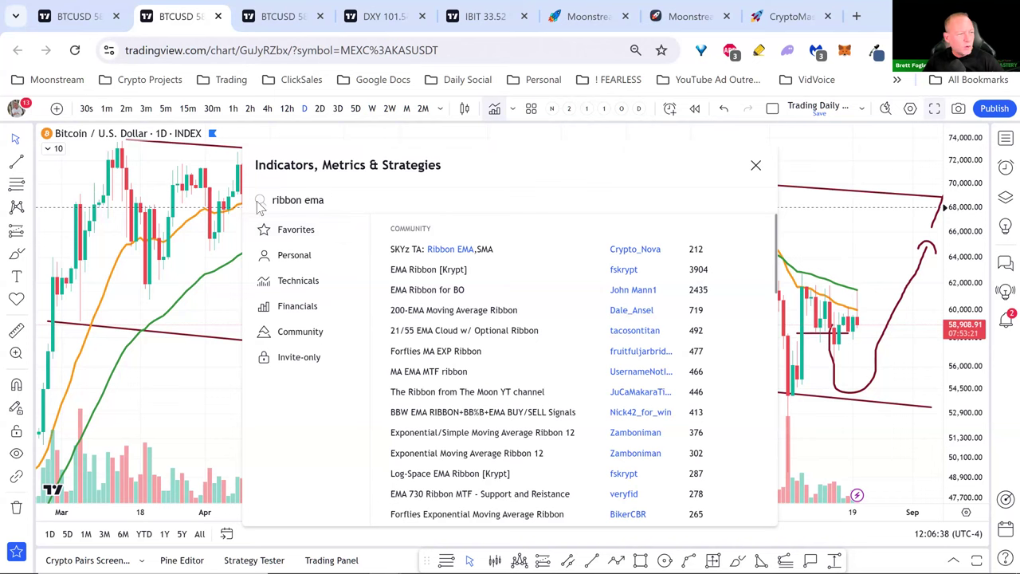
triple_click(281, 203)
type("ema ribb")
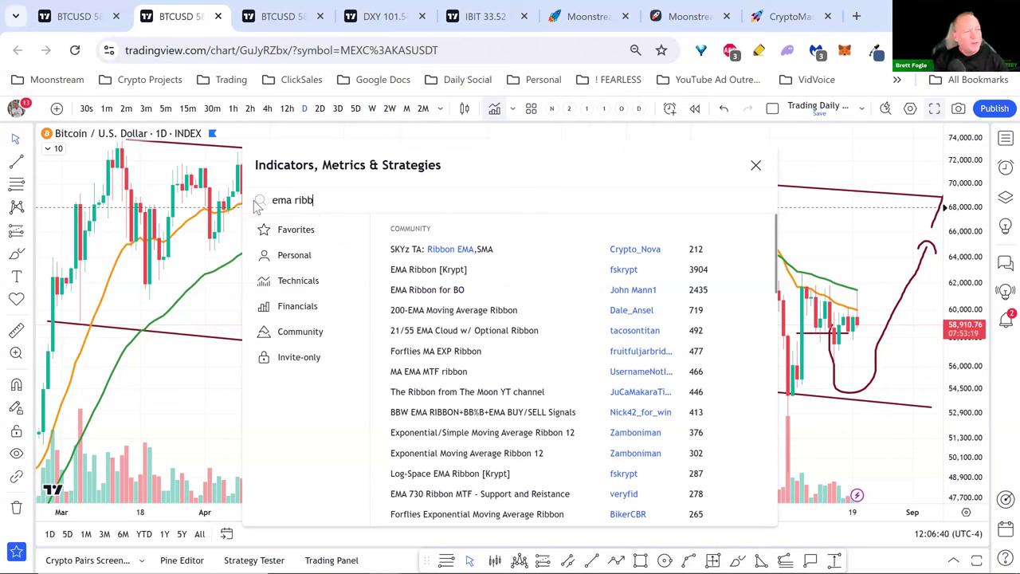
type("on")
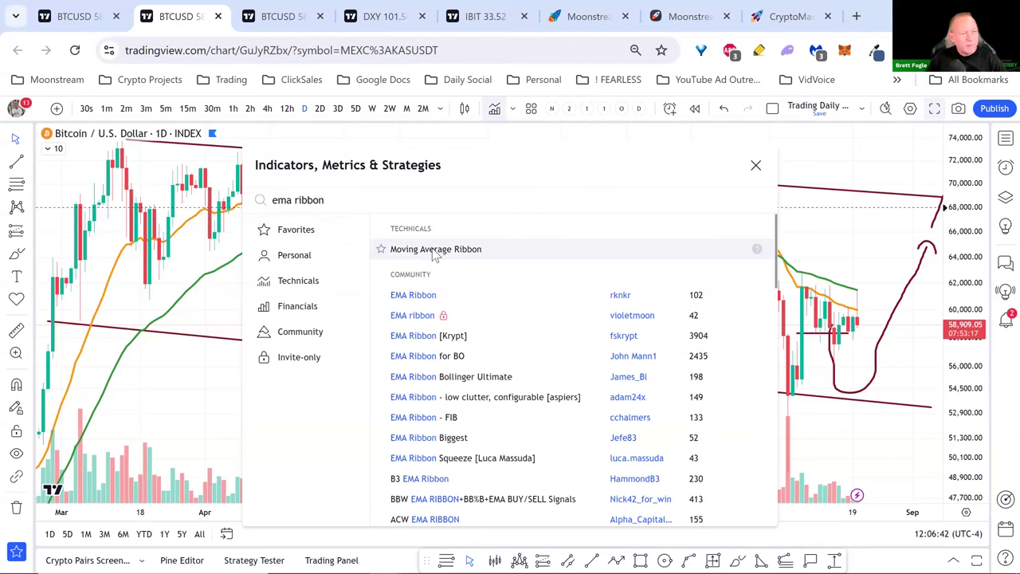
left_click(435, 250)
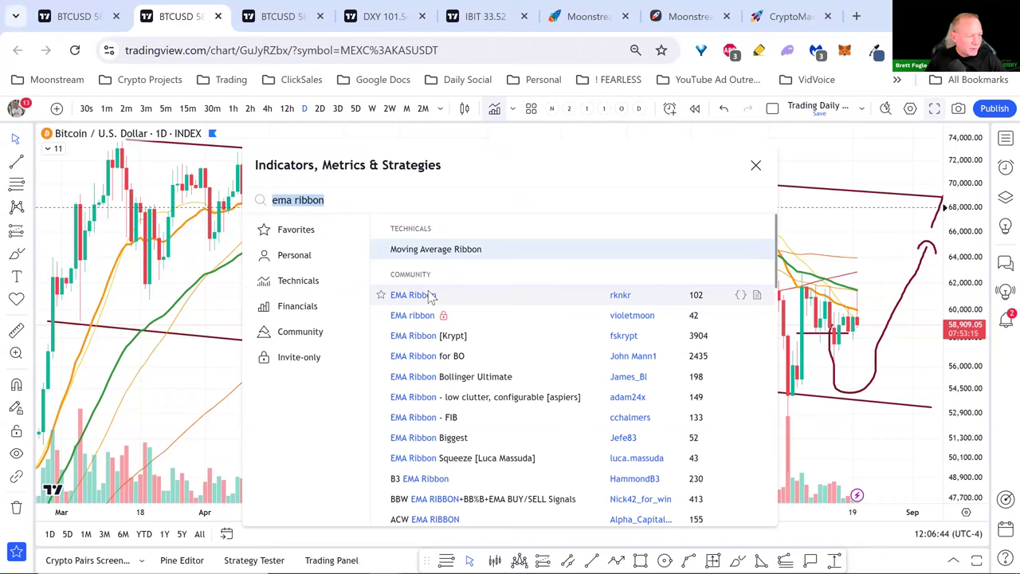
left_click(414, 338)
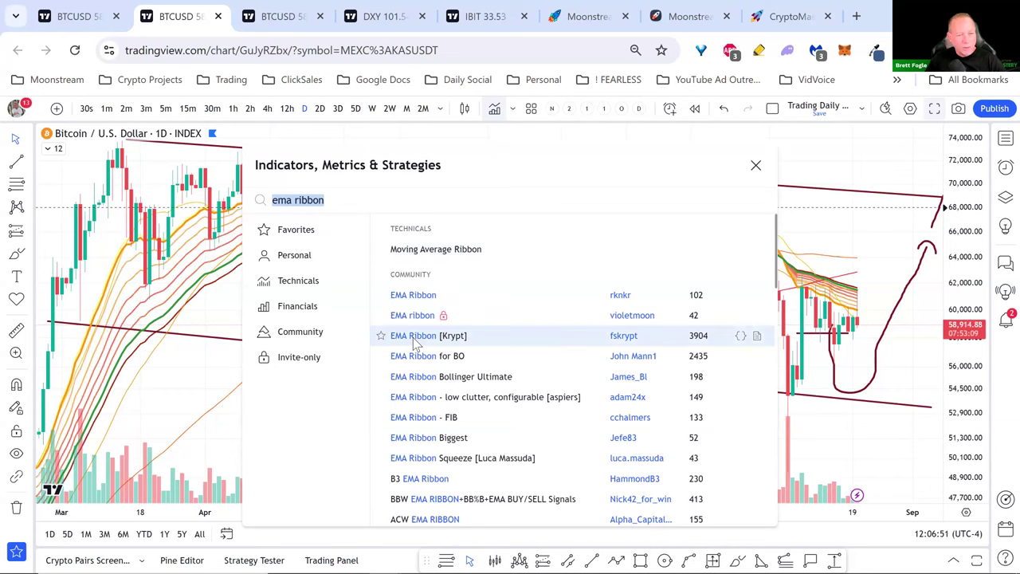
left_click(756, 165)
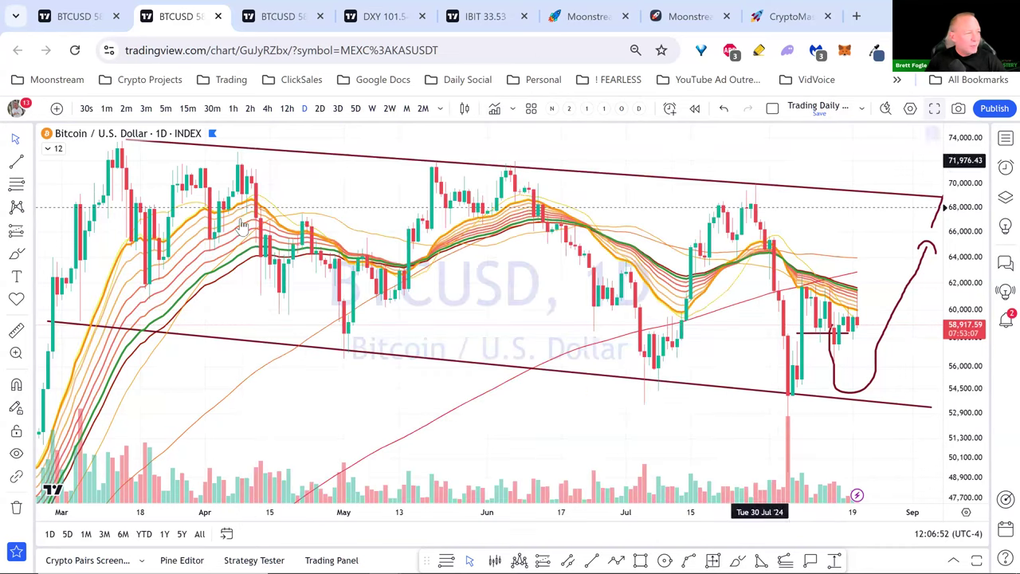
Step: Remove the MA Ribbon indicator from the Bitcoin chart and collapse the indicator legend
left_click(49, 150)
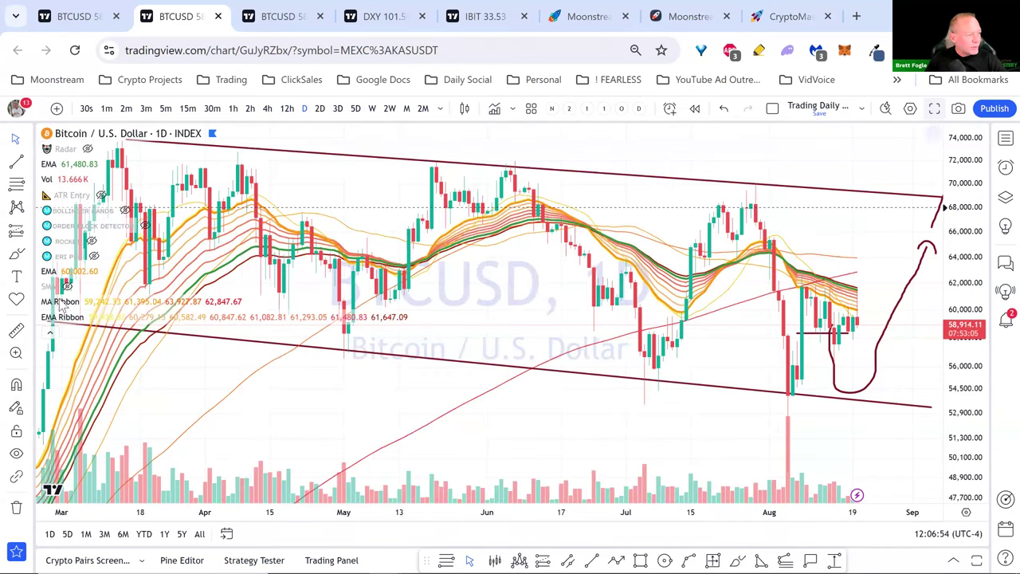
left_click(144, 302)
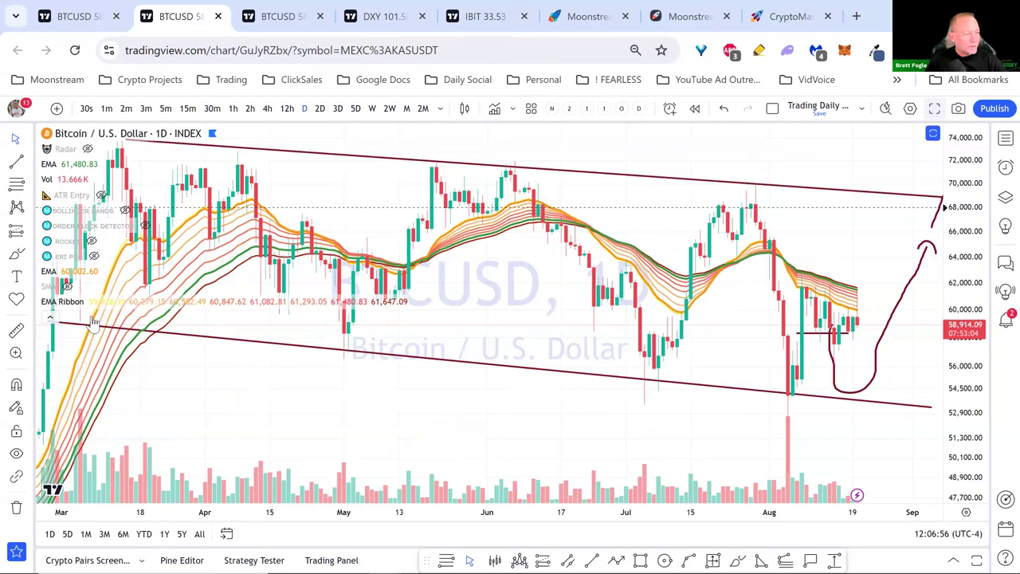
left_click(50, 332)
scroll(763, 259, "down", 1)
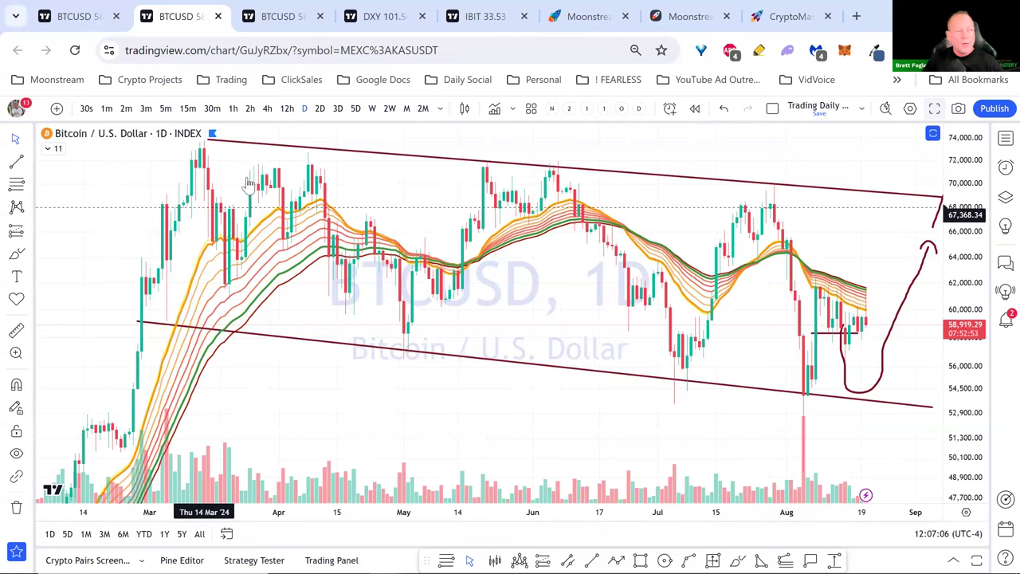
Step: Show the Bitcoin chart full screen and move the start of the upper channel line to the 12 March 2024 high
left_click(934, 108)
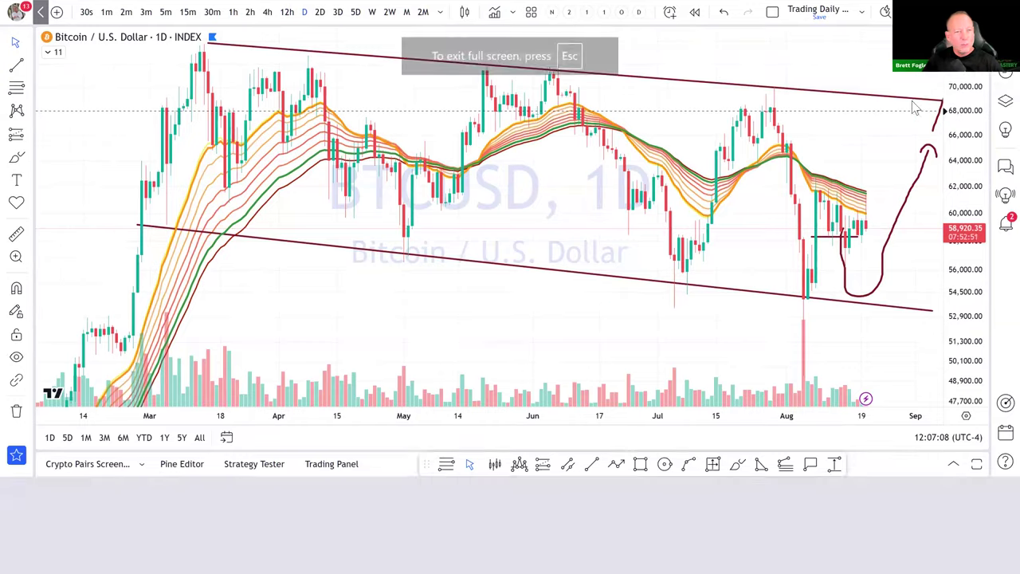
left_click_drag(814, 231, 447, 308)
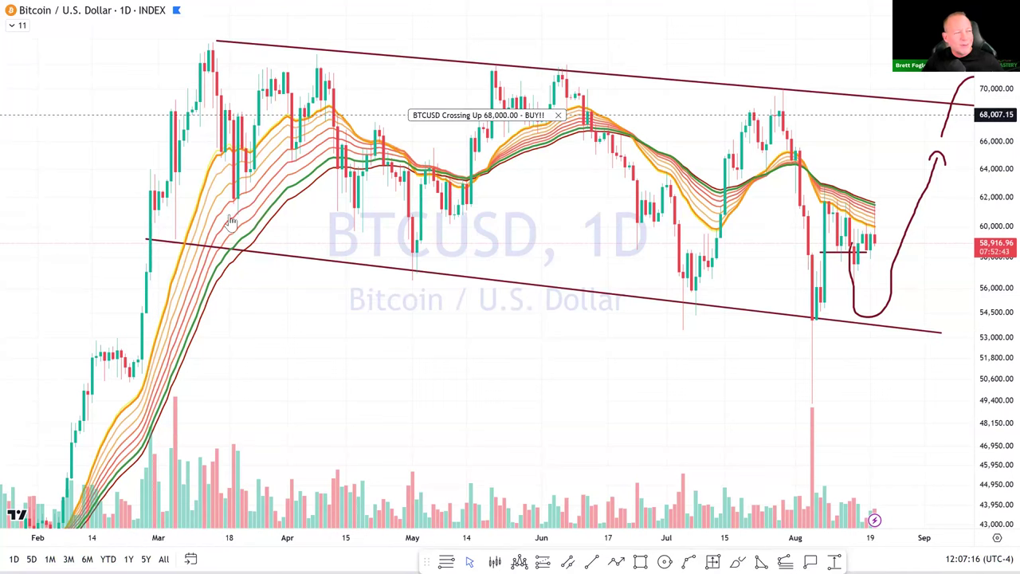
left_click(209, 41)
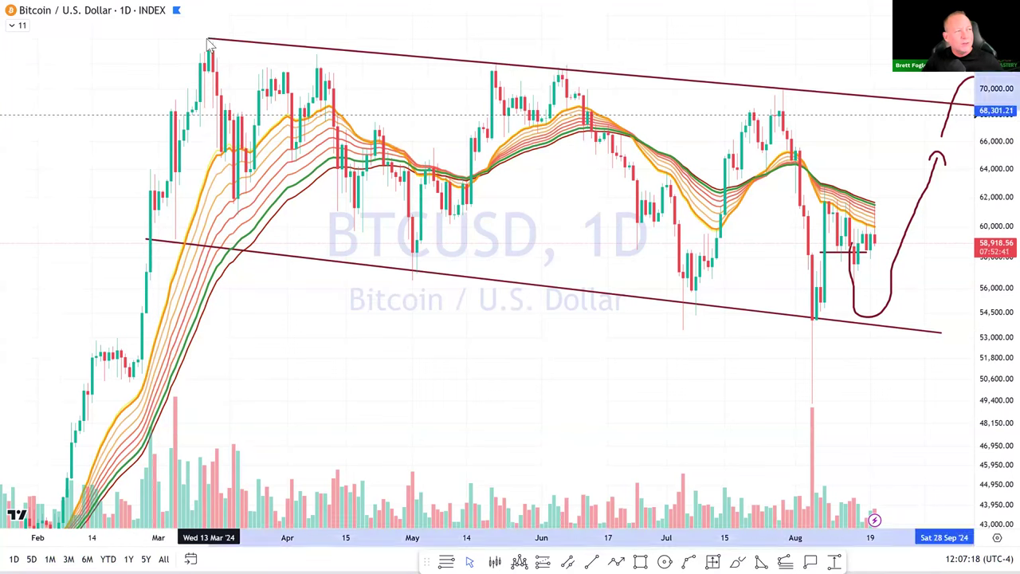
left_click_drag(207, 41, 205, 44)
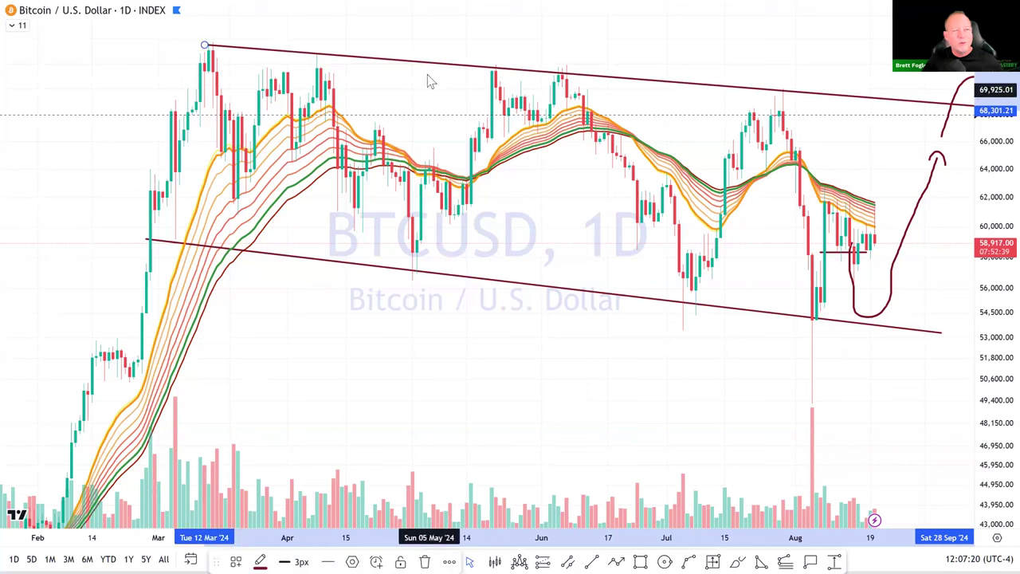
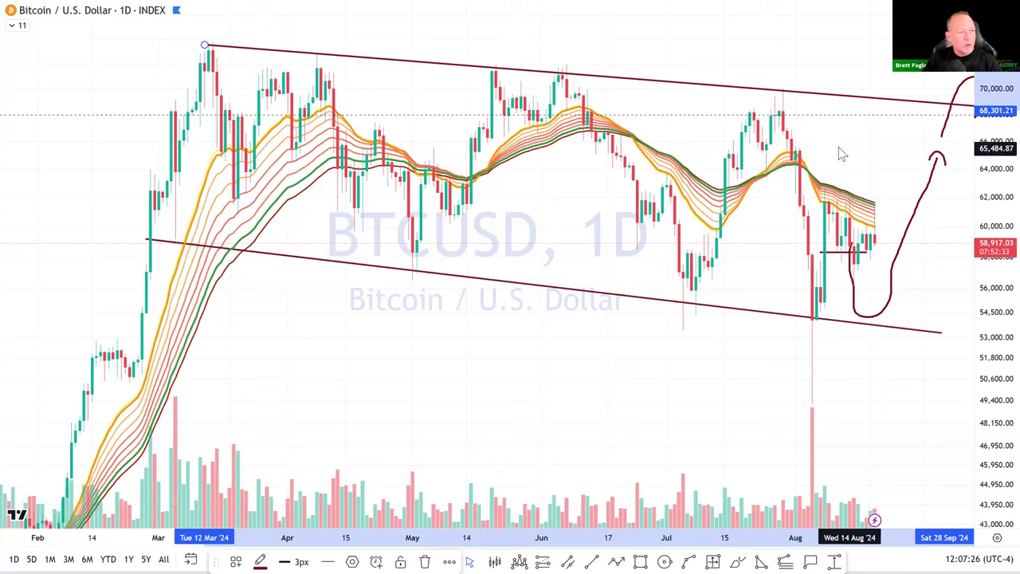
Step: Examine the Bitcoin daily price against the EMA ribbon from late 2023 through August 2024
scroll(838, 146, "down", 3)
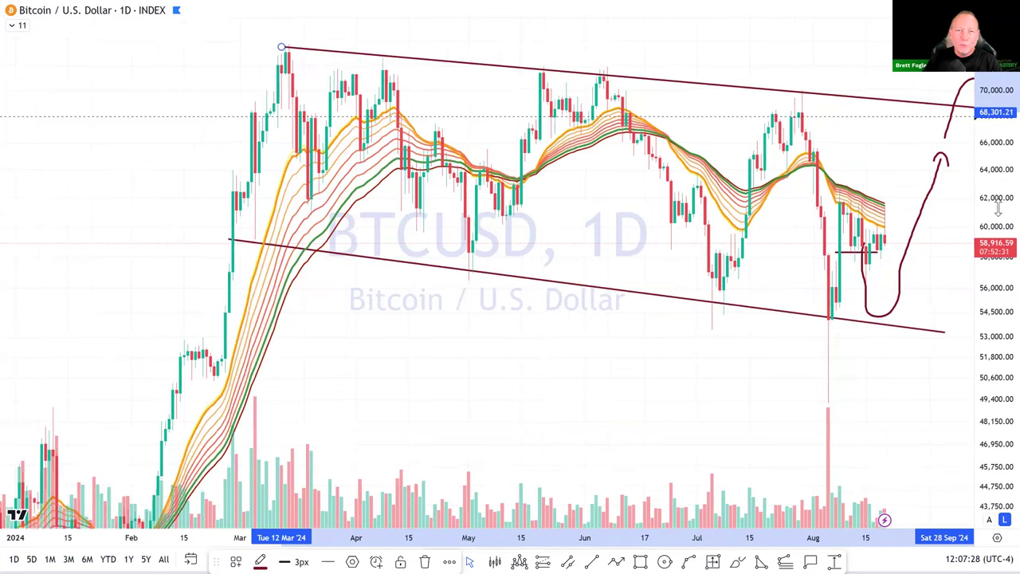
left_click_drag(146, 321, 337, 359)
left_click_drag(492, 311, 417, 281)
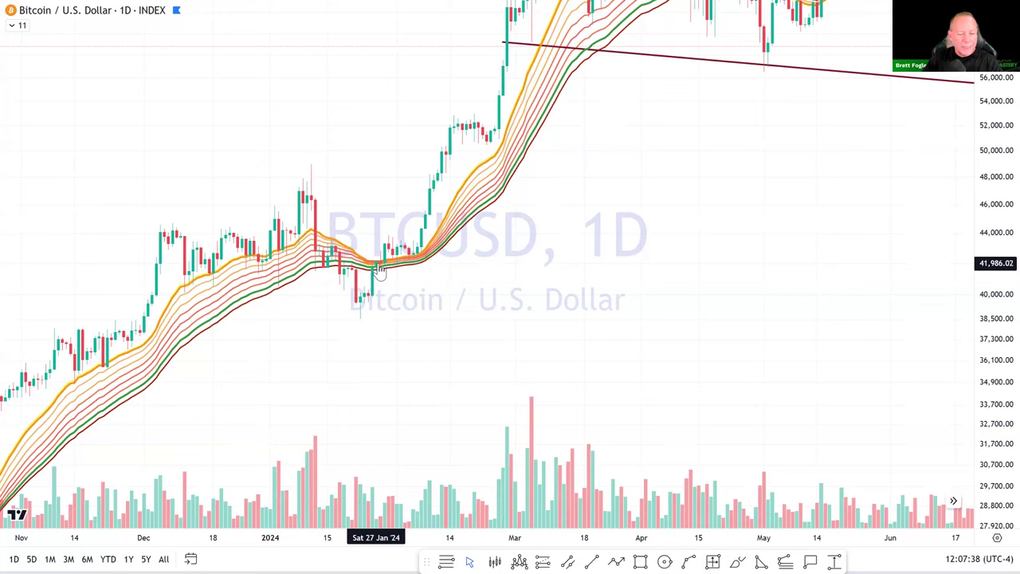
left_click_drag(346, 394, 282, 380)
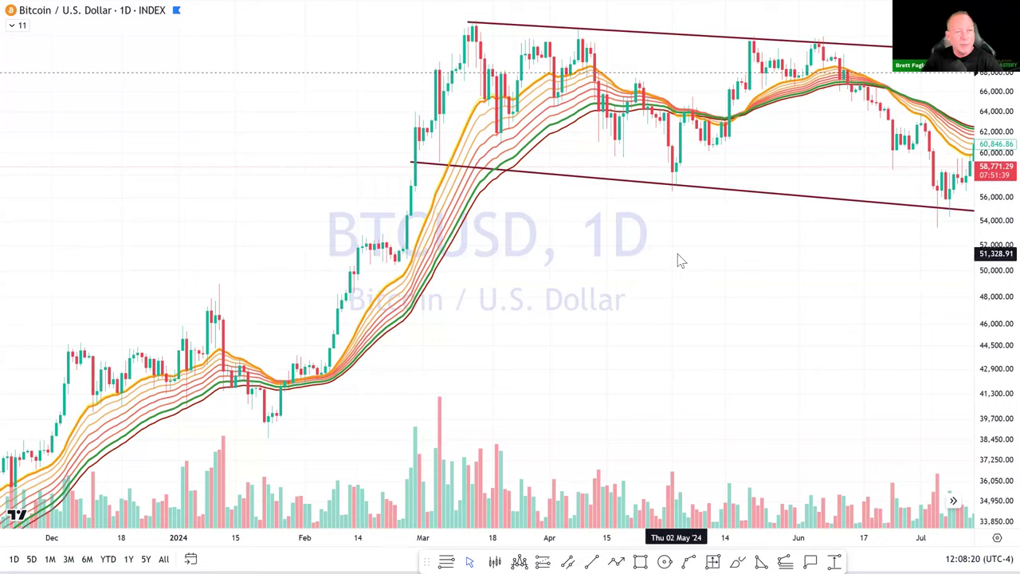
scroll(564, 309, "right", 3)
scroll(564, 309, "right", 1)
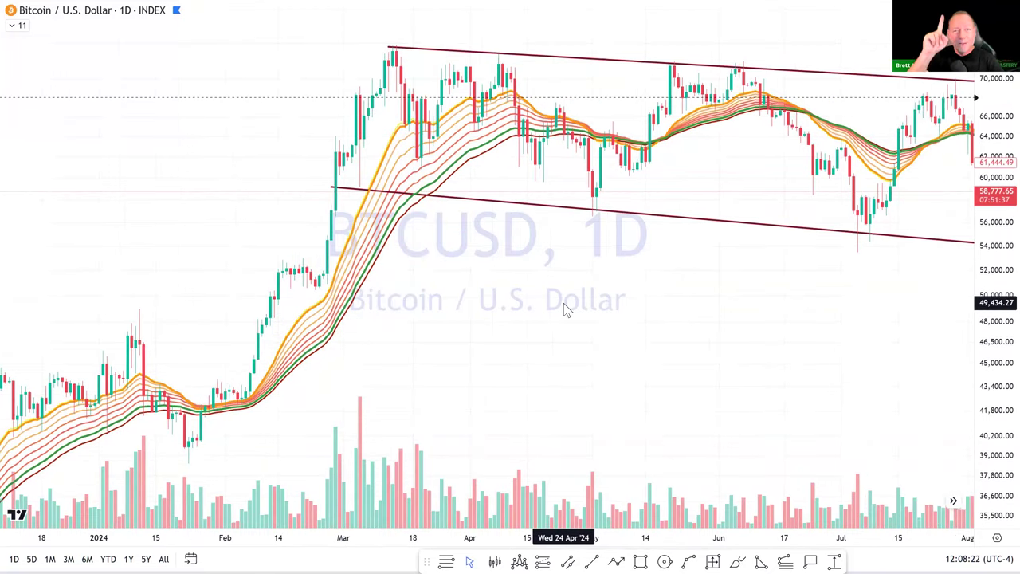
scroll(462, 367, "right", 8)
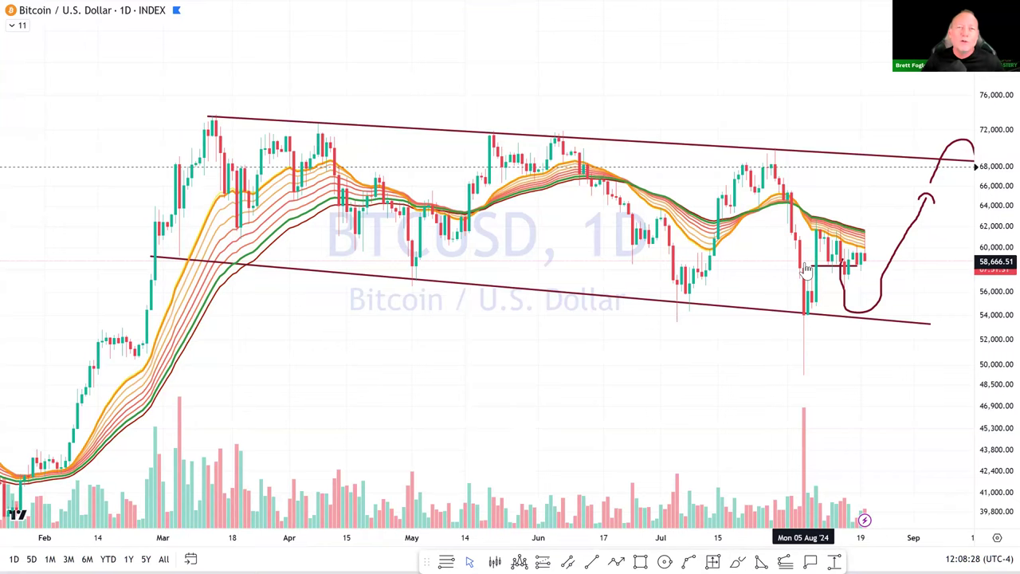
Step: Move the start of the lower channel line to the 27 February 2024 candle at 58,666.51
scroll(565, 367, "down", 2)
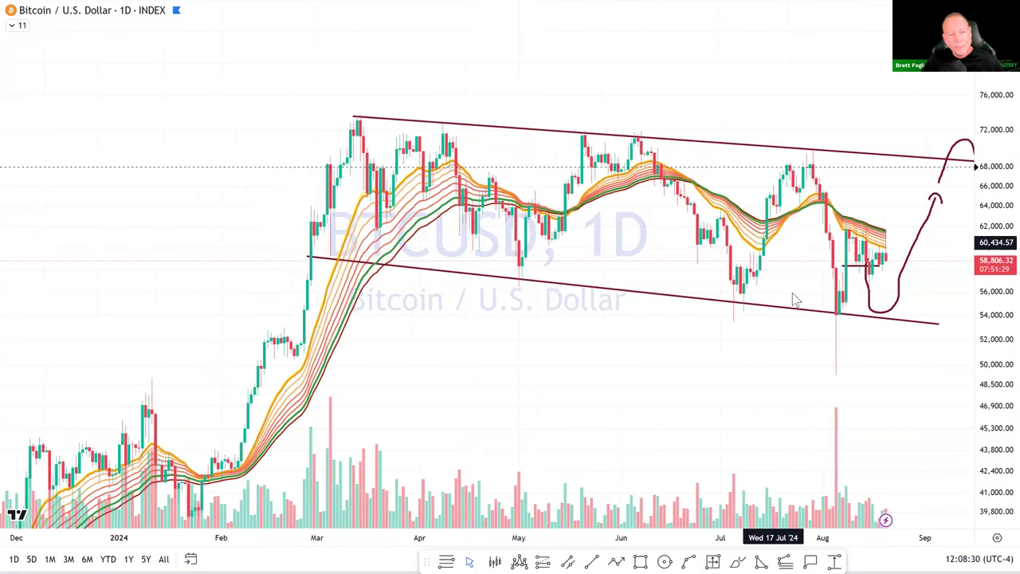
left_click_drag(309, 261, 308, 266)
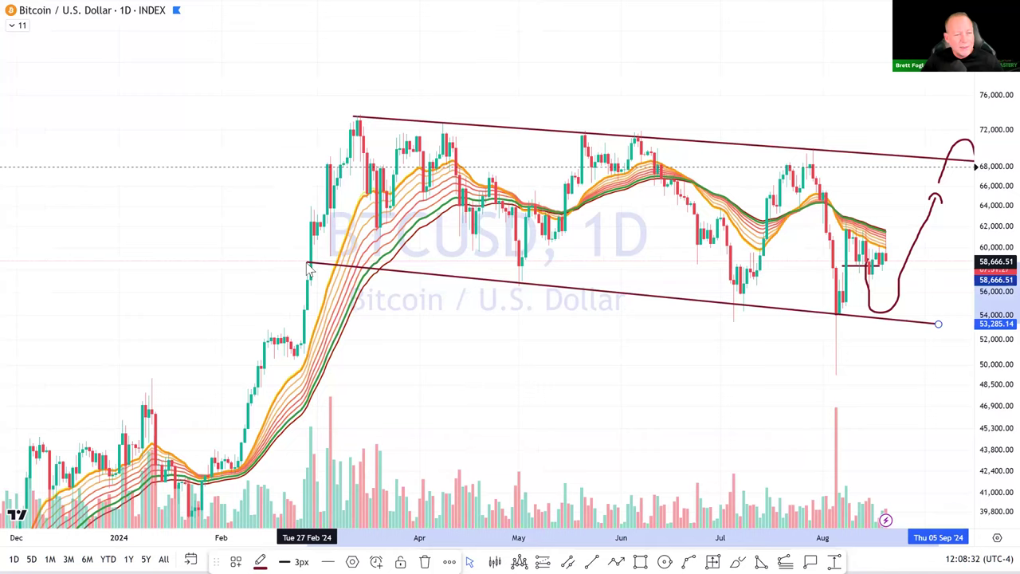
left_click_drag(480, 305, 478, 315)
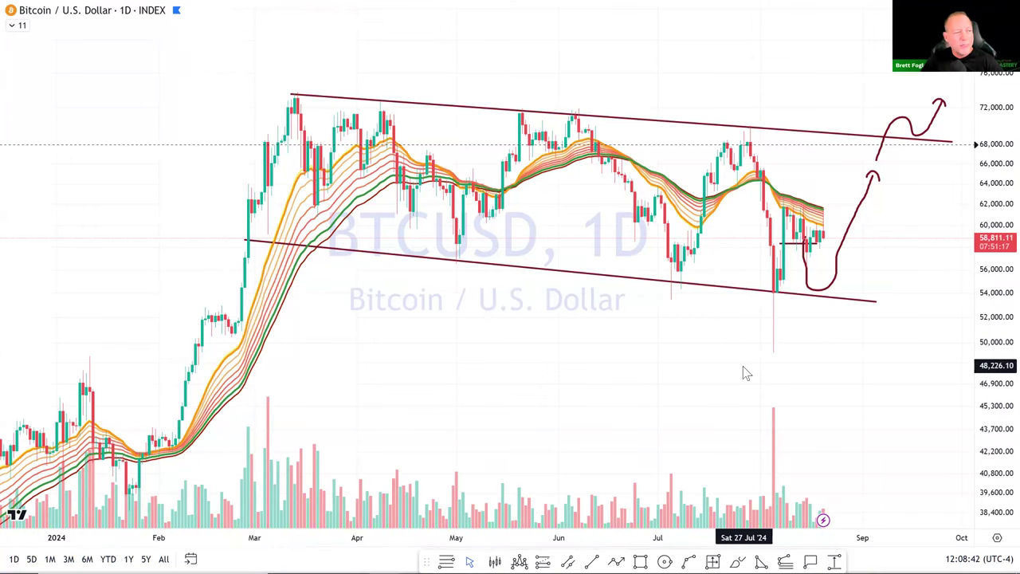
Step: Leave full screen and draw a trendline from 24 January 2024 at 39,628.80 up to 13 March 2024 at 73,555.27
key("Escape")
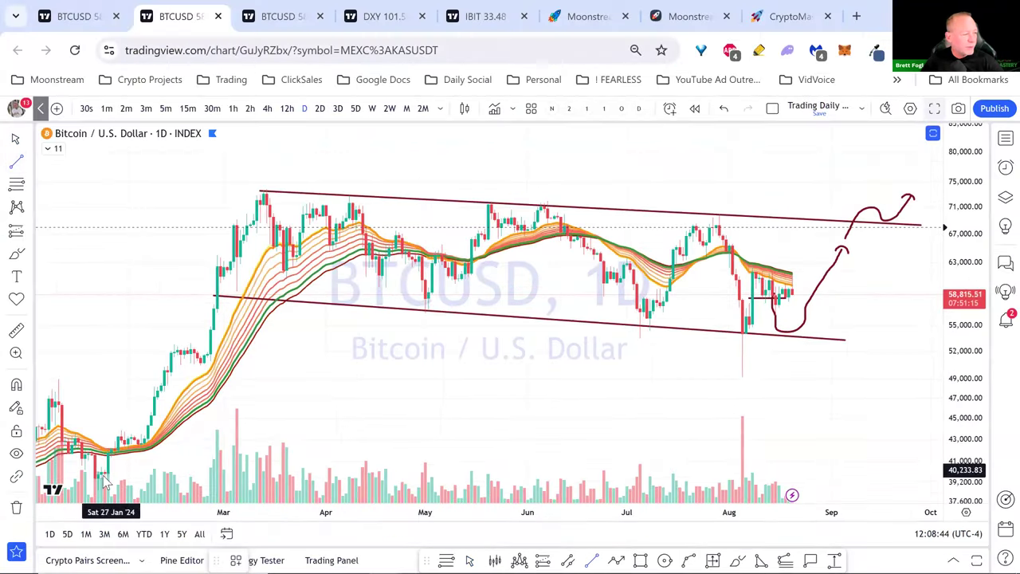
left_click_drag(102, 477, 263, 193)
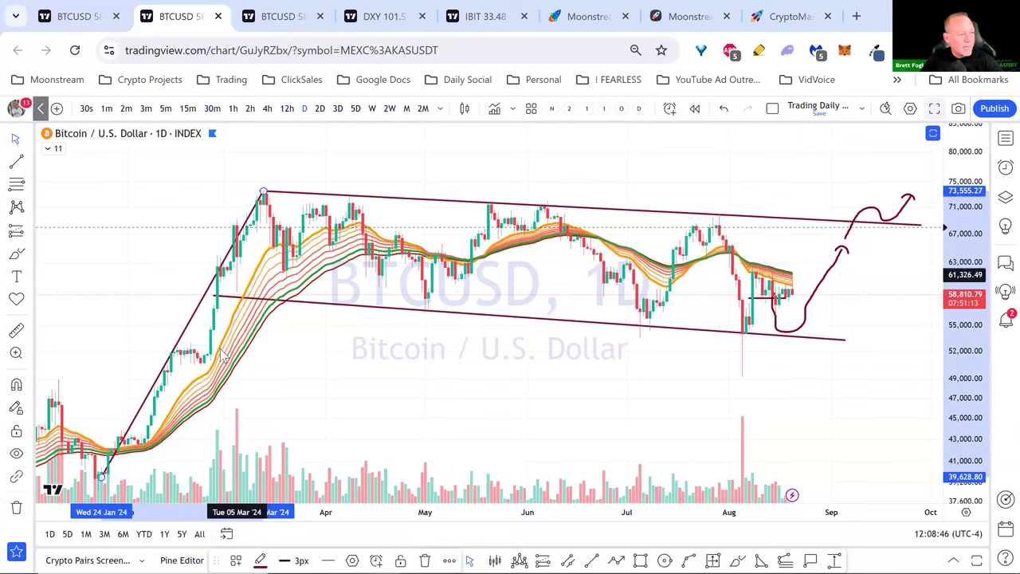
scroll(225, 357, "down", 2)
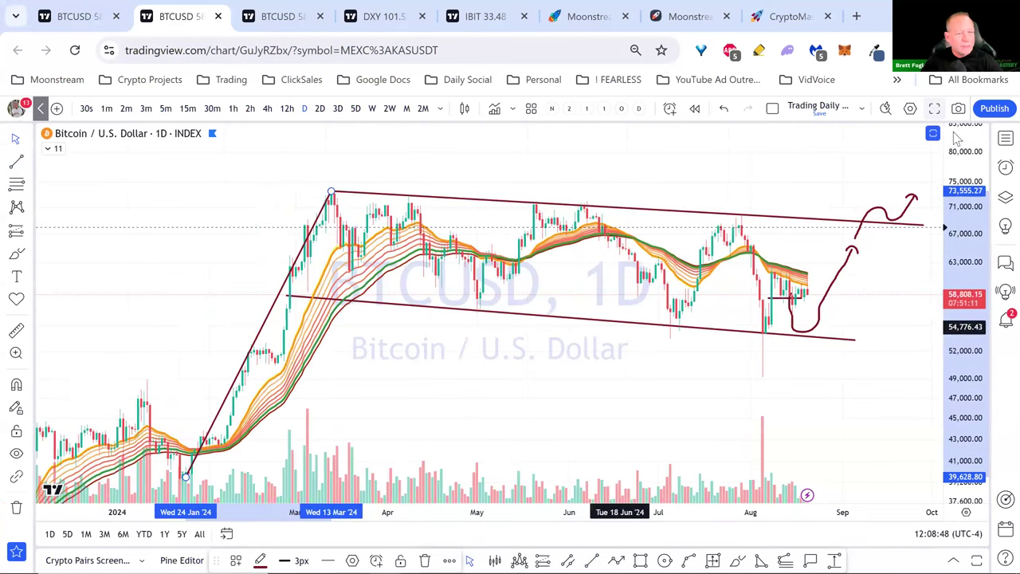
Step: Show the chart full screen, duplicate the steep rising trendline and place the copy's start at 53,624.52 on 20 August 2024
left_click(934, 110)
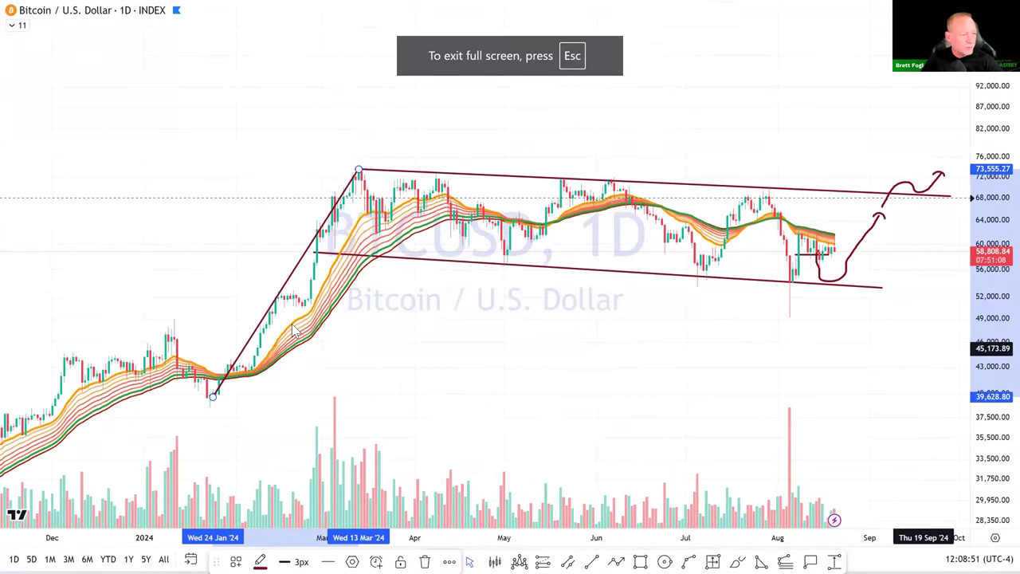
left_click_drag(427, 276, 637, 277)
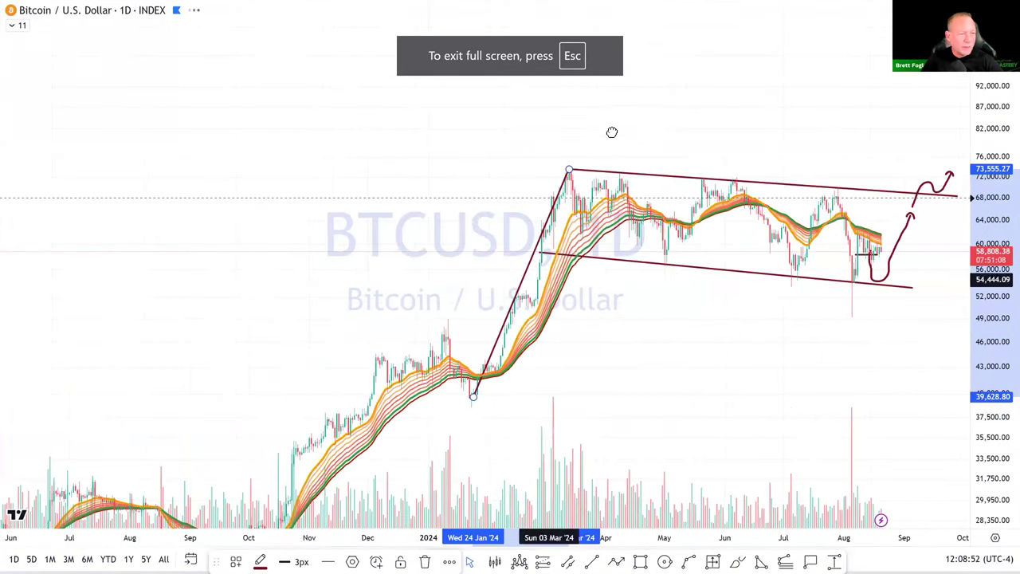
left_click_drag(612, 131, 587, 134)
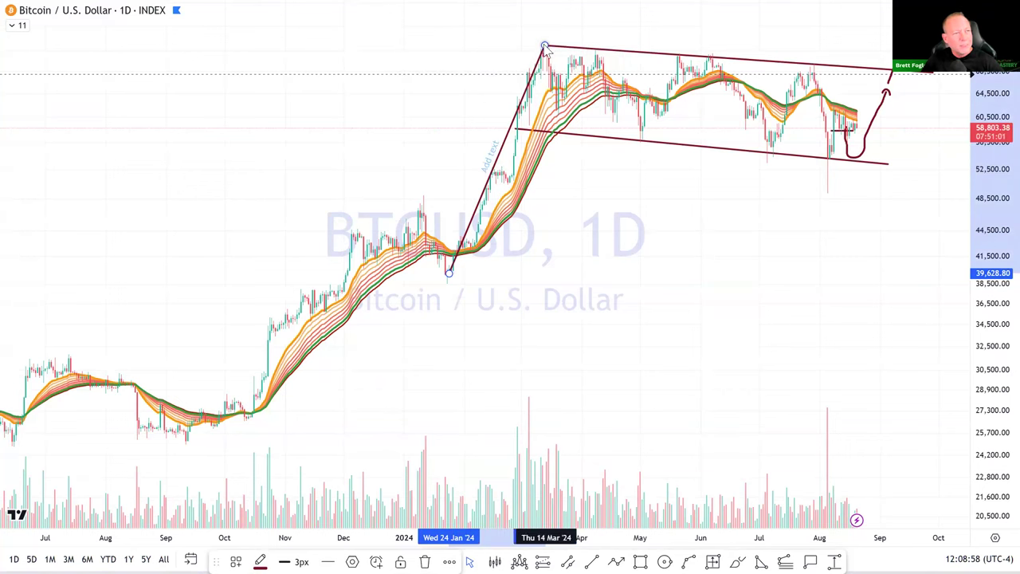
left_click_drag(544, 47, 546, 20)
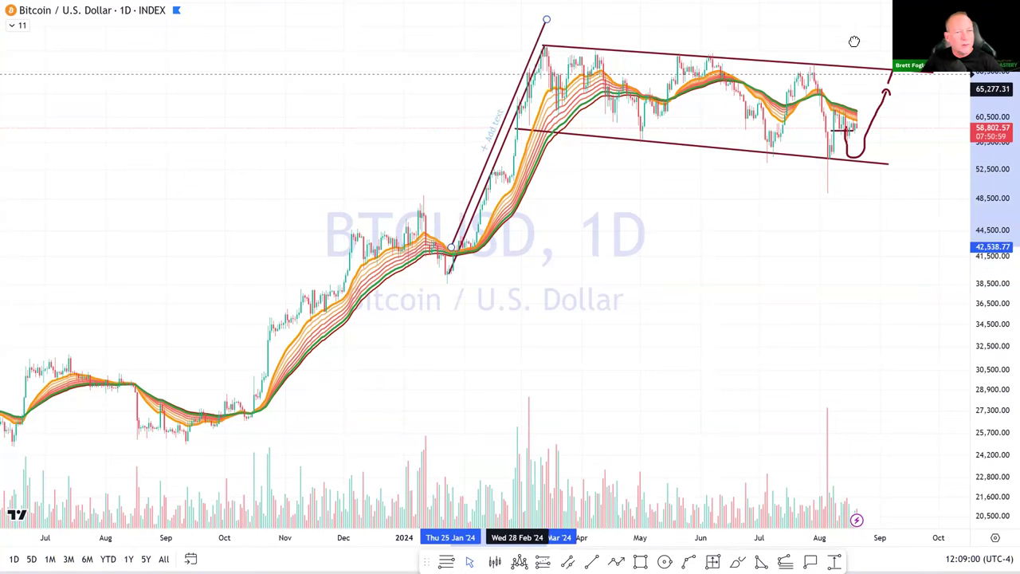
key("ctrl+z")
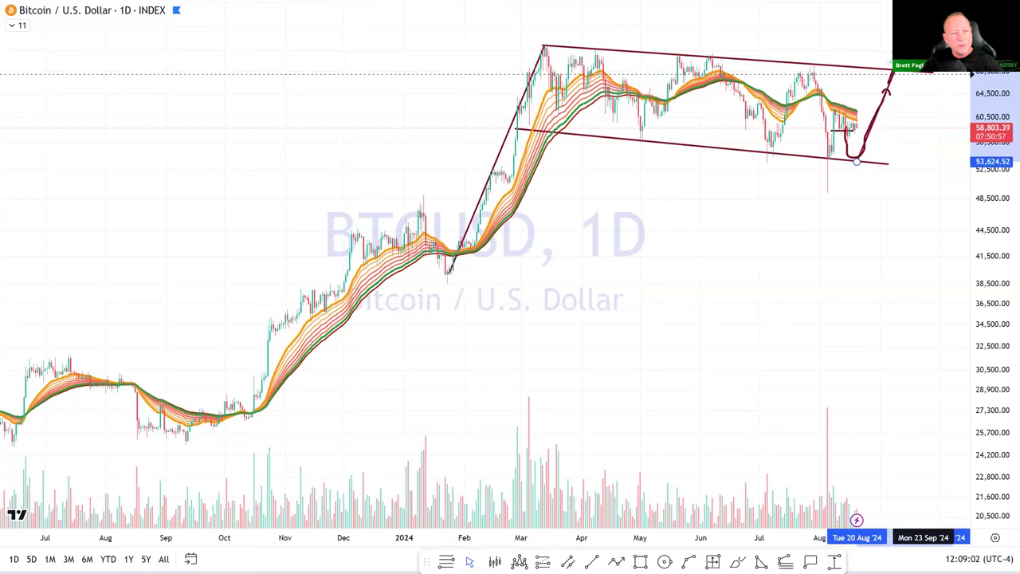
left_click(855, 159)
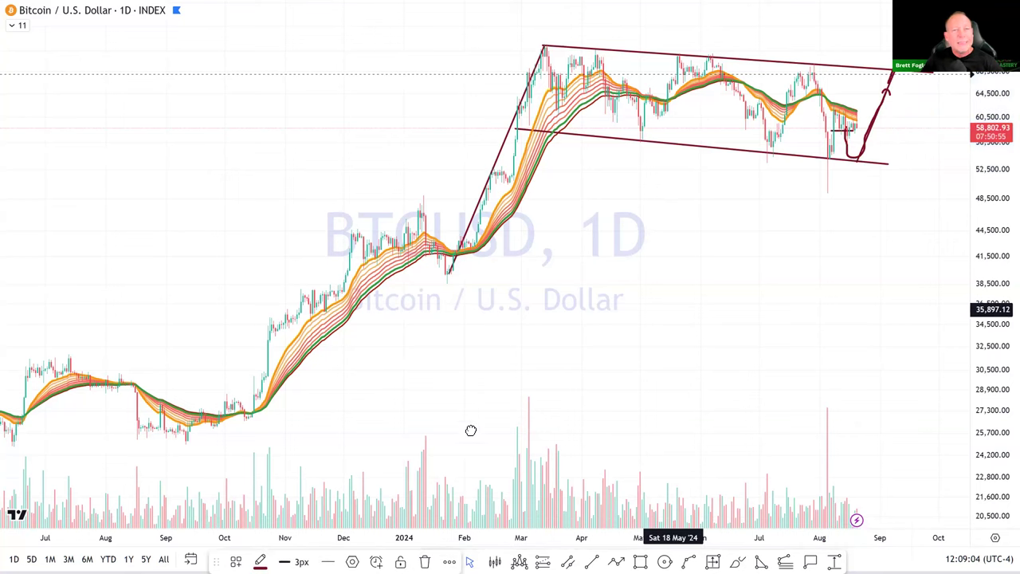
scroll(471, 430, "right", 5)
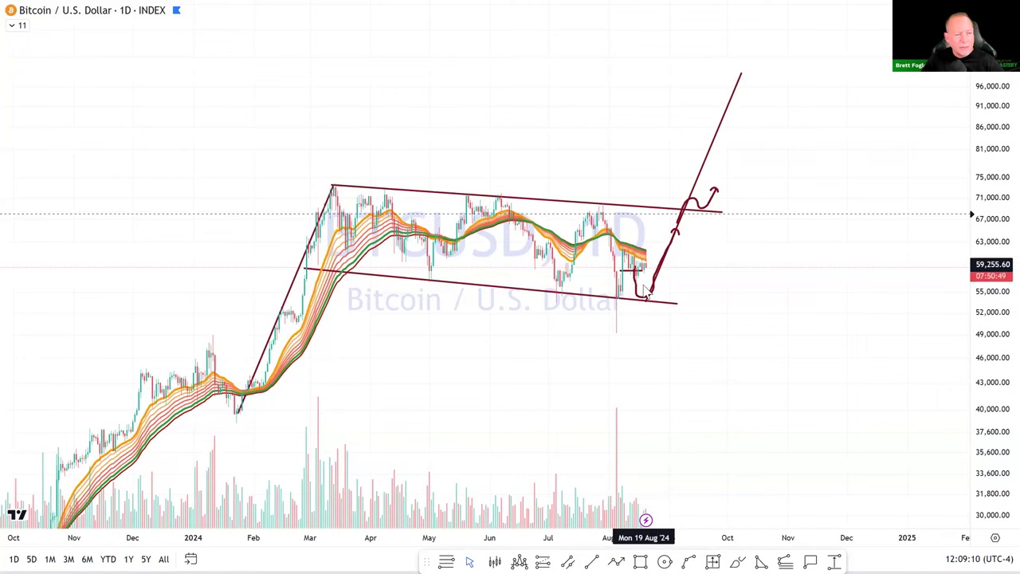
scroll(677, 270, "left", 1)
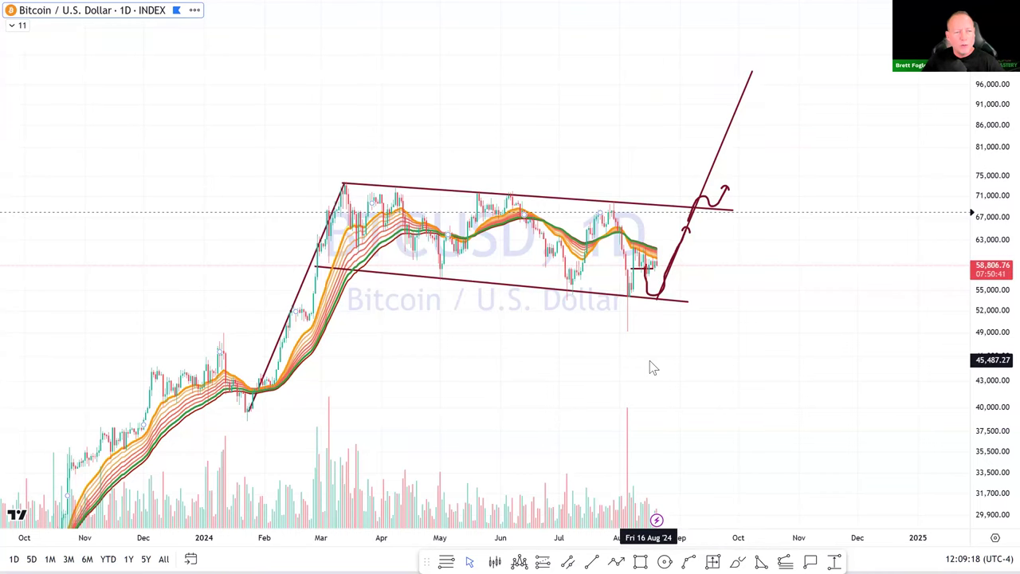
Step: Expand the indicator legend and hide the EMA Ribbon on the Bitcoin chart
scroll(791, 353, "up", 5)
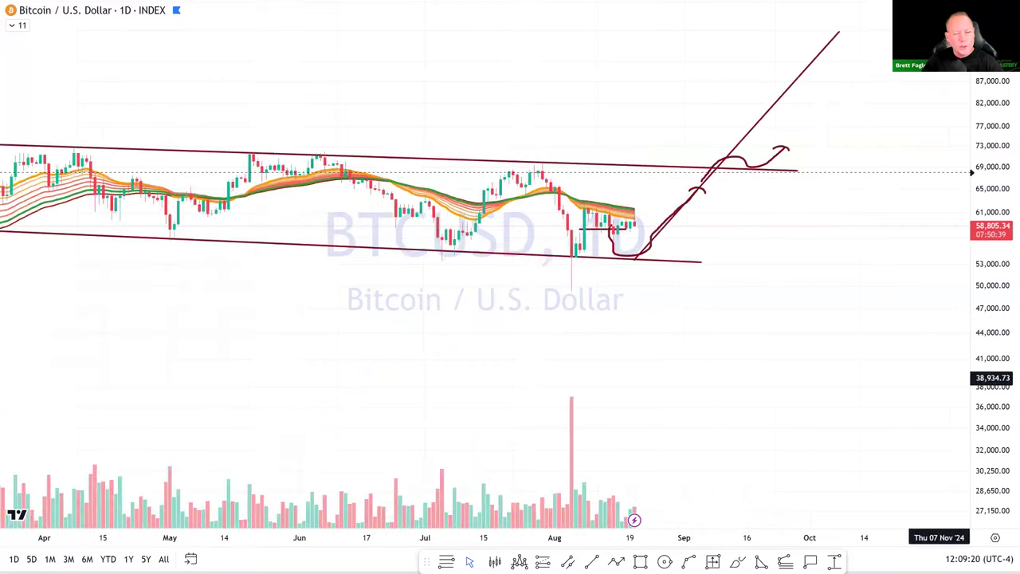
left_click_drag(997, 189, 859, 515)
scroll(822, 414, "left", 5)
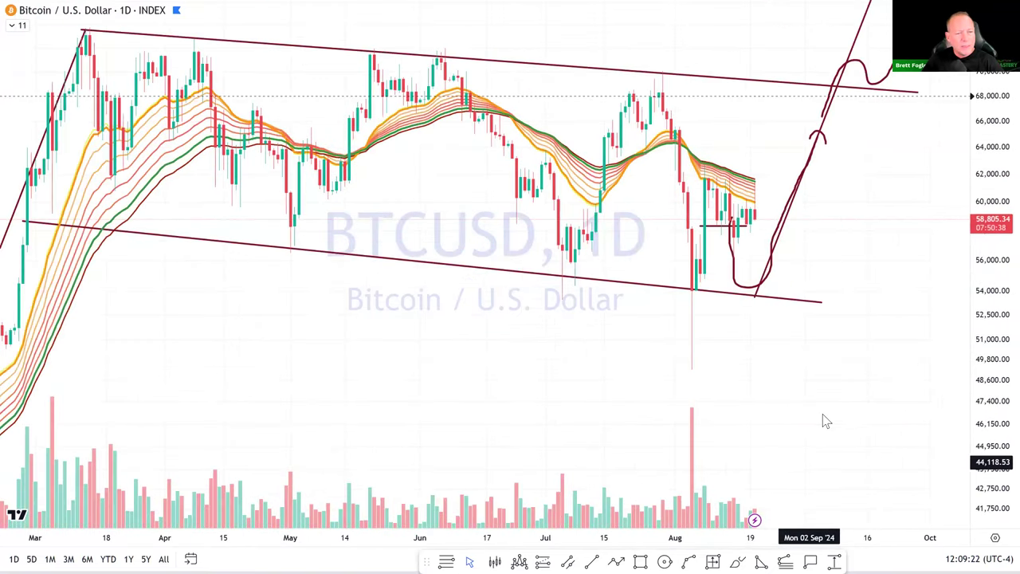
scroll(824, 421, "down", 5)
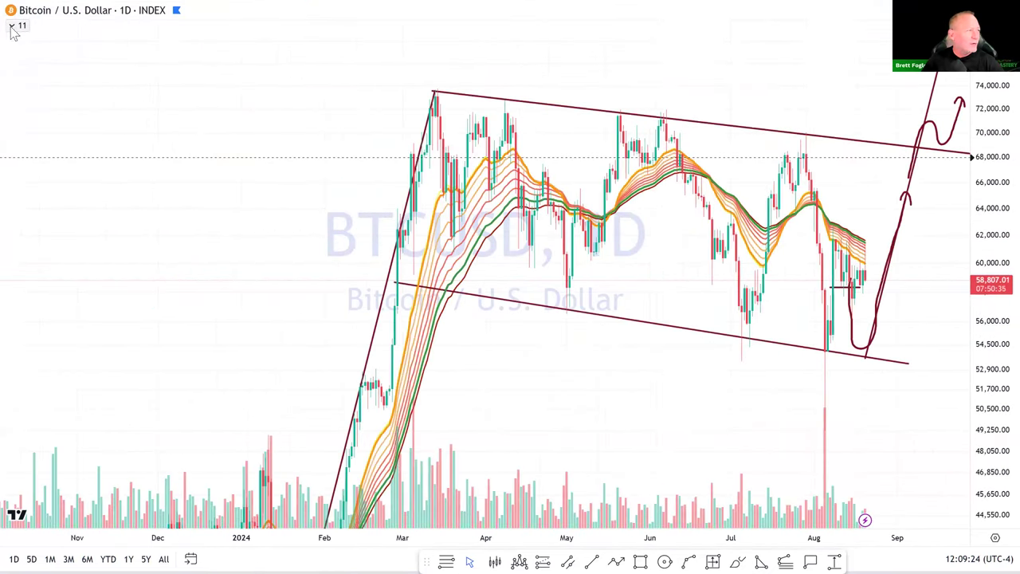
left_click(13, 25)
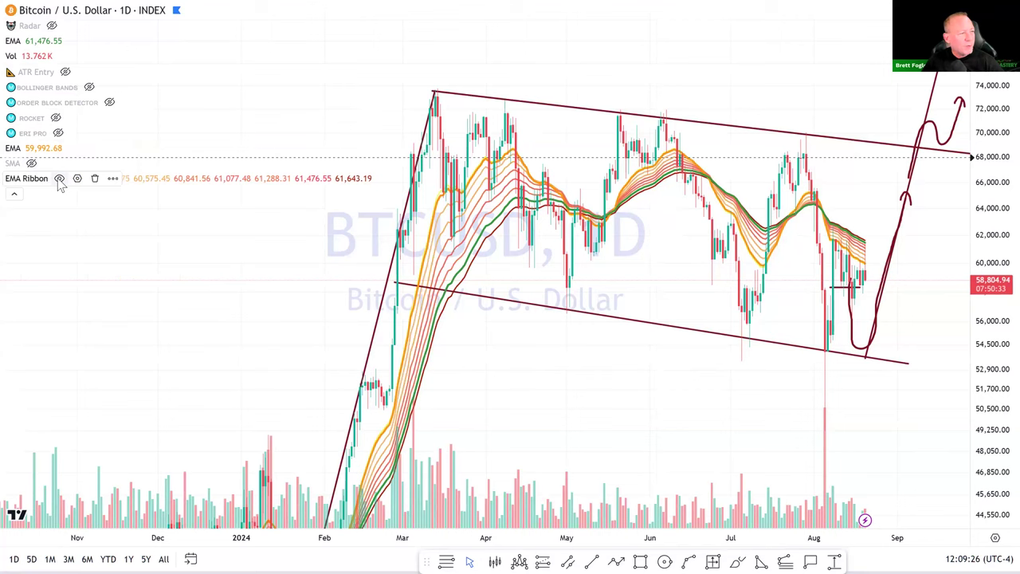
left_click(59, 178)
Step: Examine how the Bitcoin daily candles trade against the two EMAs inside the descending channel
scroll(529, 239, "up", 5)
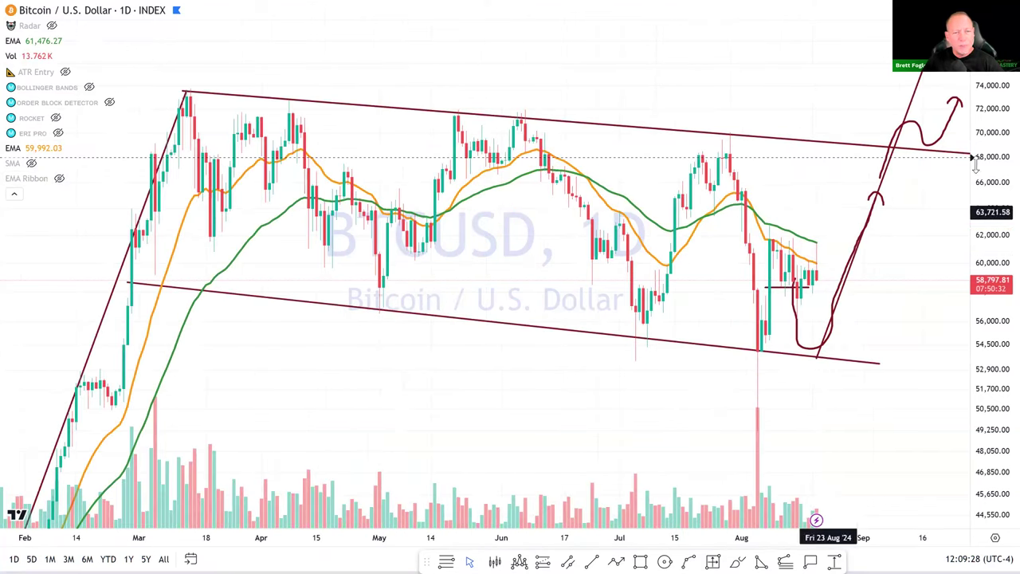
scroll(903, 228, "up", 3)
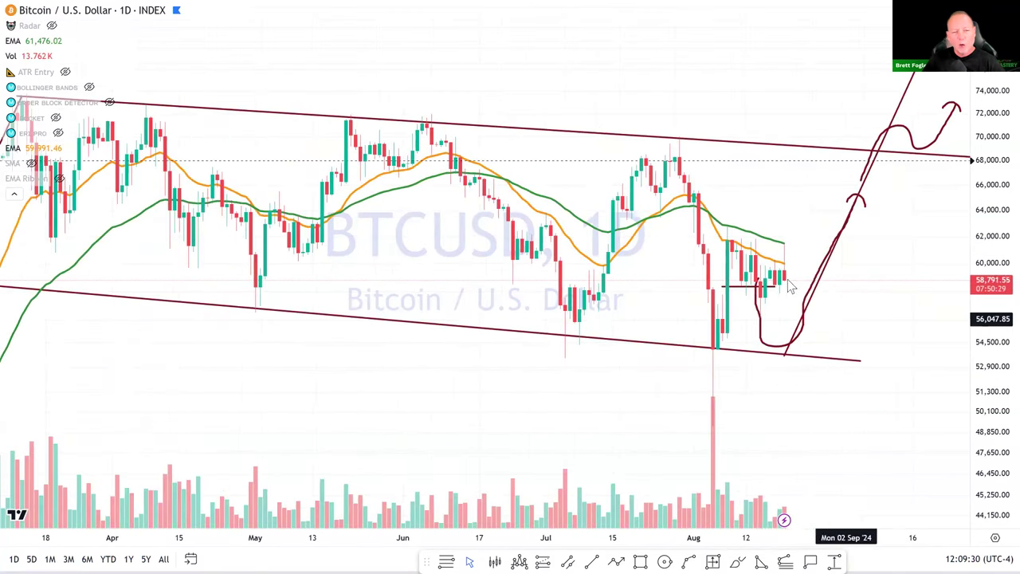
scroll(789, 287, "down", 3)
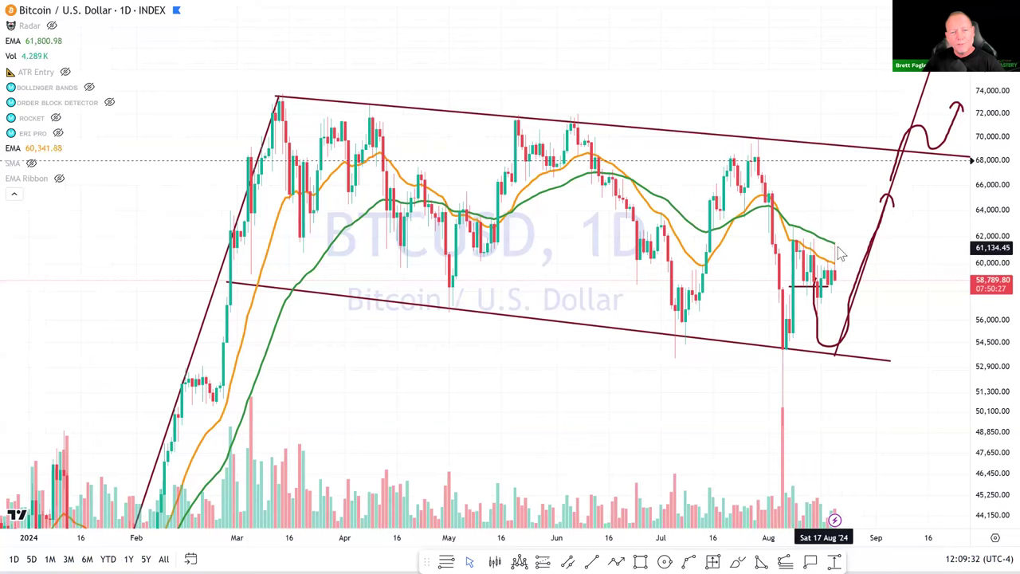
scroll(832, 314, "down", 2)
scroll(831, 314, "up", 3)
left_click_drag(998, 368, 997, 312)
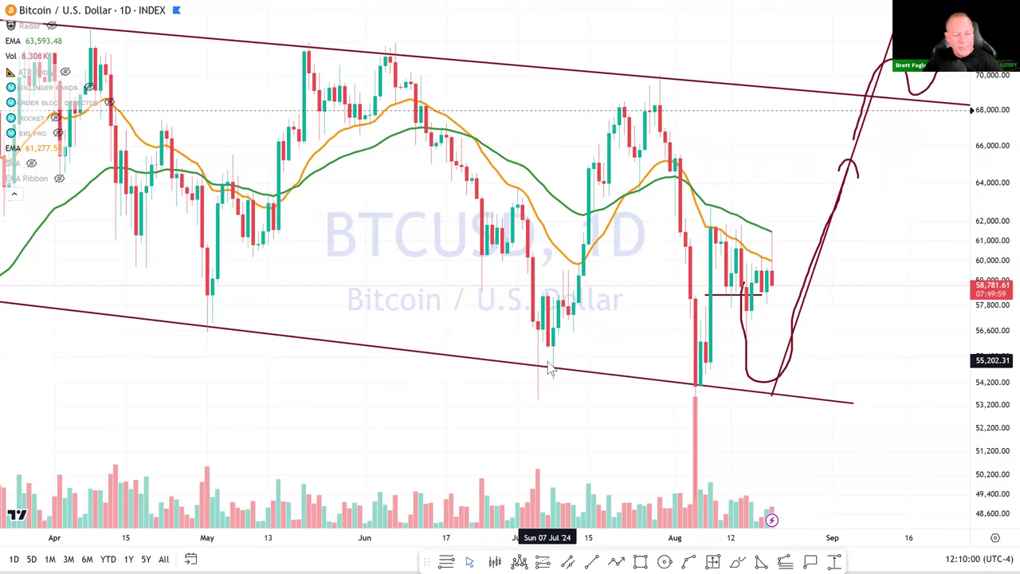
left_click_drag(619, 450, 542, 374)
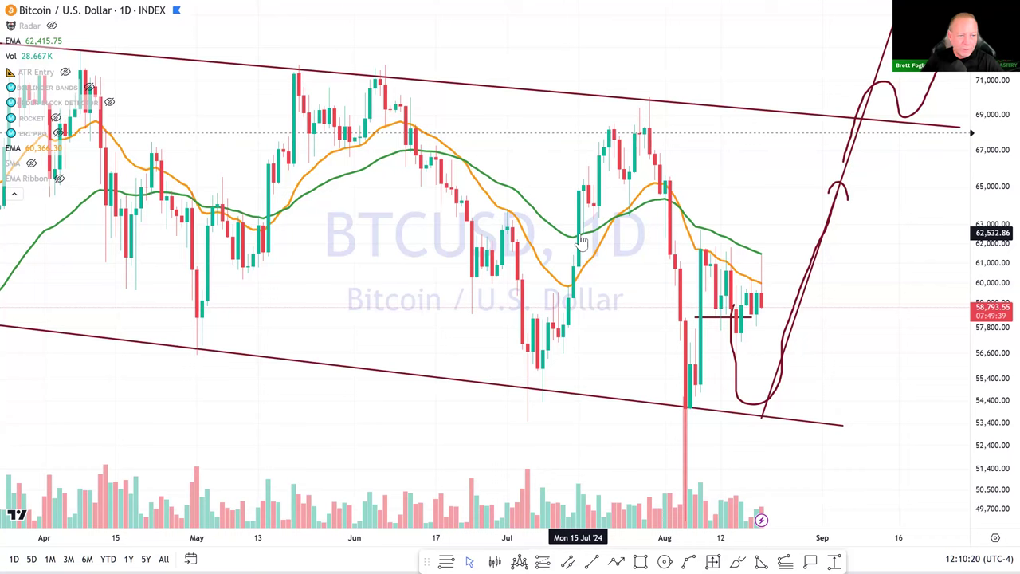
scroll(582, 243, "up", 3)
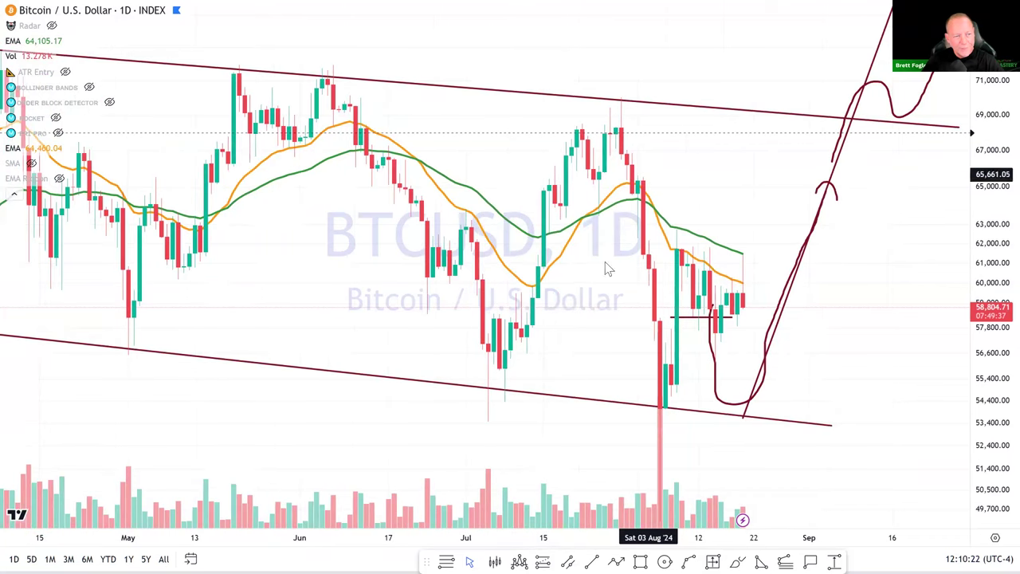
scroll(621, 317, "down", 3)
scroll(682, 314, "up", 1)
scroll(510, 385, "up", 2)
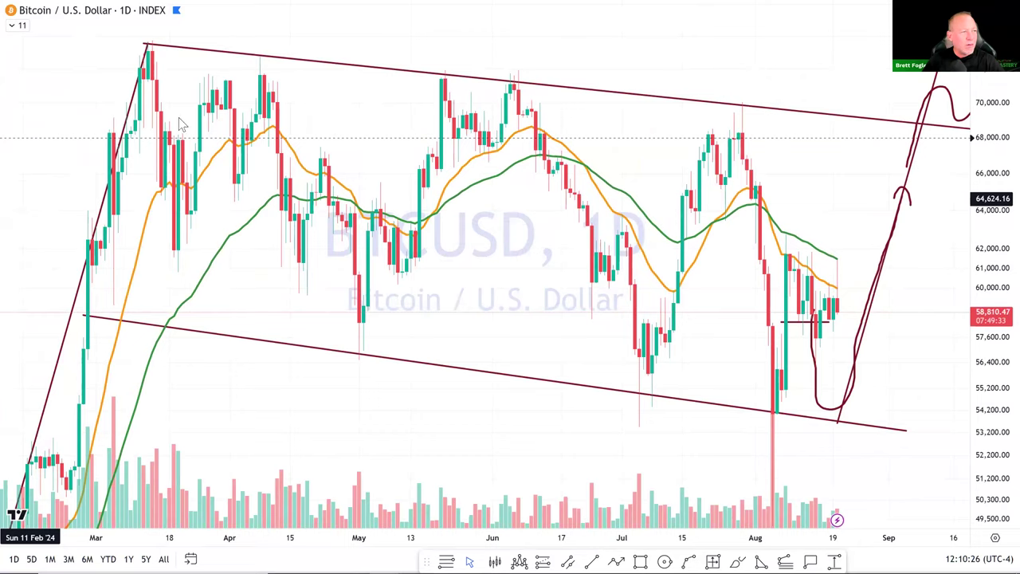
Step: Leave full screen and switch the Bitcoin chart to the weekly timeframe, framing the 2024 channel
key("Escape")
left_click(372, 109)
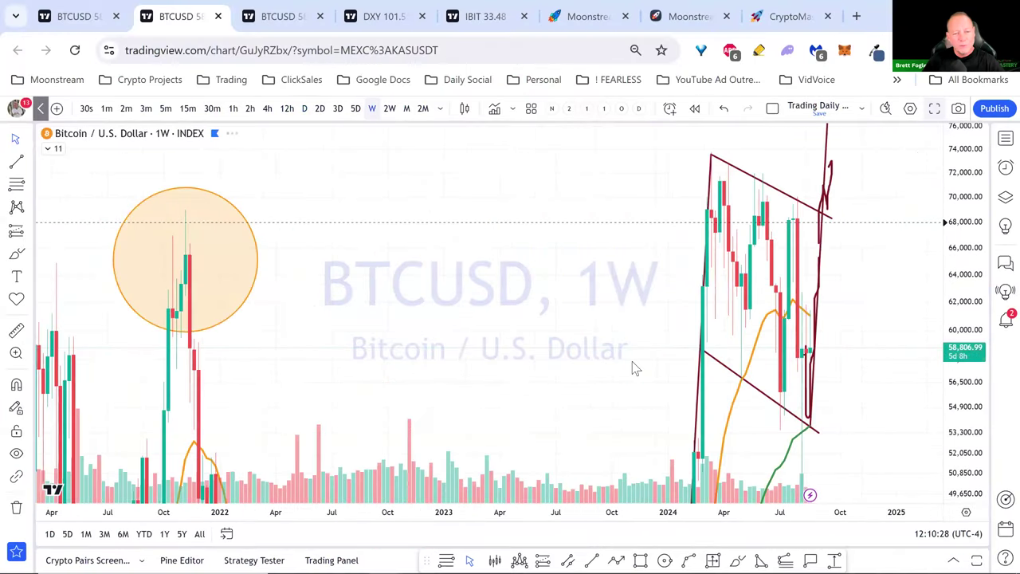
scroll(633, 368, "up", 3)
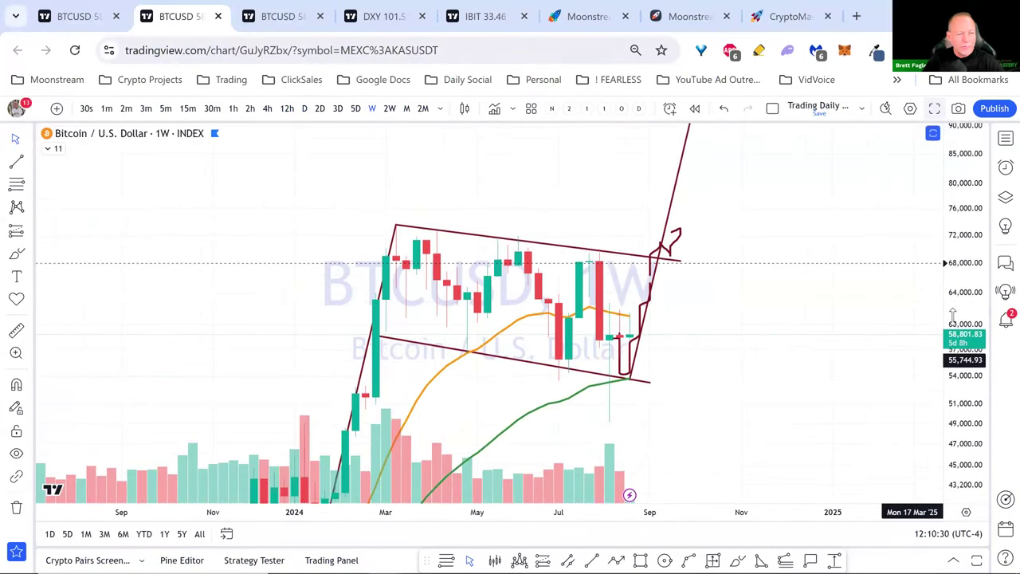
left_click_drag(799, 375, 842, 292)
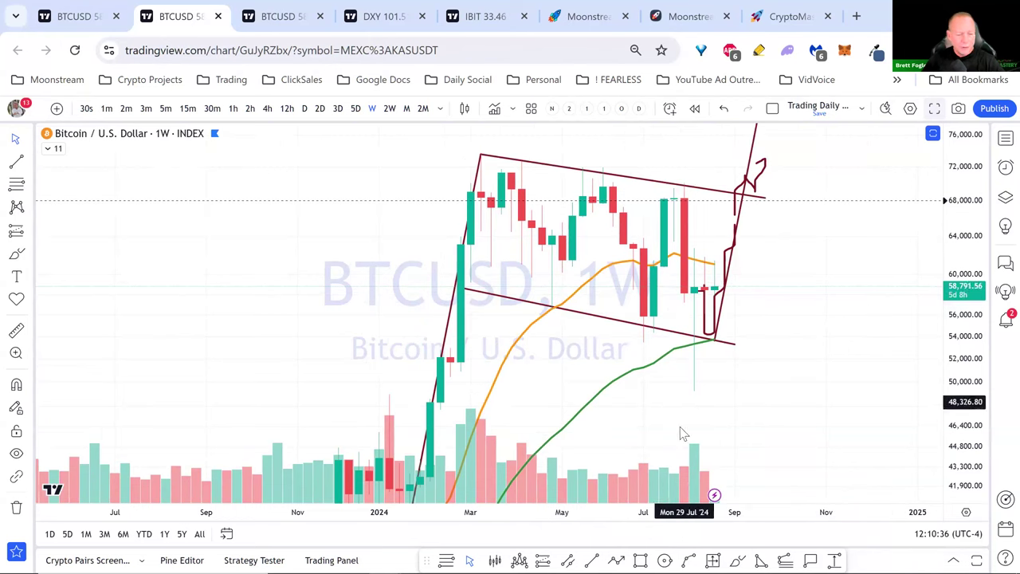
Step: Draw a parallel channel over the 2024 Bitcoin range, its upper line from 74,009.24 on 4 March to 67,873.87 on 14 October
left_click(567, 559)
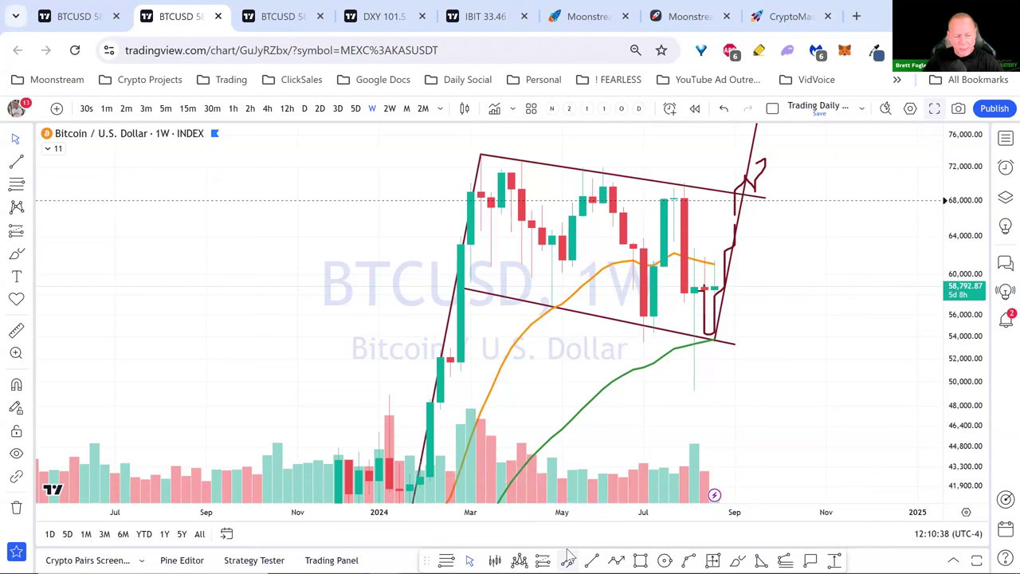
left_click_drag(470, 150, 480, 156)
left_click_drag(642, 190, 795, 202)
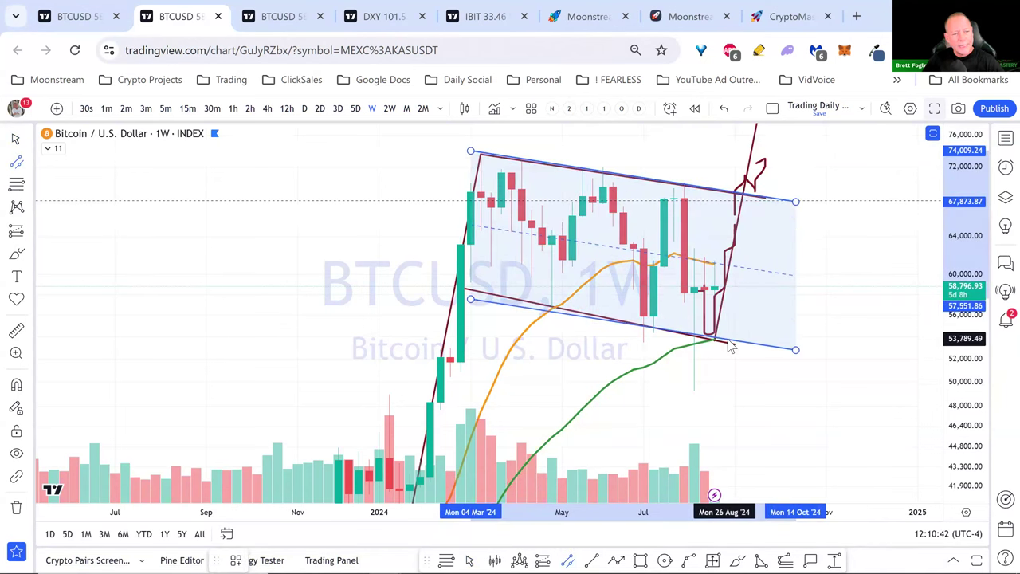
Step: Reshape the blue channel to span 19 February to 9 September 2024, with its lower line along the existing lower trendline
left_click_drag(470, 299, 451, 293)
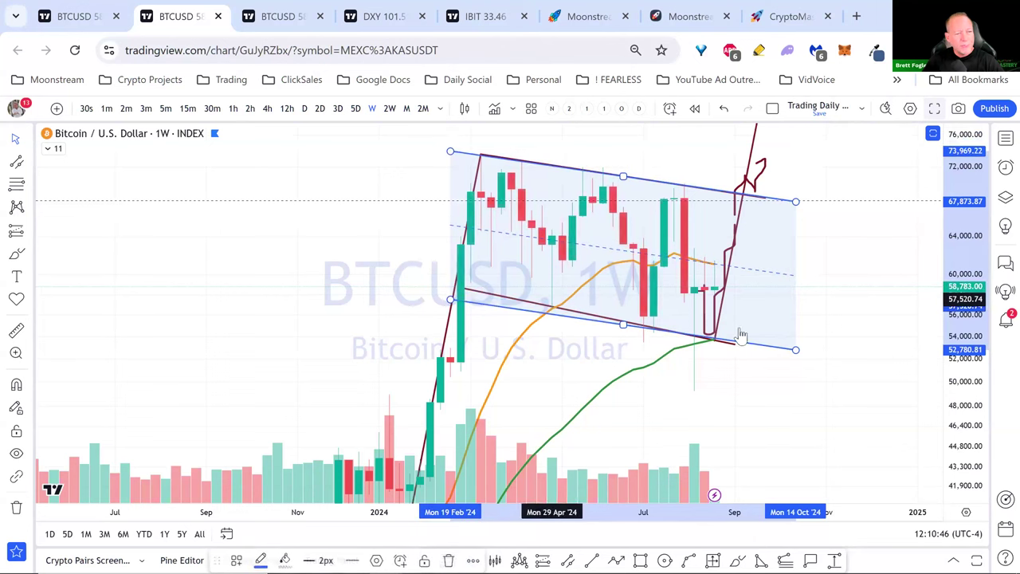
mouse_move(795, 348)
left_mouse_down()
mouse_move(744, 351)
mouse_move(737, 370)
left_mouse_up()
left_click_drag(598, 329, 598, 318)
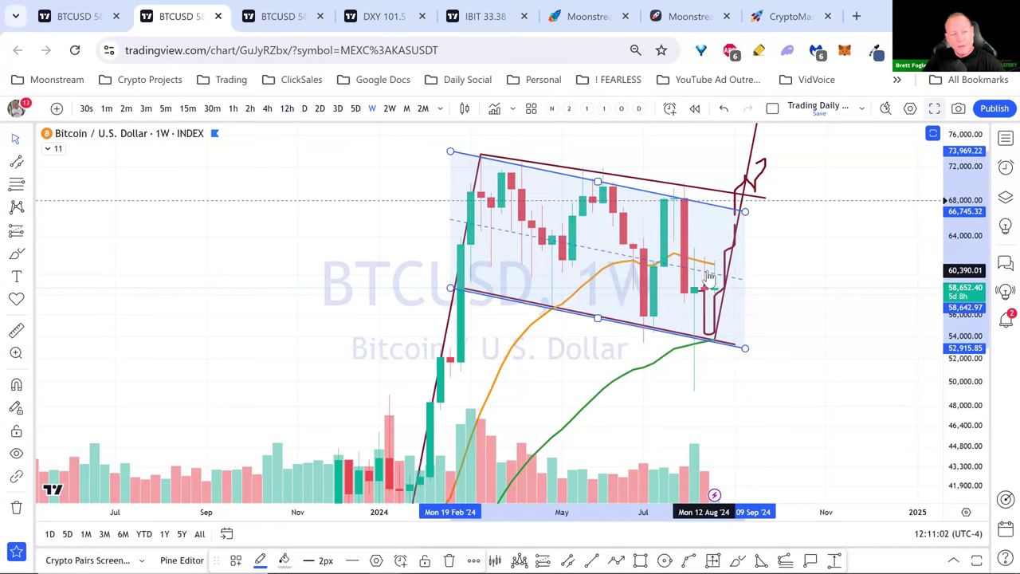
left_click(792, 348)
double_click(792, 350)
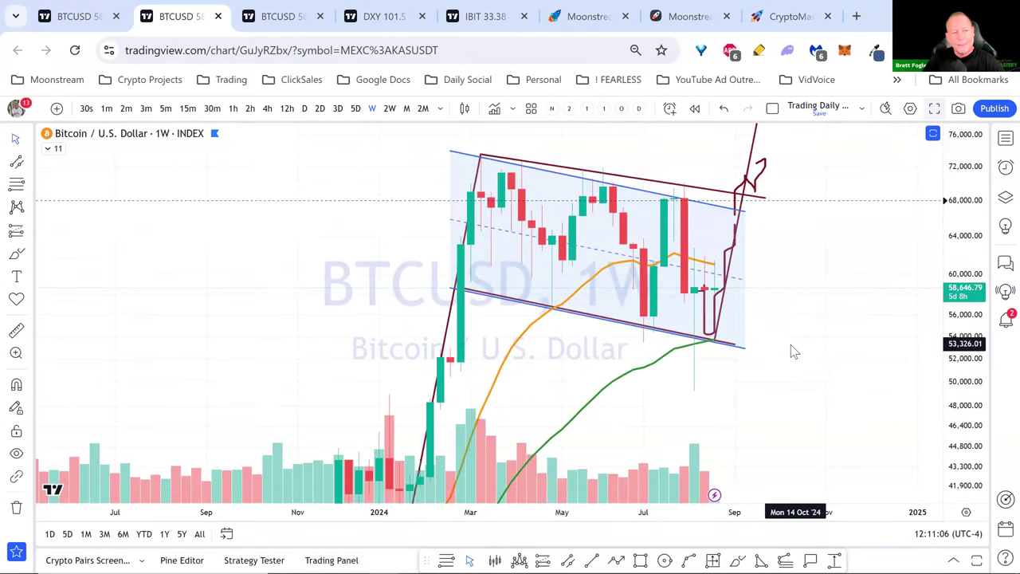
Step: Switch the Bitcoin chart to the daily timeframe and frame the whole descending channel with the preceding rally
left_click(310, 112)
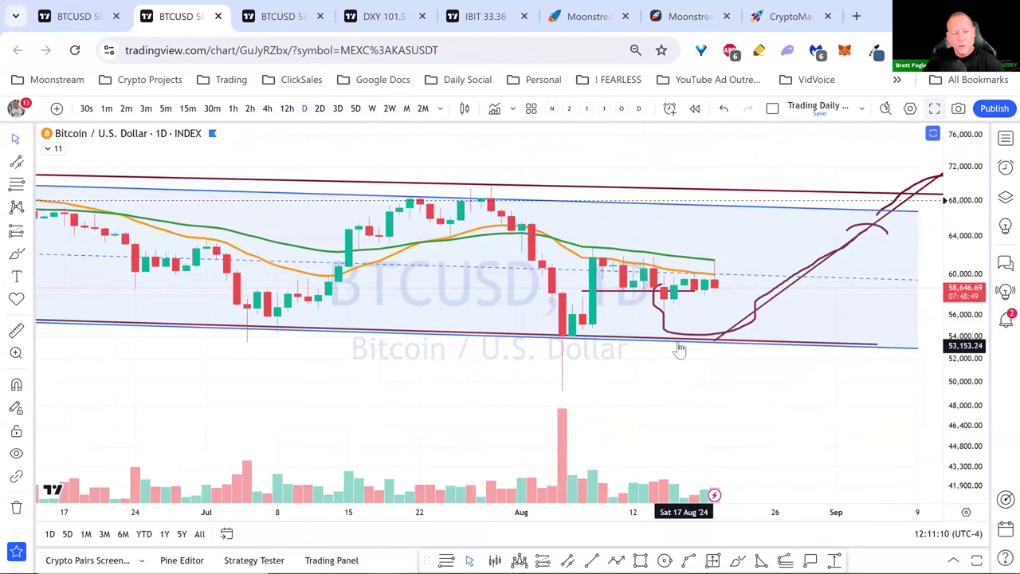
scroll(677, 350, "down", 3)
scroll(675, 356, "down", 4)
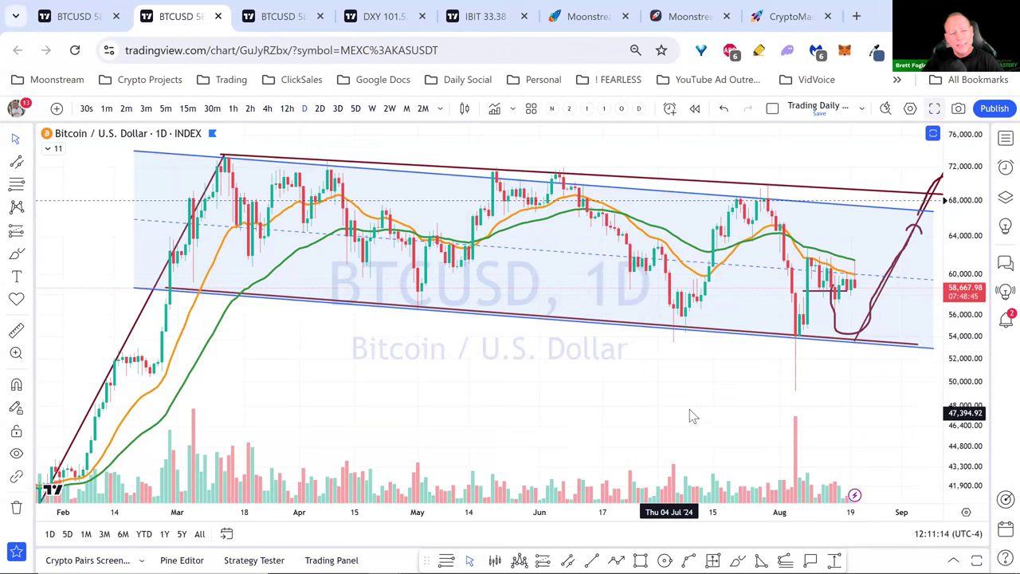
scroll(769, 429, "down", 5)
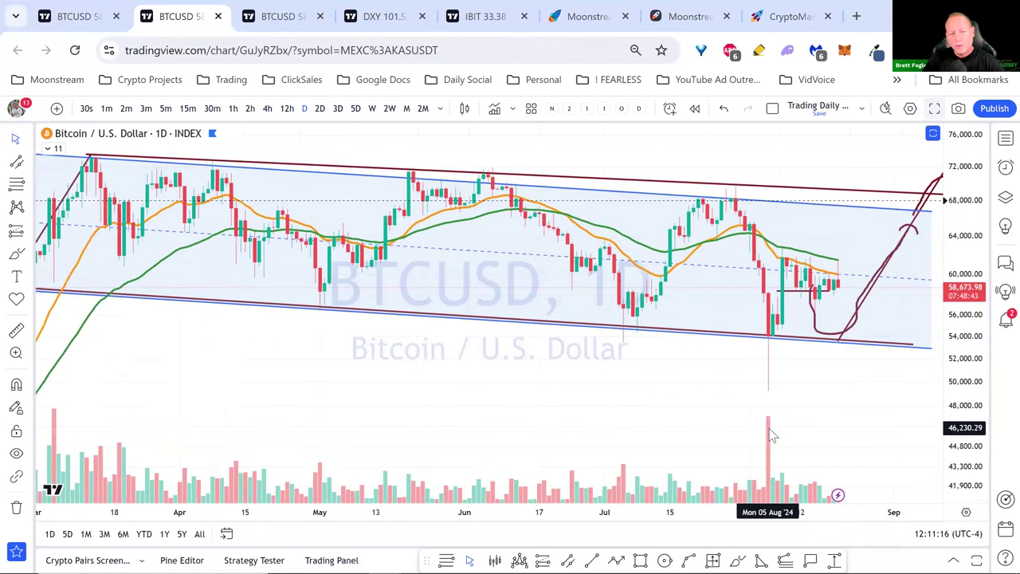
left_click_drag(742, 412, 660, 443)
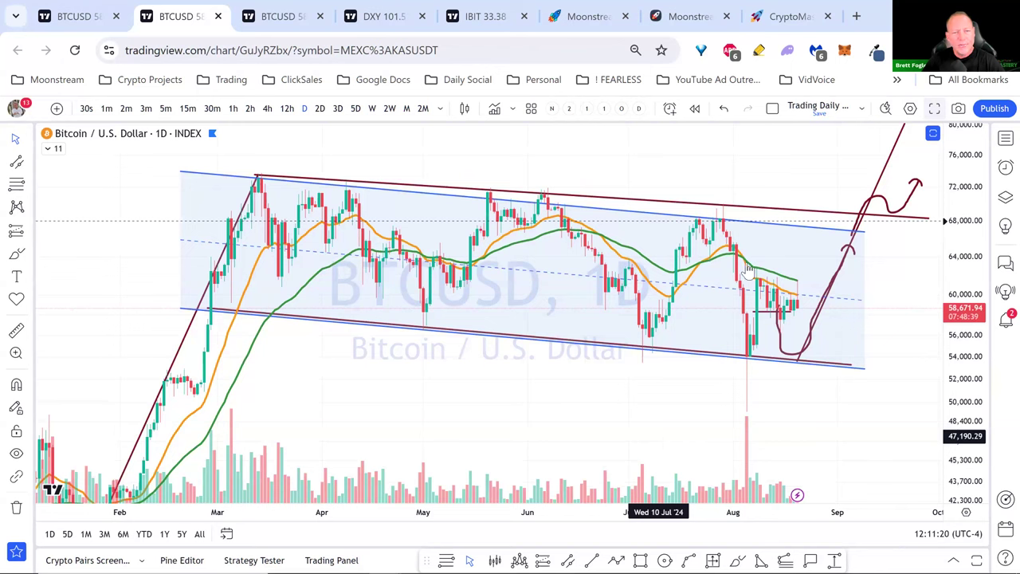
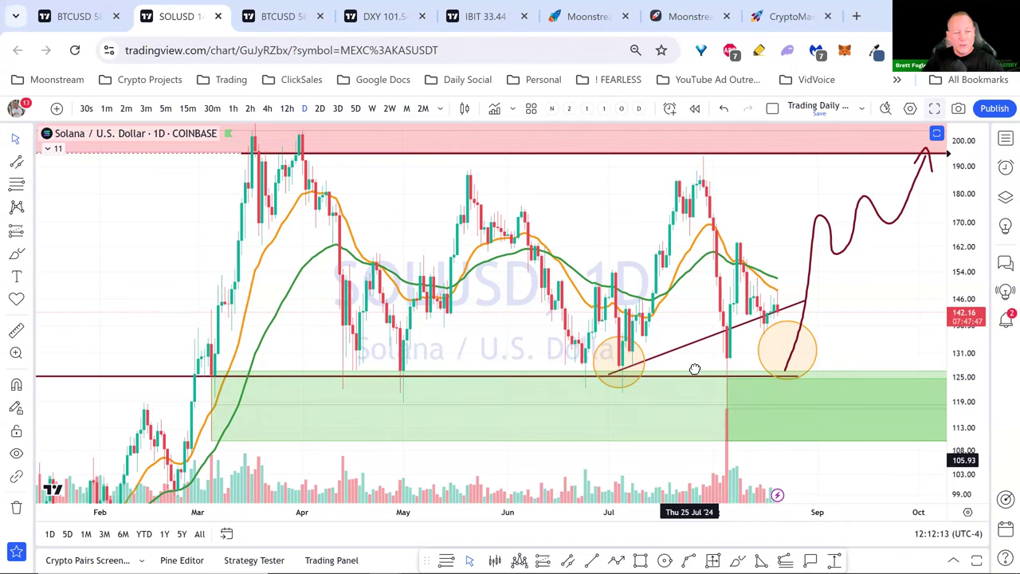
Step: Show the Solana daily chart full screen and examine its candles against the green support zone, horizontal support line and rising trendline
left_click_drag(694, 364, 697, 317)
left_click(935, 109)
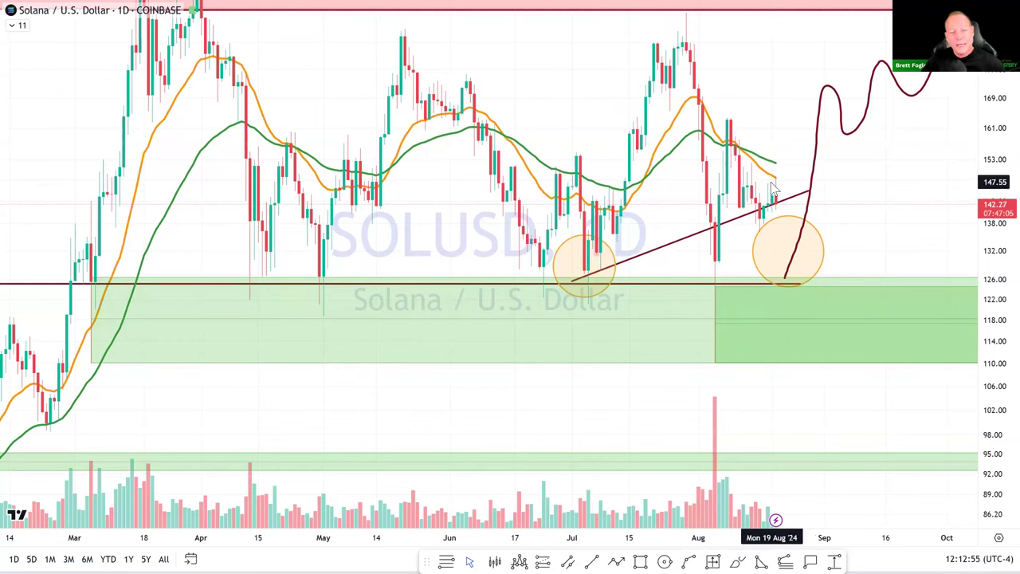
left_click_drag(783, 266, 786, 288)
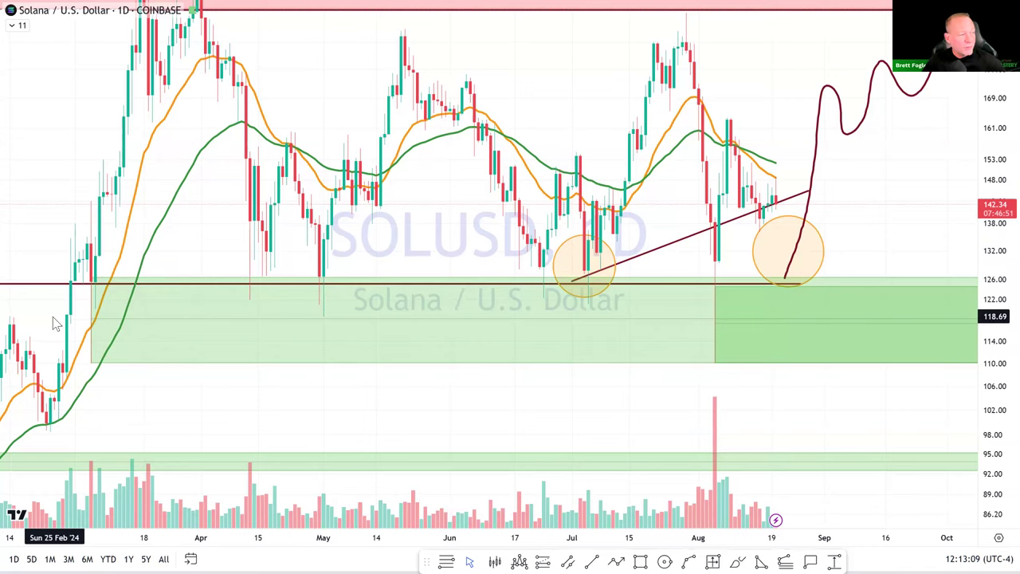
scroll(56, 317, "down", 2)
scroll(55, 317, "down", 2)
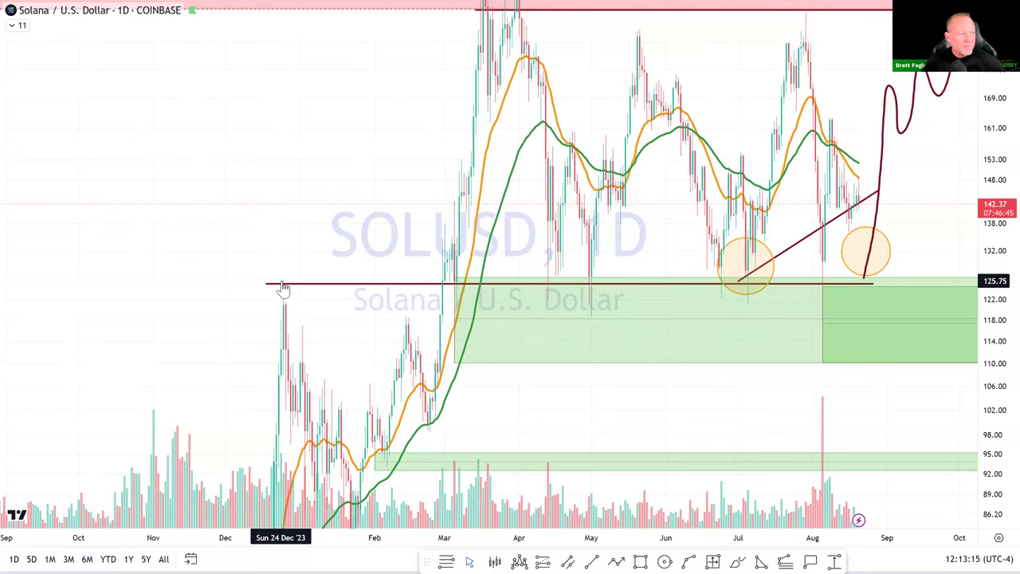
scroll(273, 250, "up", 3)
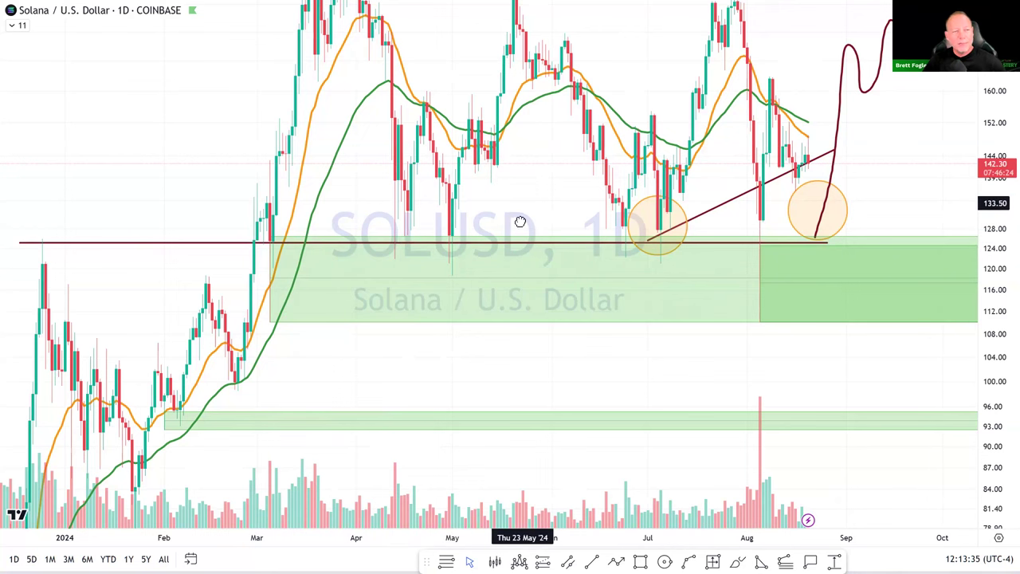
scroll(614, 266, "up", 3)
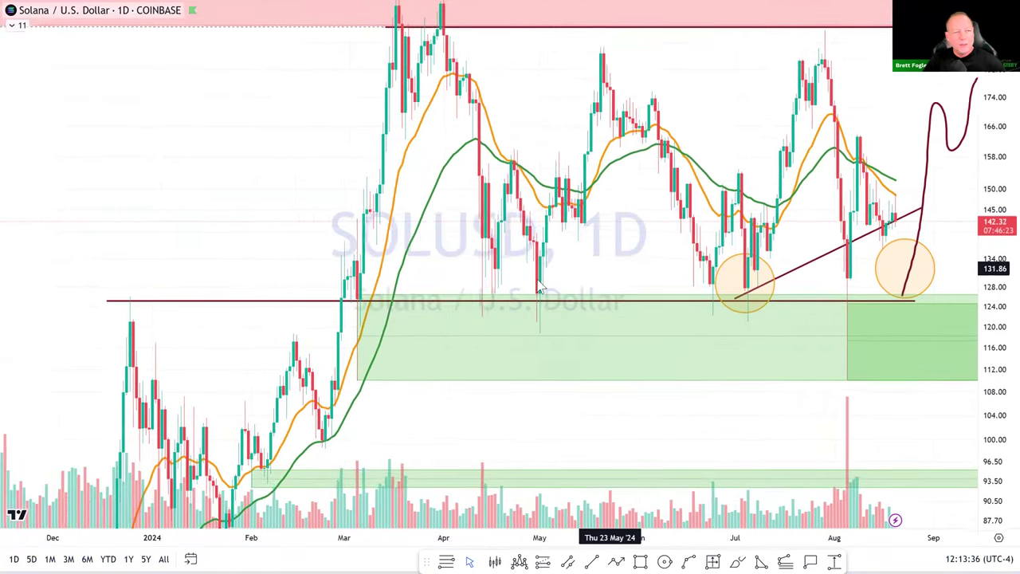
scroll(489, 273, "right", 1)
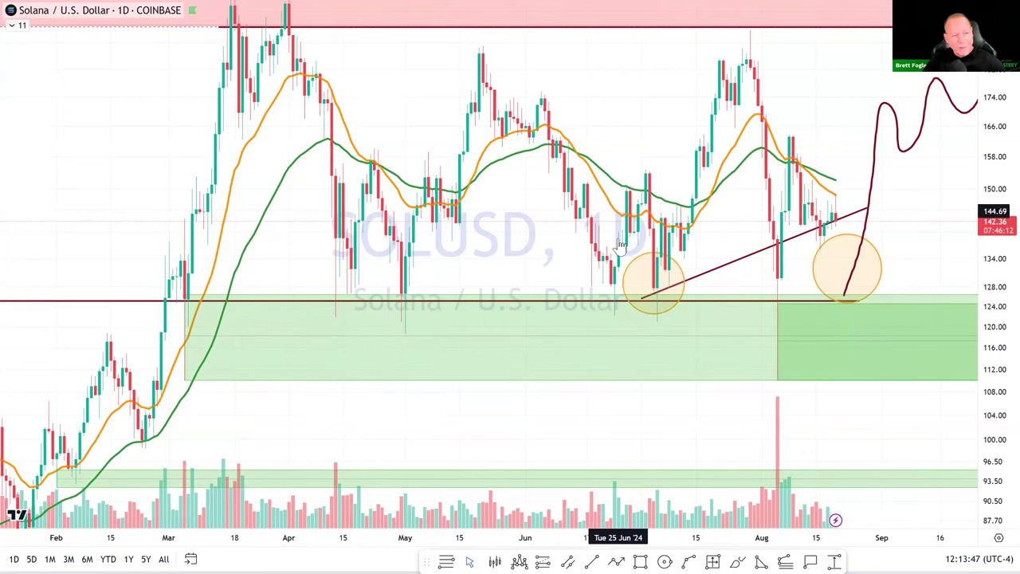
left_click(658, 300)
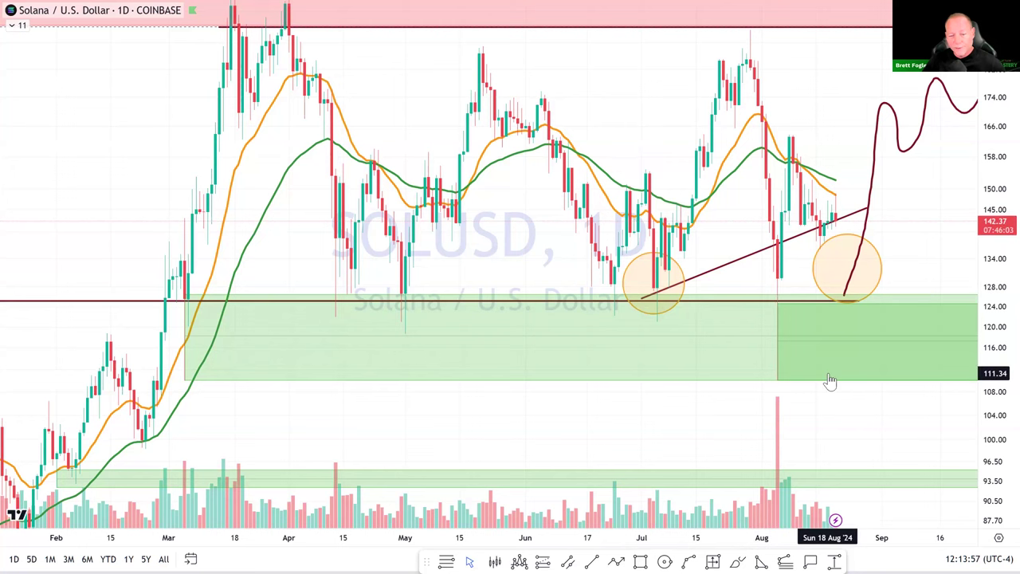
scroll(626, 380, "down", 3)
scroll(626, 380, "up", 4)
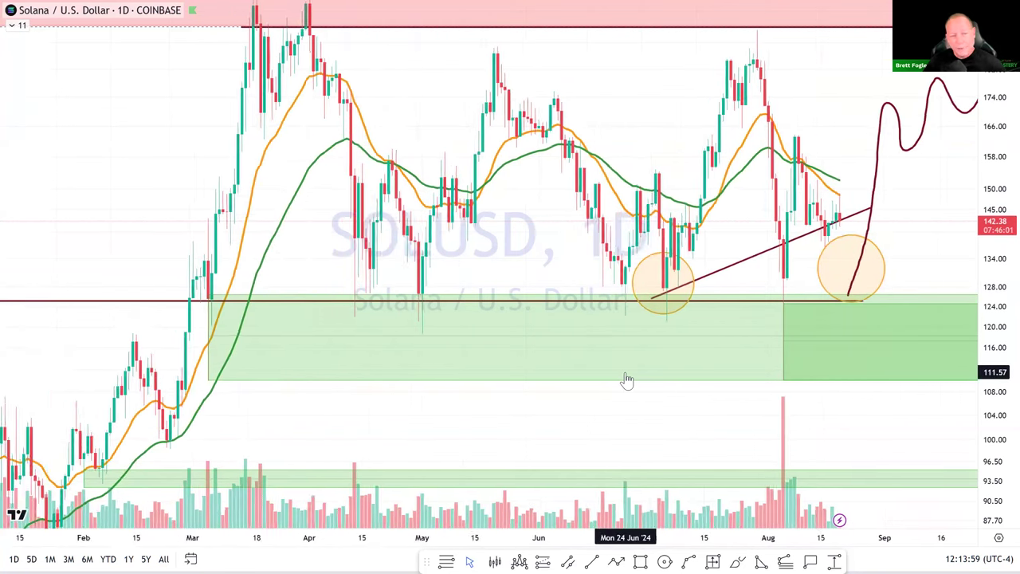
left_click_drag(689, 278, 667, 287)
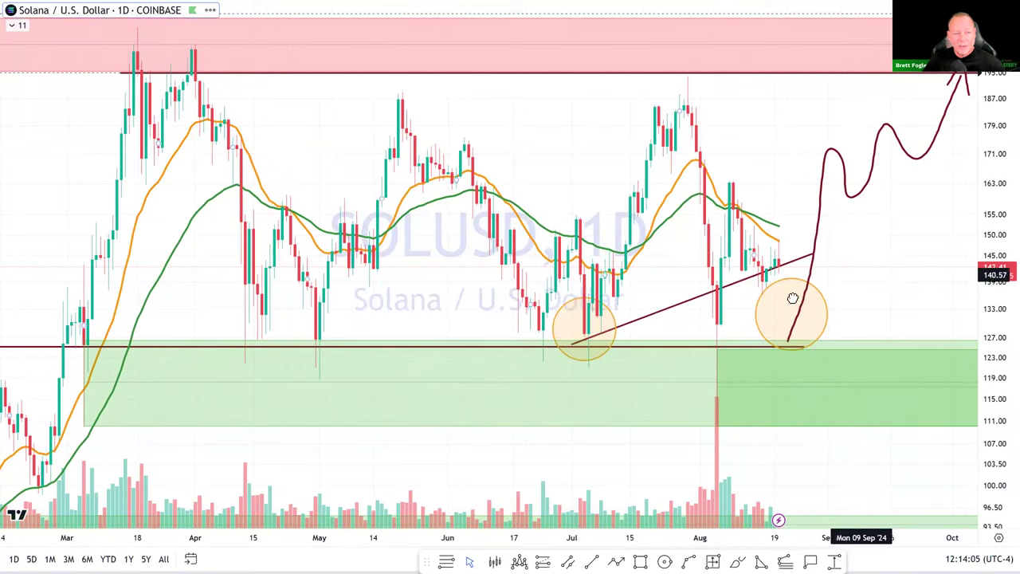
left_click_drag(860, 295, 812, 314)
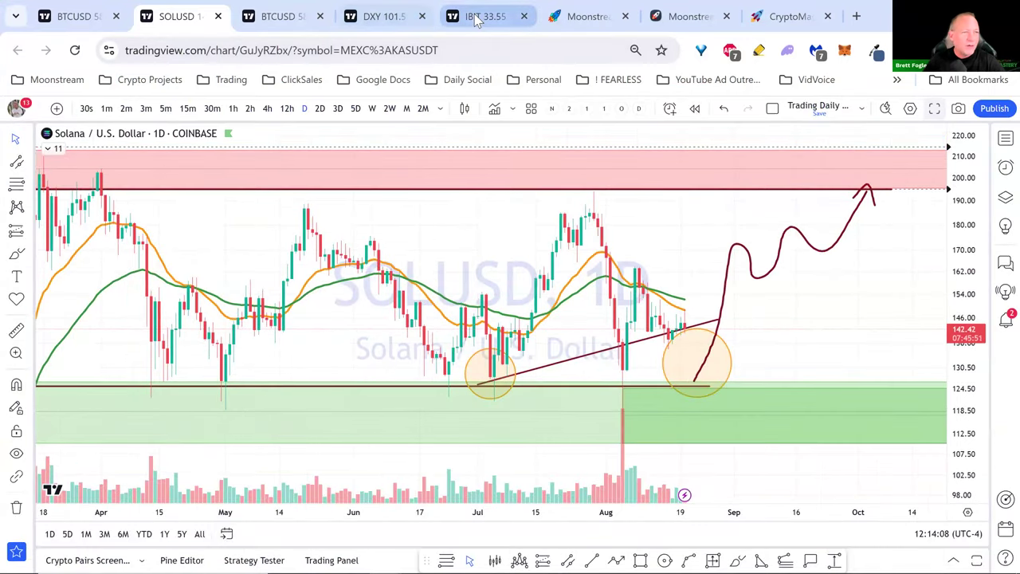
Step: Switch to the iShares Bitcoin Trust 4-hour chart and show it full screen
left_click(482, 15)
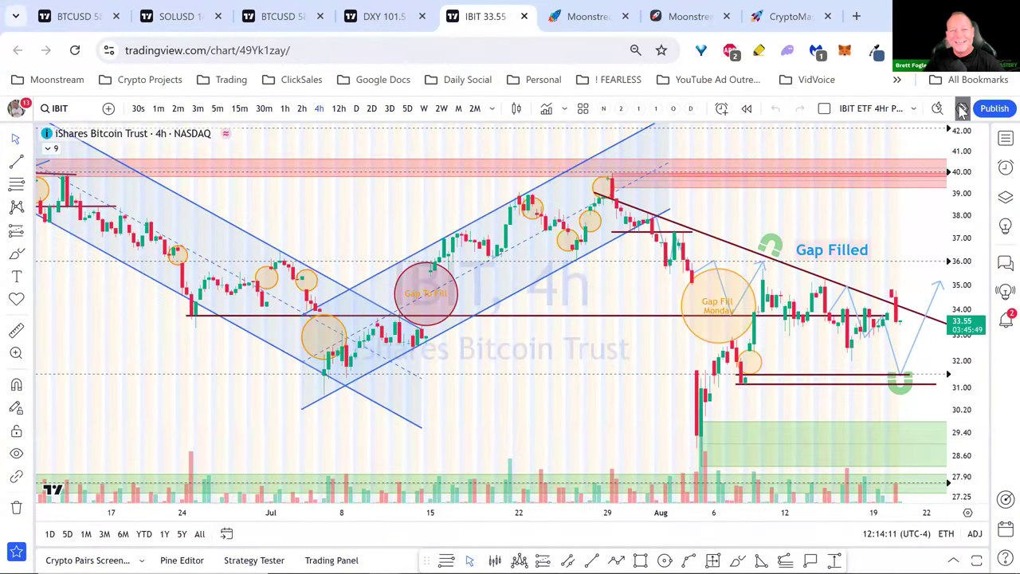
left_click(962, 109)
left_click(935, 109)
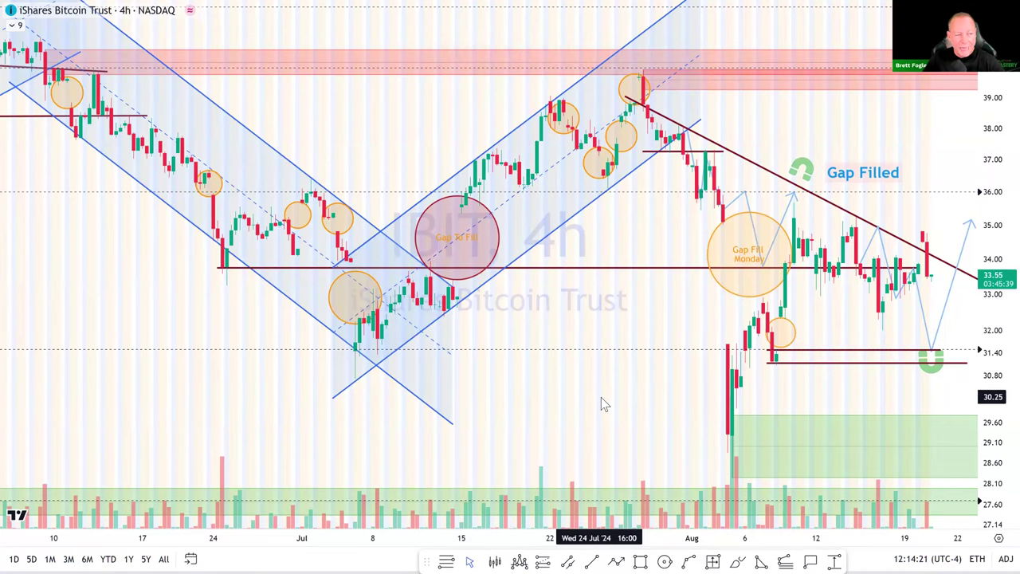
Step: Frame the iShares Bitcoin Trust price history from January to August 2024, rescaling the price axis to review the marked trading gaps
scroll(601, 397, "down", 3)
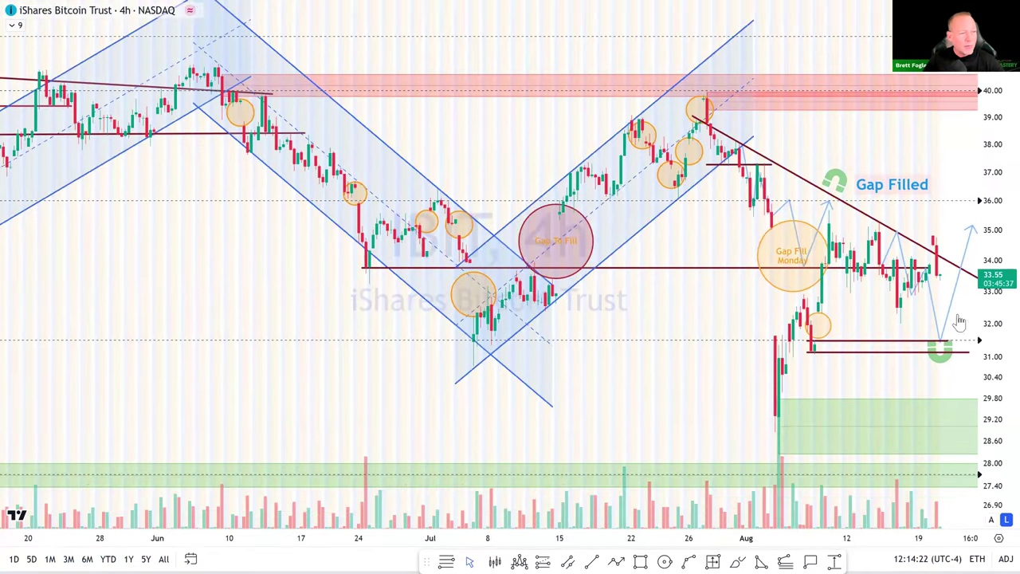
scroll(758, 337, "down", 4)
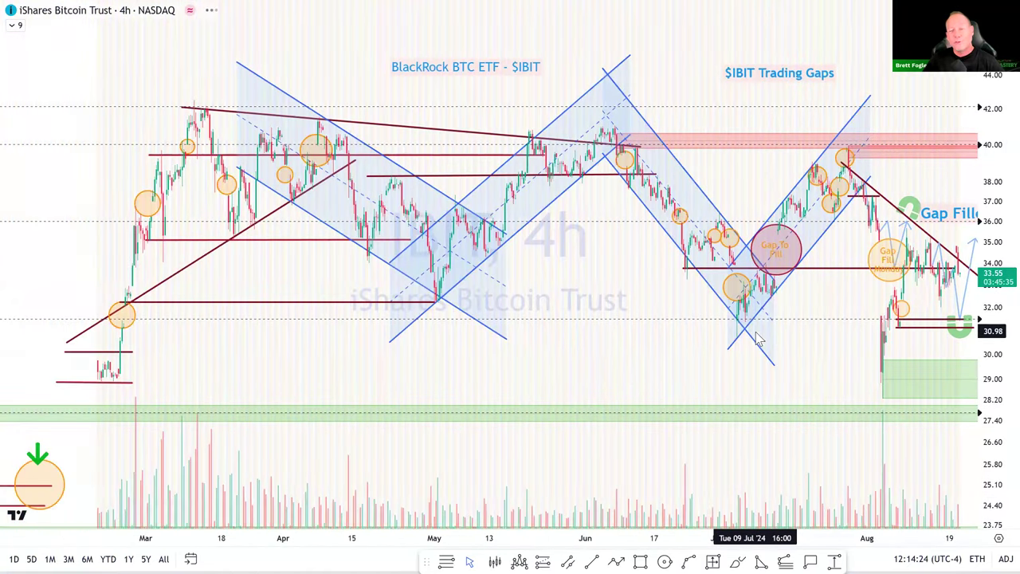
scroll(758, 337, "down", 2)
left_click_drag(988, 152, 998, 114)
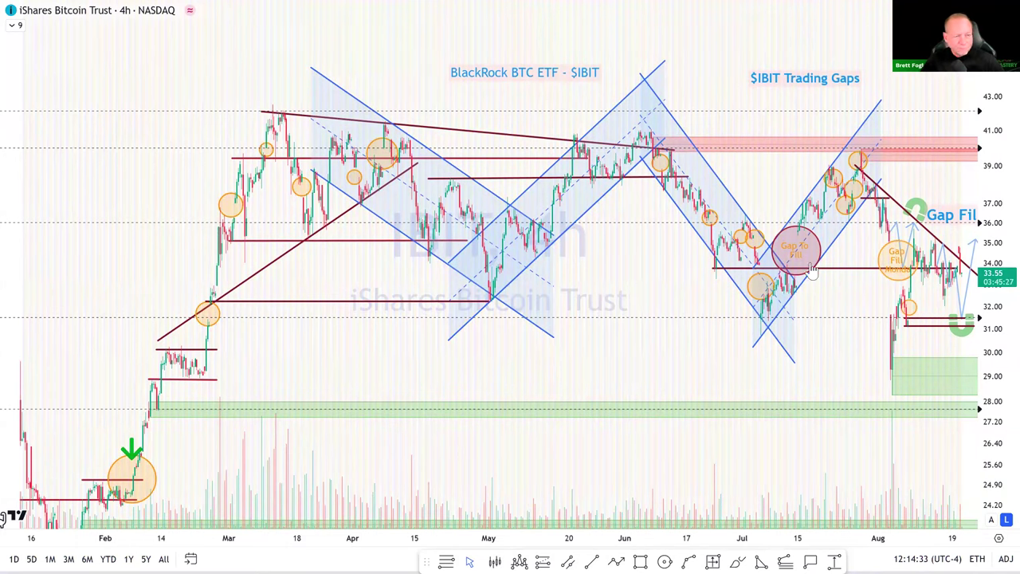
left_click_drag(992, 163, 992, 199)
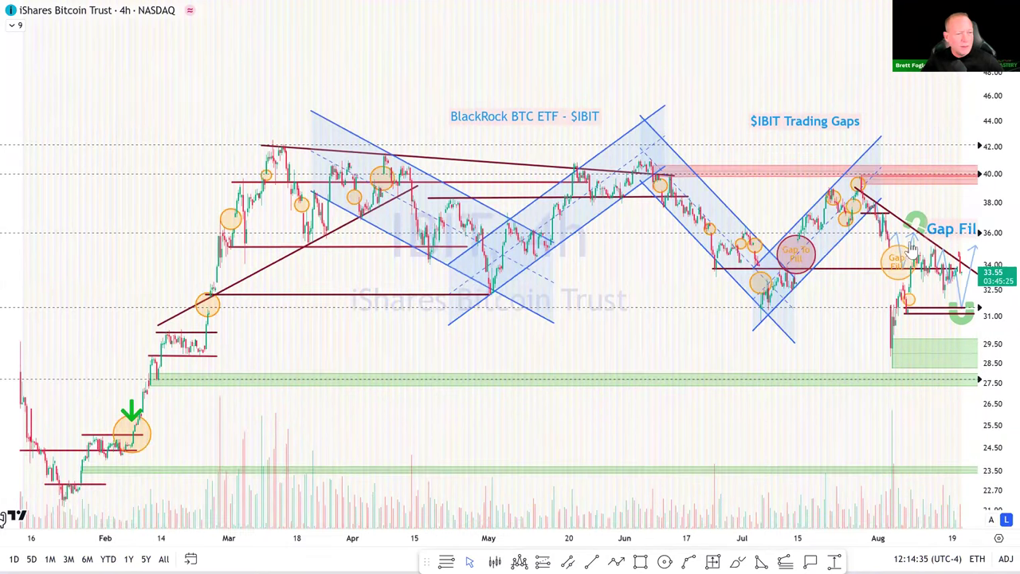
left_click_drag(621, 327, 628, 292)
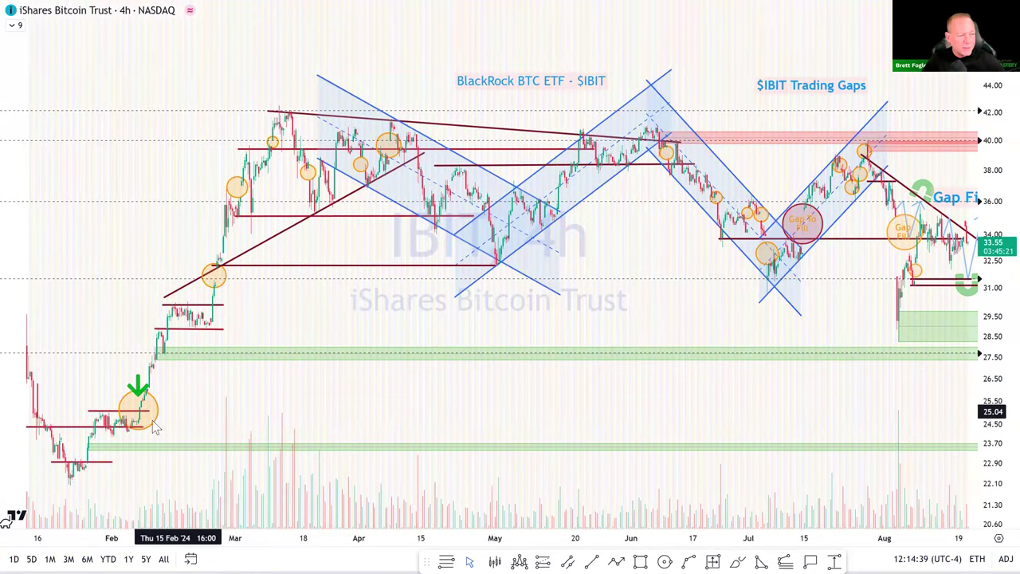
Step: Circle two late April 2024 price gaps inside the descending channel of the IBIT chart, centring the second circle at 36.11
scroll(233, 420, "up", 1)
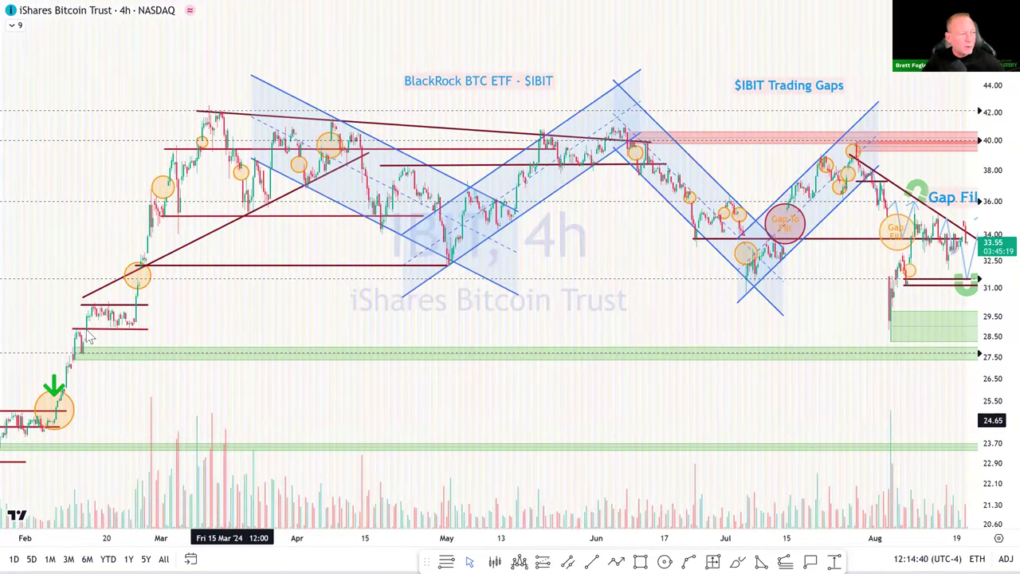
scroll(48, 284, "up", 3)
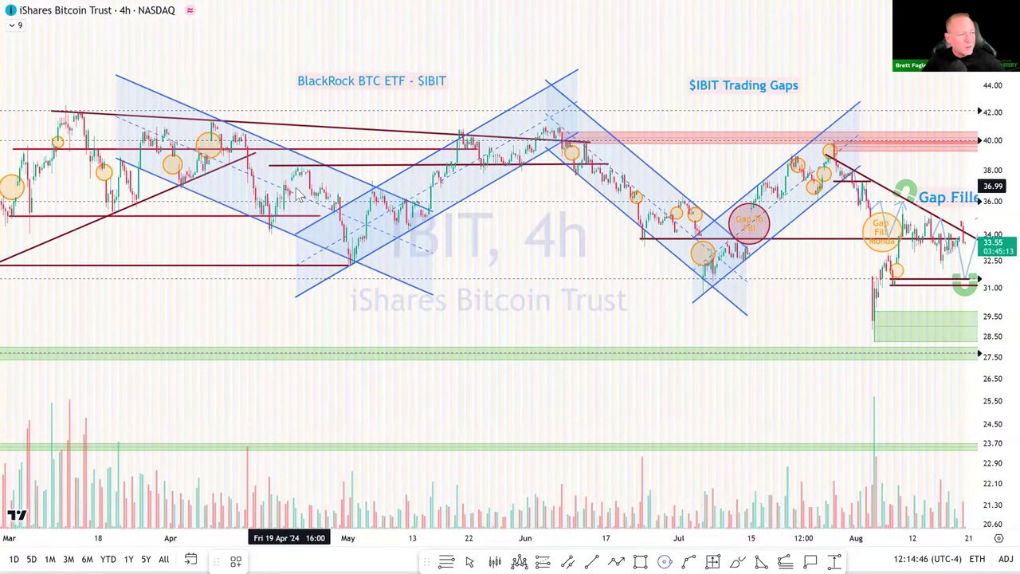
left_click(331, 202)
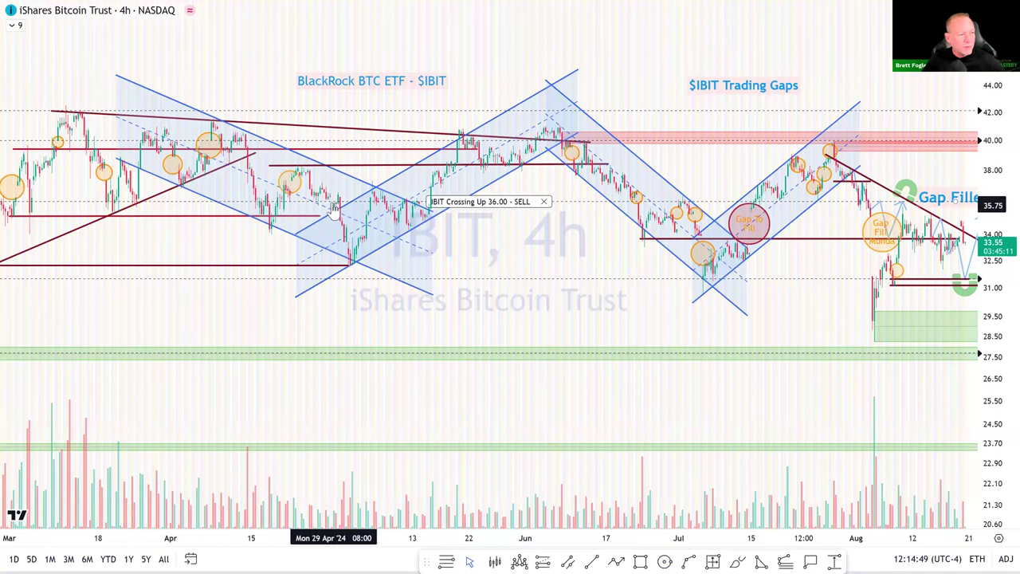
left_click(666, 559)
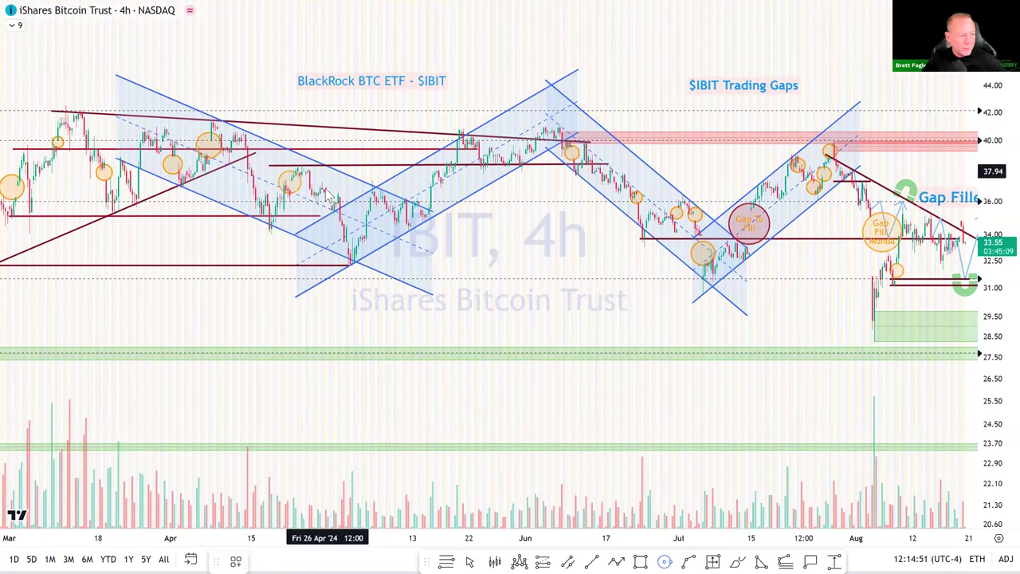
left_click(329, 199)
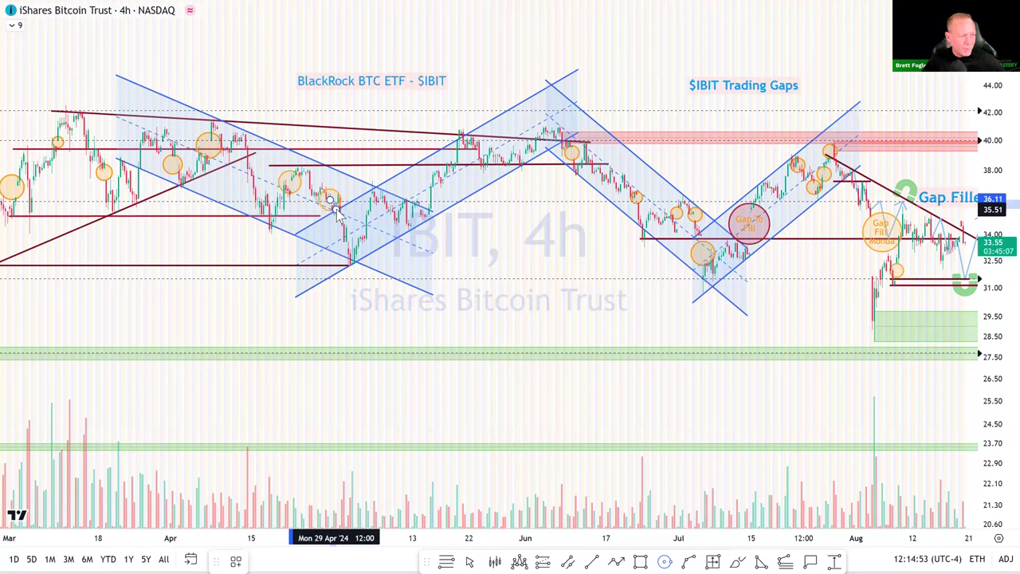
left_click(334, 207)
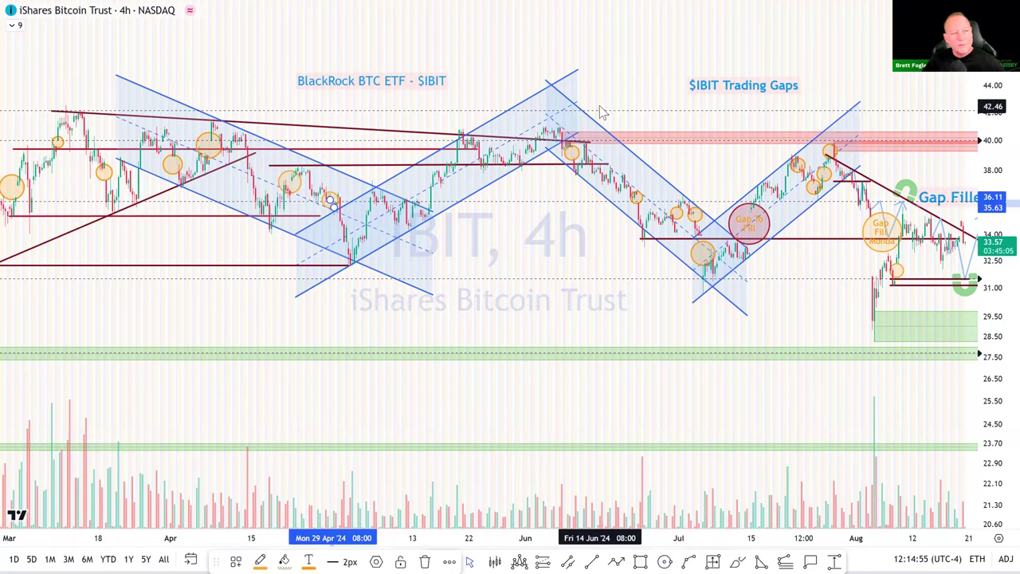
scroll(717, 263, "up", 4)
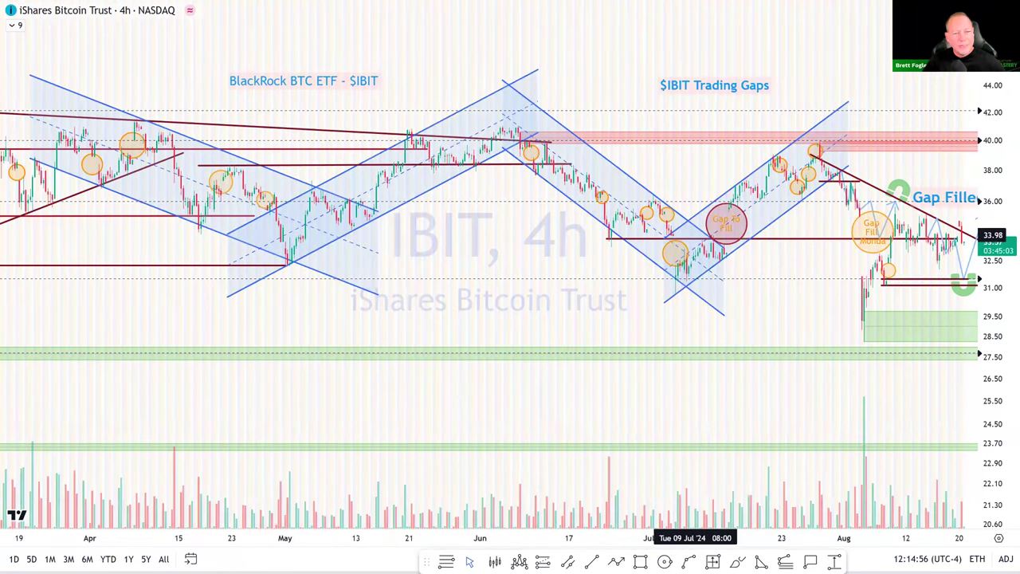
scroll(736, 277, "up", 3)
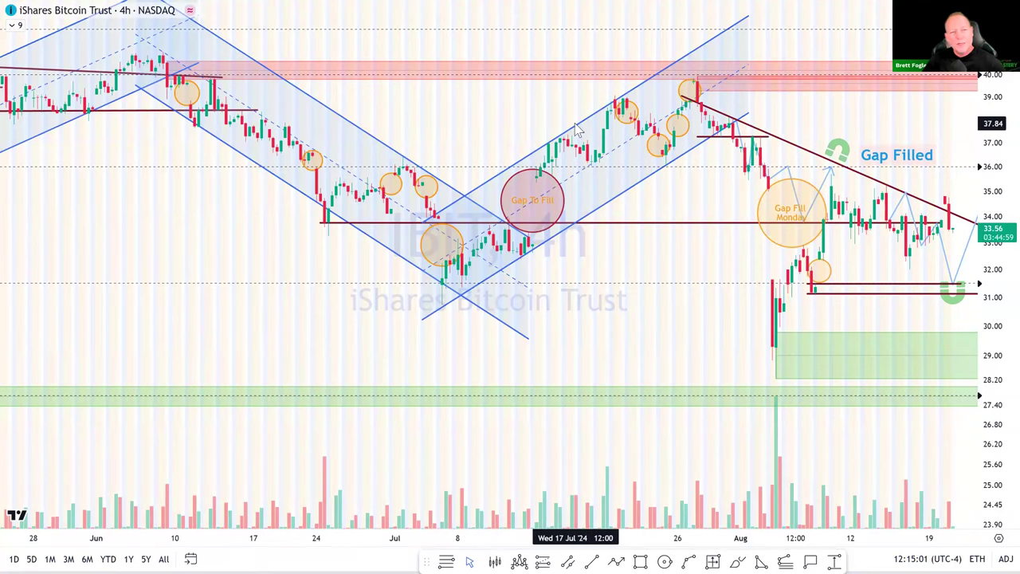
Step: Enlarge the orange circle around the 8 August 2024 gap above the support lines, extending its edge to 31.34
left_click_drag(802, 406, 862, 389)
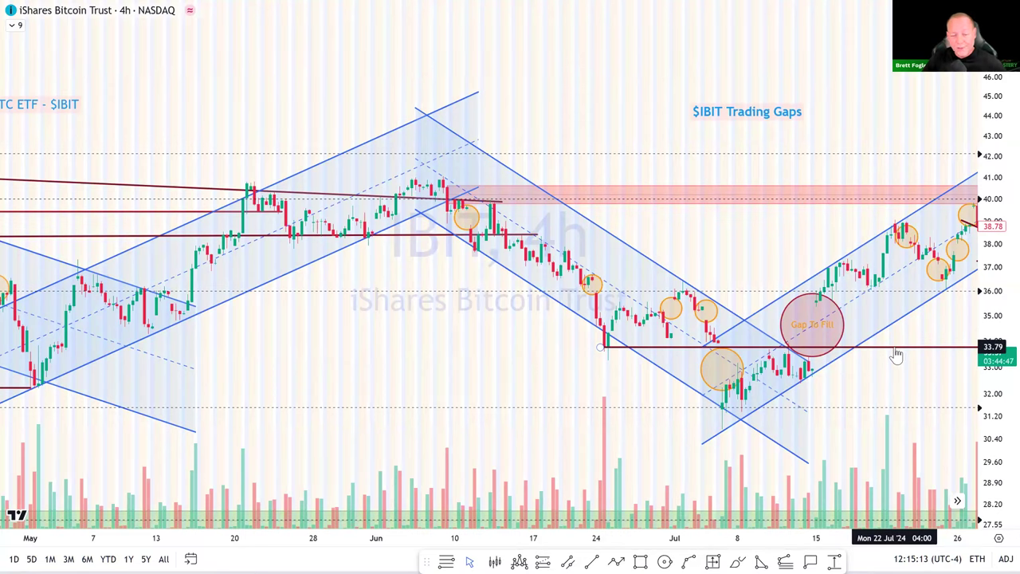
left_click_drag(800, 378, 777, 381)
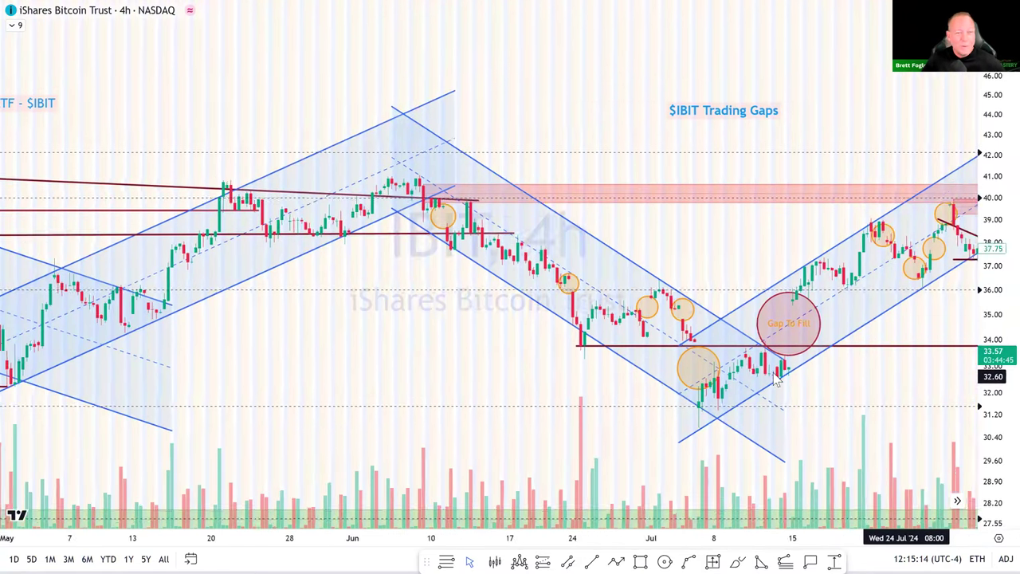
scroll(777, 381, "right", 5)
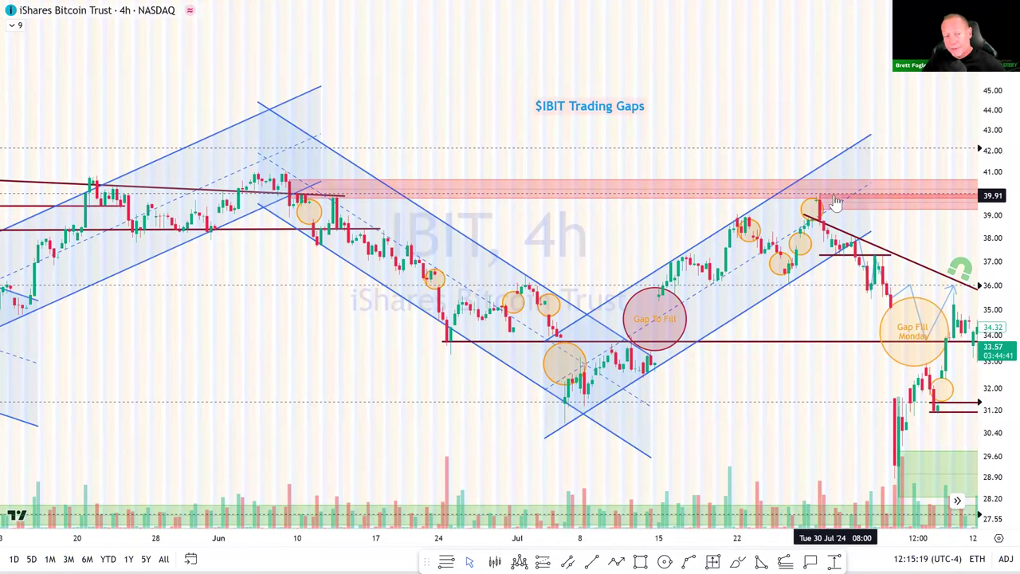
scroll(696, 353, "right", 4)
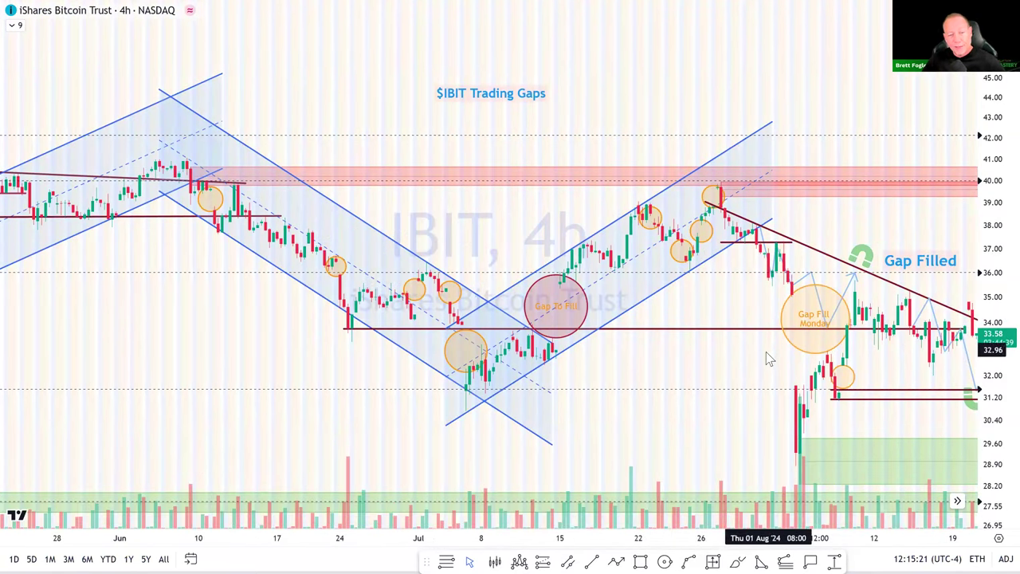
scroll(733, 303, "right", 2)
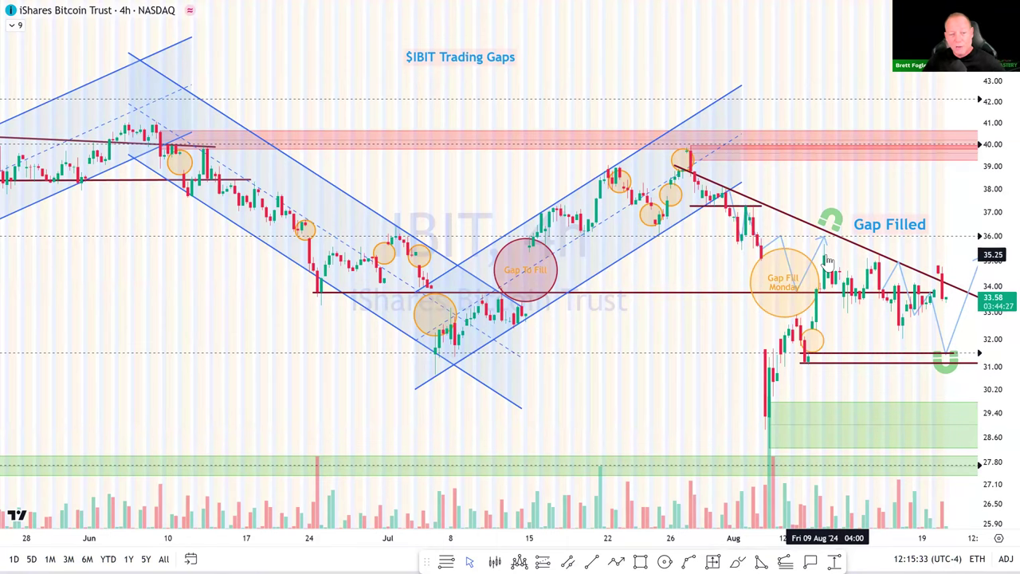
scroll(829, 263, "up", 2)
left_click(807, 356)
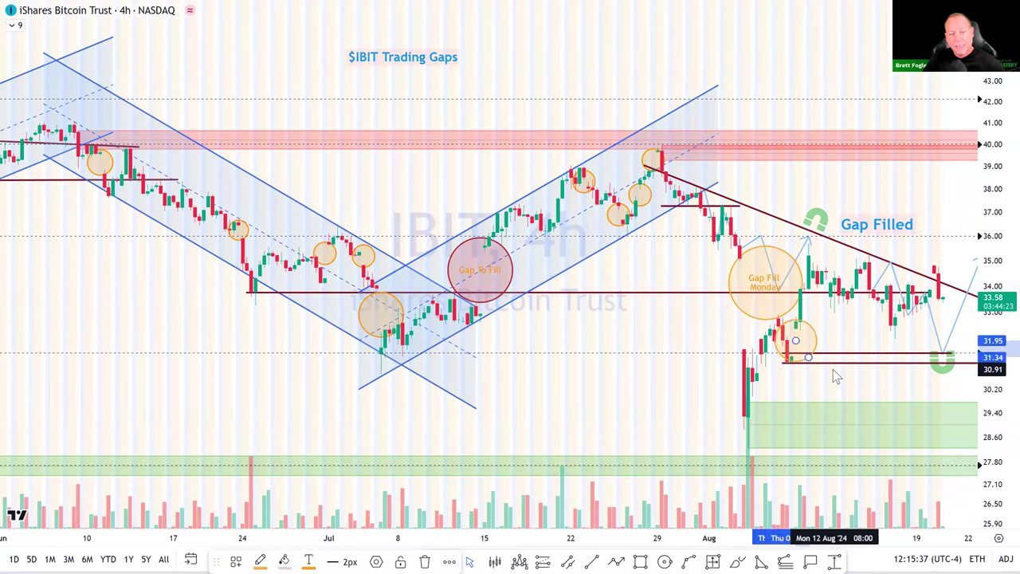
key("Escape")
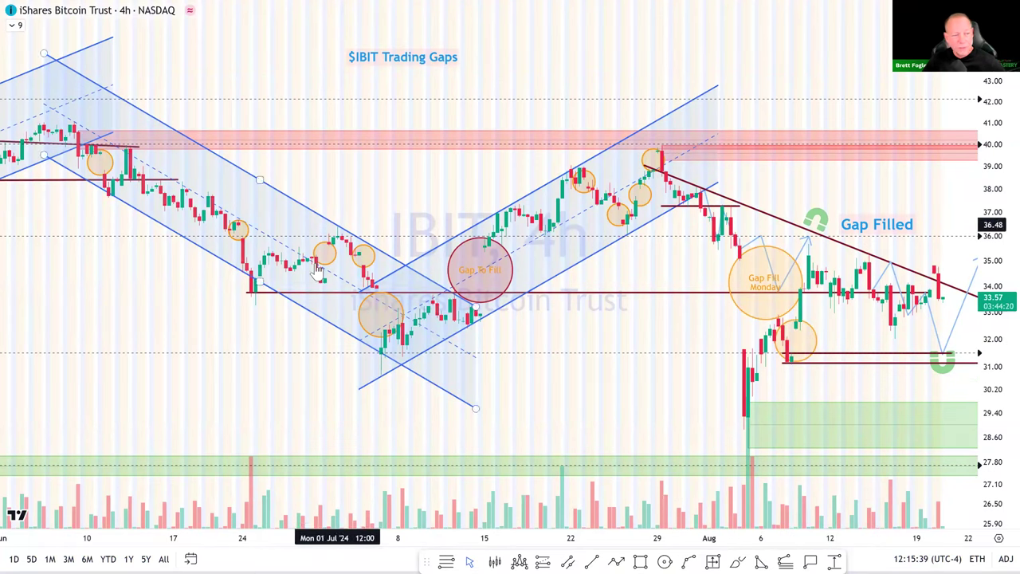
Step: Change the fill of the 8 August gap circle to light green at 20% opacity
left_click(799, 342)
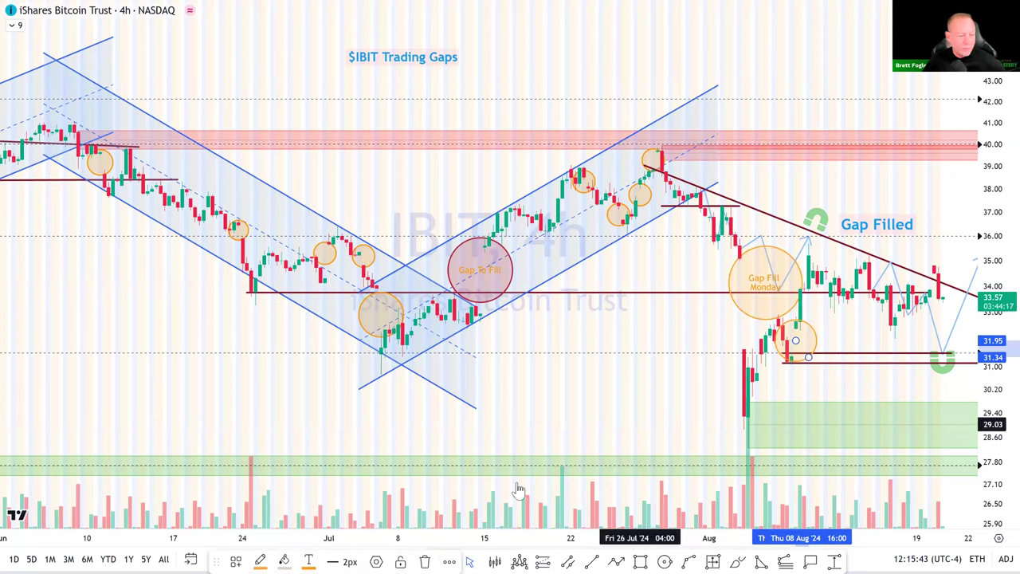
left_click(293, 557)
key("Escape")
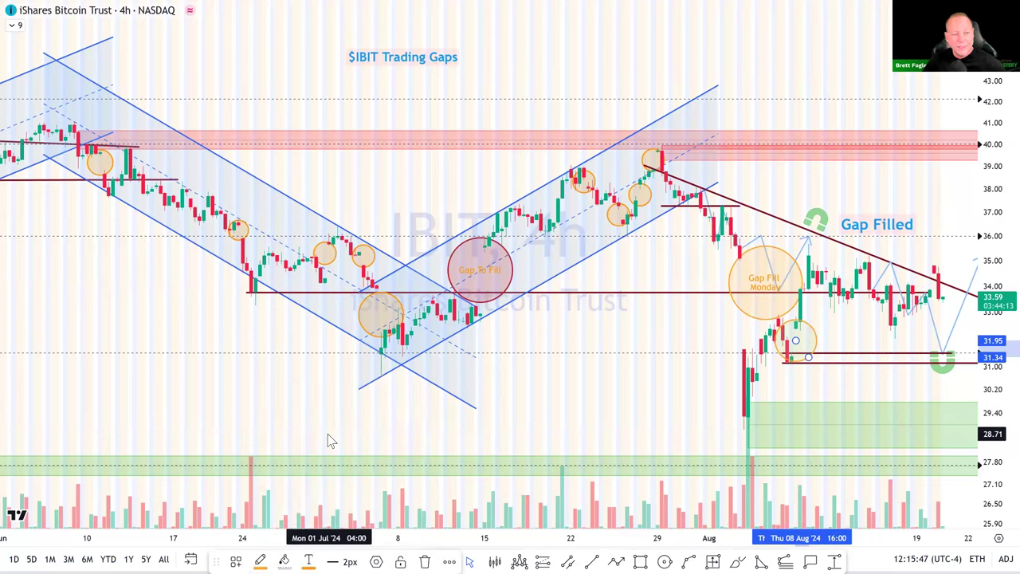
left_click(284, 560)
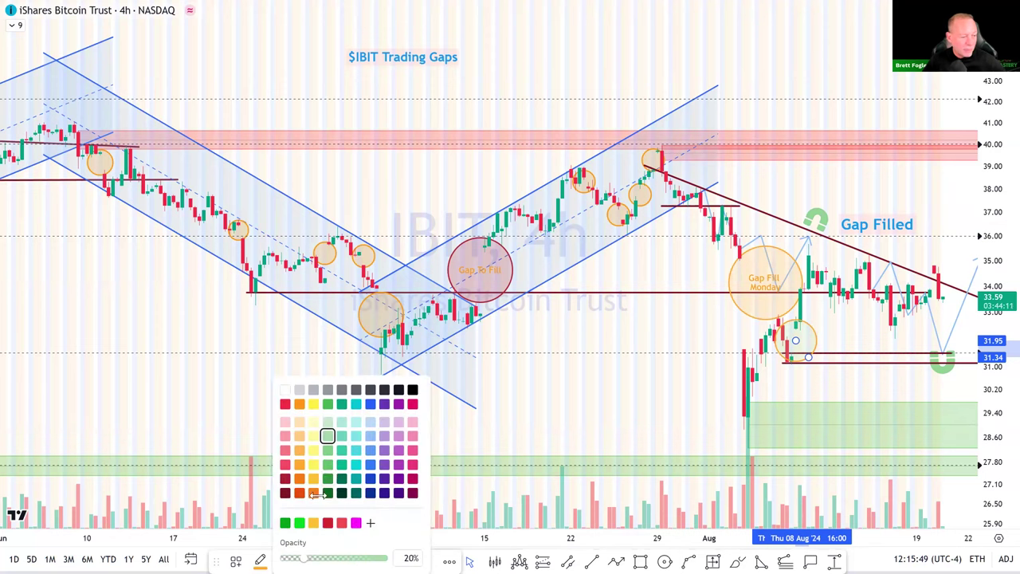
key("Escape")
key("Escape")
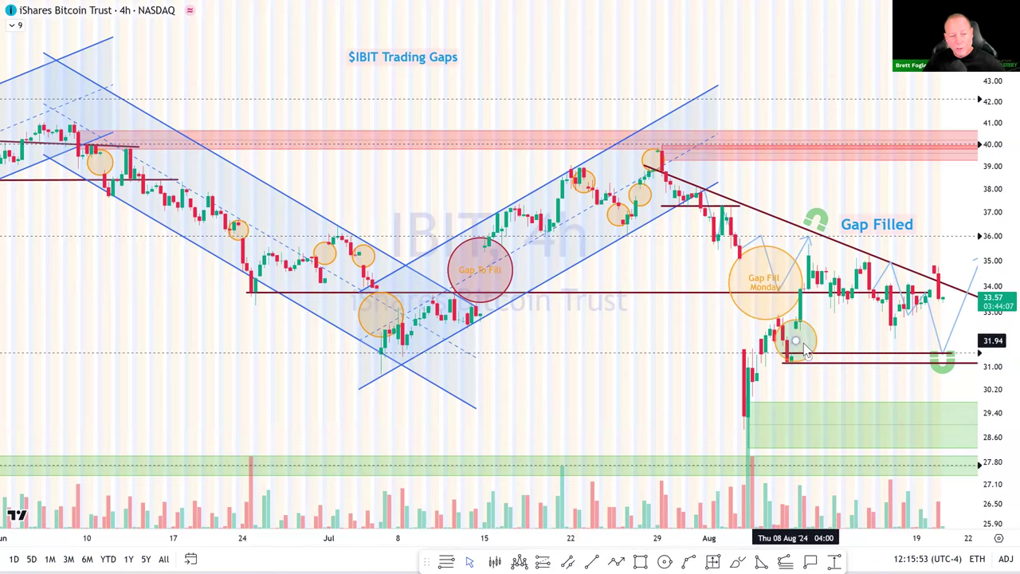
Step: Circle the 20 August 2024 gap on the descending trendline, centred at 34.19 with its edge at 33.84
left_click_drag(837, 370, 751, 364)
left_click_drag(814, 356, 744, 352)
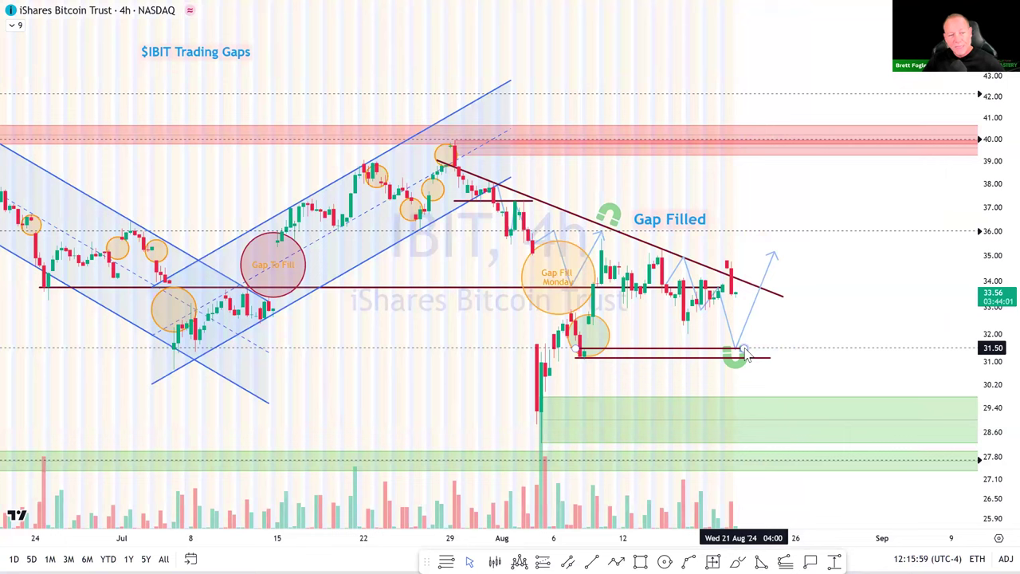
left_click(732, 285)
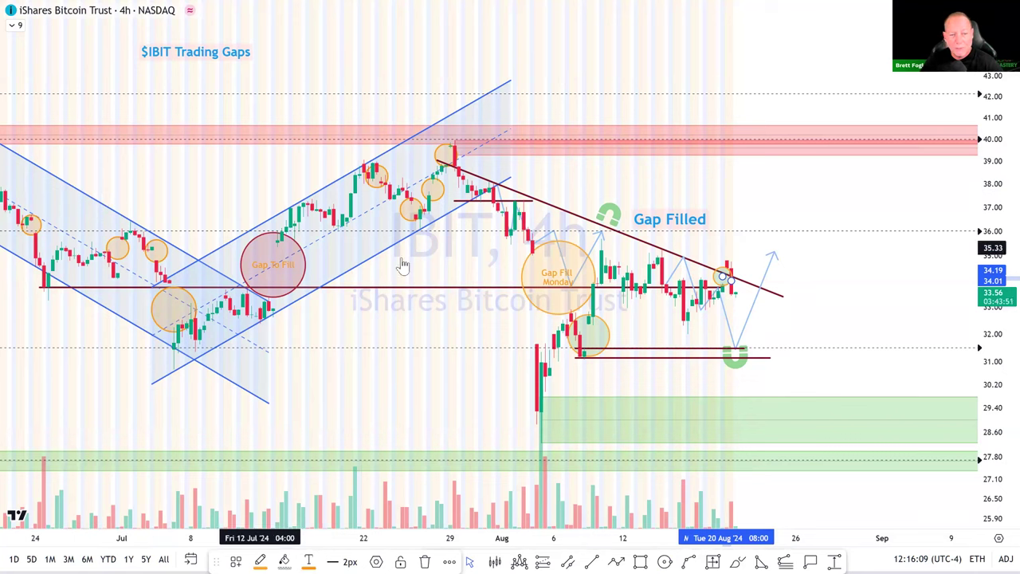
left_click_drag(732, 285, 741, 293)
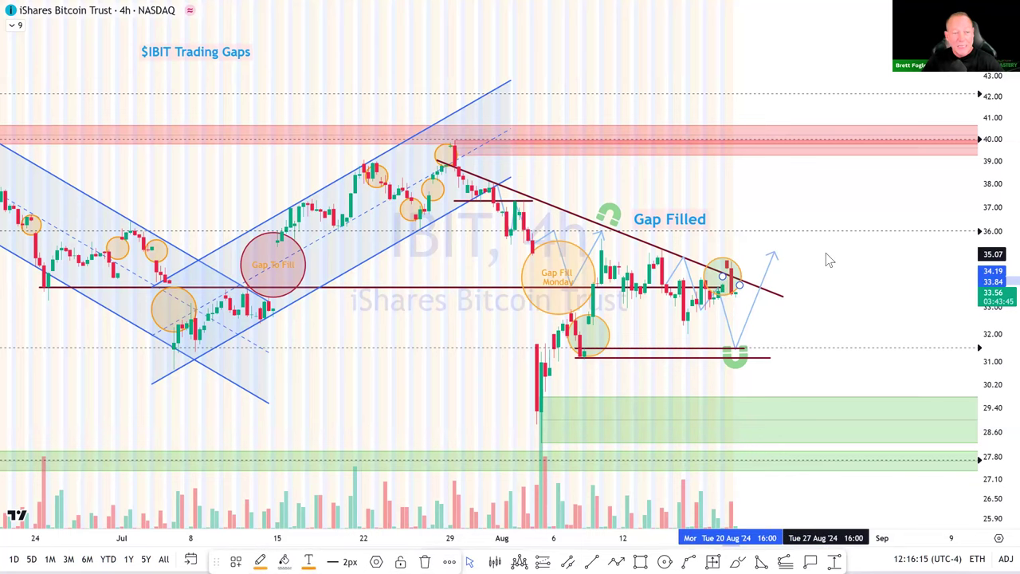
Step: Shift the green magnet marker along the two support lines to 31.09 at 20 August, and leave the full-screen view
scroll(833, 359, "left", 5)
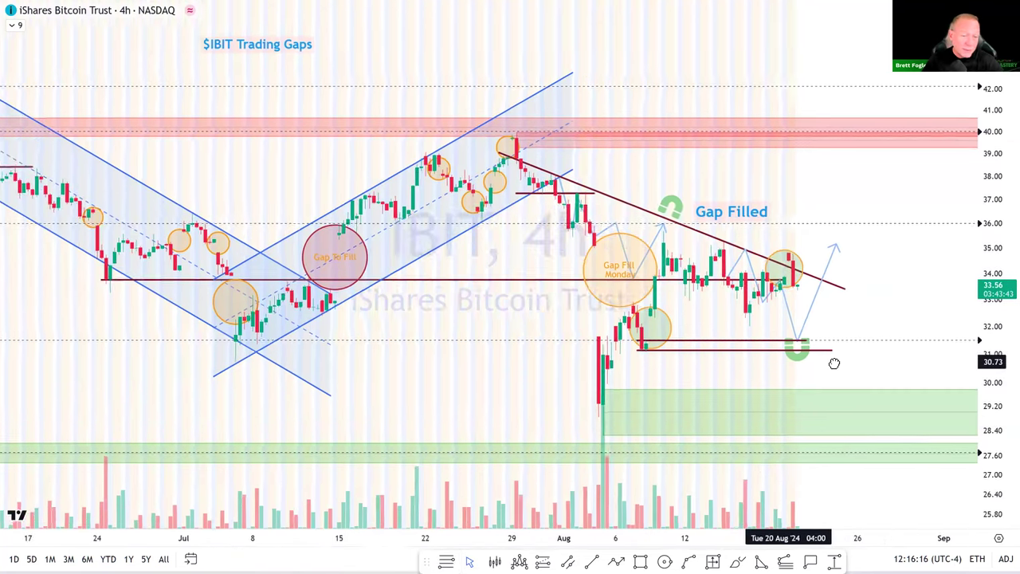
left_click_drag(840, 363, 846, 360)
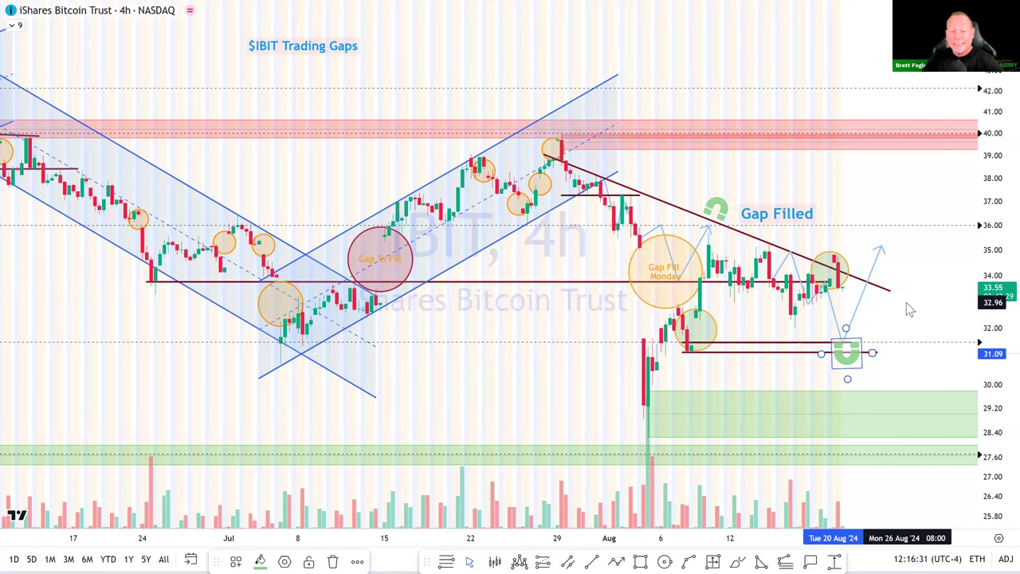
key("Escape")
key("Escape")
Step: Reset the price scale and measure the drop from about 33.58 to the upper support line at about 31.54
scroll(893, 330, "down", 3)
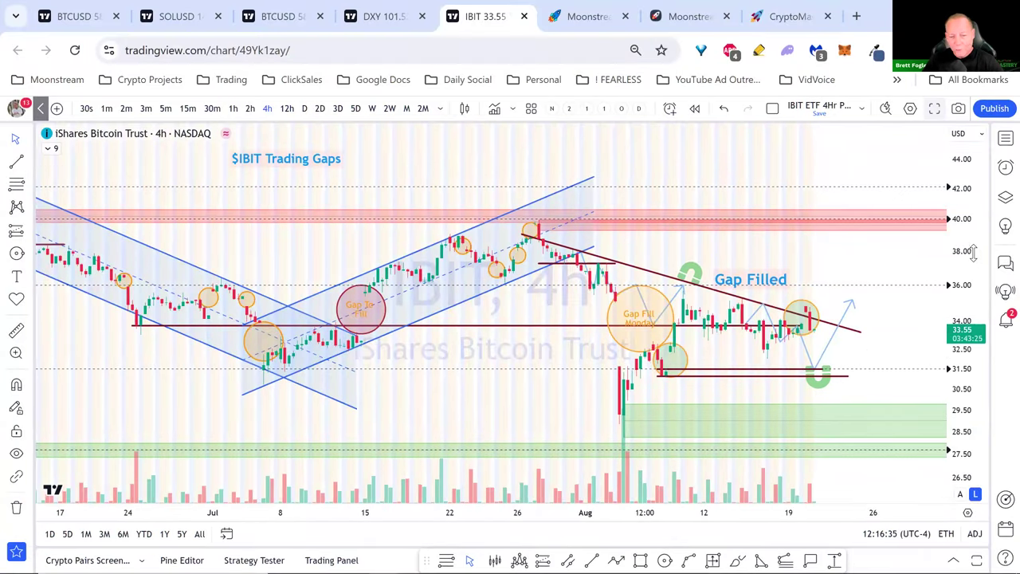
double_click(972, 253)
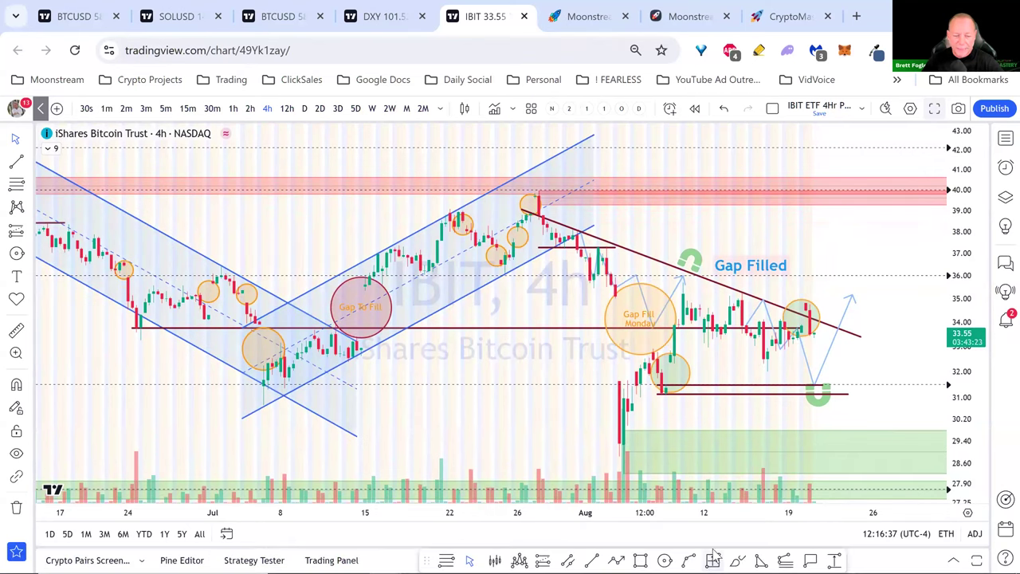
left_click(713, 560)
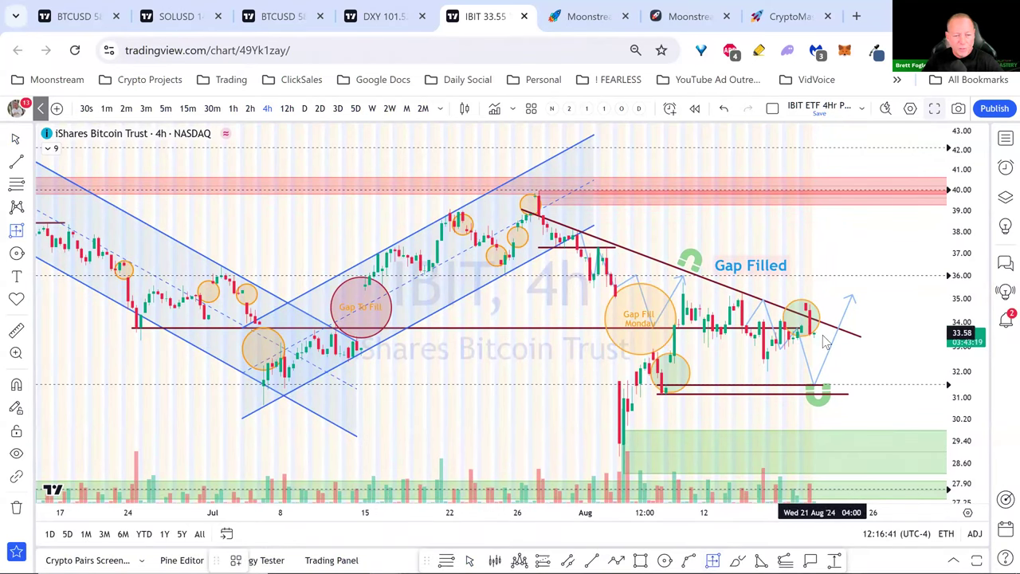
left_click(822, 332)
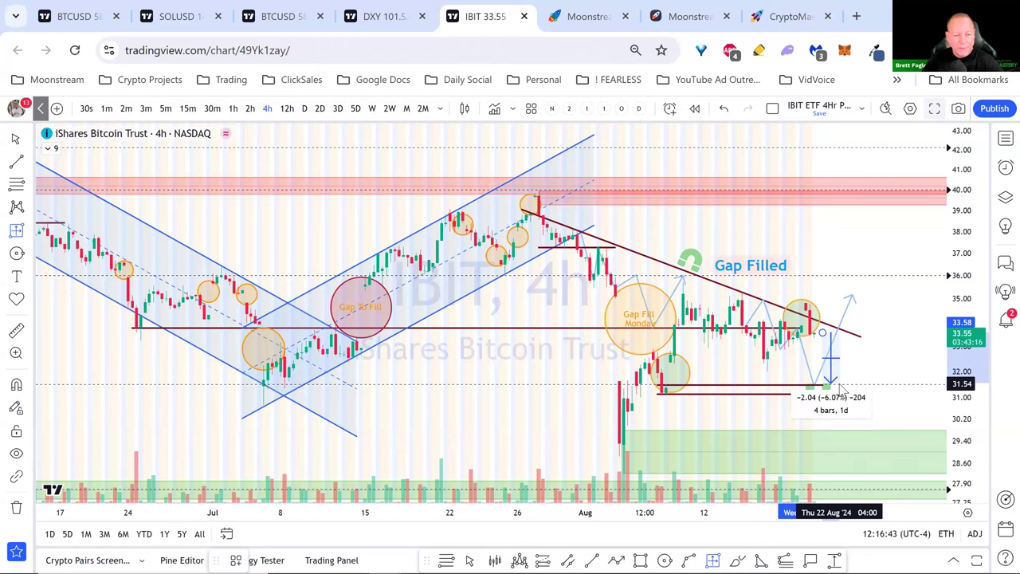
left_click(841, 389)
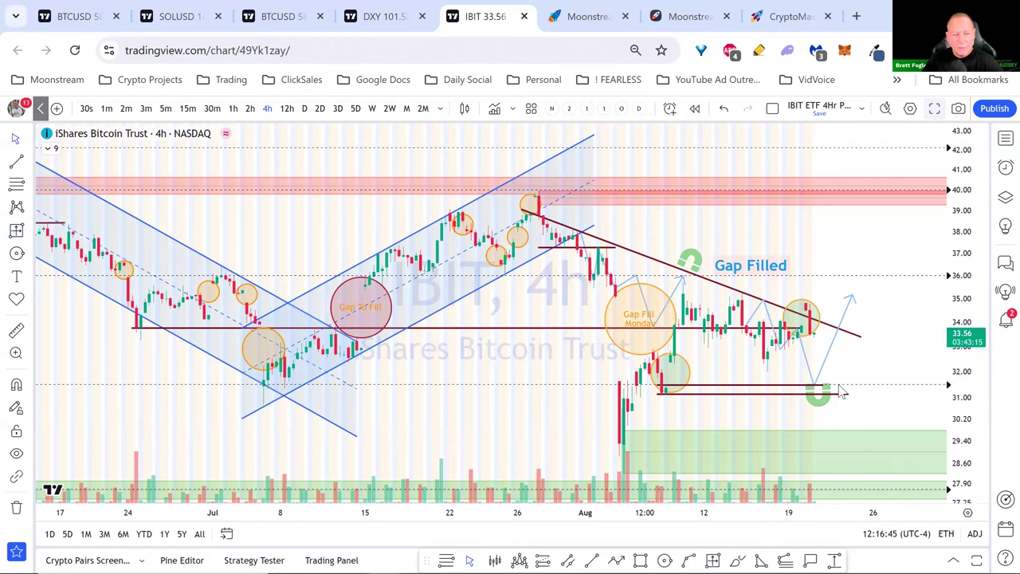
Step: Switch to the Bitstamp BTCUSD daily chart and frame its price history from March 2024 onward
left_click(276, 24)
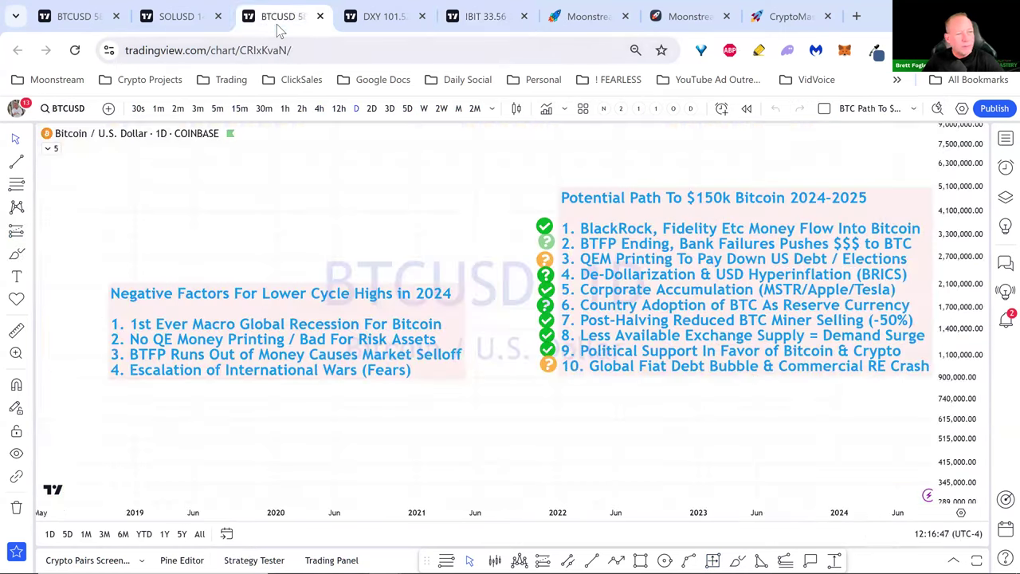
left_click(174, 23)
left_click(110, 23)
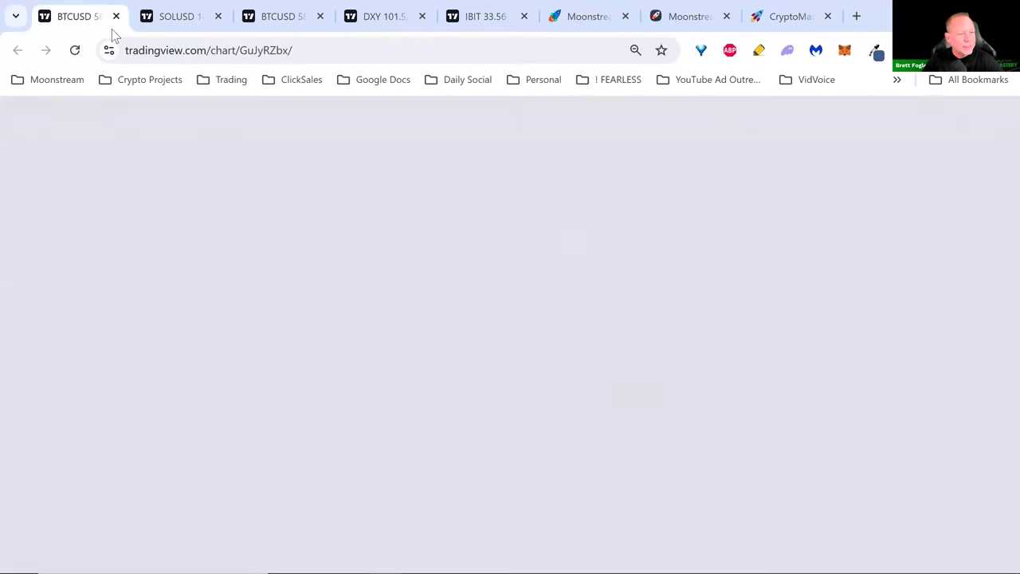
double_click(703, 294)
left_click_drag(685, 343, 413, 319)
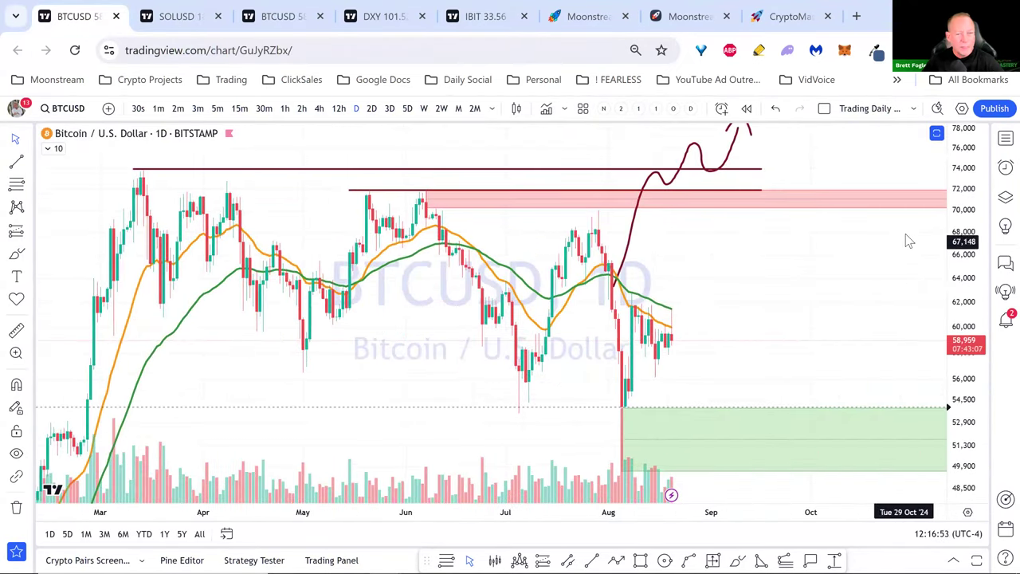
Step: Measure the price and date range from 59,277 near the latest Bitcoin candle to the green support zone's upper edge at 54,031
left_click(713, 559)
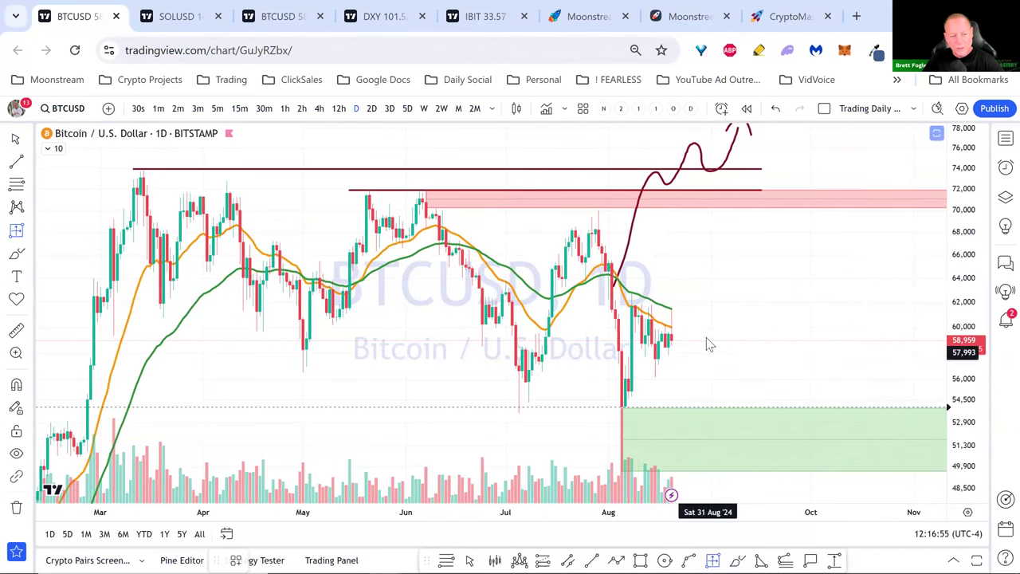
left_click(678, 339)
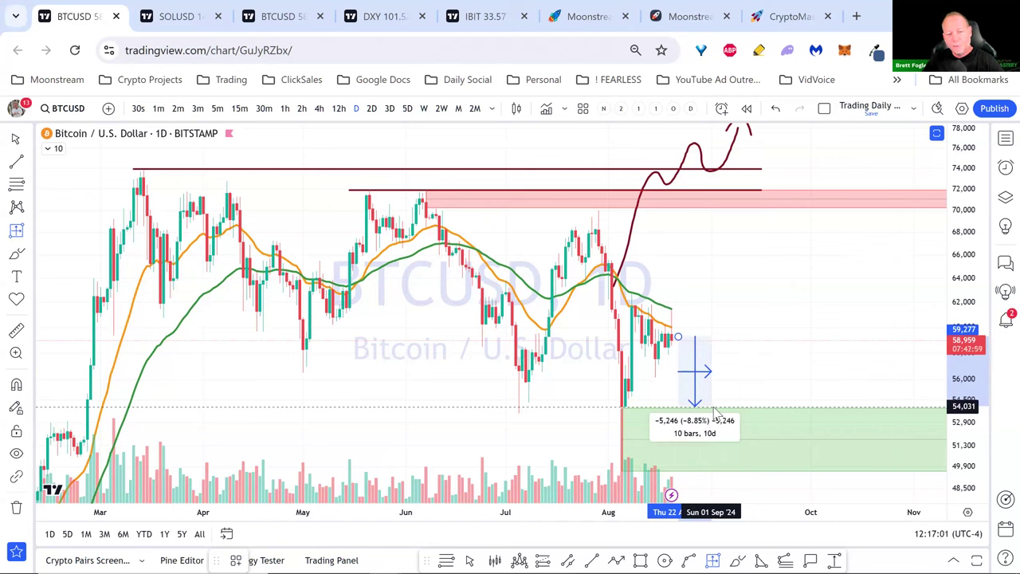
left_click(714, 407)
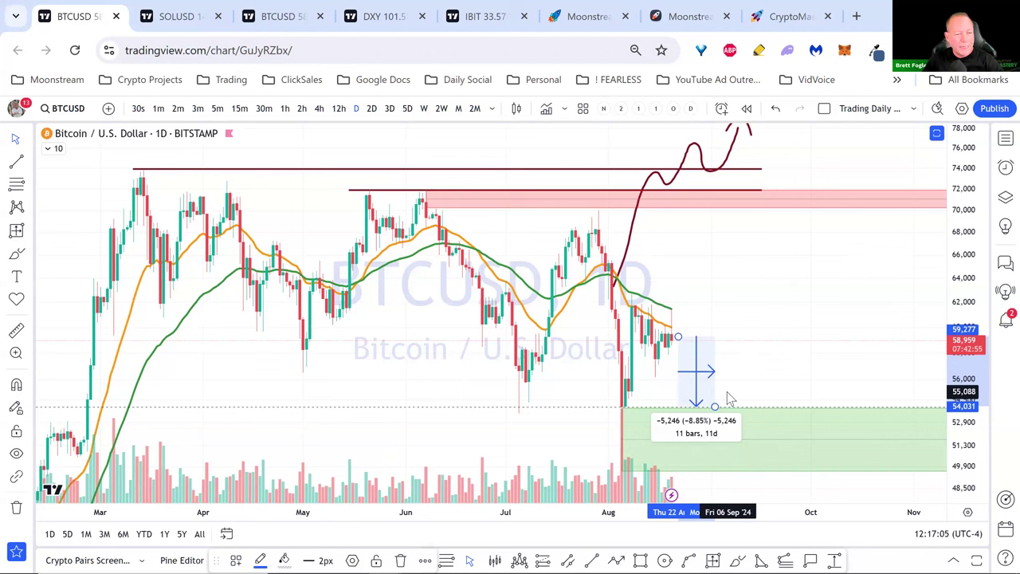
mouse_move(587, 414)
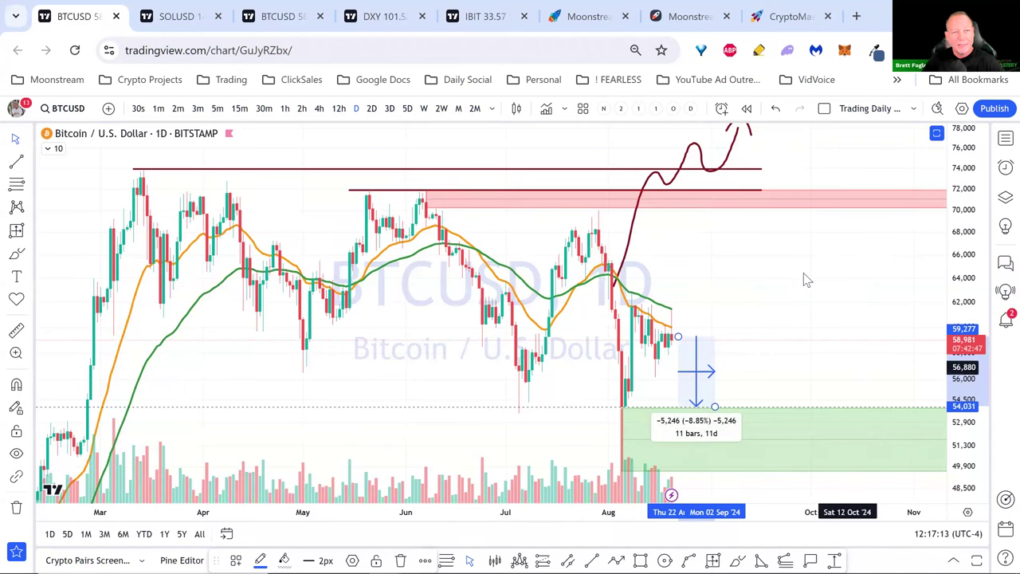
left_click_drag(803, 271, 843, 296)
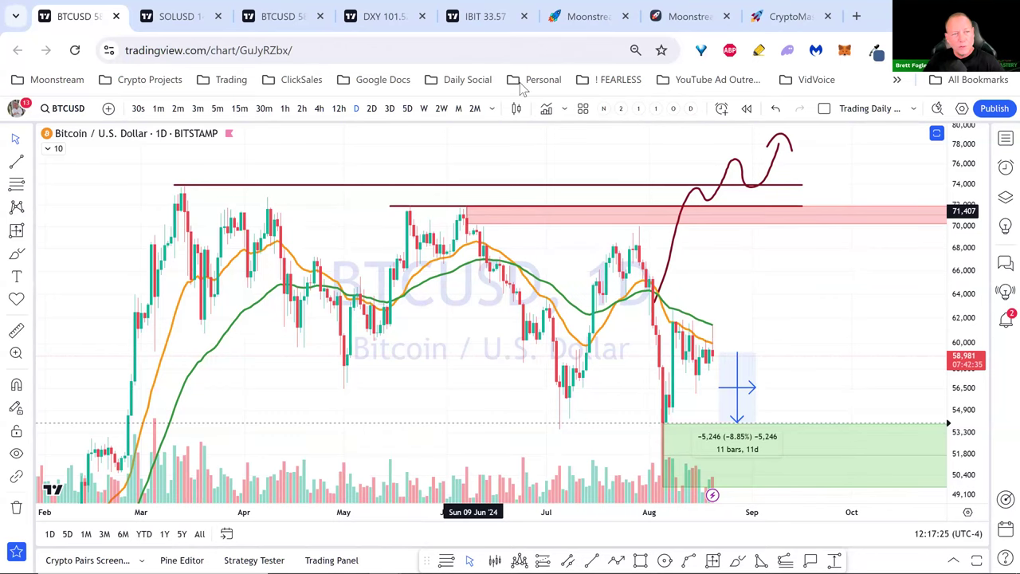
Step: Switch to the cryptomastery.org/pro page and look through its PRO indicator suite, sample charts and guarantee section
left_click(787, 17)
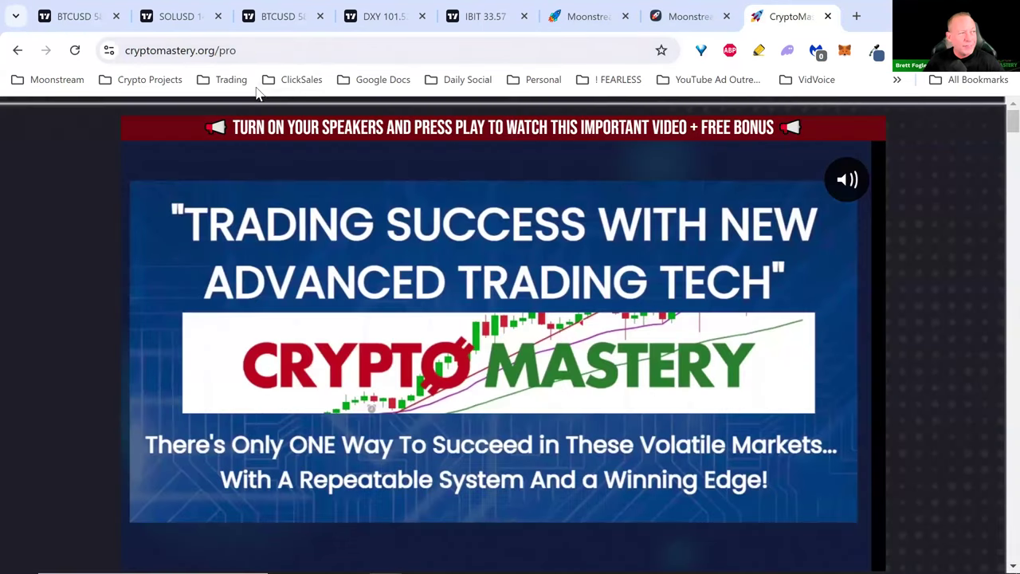
left_click(240, 51)
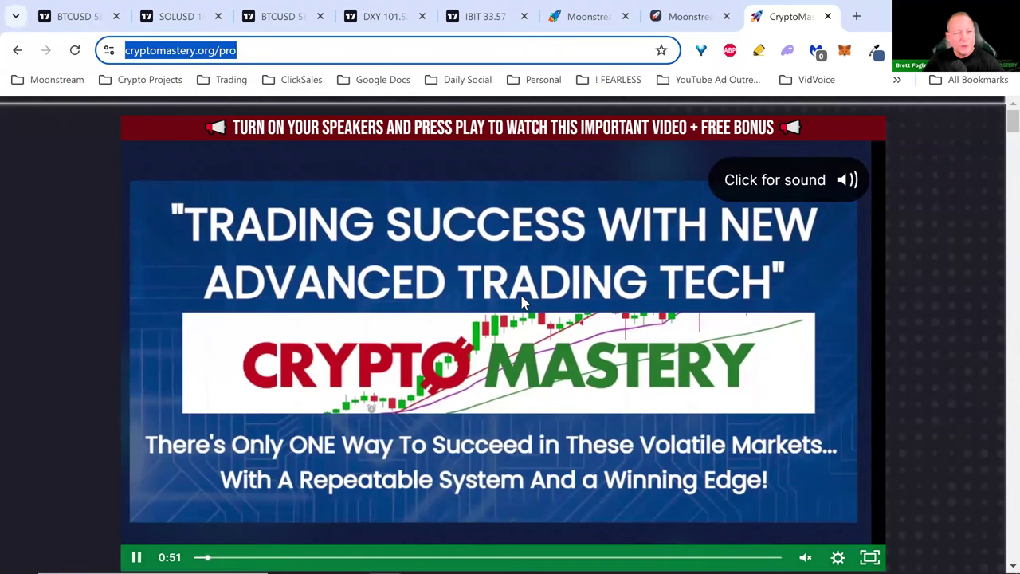
scroll(803, 396, "down", 15)
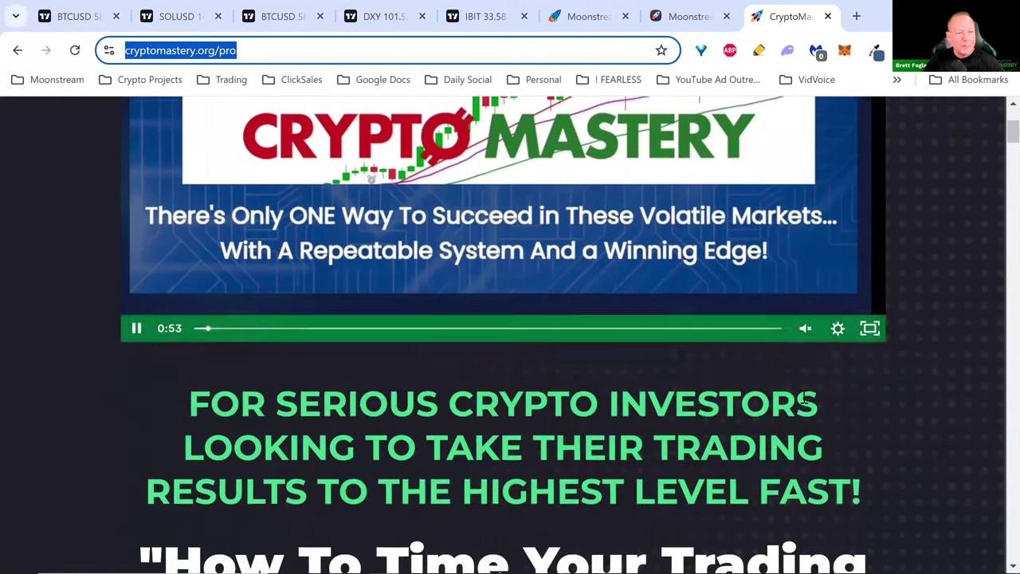
scroll(803, 396, "up", 3)
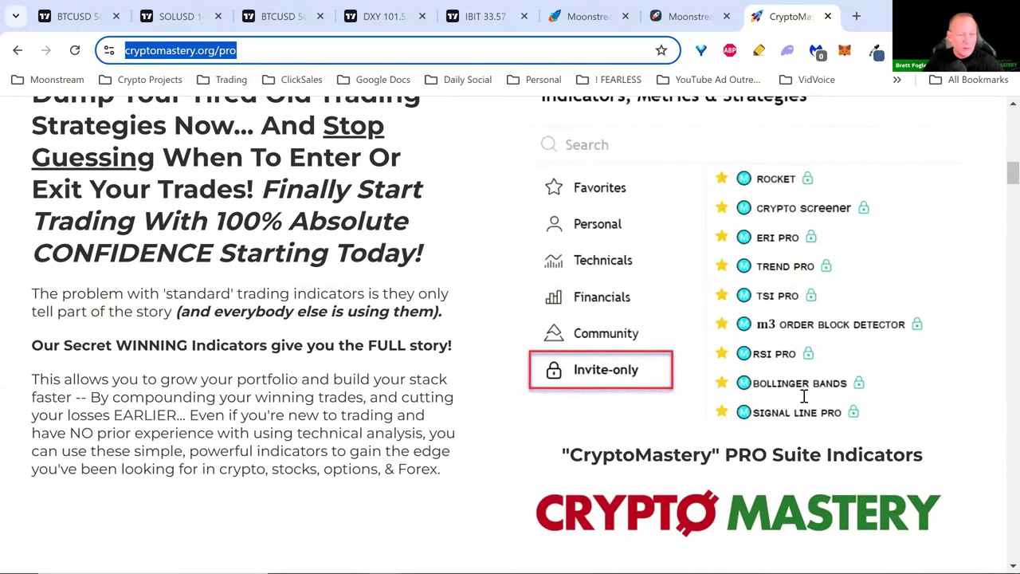
scroll(693, 349, "down", 6)
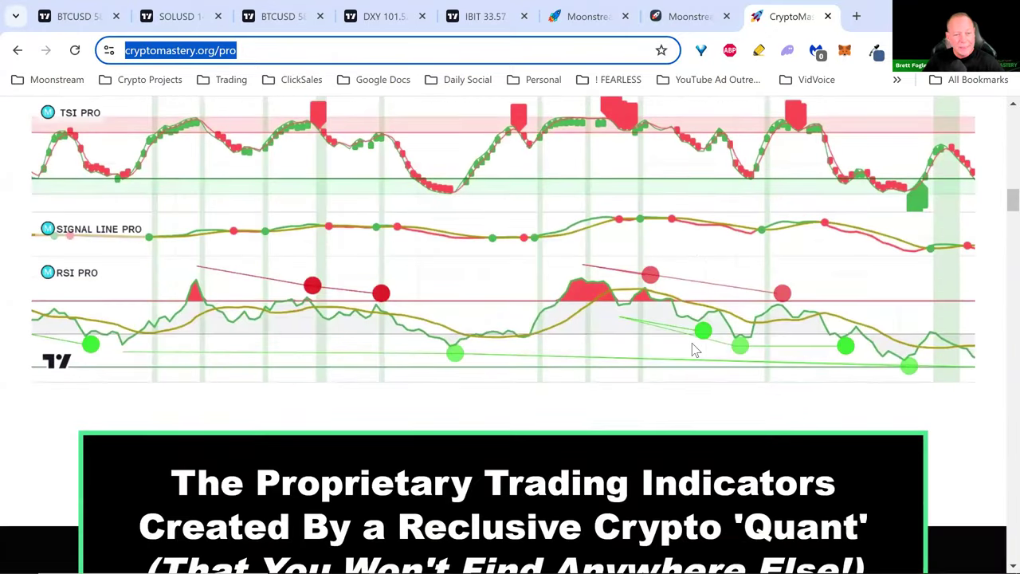
scroll(693, 348, "down", 15)
left_click(996, 279)
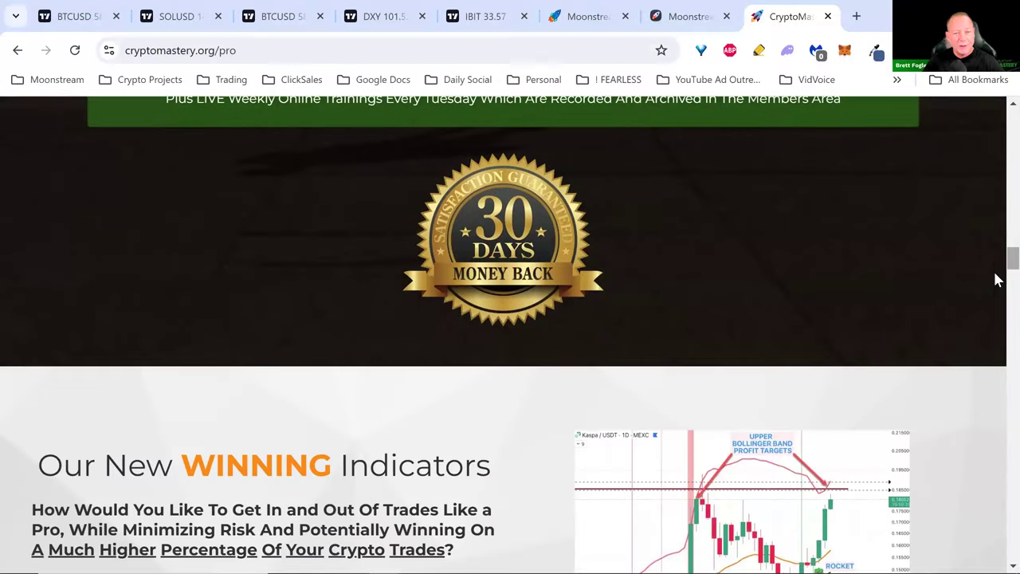
Step: Leave the Crypto Mastery page, pass through the moonstream.io/m3v2 page, and look through the service offerings on moonstream.io/homepage
scroll(996, 279, "up", 15)
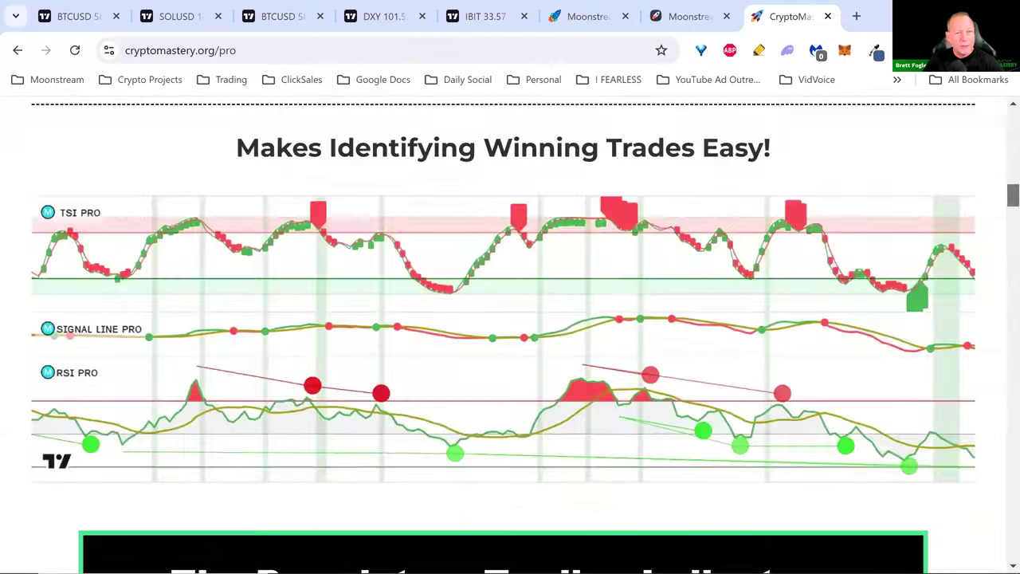
scroll(996, 279, "up", 10)
left_click(699, 21)
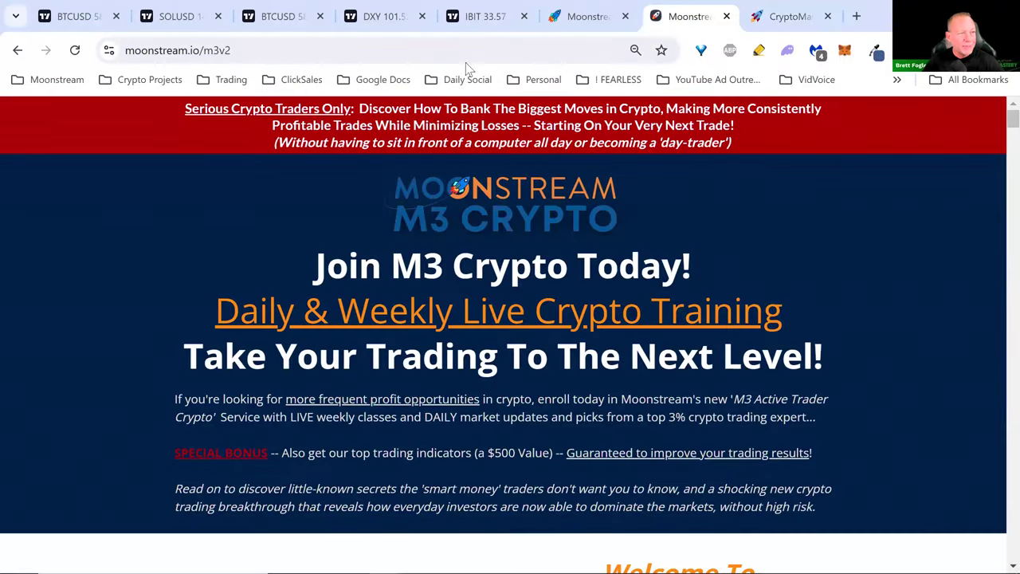
left_click(568, 20)
scroll(669, 347, "up", 5)
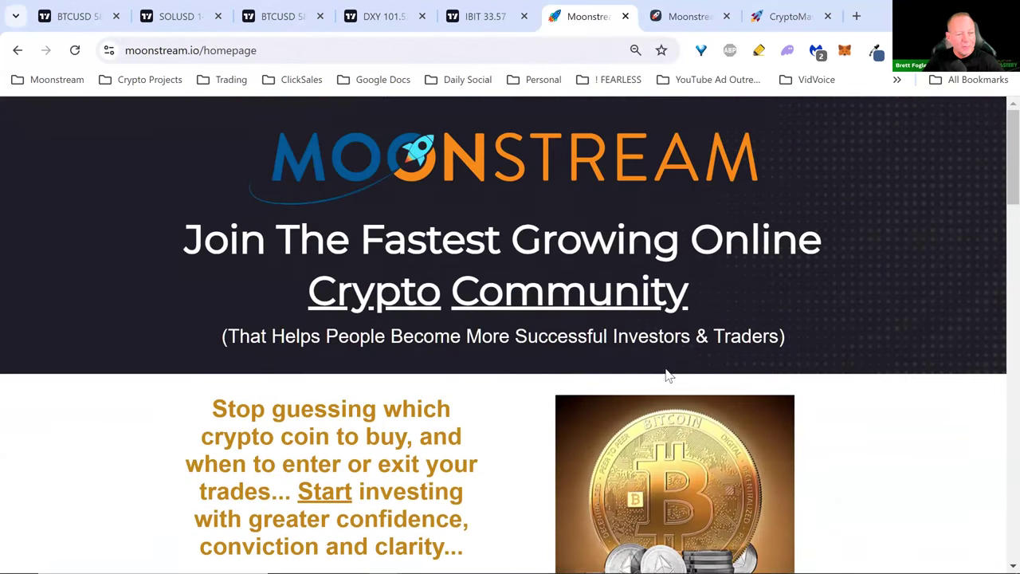
scroll(666, 374, "down", 10)
scroll(661, 375, "down", 2)
scroll(664, 351, "up", 2)
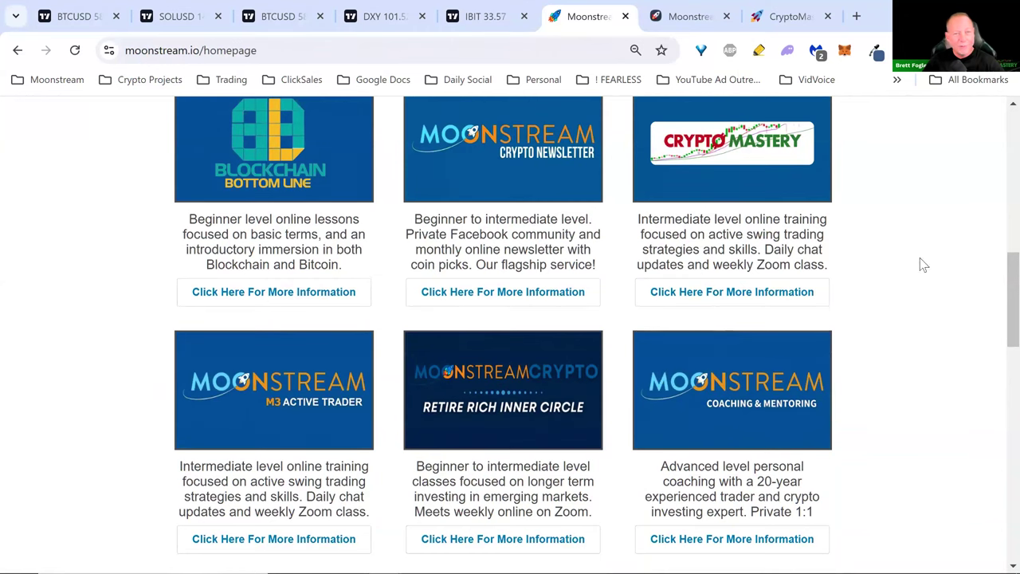
left_click_drag(995, 308, 997, 137)
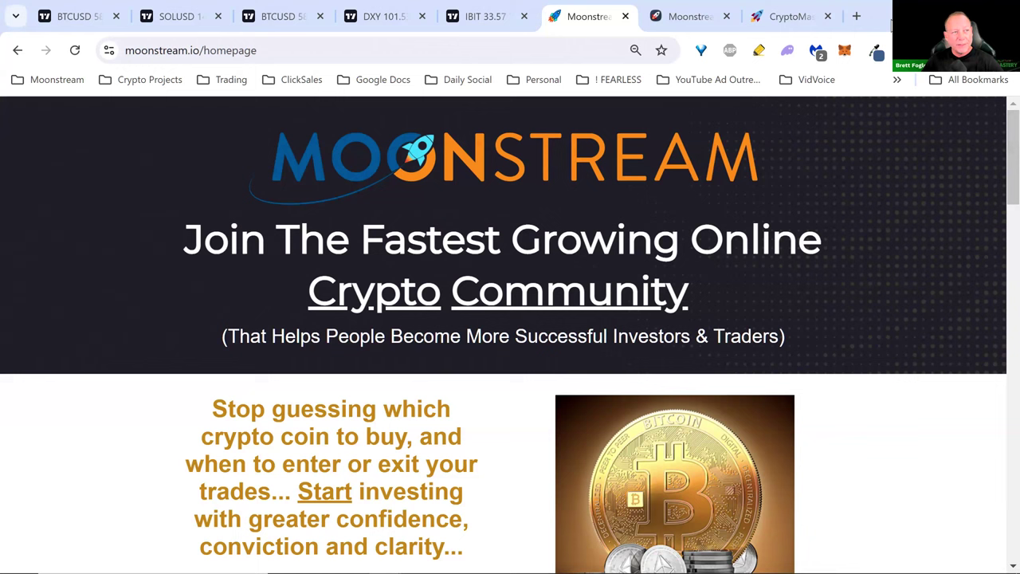
Step: Switch to the DXY daily chart, frame its latest candles with the zone labels, and show the chart full screen
left_click(369, 23)
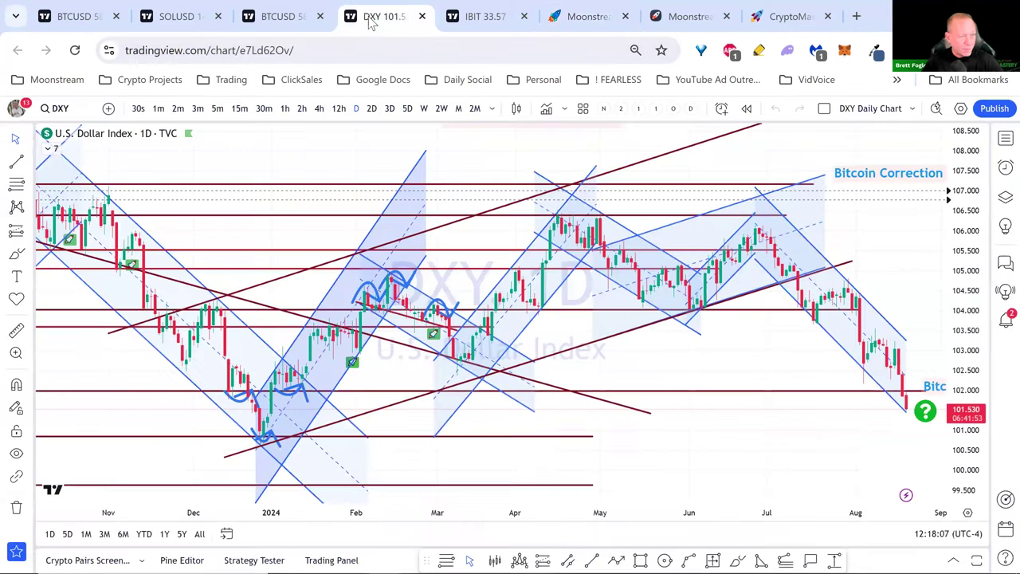
scroll(740, 391, "up", 2)
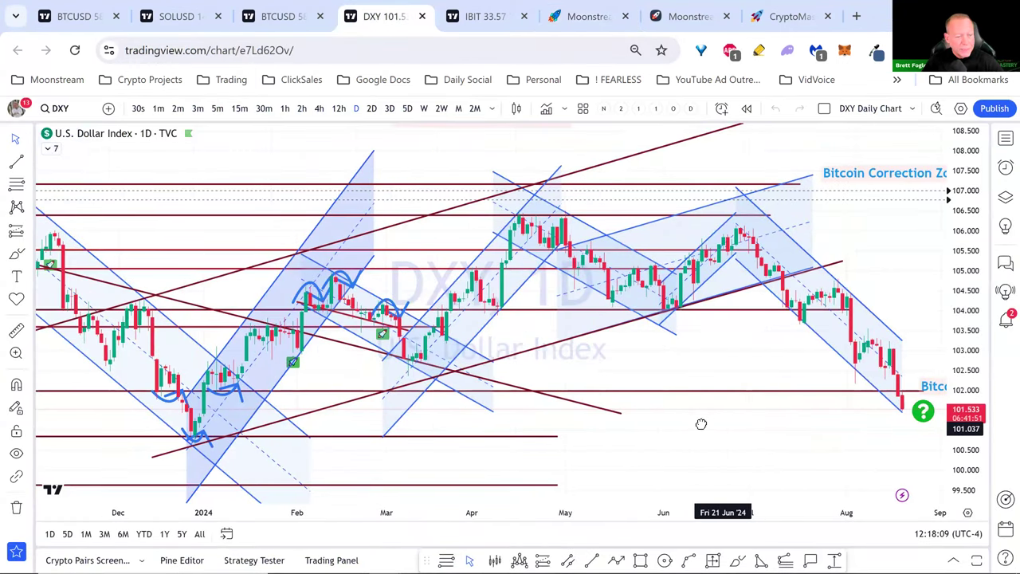
scroll(620, 428, "down", 2)
left_click_drag(620, 429, 579, 448)
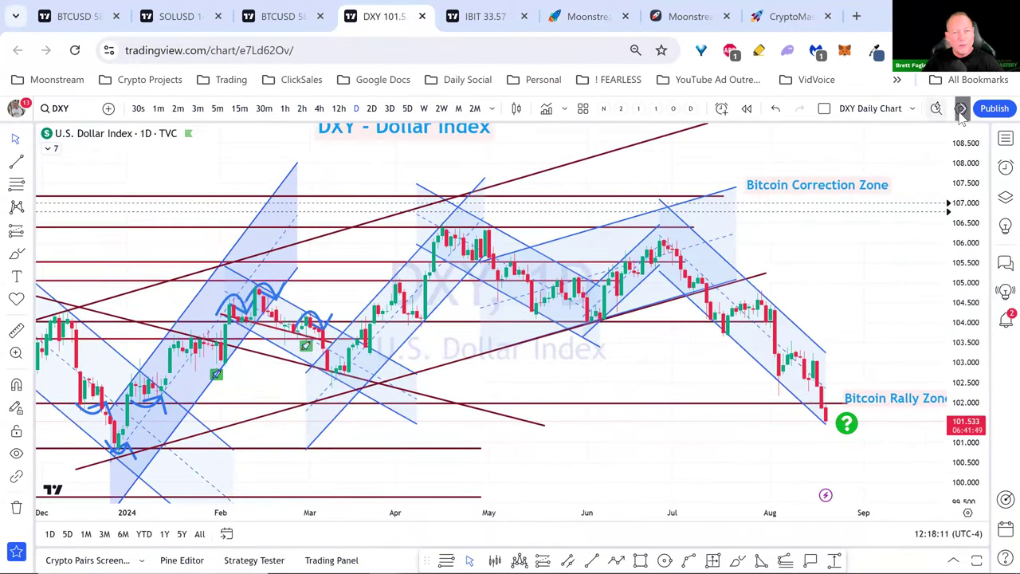
left_click(961, 109)
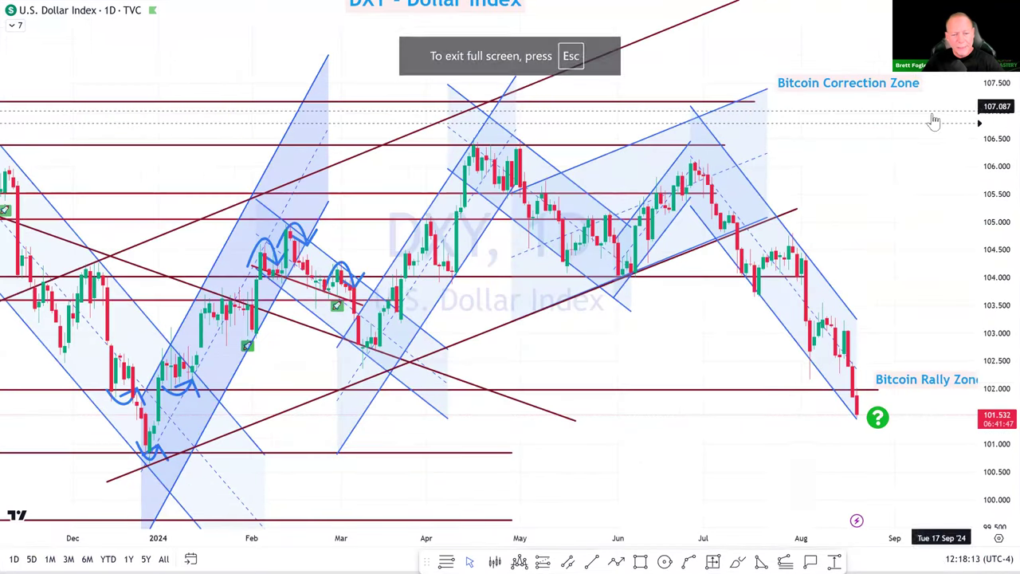
Step: Extend the latest falling DXY channel to 27 Aug 2024 and move the Bitcoin Rally Zone label beneath its lower end
left_click(871, 444)
left_click_drag(875, 450, 879, 449)
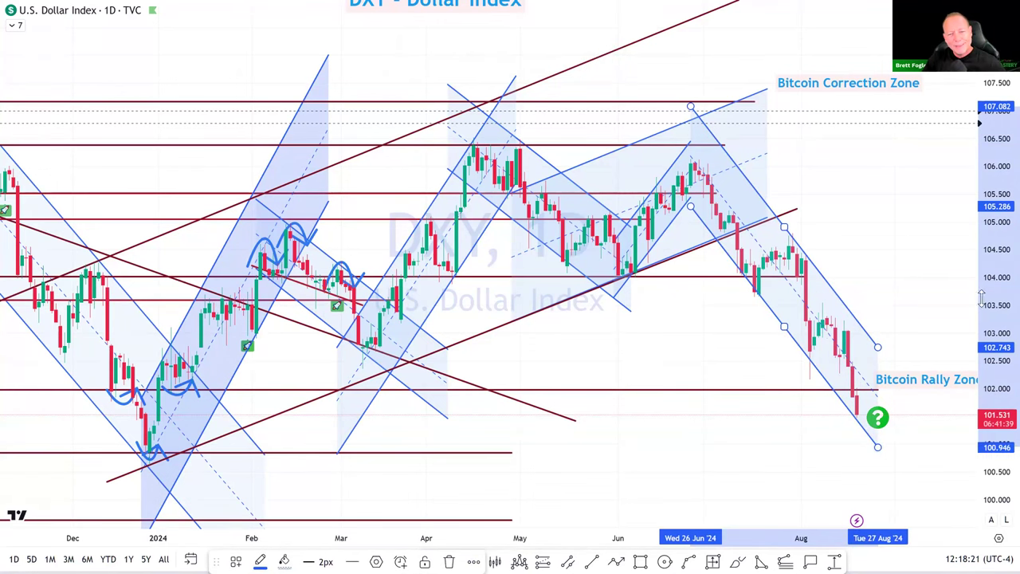
left_click_drag(939, 285, 940, 300)
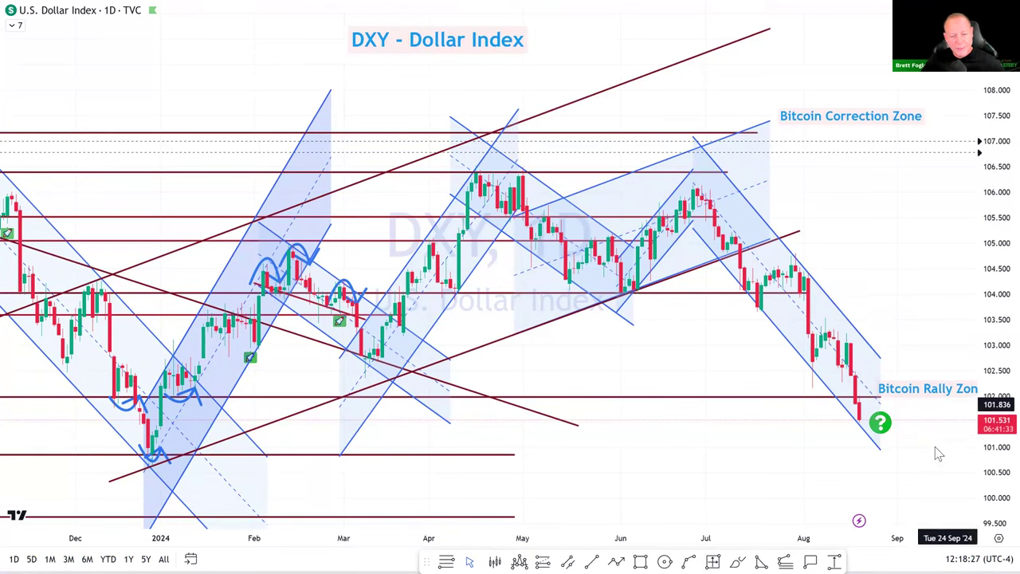
left_click_drag(920, 393, 916, 454)
Step: Hide the ROCKET indicator so its markers are removed from the DXY chart
left_click_drag(653, 542, 679, 542)
scroll(644, 525, "down", 6)
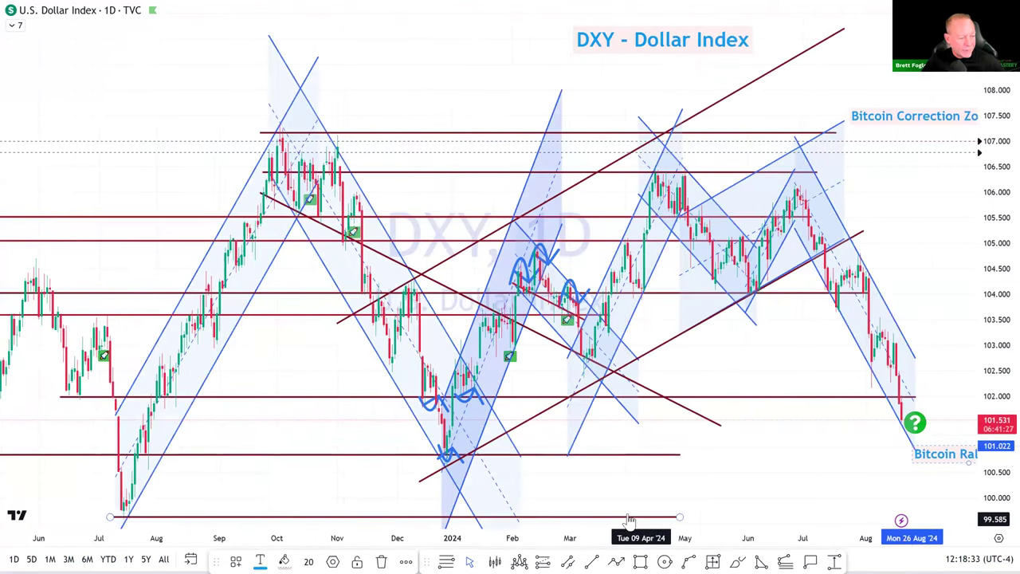
left_click_drag(625, 538, 133, 540)
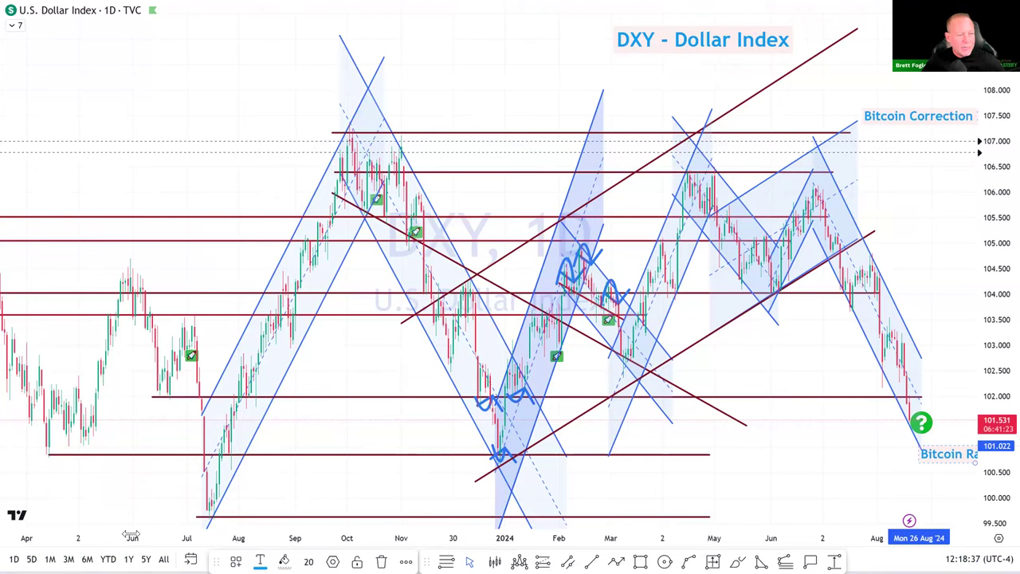
scroll(132, 536, "up", 4)
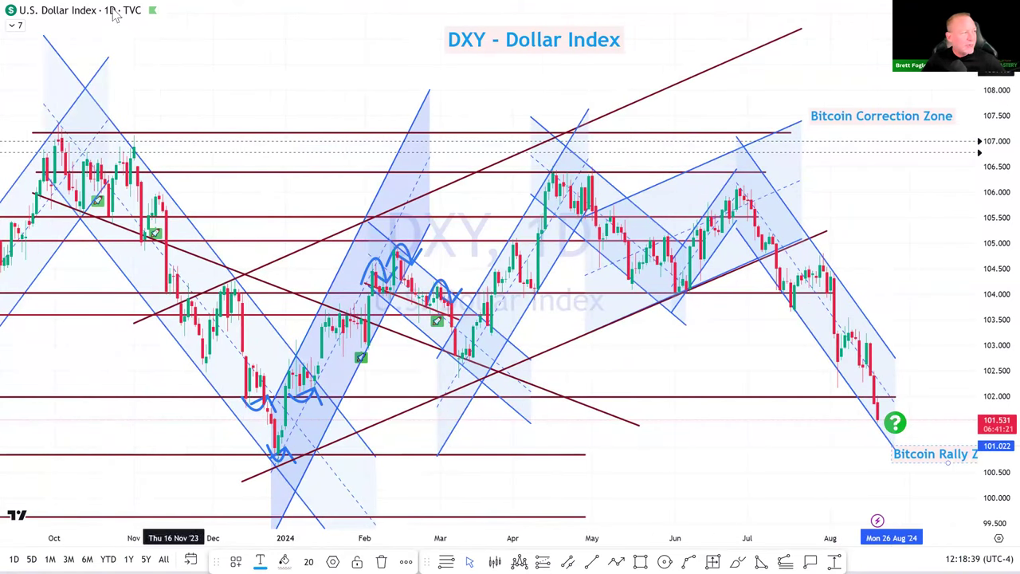
left_click(14, 24)
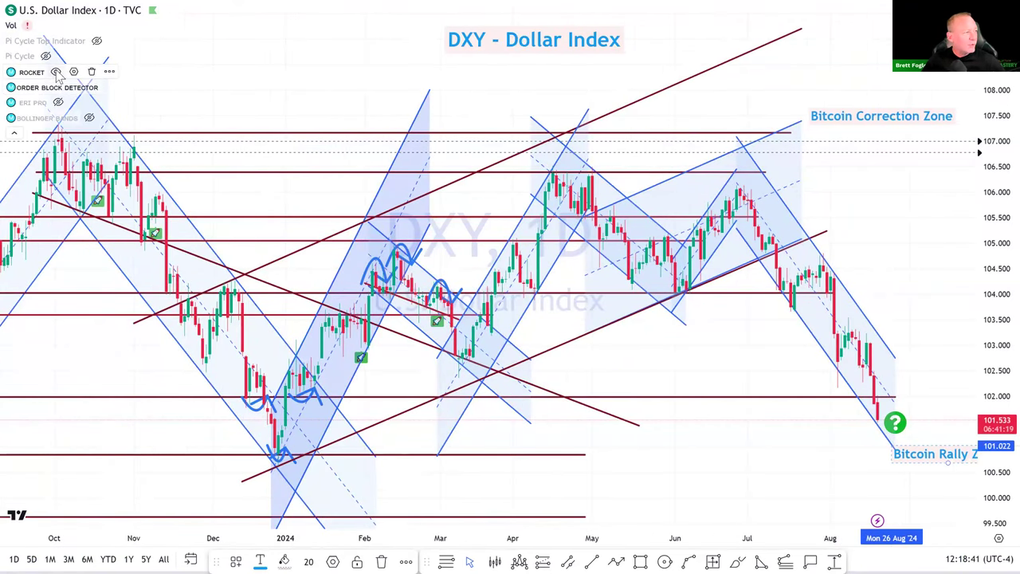
left_click(14, 133)
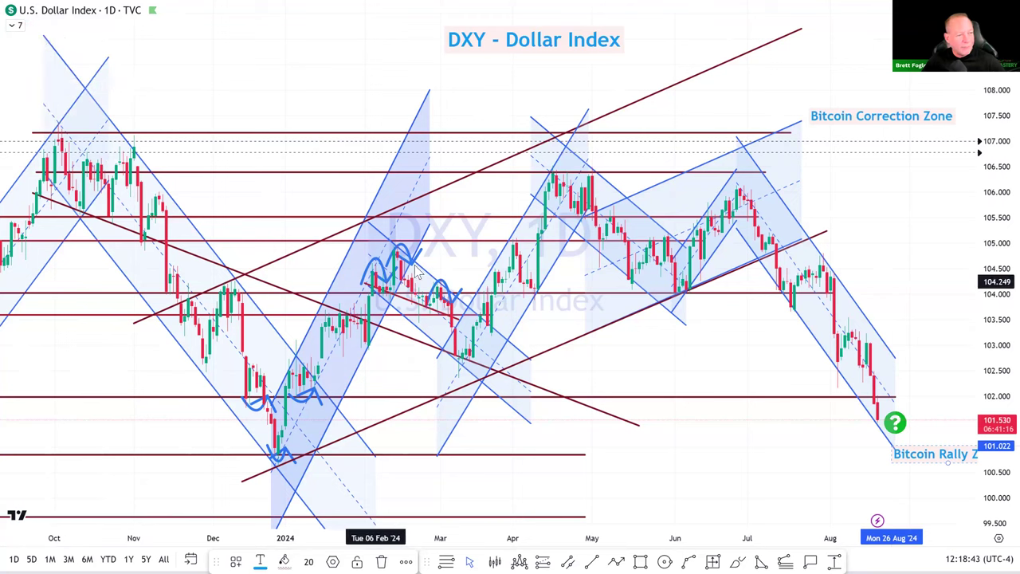
Step: Move the Bitcoin Rally Zone label to about 100.81 at 3 Sep 2024 and the Bitcoin Correction Zone label to about 107.478
scroll(833, 433, "up", 4)
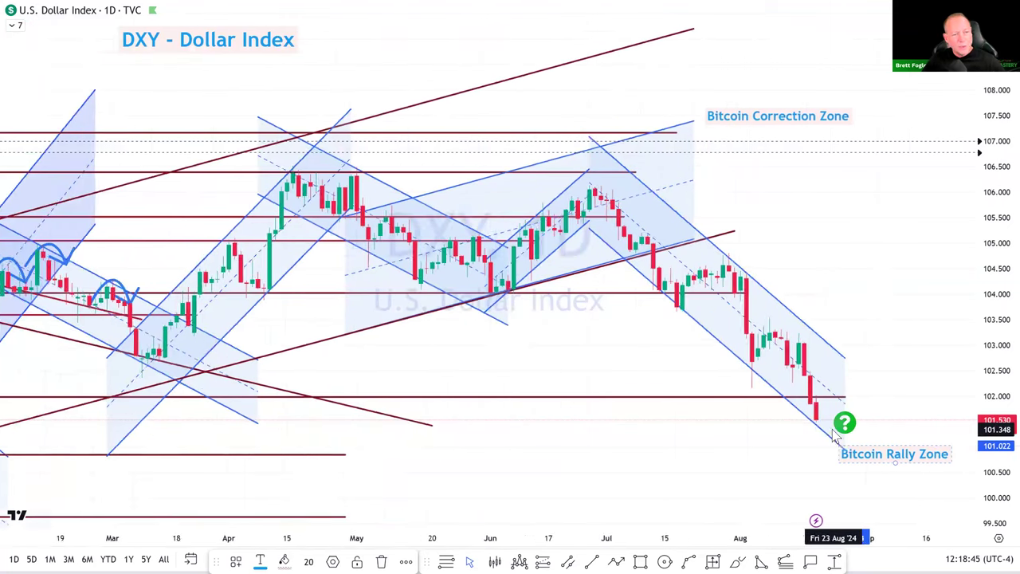
scroll(833, 433, "up", 2)
left_click(821, 428)
left_click(698, 422)
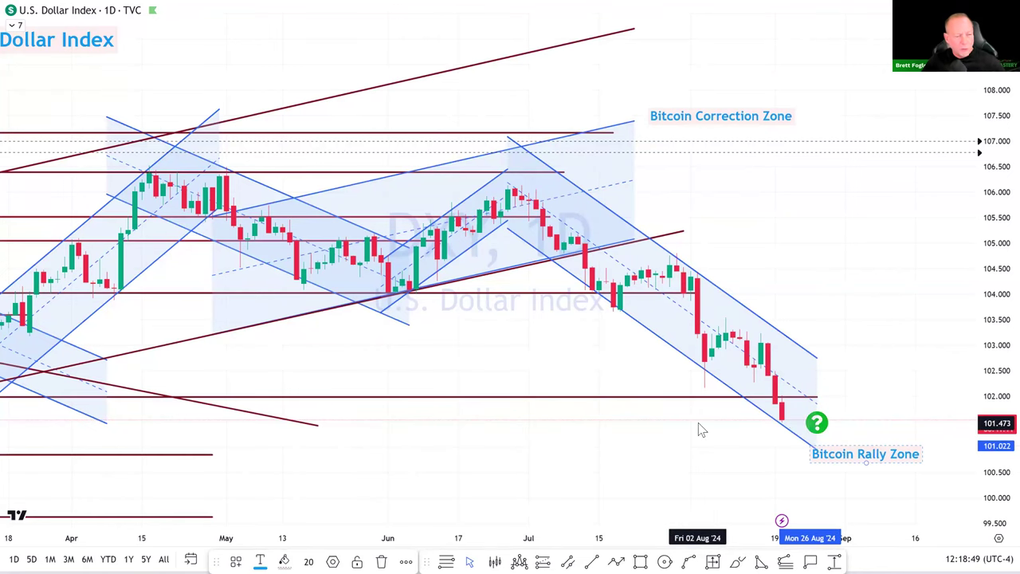
scroll(698, 423, "down", 3)
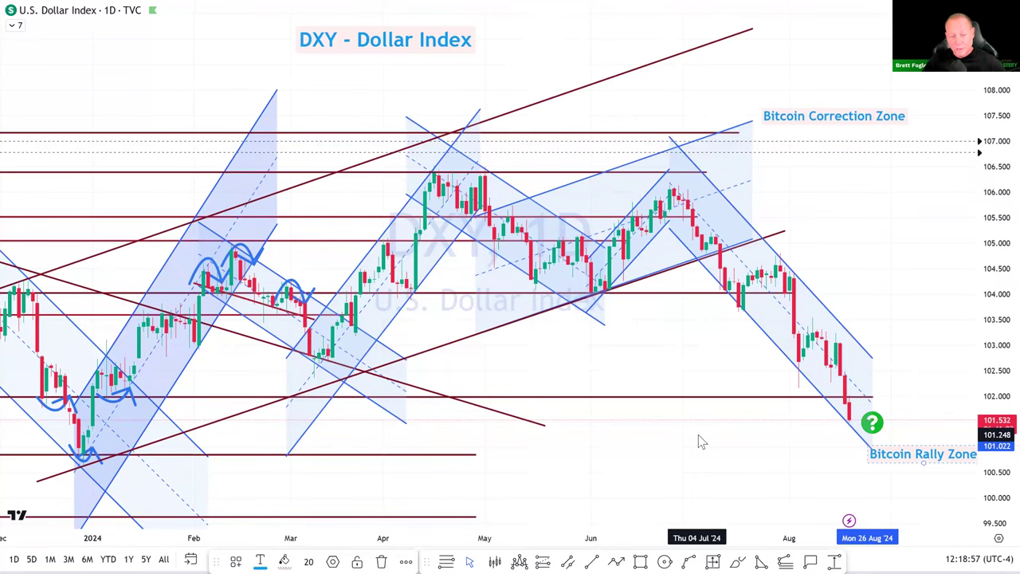
left_click_drag(698, 439, 549, 432)
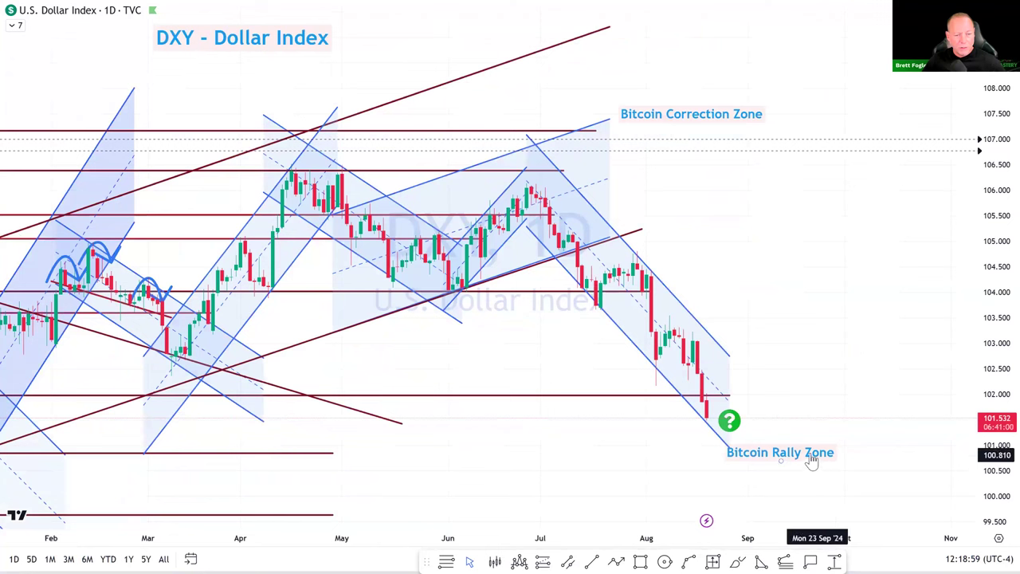
left_click_drag(818, 469, 842, 489)
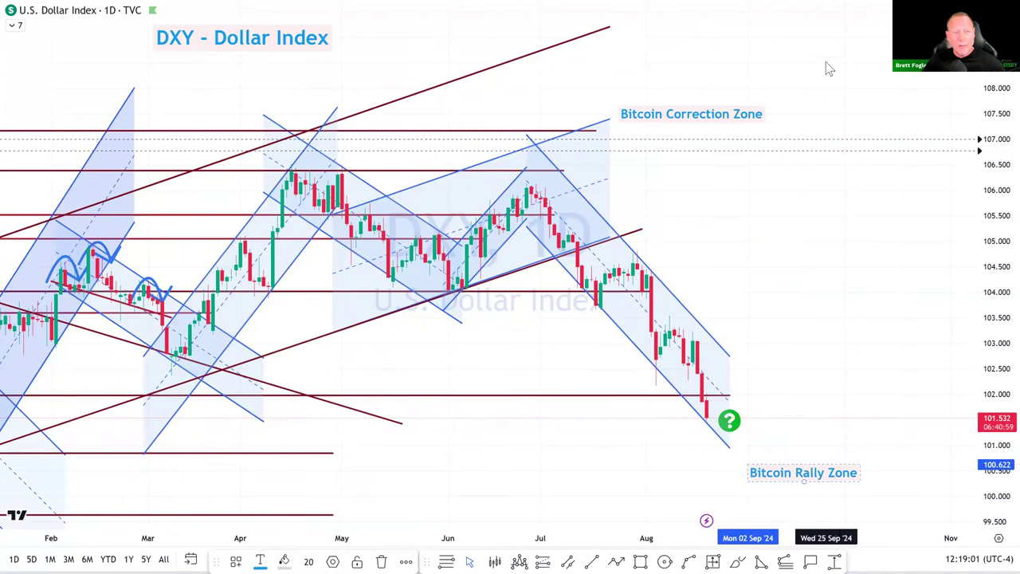
left_click_drag(711, 113, 756, 119)
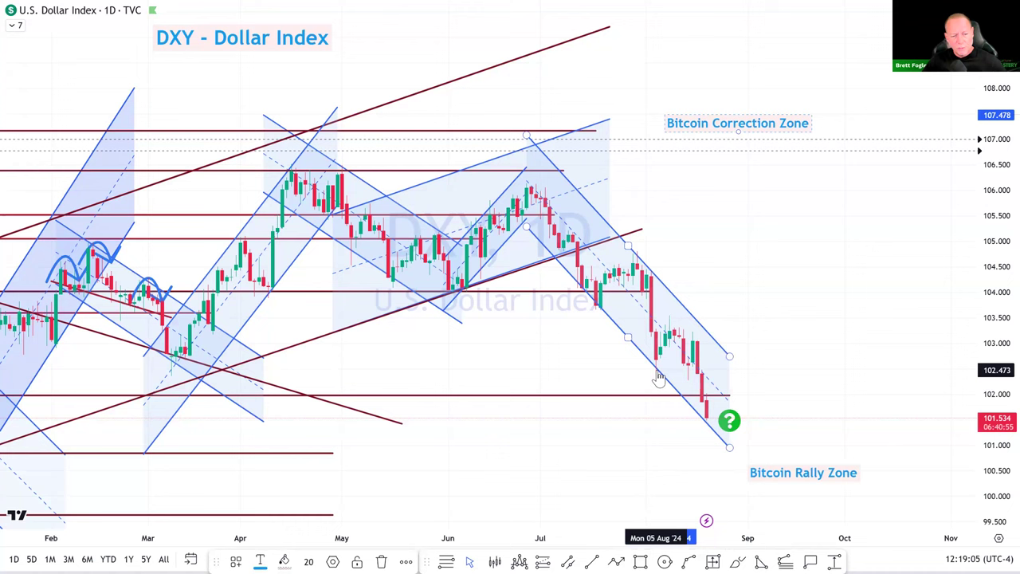
left_click_drag(808, 481, 812, 471)
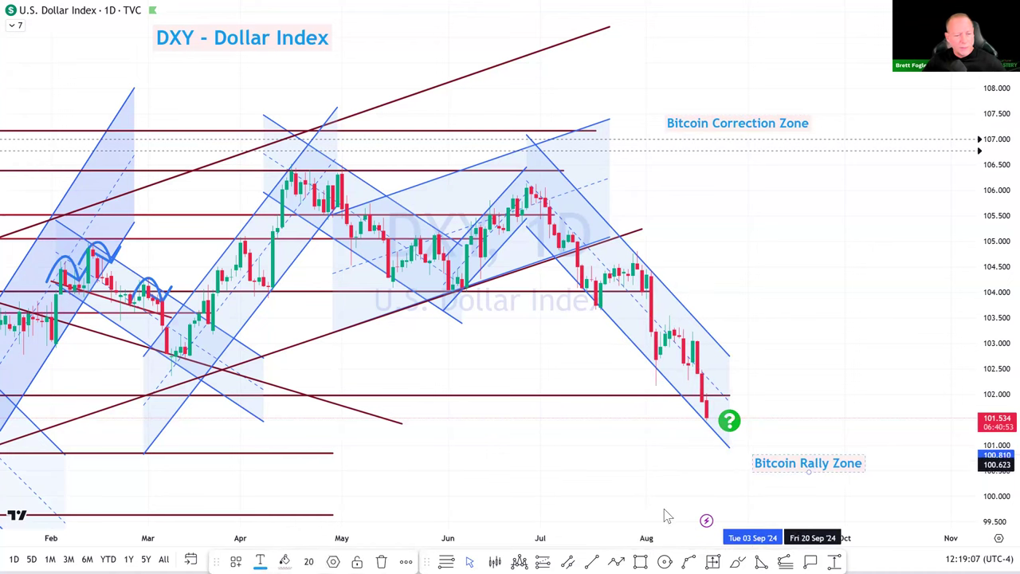
Step: Extend the horizontal support line at 100.842 to 18 Sep 2024 and move the green question mark to about 101.327
scroll(668, 516, "down", 5)
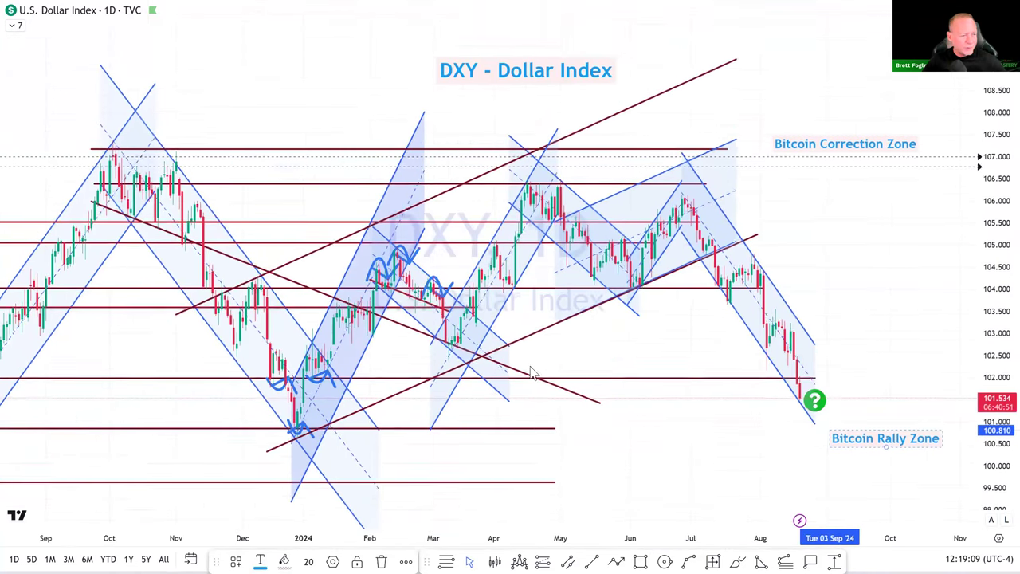
mouse_move(555, 425)
left_mouse_down()
mouse_move(790, 437)
mouse_move(872, 432)
mouse_move(866, 427)
left_mouse_up()
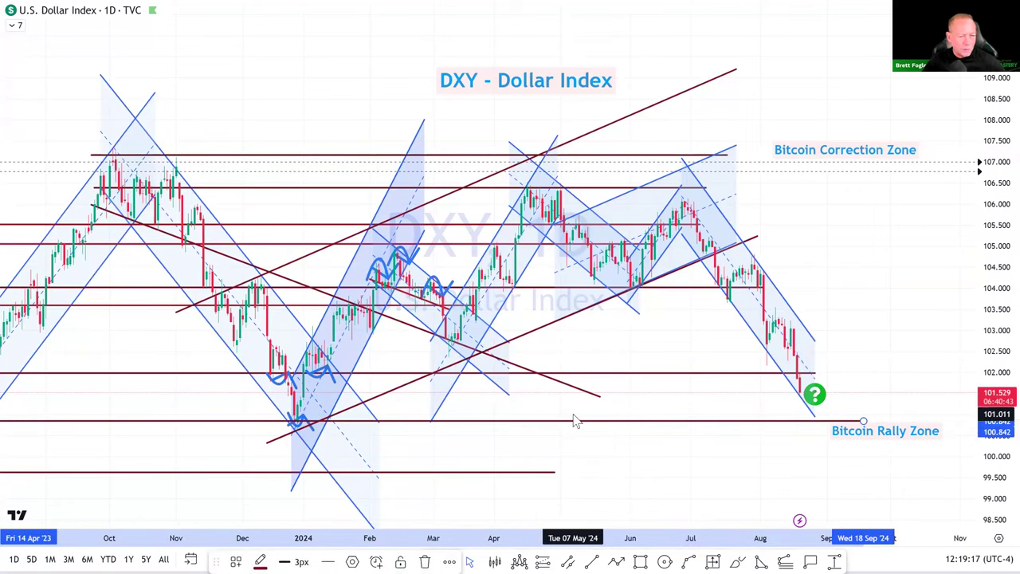
left_click_drag(813, 393, 823, 400)
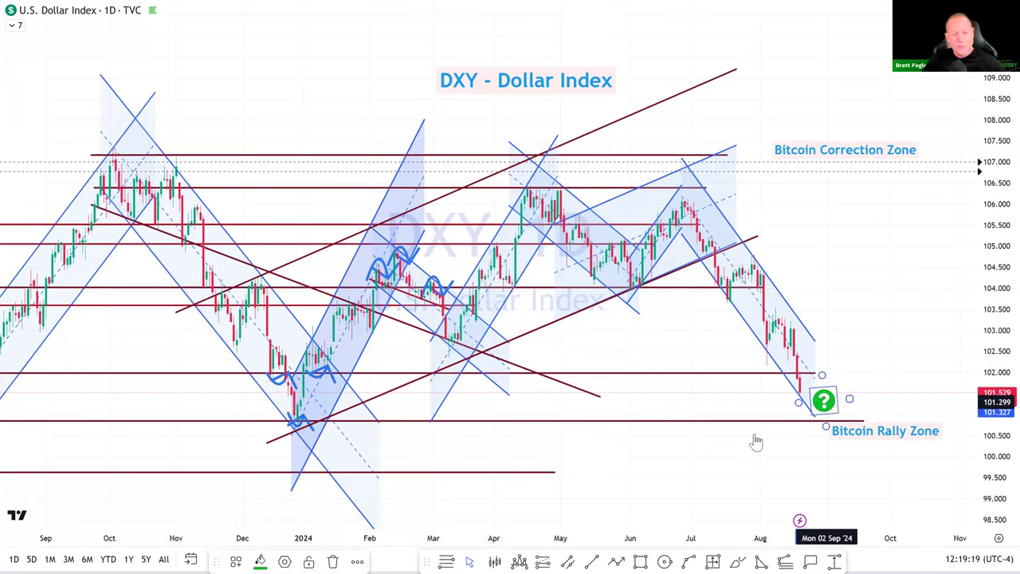
Step: Examine the DXY history back to 2021 around the 2 Year Cycle Low and 3 Year Cycle Low lines
scroll(753, 434, "down", 5)
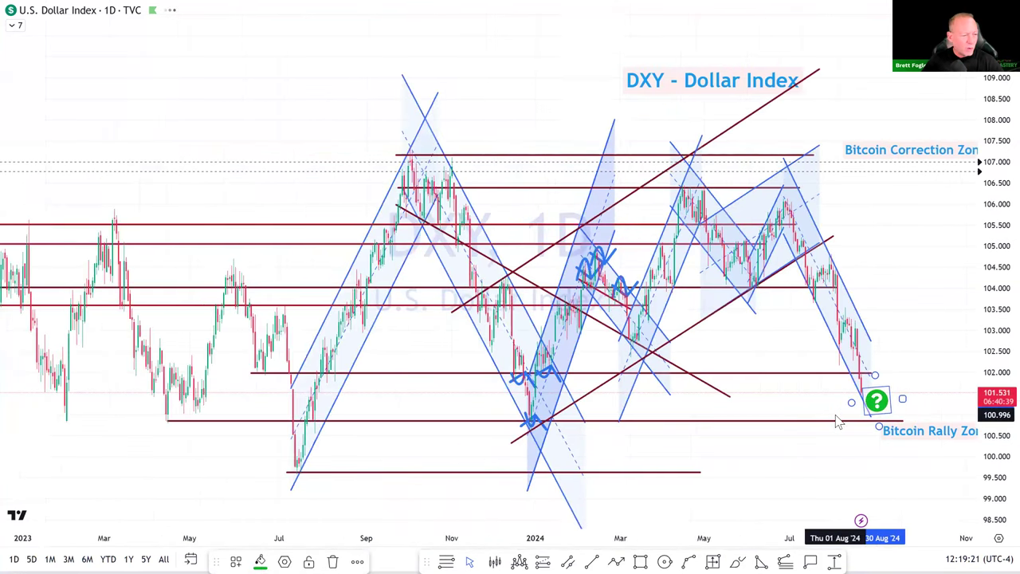
scroll(838, 423, "down", 4)
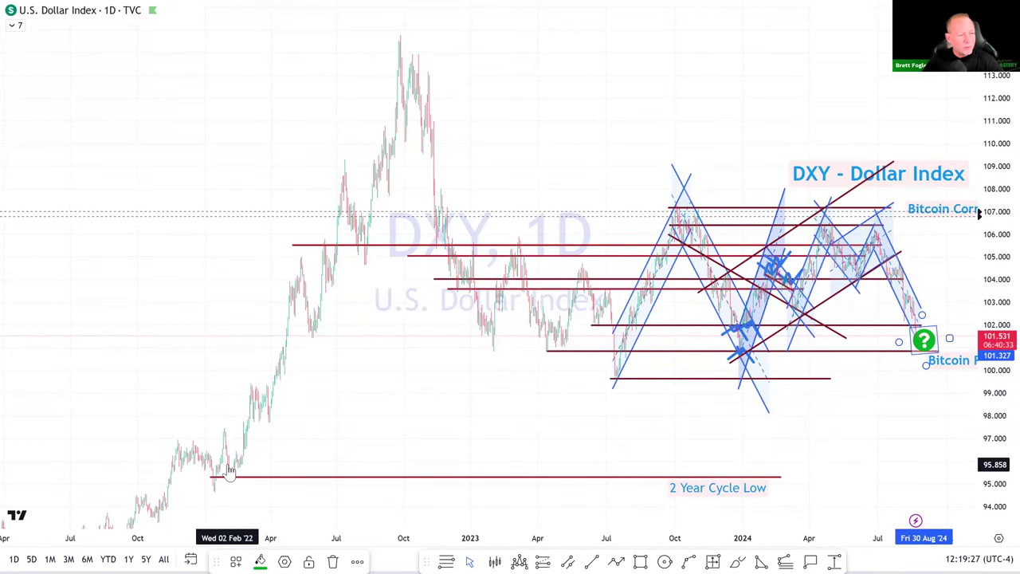
left_click_drag(358, 443, 501, 268)
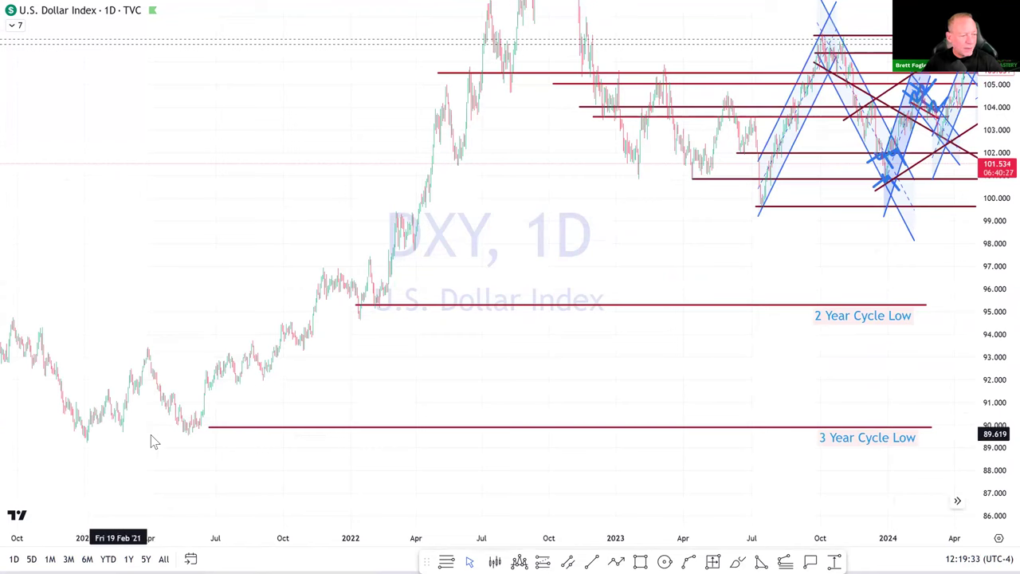
left_click(362, 309)
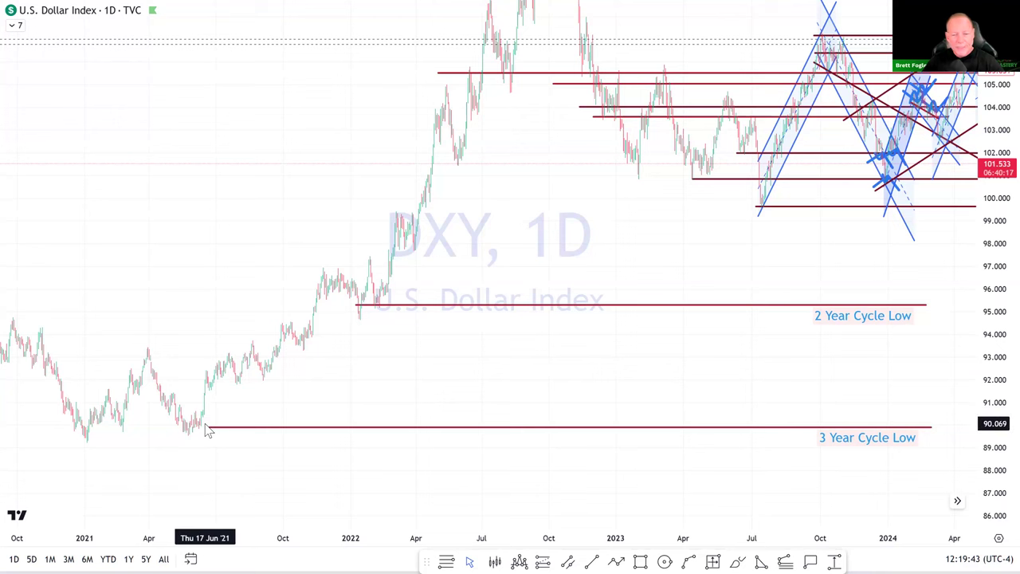
Step: Extend the horizontal support line from the July 2023 low at 99.627 to 1 Oct 2024
scroll(588, 389, "up", 3)
left_click_drag(611, 328, 490, 414)
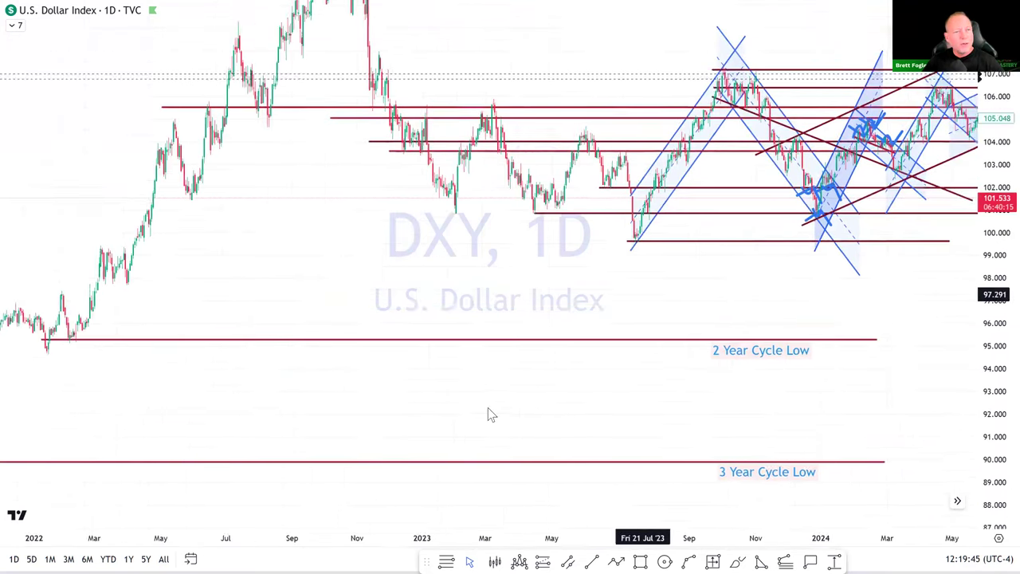
left_click_drag(642, 294, 488, 407)
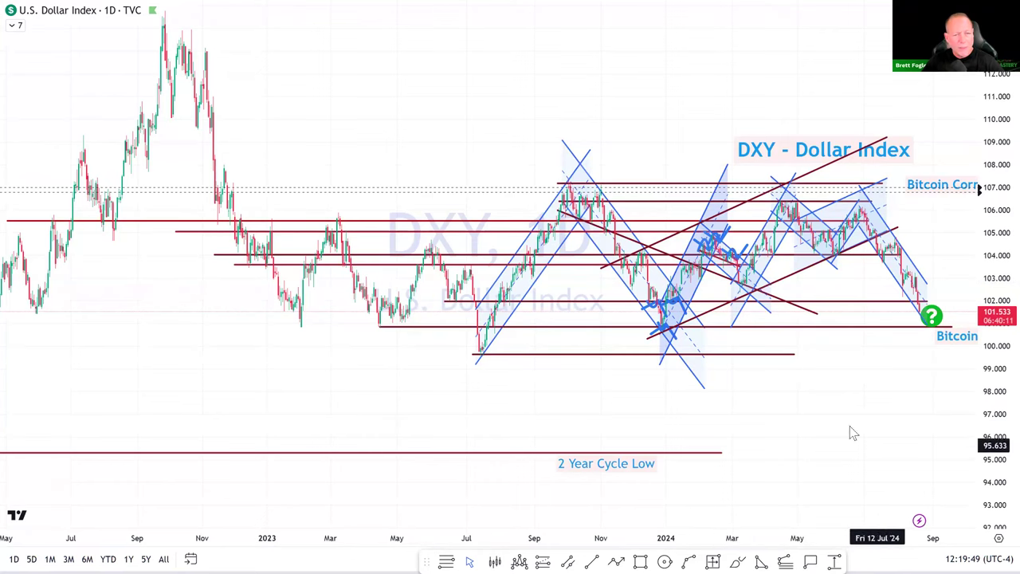
left_click_drag(794, 354, 964, 356)
scroll(895, 377, "up", 1)
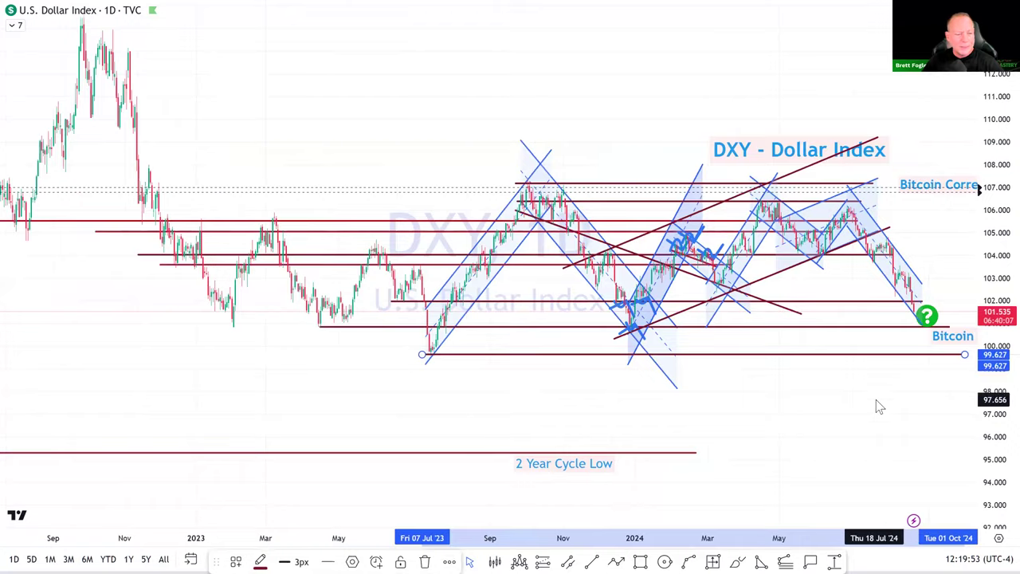
Step: Duplicate the Bitcoin Rally Zone label and place the copy below the July 2023 low line at about 98.534
scroll(875, 399, "down", 2)
scroll(603, 405, "right", 5)
left_click(787, 339)
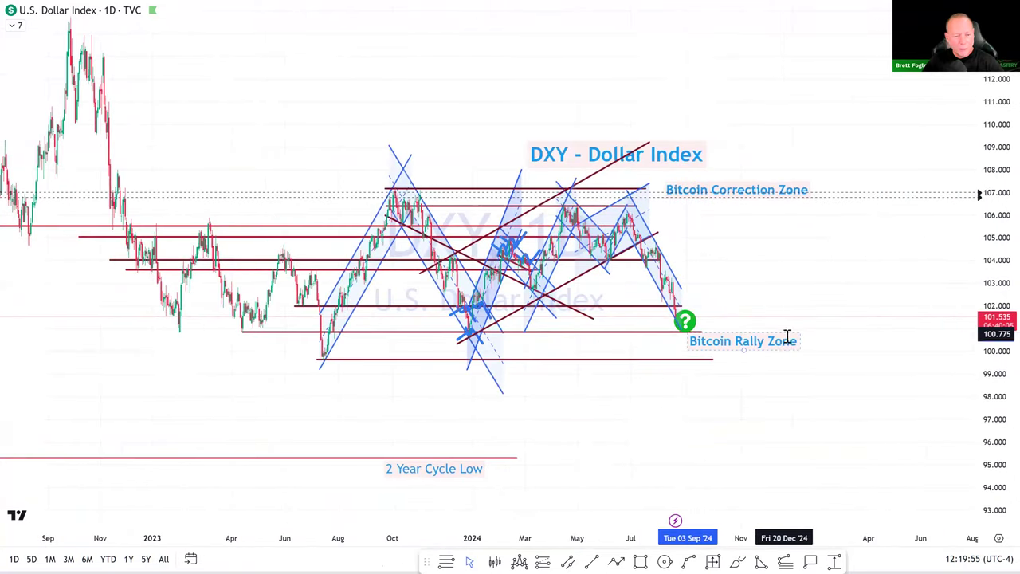
left_click_drag(789, 341, 784, 393)
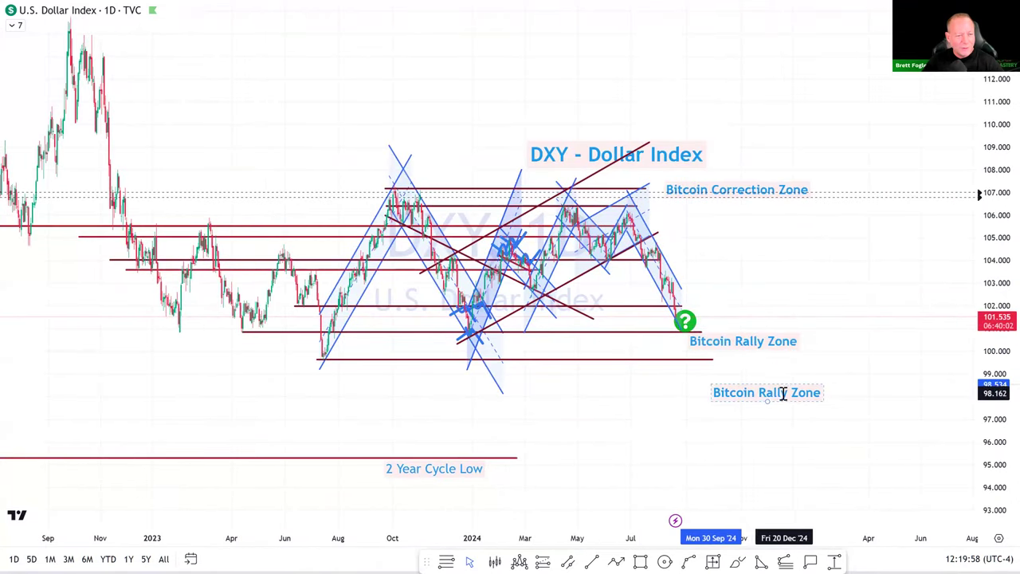
Step: Rename the copied label below the July 2023 low line as Super Bitcoin Rally Zone and move it to about 98.871
double_click(723, 391)
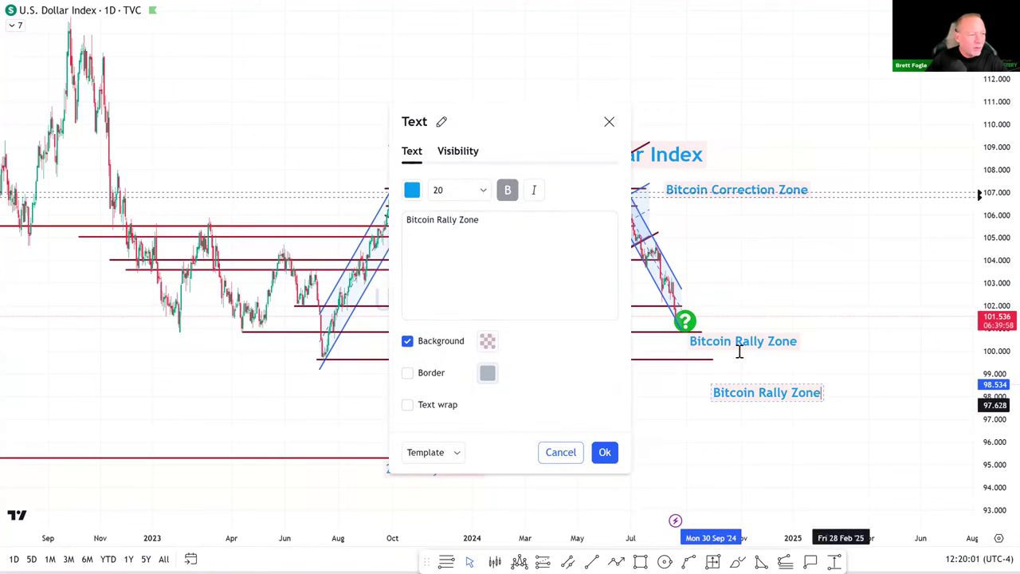
triple_click(428, 223)
key("Home")
type("Super")
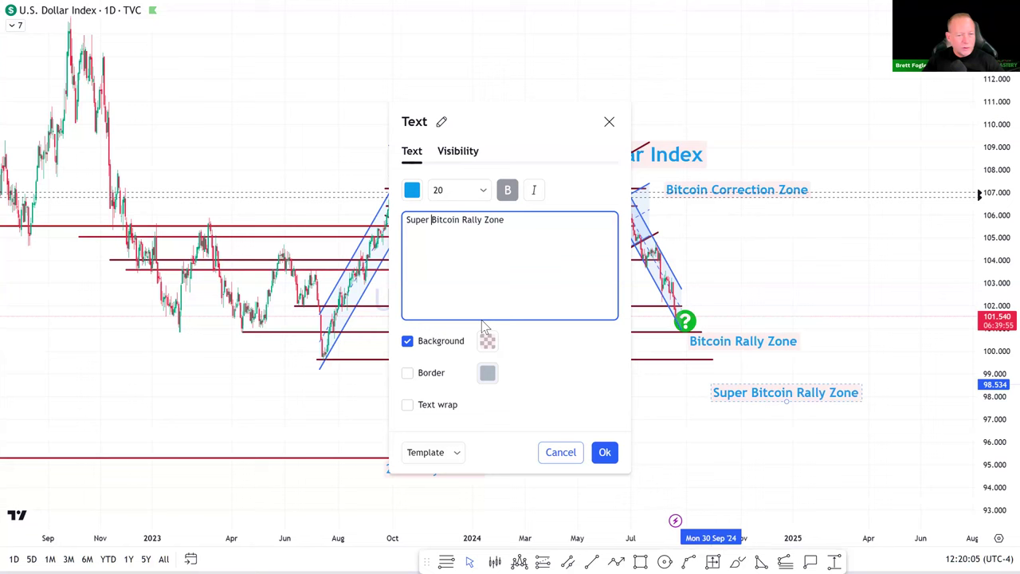
left_click(603, 450)
left_click_drag(824, 393, 774, 392)
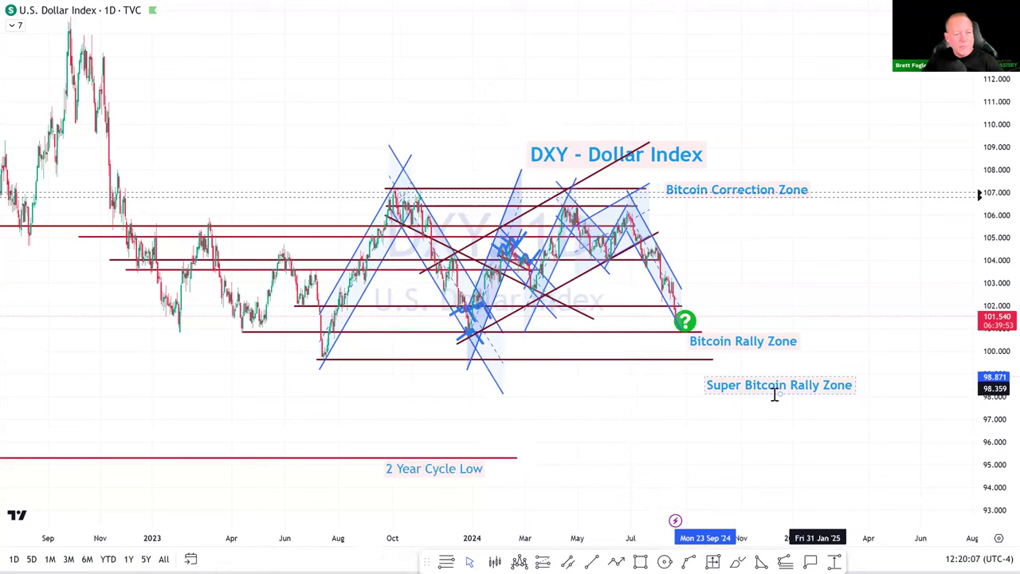
Step: Examine the recent DXY decline towards the Bitcoin Rally Zone at closer range, leaving the full-screen chart view
scroll(879, 406, "up", 2)
scroll(879, 407, "up", 2)
scroll(118, 402, "up", 2)
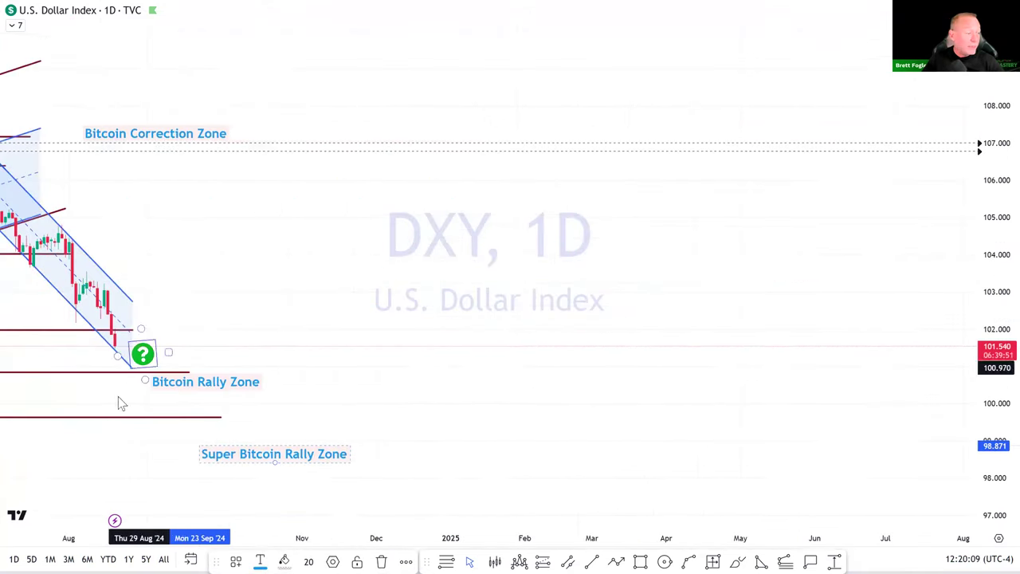
scroll(788, 419, "left", 10)
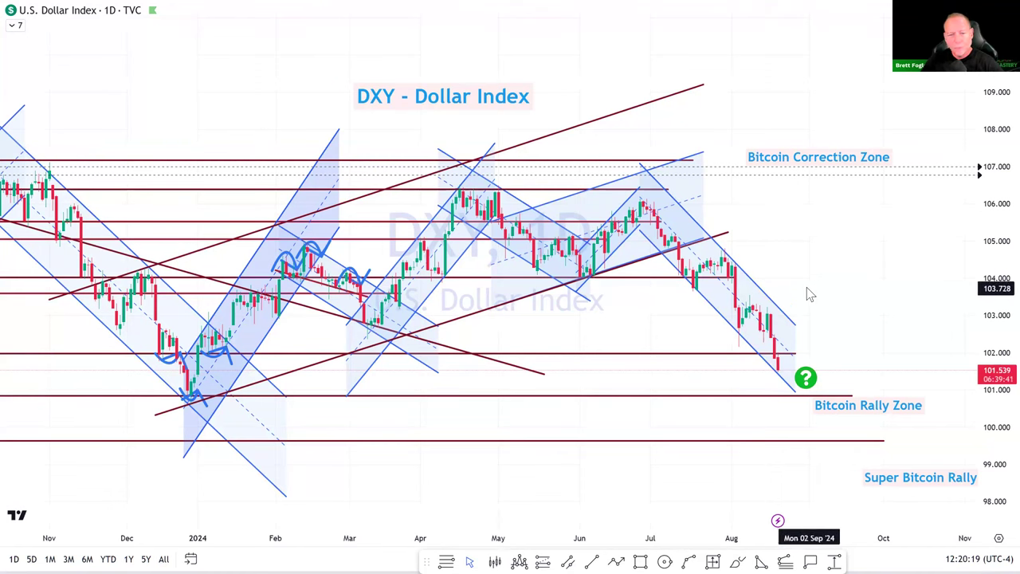
key("Escape")
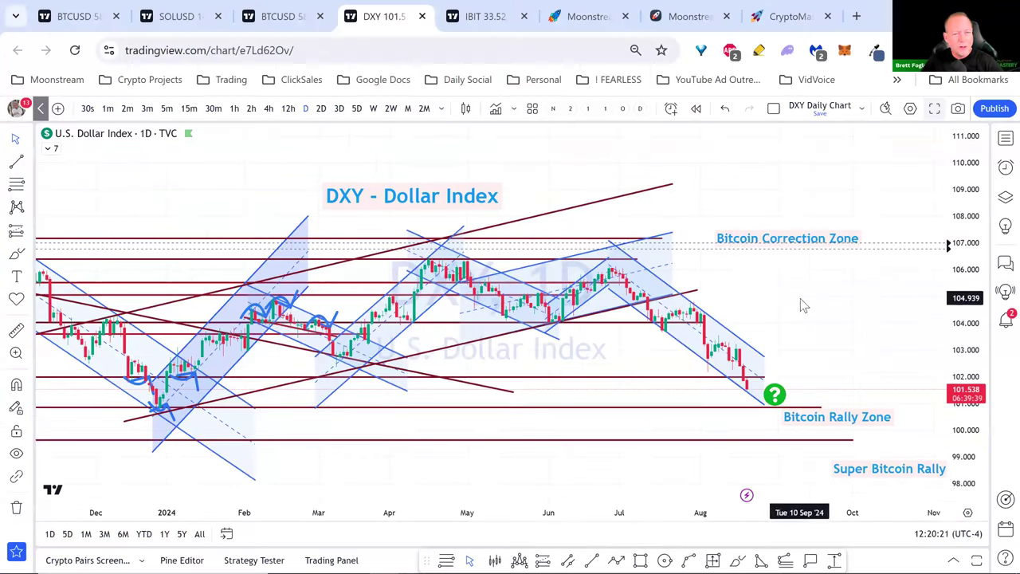
left_click_drag(974, 319, 988, 253)
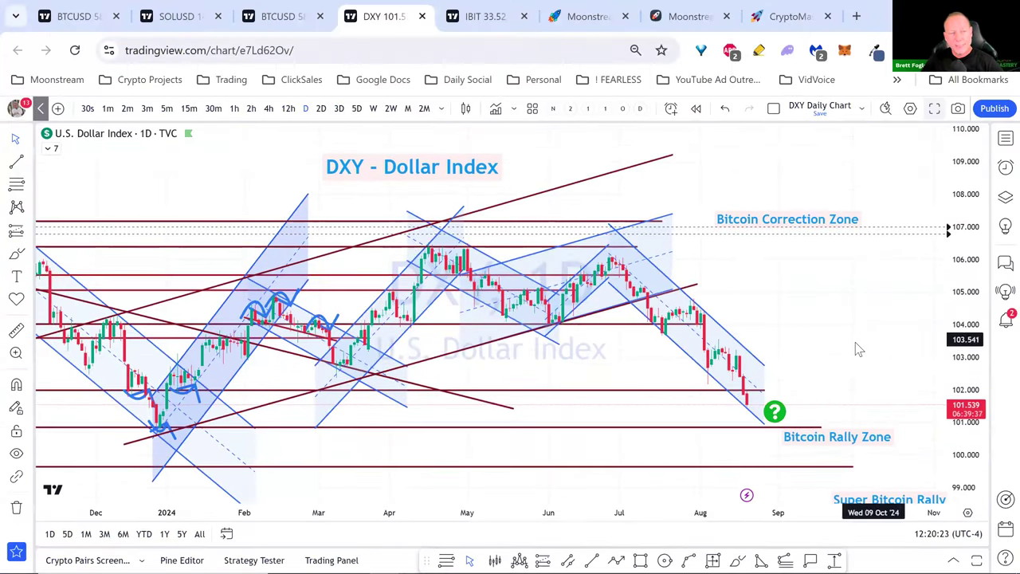
scroll(893, 287, "up", 3)
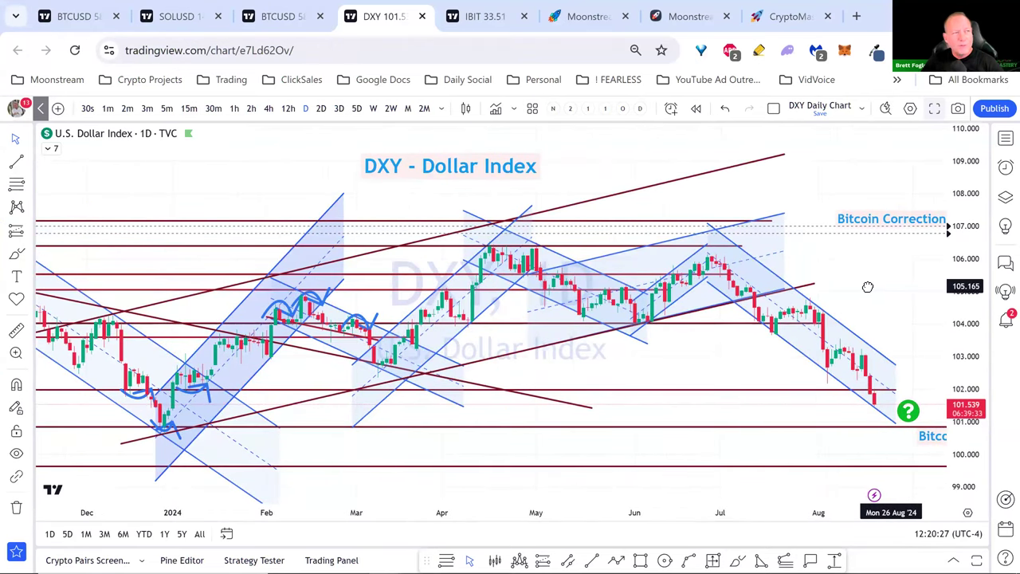
left_click_drag(893, 286, 858, 286)
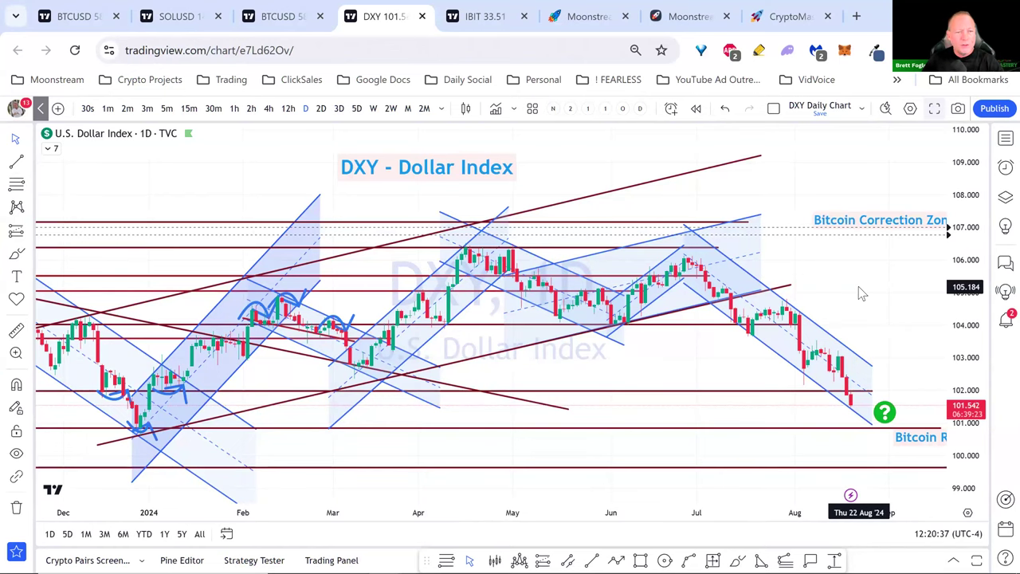
left_click_drag(974, 351, 975, 279)
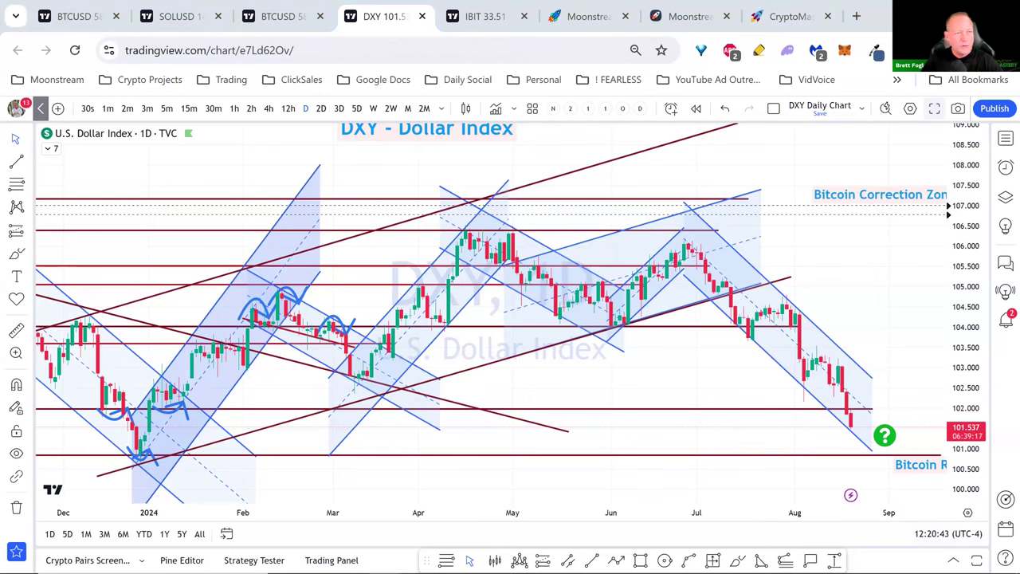
key("alt+Tab")
key("alt+Tab")
key("alt+Tab")
key("alt+Tab")
key("alt+Tab")
key("alt+Tab")
key("alt+Tab")
key("alt+Tab")
key("alt+Tab")
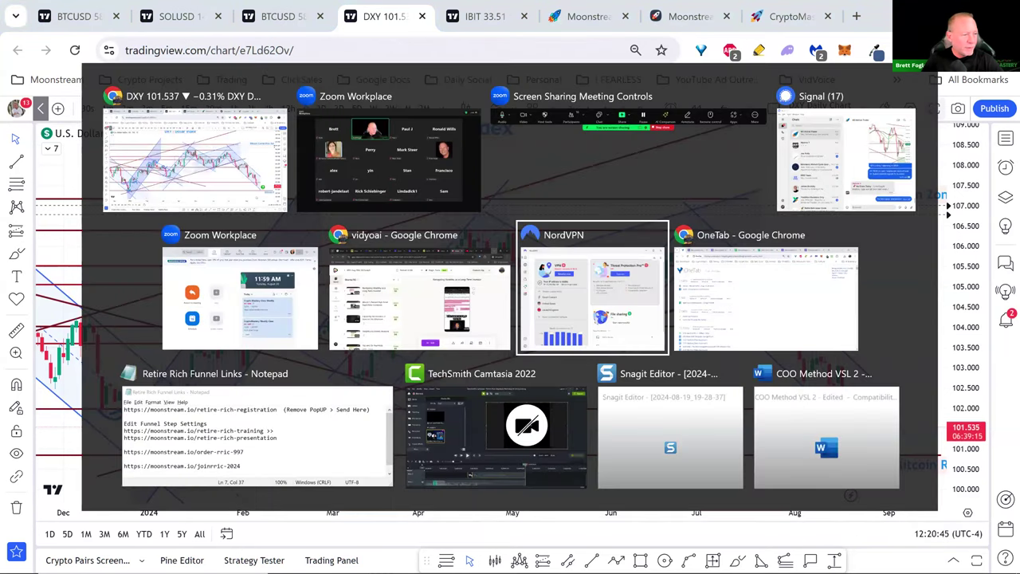
key("alt+Tab")
key("alt+Tab")
key("alt+Tab")
key("alt+Tab")
key("alt+Tab")
key("alt+Tab")
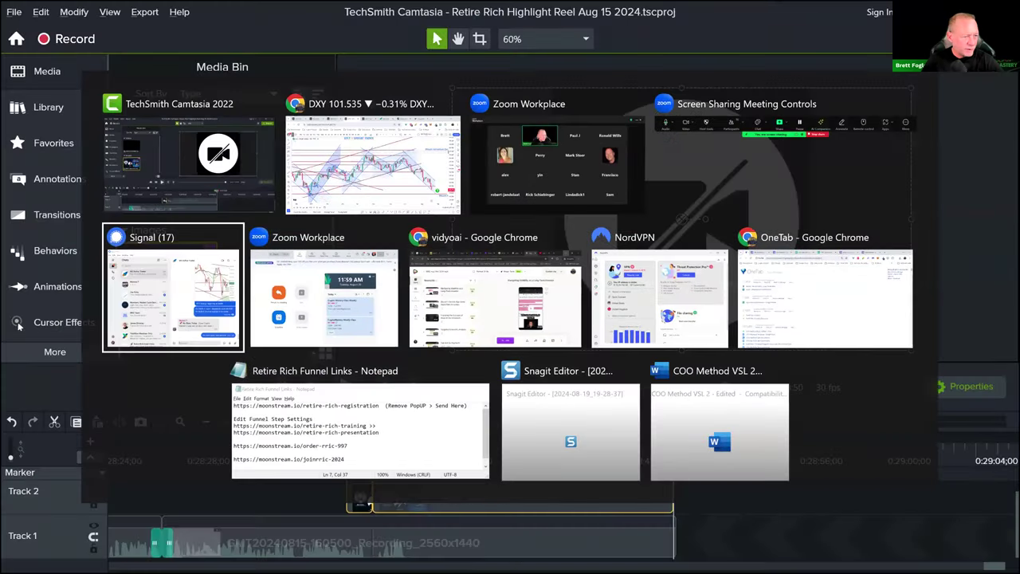
key("alt+Tab")
key("alt+Tab")
key("alt+Tab")
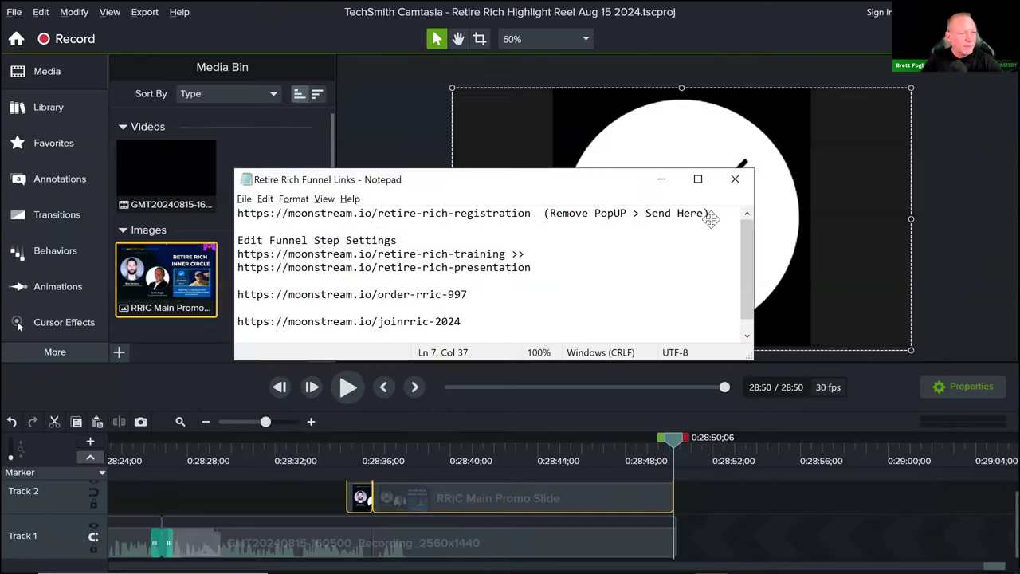
key("alt+Tab")
key("alt+Tab")
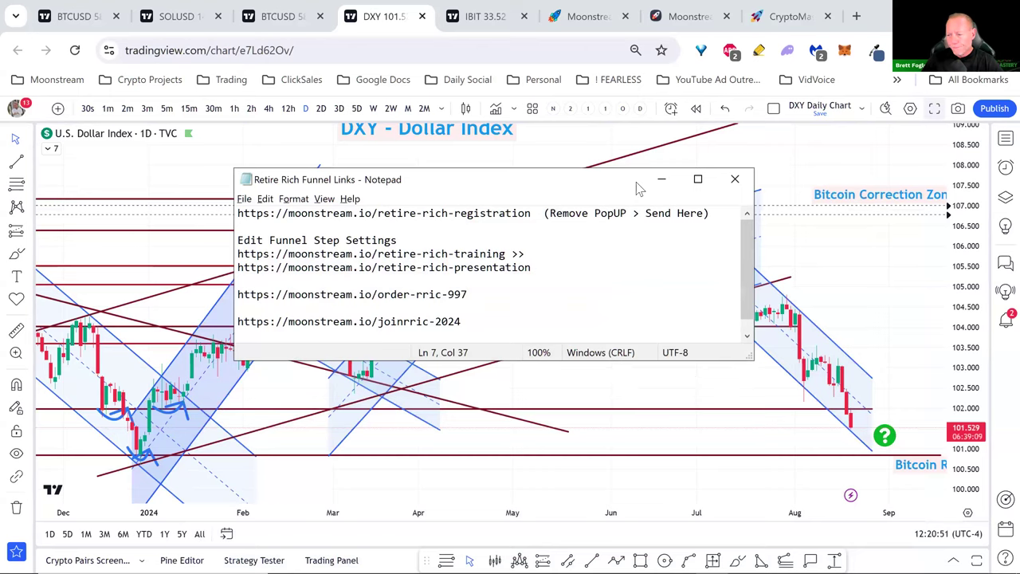
left_click(661, 179)
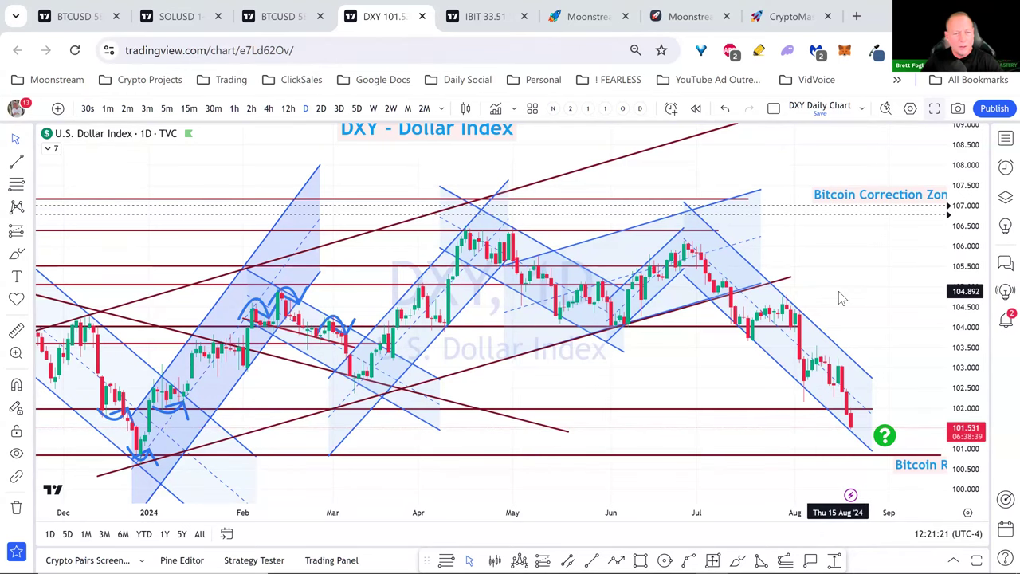
Step: Bring up the daily Bitcoin chart with the Potential Path To $150k Bitcoin 2024-2025 list and dismiss the news notice
mouse_move(698, 373)
left_mouse_down()
mouse_move(756, 357)
mouse_move(688, 364)
left_mouse_up()
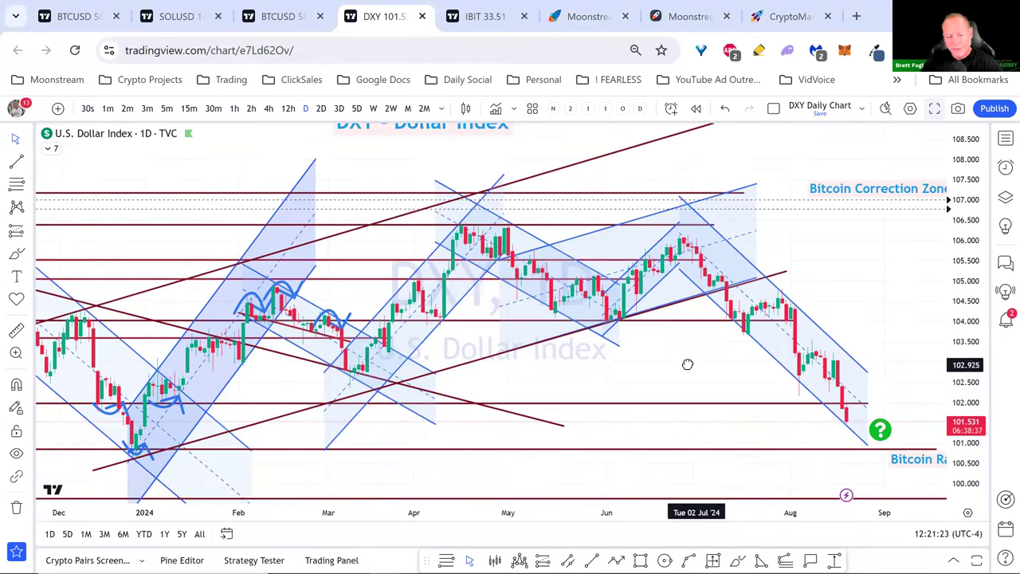
left_click_drag(690, 371, 728, 418)
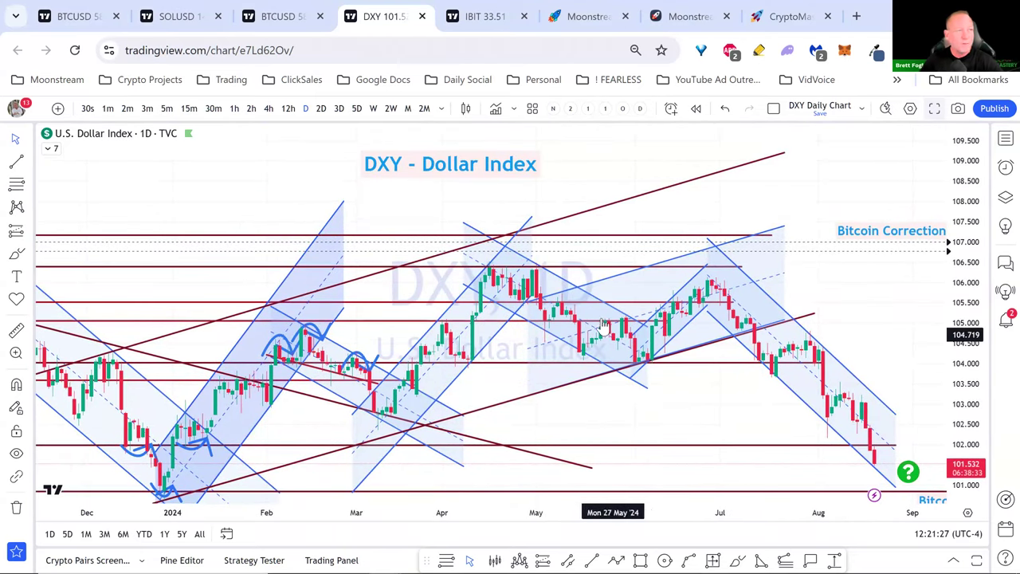
left_click(481, 21)
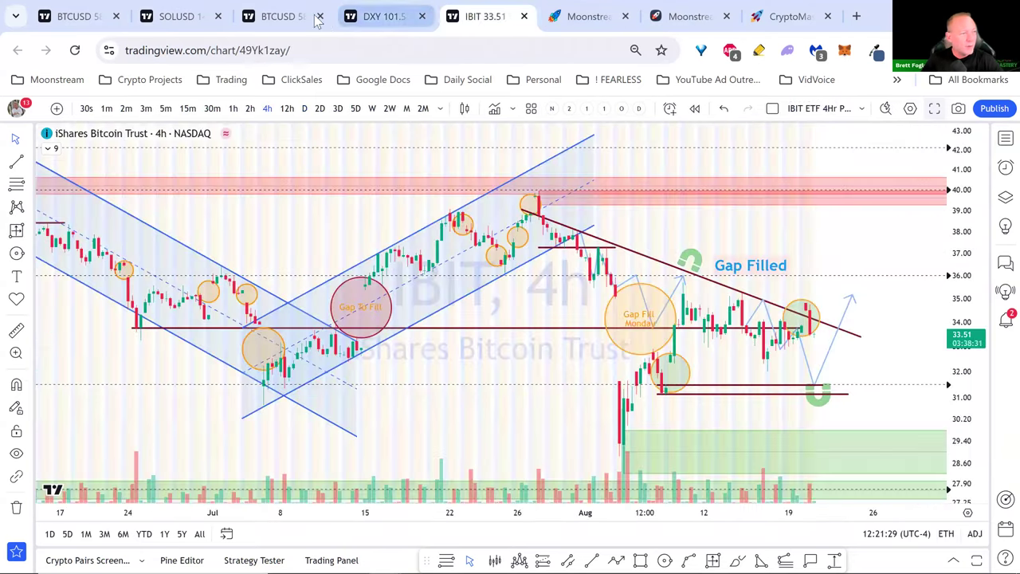
left_click(292, 19)
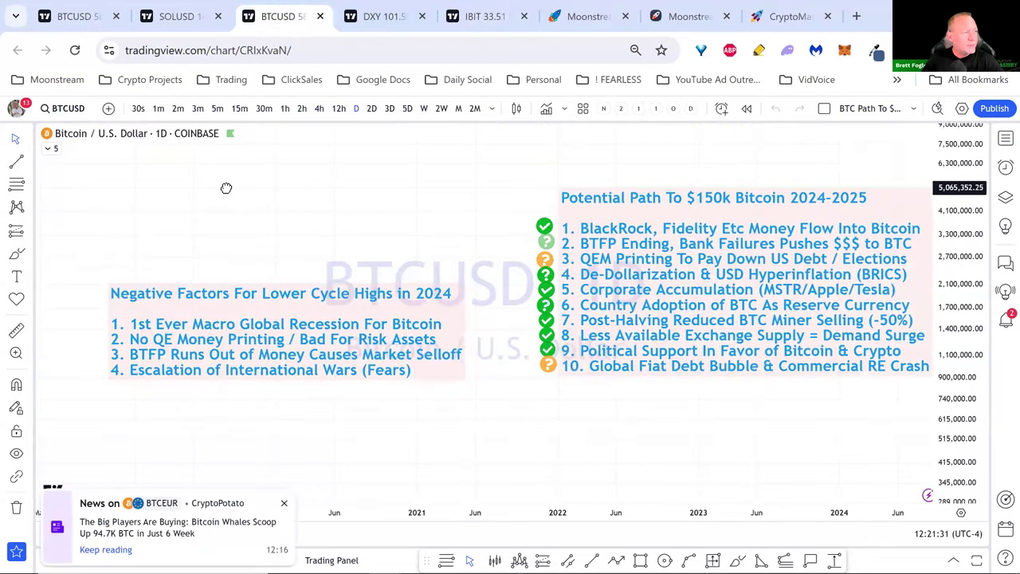
left_click(285, 505)
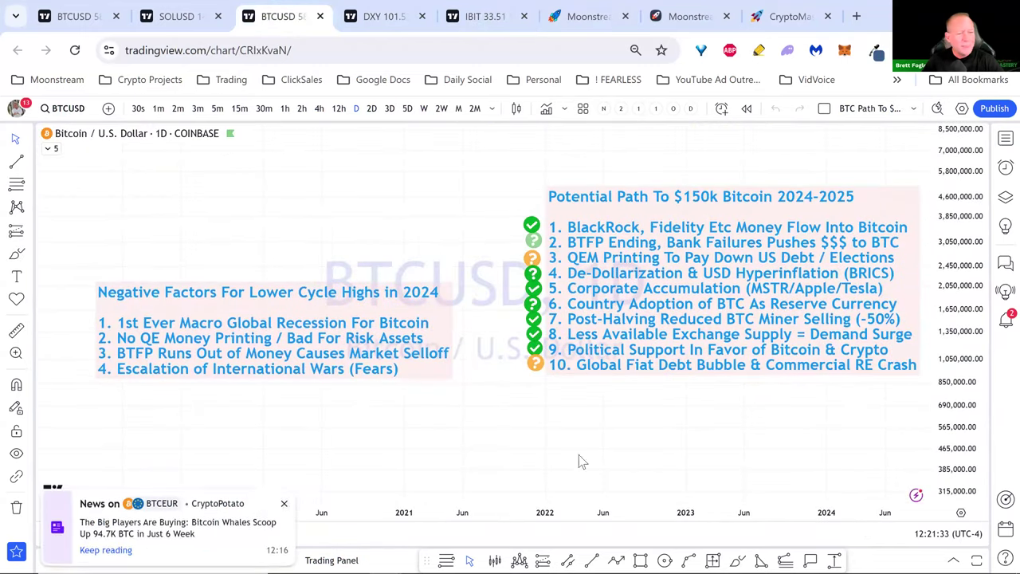
left_click_drag(680, 431, 644, 421)
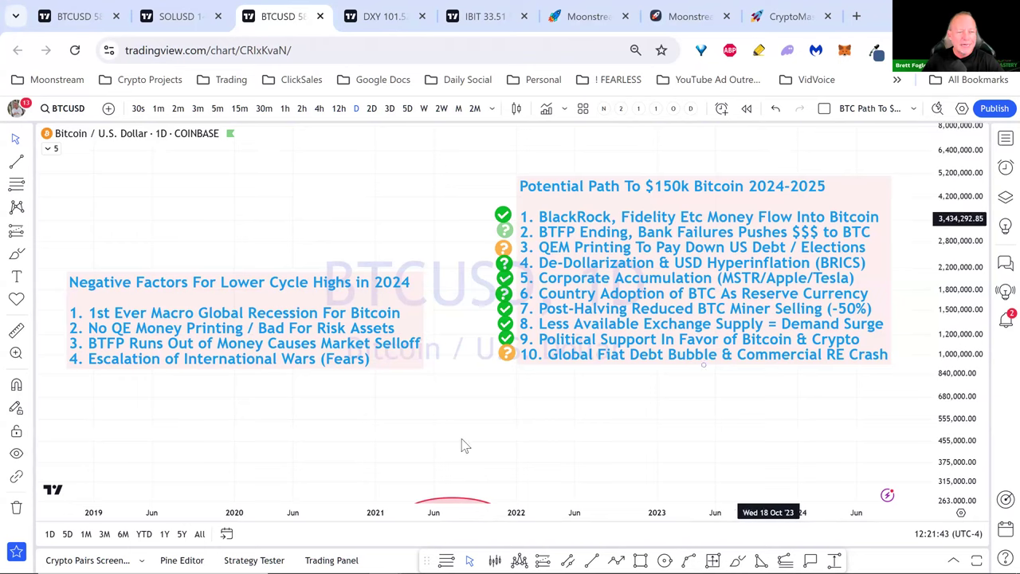
Step: Search for the presenter's TradingView profile in a new browser window, open it and maximise the window
left_click(855, 16)
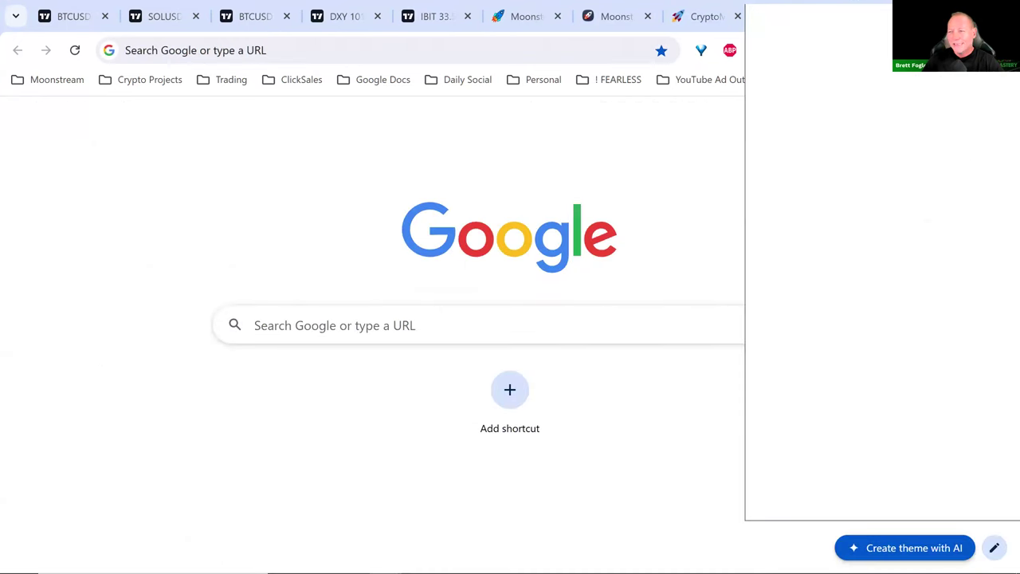
key("ctrl+w")
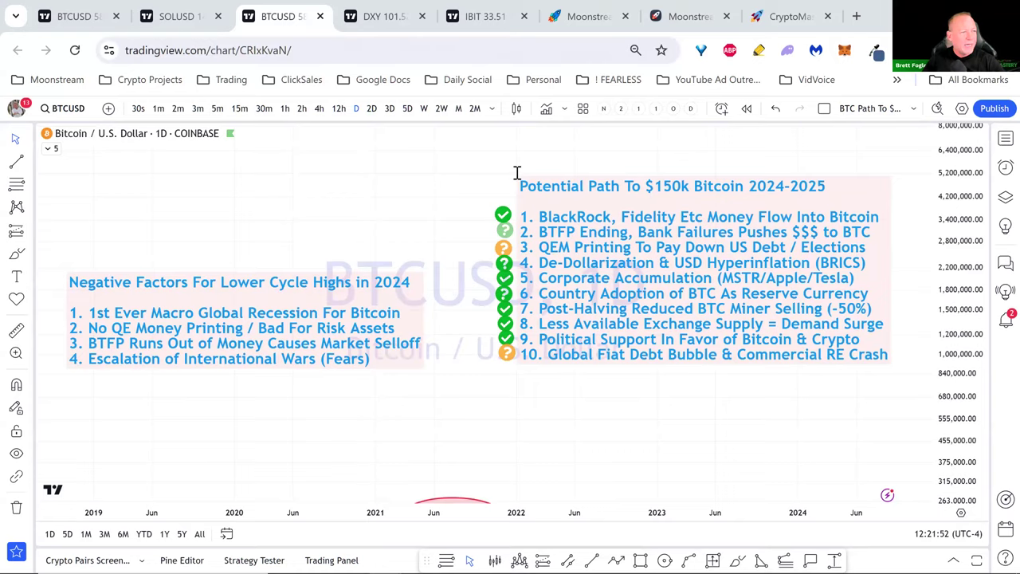
key("ctrl+n")
type("brett fogle tradingview")
key("Return")
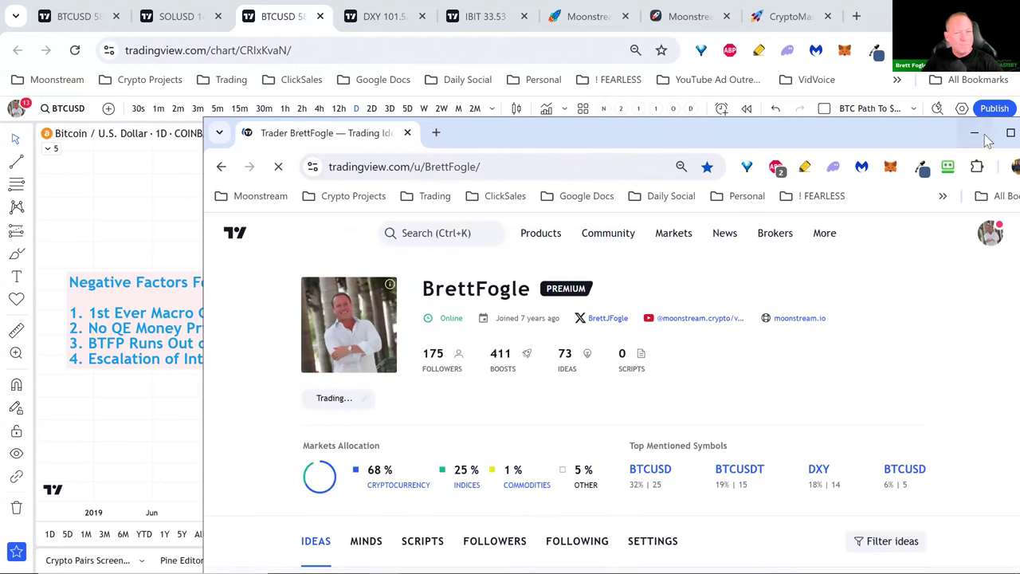
left_click_drag(945, 124, 769, 20)
Step: Browse the published chart ideas on the profile, including the Bitcoin update on the Top 10 Factors
scroll(330, 353, "down", 4)
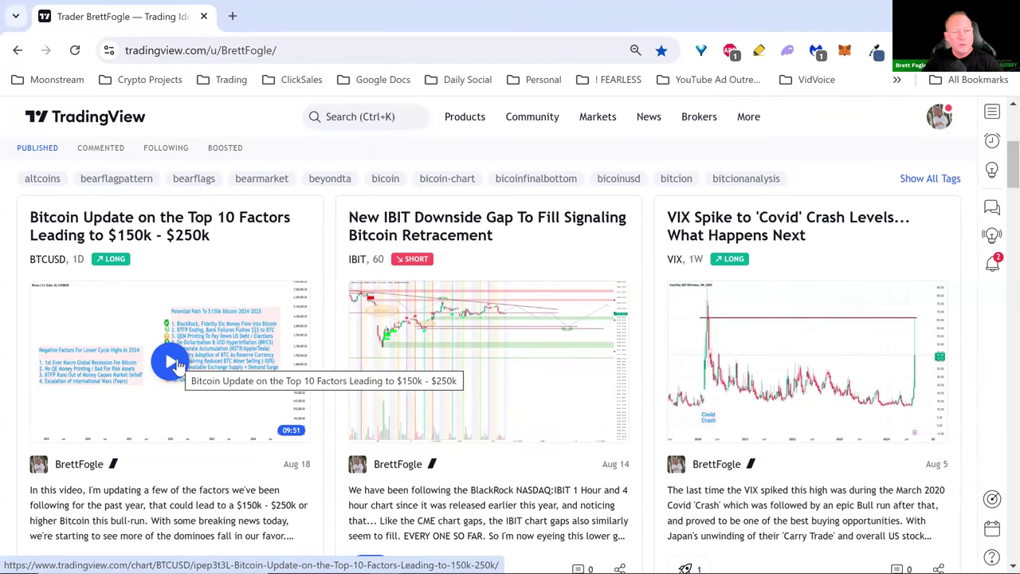
scroll(177, 365, "down", 4)
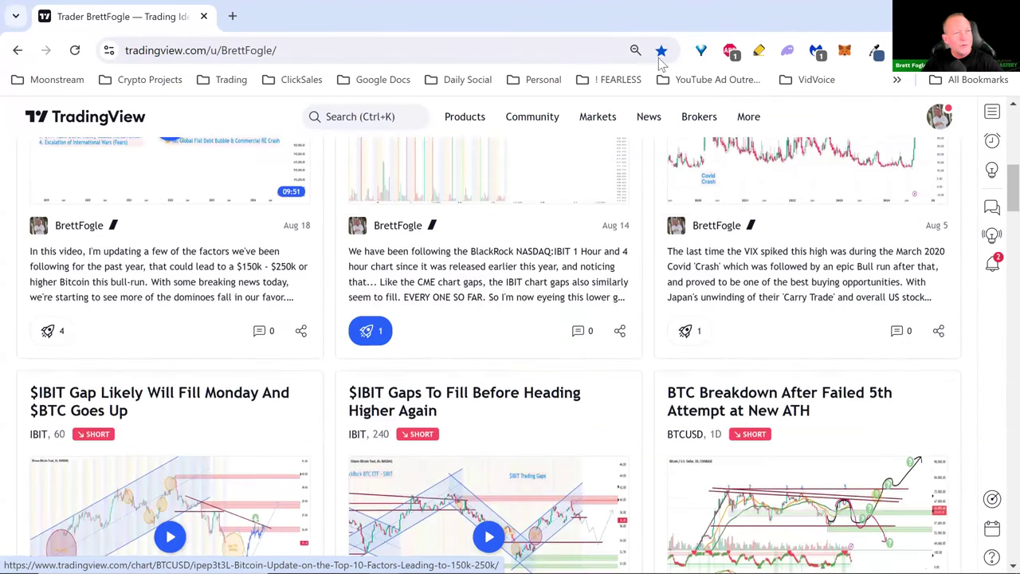
scroll(177, 365, "up", 5)
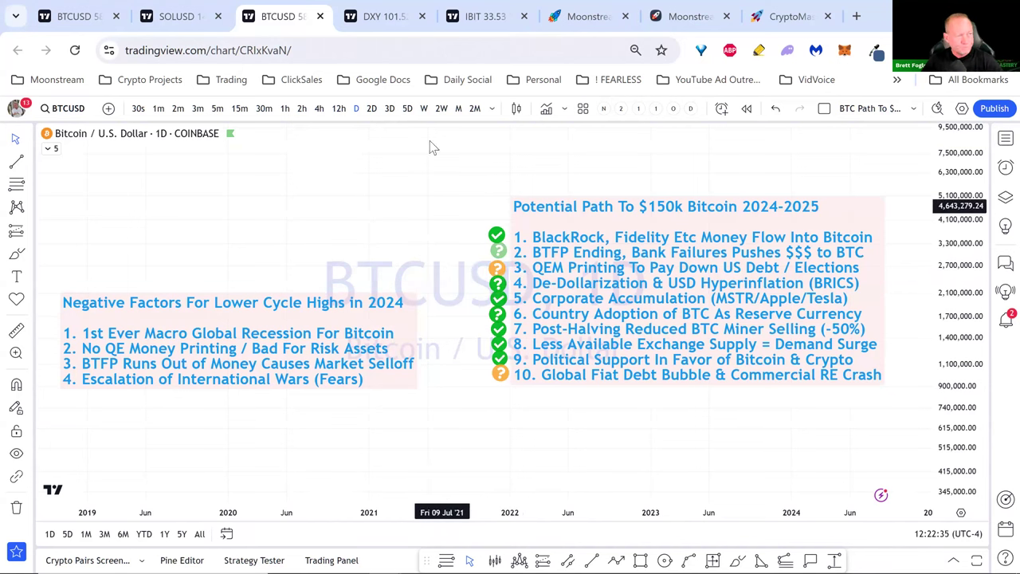
Step: Return to the daily Solana chart and examine the TSI PRO oscillator enlarged, restoring the full pane layout when done
left_click(382, 22)
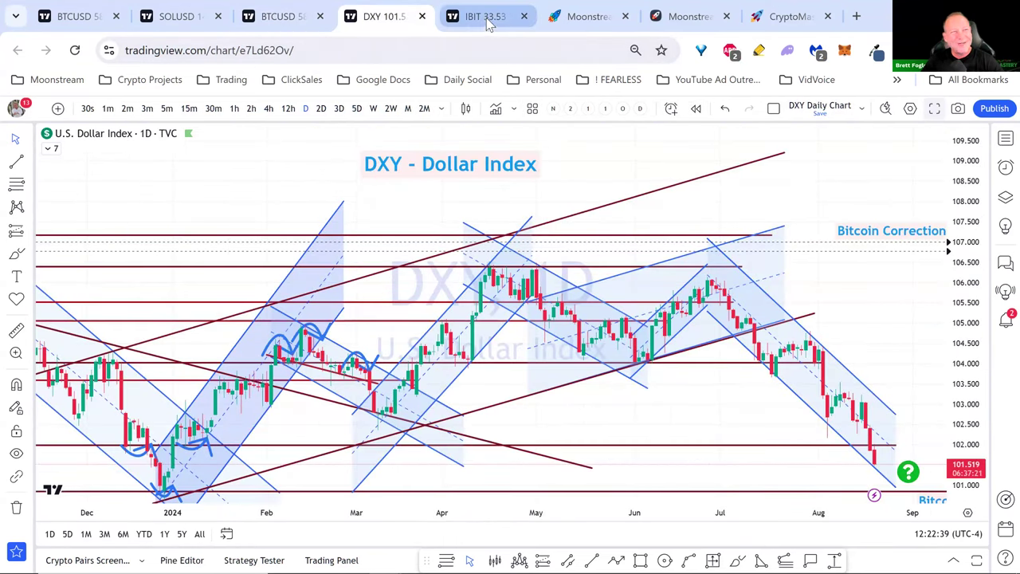
left_click(183, 18)
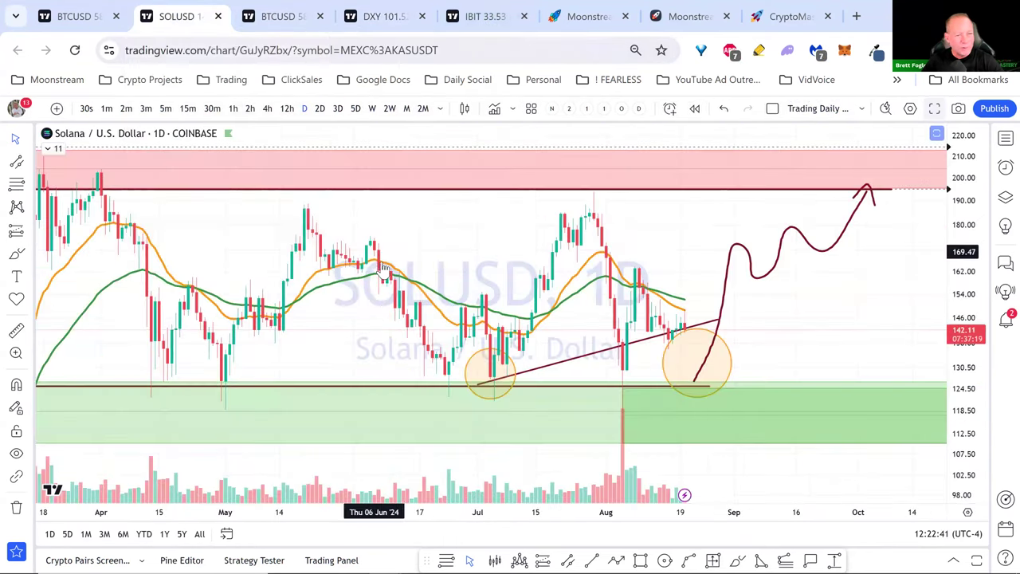
scroll(386, 271, "down", 3)
scroll(382, 271, "up", 1)
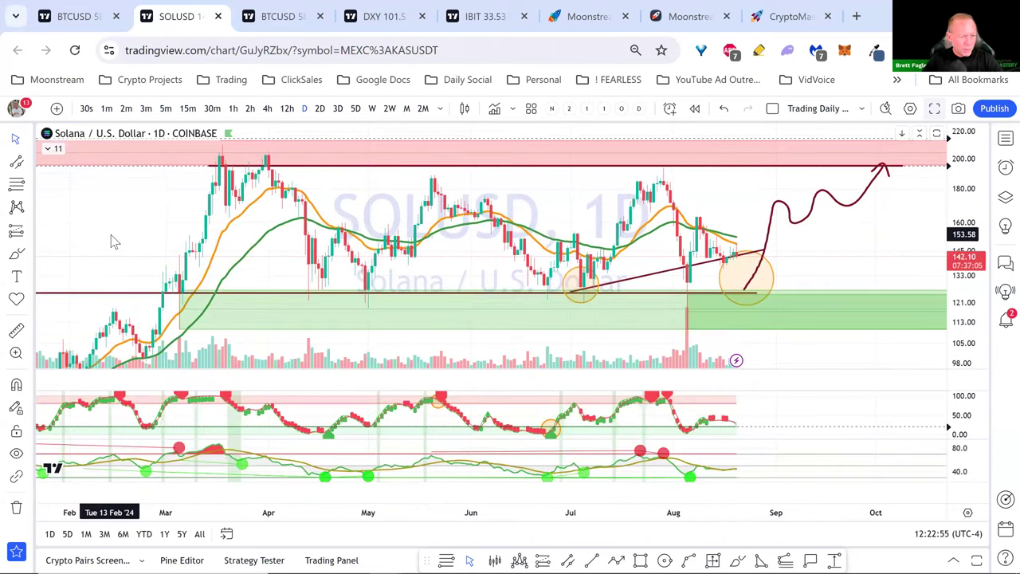
double_click(758, 420)
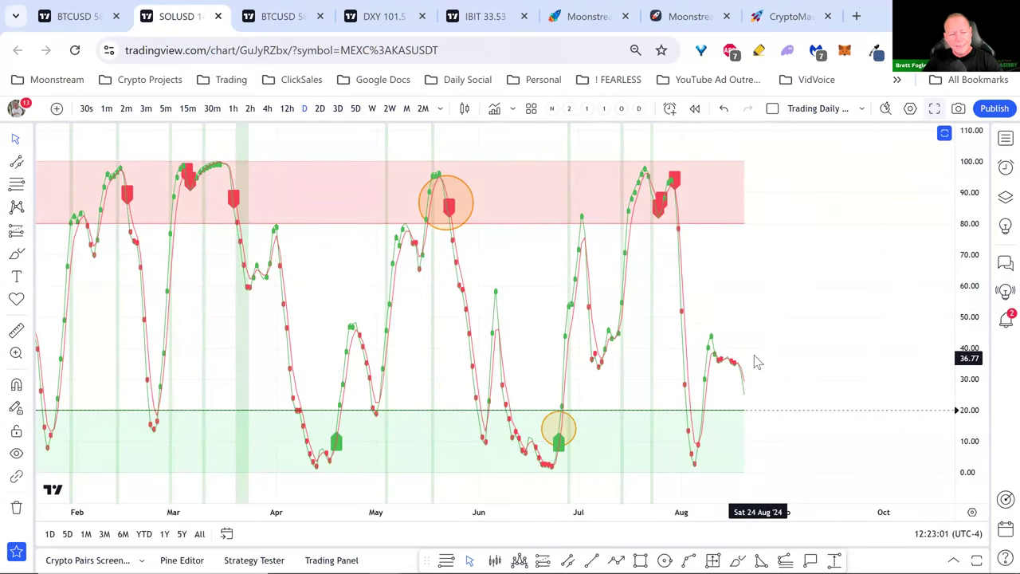
double_click(784, 465)
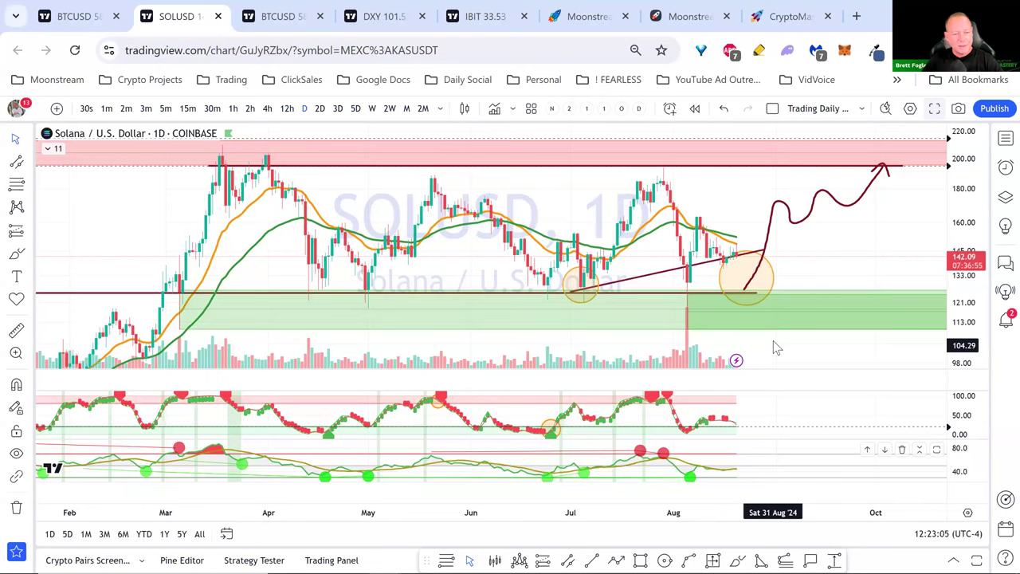
Step: Expand the Solana chart's indicator list, preview ATR Entry and ROCKET one at a time, and show the ERI PRO signals
left_click(49, 150)
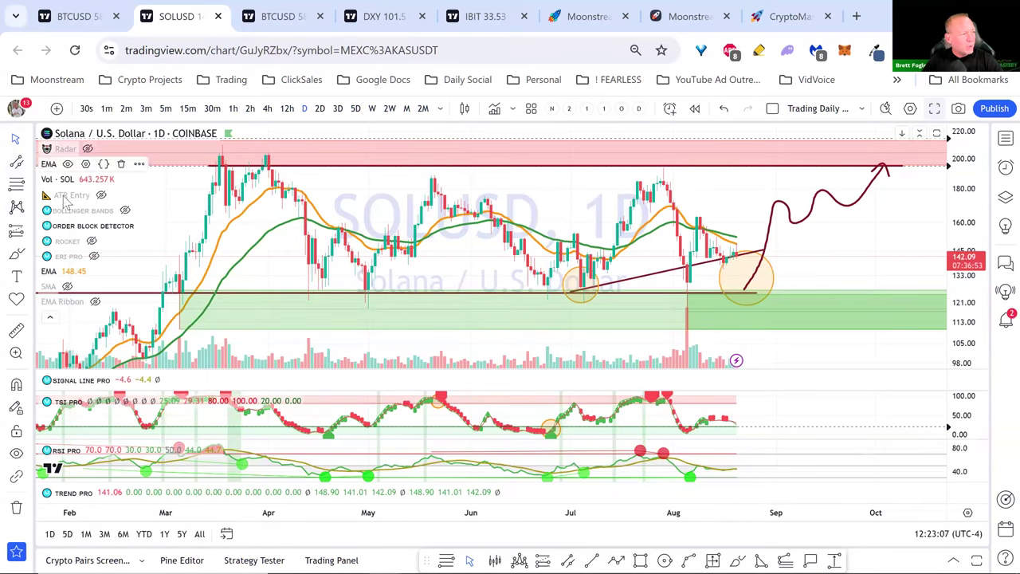
left_click(100, 195)
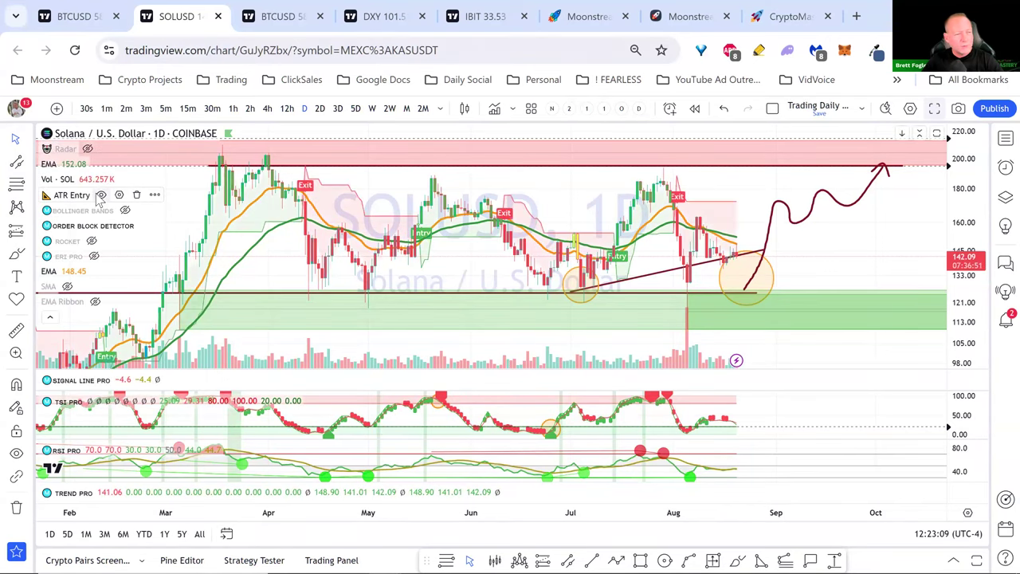
left_click(100, 195)
left_click(91, 241)
left_click(92, 242)
left_click(94, 256)
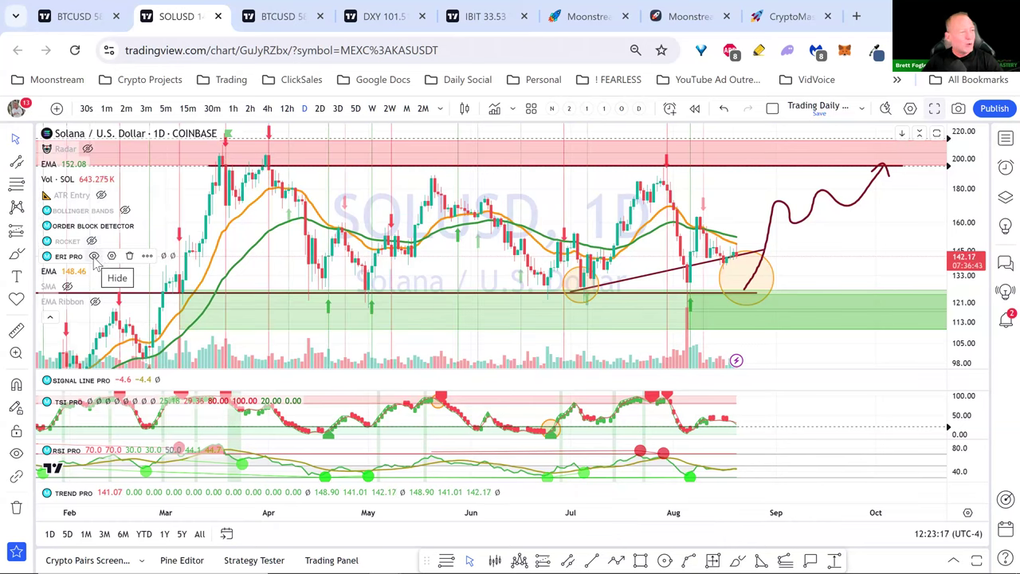
Step: Show Bollinger Bands on the Solana chart instead of ERI PRO, keep Order Block Detector visible, and collapse the indicator list
left_click(147, 226)
left_click(147, 226)
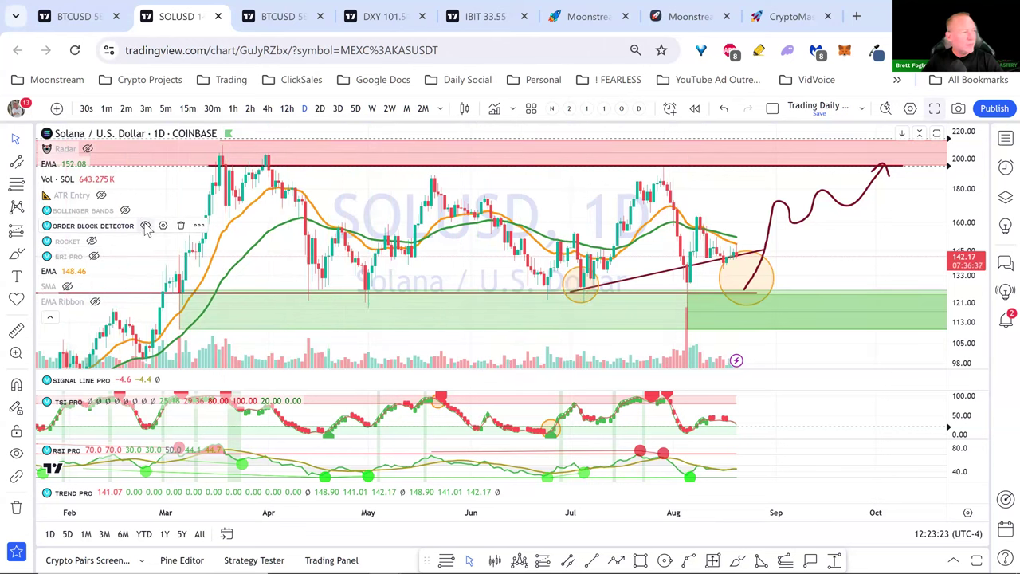
left_click(125, 209)
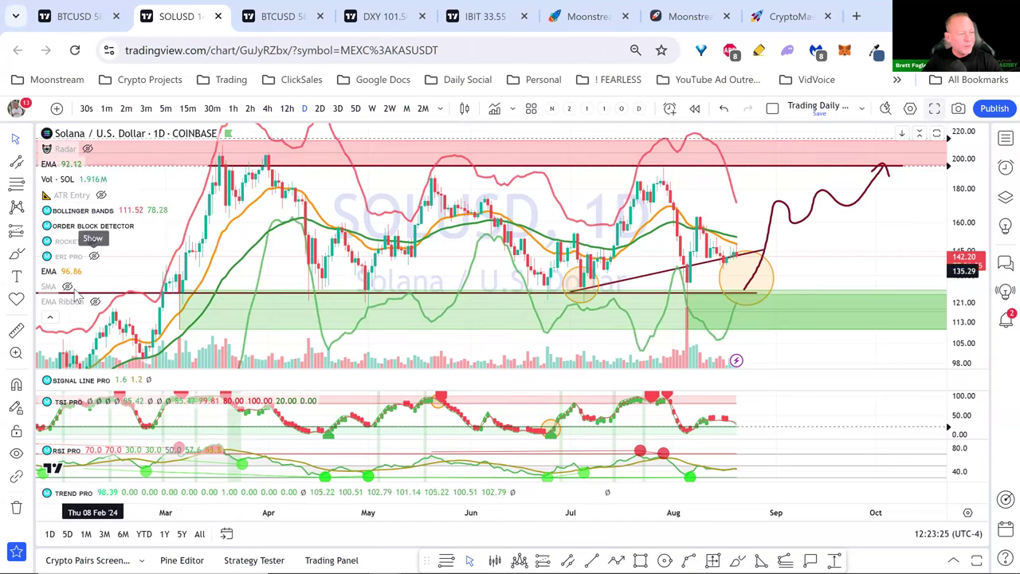
left_click(49, 317)
Step: Maximise the Solana price pane and display the chart full screen with its price scale compressed
double_click(823, 215)
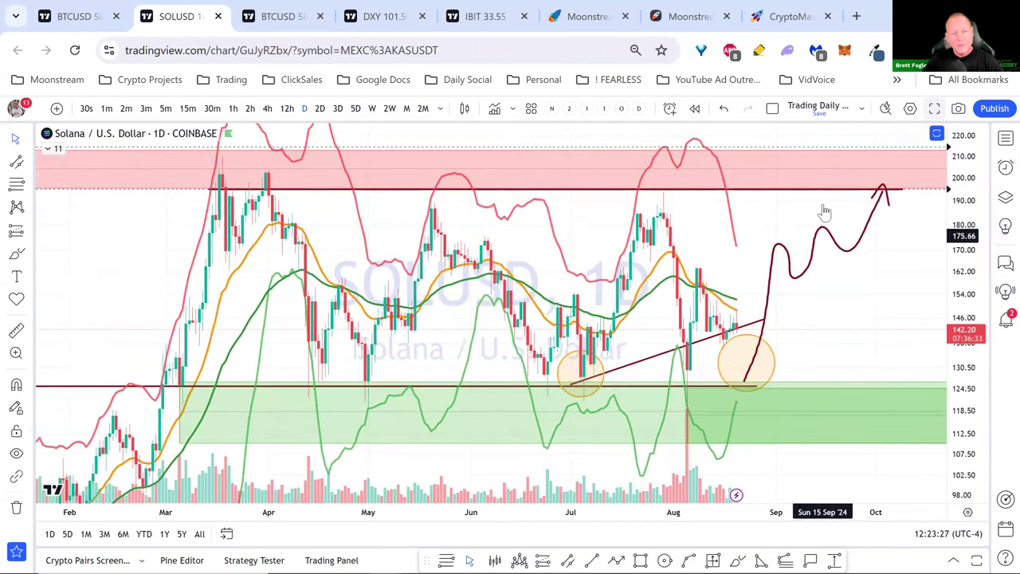
left_click(935, 108)
left_click_drag(988, 287, 987, 321)
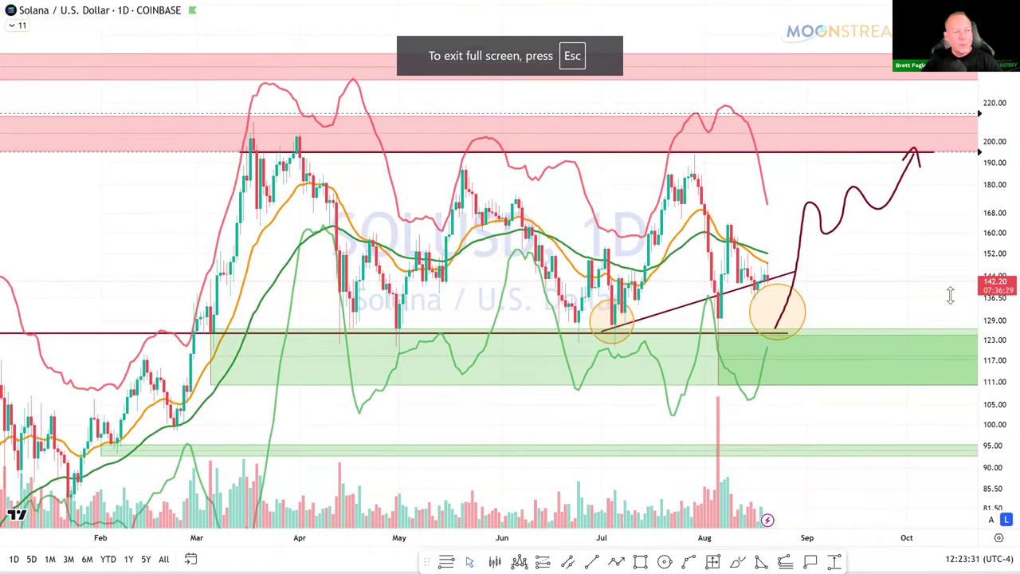
scroll(950, 294, "up", 3)
scroll(826, 427, "left", 2)
left_click_drag(826, 427, 819, 429)
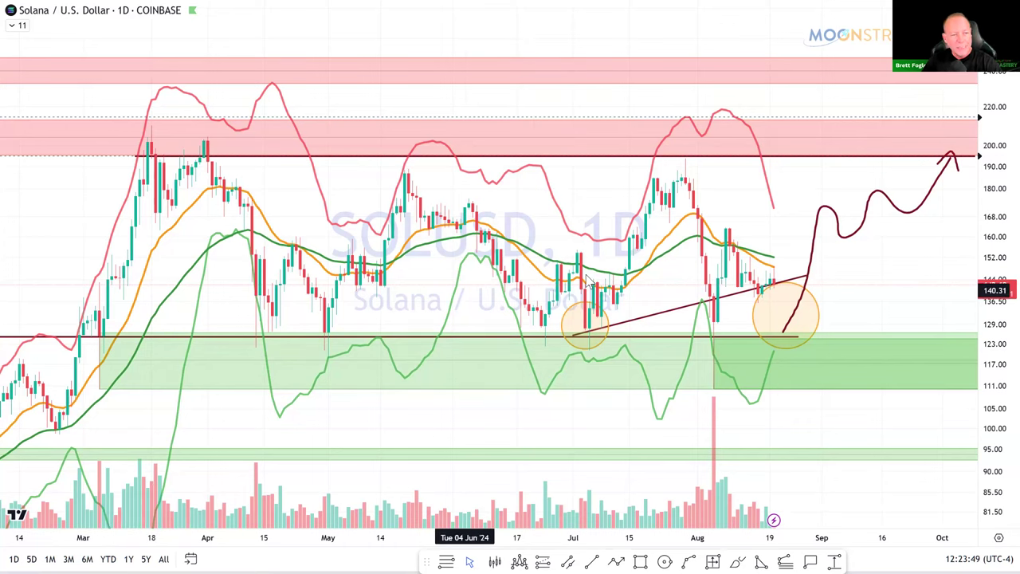
Step: Examine Solana's price action from the December 2023 high through the March 2024 breakout along the horizontal support line
left_click_drag(499, 421, 536, 426)
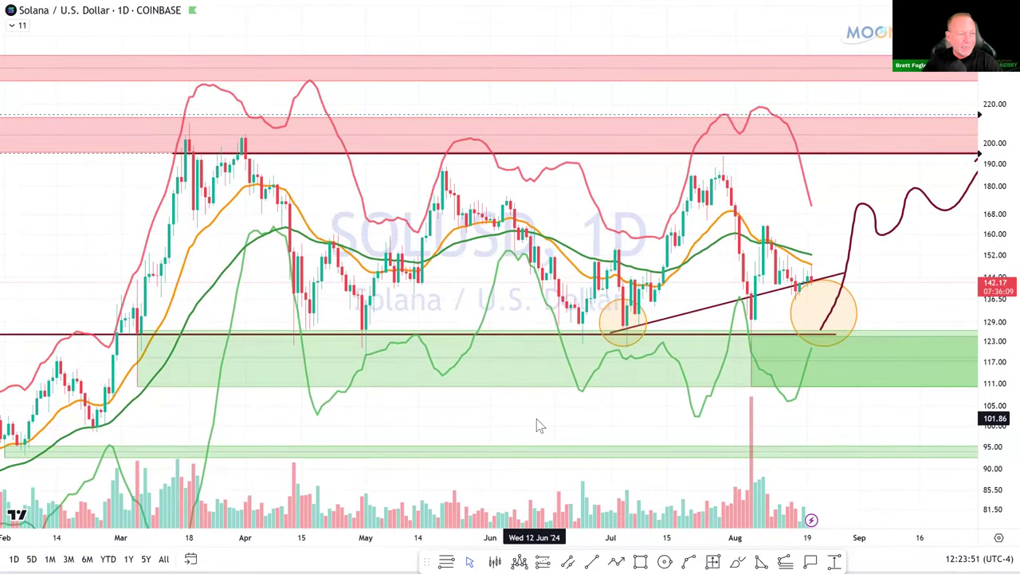
scroll(536, 418, "down", 5)
left_click_drag(999, 113, 998, 231)
left_click_drag(626, 353, 627, 300)
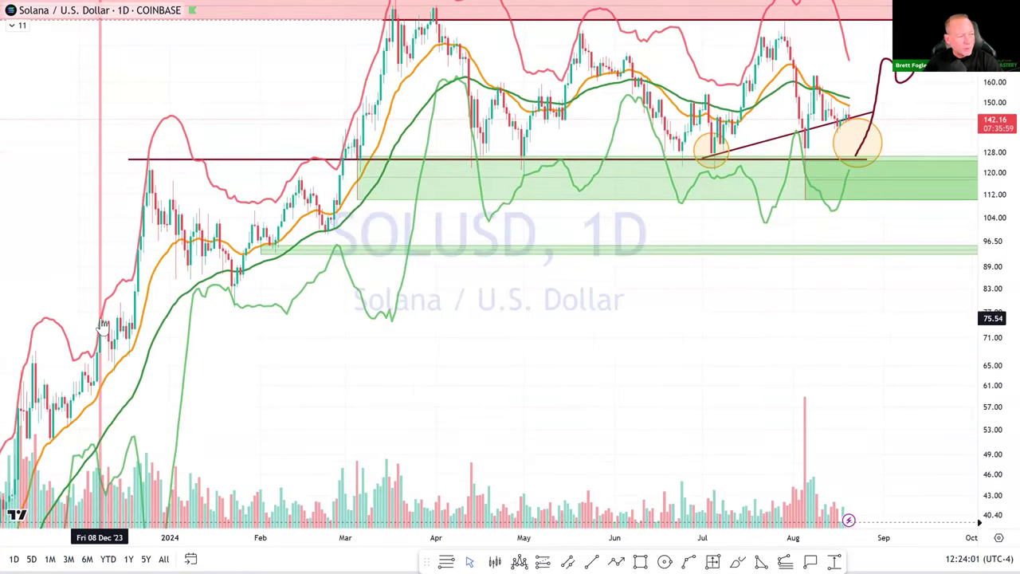
left_click(153, 160)
mouse_move(153, 166)
left_mouse_down()
mouse_move(149, 184)
mouse_move(149, 162)
left_mouse_up()
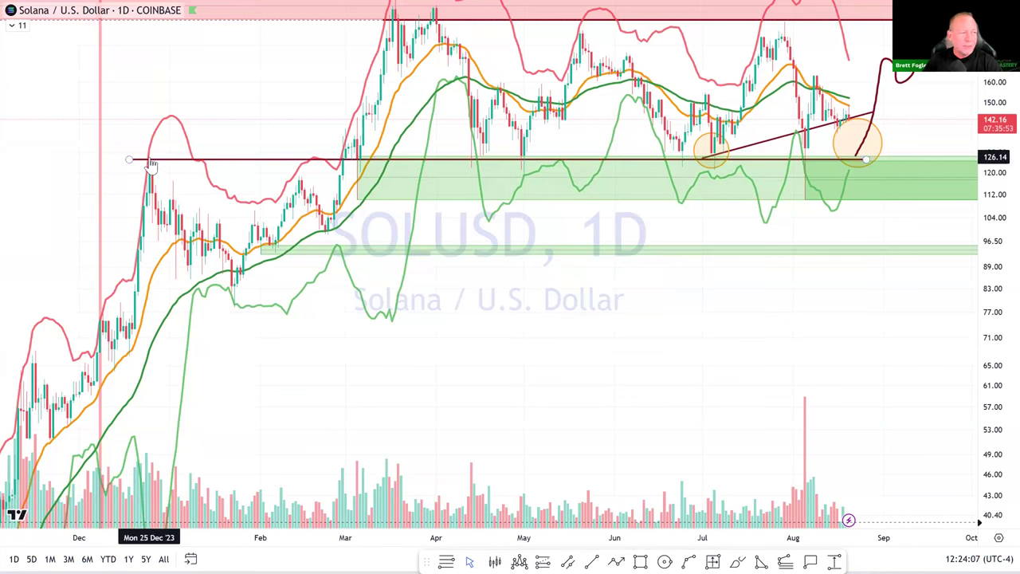
left_click_drag(273, 335, 400, 311)
scroll(611, 369, "up", 3)
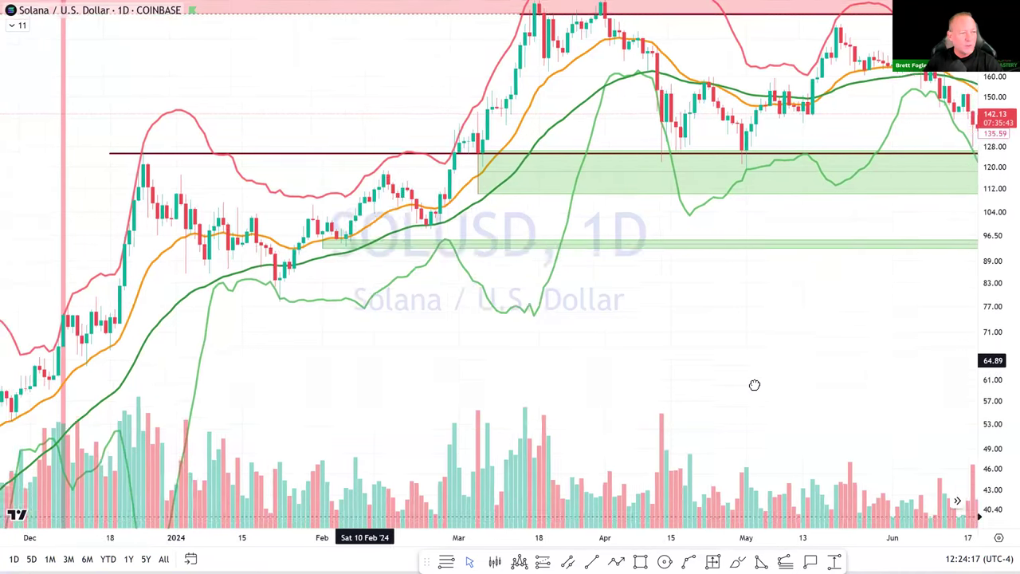
scroll(769, 375, "left", 5)
scroll(367, 239, "up", 3)
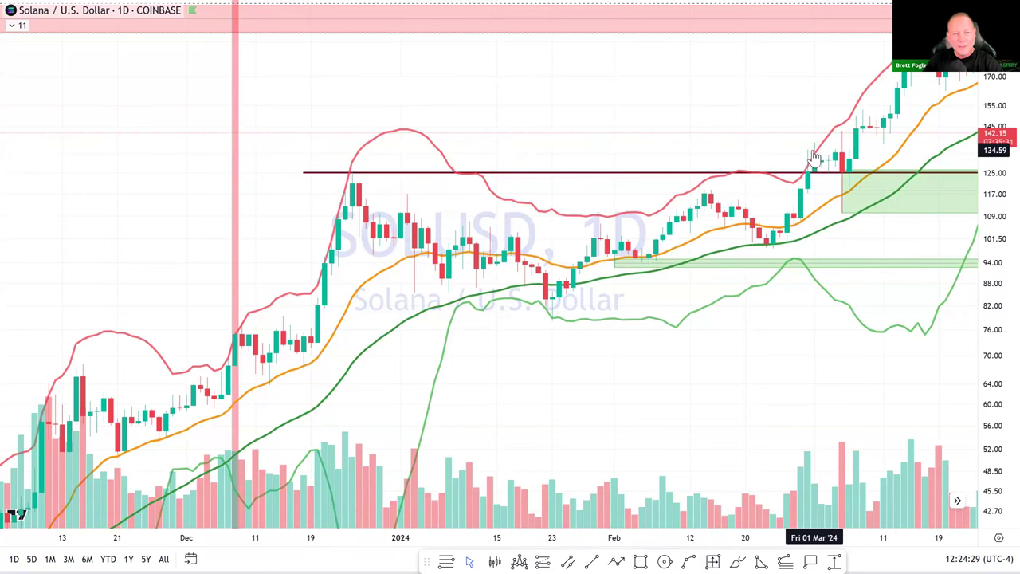
left_click_drag(494, 417, 505, 375)
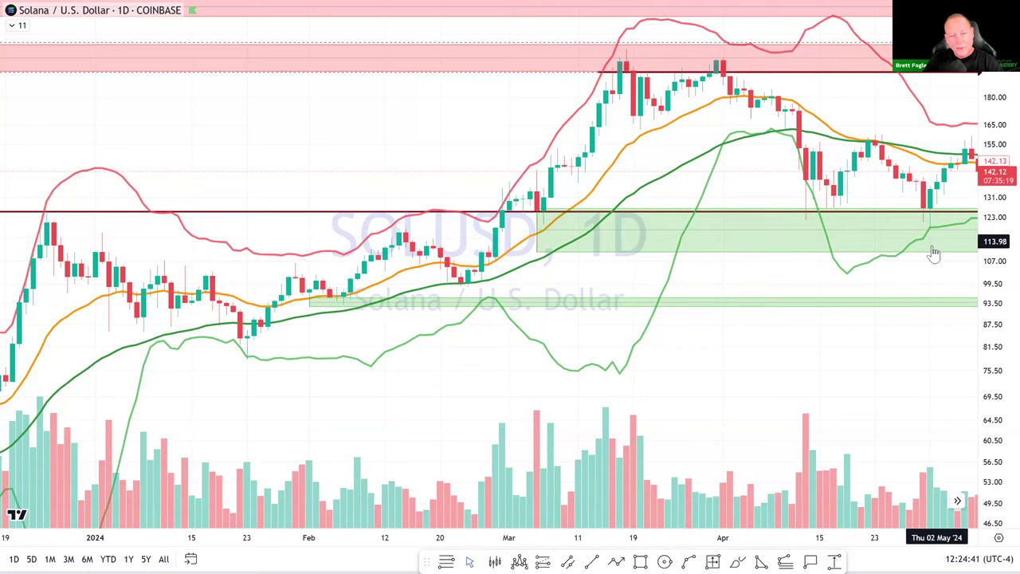
Step: Follow Solana's repeated tests of the green support zone from May 2024 to the latest August candles
left_click_drag(933, 250, 733, 319)
scroll(733, 319, "right", 10)
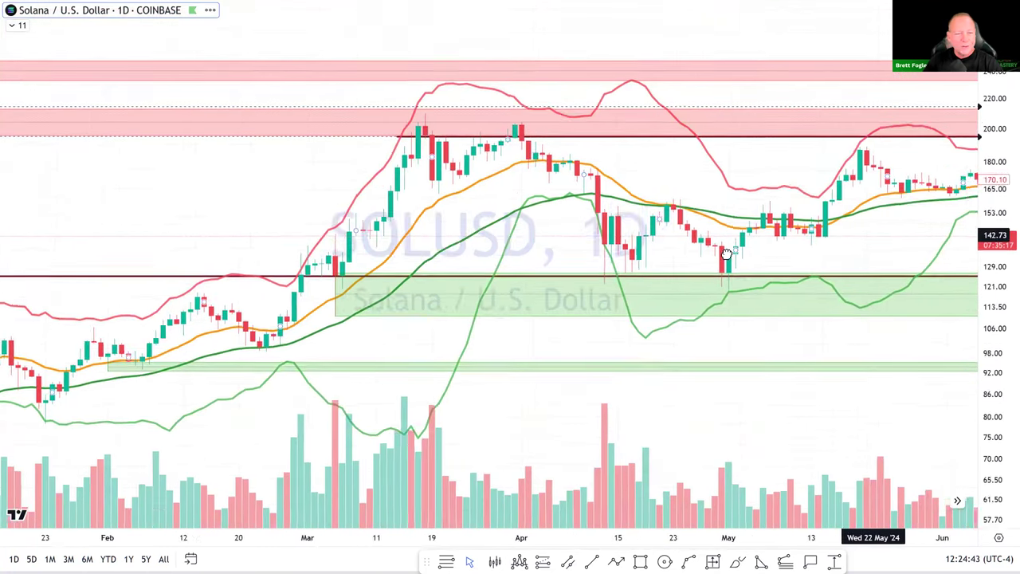
scroll(695, 259, "down", 2)
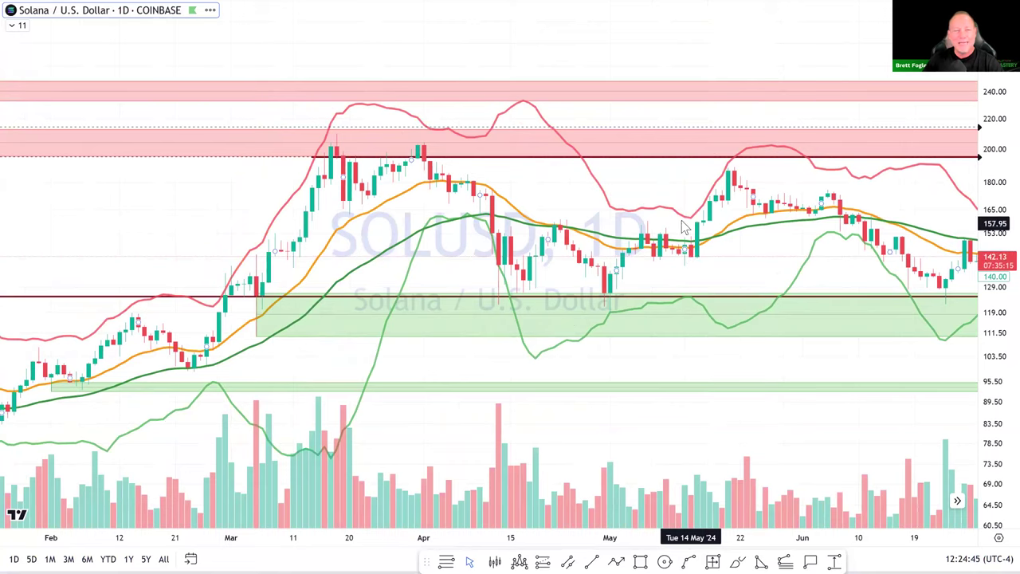
scroll(674, 184, "right", 5)
scroll(758, 156, "right", 5)
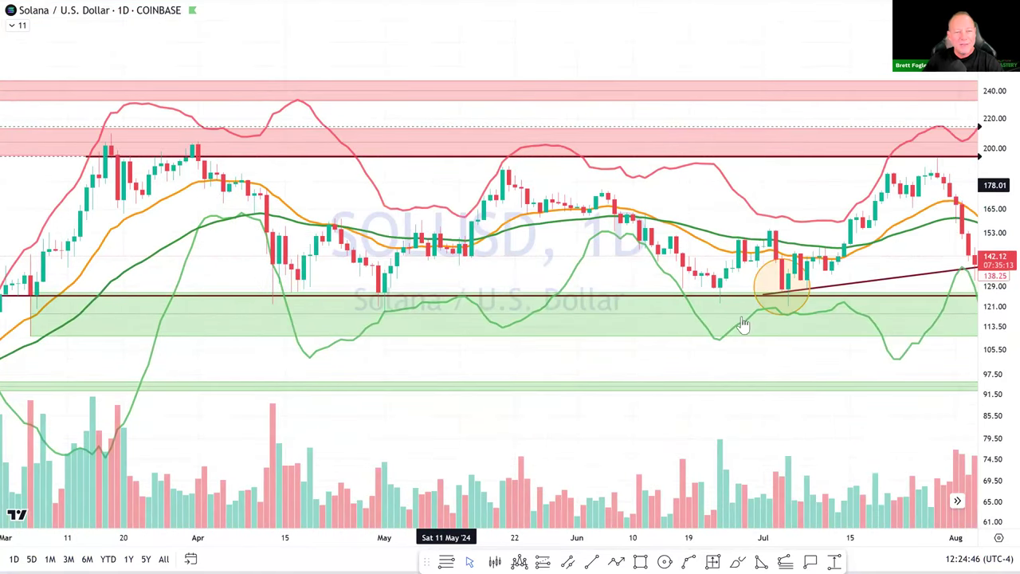
scroll(842, 262, "right", 6)
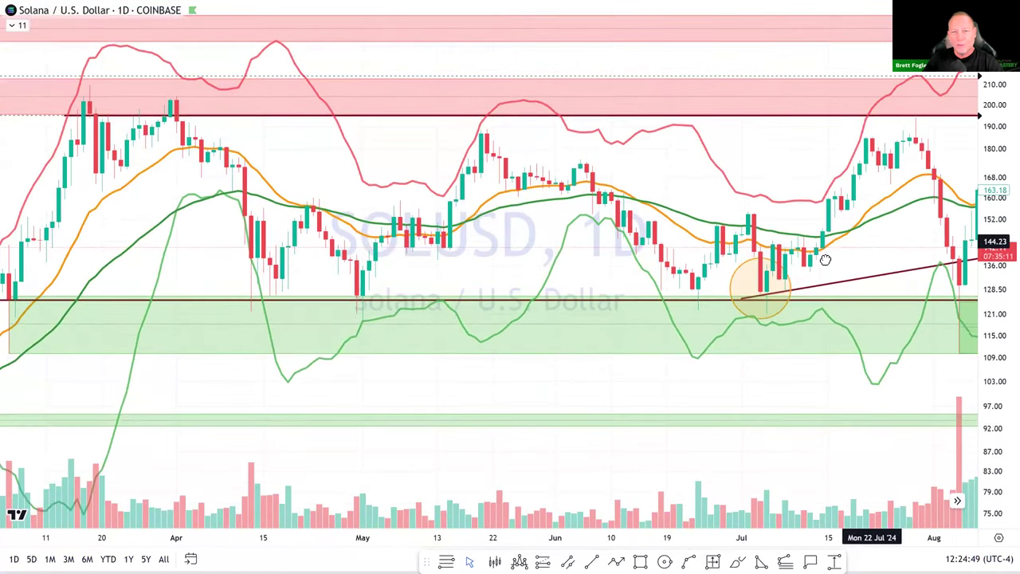
scroll(606, 254, "right", 3)
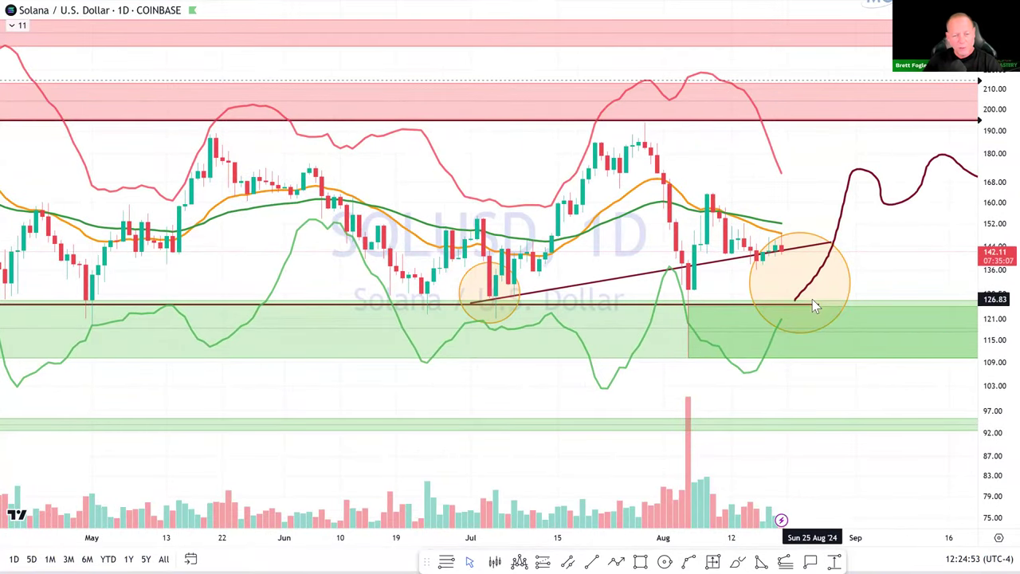
Step: Delete the large orange circle around the latest August candles and leave the full-screen view
left_click(850, 289)
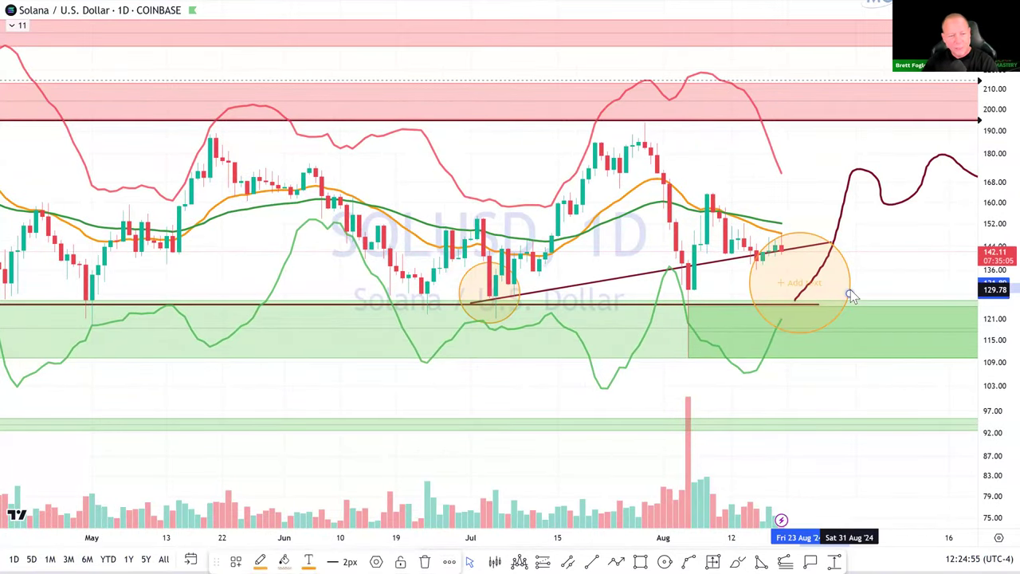
key("Delete")
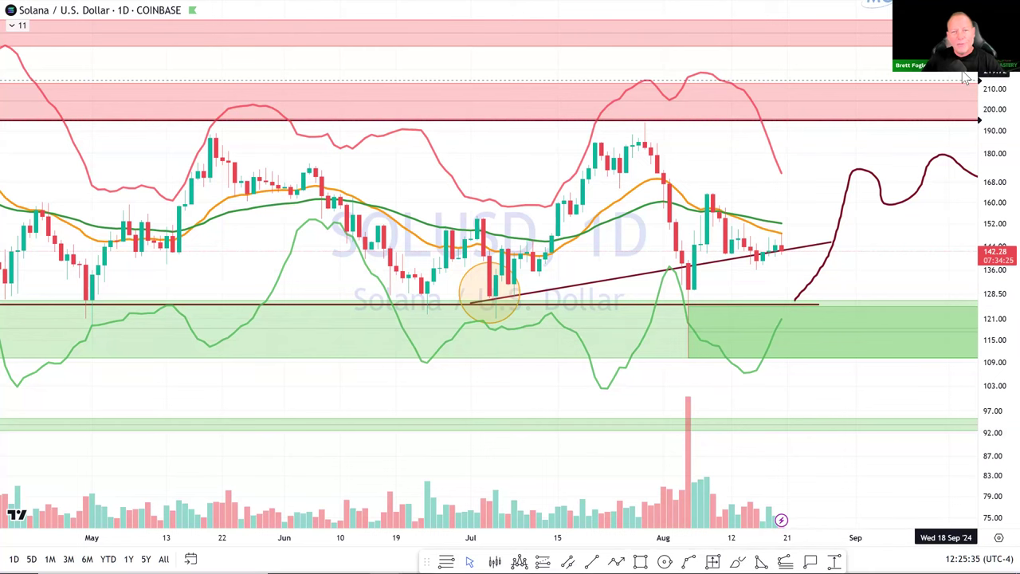
key("Escape")
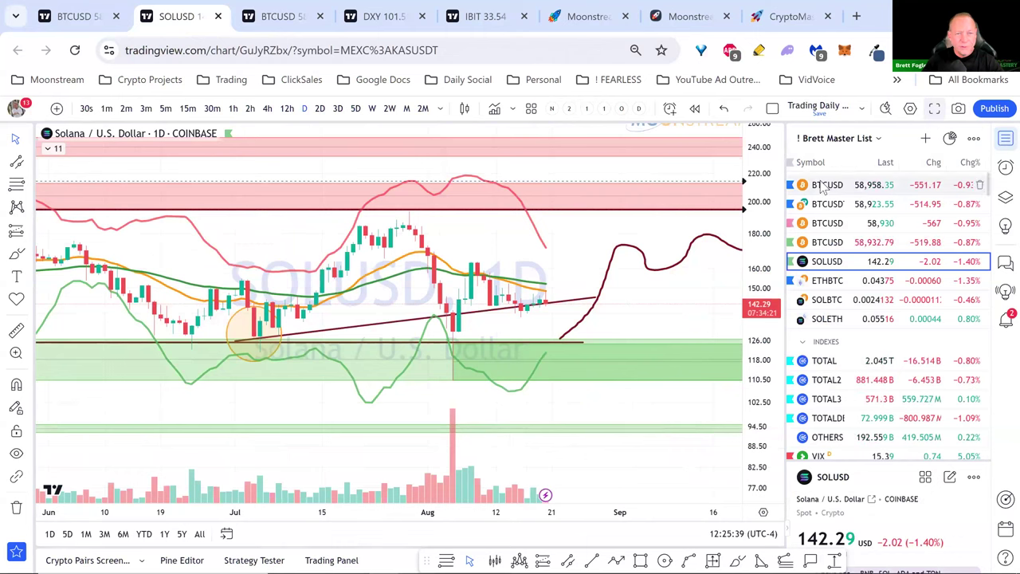
Step: Switch the chart to the BTCUSD index from the watchlist, hide the watchlist, and rescale the view around the falling channel
left_click(823, 184)
left_click_drag(763, 319, 761, 430)
left_click_drag(581, 424, 585, 410)
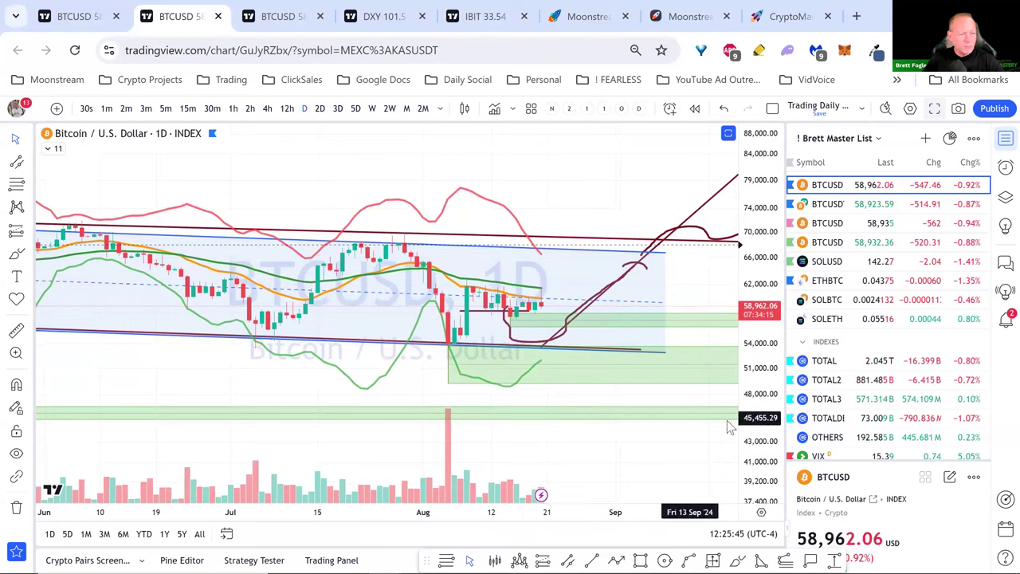
left_click(1005, 138)
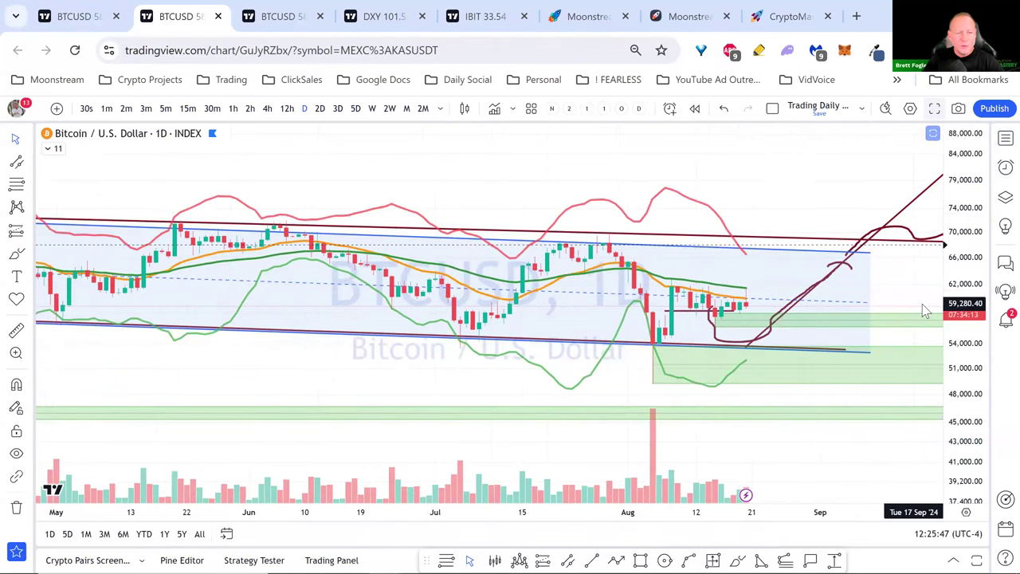
scroll(922, 304, "down", 2)
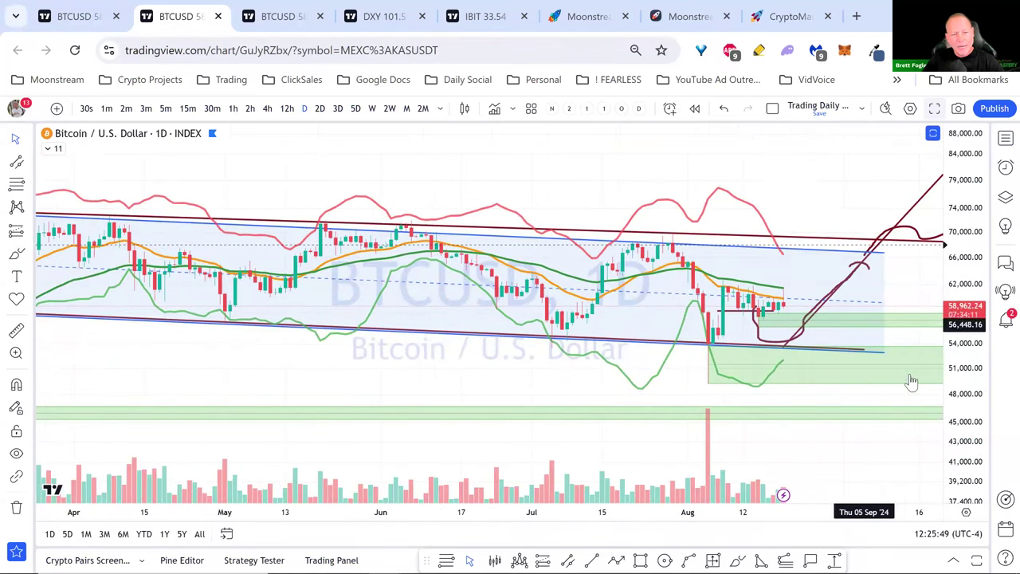
left_click_drag(964, 409, 724, 271)
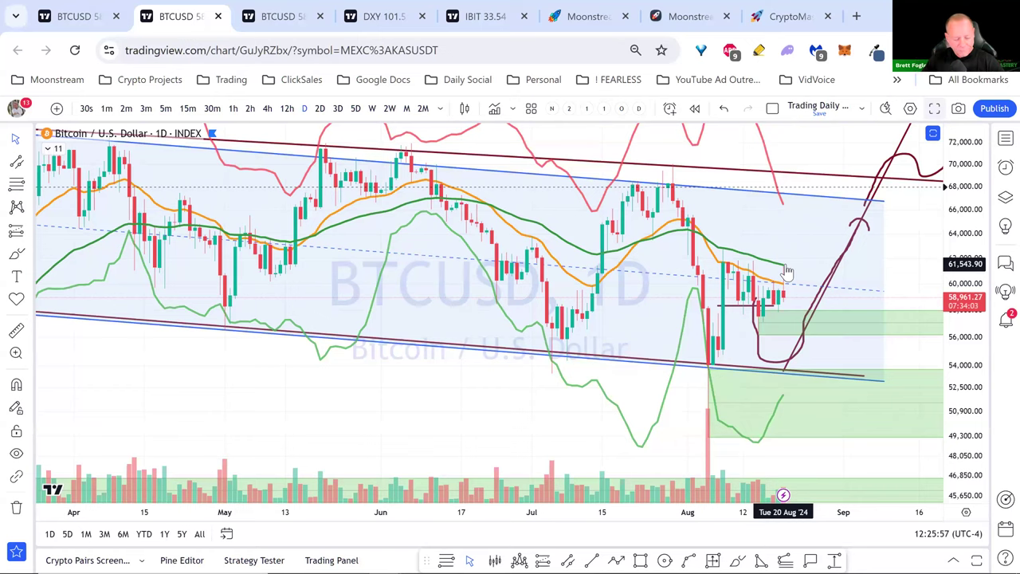
Step: Switch to Signal and move its window so the M3 Active Trader chat sits beside the recent Bitcoin candles
key("alt+Tab")
key("Tab")
key("Tab")
key("Tab")
key("Tab")
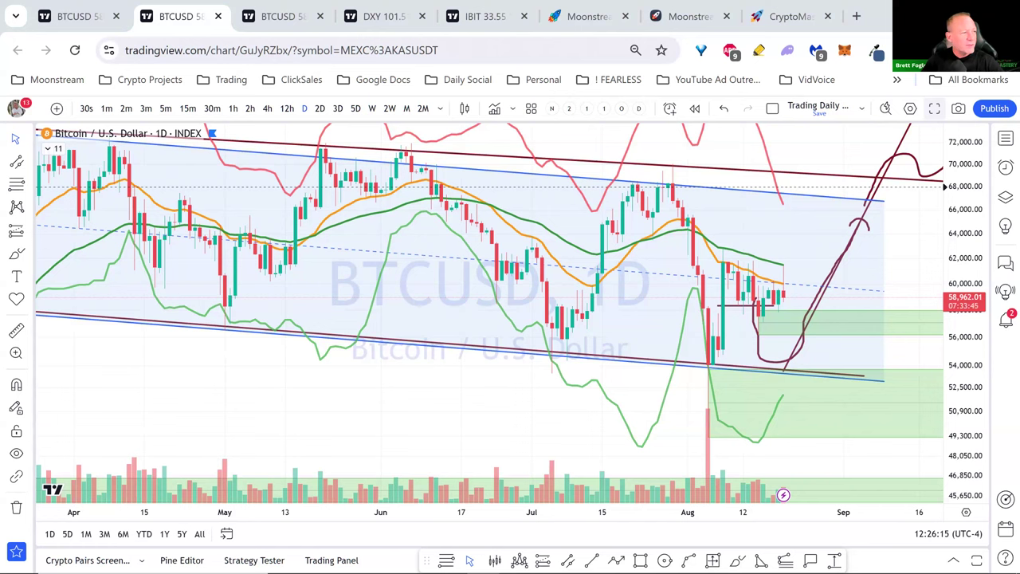
key("alt+Tab")
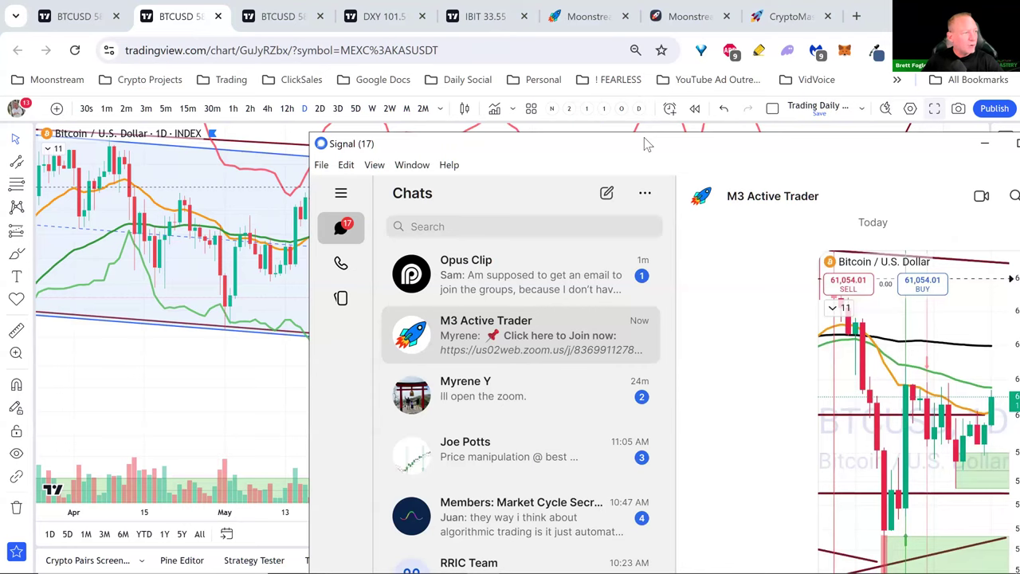
left_click_drag(646, 143, 16, 35)
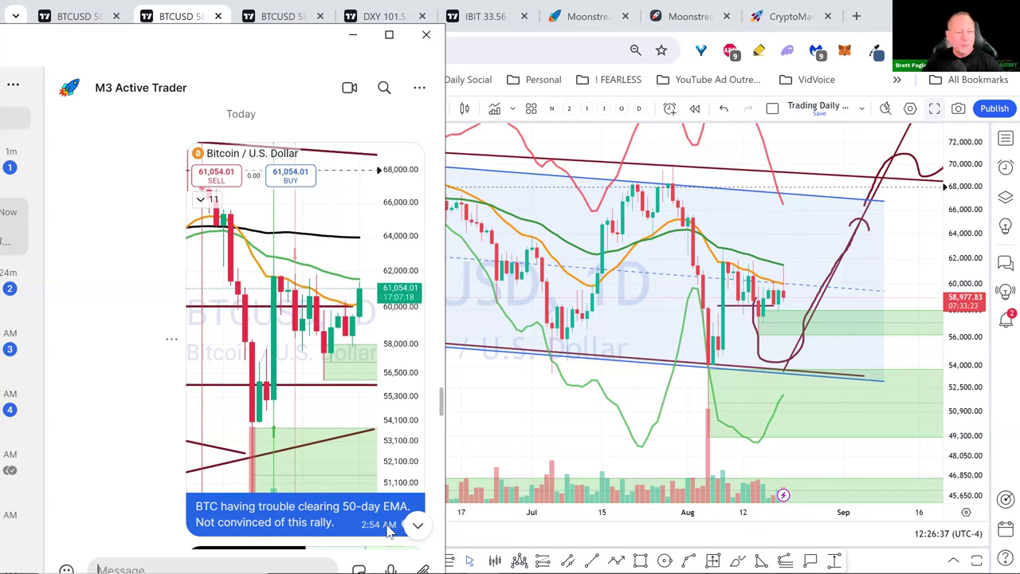
Step: Read the M3 Active Trader messages from the 50-day EMA comment to the cash position note, and return to the Bitcoin chart
scroll(318, 314, "down", 4)
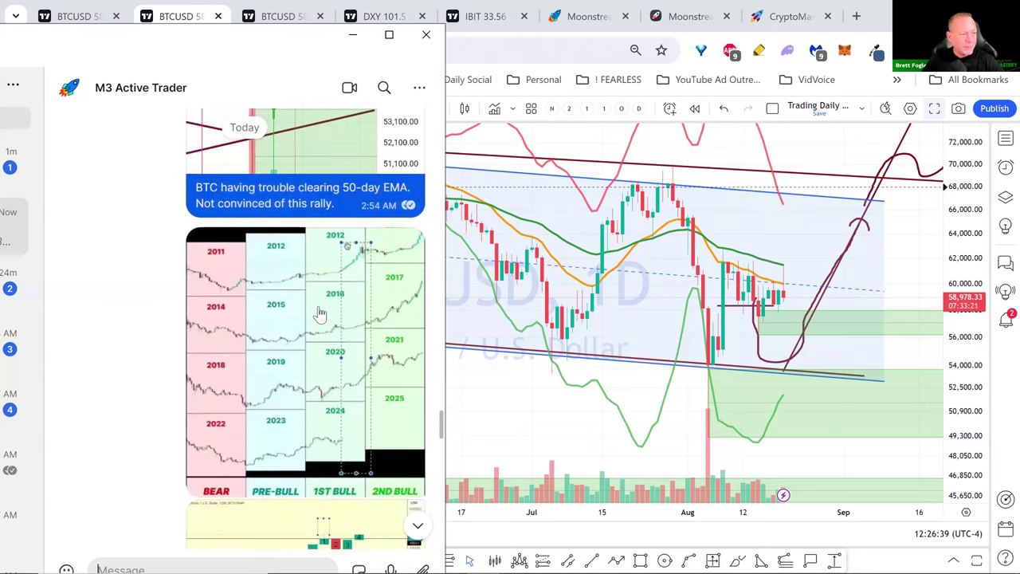
scroll(351, 317, "down", 1)
scroll(351, 316, "down", 7)
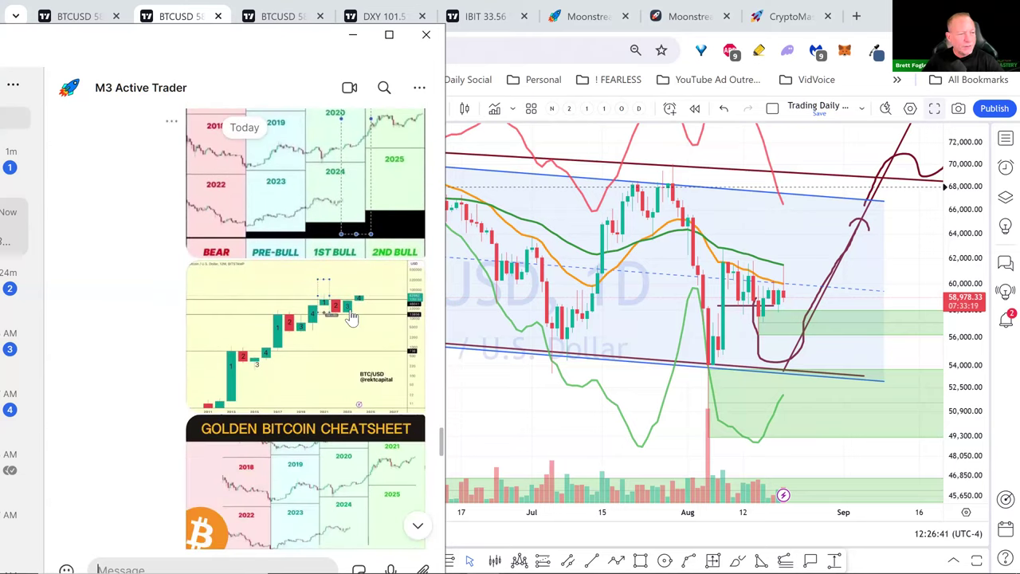
scroll(351, 316, "down", 3)
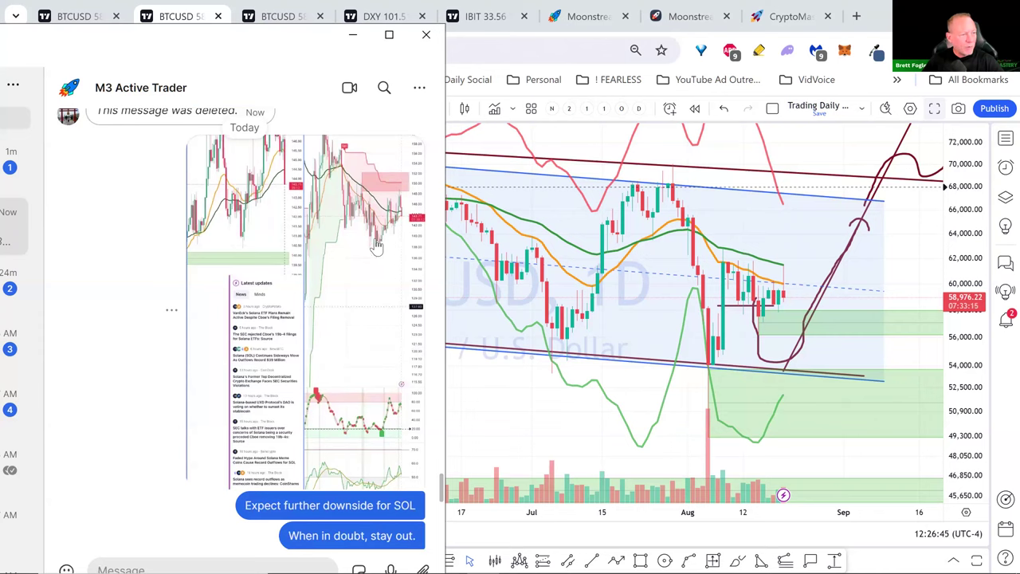
scroll(376, 248, "down", 1)
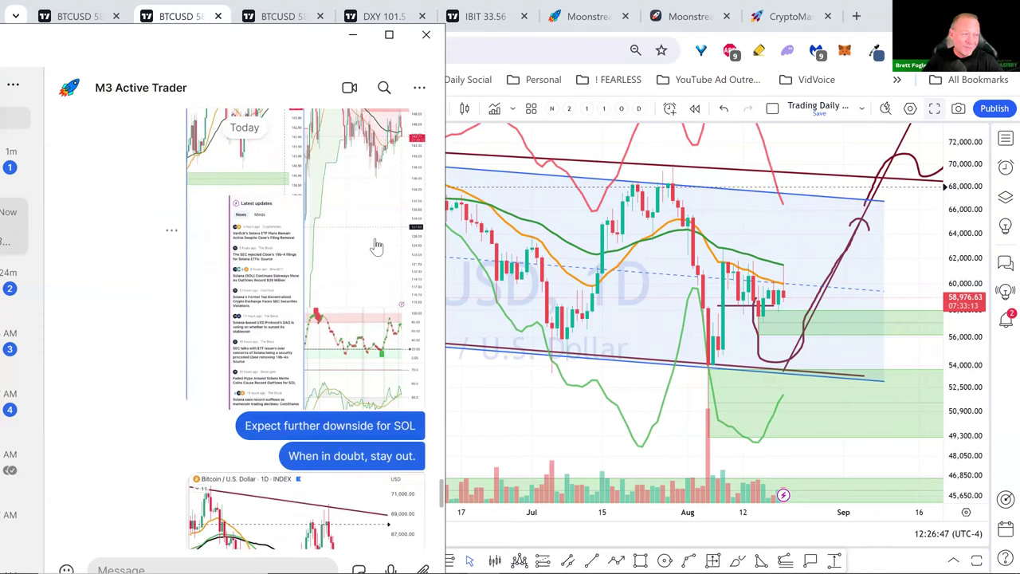
scroll(377, 247, "down", 3)
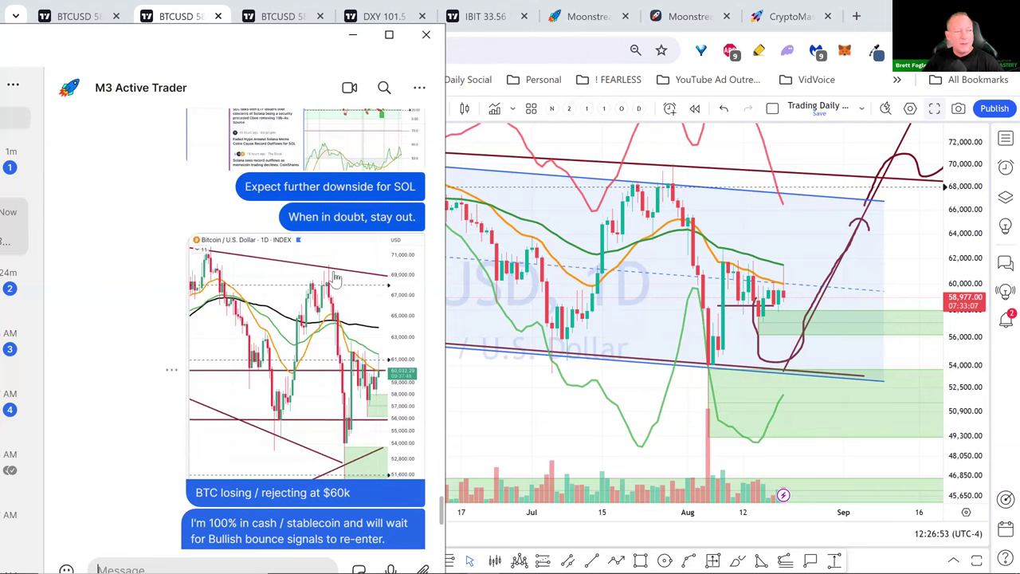
scroll(336, 278, "down", 2)
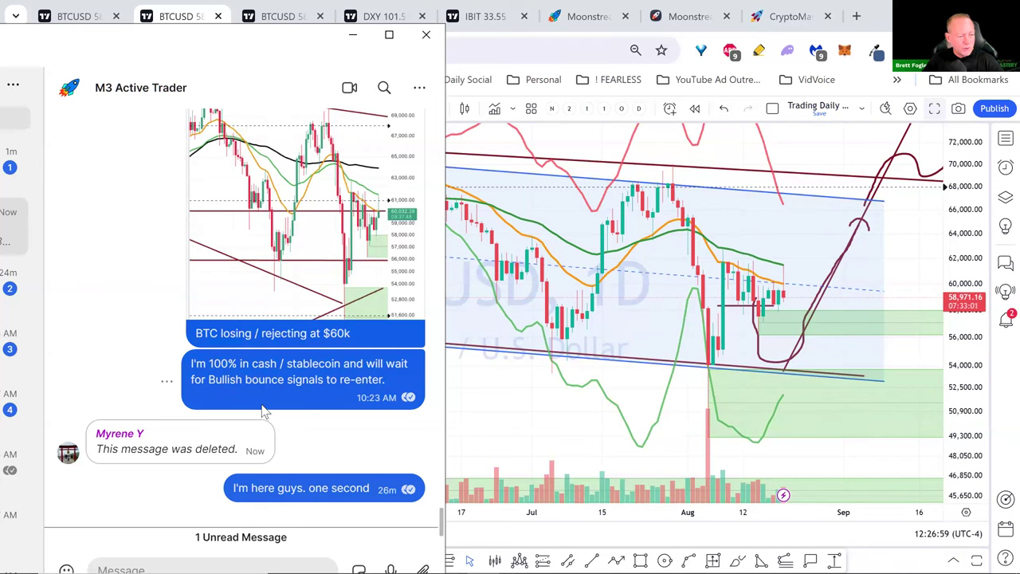
scroll(265, 403, "down", 2)
scroll(295, 356, "up", 1)
scroll(295, 356, "up", 2)
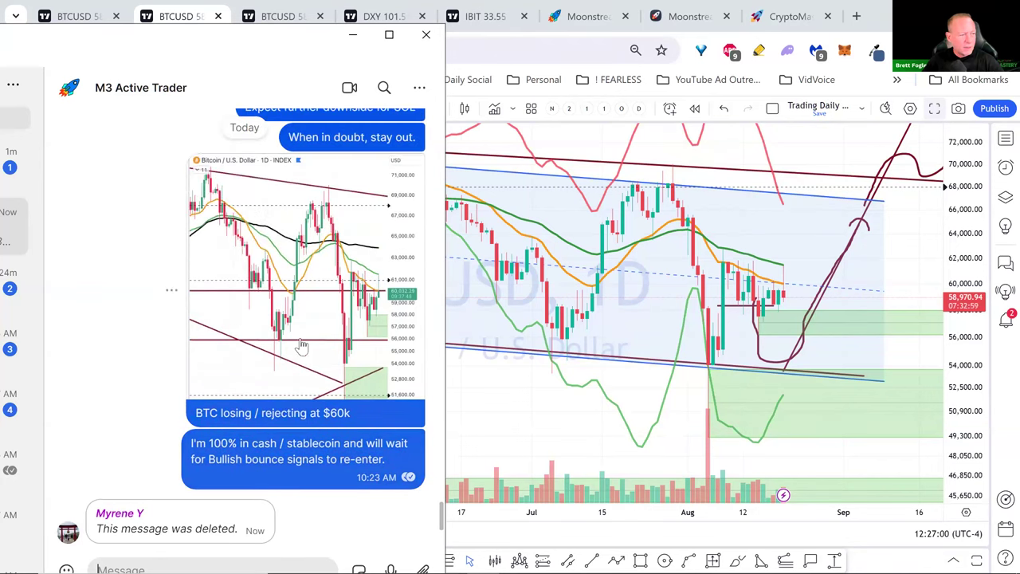
left_click(354, 35)
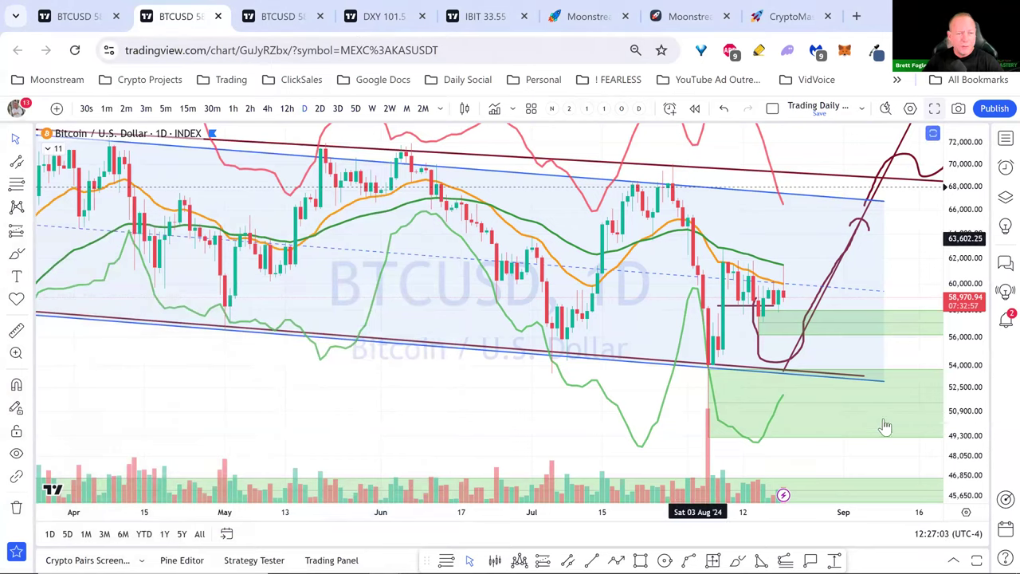
left_click_drag(545, 413, 539, 420)
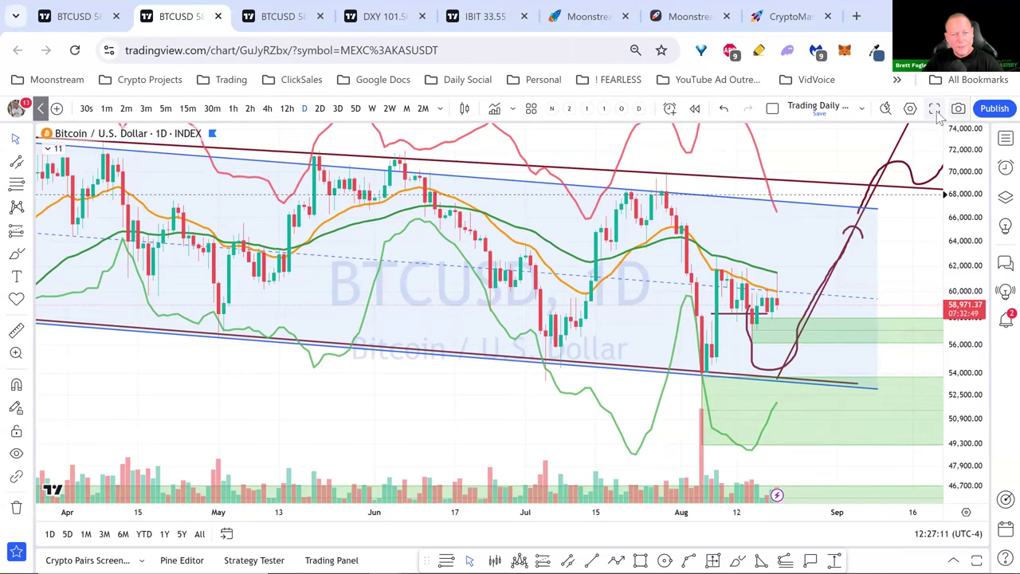
Step: Show the Bitcoin chart full screen and compress its price and time scales around the falling channel from March to September
key("shift+f")
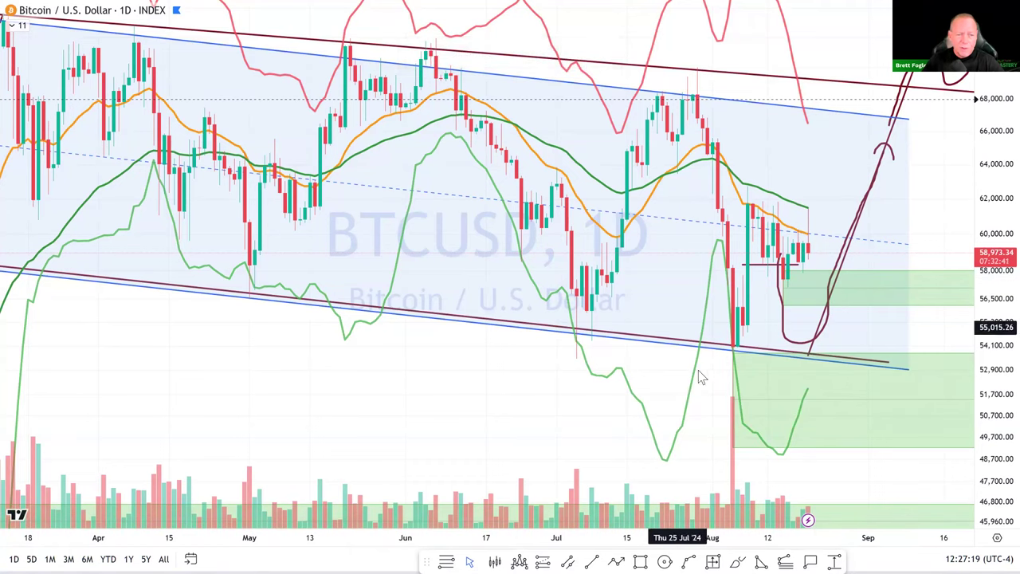
scroll(678, 228, "right", 5)
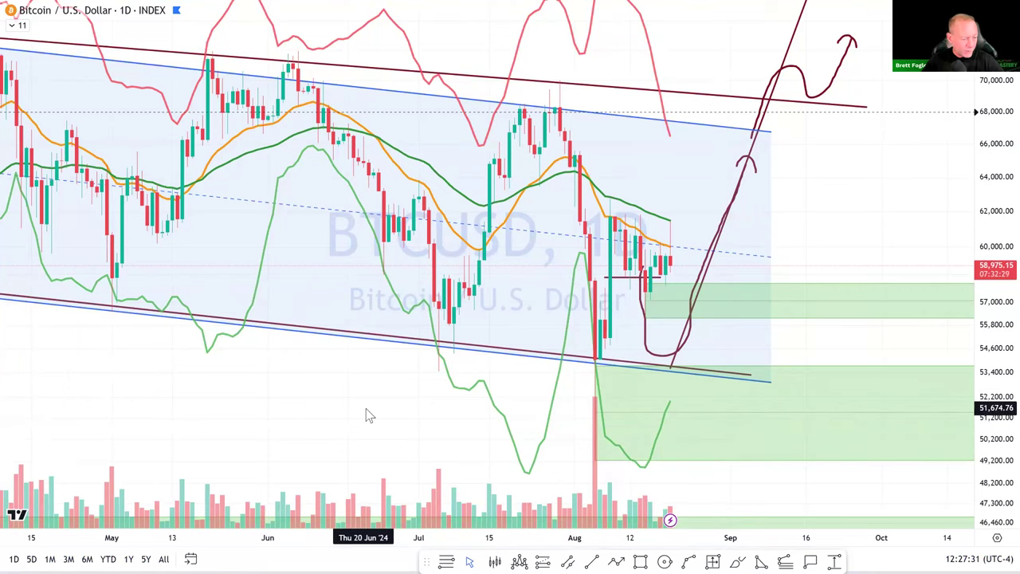
left_click_drag(368, 414, 542, 408)
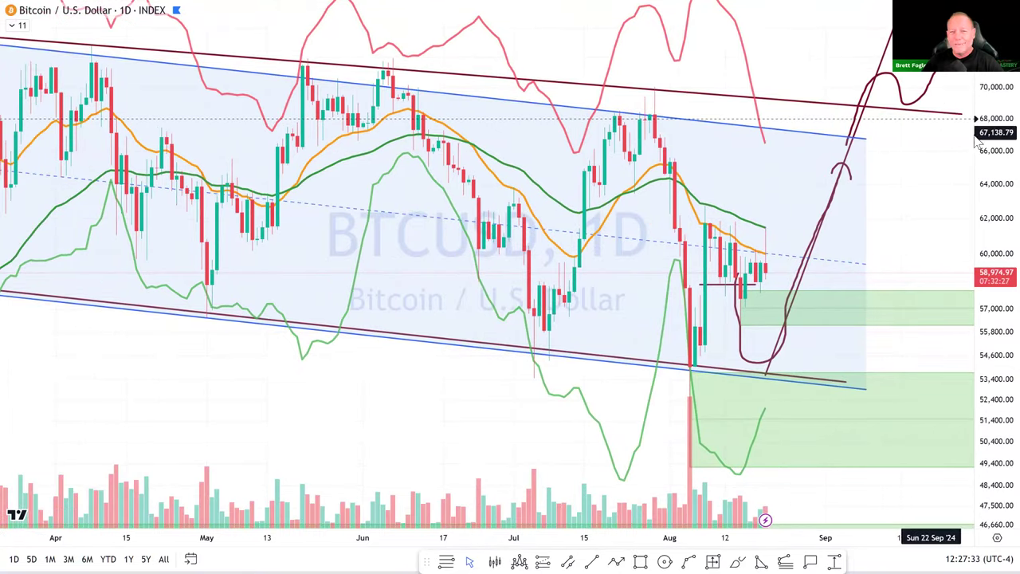
left_click_drag(991, 179, 992, 190)
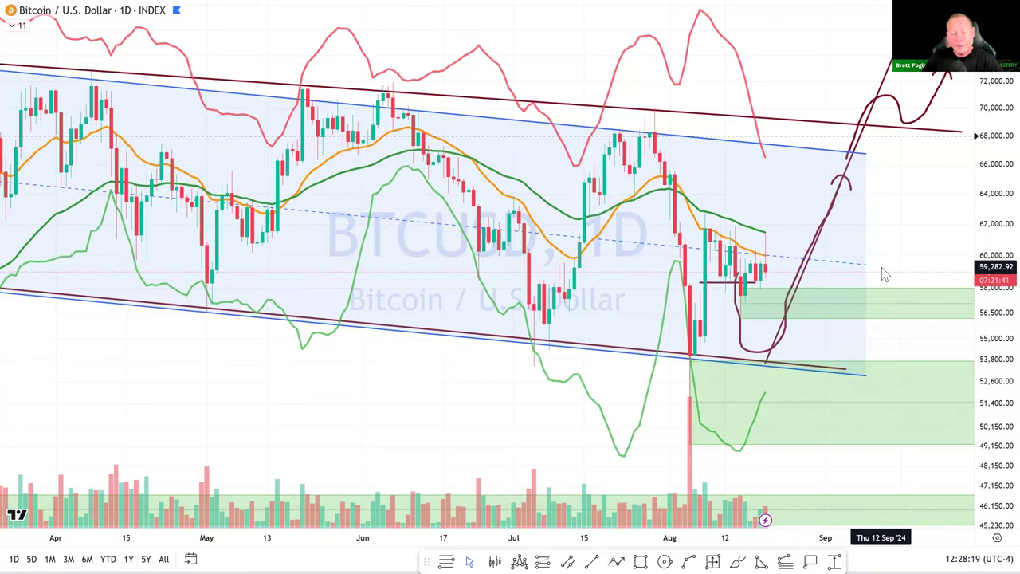
left_click_drag(998, 177, 998, 248)
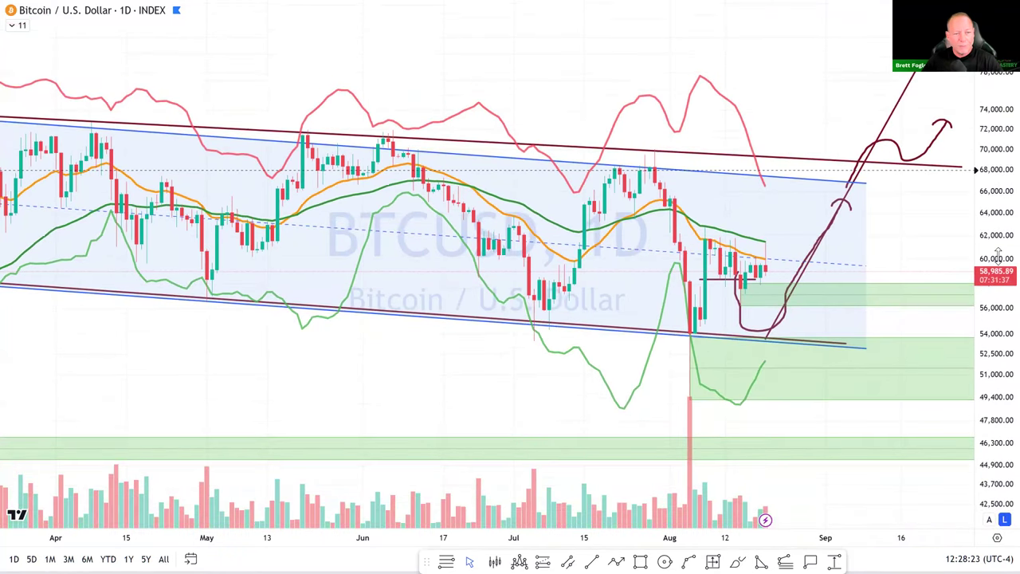
scroll(852, 347, "down", 3)
scroll(852, 347, "up", 3)
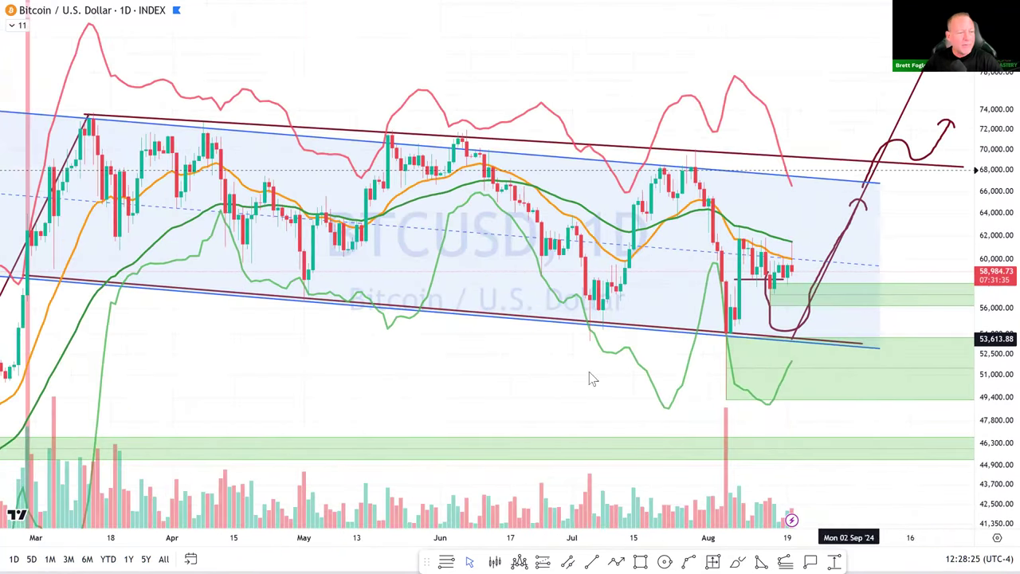
Step: Bring back the lower indicator panes, expand the collapsed Signal Line Pro pane and move it below the TSI Pro pane
double_click(581, 373)
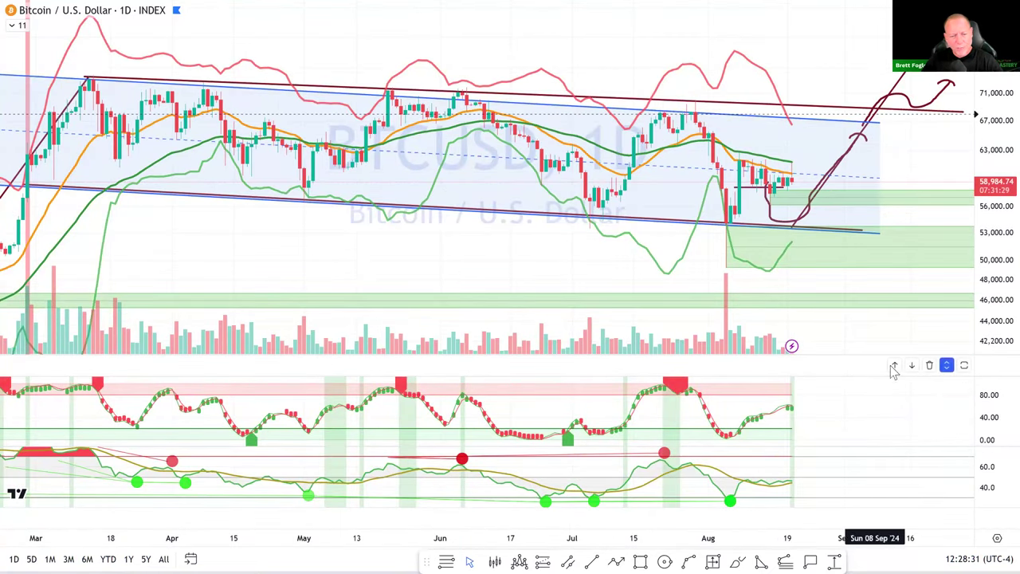
left_click(948, 367)
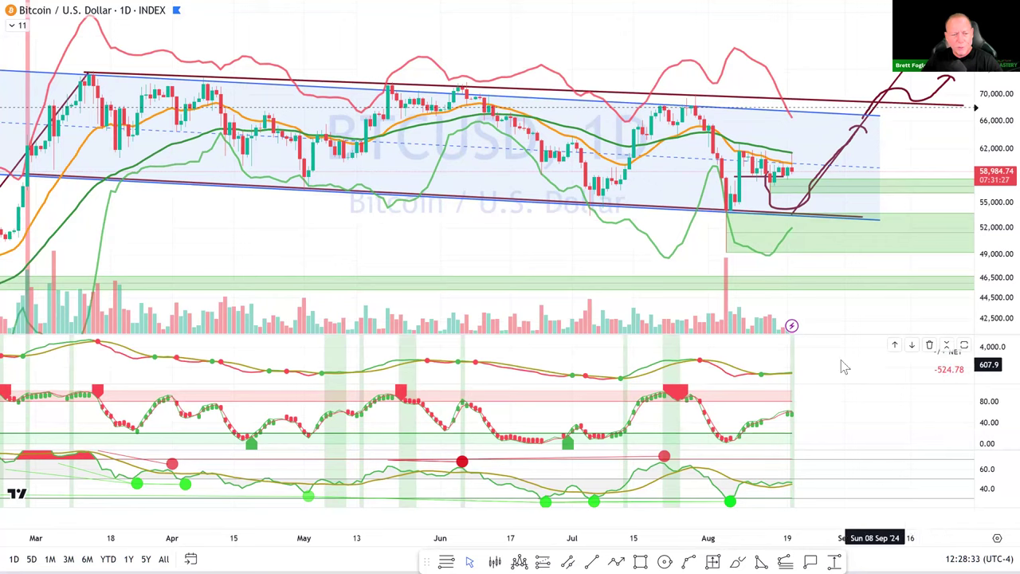
left_click(912, 348)
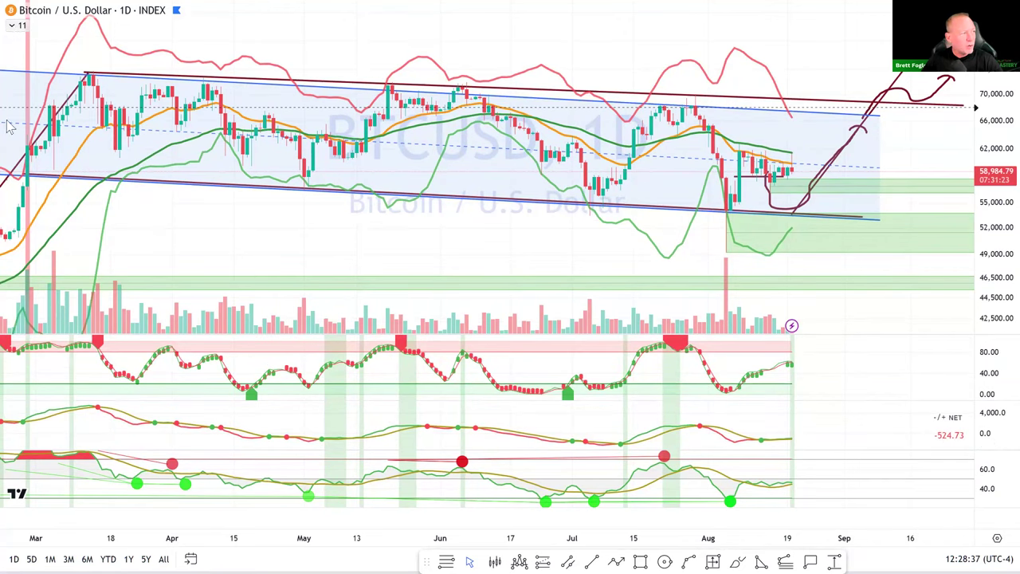
Step: Expand the indicator legend, switch ERI Pro and the EMA Ribbon on and off again, and collapse the legend
left_click(16, 26)
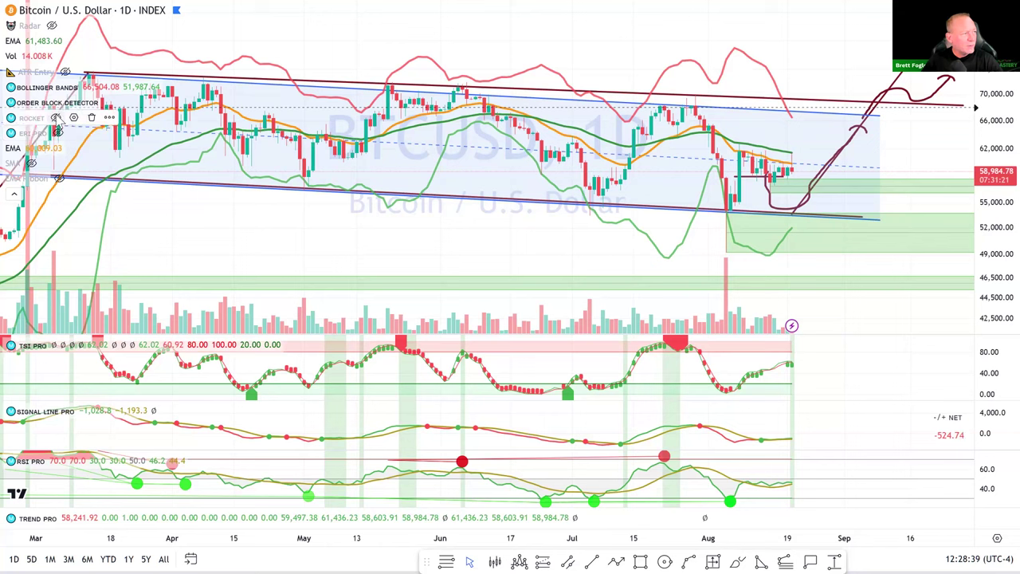
left_click(59, 134)
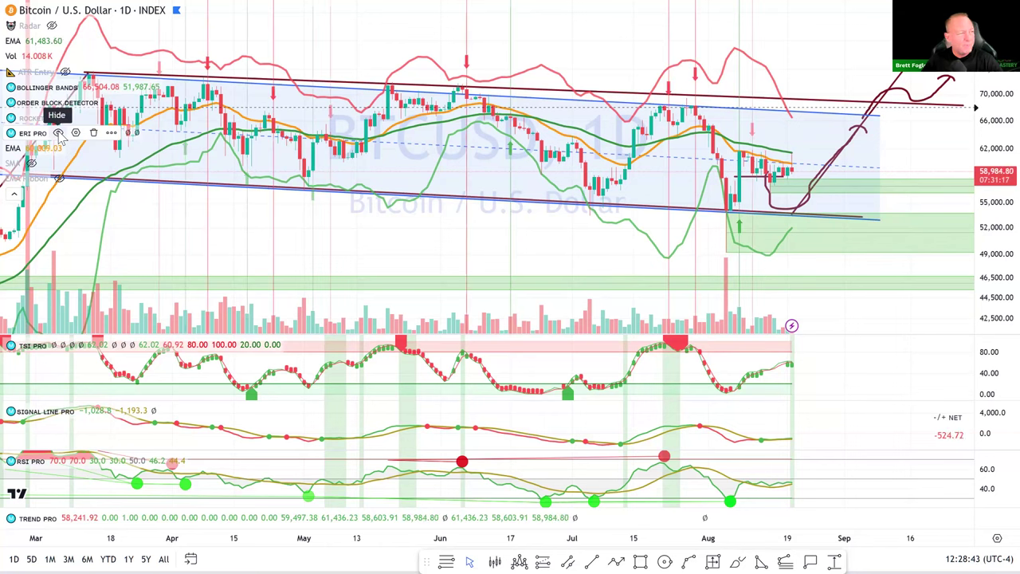
left_click(59, 133)
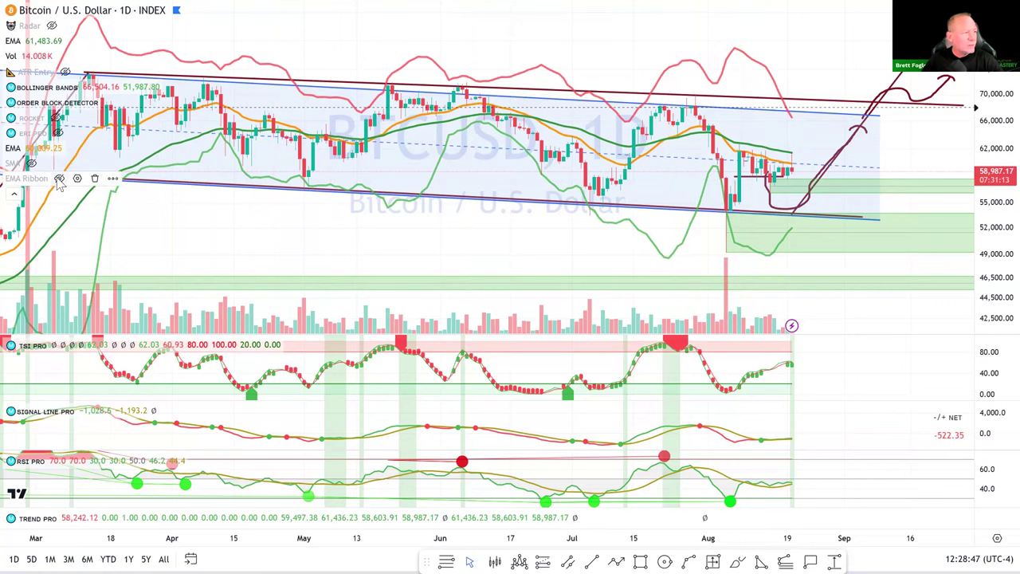
left_click(59, 178)
left_click(59, 178)
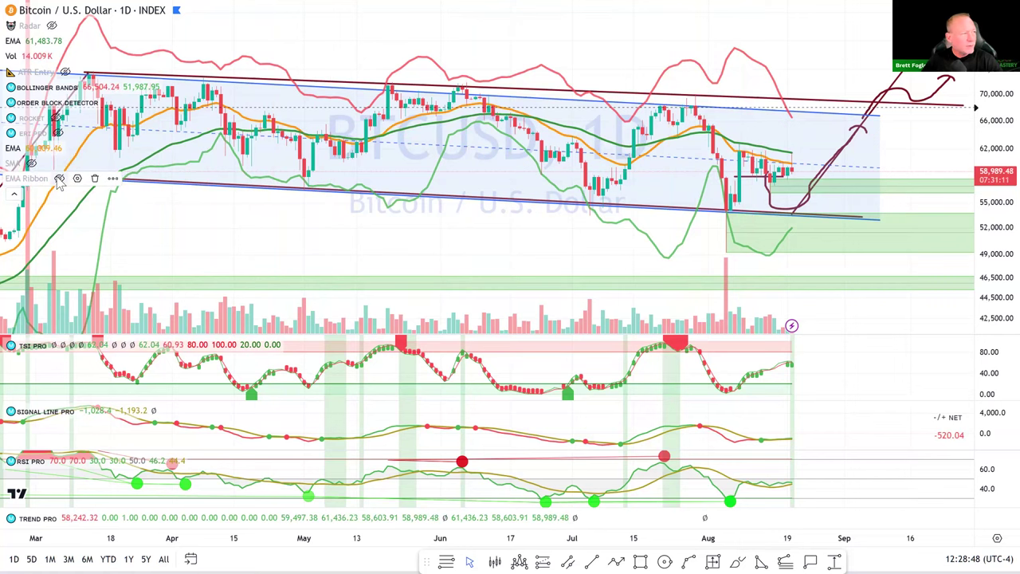
left_click(16, 195)
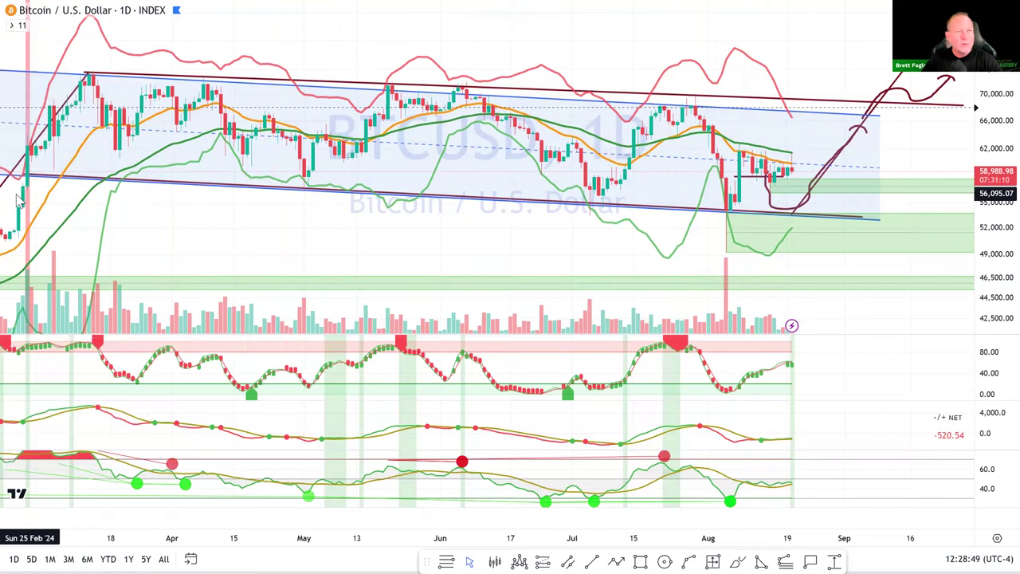
Step: Maximize the price pane to inspect the falling channel, restore the indicator panes and leave the full-screen view
double_click(497, 239)
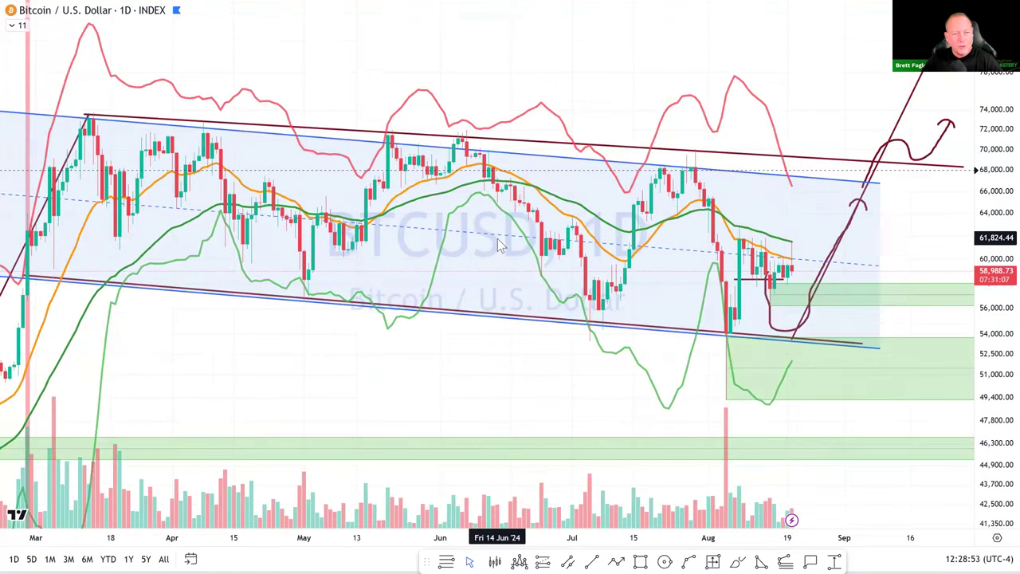
scroll(499, 240, "down", 2)
scroll(510, 263, "up", 2)
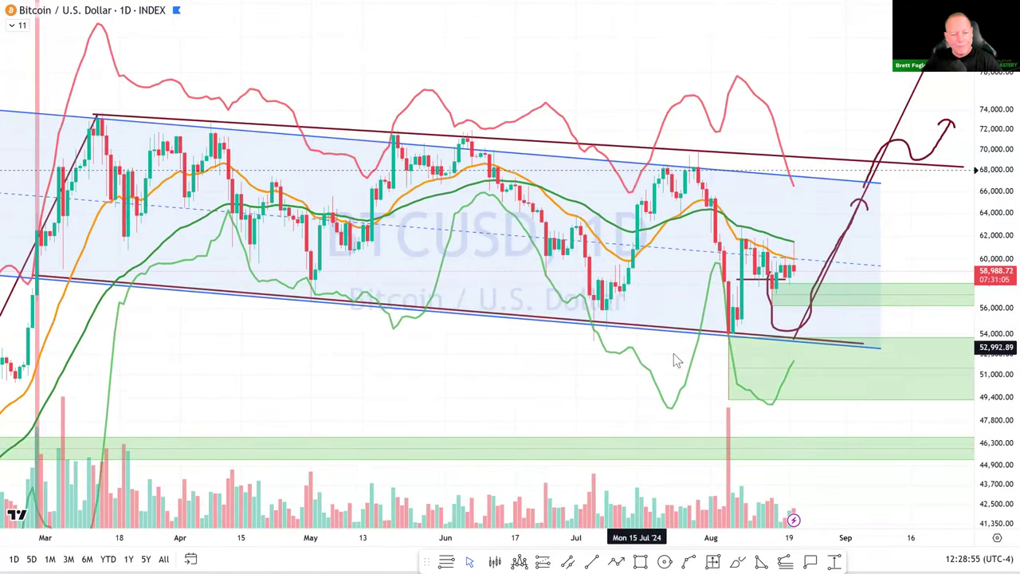
left_click_drag(480, 325, 416, 317)
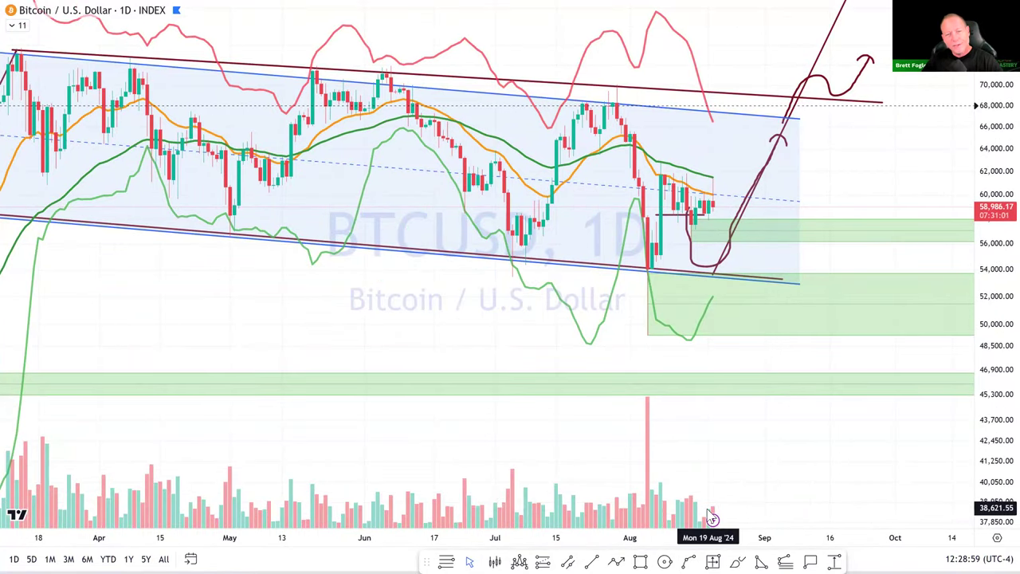
left_click_drag(551, 335, 656, 350)
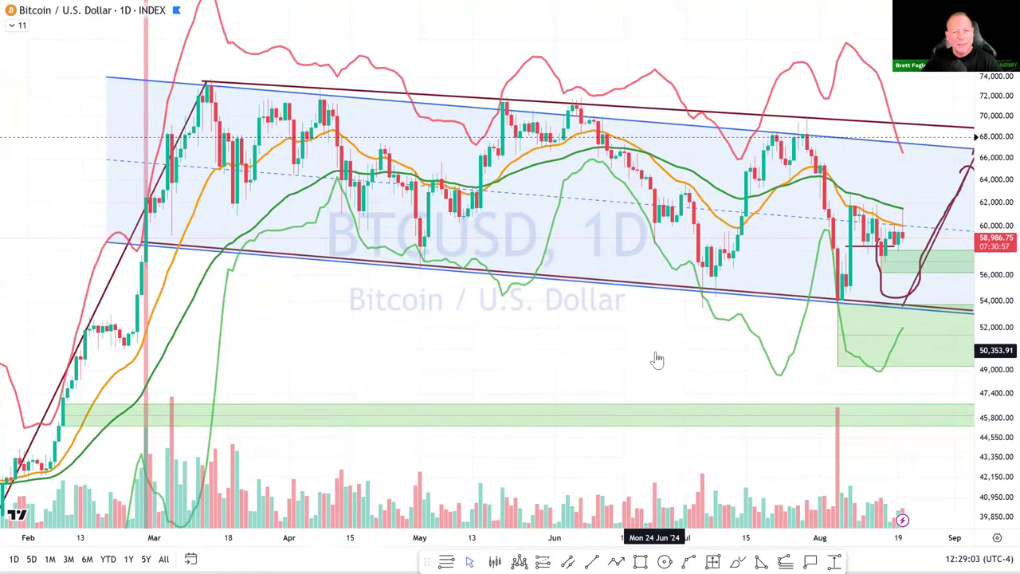
double_click(656, 358)
key("Escape")
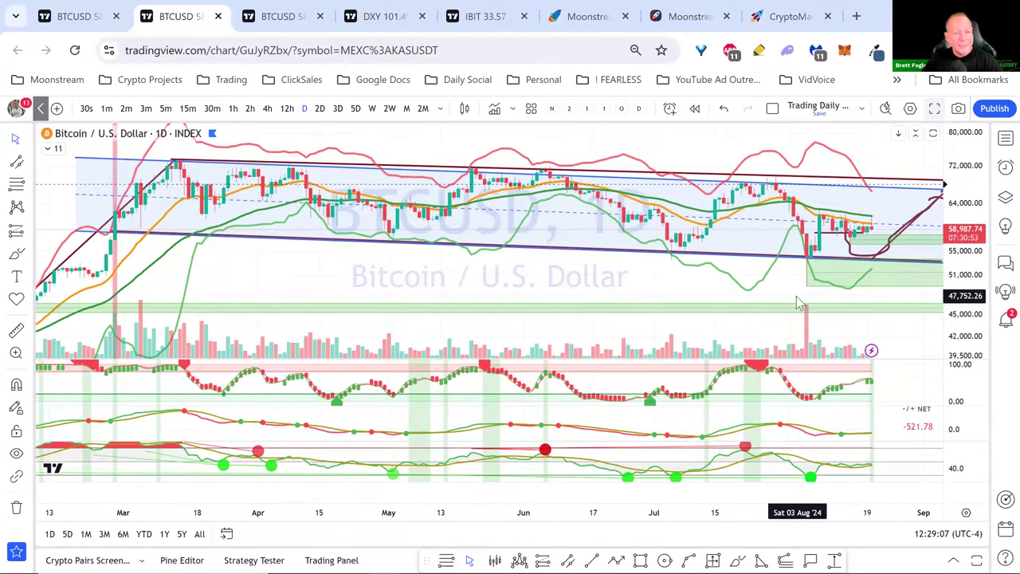
Step: Maximize the price pane, expand the indicator legend, and hide and show the Bollinger Bands again
double_click(776, 298)
left_click(49, 149)
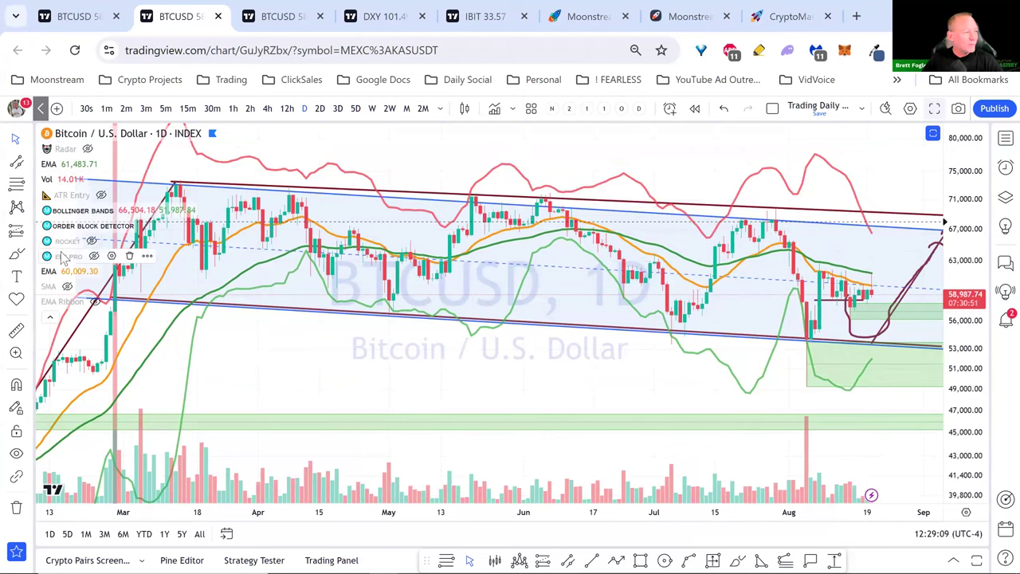
left_click(125, 210)
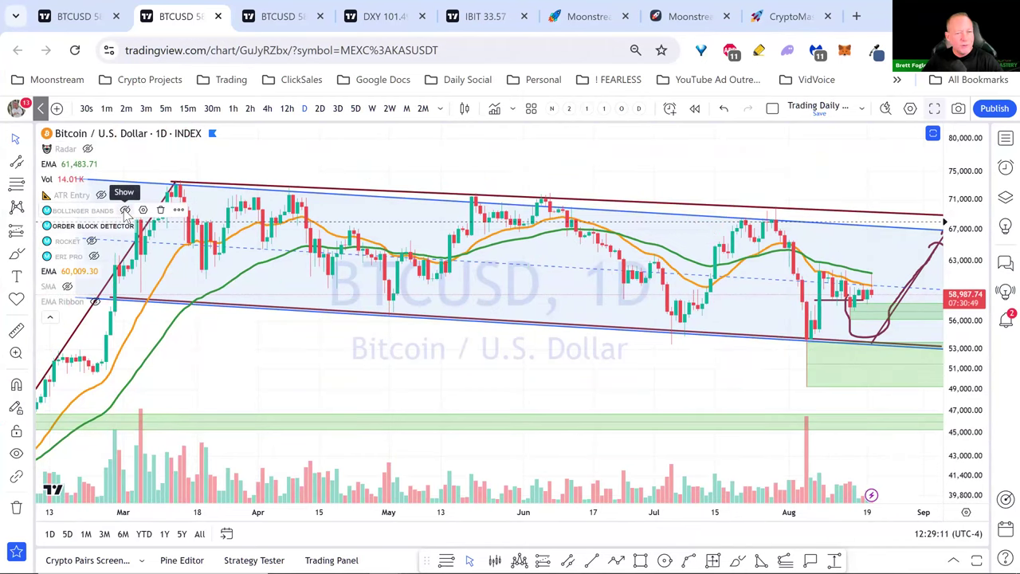
left_click(125, 210)
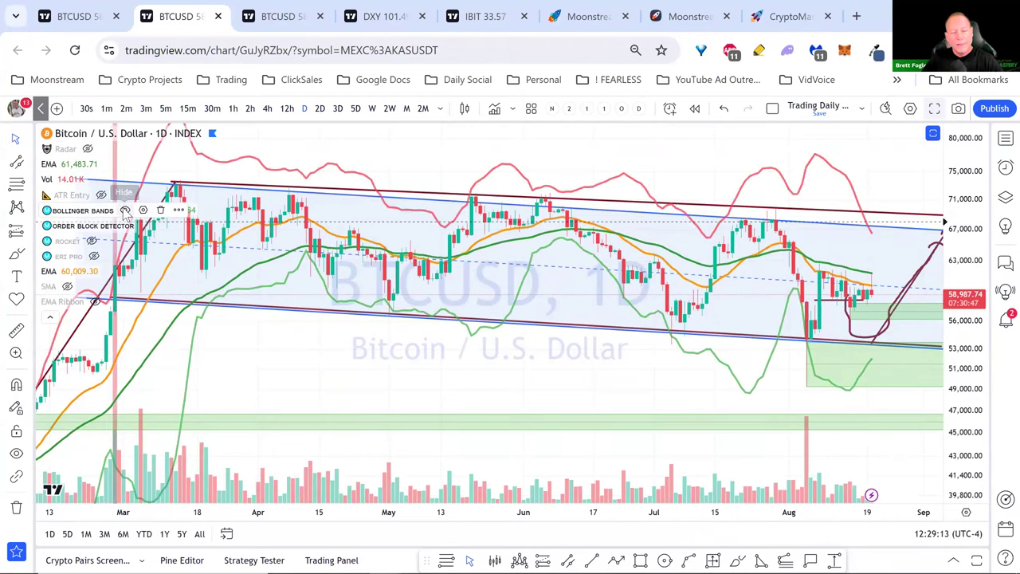
left_click(837, 175)
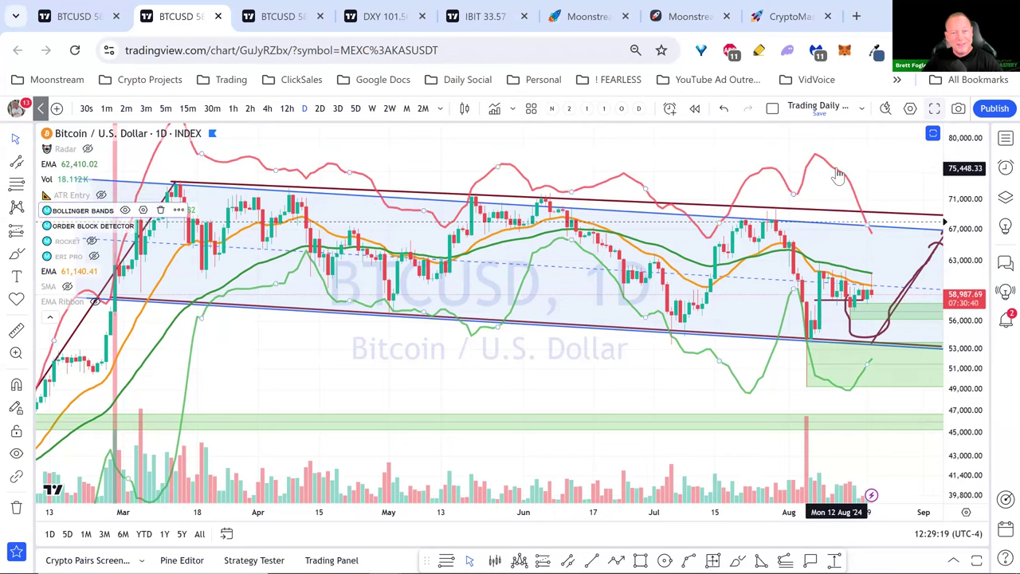
right_click(838, 175)
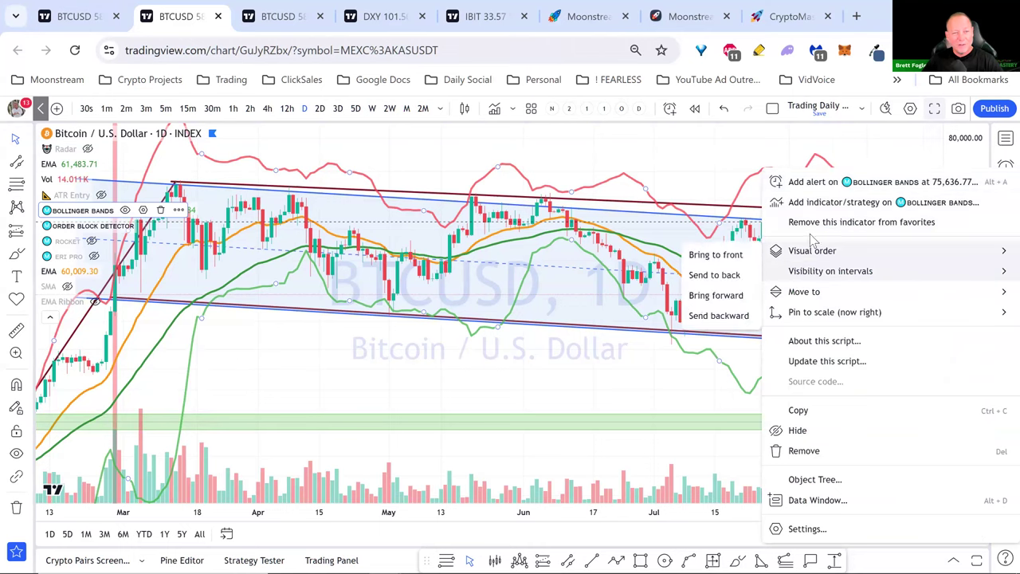
left_click(821, 204)
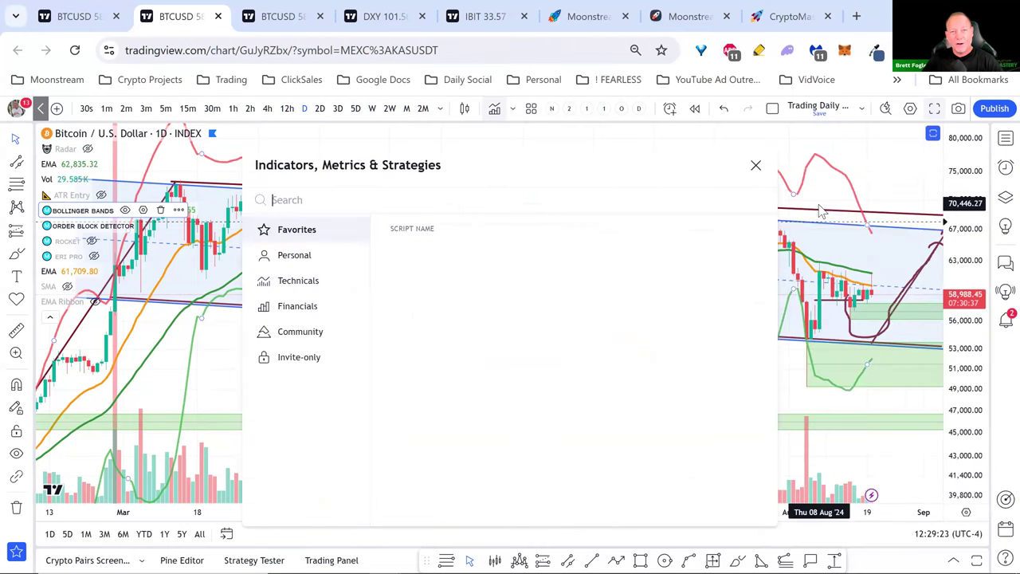
left_click(756, 166)
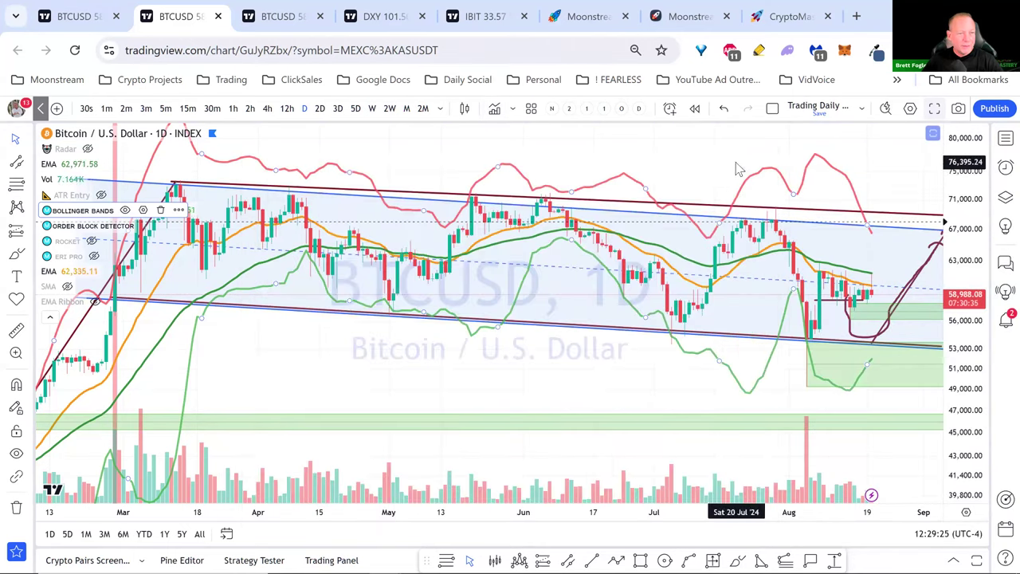
Step: Create a Bollinger Bands alert on BTCUSD with the condition Crossing Up, compared against the Bollinger Bands indicator
right_click(749, 188)
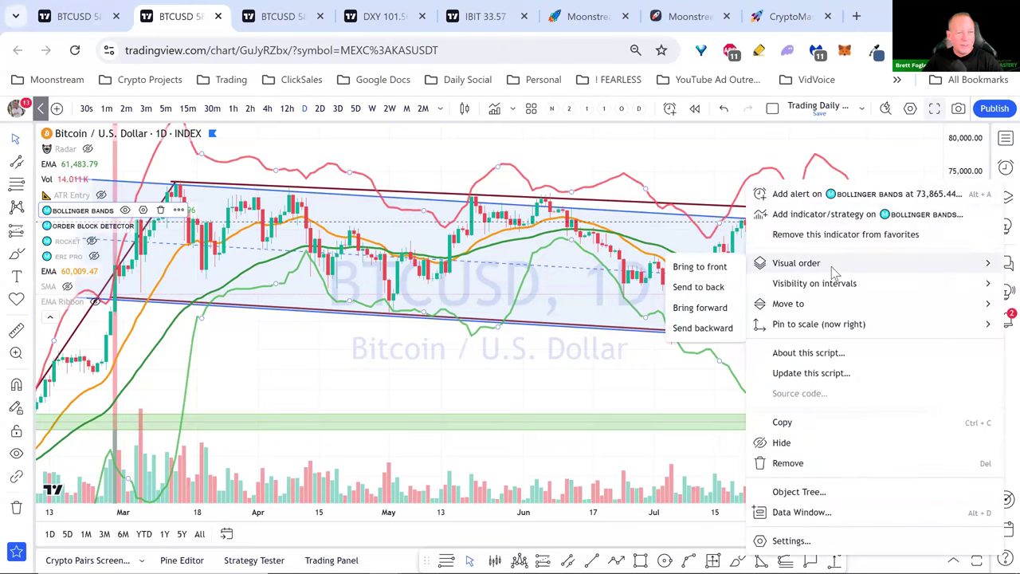
key("Escape")
key("alt+a")
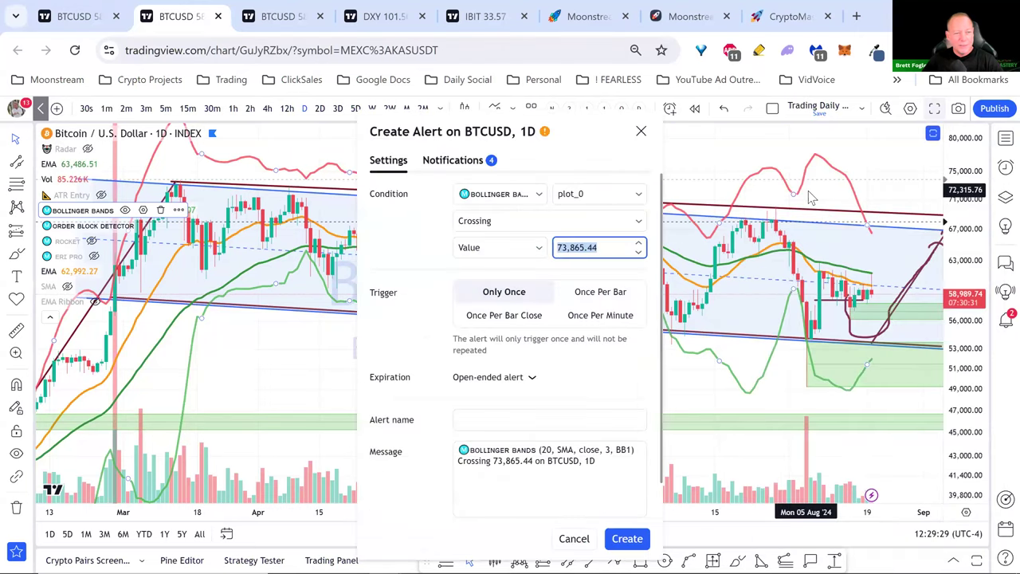
left_click(507, 222)
left_click(495, 264)
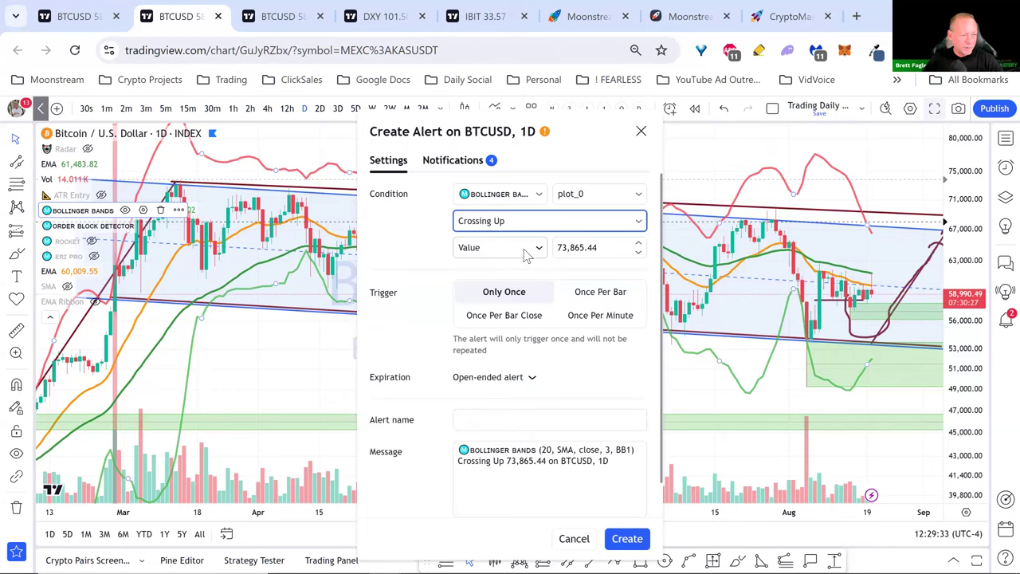
left_click(525, 252)
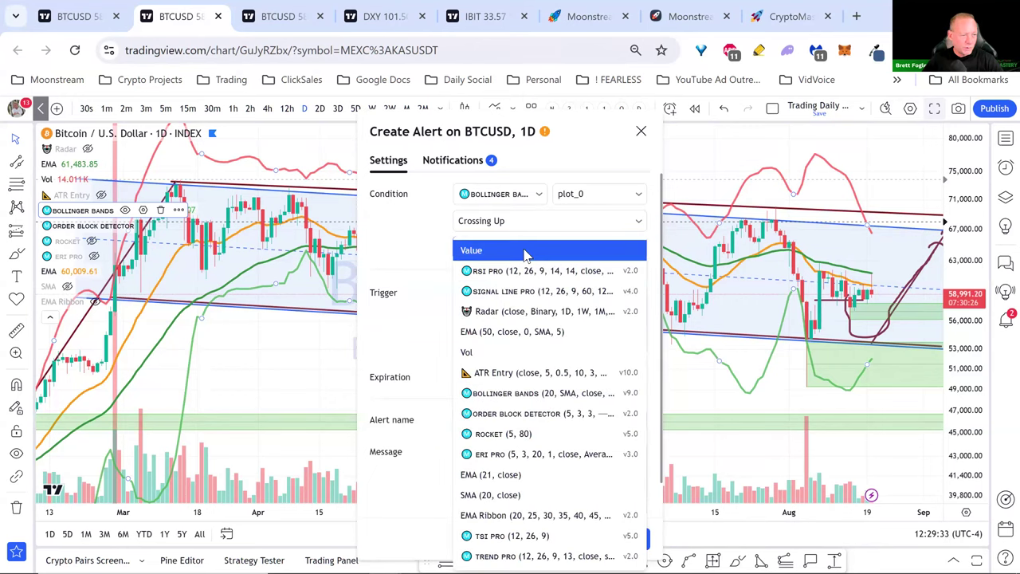
left_click(528, 394)
left_click(626, 537)
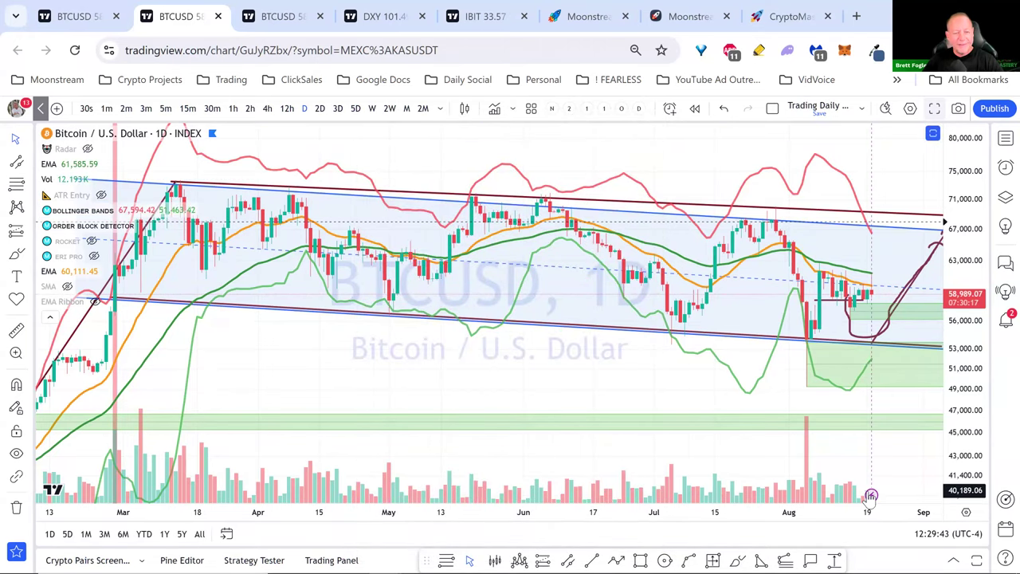
Step: Read the latest Bitcoin news headlines from the marker under the August candles and collapse the indicator legend
mouse_move(870, 496)
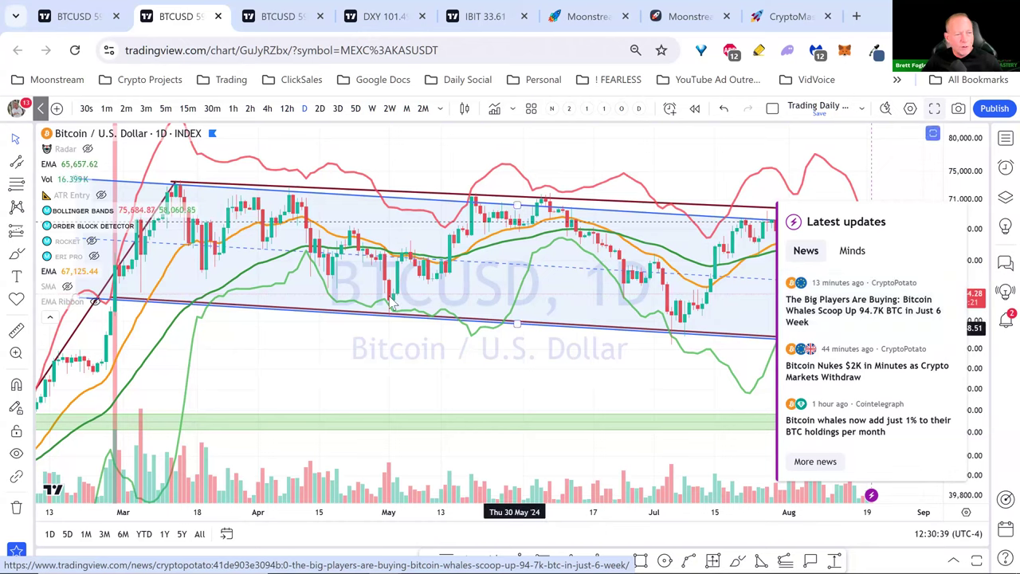
left_click(323, 365)
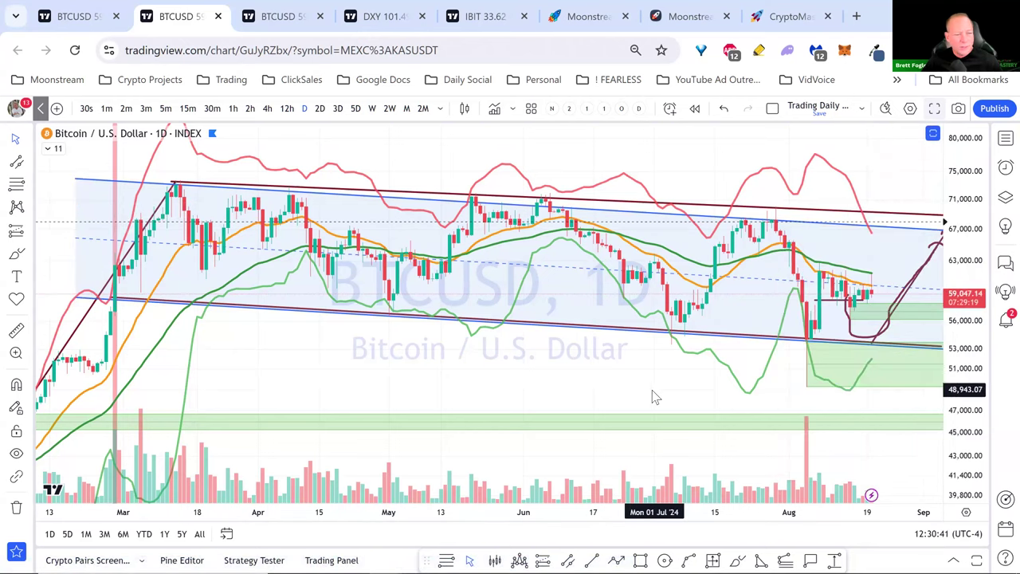
Step: Show the Bitcoin chart full screen and widen its time range back to the start of 2024
left_click(935, 108)
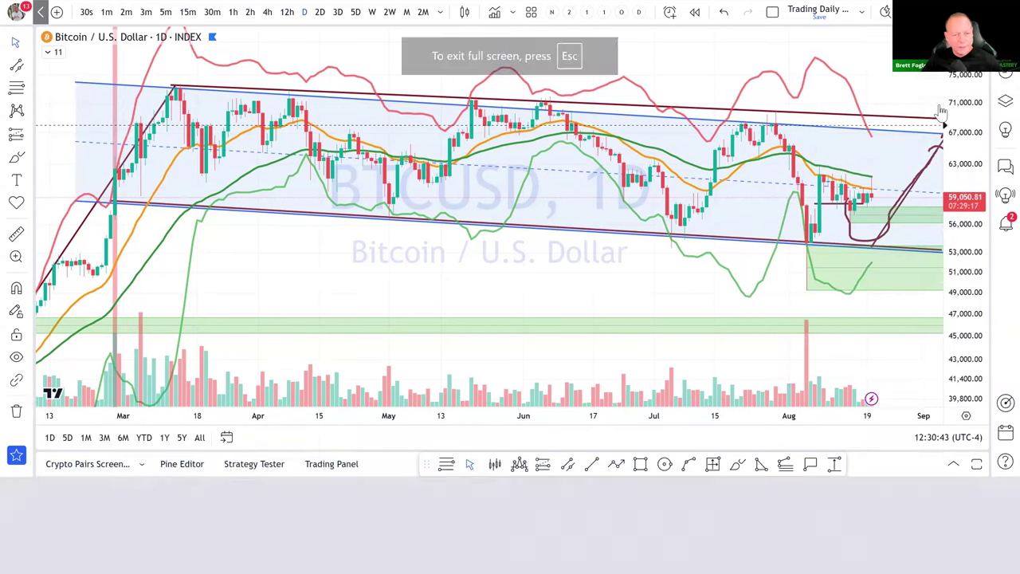
scroll(985, 95, "down", 3)
scroll(998, 213, "down", 5)
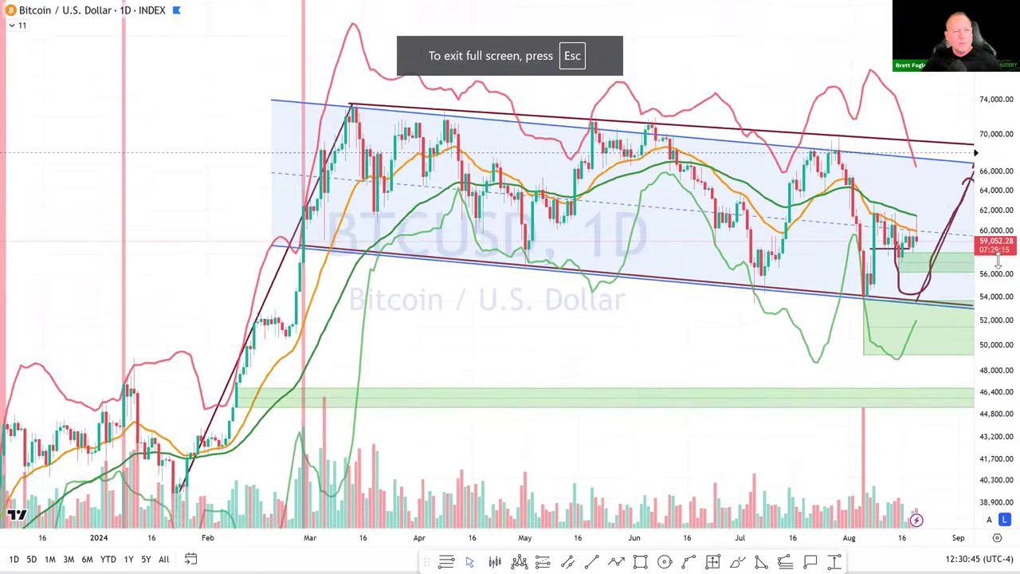
Step: Hide the Bollinger Bands on the Bitcoin chart and collapse the indicator legend again
left_click_drag(671, 325, 650, 309)
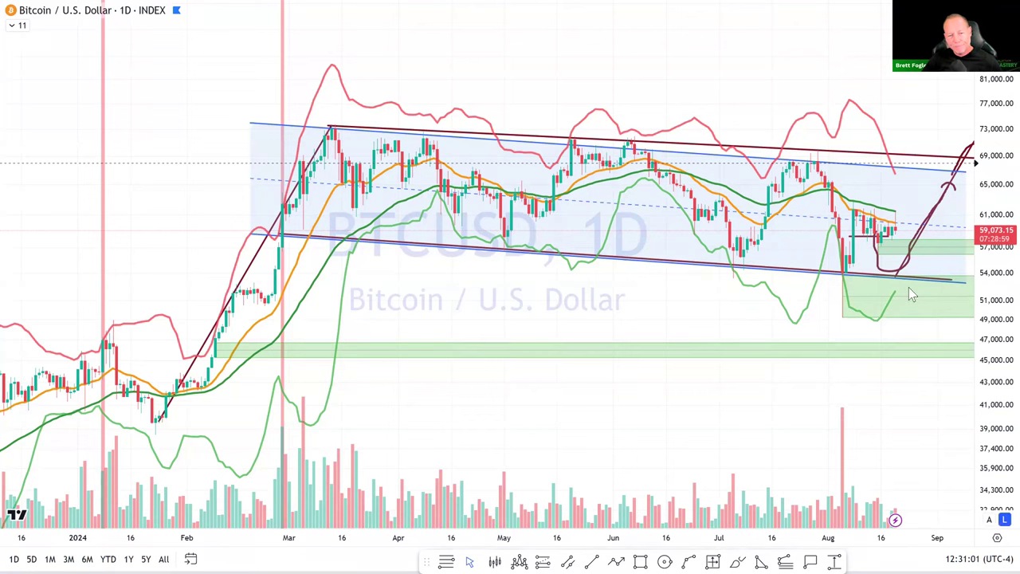
left_click_drag(712, 302, 637, 306)
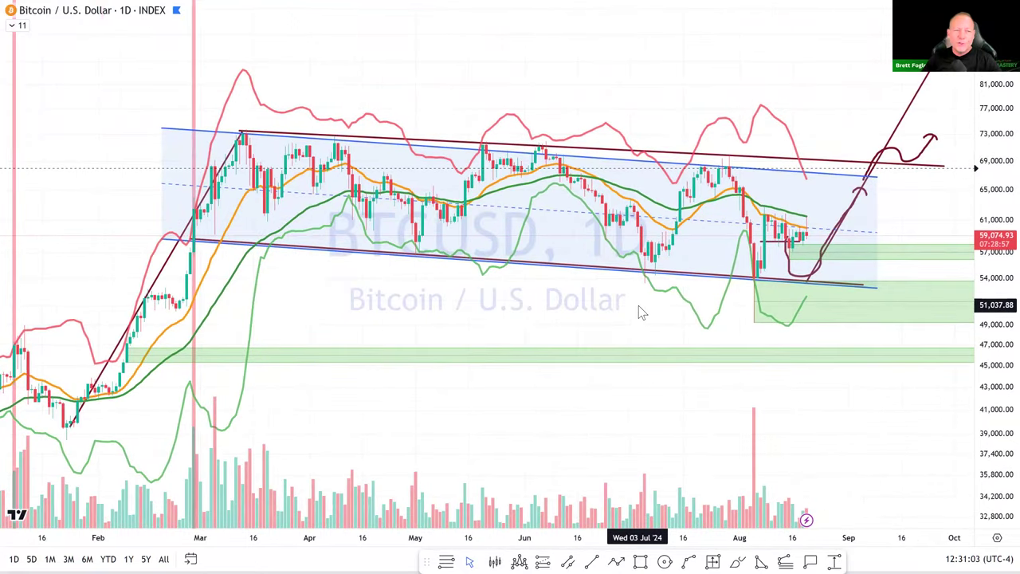
scroll(638, 306, "down", 1)
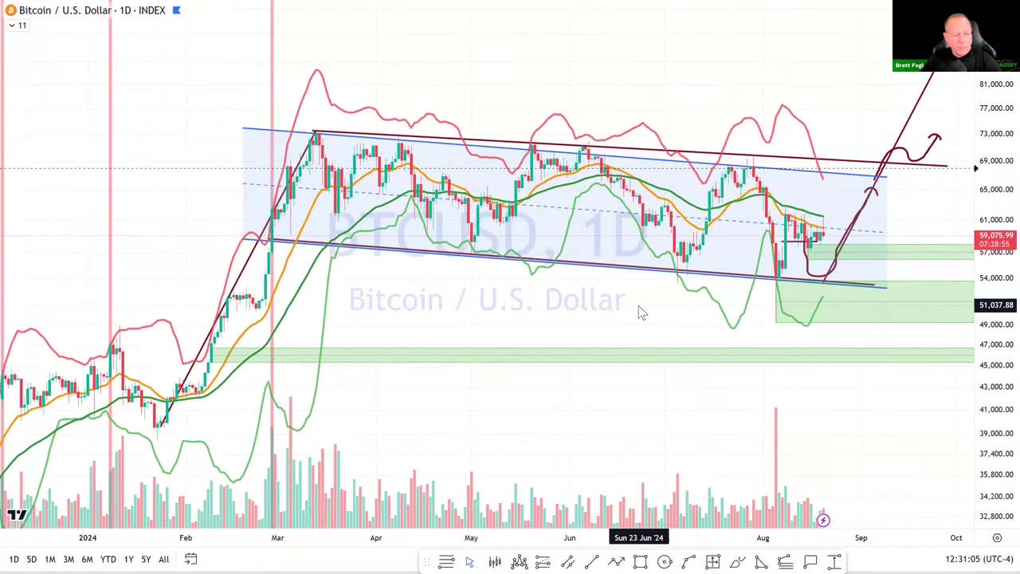
scroll(638, 306, "down", 2)
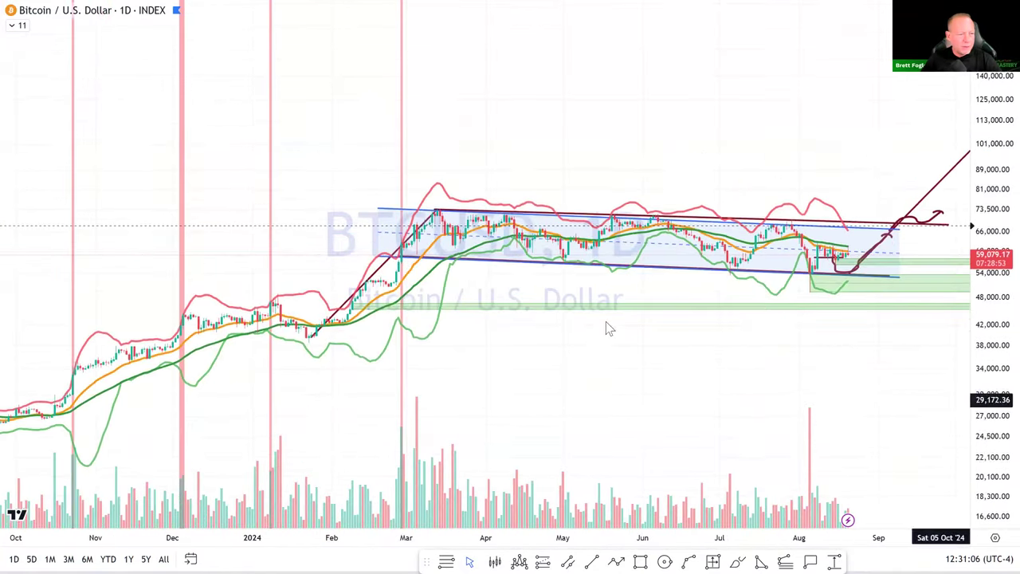
scroll(744, 292, "down", 5)
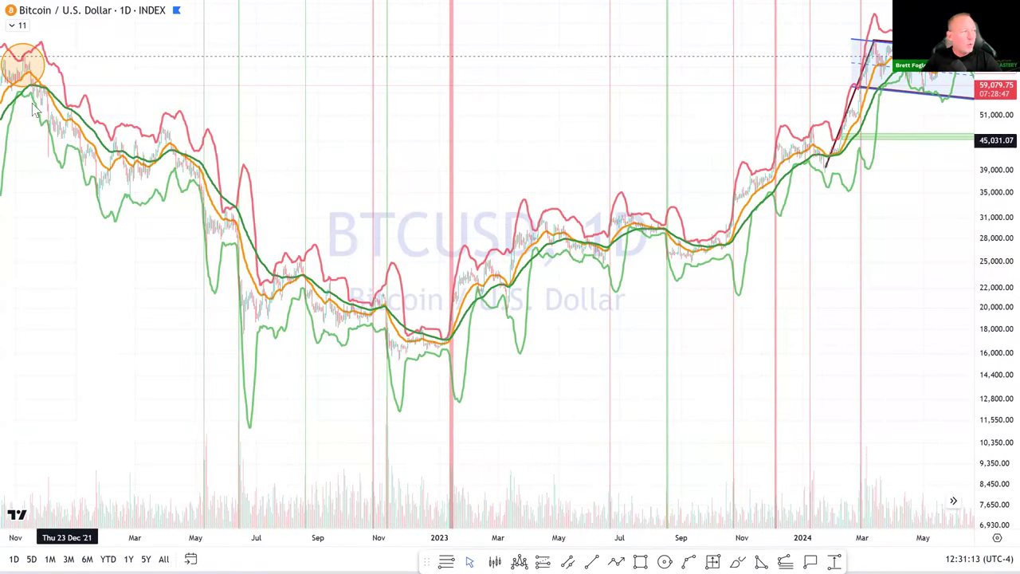
left_click(11, 25)
left_click(89, 87)
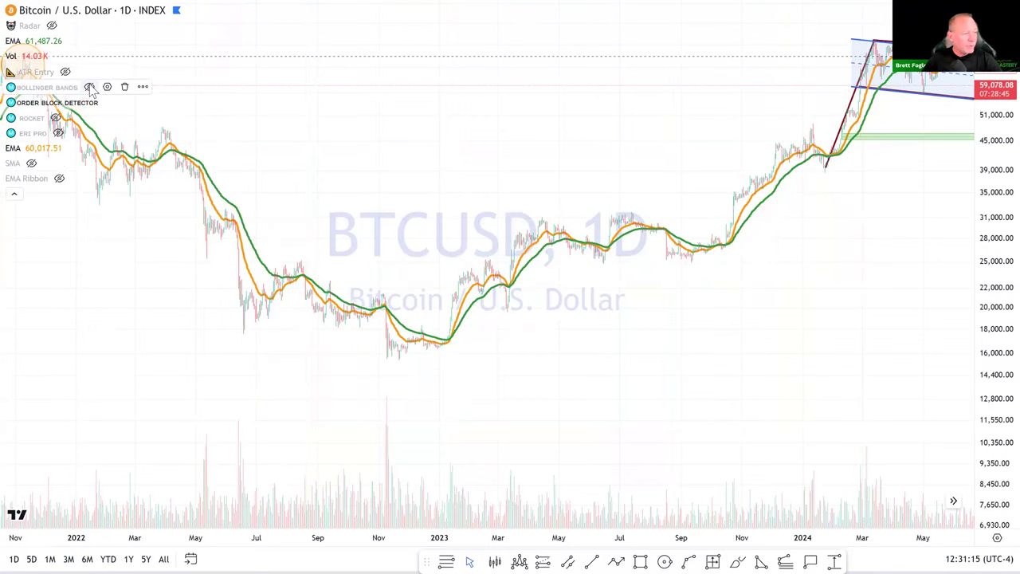
left_click(14, 193)
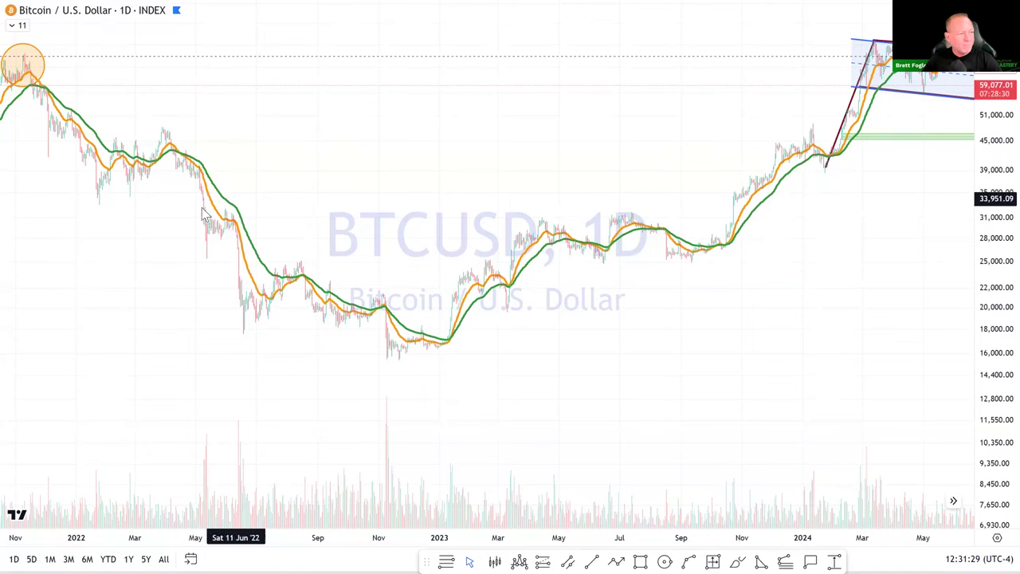
Step: Leave full screen and draw a rectangle over the November 2022 to February 2023 low, from about 15,724 to 18,194
left_click_drag(317, 194, 294, 254)
scroll(293, 256, "right", 3)
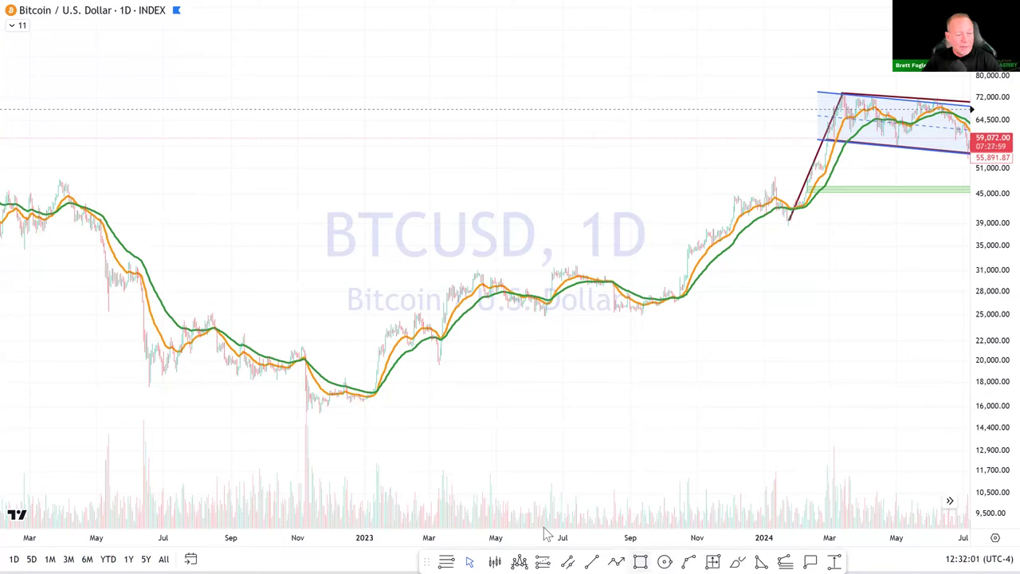
key("alt+shift+r")
left_click_drag(301, 380, 398, 409)
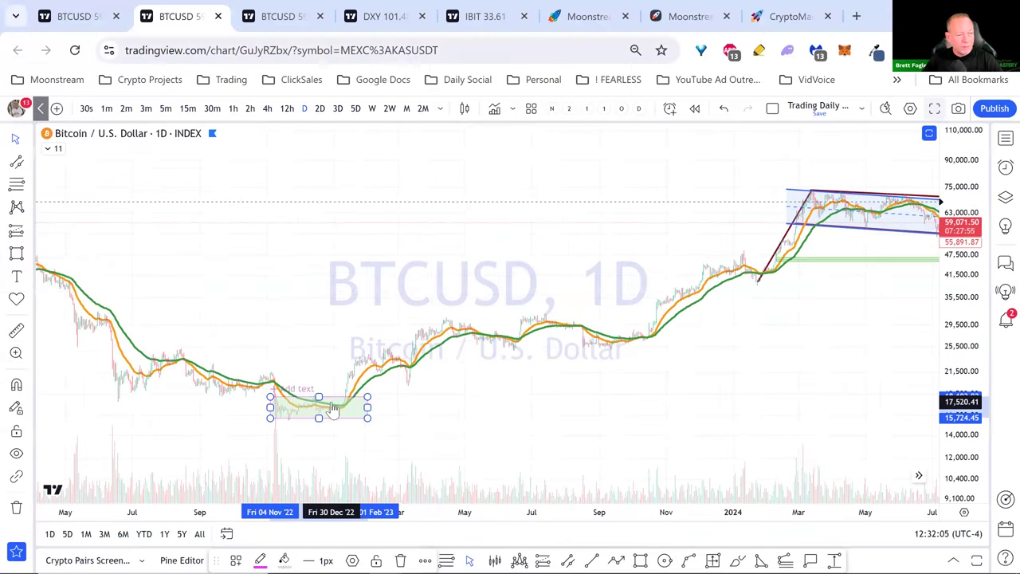
Step: Compare the 2024 channel with Bitcoin's price history since 2021 and read the latest Bitcoin news headlines
scroll(879, 353, "down", 3)
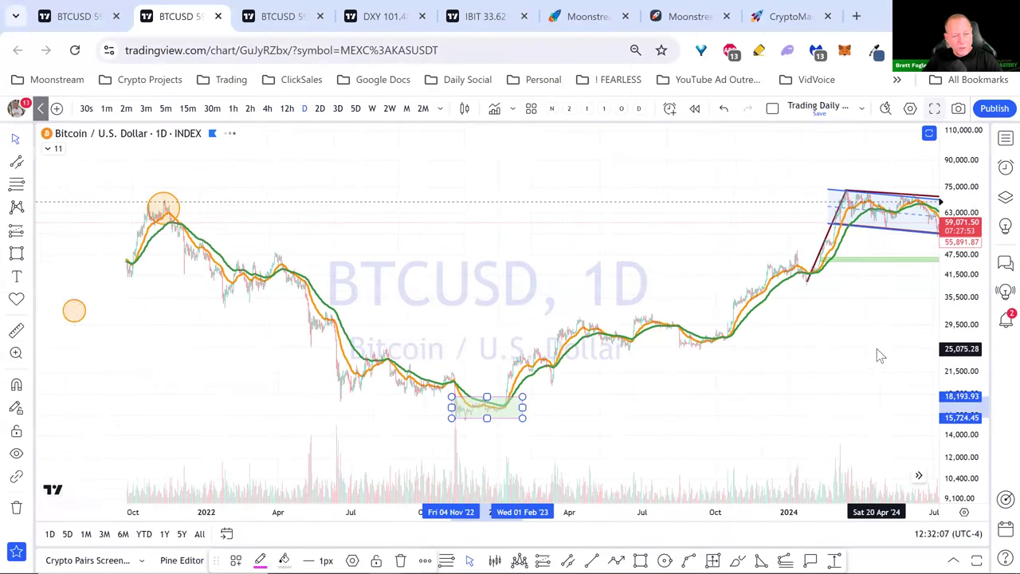
scroll(806, 356, "right", 6)
scroll(626, 371, "down", 5)
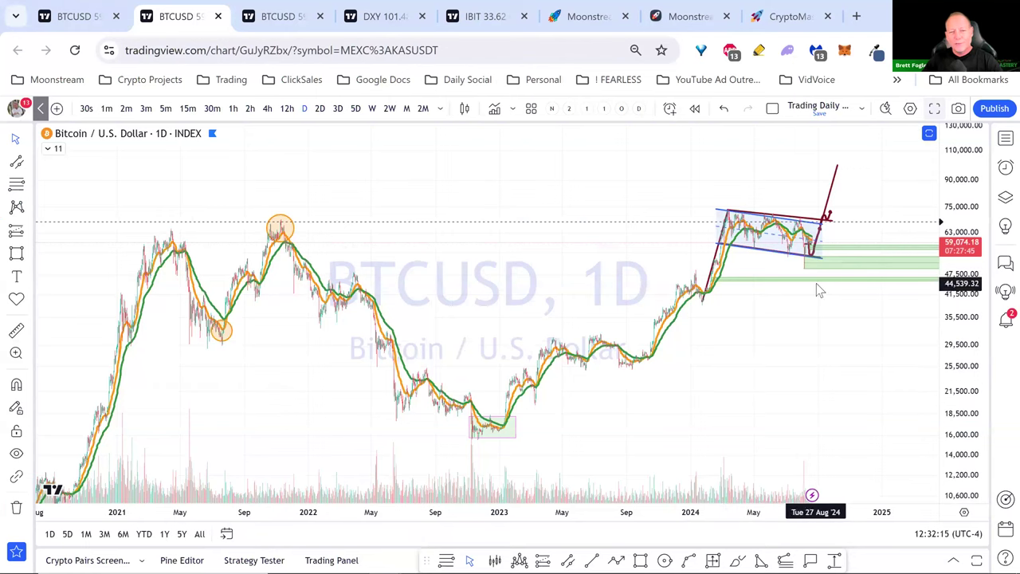
left_click(829, 227)
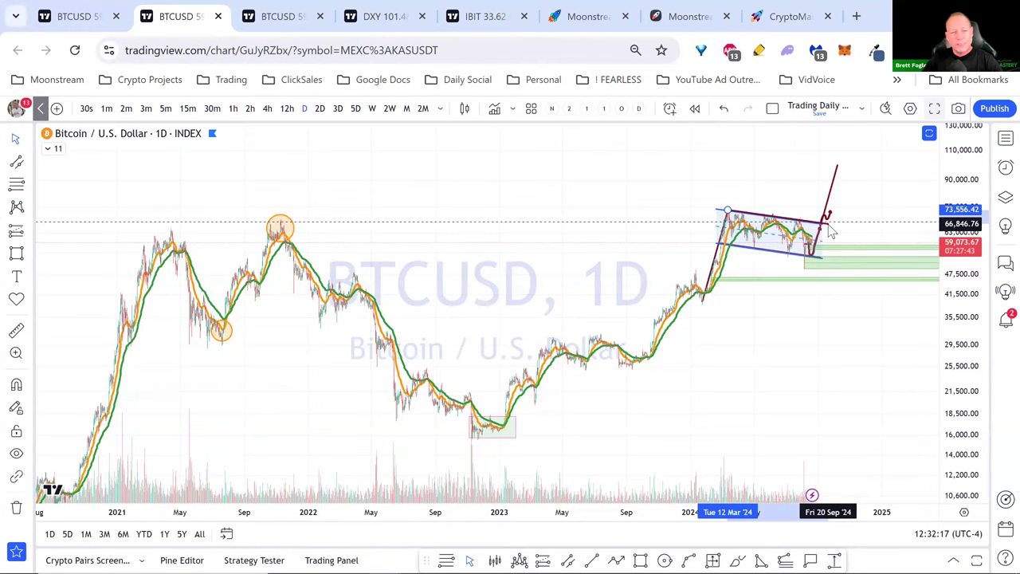
mouse_move(765, 349)
left_mouse_down()
mouse_move(719, 373)
mouse_move(733, 367)
left_mouse_up()
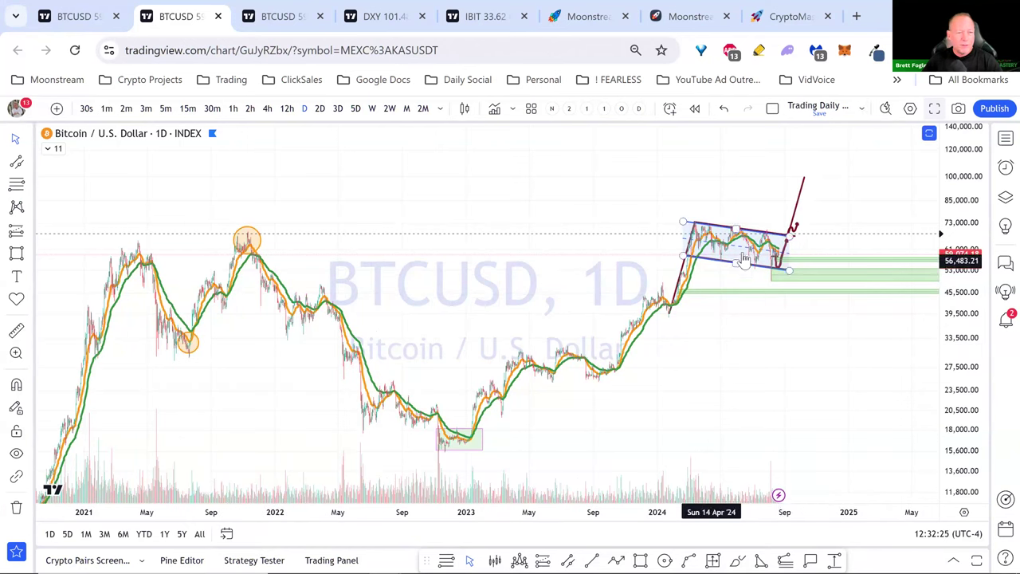
left_click(780, 495)
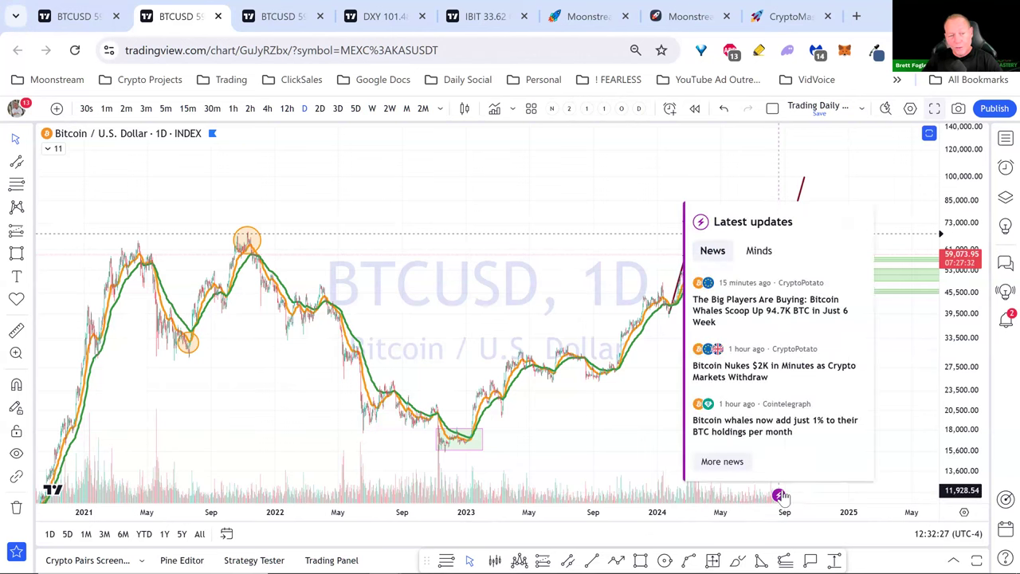
left_click(892, 196)
Step: Draw a rectangle zone above the channel from 22 Jan 2024 to 9 Feb 2025, between about 73,056 and 77,721
scroll(799, 383, "up", 5)
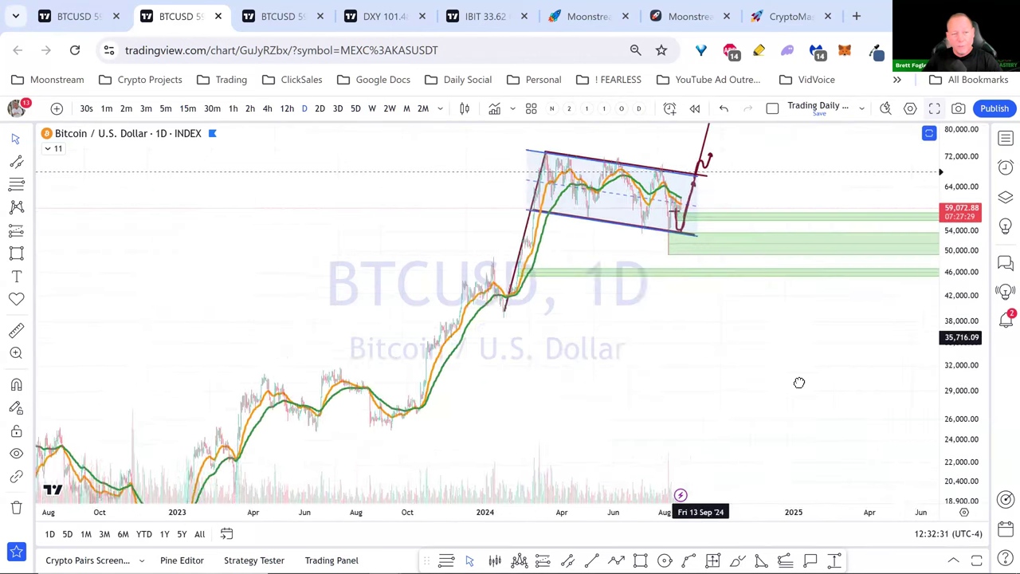
left_click_drag(799, 383, 902, 374)
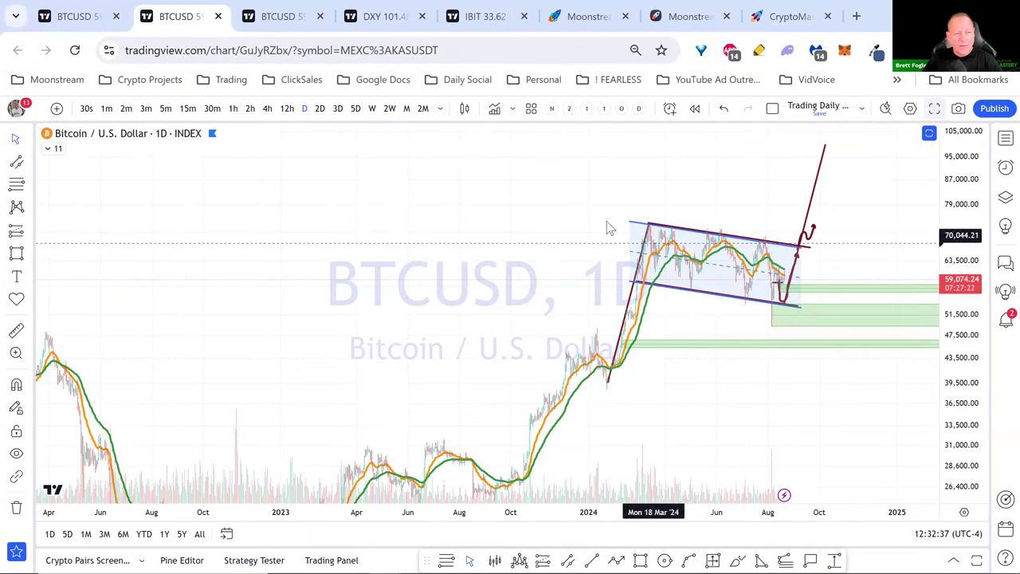
left_click(665, 231)
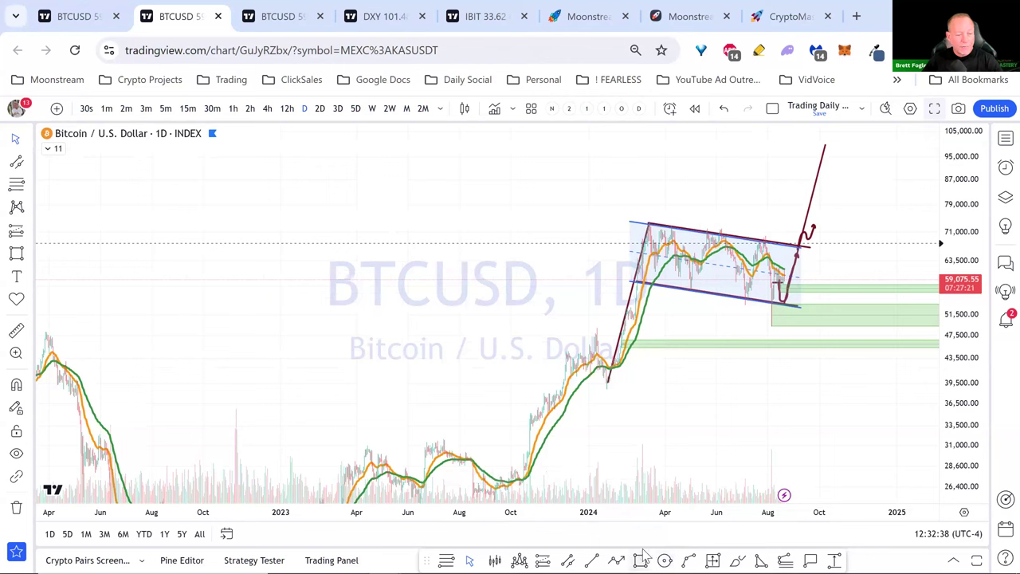
left_click(654, 210)
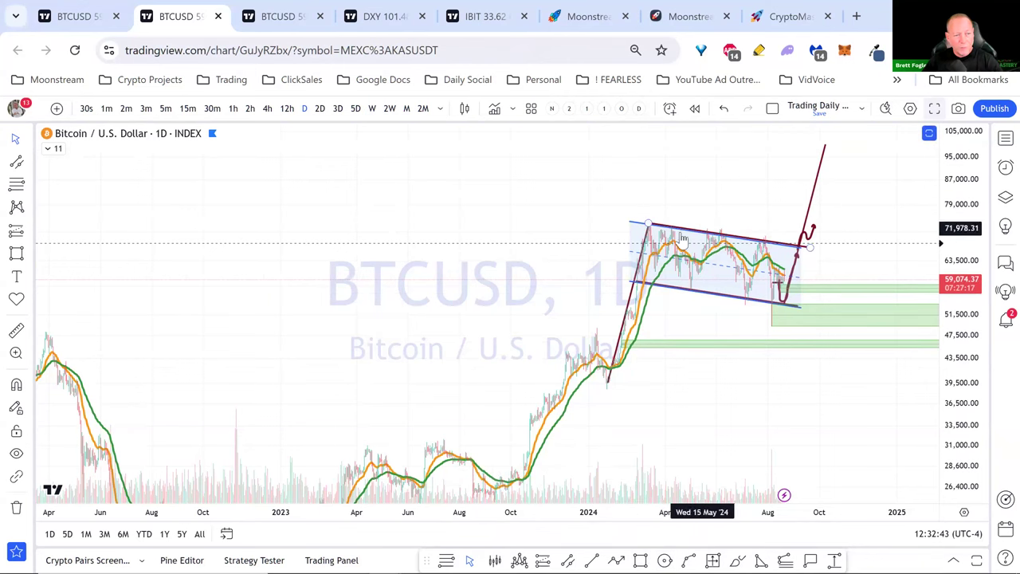
left_click(639, 560)
left_click_drag(606, 209, 930, 224)
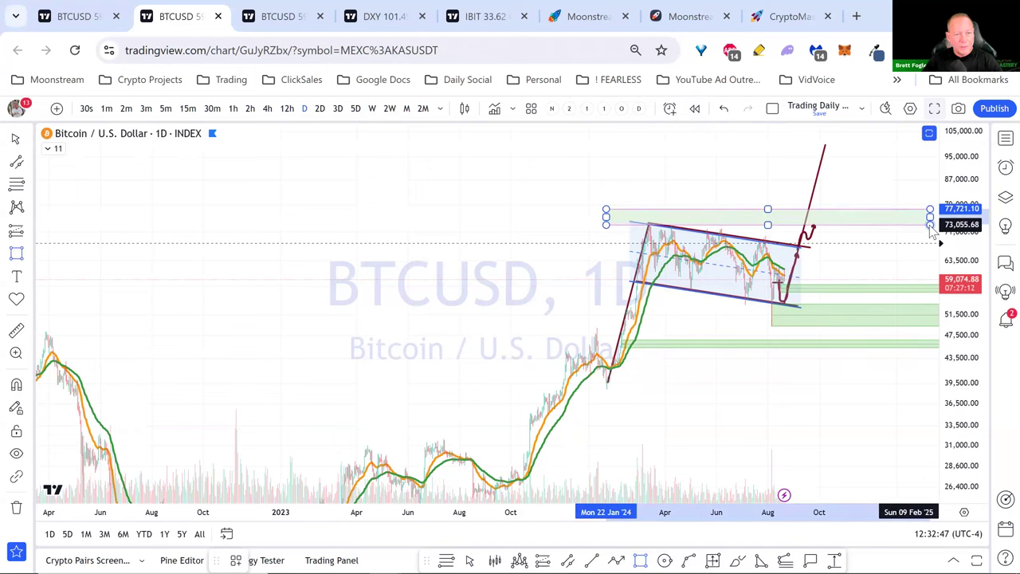
left_click(866, 231)
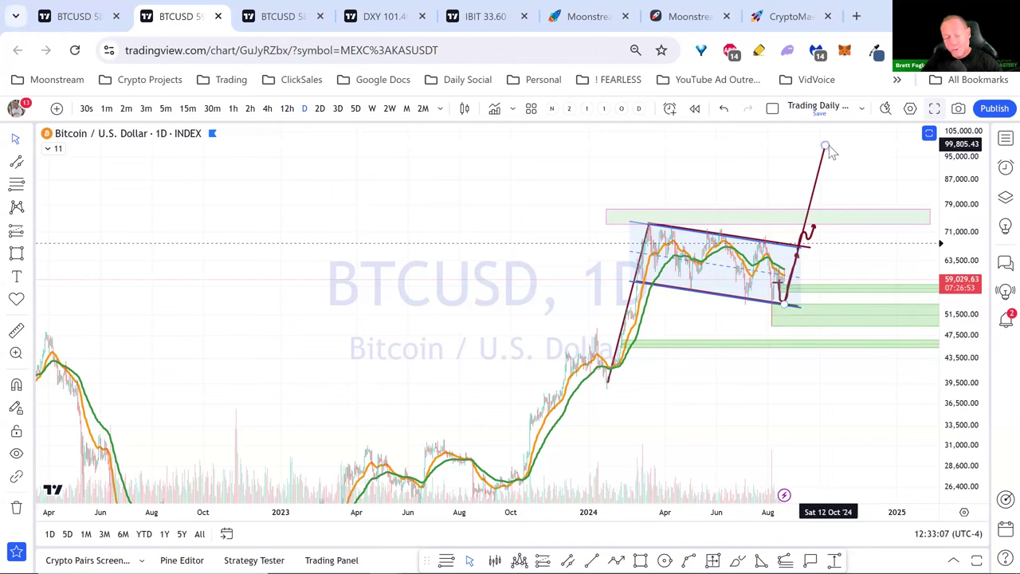
scroll(829, 150, "up", 3)
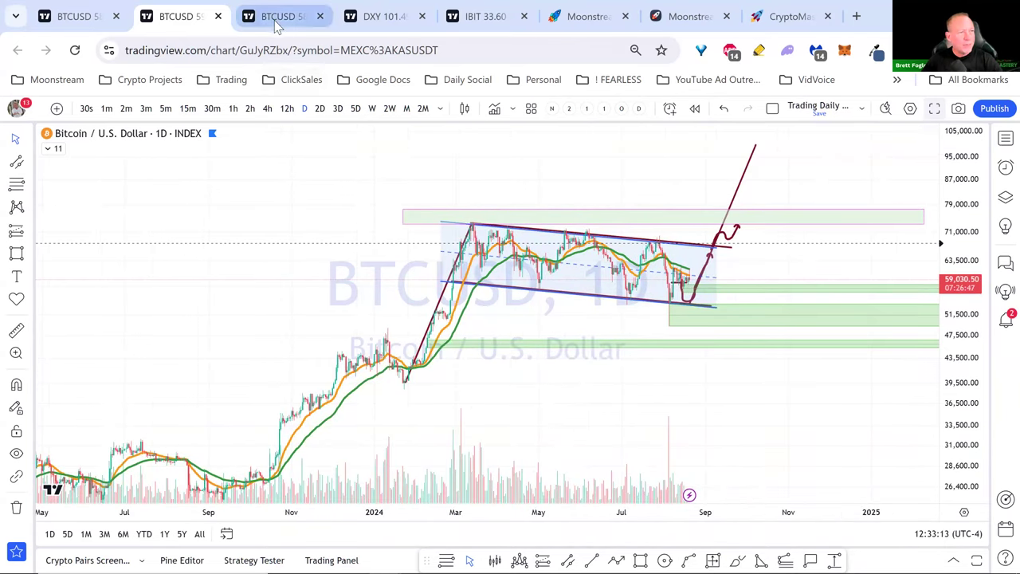
Step: Look through the Moonstream homepage and the M3 Crypto training page, including the chatroom, members area and bonuses
left_click(560, 24)
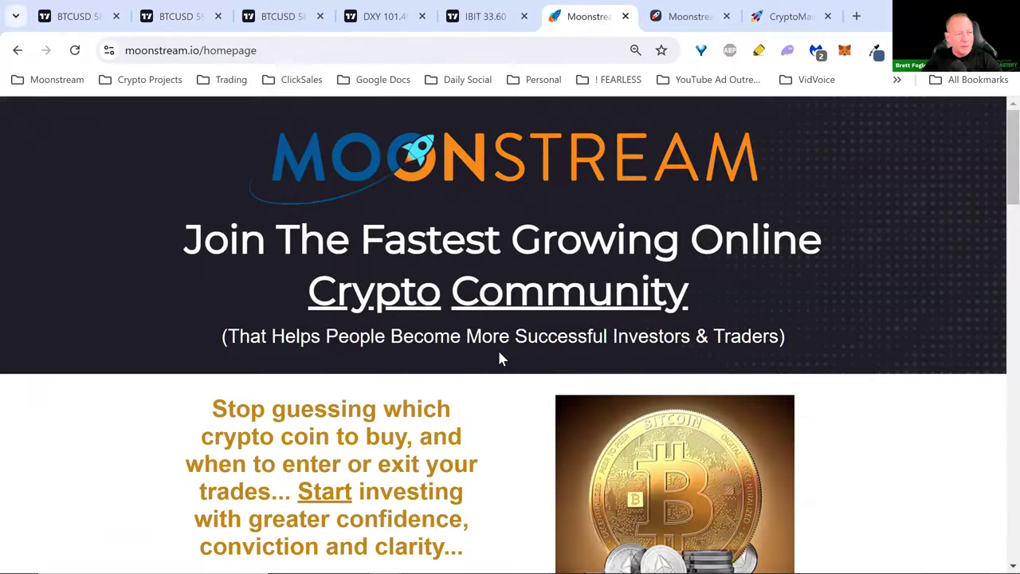
scroll(500, 359, "down", 10)
scroll(293, 415, "up", 3)
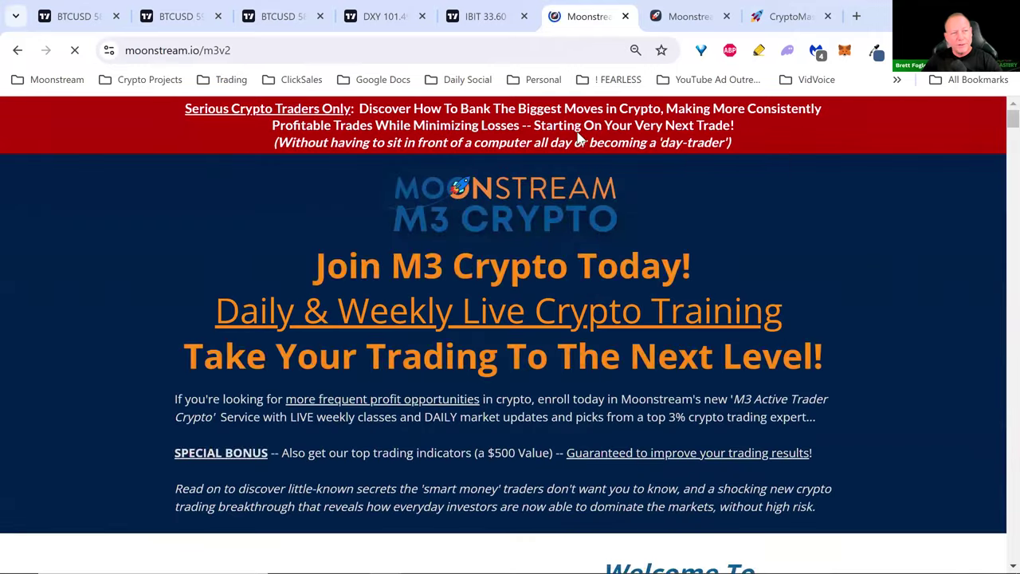
scroll(646, 426, "down", 20)
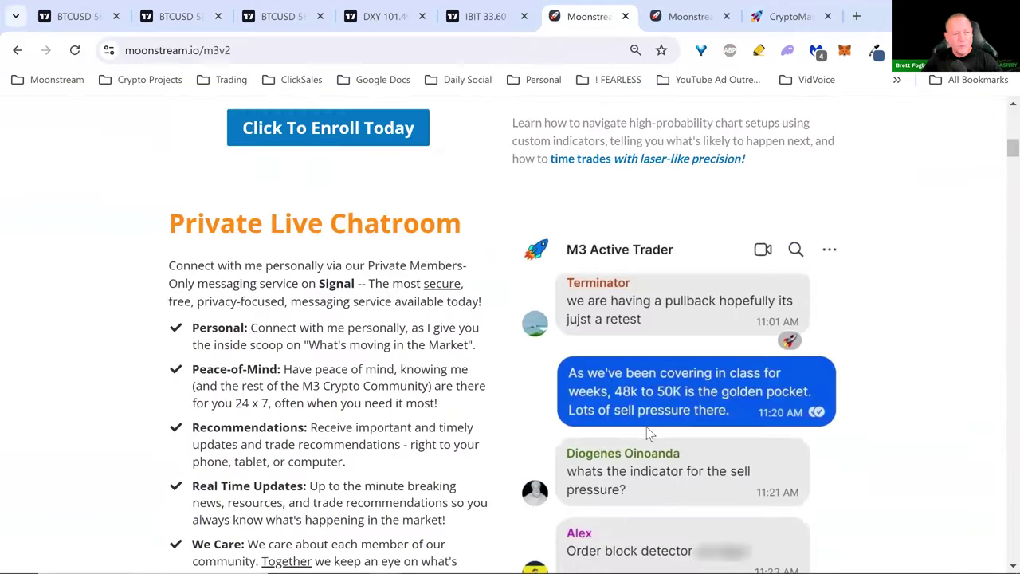
scroll(646, 428, "down", 20)
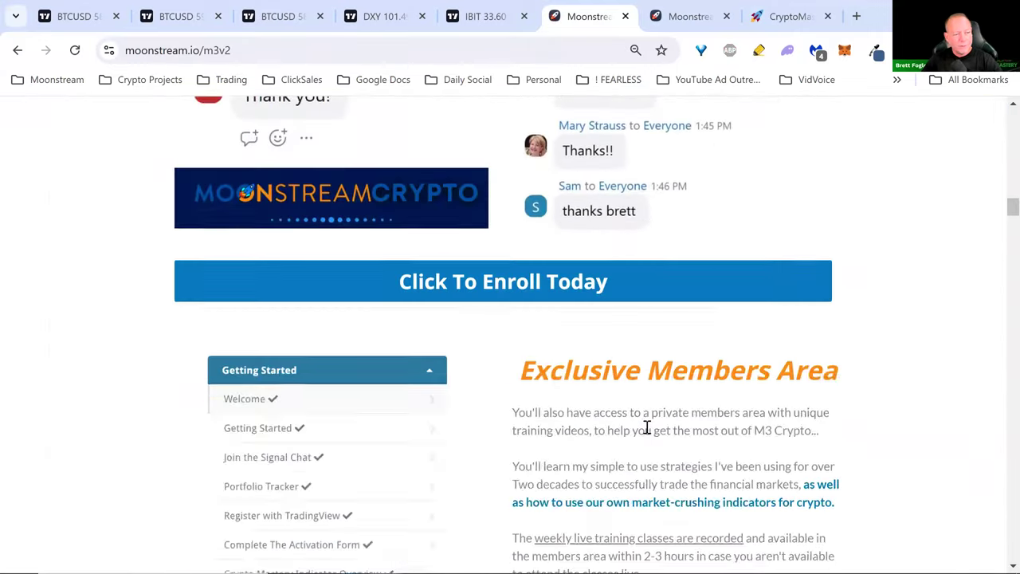
scroll(646, 427, "down", 15)
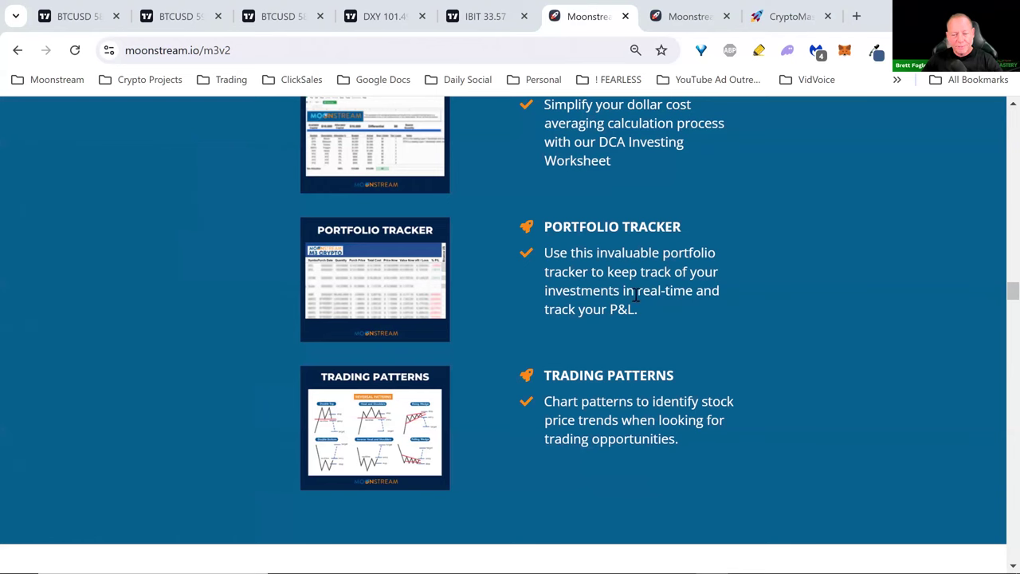
scroll(592, 216, "up", 7)
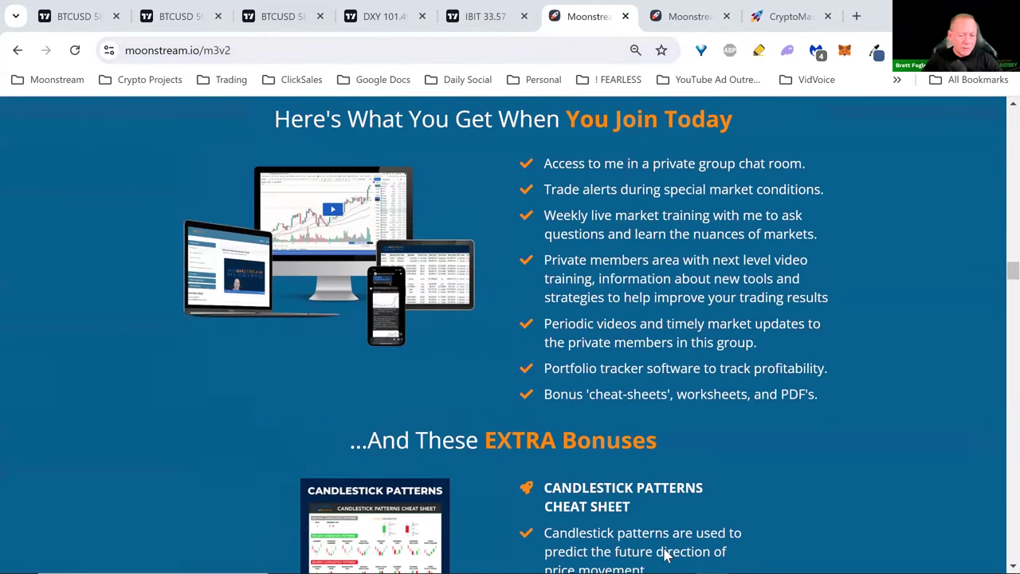
Step: Return to the Bitcoin chart, show the watchlist and switch the chart to SOLUSD
left_click(174, 19)
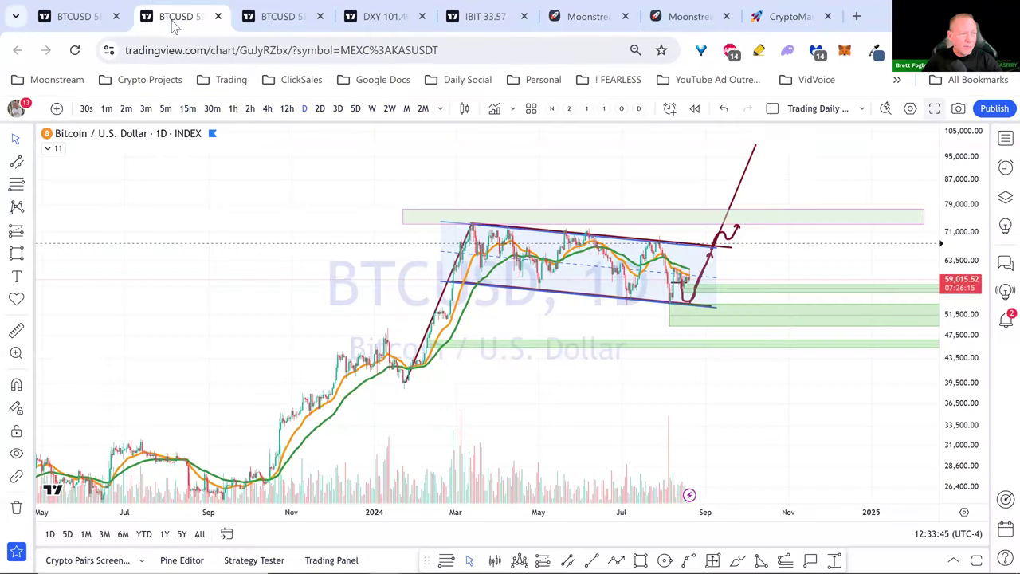
left_click(1003, 140)
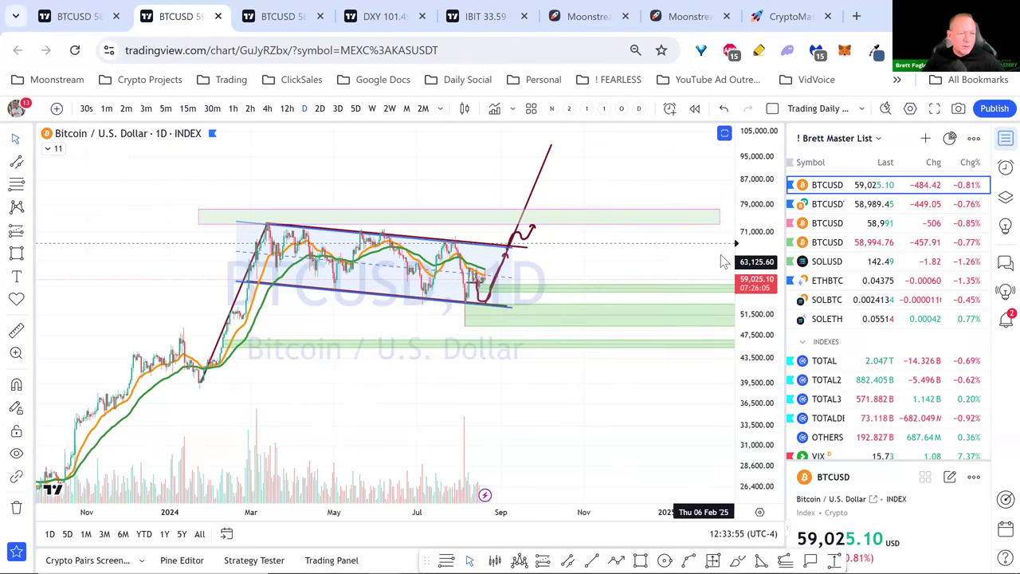
key("Down")
key("Down")
key("Down")
key("Down")
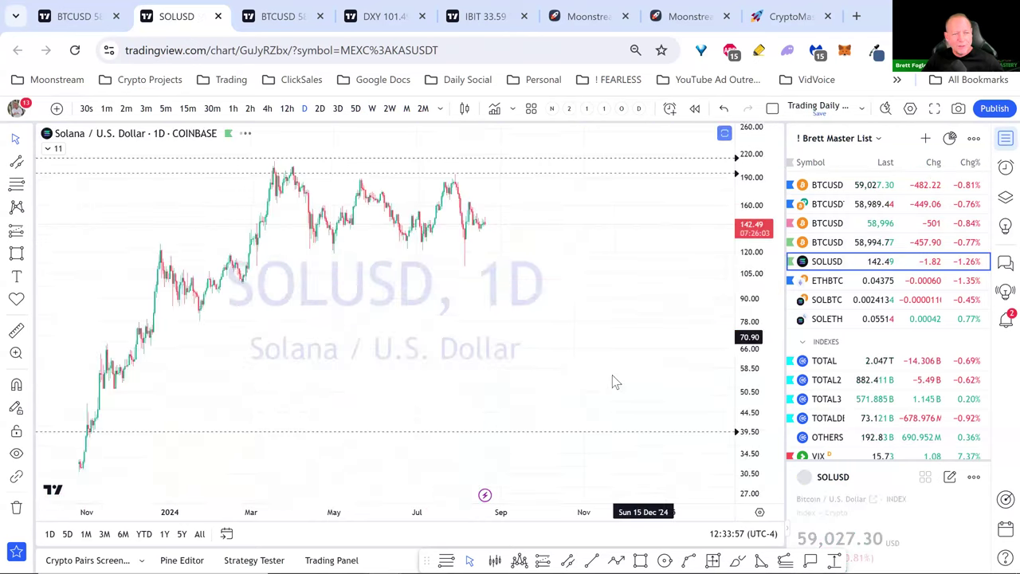
Step: Open the latest Solana news updates and show the SOLUSD chart full screen
left_click(492, 494)
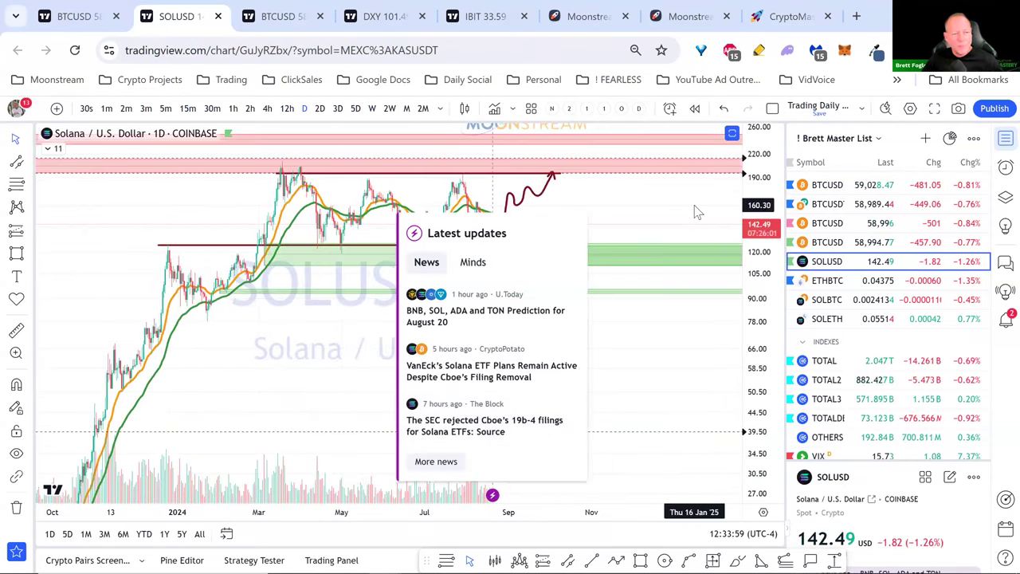
left_click(935, 109)
mouse_move(728, 520)
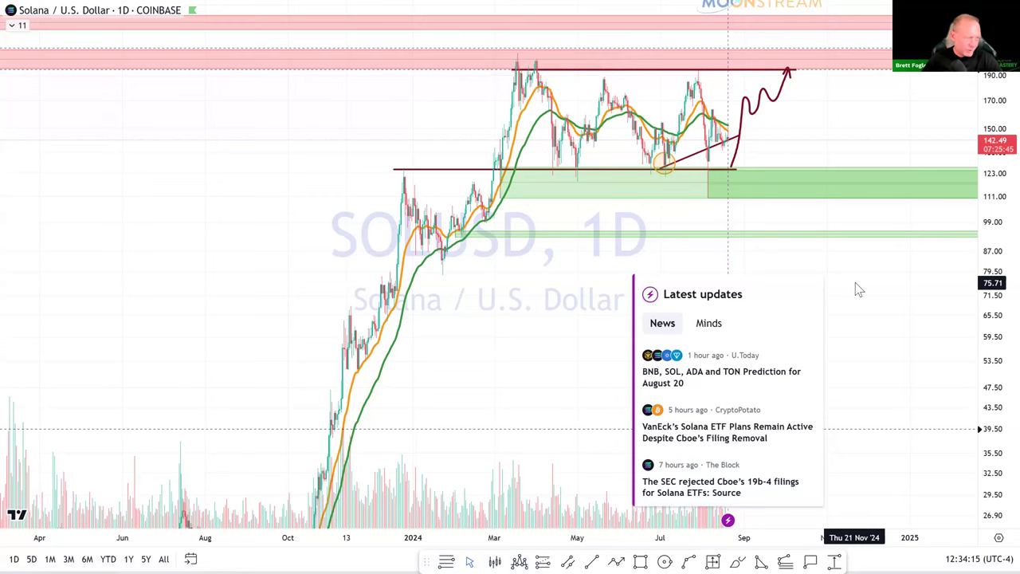
Step: Bring up the M3 Active Trader group chat over the chart and enlarge the shared Solana chart screenshot
key("alt+Tab")
key("alt+Tab")
scroll(243, 412, "down", 2)
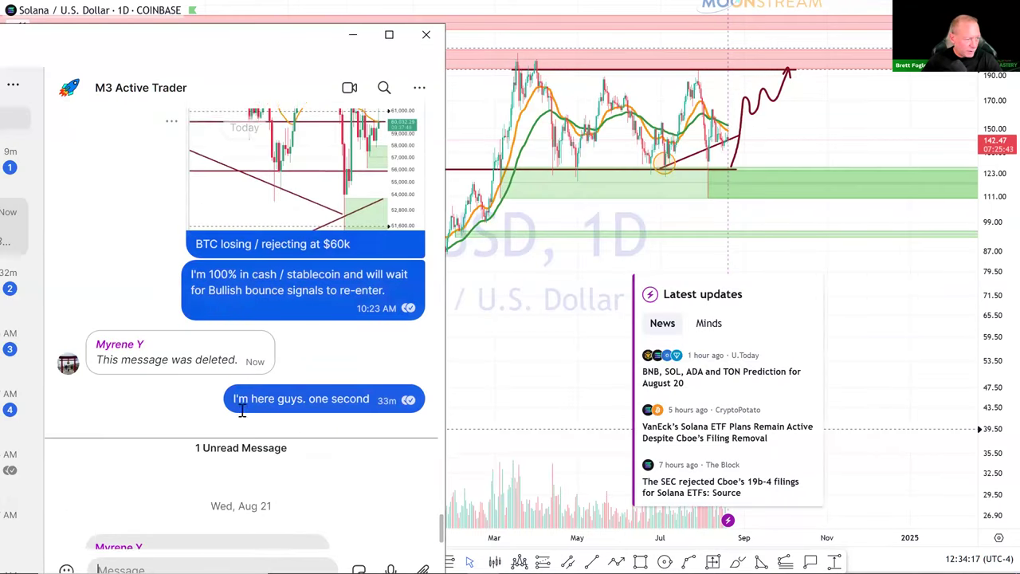
scroll(242, 413, "up", 6)
scroll(242, 413, "up", 2)
left_click(243, 412)
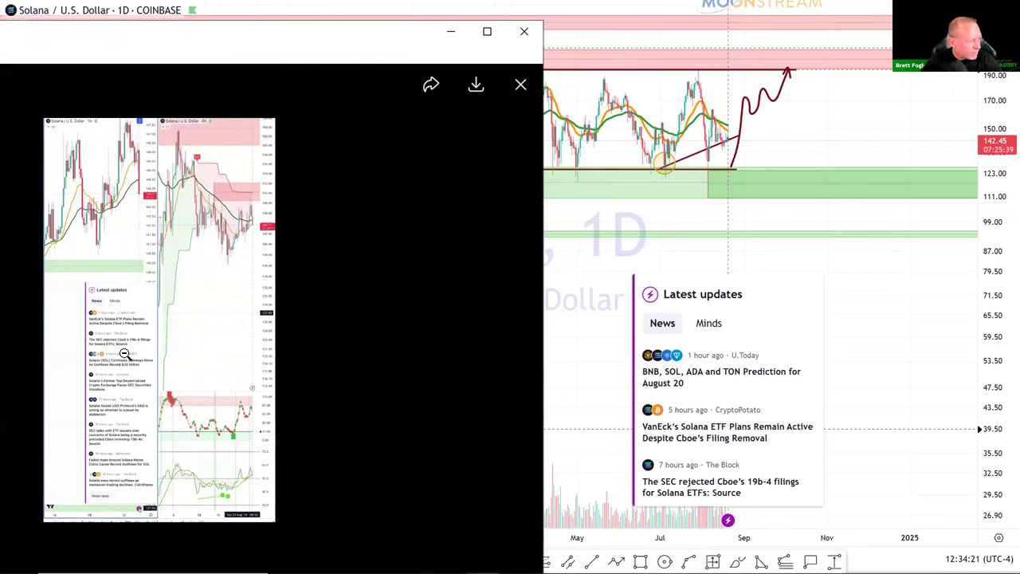
left_click(125, 353)
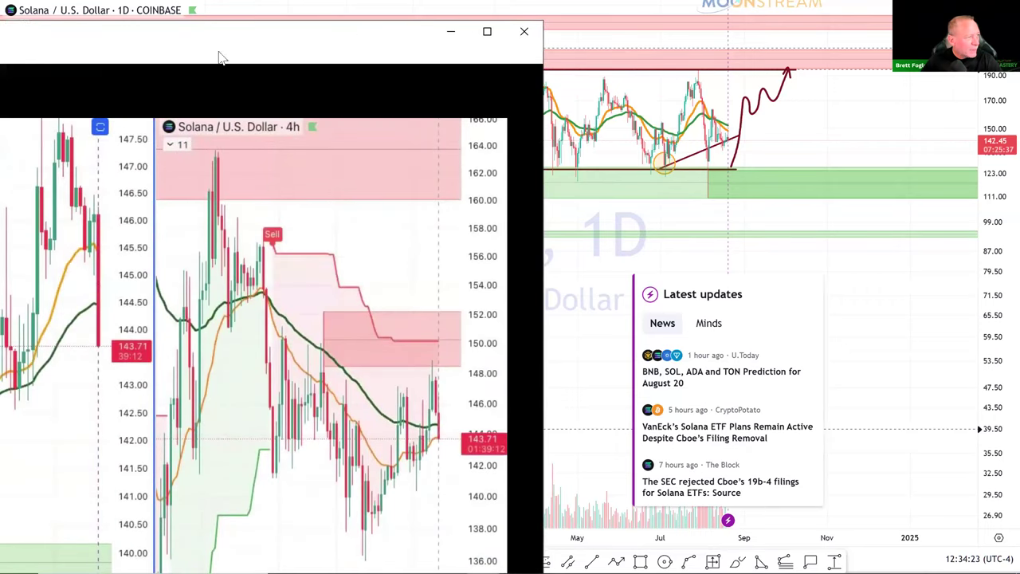
Step: Examine the Solana charts and Latest updates news list in the enlarged shared screenshot, close it and minimise the chat window
left_click(230, 20)
left_click(207, 39)
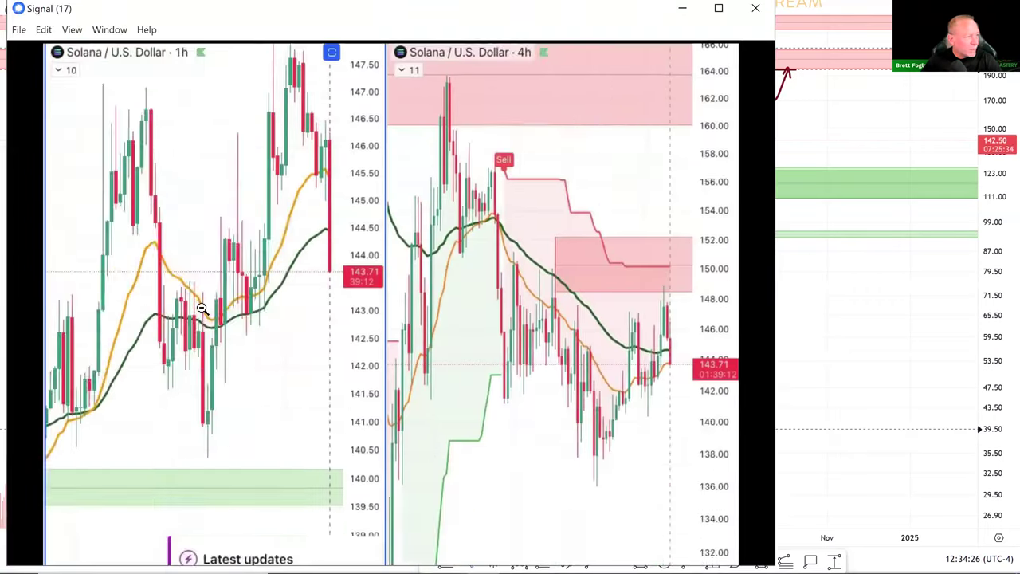
left_click(202, 309)
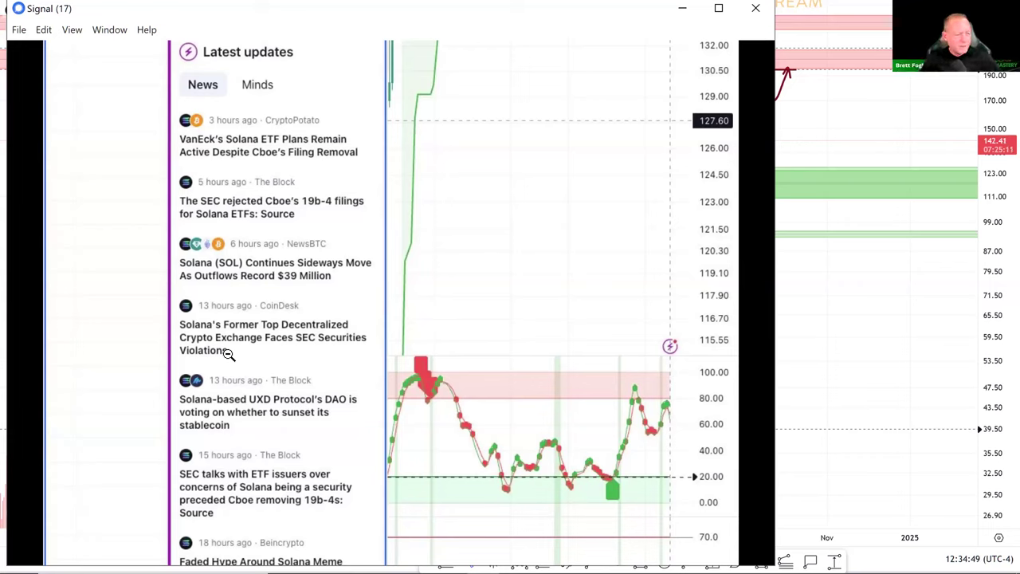
scroll(222, 430, "down", 3)
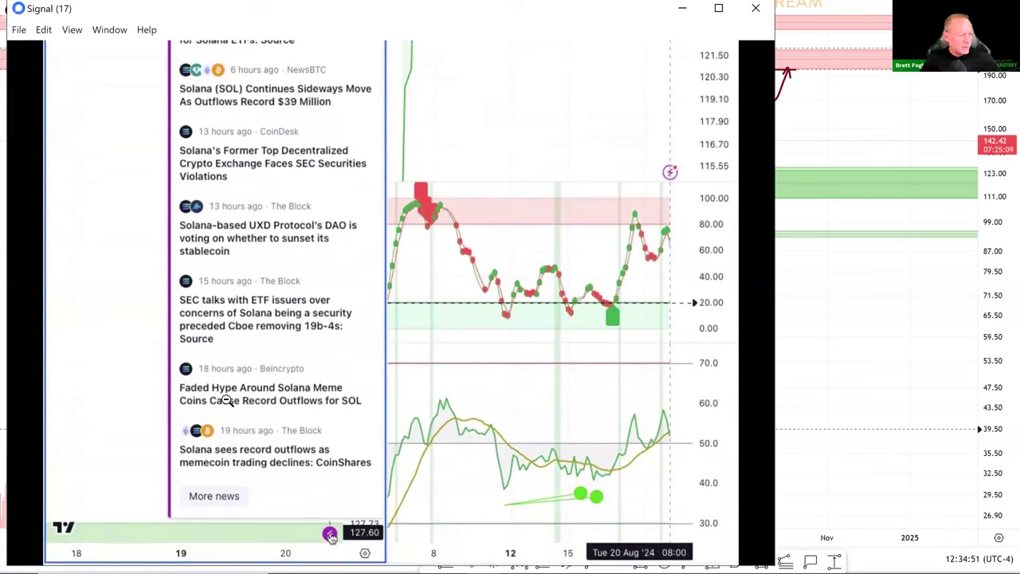
scroll(225, 402, "up", 1)
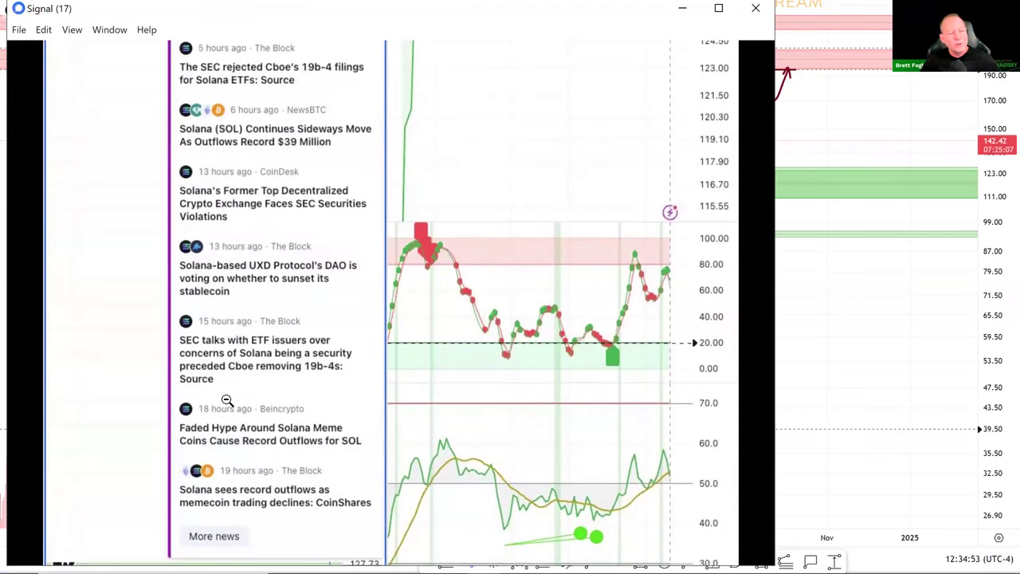
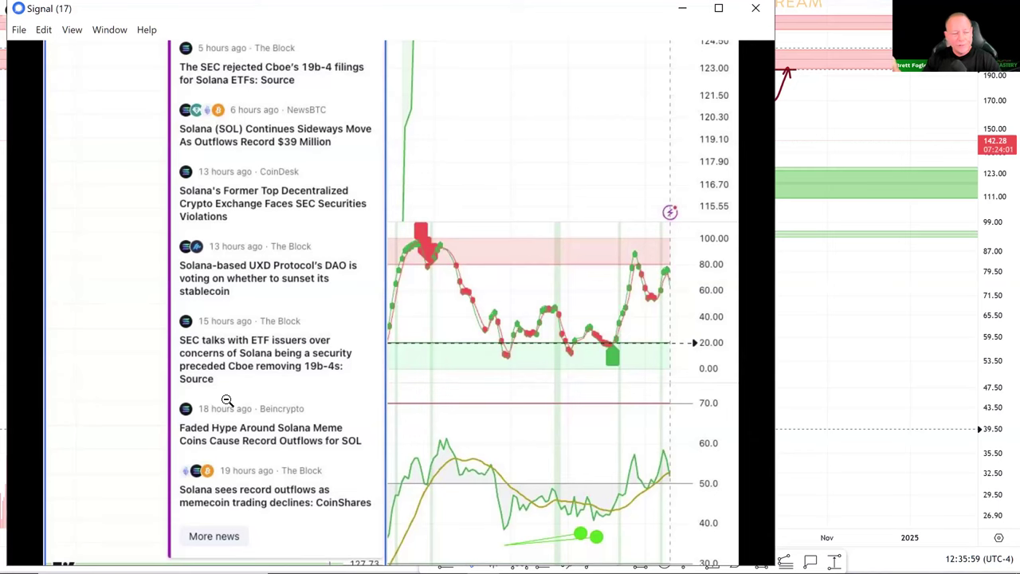
scroll(226, 400, "down", 3)
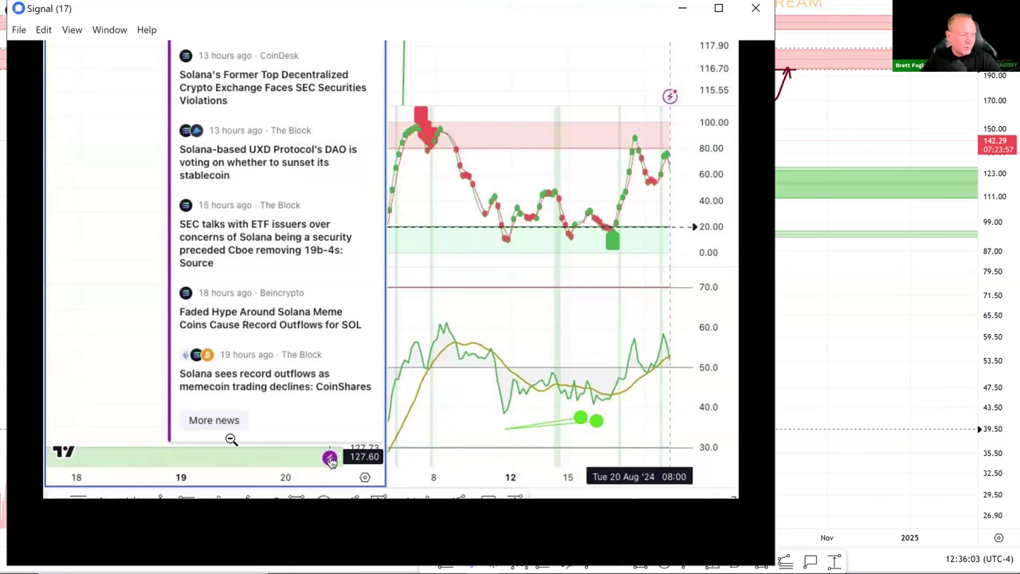
scroll(228, 391, "up", 1)
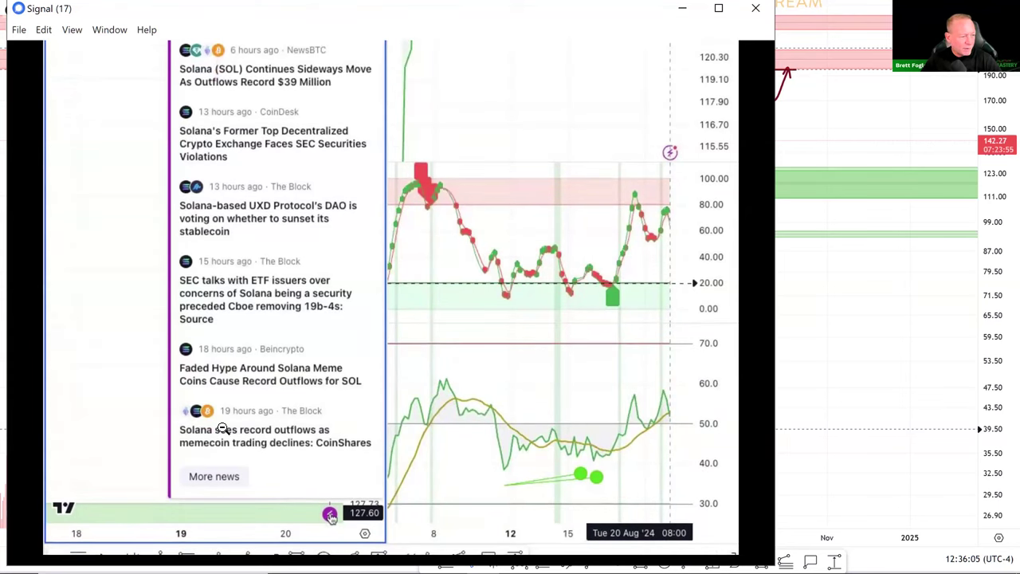
scroll(222, 428, "down", 1)
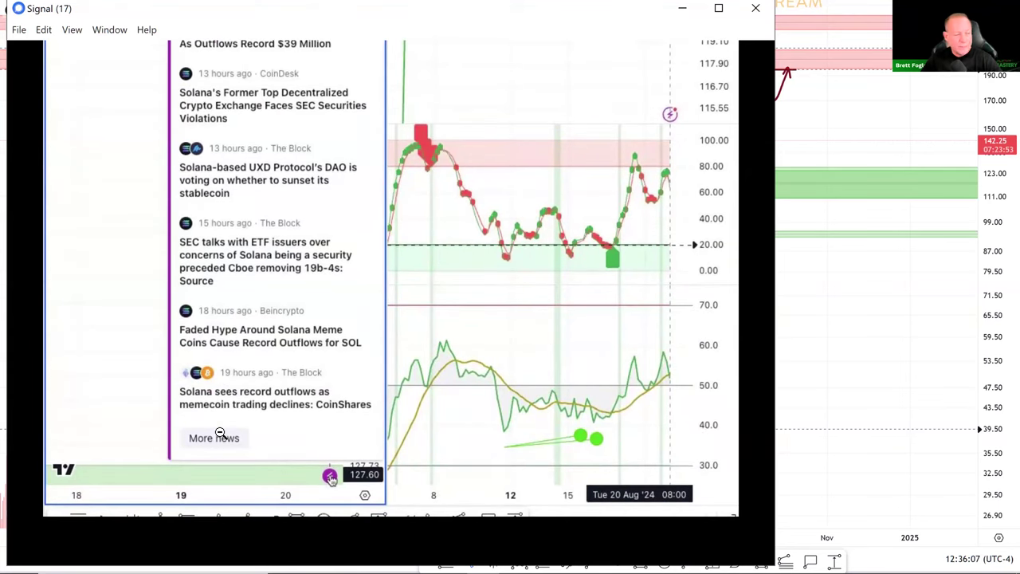
key("Escape")
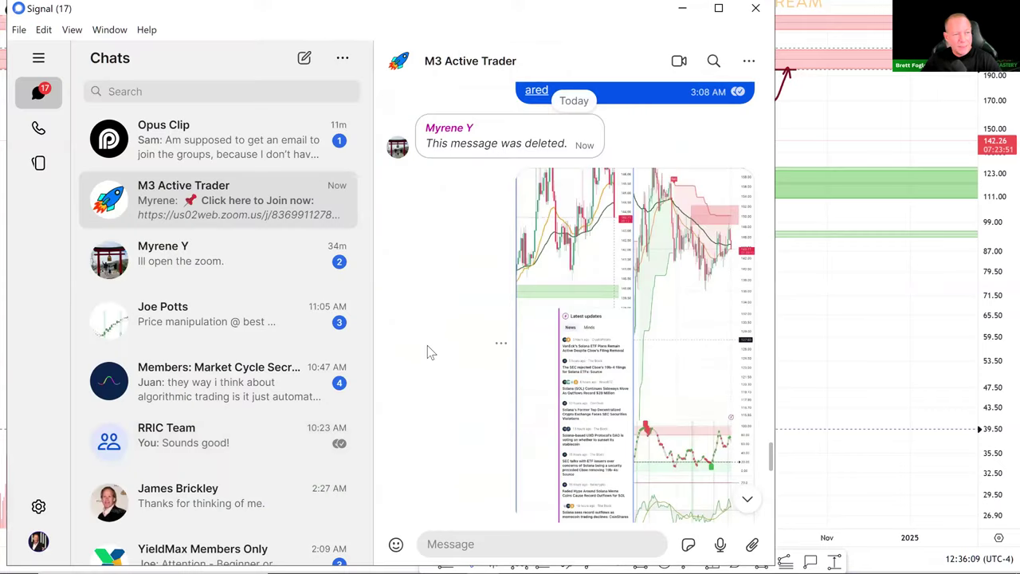
left_click(681, 10)
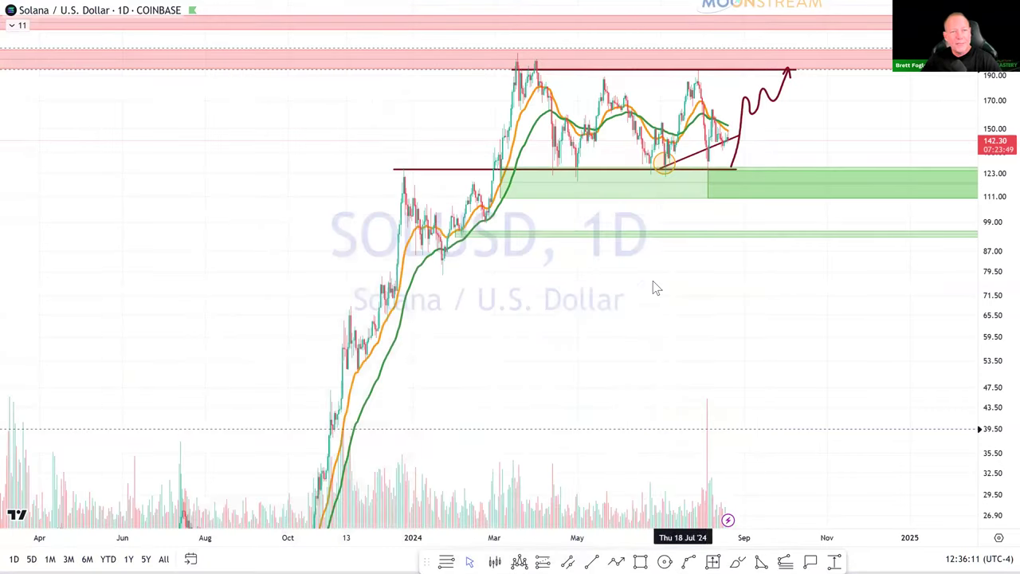
Step: Re-anchor the rising SOLUSD trendline from the circled low at about 127 on 5 July to about 142 on 23 August
scroll(653, 248, "up", 3)
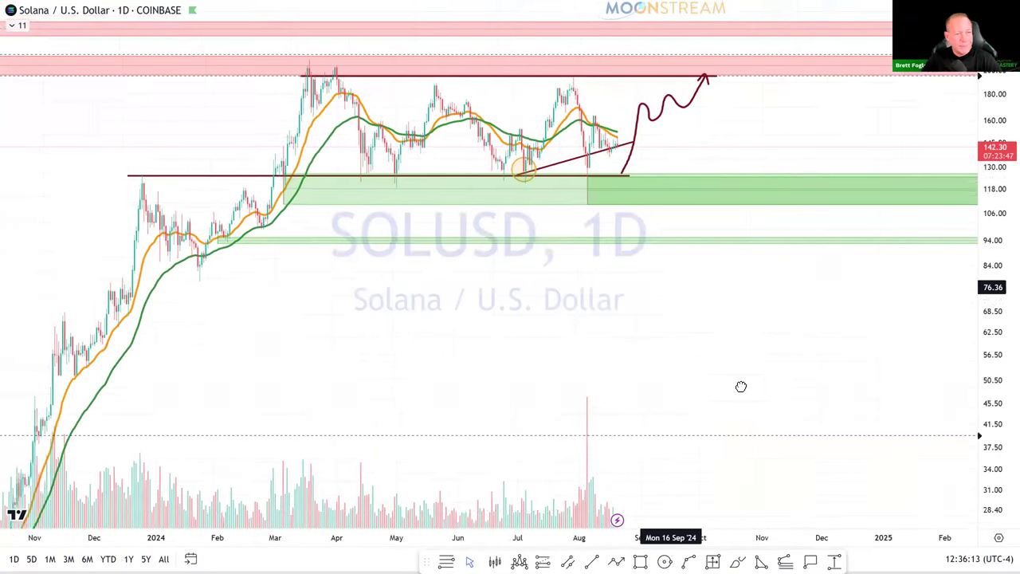
scroll(728, 371, "up", 4)
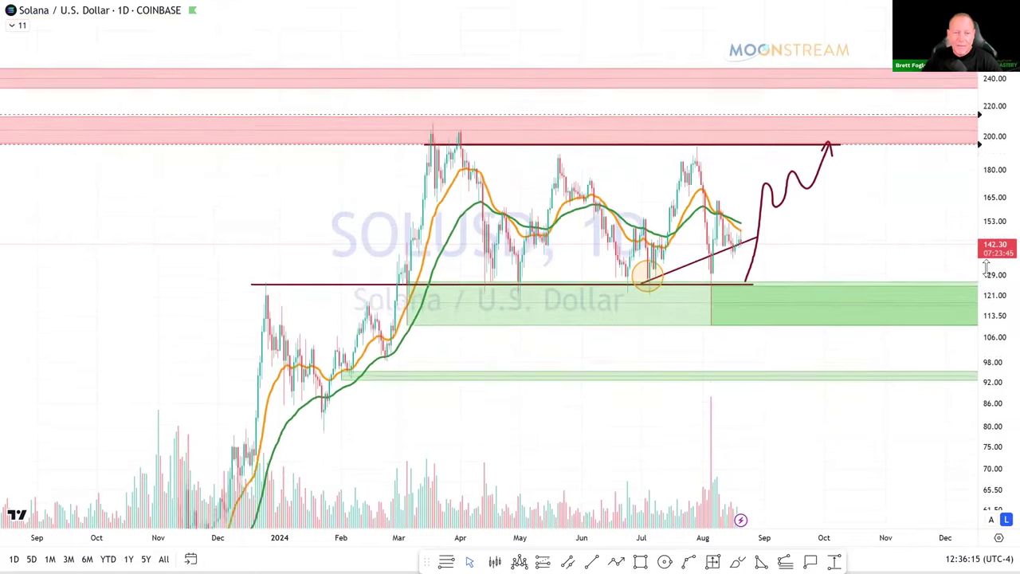
scroll(725, 378, "up", 1)
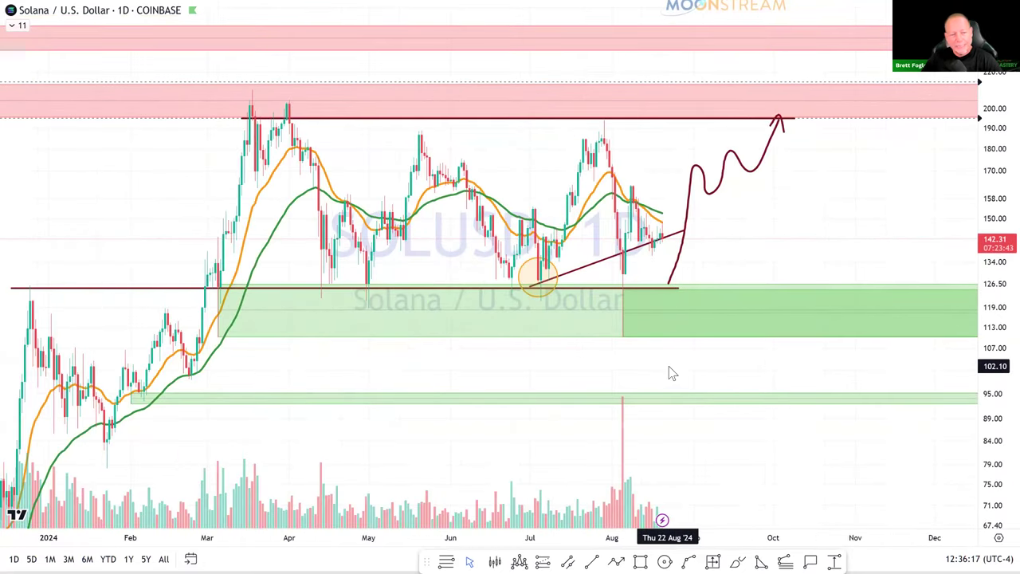
left_click_drag(664, 378, 656, 405)
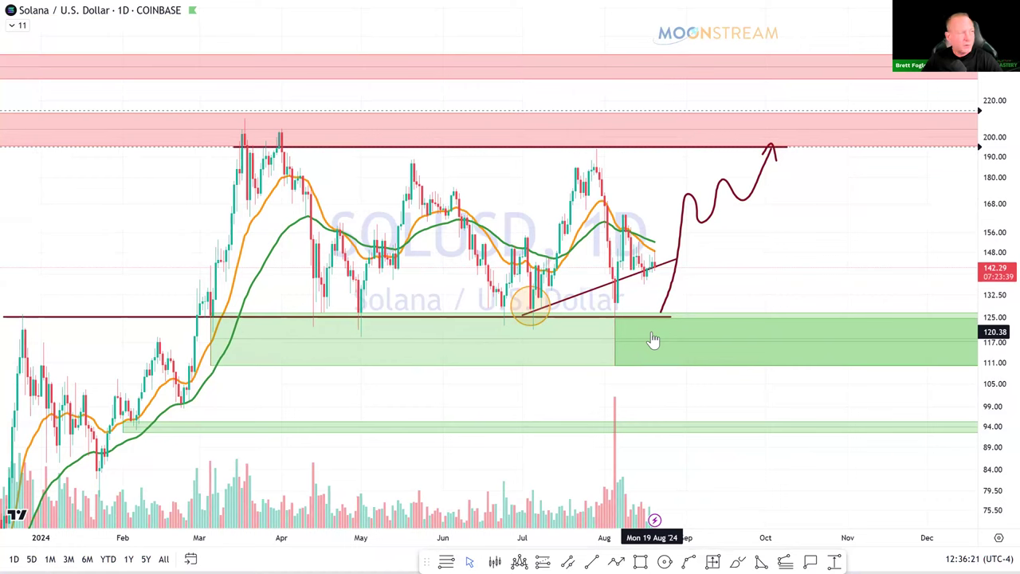
left_click_drag(527, 317, 532, 310)
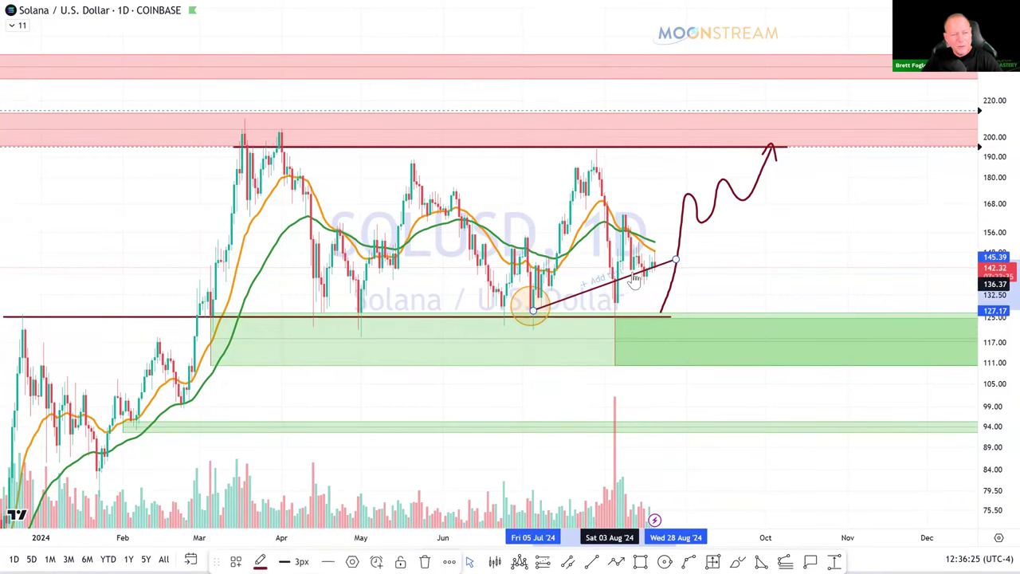
left_click_drag(676, 259, 663, 269)
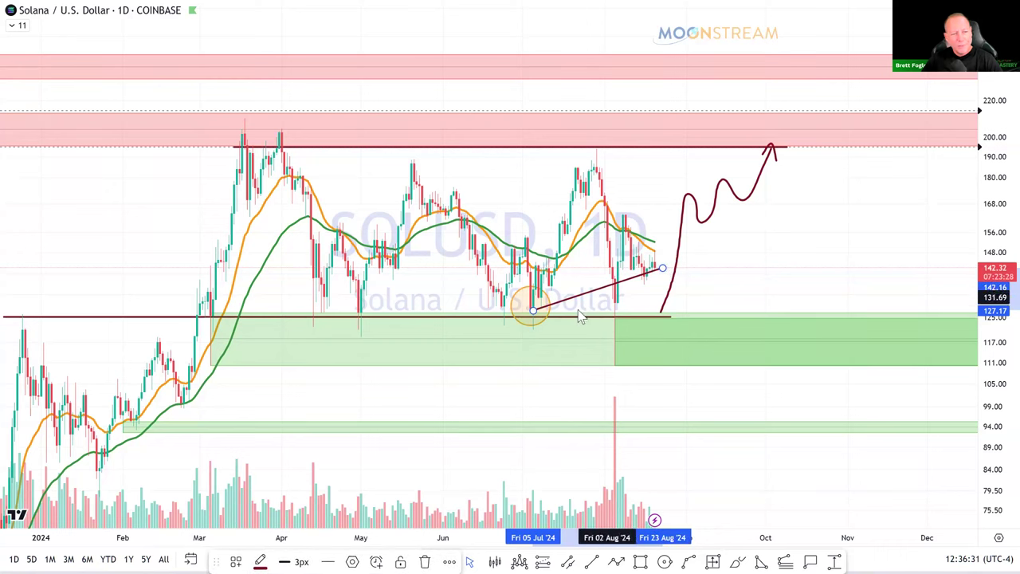
Step: Shift the whole rising trendline slightly lower, running from about 125.87 on 6 July to about 140.71 on 24 August
left_click_drag(996, 382, 948, 337)
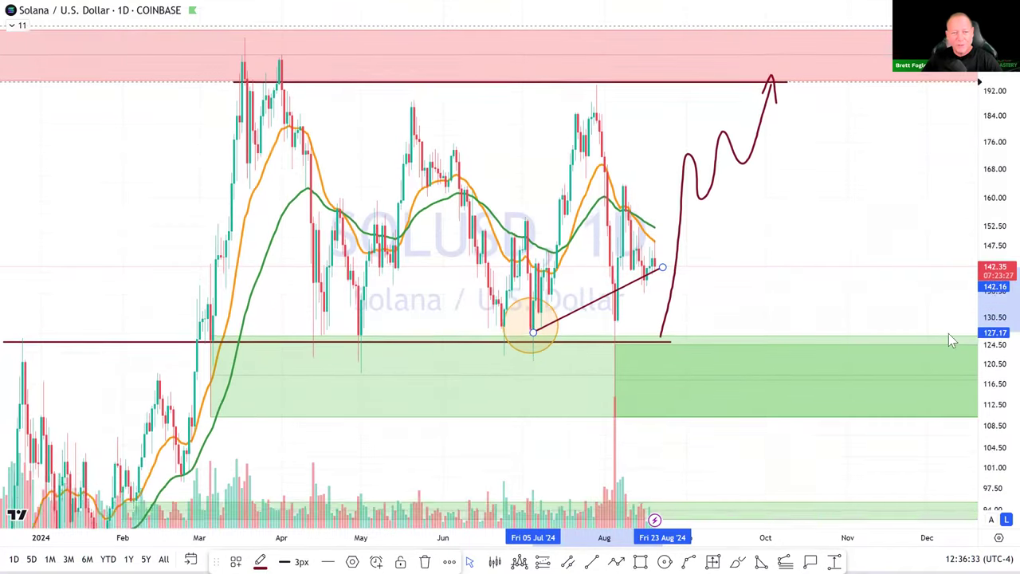
scroll(792, 291, "up", 3)
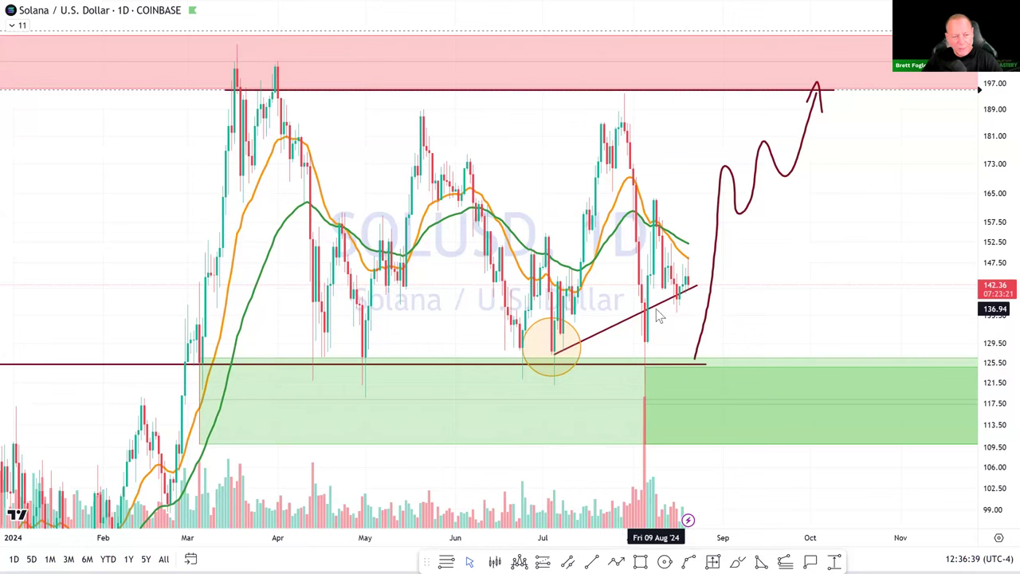
mouse_move(657, 304)
left_mouse_down()
mouse_move(676, 327)
mouse_move(655, 315)
left_mouse_up()
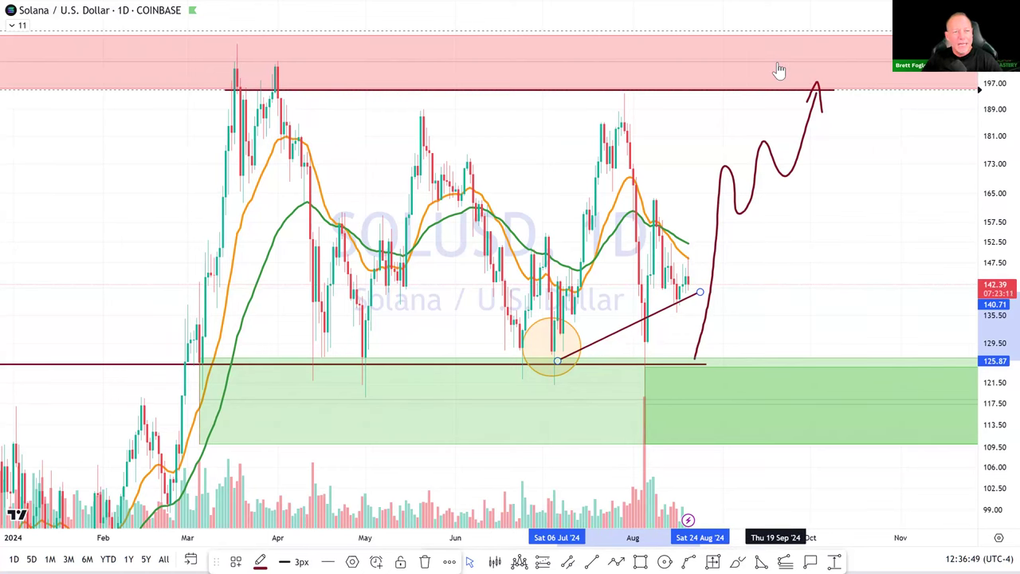
scroll(728, 200, "up", 2)
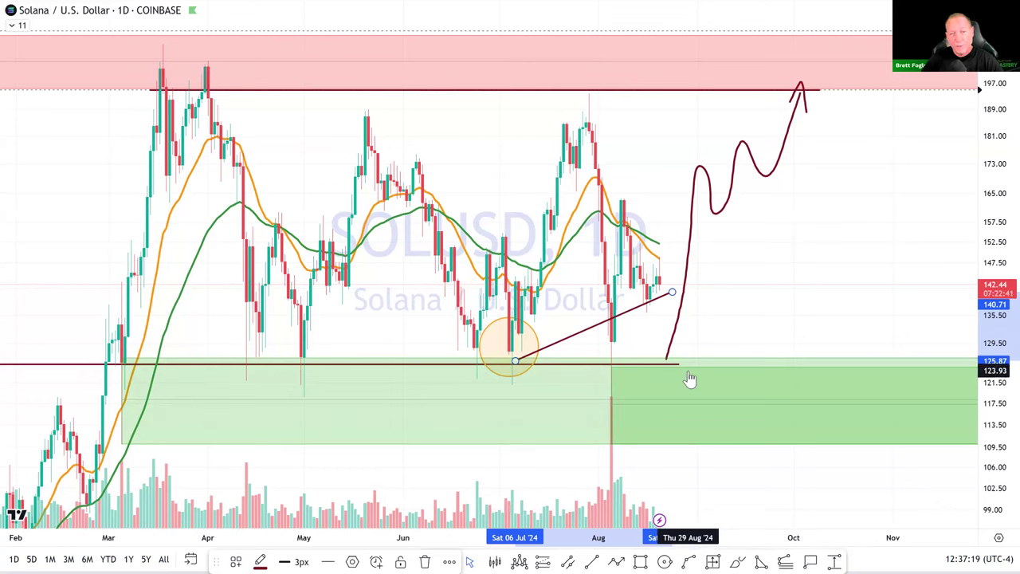
scroll(800, 217, "down", 1)
left_click_drag(991, 186, 989, 231)
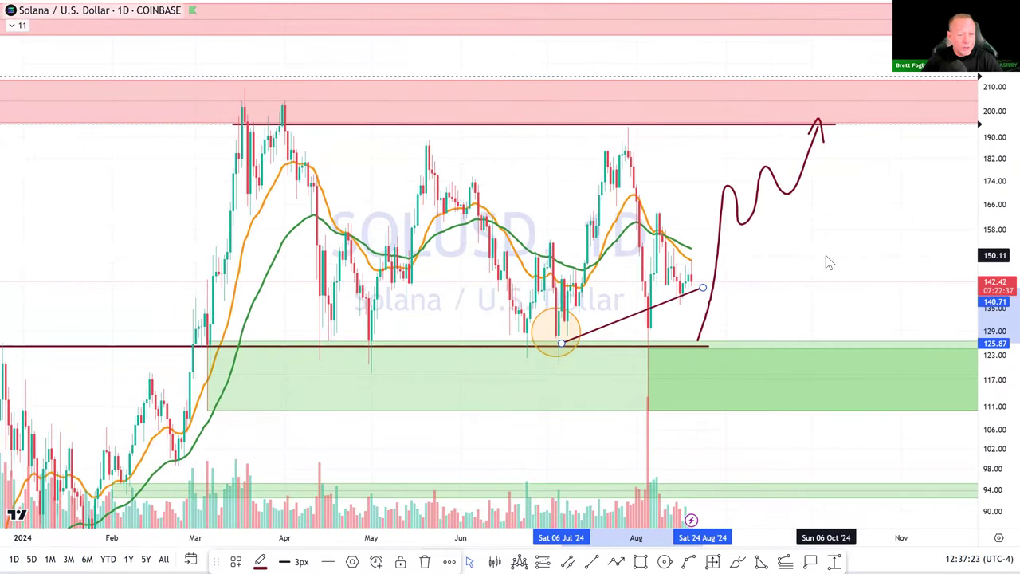
Step: Make the ERI PRO indicator visible on the Solana chart, maximise the price pane again and collapse the indicator legend
double_click(443, 312)
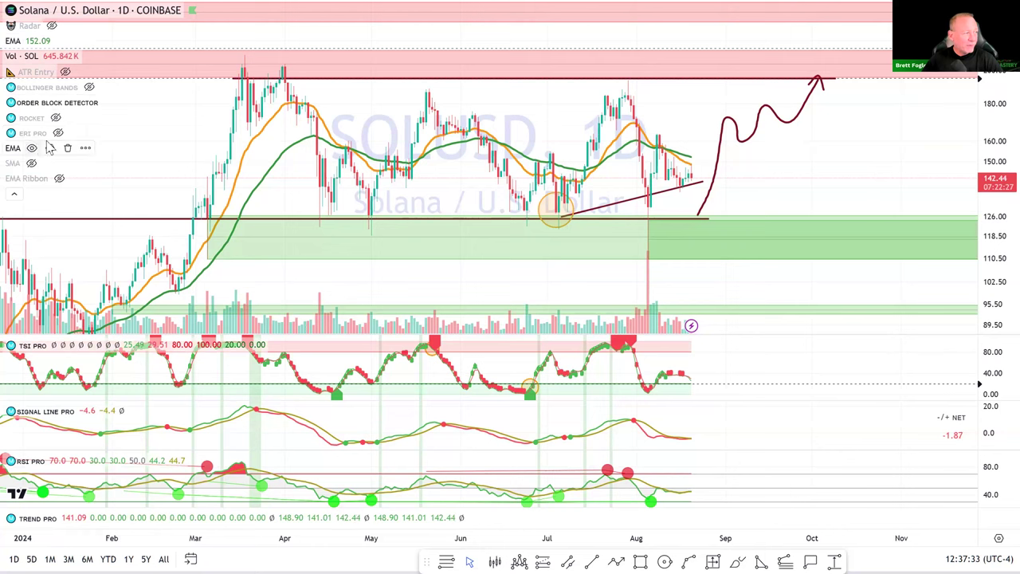
left_click(58, 132)
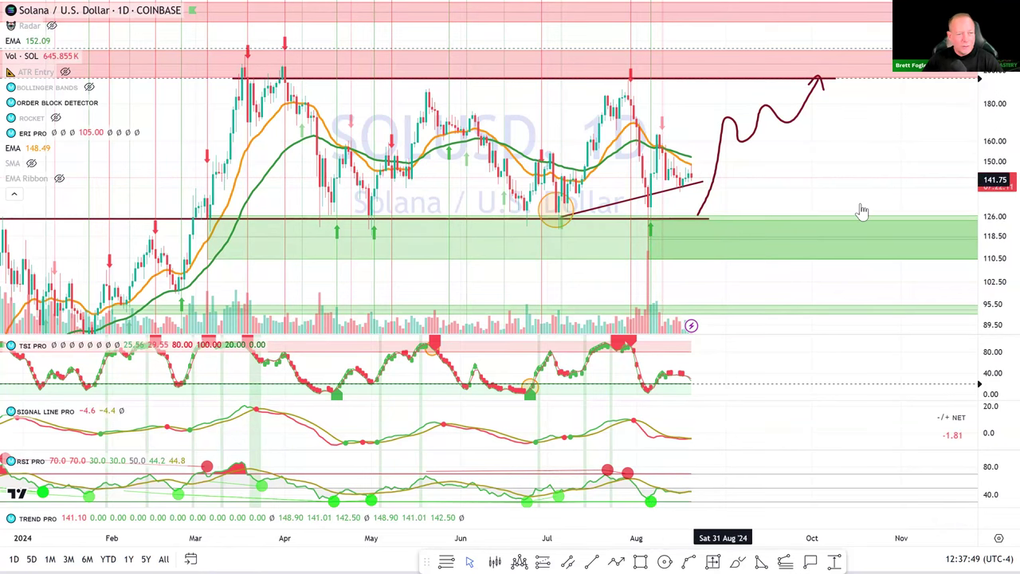
double_click(828, 168)
left_click(15, 194)
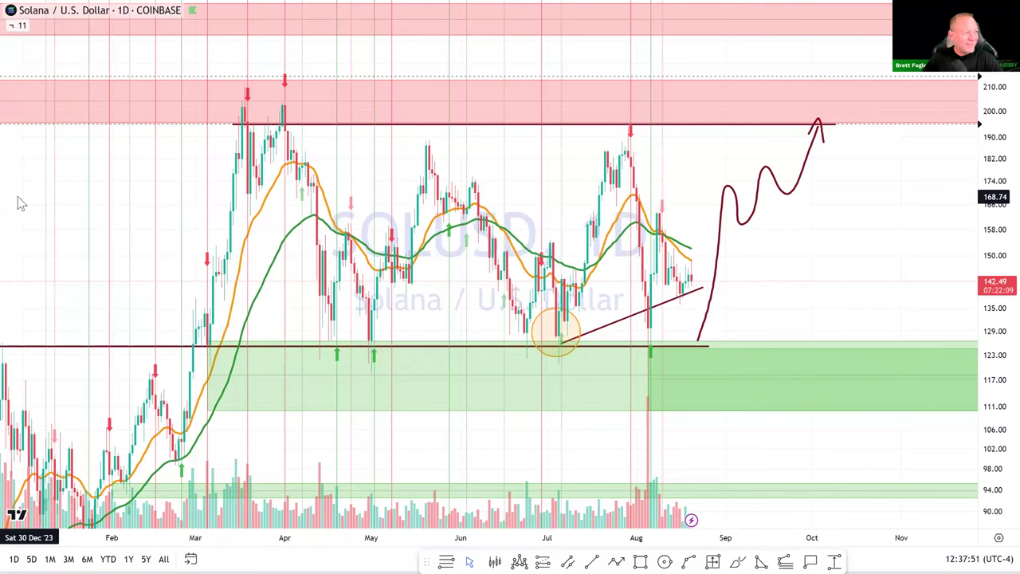
scroll(799, 226, "down", 1)
scroll(800, 231, "up", 2)
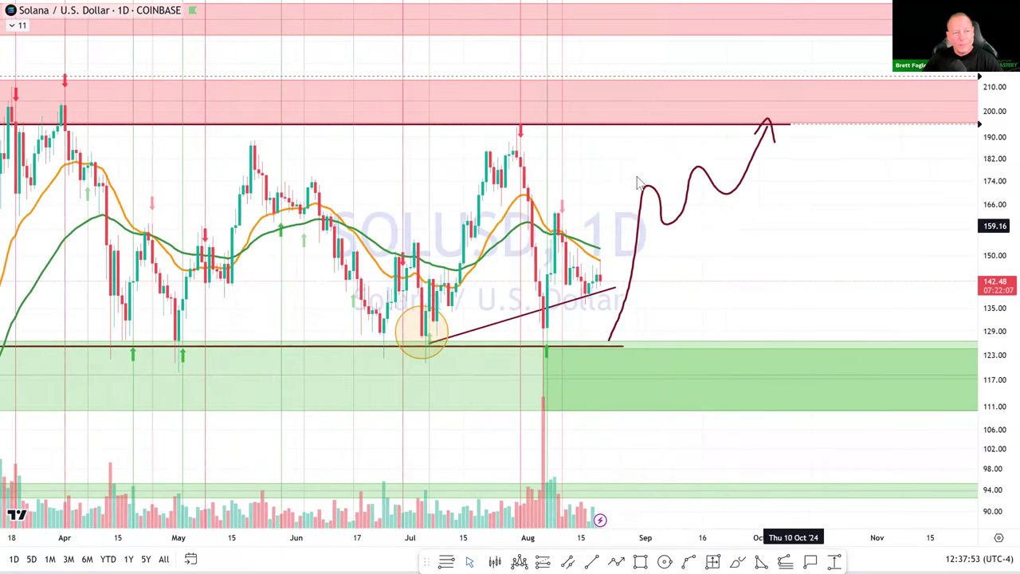
scroll(850, 189, "up", 2)
Step: Switch the chart to AAVEUSD on Coinbase and show it full screen
key("Escape")
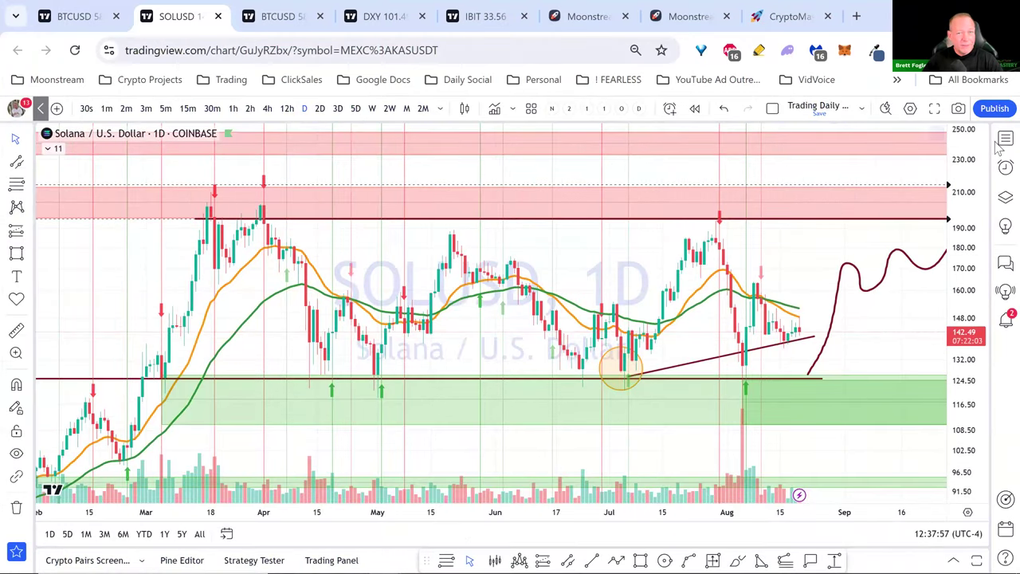
left_click(70, 81)
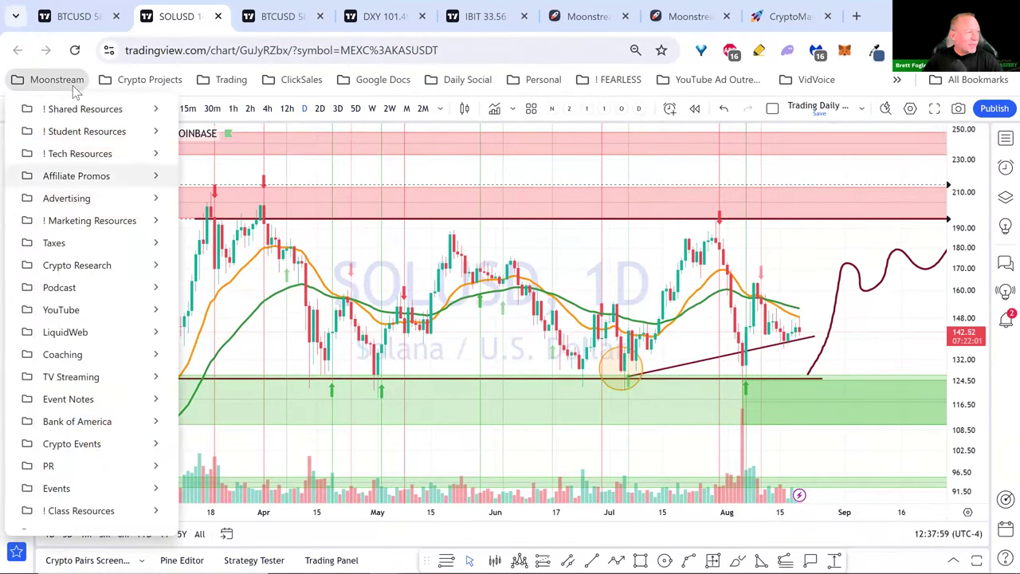
left_click(249, 172)
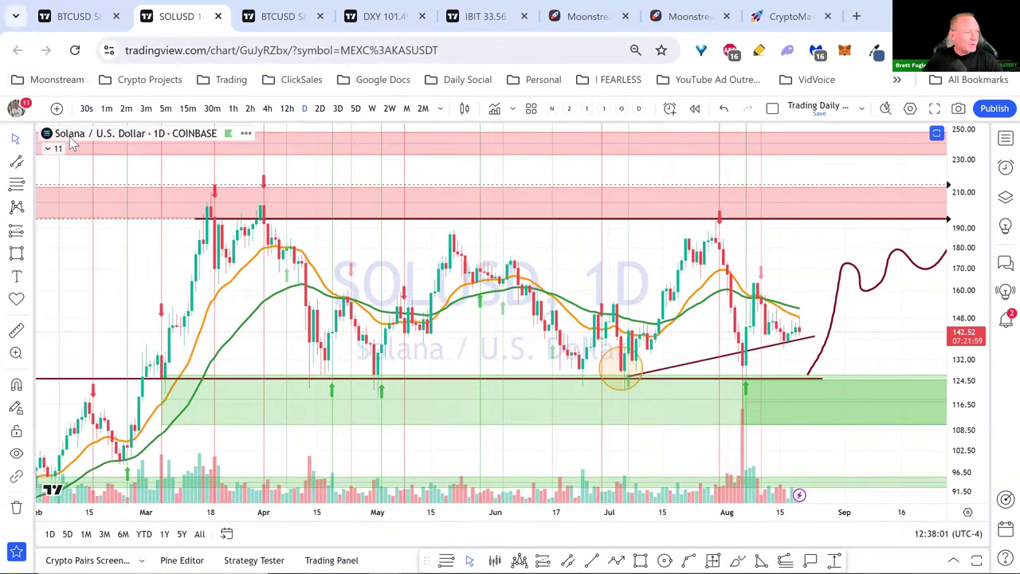
left_click(161, 141)
type("AAVE")
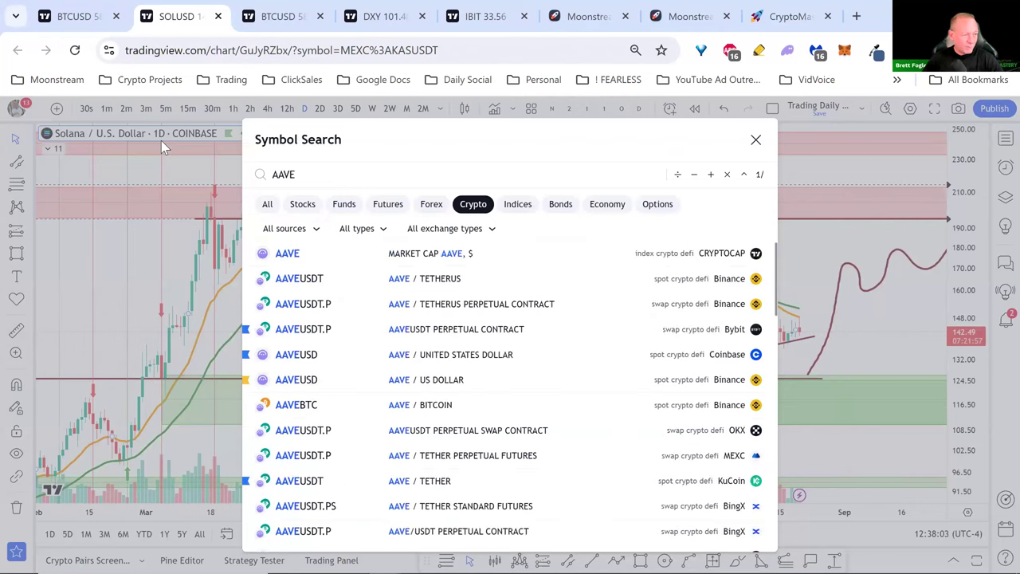
left_click(391, 359)
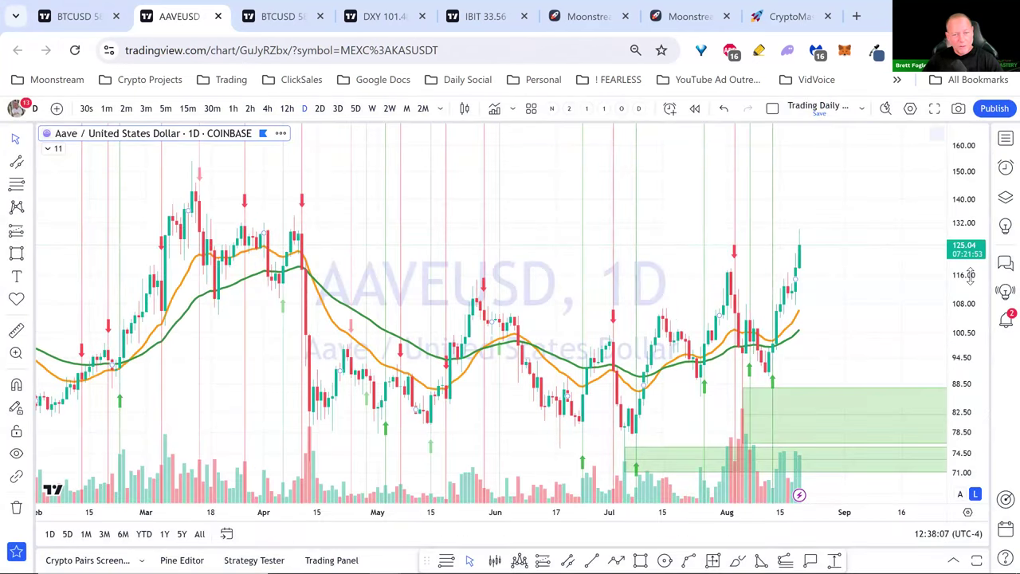
left_click(934, 109)
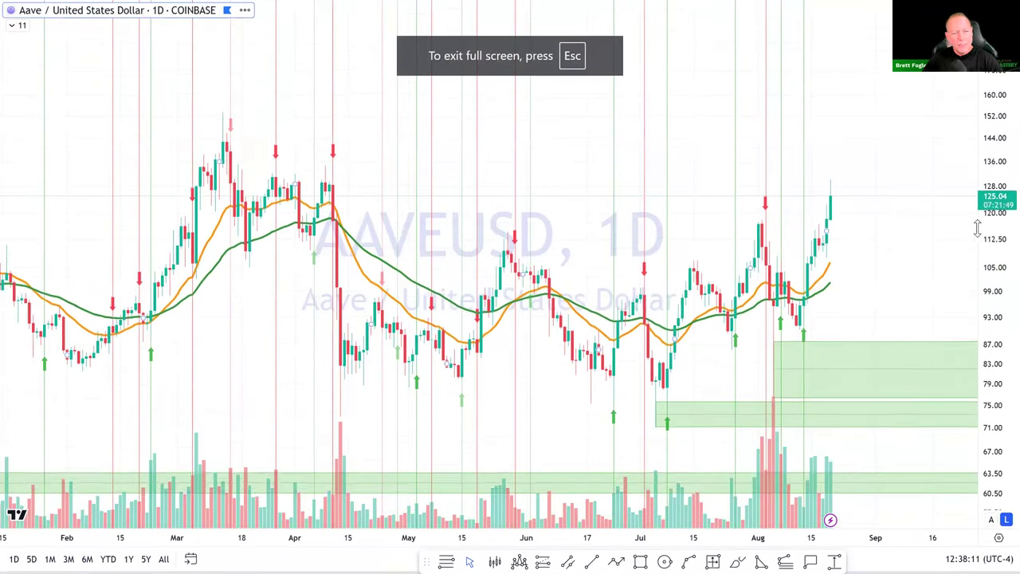
scroll(887, 222, "down", 2)
scroll(890, 225, "up", 2)
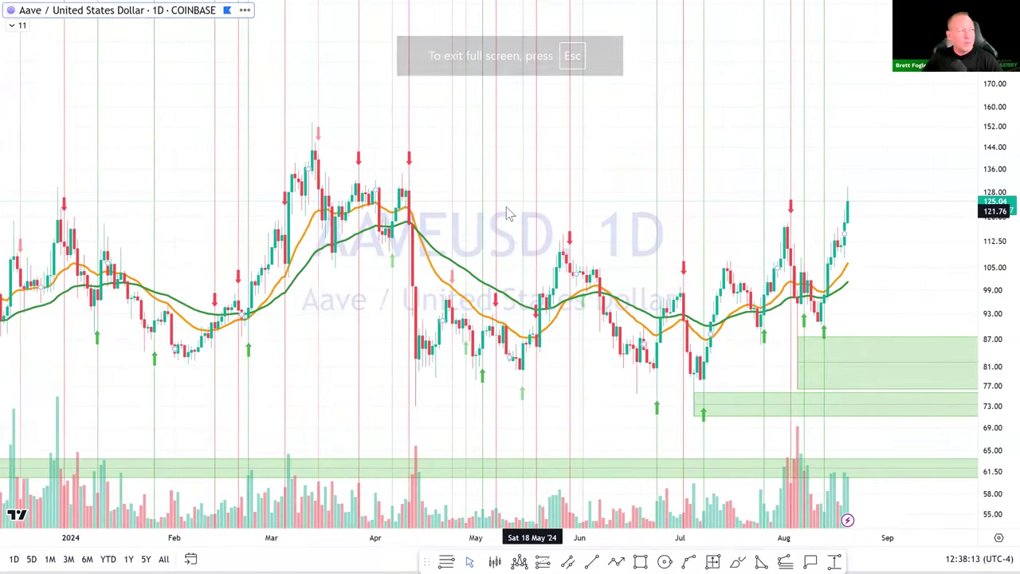
Step: Change the Aave chart to the Binance AAVEUSD symbol with a wider visible price range
left_click(44, 20)
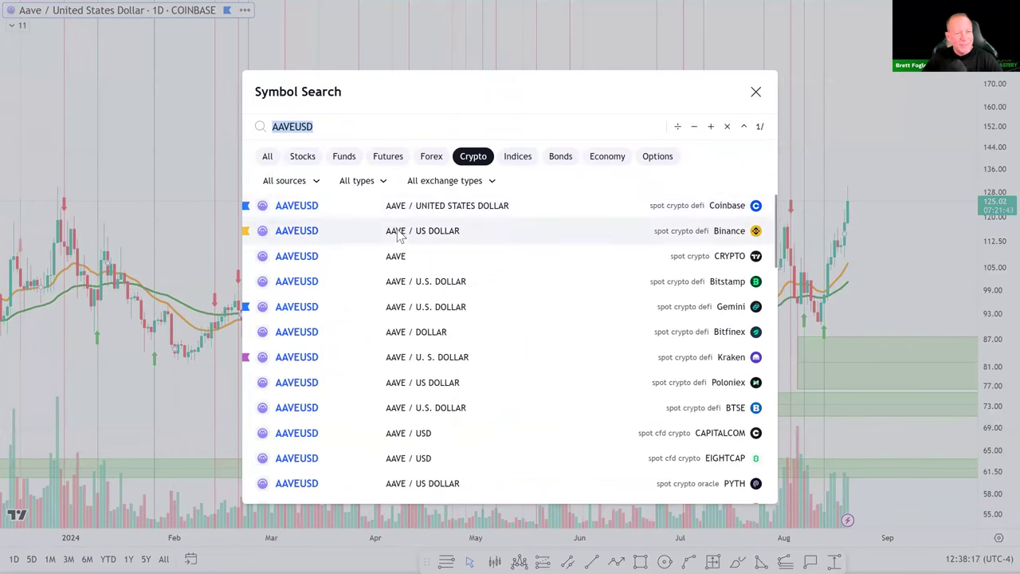
left_click(386, 229)
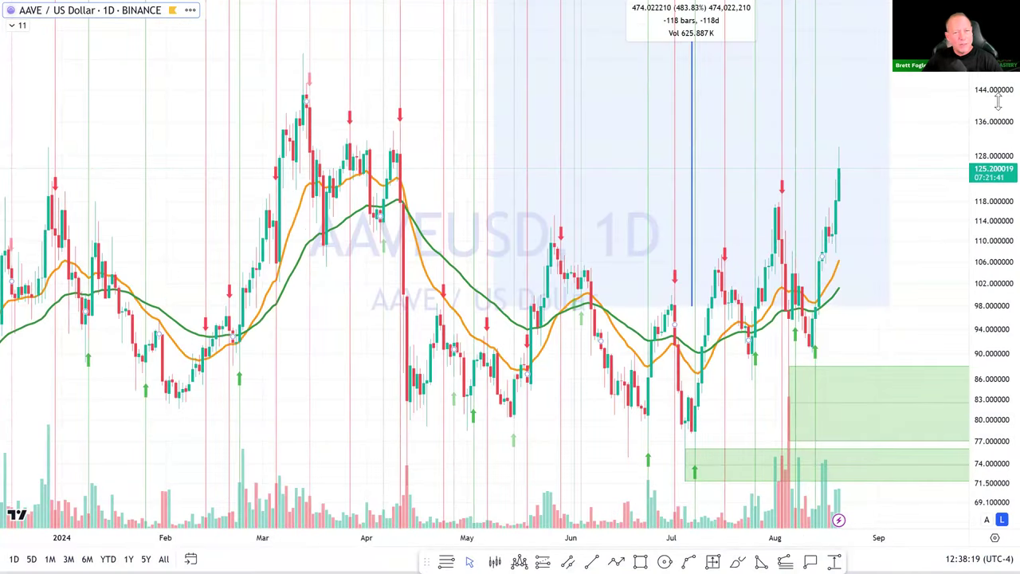
left_click_drag(998, 108, 998, 293)
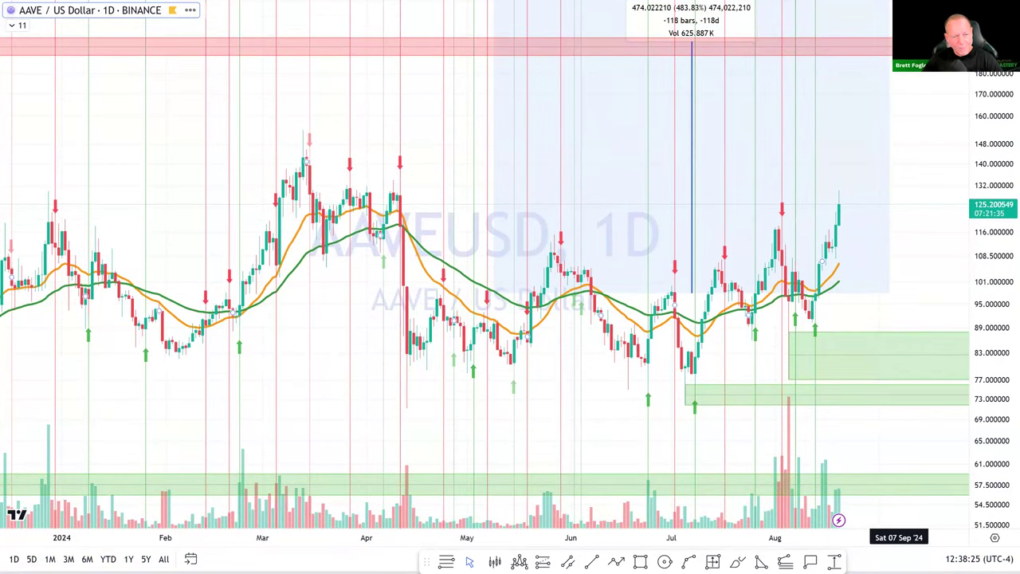
Step: Hide the ERI PRO indicator on the Aave chart and leave the full-screen view
scroll(263, 55, "up", 1)
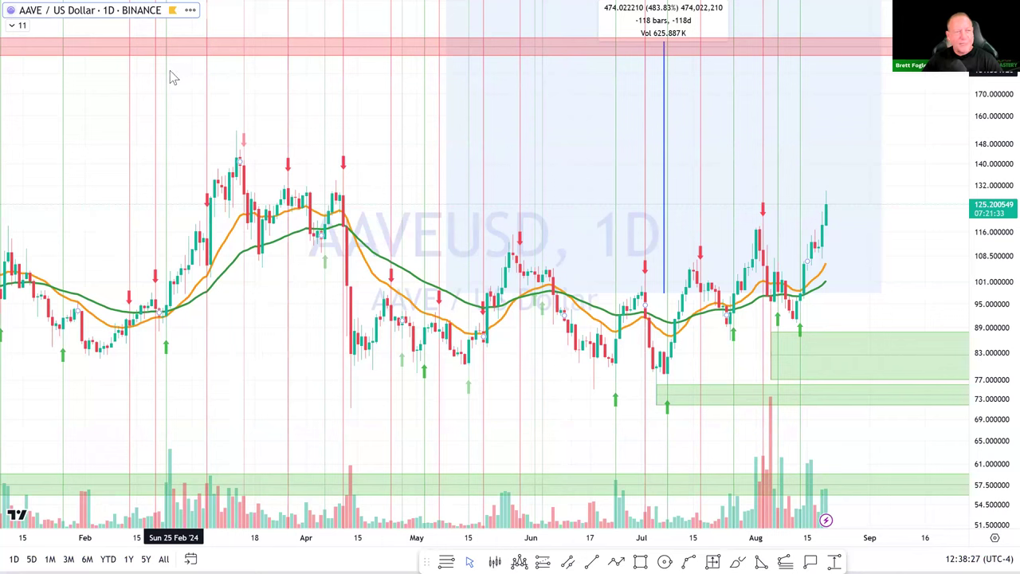
left_click(14, 25)
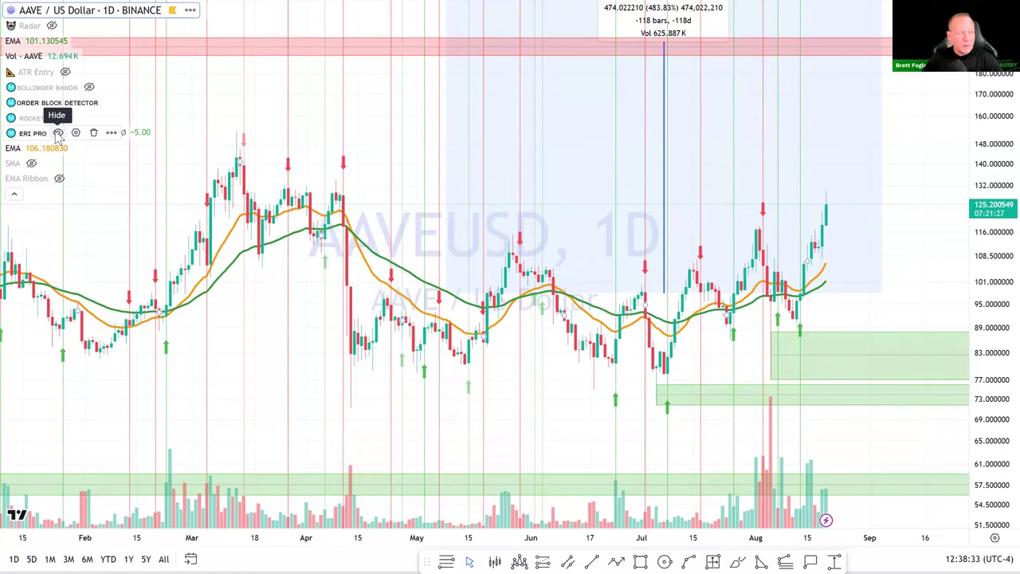
key("Escape")
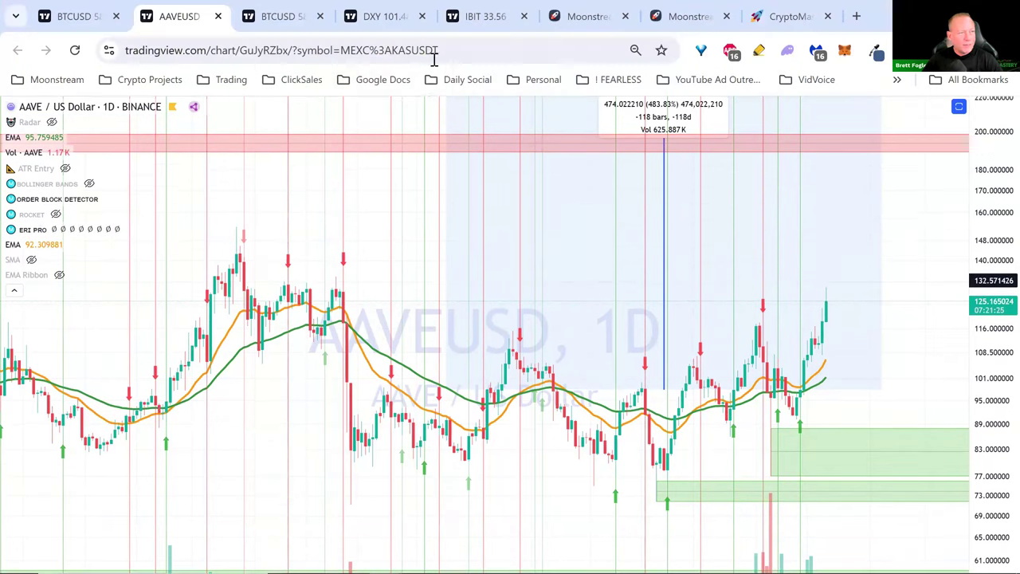
Step: Switch the Aave chart to weekly and draw a horizontal trendline at about 132.24 from 18 December 2023 to 7 October 2024
left_click(372, 108)
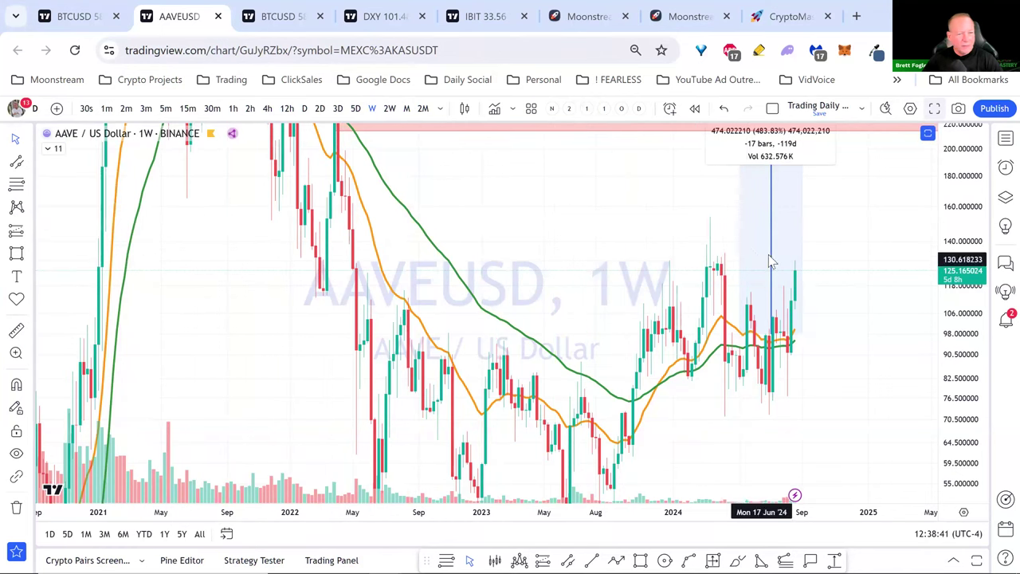
left_click_drag(956, 199, 941, 390)
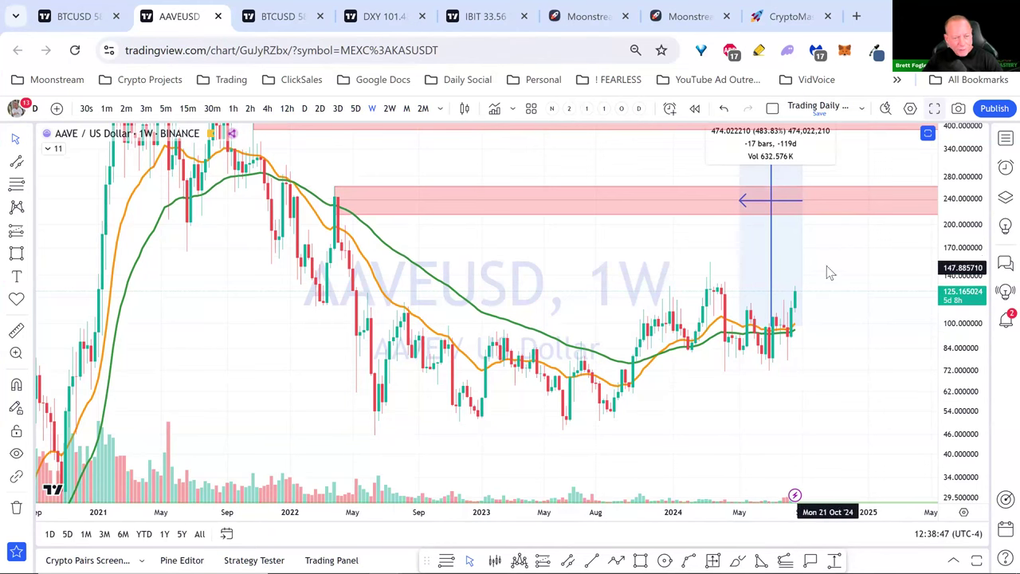
left_click(24, 163)
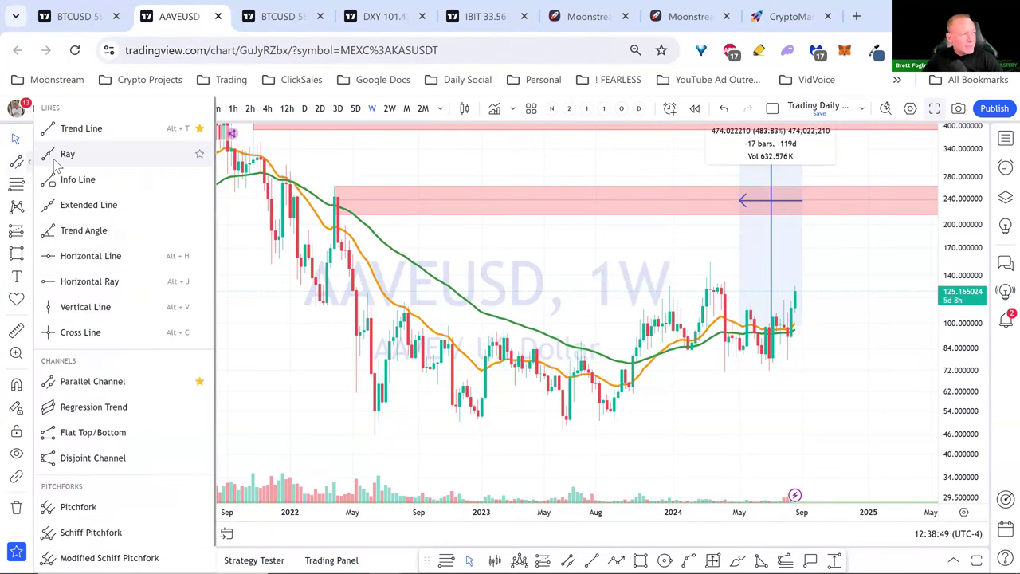
left_click(69, 130)
left_click(665, 283)
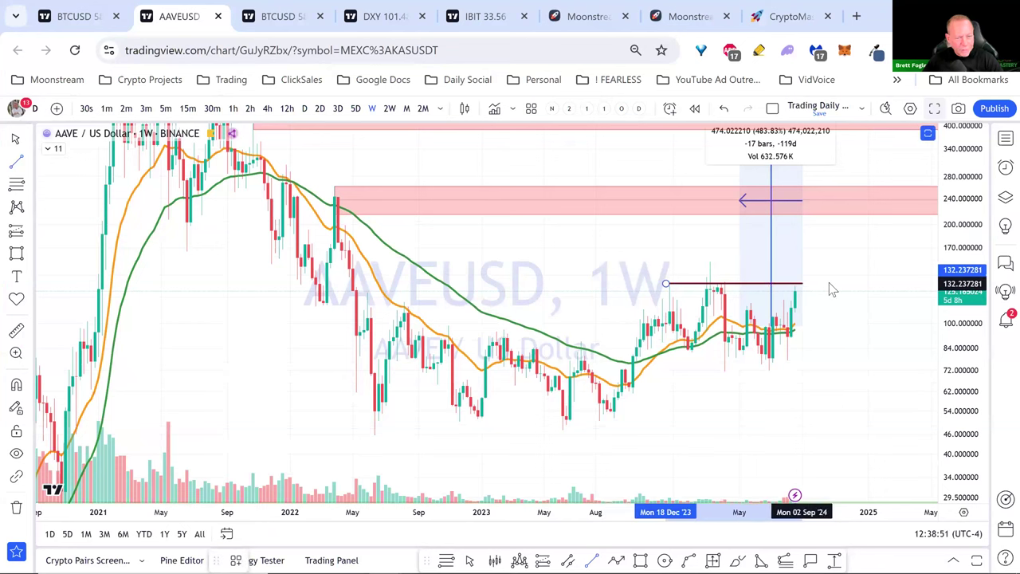
left_click(821, 284)
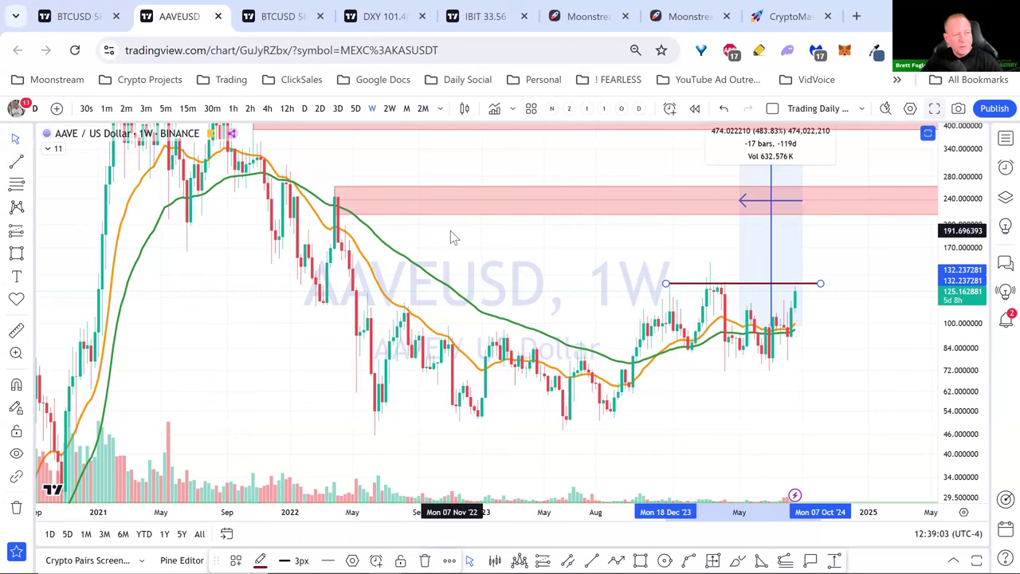
Step: Draw a green rectangle zone from 21 March 2022 to 2 December 2024 between about 102.93 and 50.77
left_click_drag(459, 275, 505, 285)
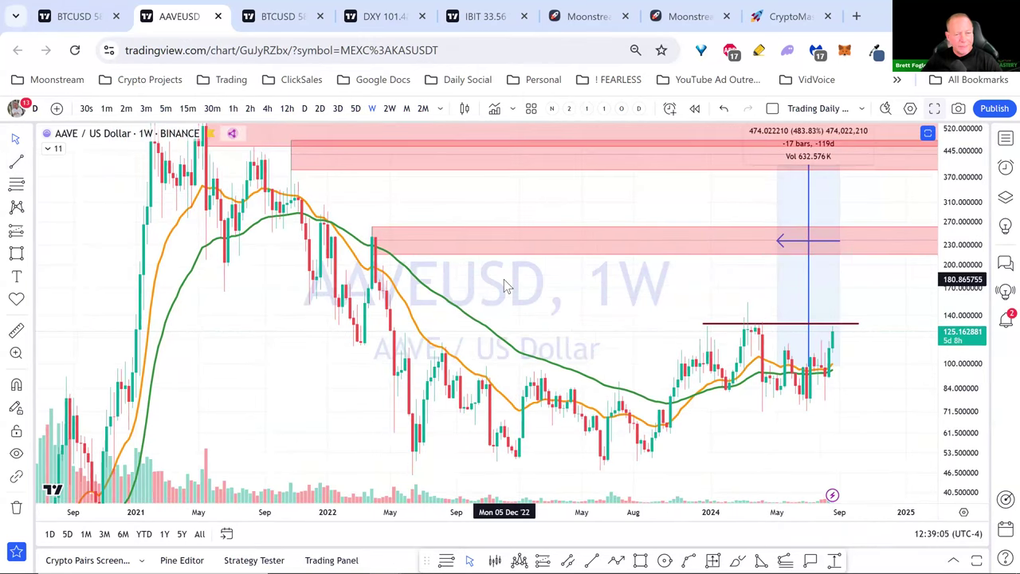
scroll(505, 285, "up", 2)
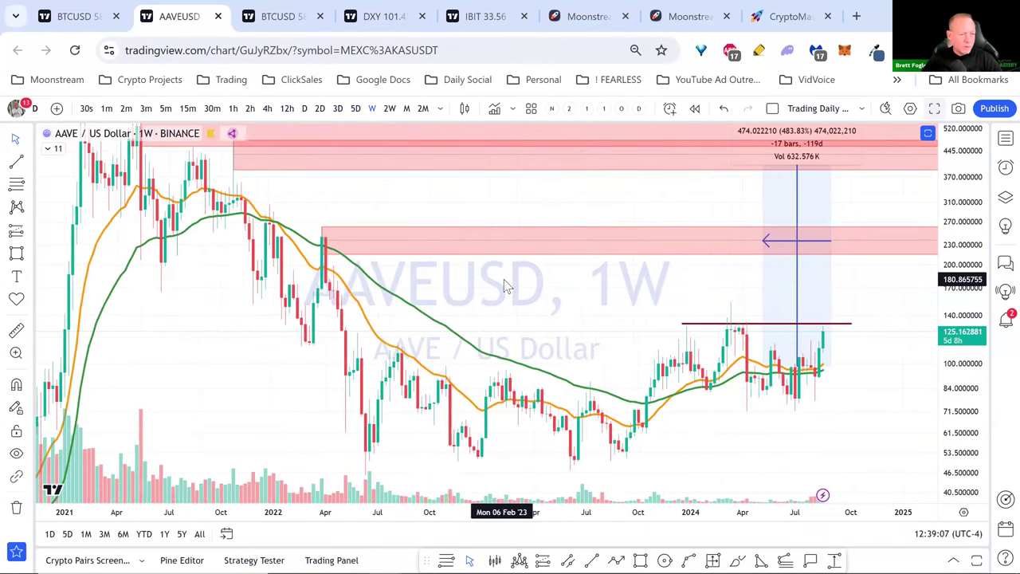
mouse_move(317, 360)
left_mouse_down()
mouse_move(653, 401)
mouse_move(800, 470)
mouse_move(883, 459)
left_mouse_up()
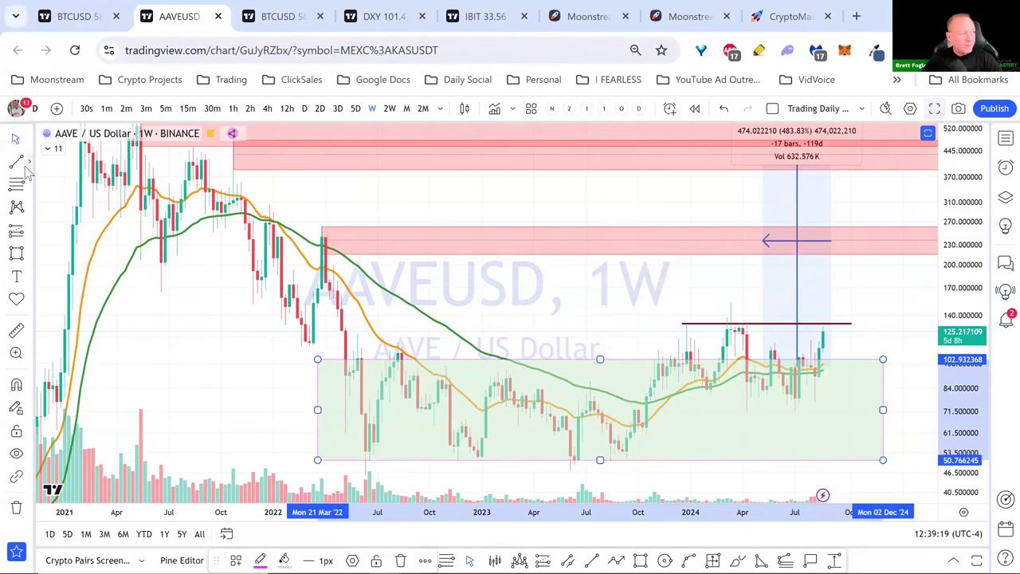
left_click(29, 139)
left_click(777, 185)
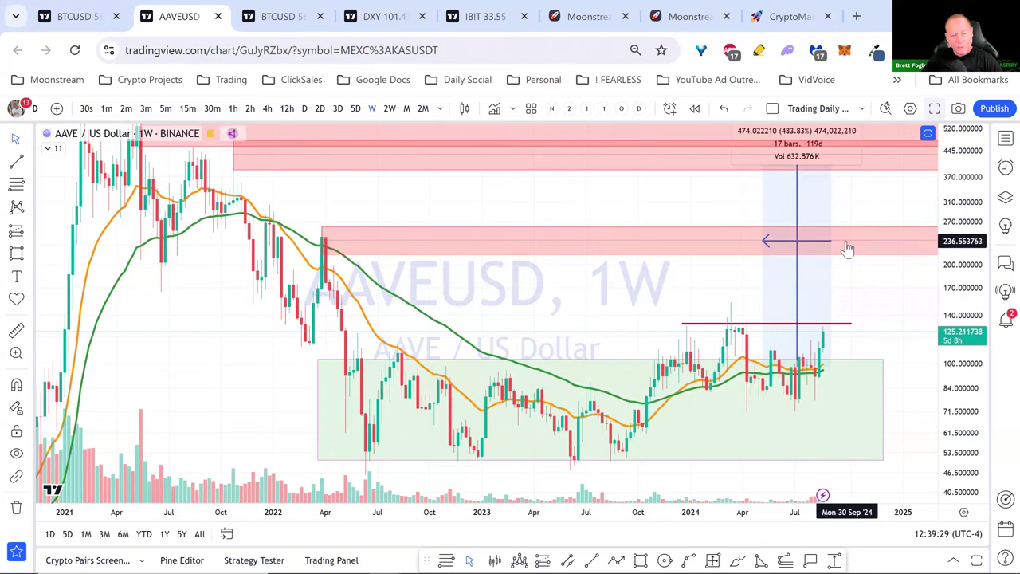
Step: Brush a wavy rising projection on the Aave chart from just below the horizontal trendline up to the highest red zone around mid-2025
left_click_drag(820, 493, 661, 491)
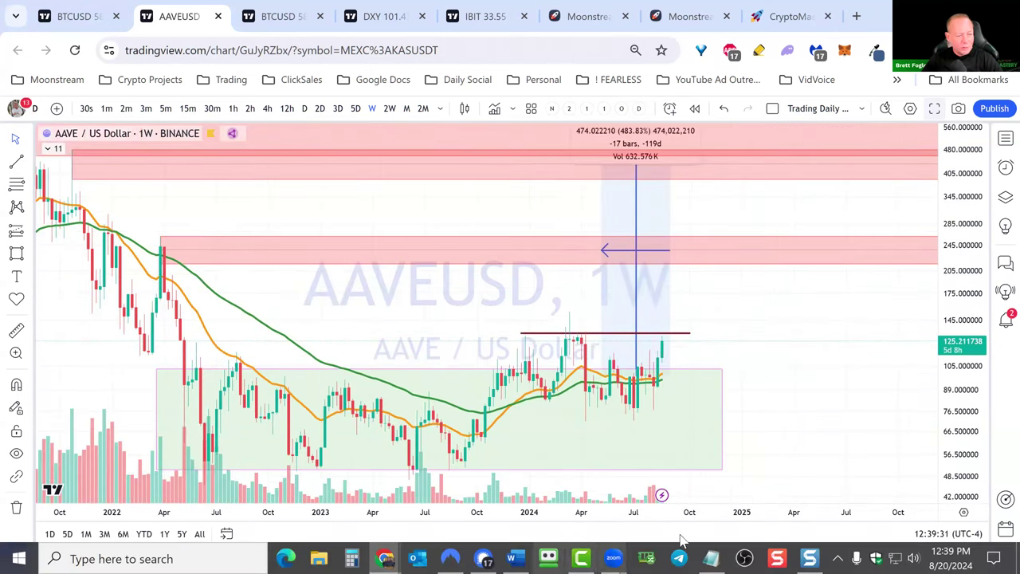
left_click(737, 560)
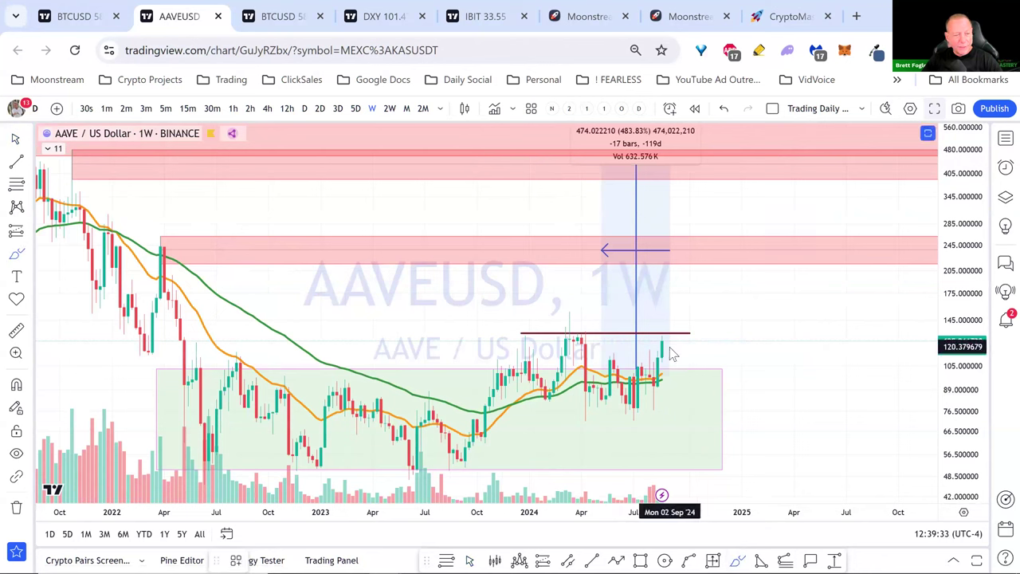
mouse_move(670, 344)
left_mouse_down()
mouse_move(698, 260)
mouse_move(736, 285)
mouse_move(769, 189)
mouse_move(817, 151)
mouse_move(847, 167)
left_mouse_up()
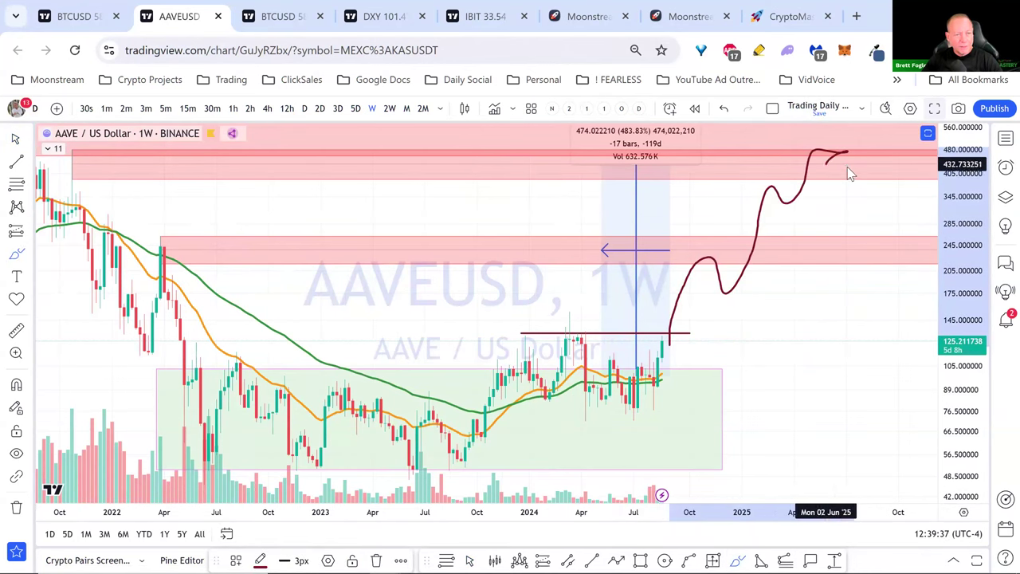
left_click(16, 139)
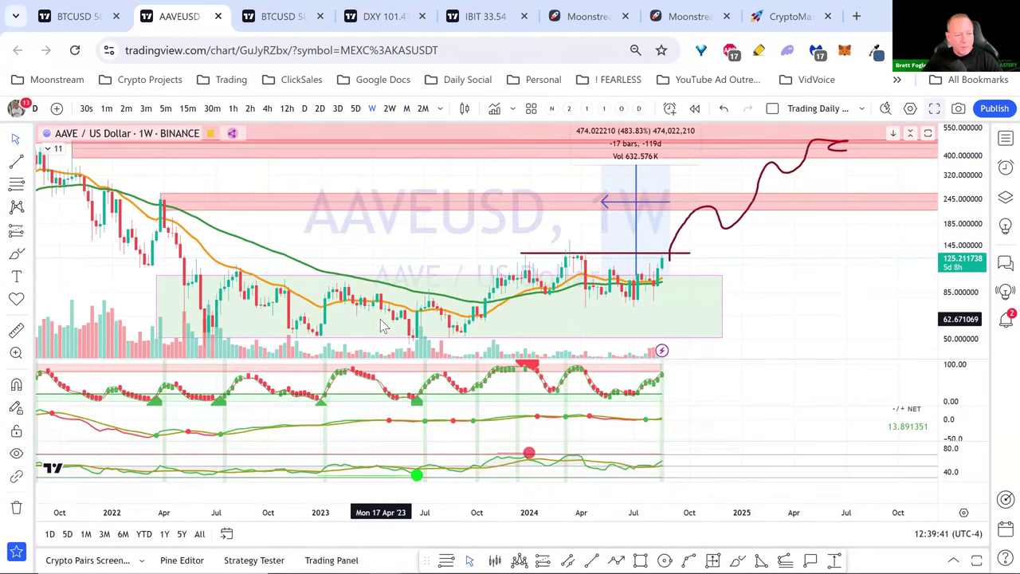
Step: Switch the Aave chart to daily, check the oscillator panes and maximise the price pane again
left_click(307, 109)
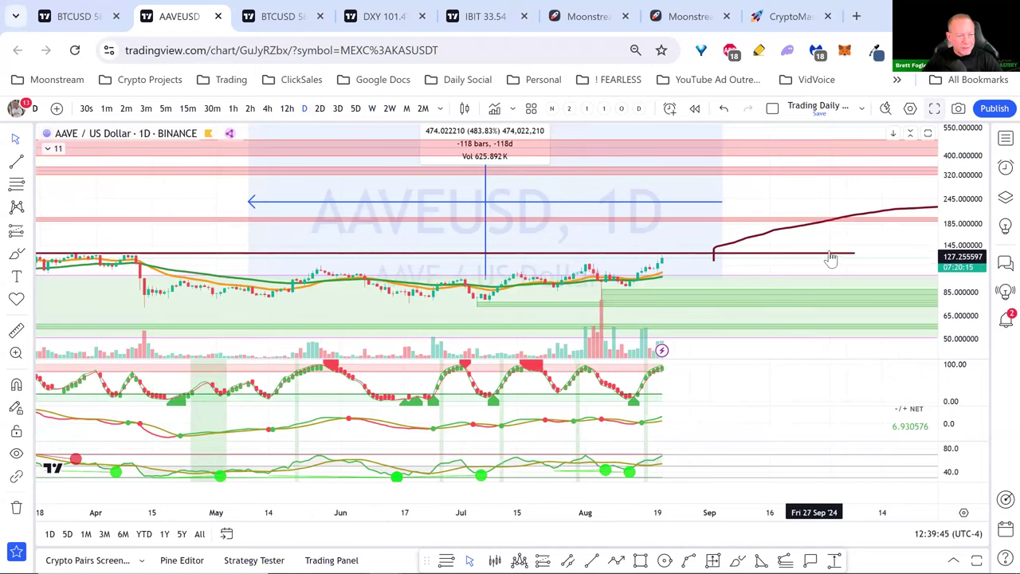
scroll(842, 284, "down", 2)
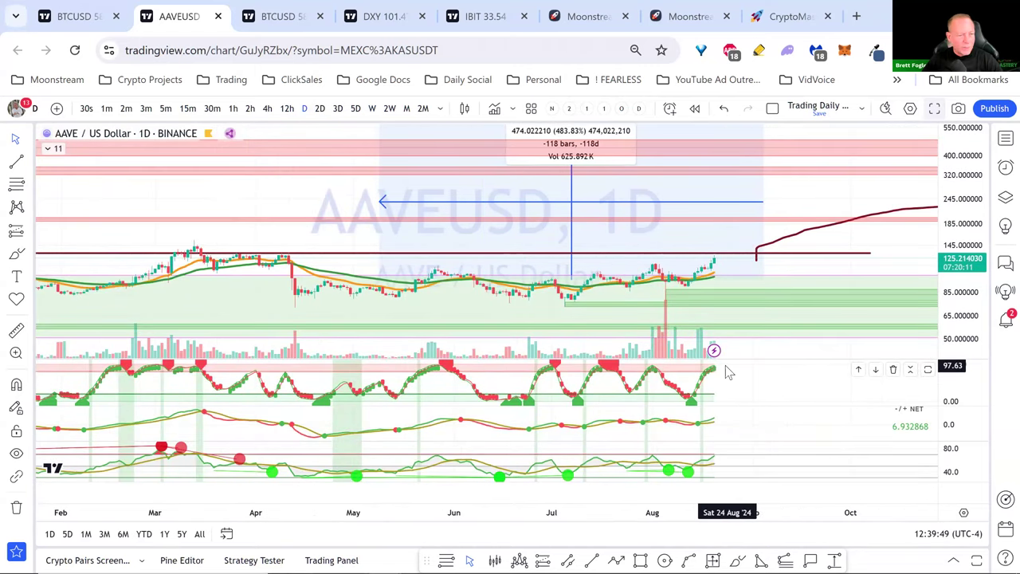
double_click(850, 184)
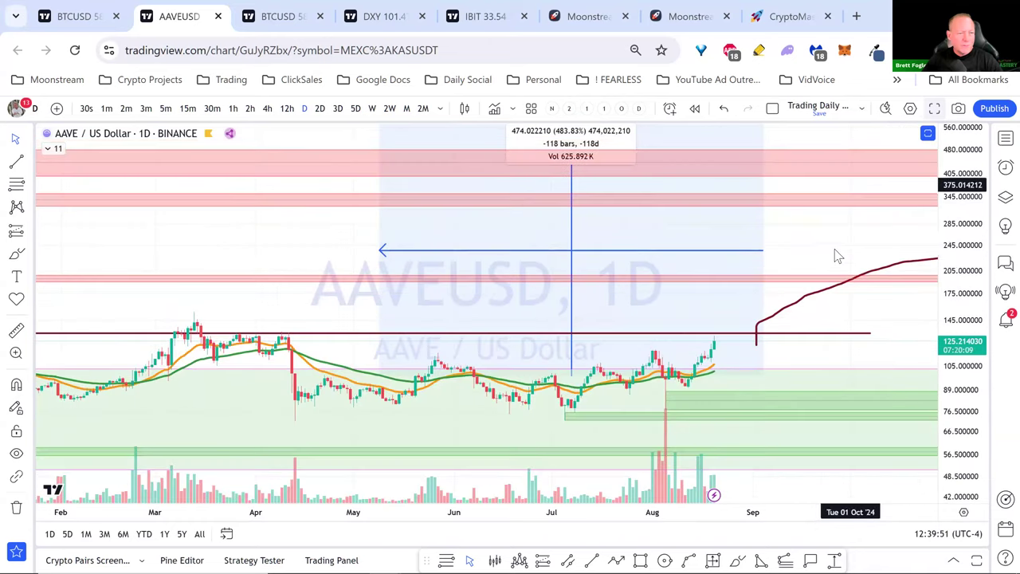
Step: Examine Aave's daily price history since 2021 against the green range zone, the red zones and the brushed projection
scroll(834, 251, "down", 2)
scroll(834, 253, "down", 3)
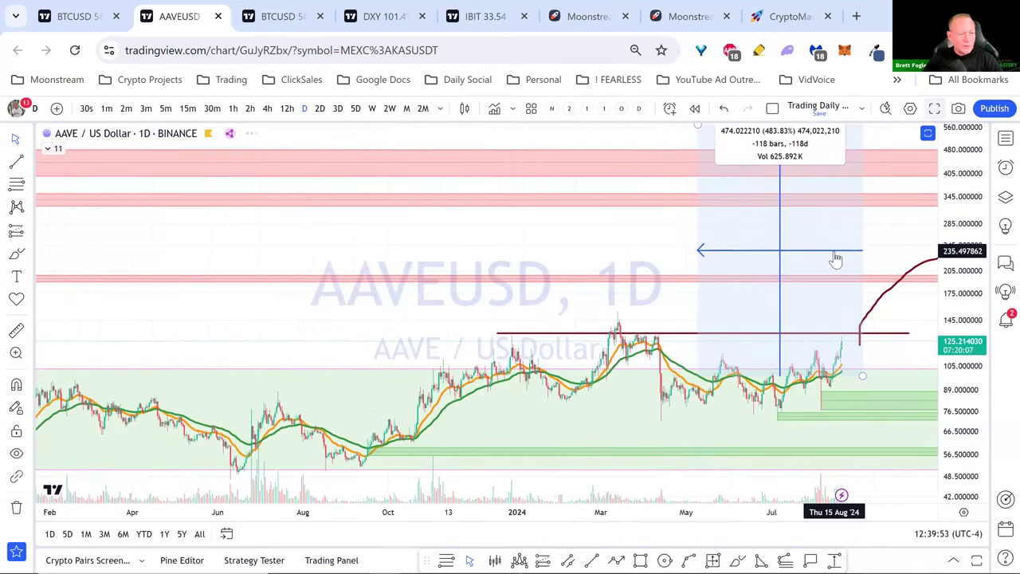
scroll(834, 259, "down", 2)
scroll(834, 259, "down", 3)
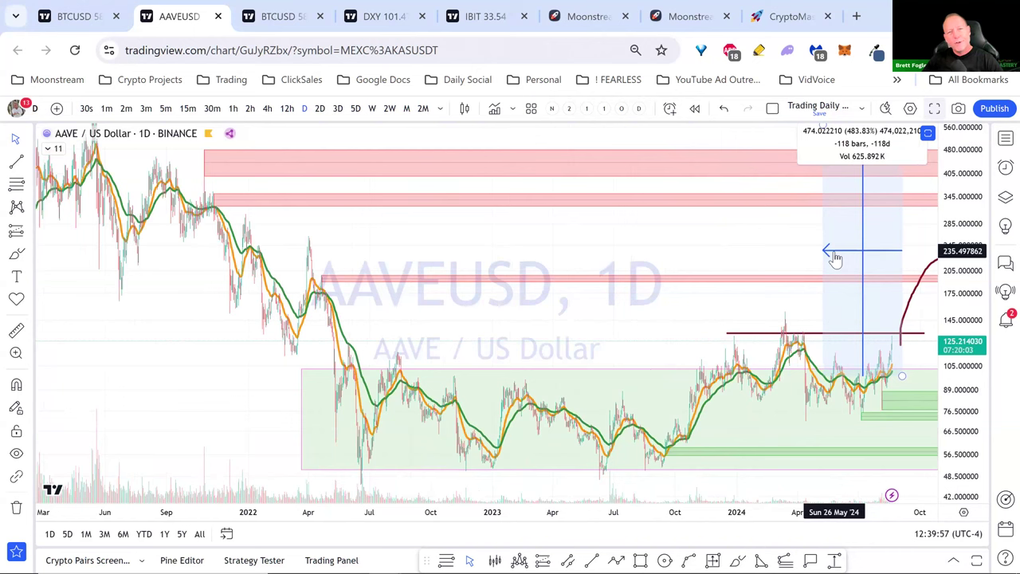
left_click_drag(737, 206, 542, 281)
scroll(533, 285, "down", 2)
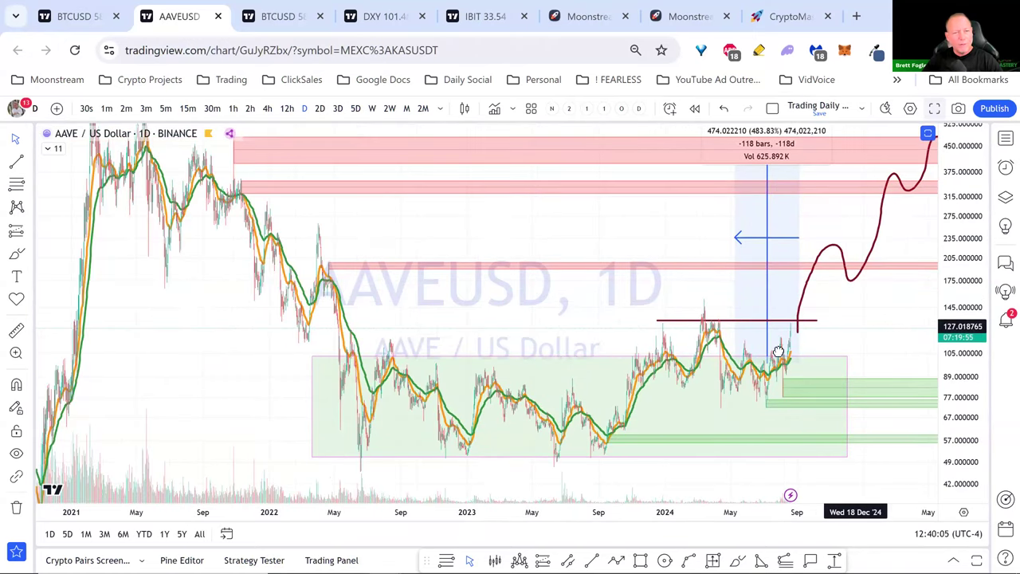
scroll(820, 295, "right", 5)
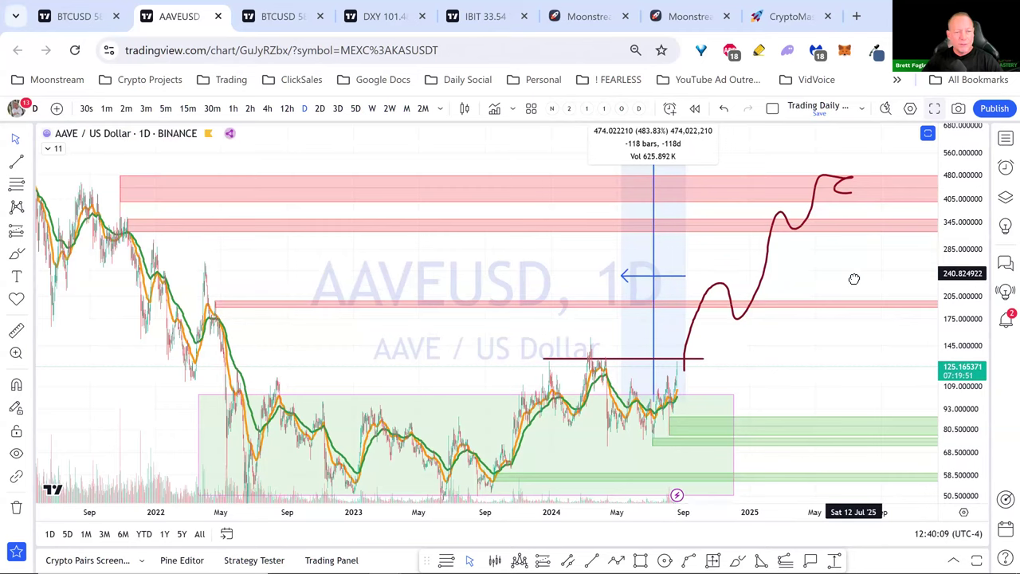
left_click_drag(853, 279, 854, 279)
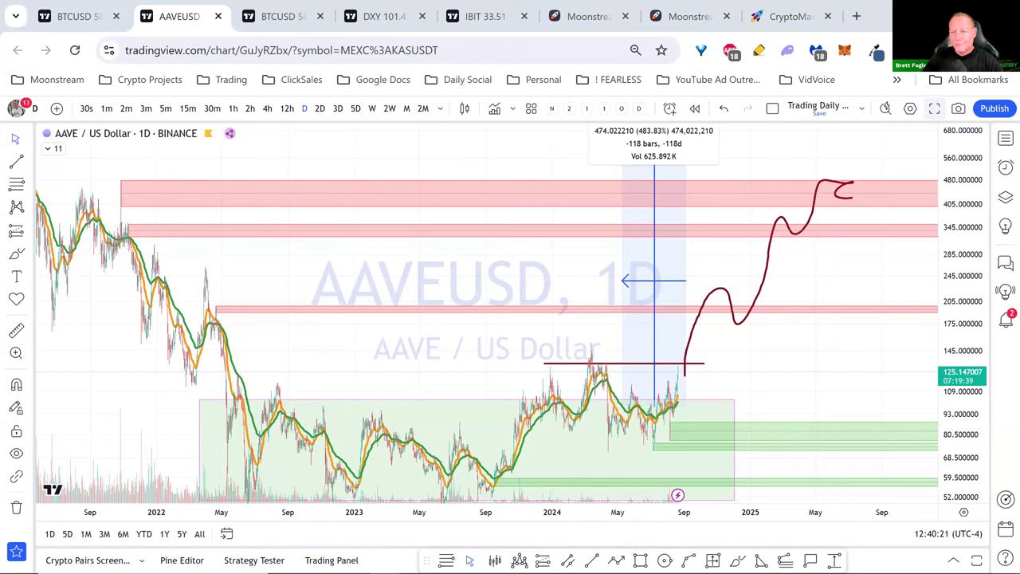
Step: Make the Radar indicator's trend table visible on the Aave chart and collapse the indicator legend
left_click(48, 150)
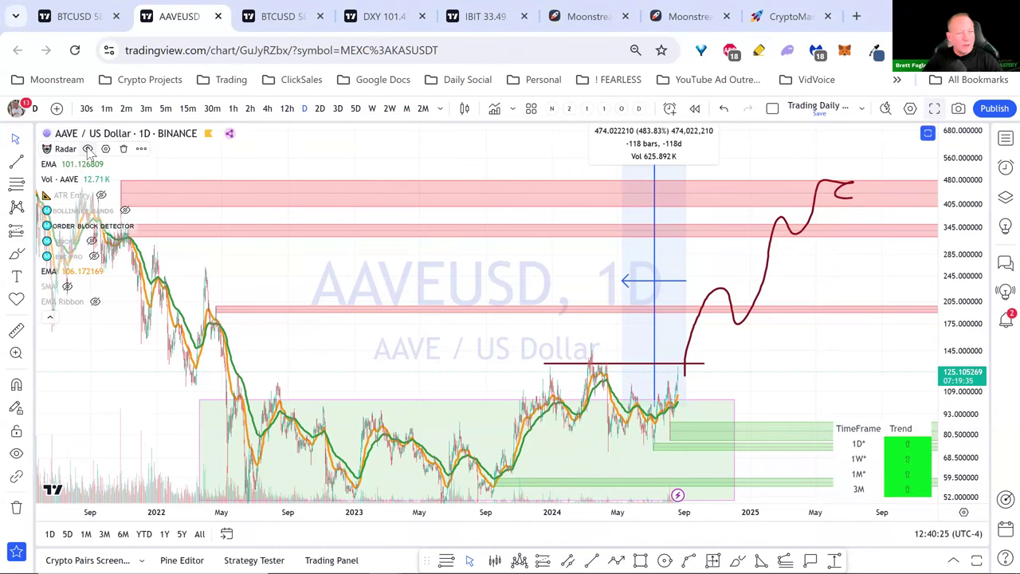
left_click(49, 316)
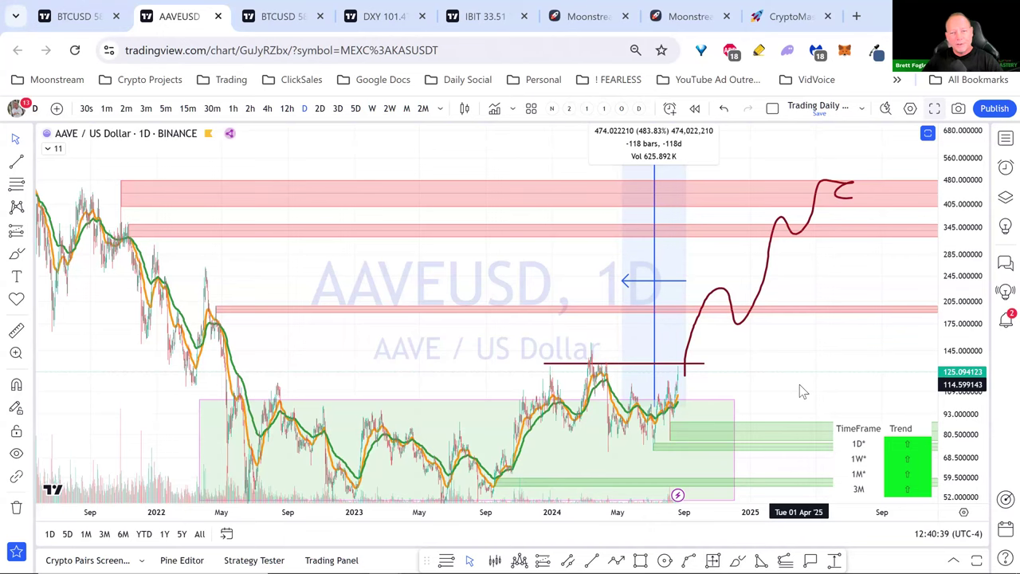
left_click_drag(826, 344, 851, 310)
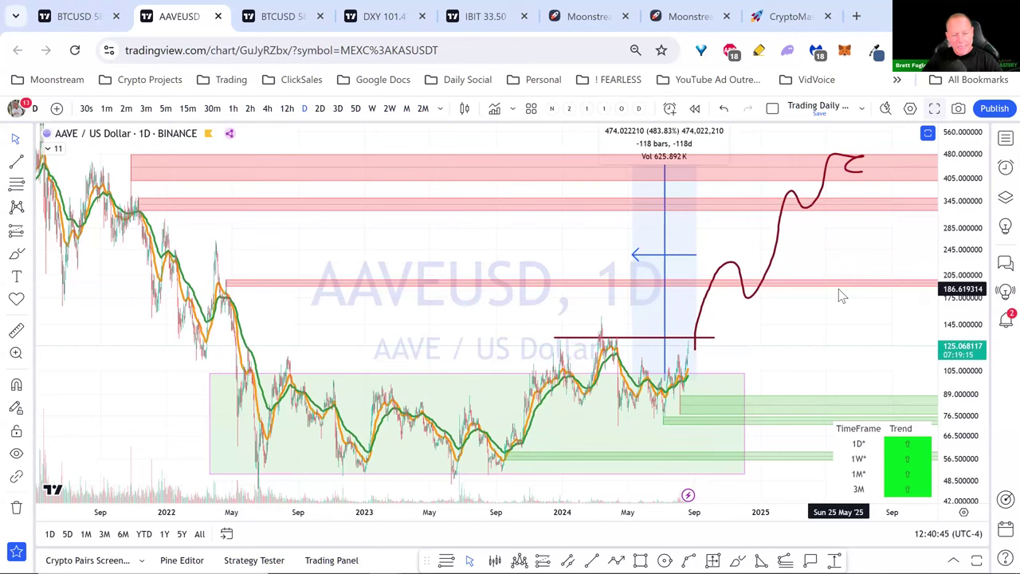
Step: Show the watchlist and switch the chart to the INDEX BTCUSD symbol, framing the descending channel
left_click(1005, 140)
left_click(827, 181)
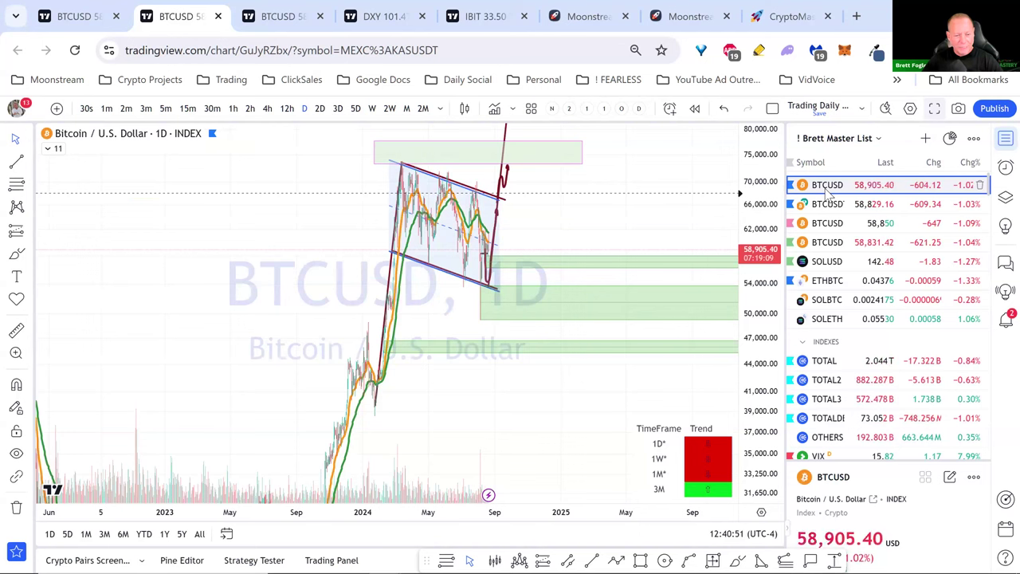
scroll(521, 359, "up", 4)
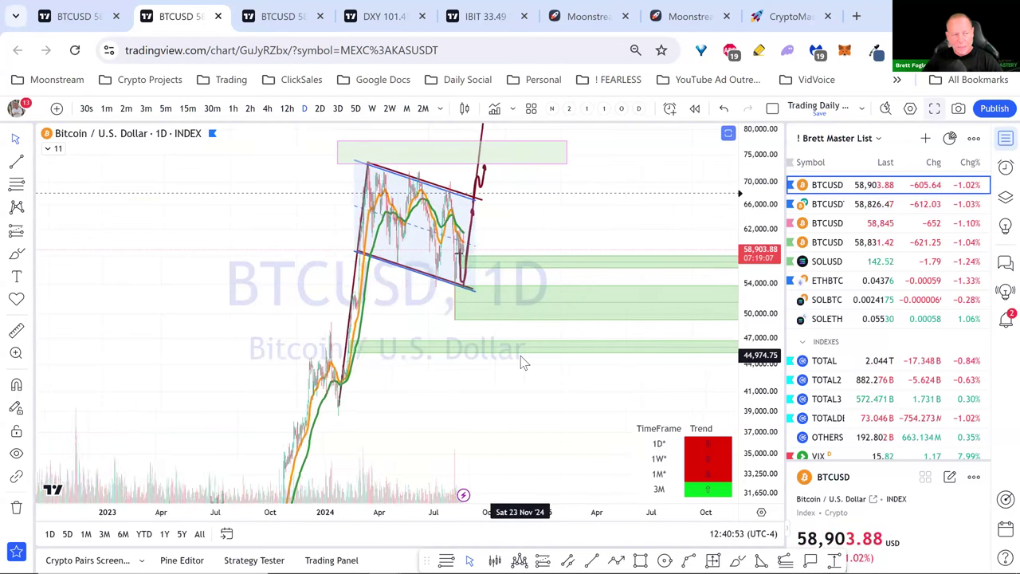
scroll(170, 333, "up", 3)
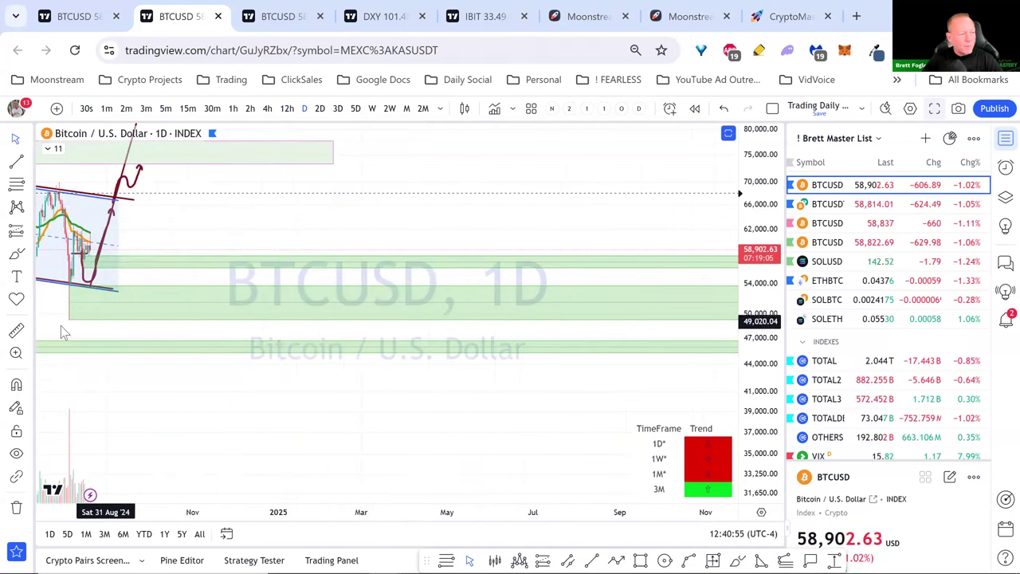
left_click_drag(210, 335, 648, 348)
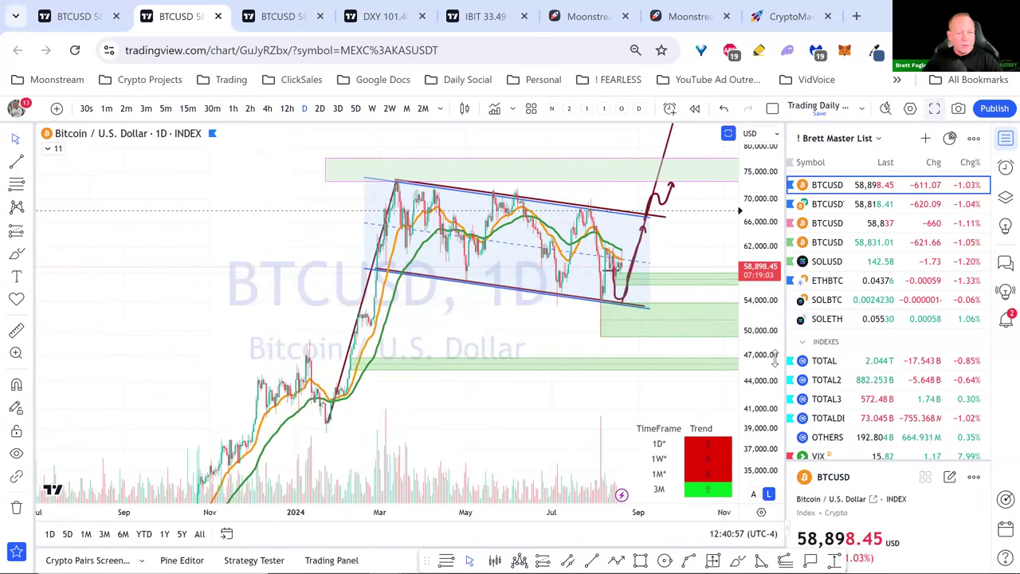
Step: Examine the recent BTCUSD daily price action within the descending channel up close
scroll(693, 390, "up", 3)
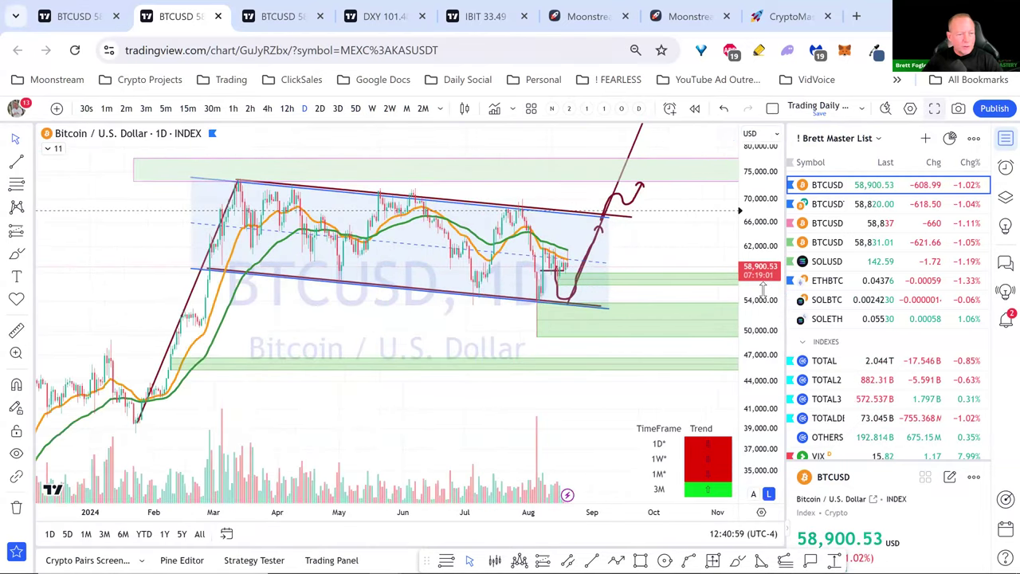
scroll(762, 291, "up", 3)
left_click_drag(608, 417, 577, 425)
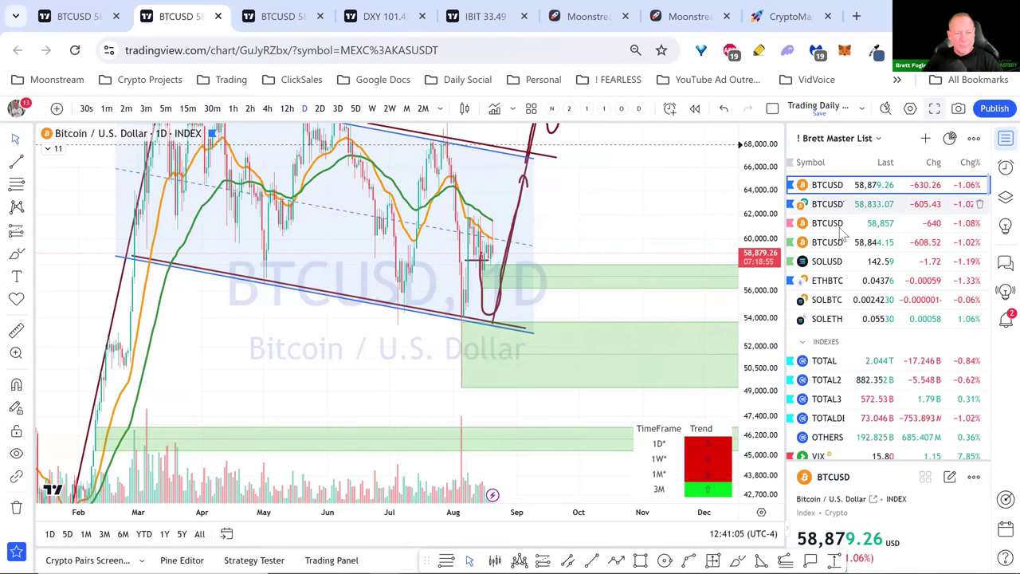
Step: Open the SOLUSD daily chart in full screen and examine its support, resistance and projected path
left_click(823, 263)
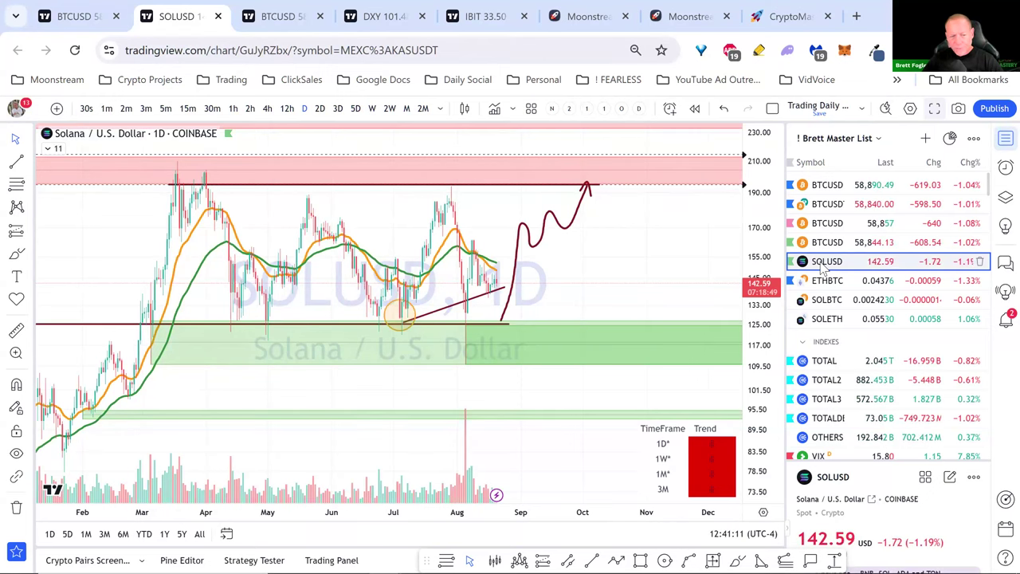
left_click(935, 109)
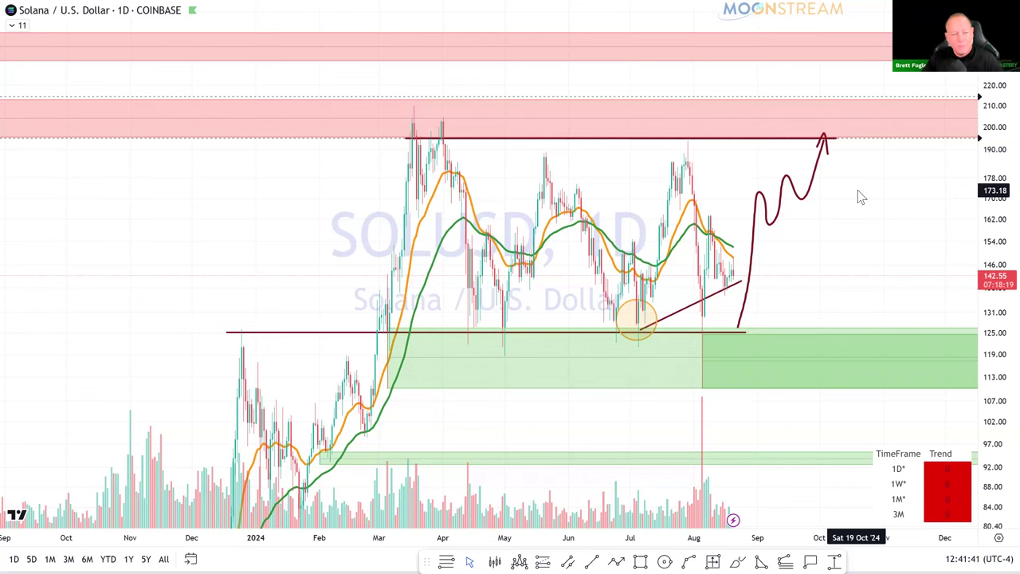
scroll(858, 189, "up", 2)
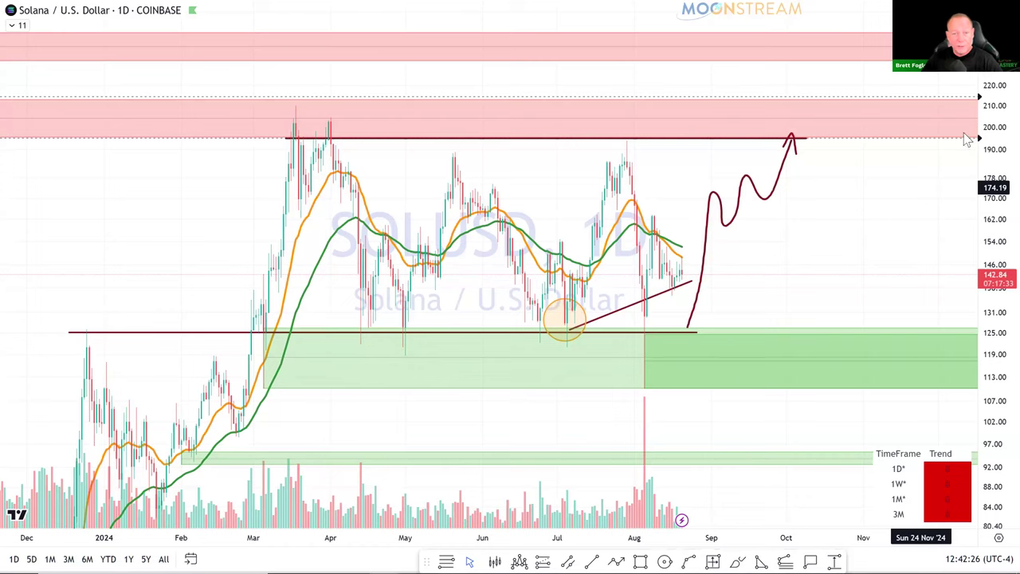
Step: Leave the full-screen view and load the BTCUSD index chart from the watchlist
key("Escape")
left_click(1003, 138)
left_click(827, 185)
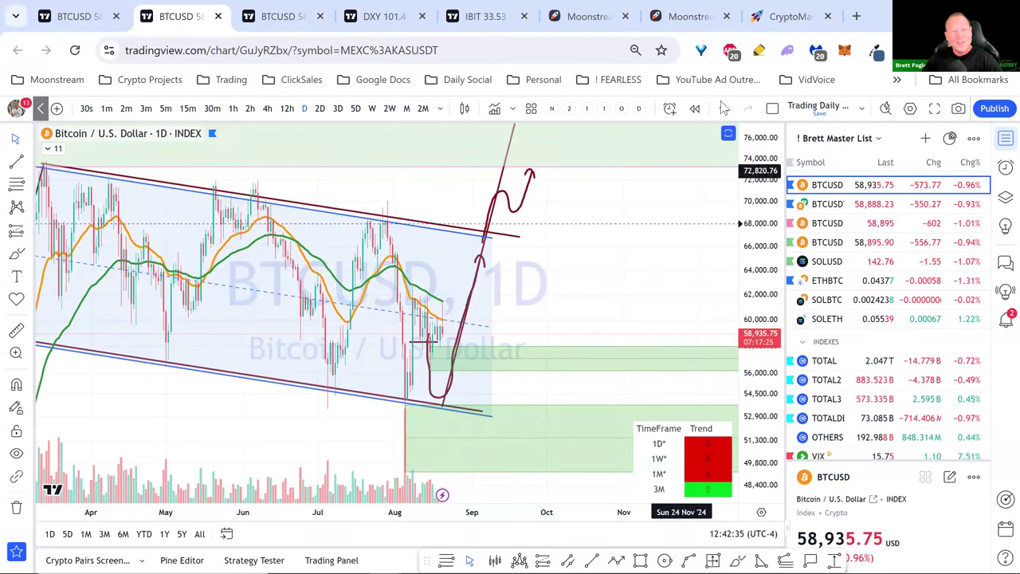
Step: Switch to the open CryptoMastery page and highlight its web address, cryptomastery.org/pro
left_click(782, 16)
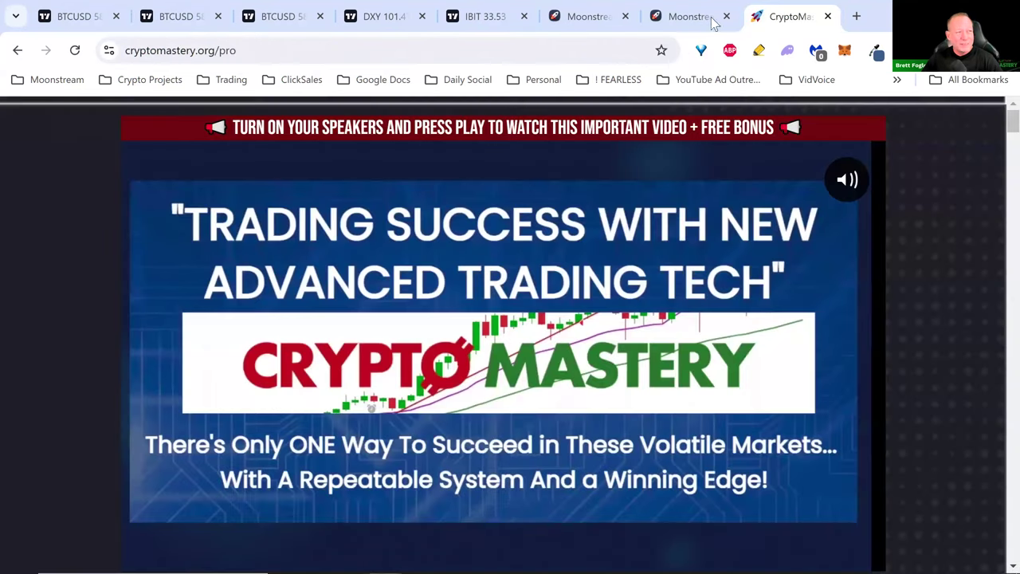
left_click(195, 51)
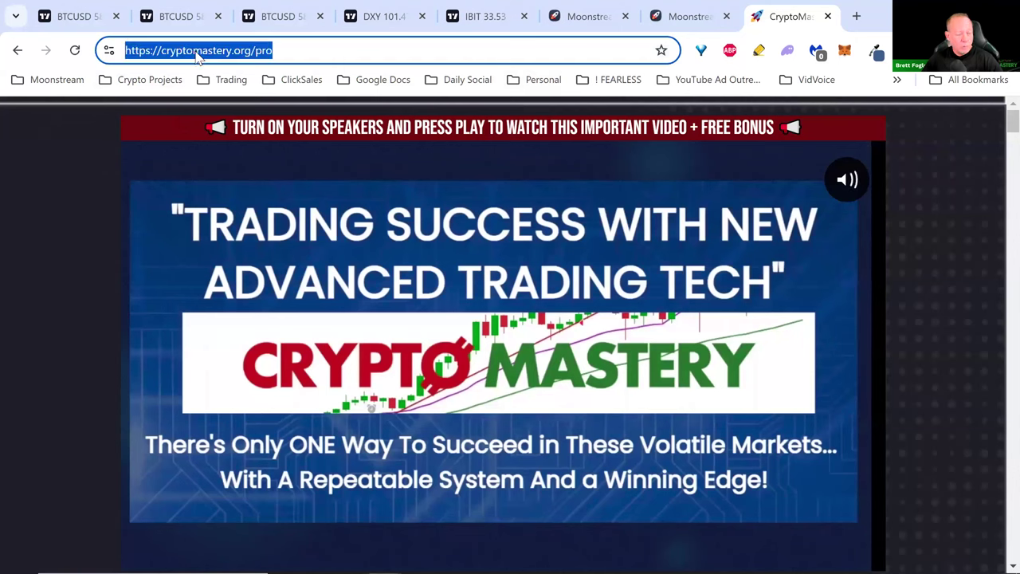
key("Escape")
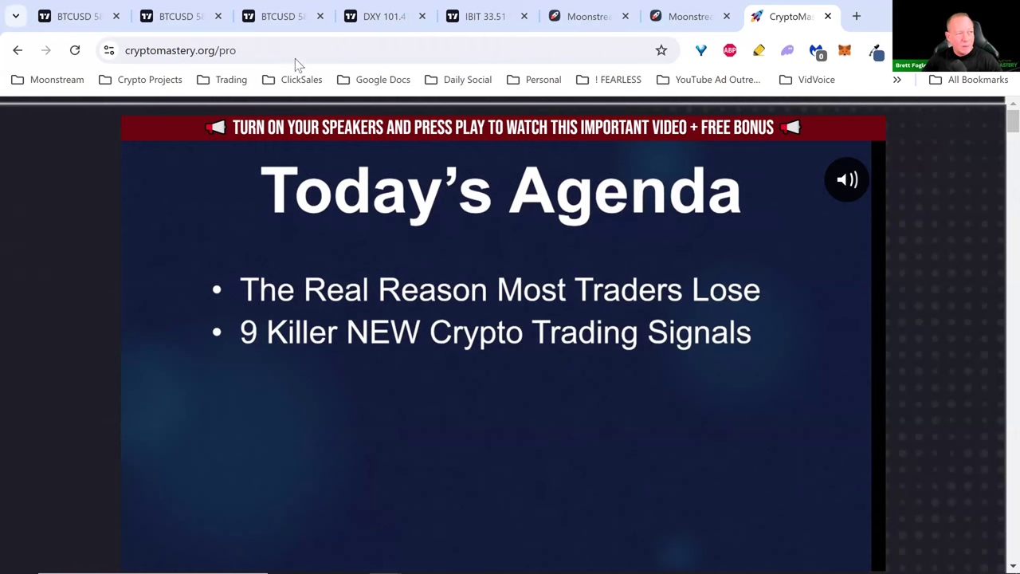
Step: Return to the TradingView daily trading chart and load the TOTAL crypto market cap from the watchlist's indexes
left_click(278, 18)
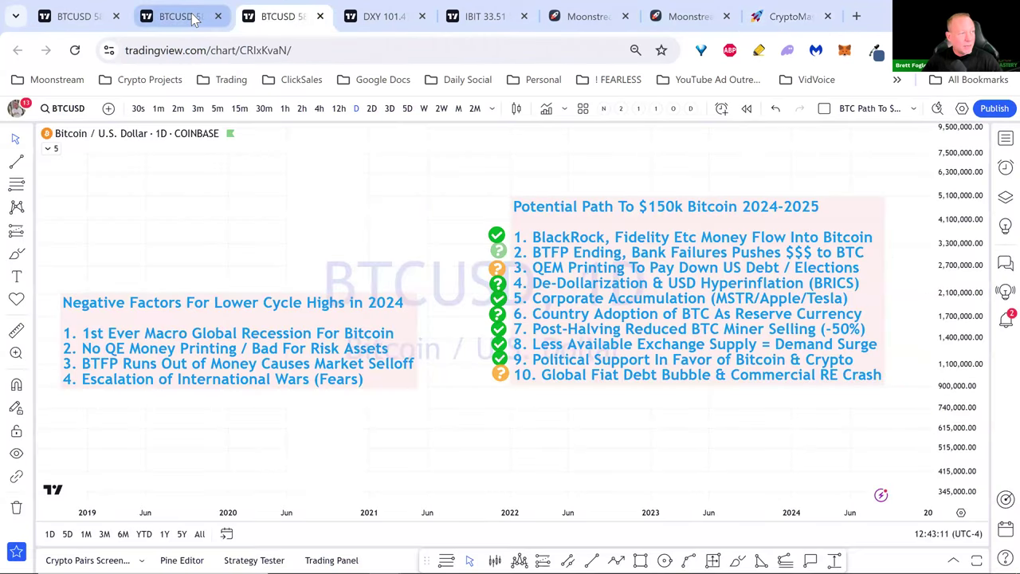
left_click(191, 17)
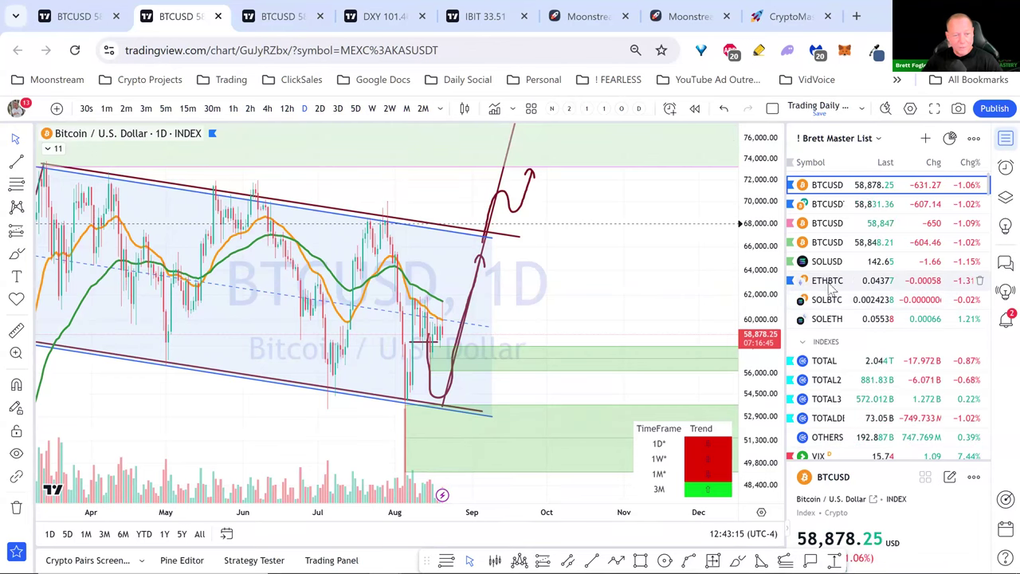
scroll(843, 375, "down", 3)
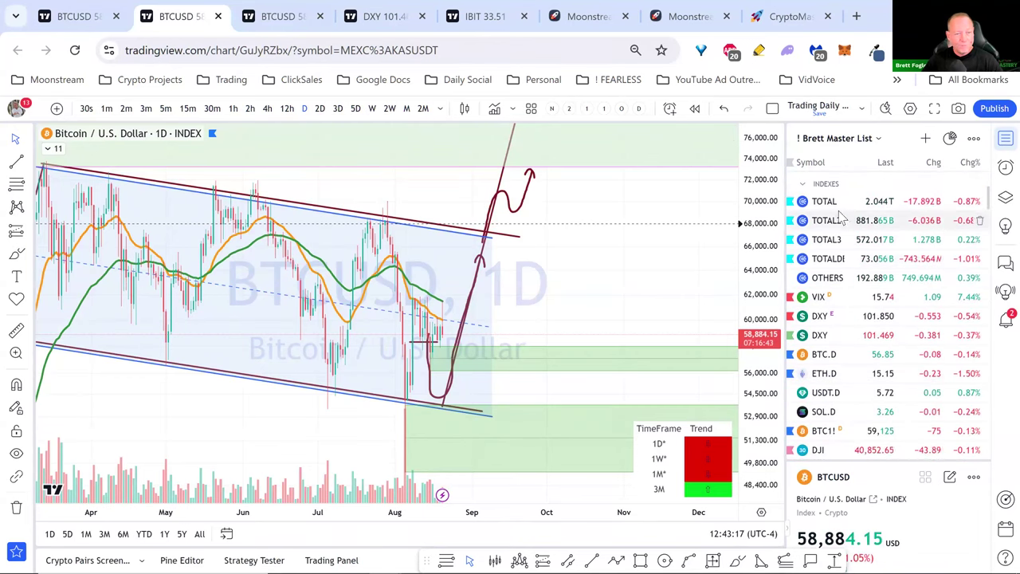
left_click(825, 203)
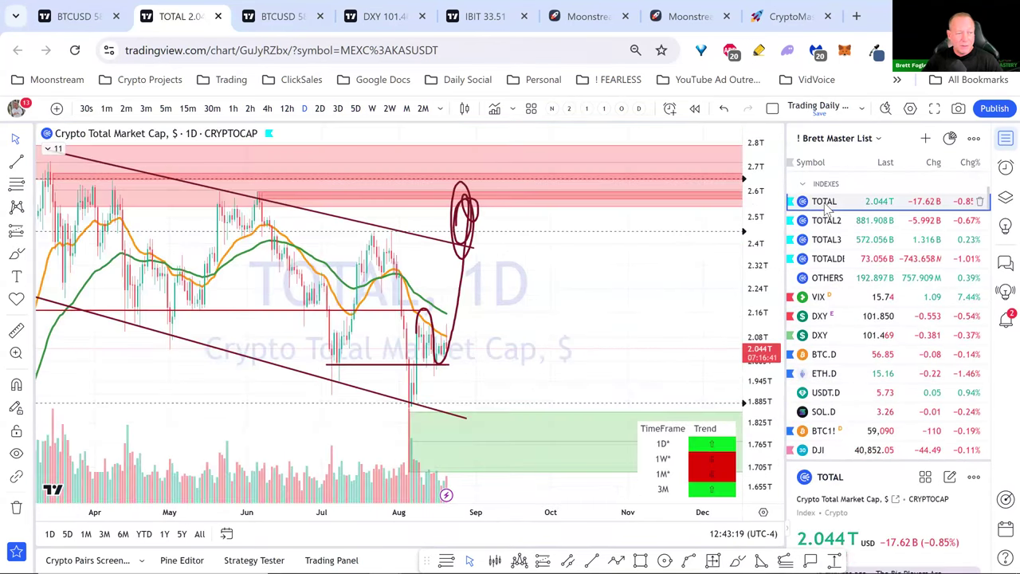
left_click(29, 208)
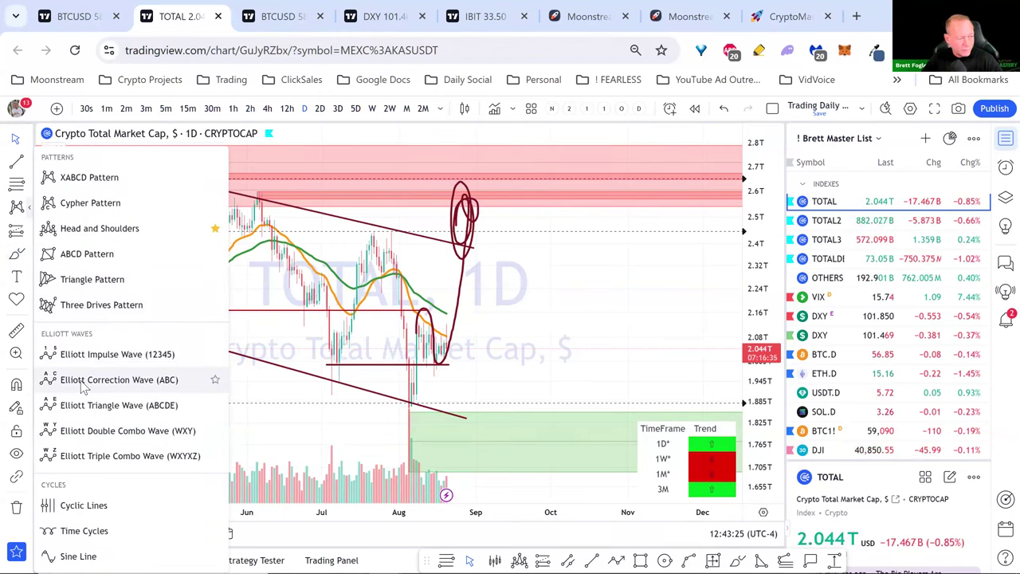
left_click(591, 309)
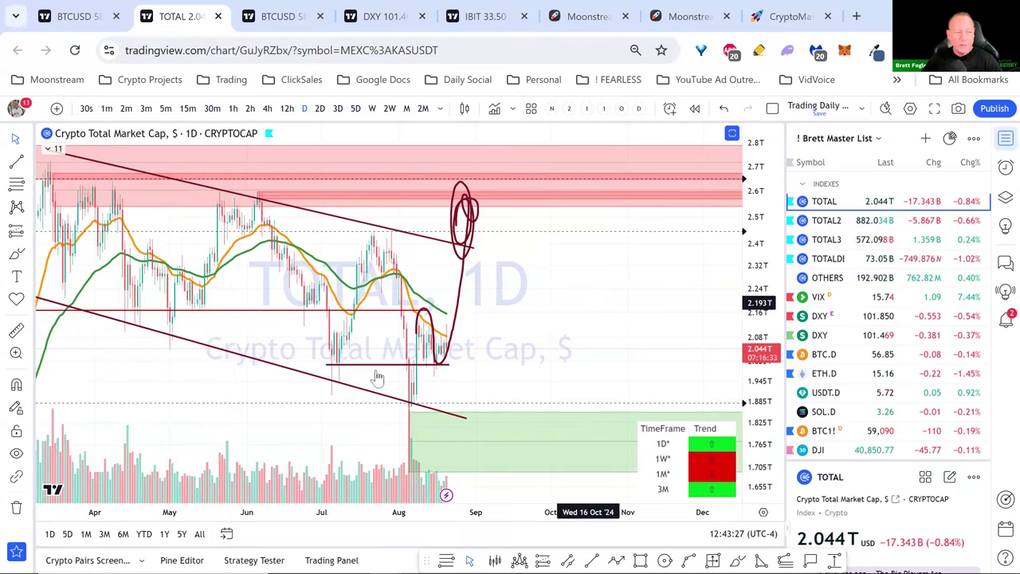
Step: Examine the TOTAL daily chart from February to August 2024, focusing on the descending channel and the projected move
left_click_drag(509, 414, 681, 420)
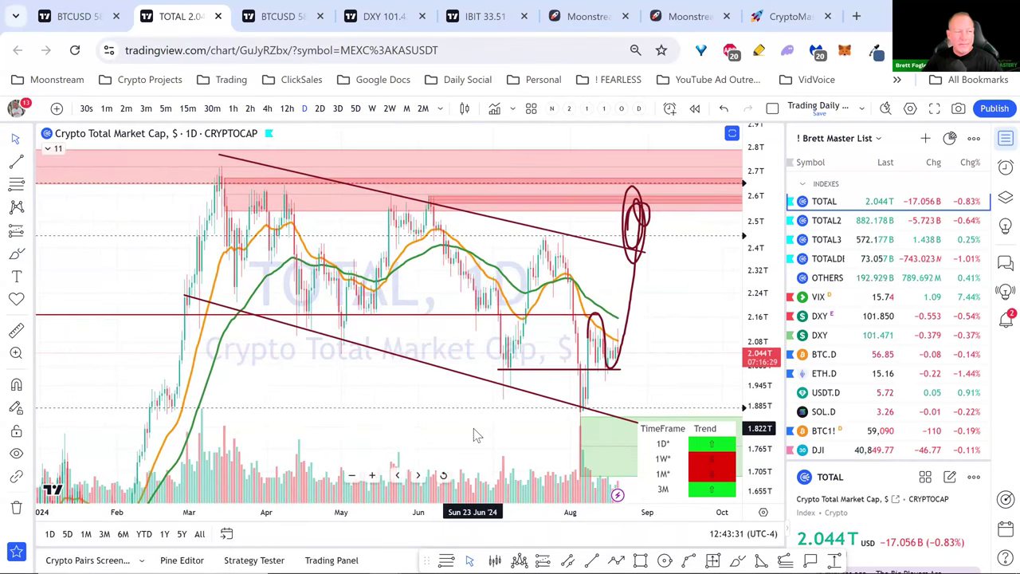
scroll(474, 427, "down", 2)
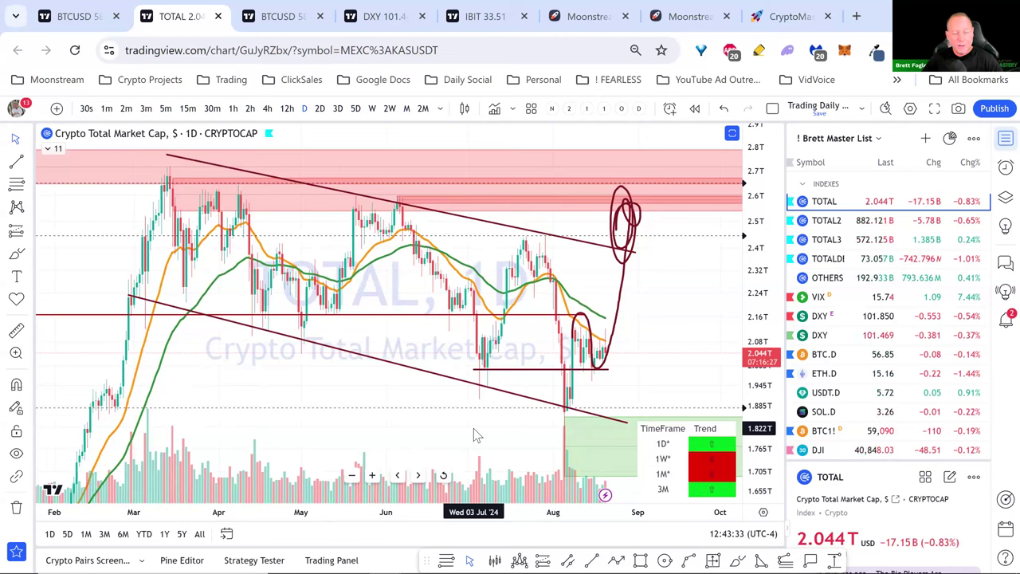
left_click_drag(398, 394, 413, 432)
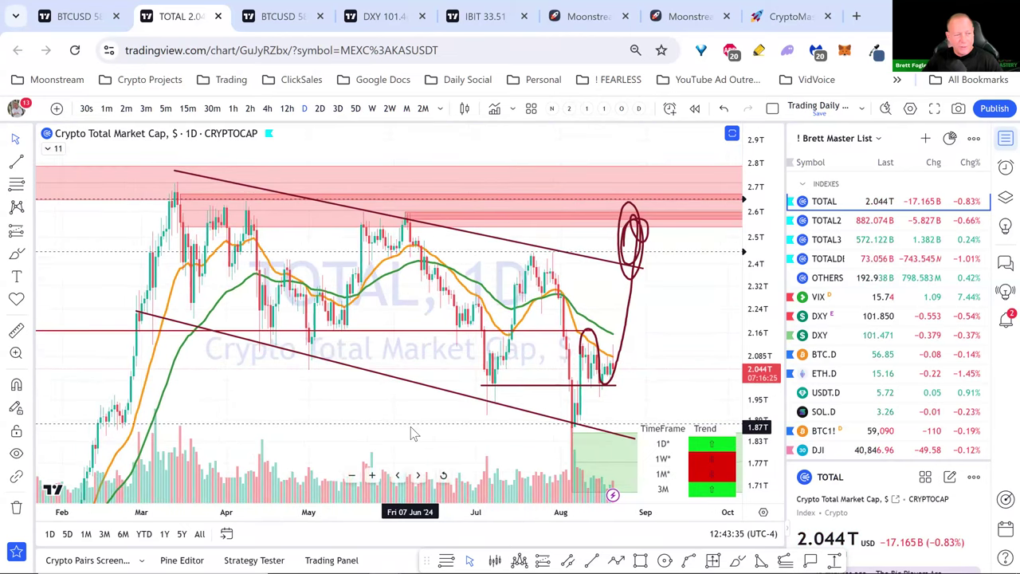
scroll(411, 427, "up", 1)
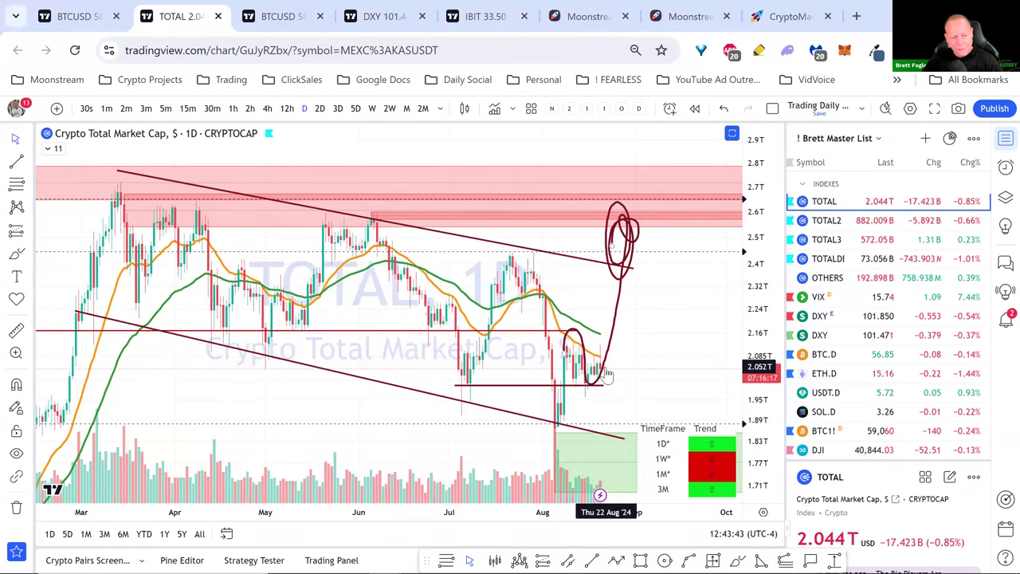
left_click_drag(682, 357, 712, 348)
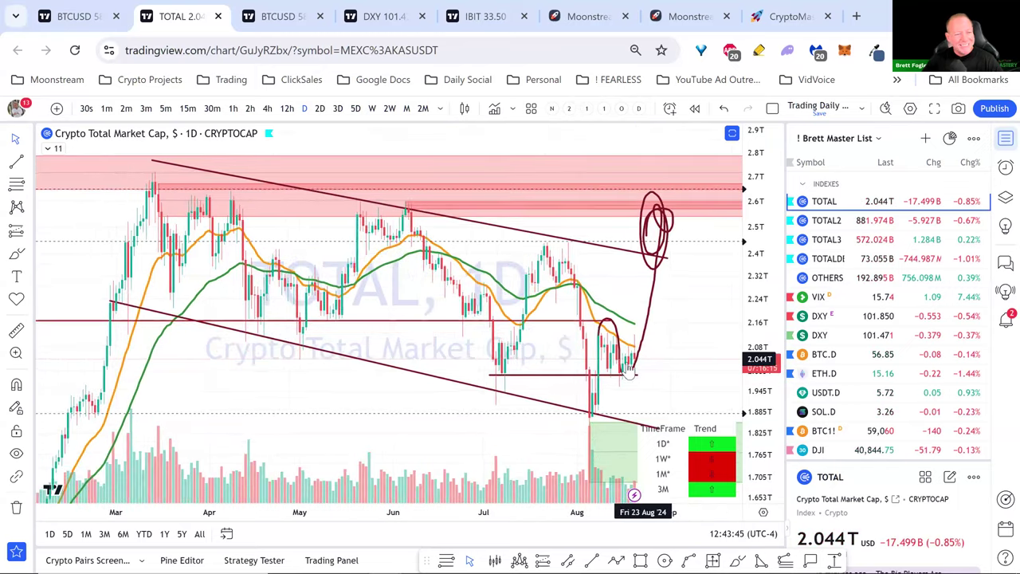
scroll(629, 373, "up", 3)
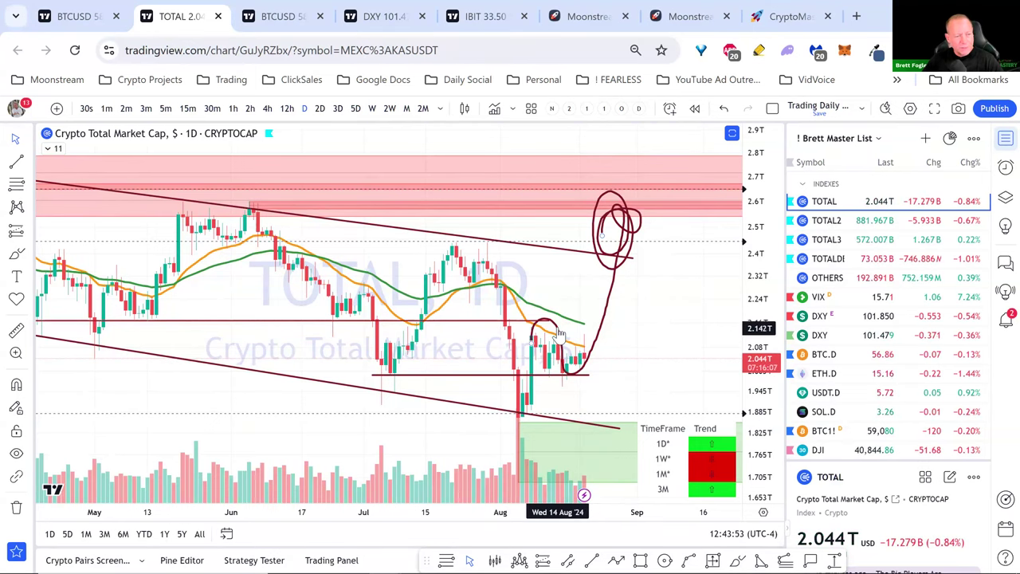
mouse_move(618, 330)
left_mouse_down()
mouse_move(653, 319)
mouse_move(618, 336)
left_mouse_up()
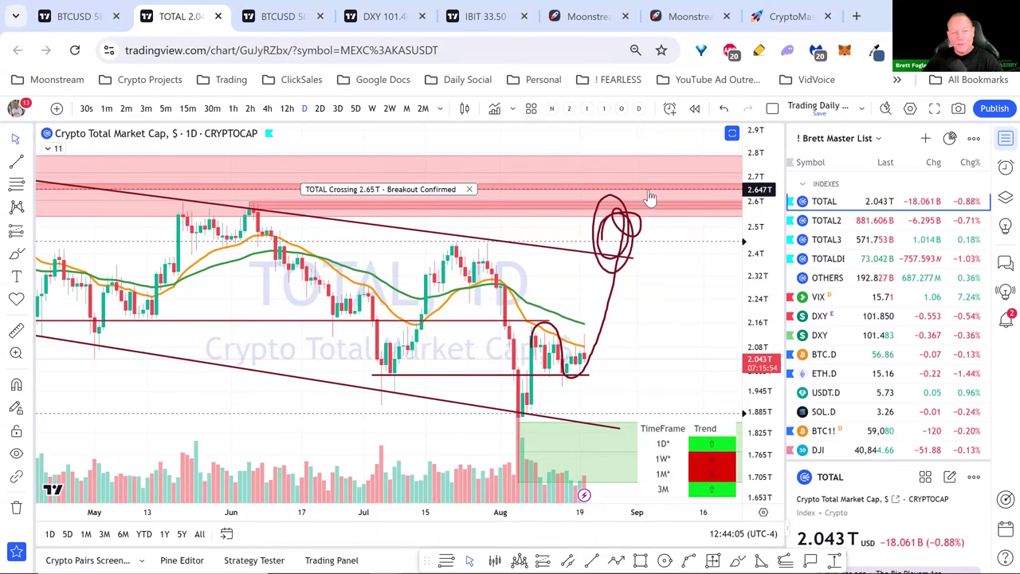
scroll(647, 196, "down", 4)
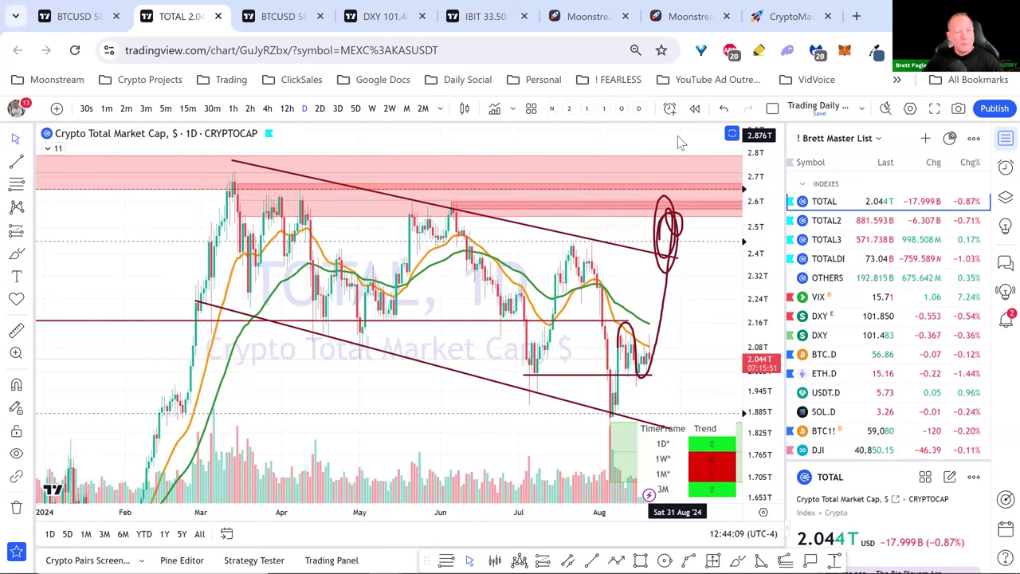
Step: View the TOTAL chart in full screen and compare its history since 2021 with the 2024 descending channel
left_click(934, 109)
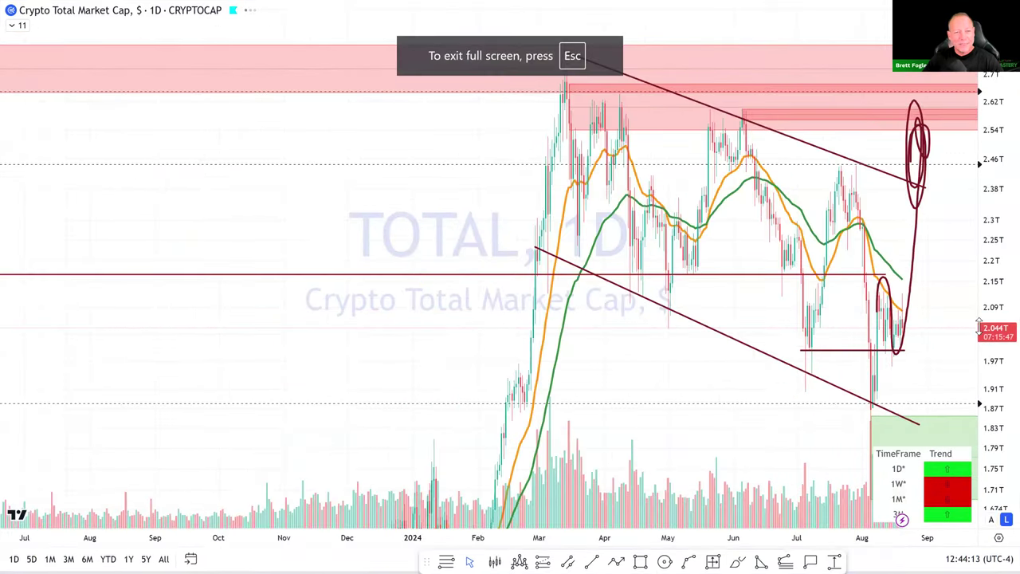
scroll(401, 289, "down", 10)
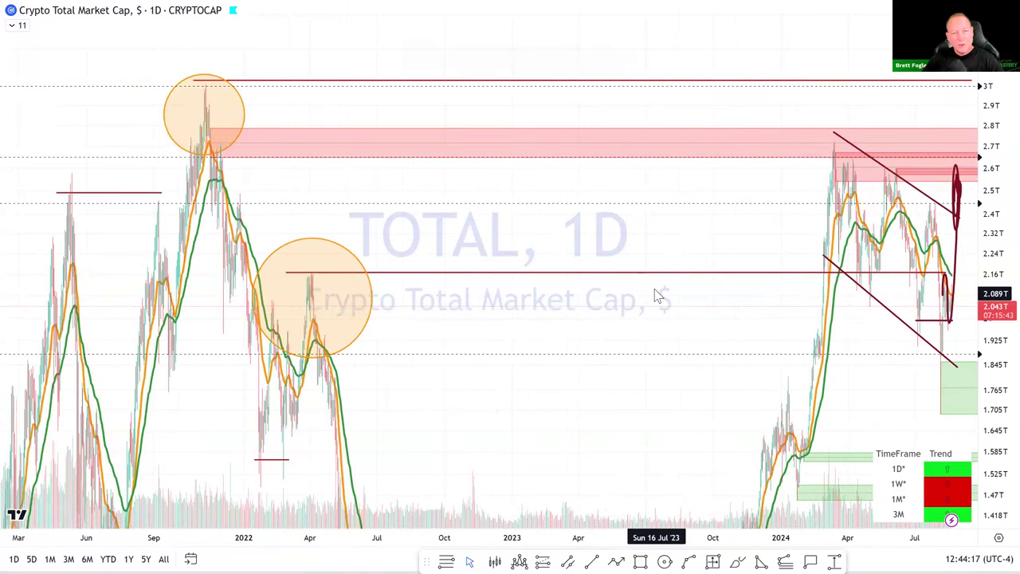
scroll(669, 319, "up", 3)
scroll(654, 295, "up", 3)
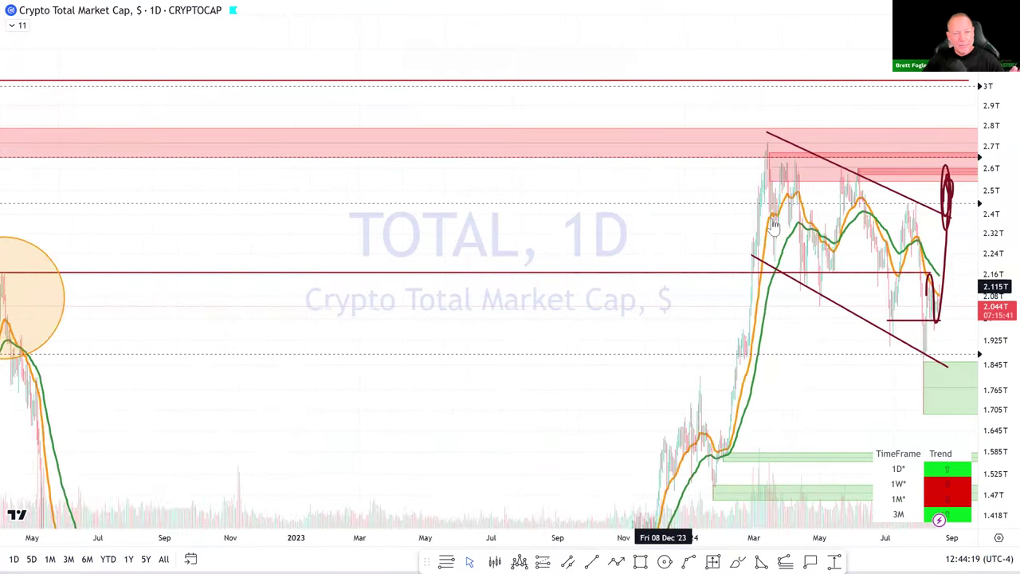
scroll(647, 196, "right", 3)
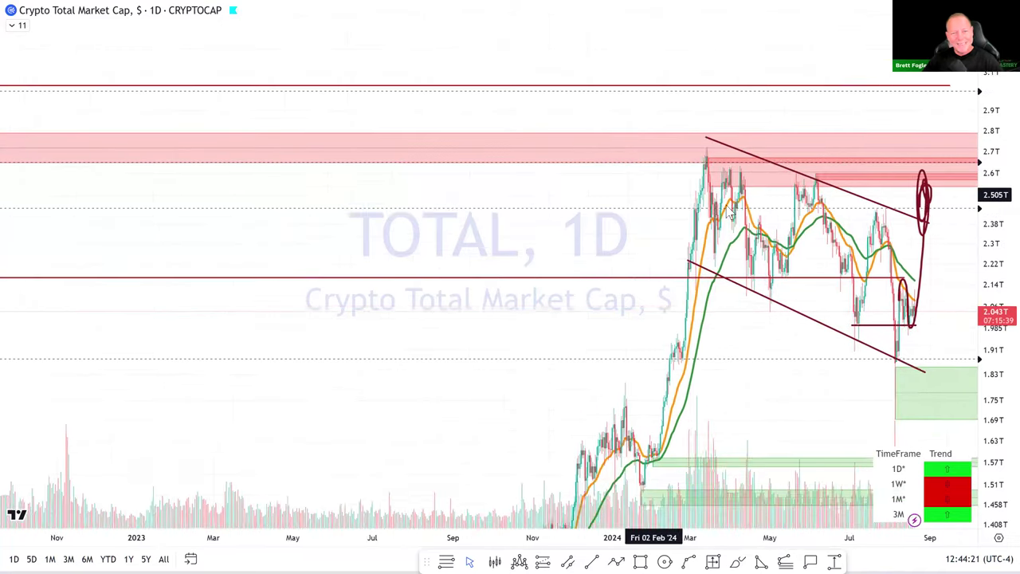
scroll(836, 239, "right", 3)
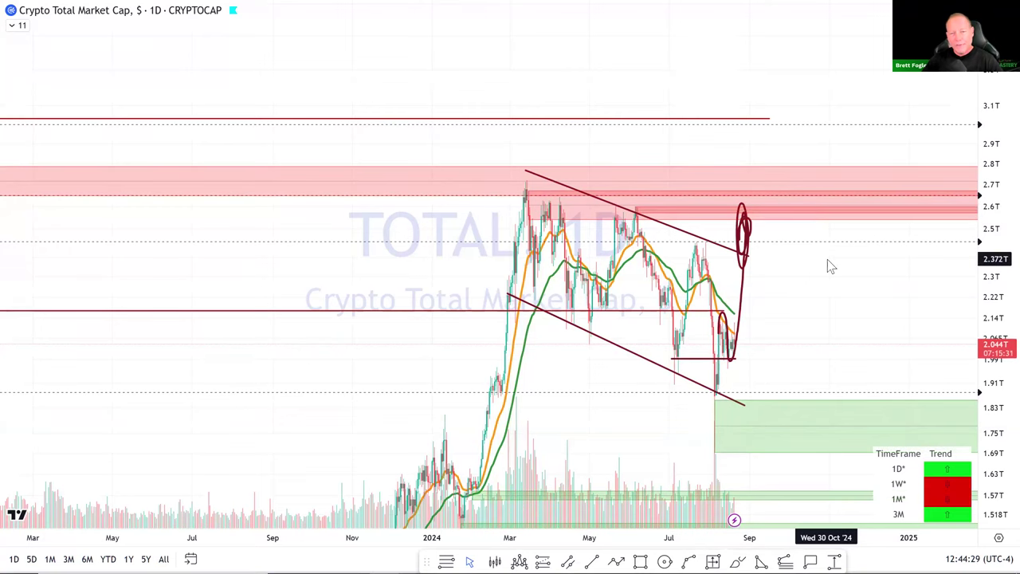
key("Escape")
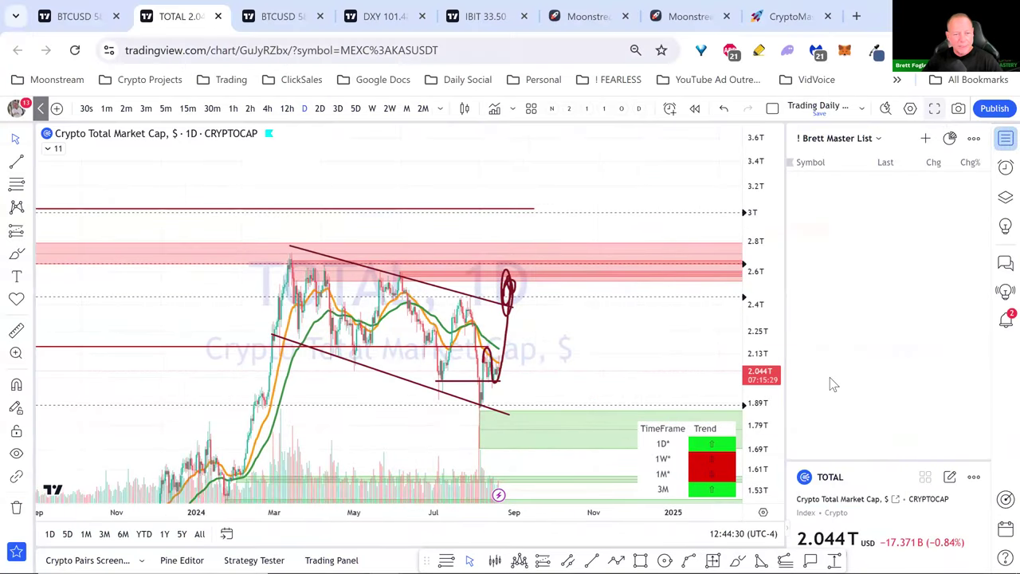
Step: Review the TOTAL2 and TOTAL3 market cap charts from the watchlist in turn
left_click(829, 381)
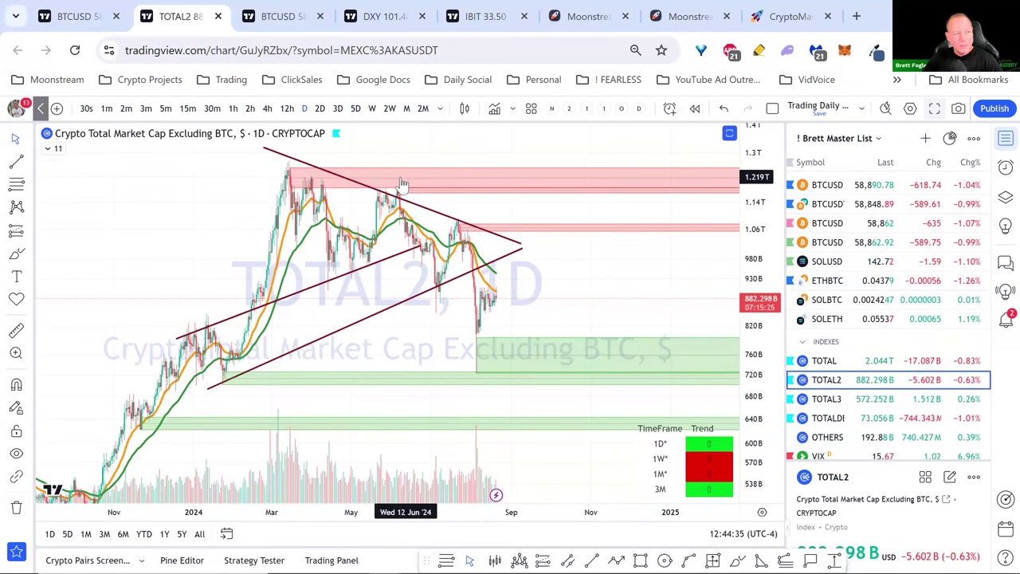
left_click(835, 401)
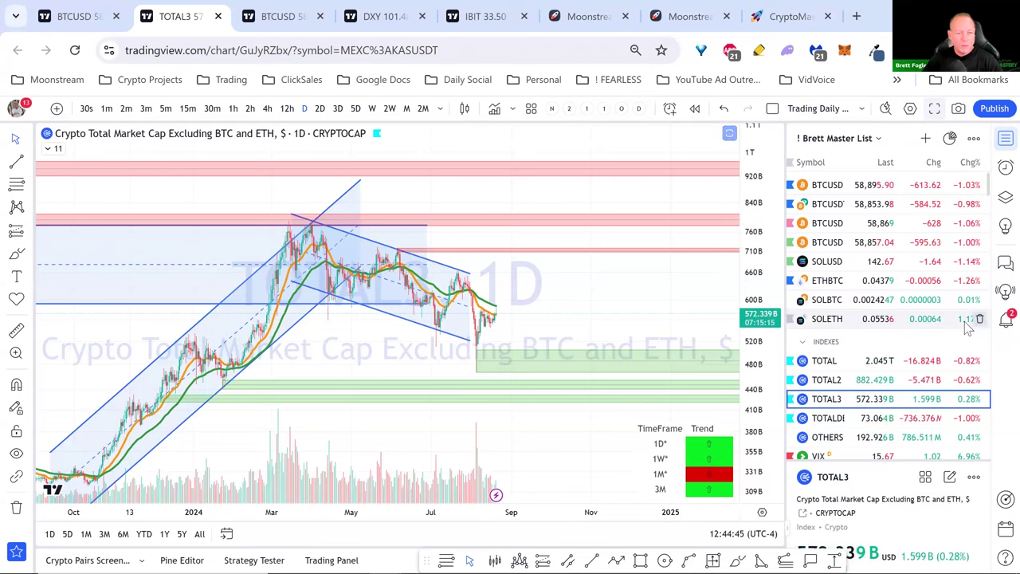
Step: Find AVAXUSD in the watchlist's Gemini group and load its daily chart
scroll(839, 353, "down", 5)
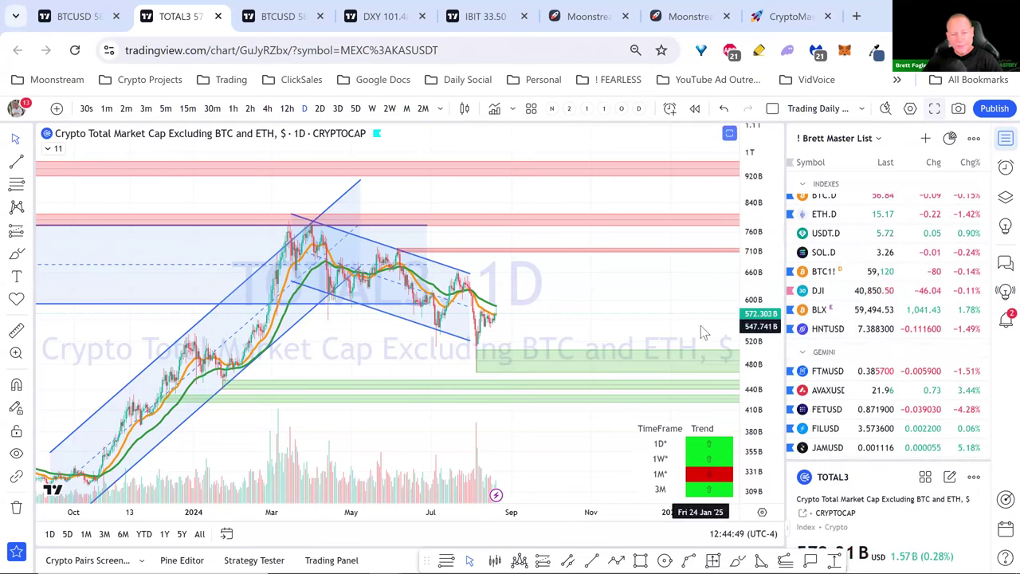
scroll(700, 325, "down", 1)
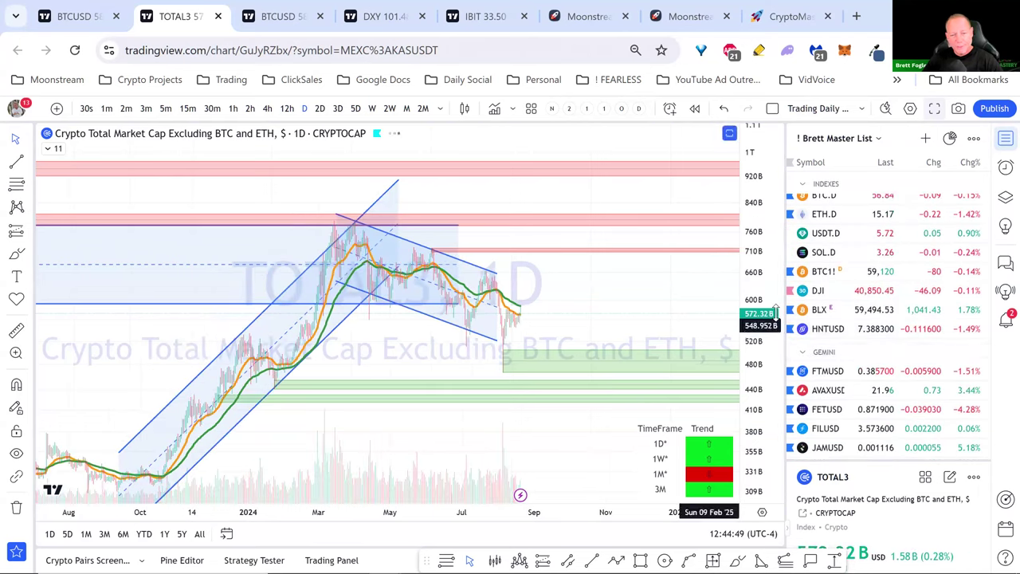
scroll(867, 297, "down", 2)
left_click(864, 310)
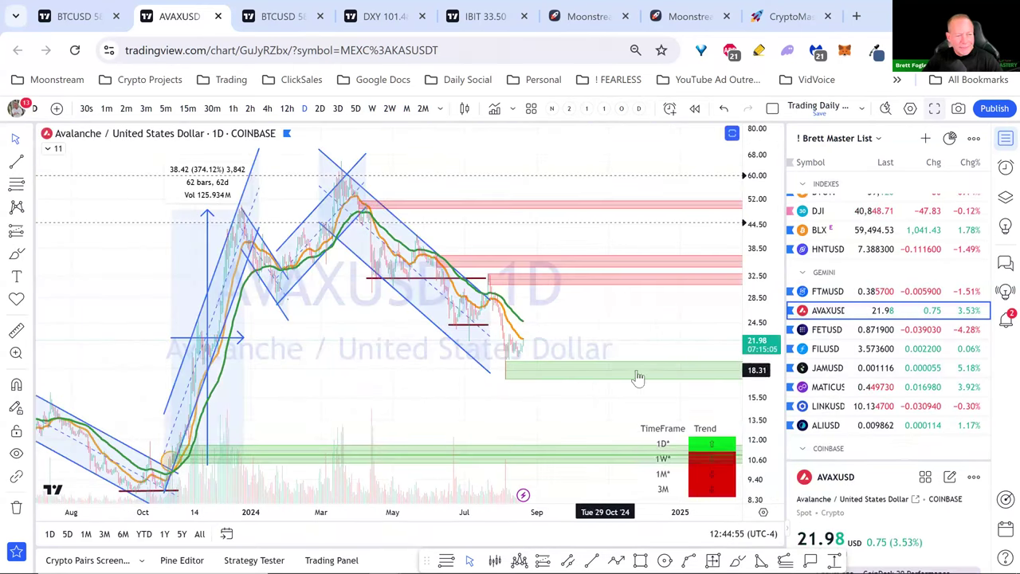
Step: Hide the watchlist and examine the AVAXUSD daily chart in full screen, from mid-2023 to August 2024
scroll(852, 375, "down", 5)
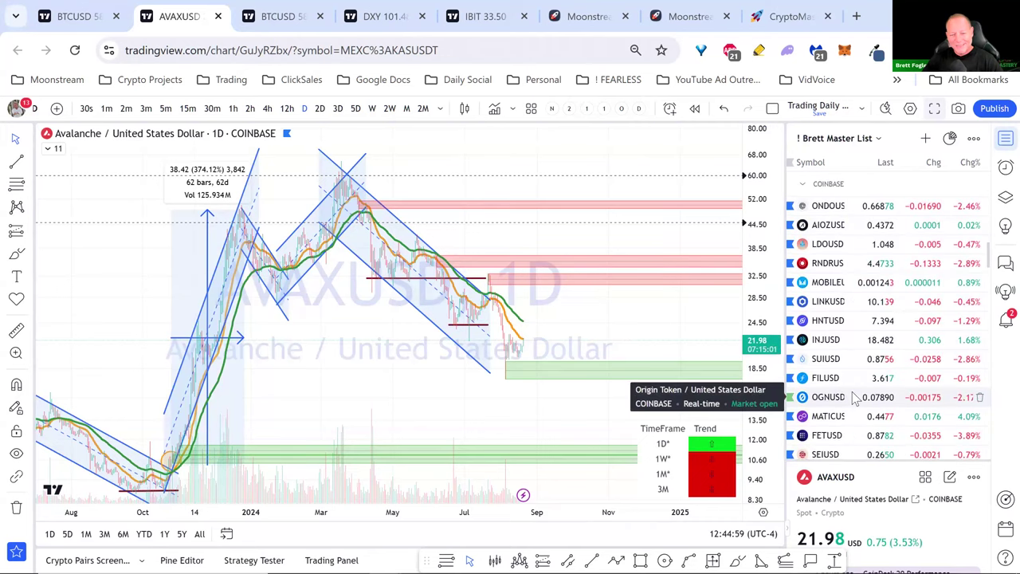
scroll(653, 290, "up", 3)
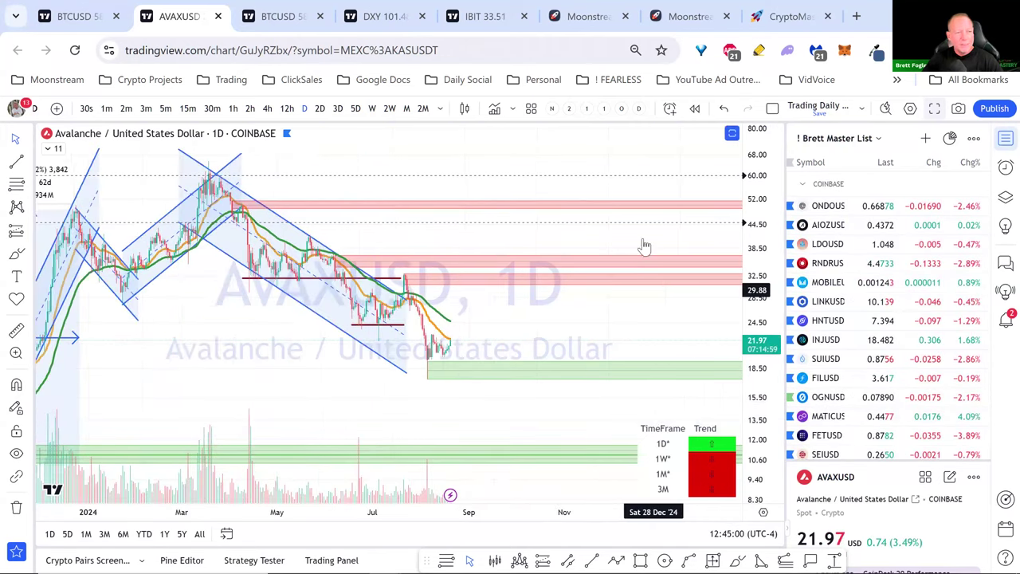
scroll(590, 195, "up", 1)
scroll(693, 161, "left", 6)
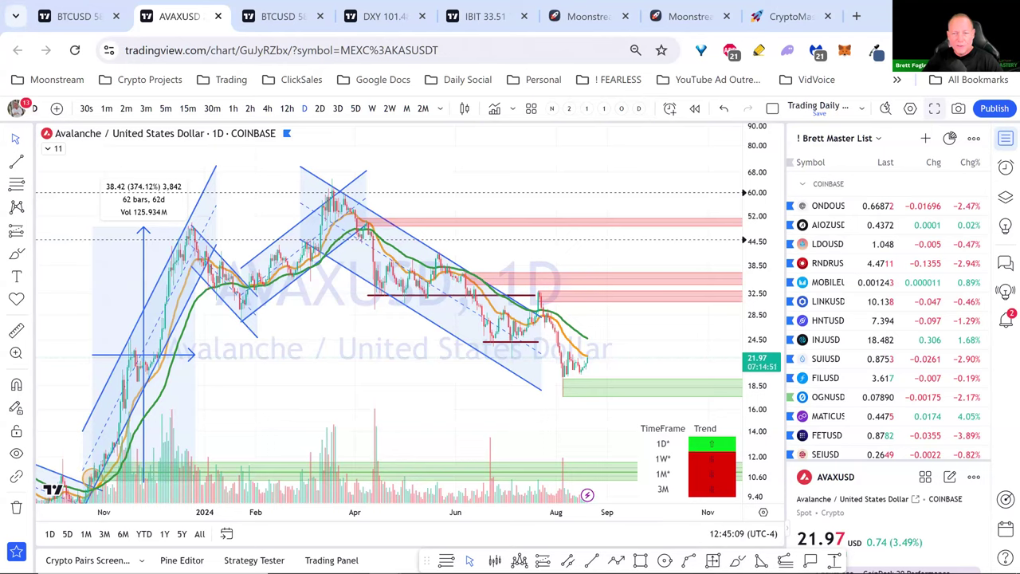
left_click(1003, 142)
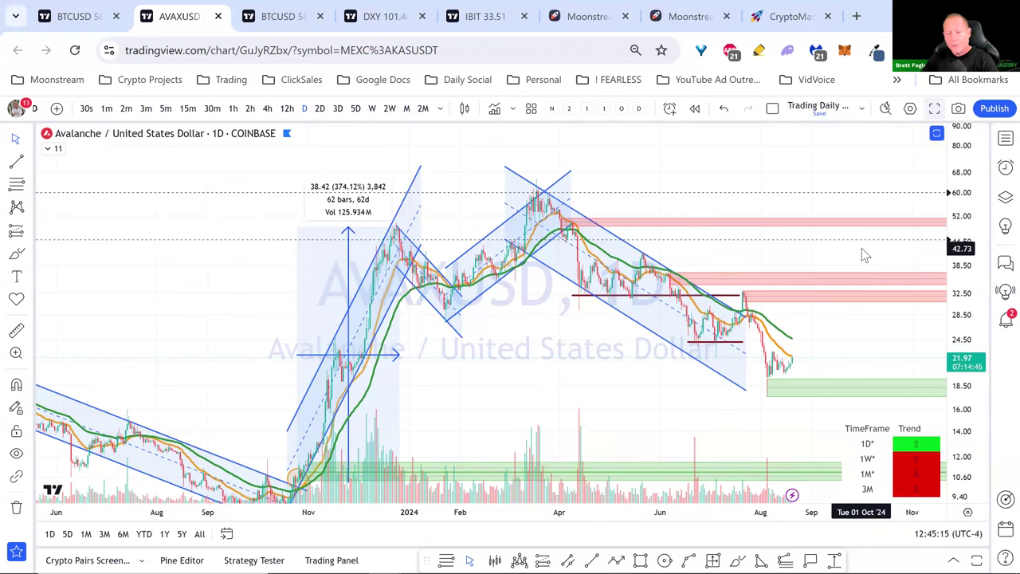
left_click(934, 108)
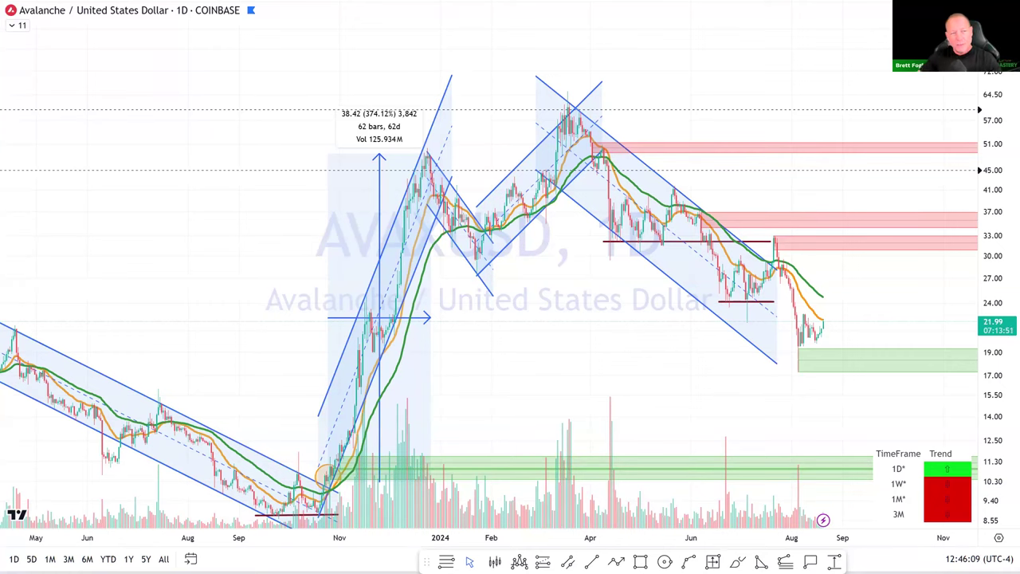
left_click_drag(881, 304, 892, 273)
scroll(893, 273, "up", 4)
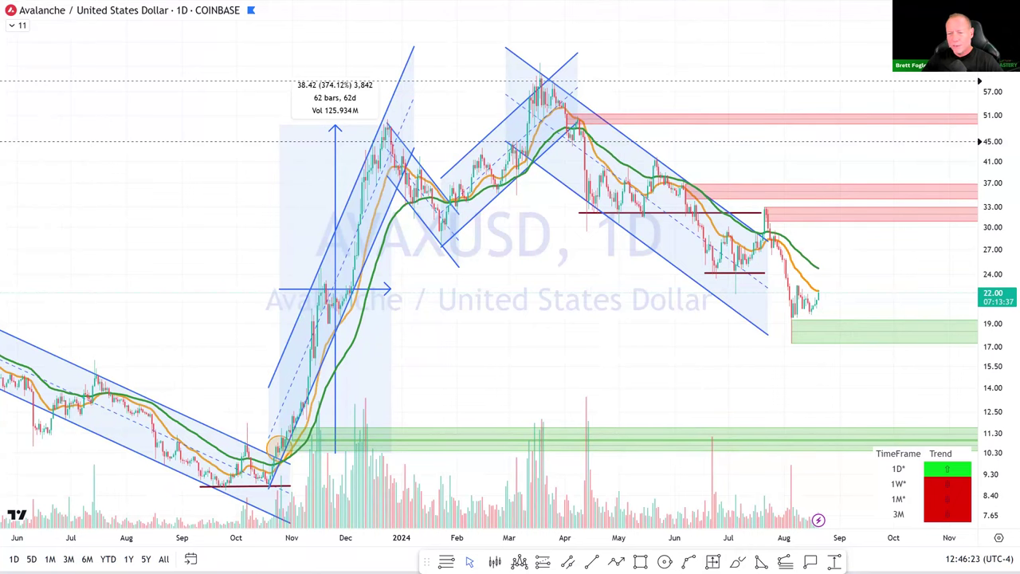
Step: Leave full screen and load the Coinbase AAVEUSD daily chart through a symbol search for AAVE
key("F11")
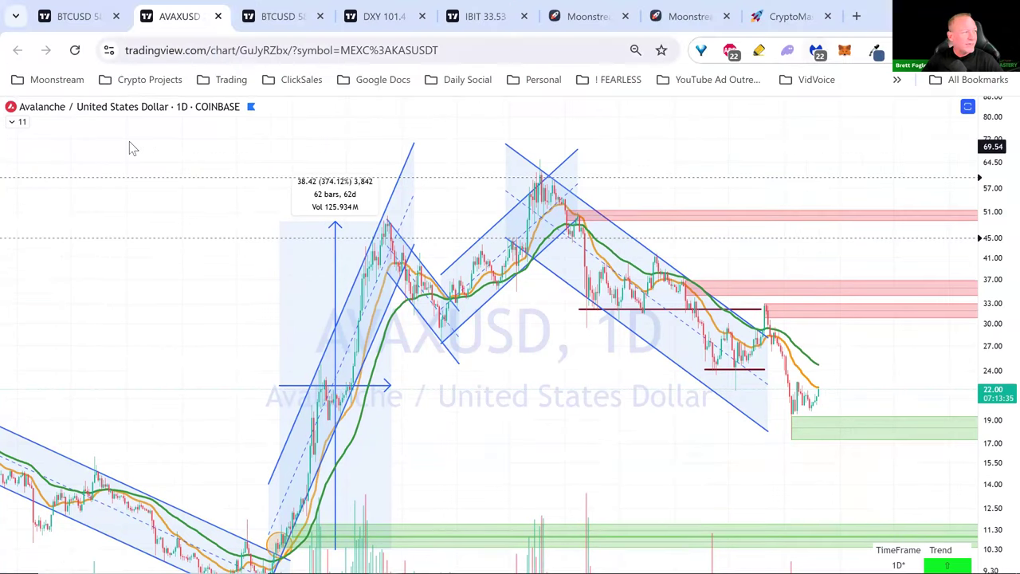
left_click(58, 79)
left_click(147, 80)
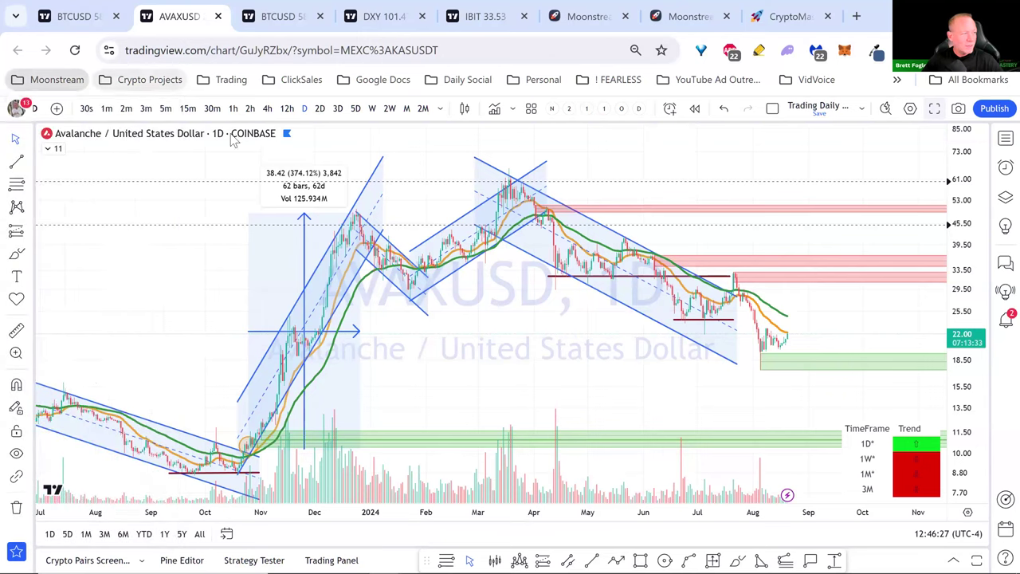
left_click(63, 168)
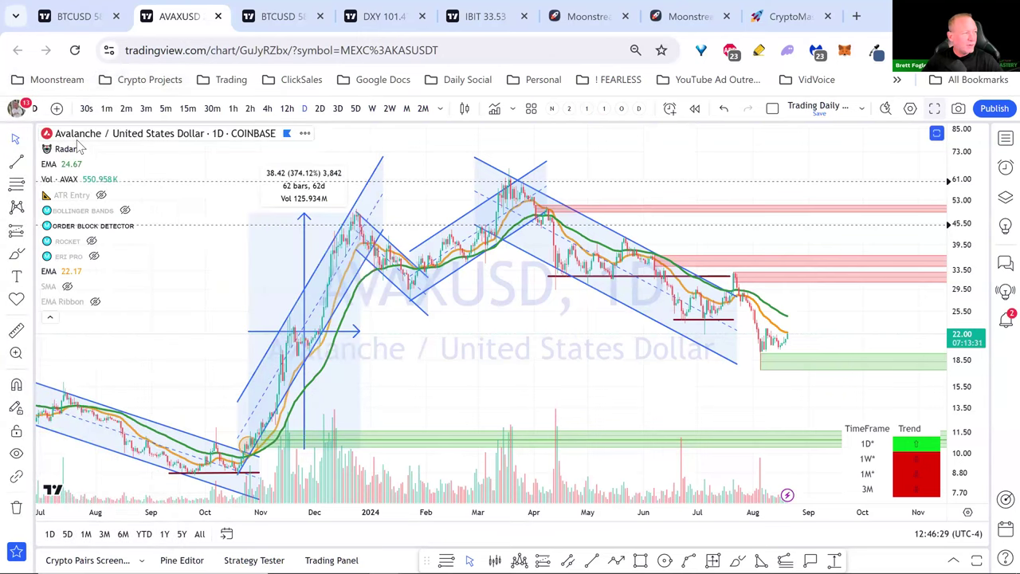
left_click(86, 135)
type("AAVE")
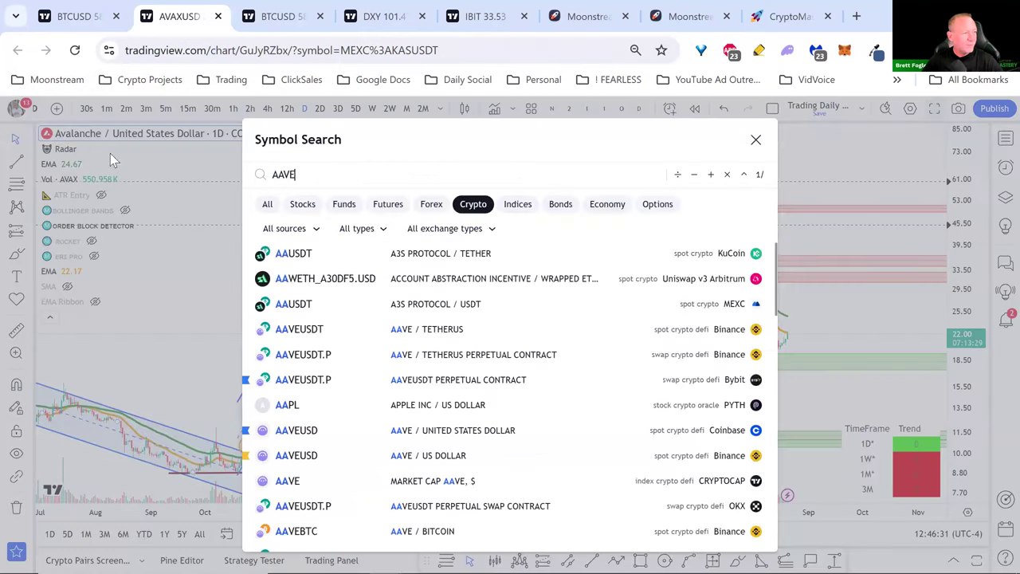
left_click(334, 357)
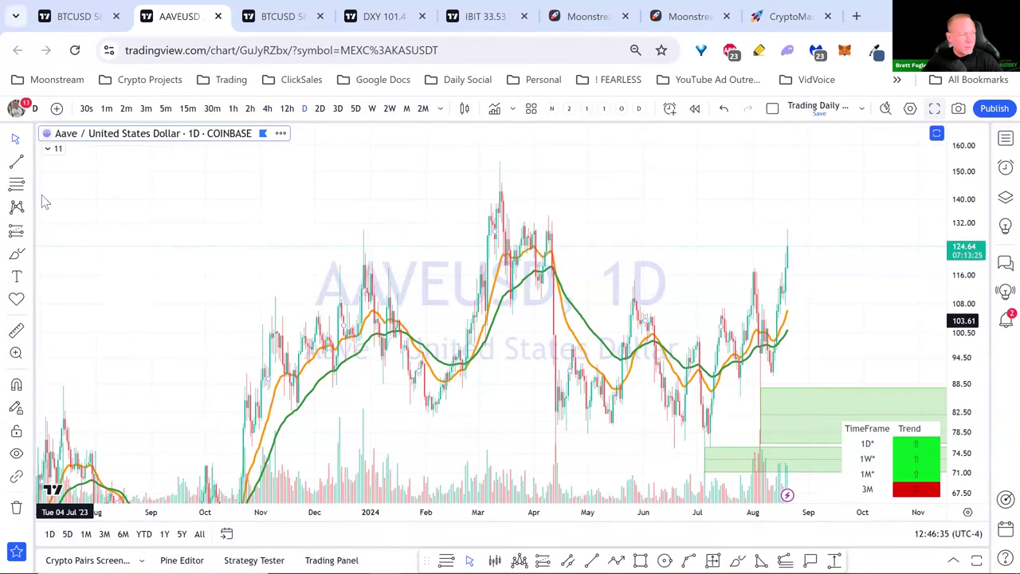
Step: Show the hidden Rocket indicator on the AAVEUSD daily chart and collapse the indicator legend
left_click(91, 240)
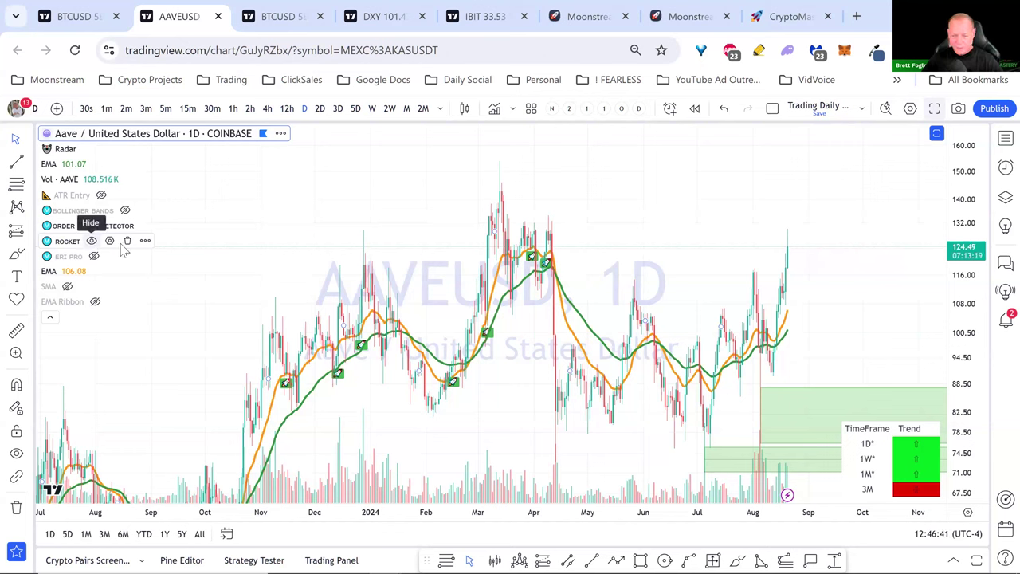
left_click(49, 316)
scroll(361, 223, "up", 5)
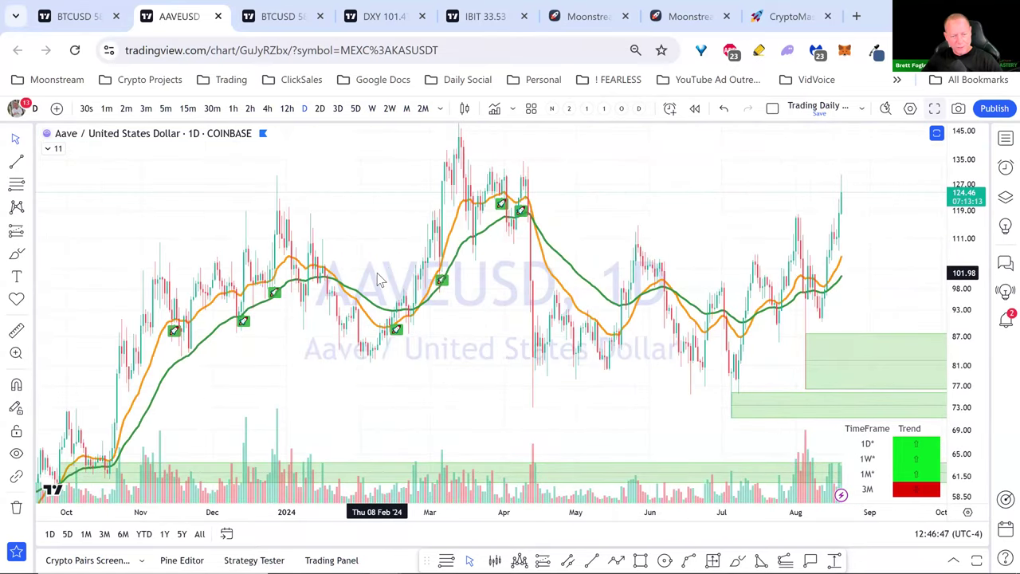
Step: Check AAVEUSD's Rocket signals on the weekly timeframe and return to the daily timeframe
scroll(379, 279, "up", 3)
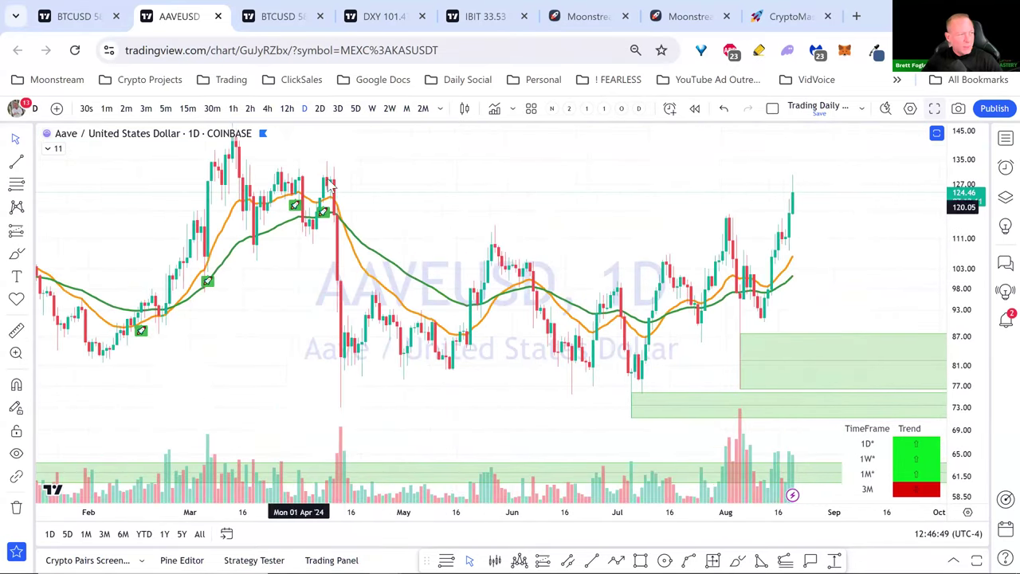
left_click(371, 109)
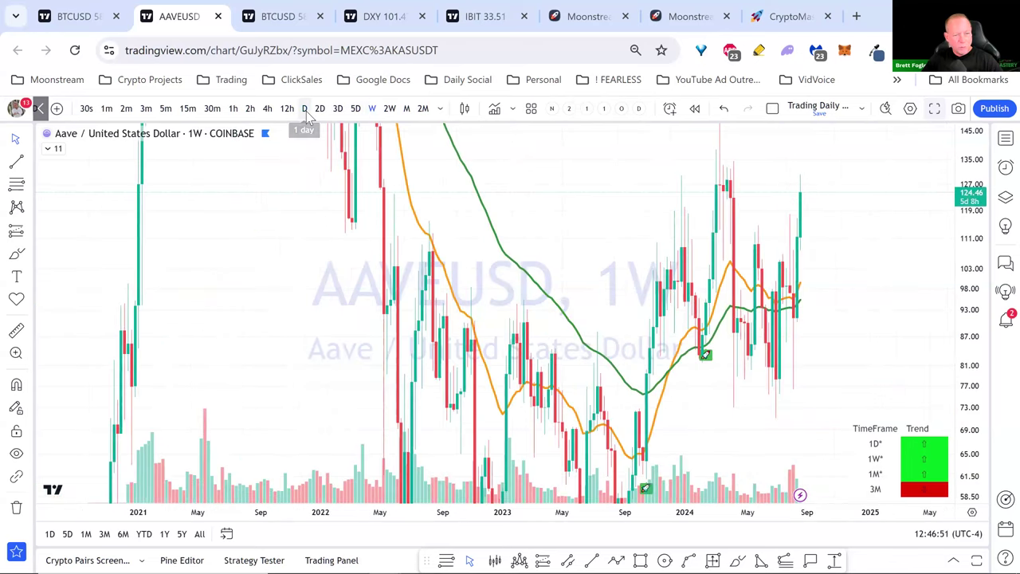
left_click(305, 109)
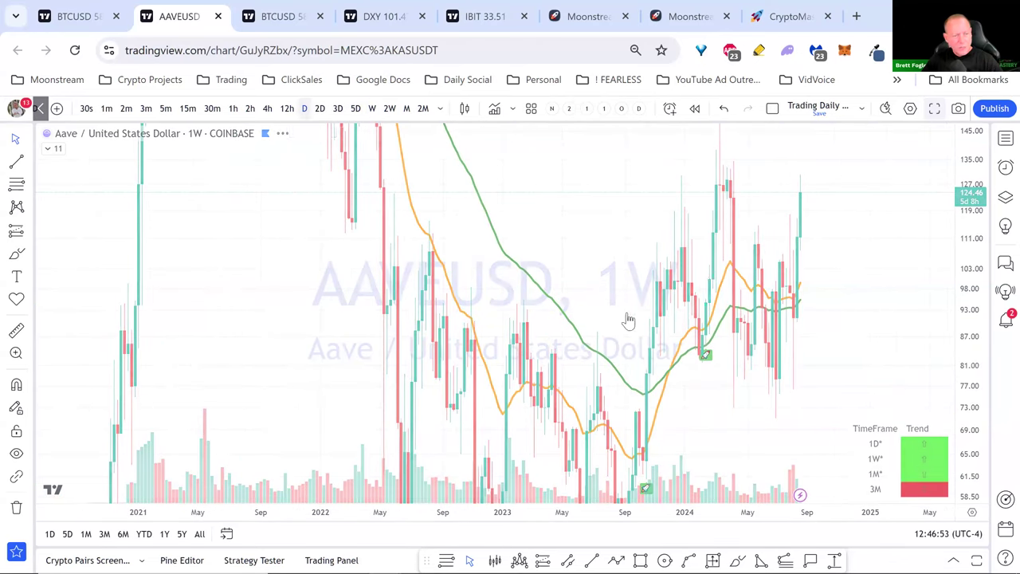
Step: View AAVEUSD in full screen and examine the Rocket signals between October 2023 and April 2024
left_click(934, 108)
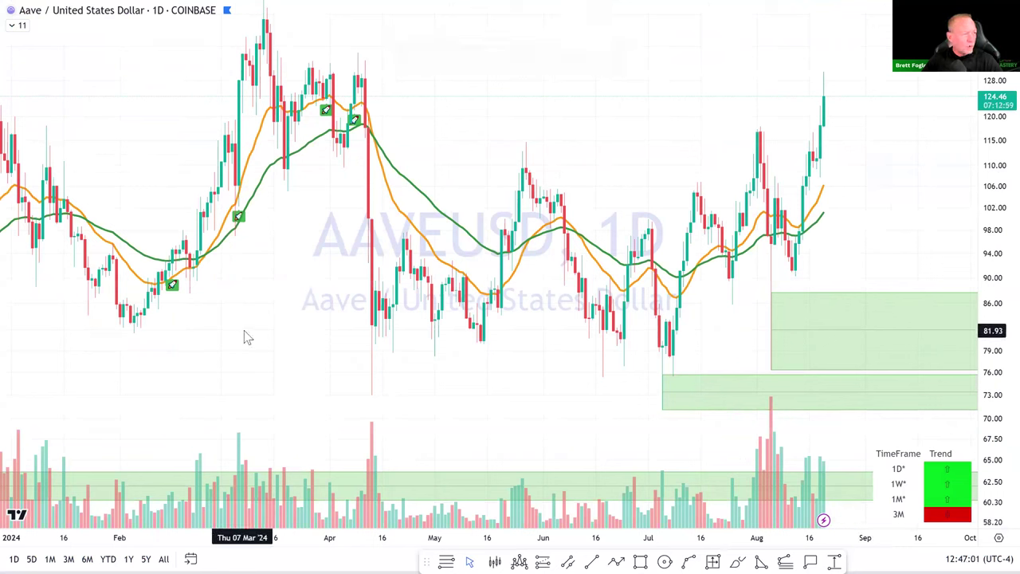
scroll(860, 348, "left", 10)
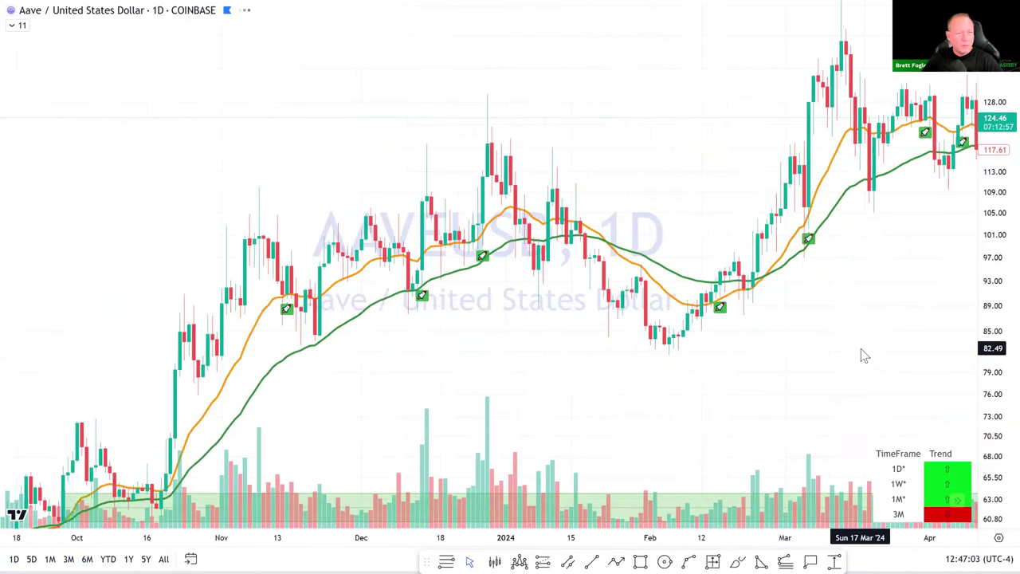
scroll(761, 374, "up", 5)
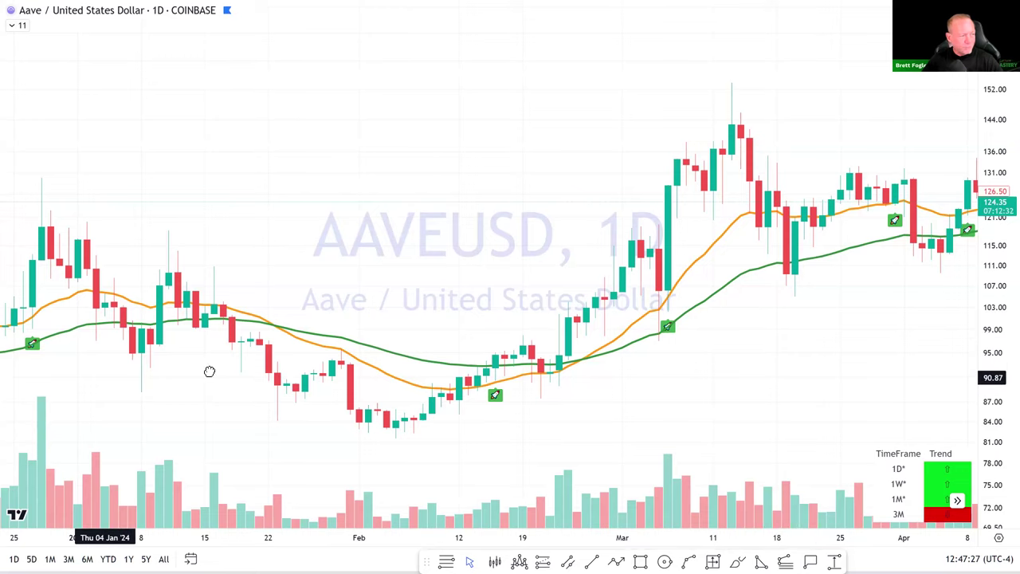
scroll(239, 350, "left", 3)
scroll(269, 326, "left", 2)
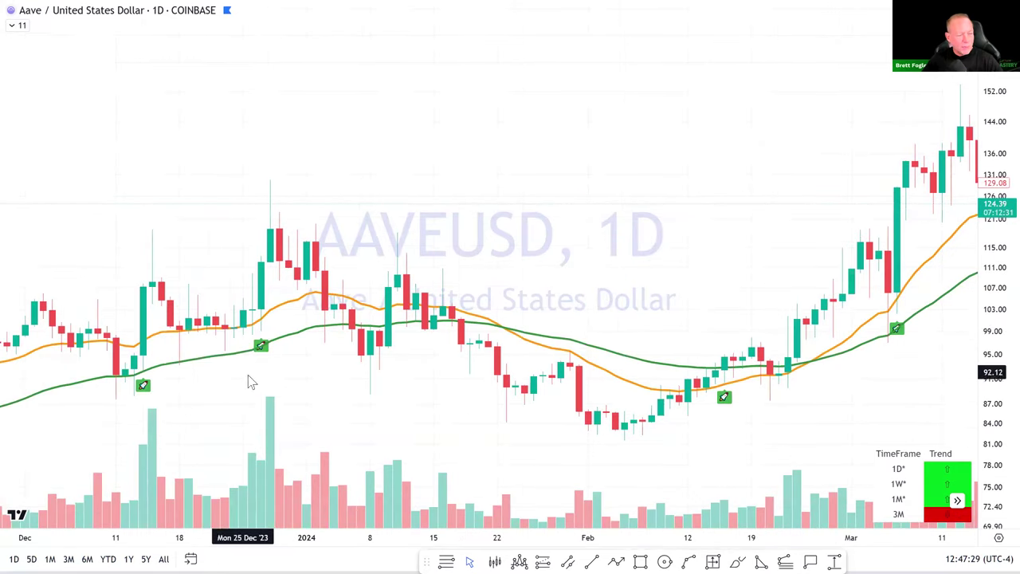
scroll(142, 362, "left", 1)
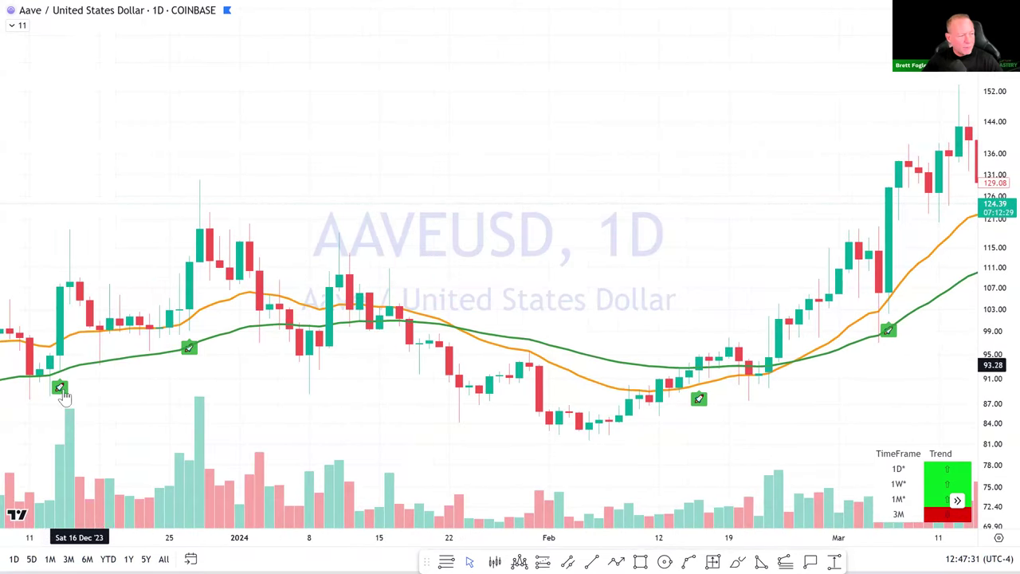
scroll(310, 355, "left", 1)
scroll(309, 356, "left", 2)
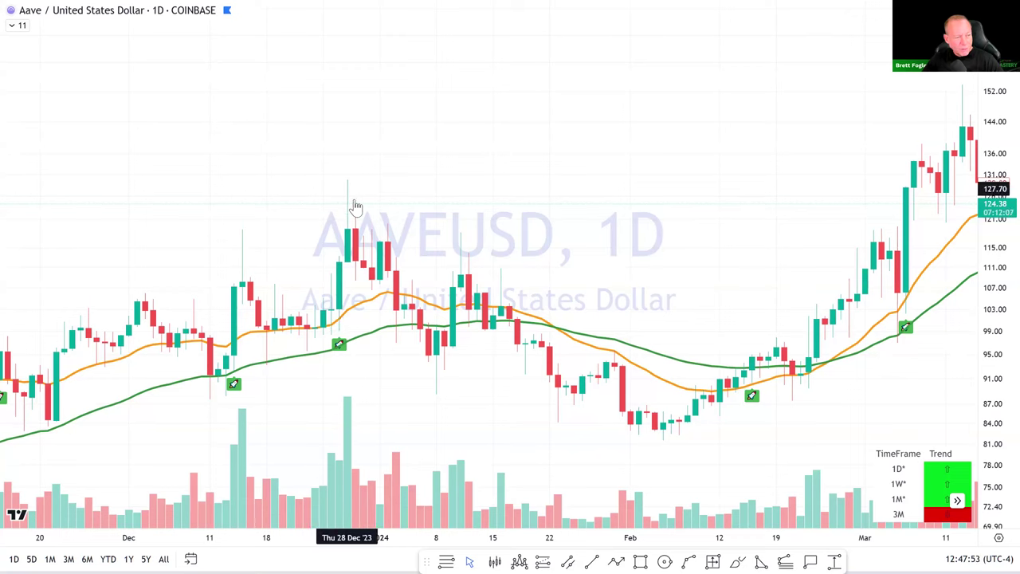
Step: Show the hidden Bollinger Bands indicator on the AAVEUSD daily chart around December 2023 and January 2024
left_click(17, 25)
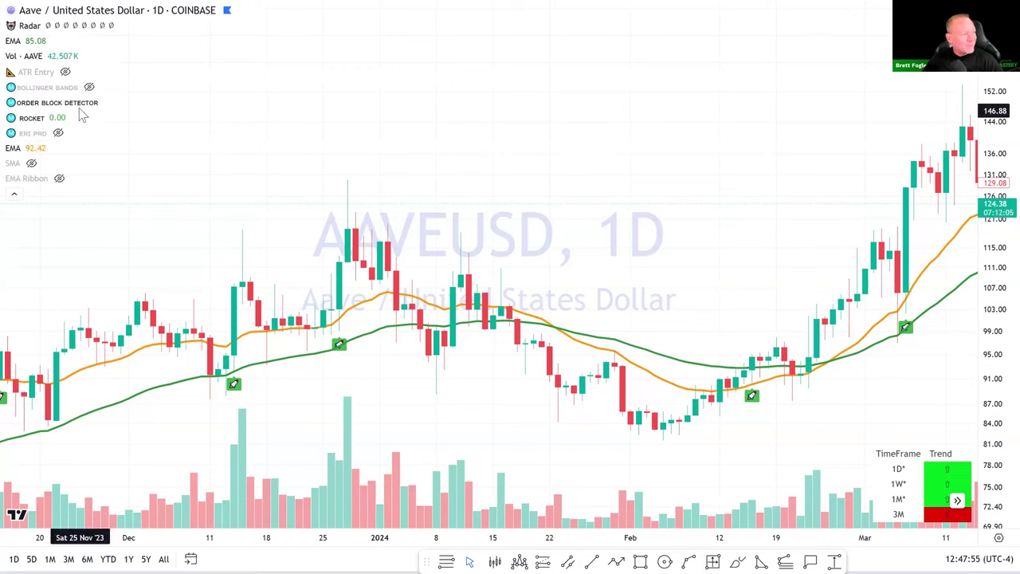
left_click(90, 87)
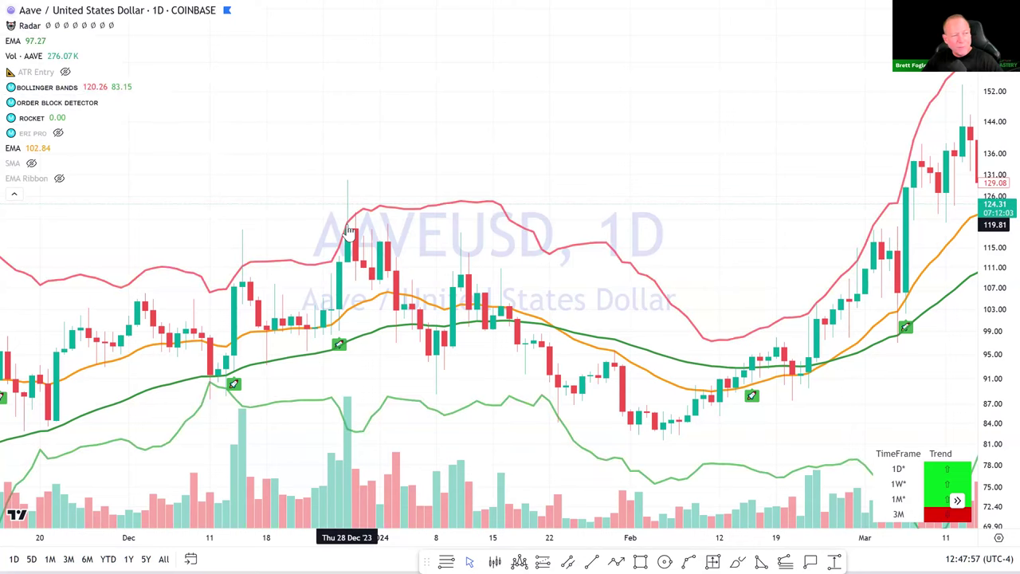
scroll(211, 267, "up", 1)
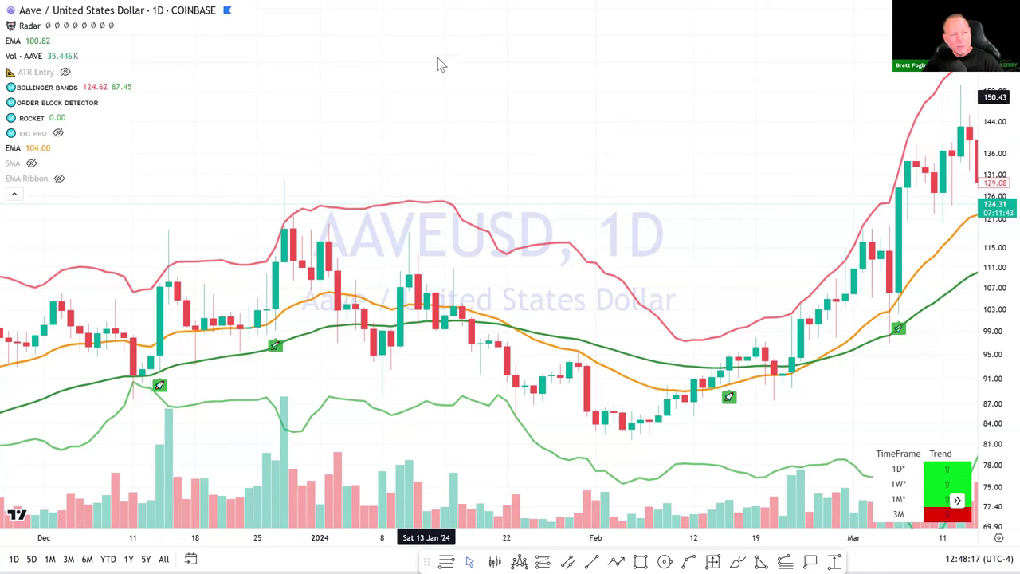
mouse_move(480, 6)
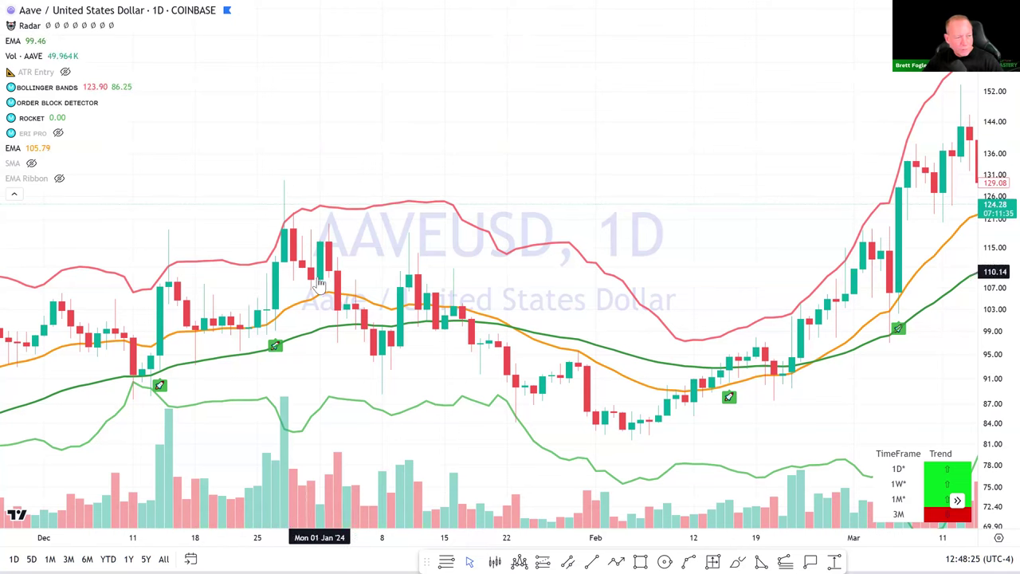
Step: Examine AAVEUSD's daily candles against the Bollinger Bands and Rocket signals from March to August 2024
left_click_drag(771, 242, 550, 299)
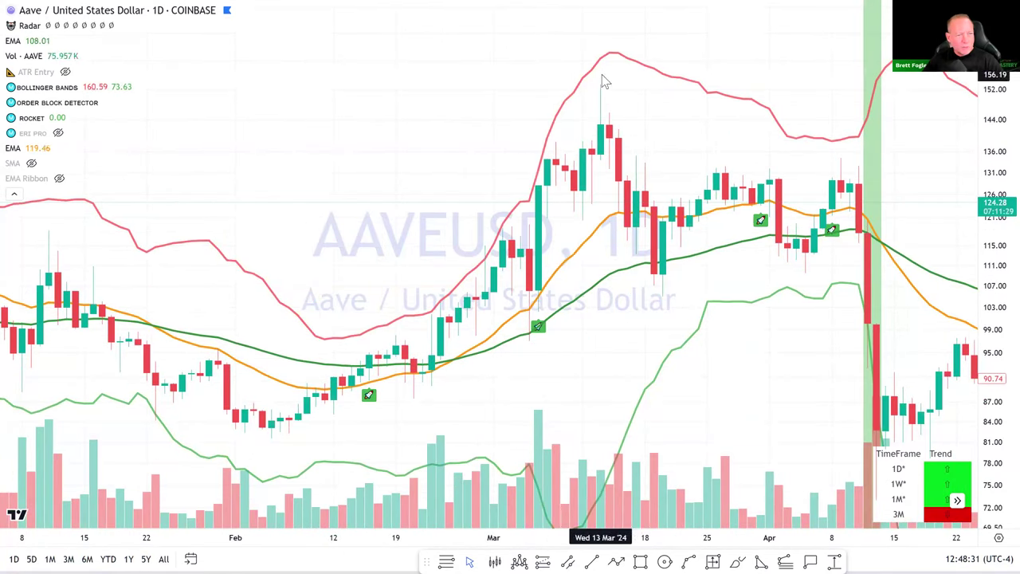
left_click_drag(714, 267, 519, 255)
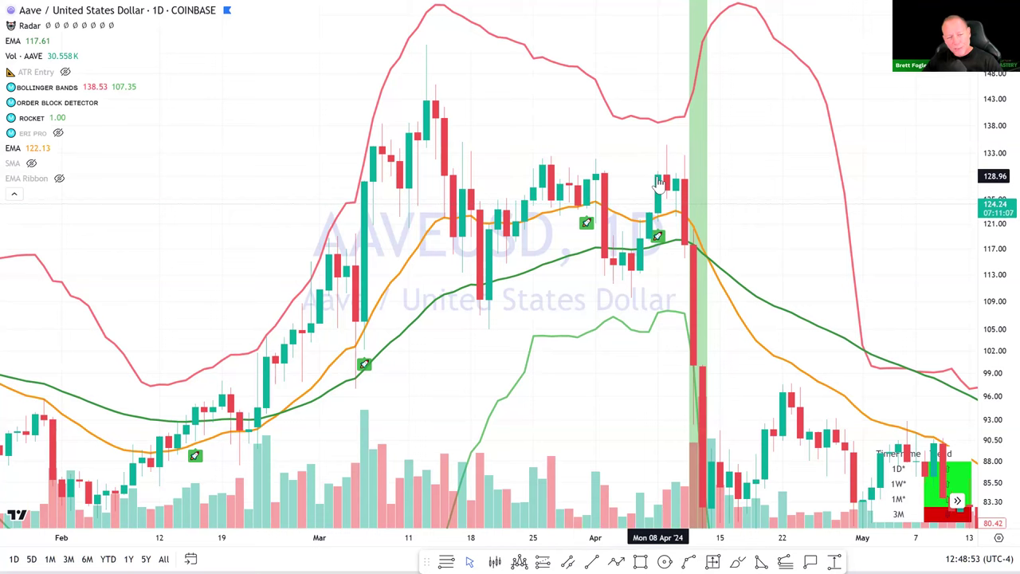
left_click_drag(483, 211, 478, 211)
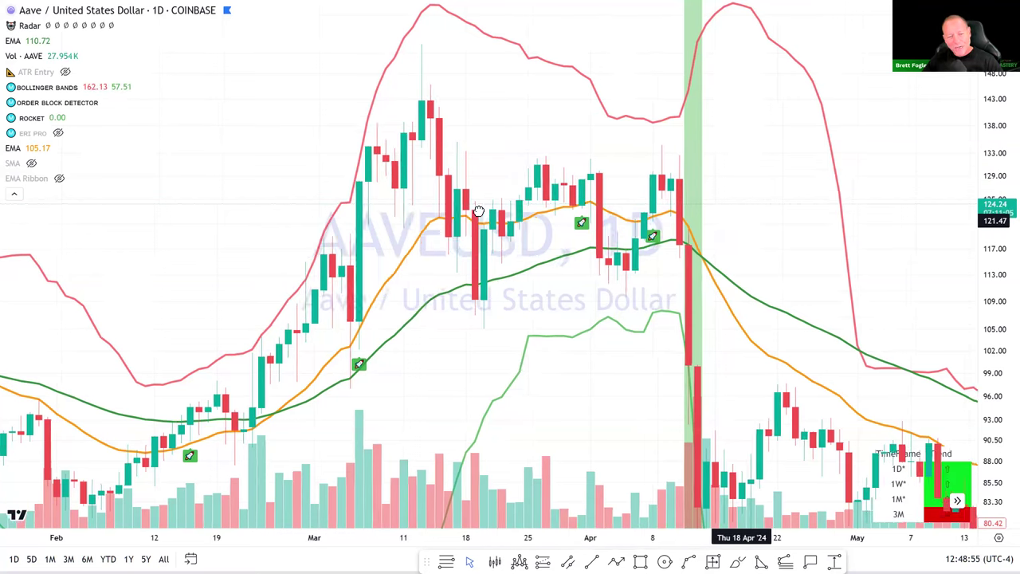
scroll(478, 211, "right", 10)
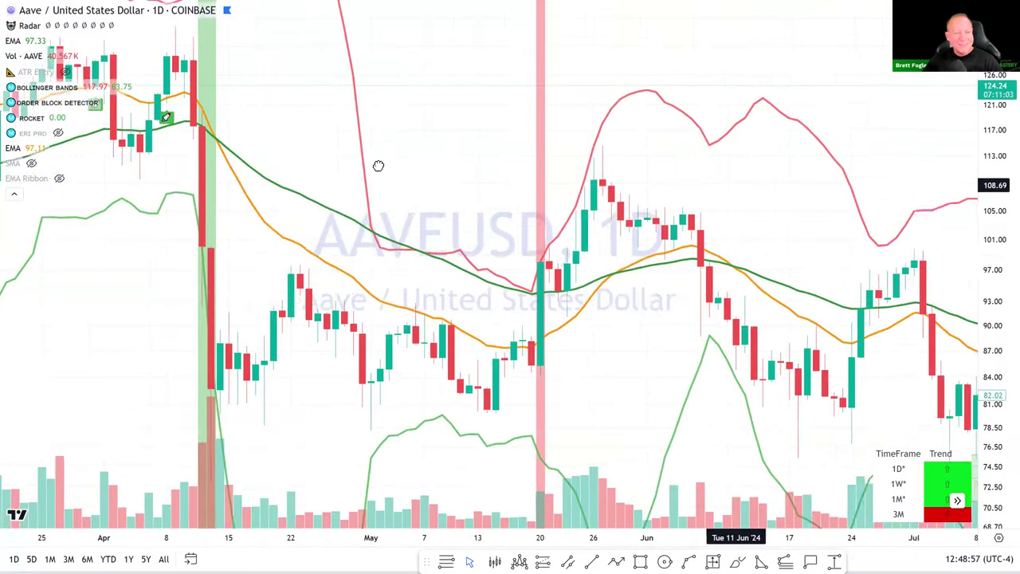
scroll(378, 165, "right", 10)
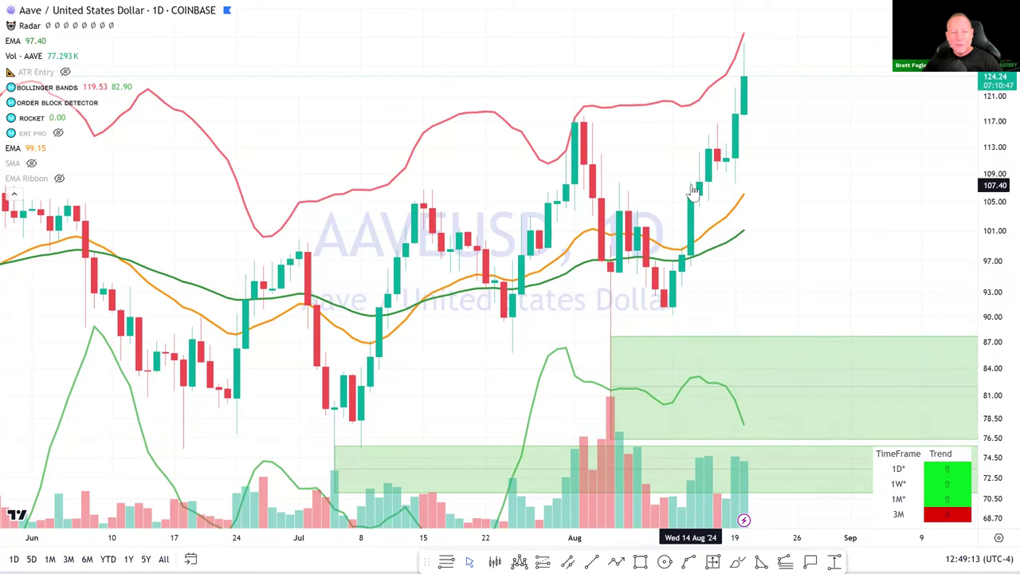
scroll(703, 211, "up", 3)
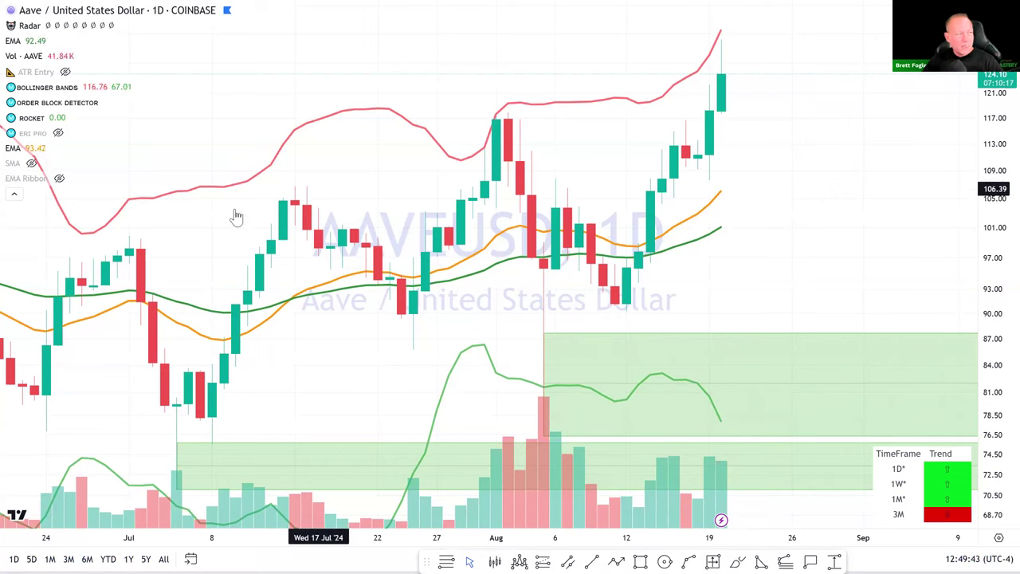
Step: Collapse the indicator legend and load the MEXC AAVEUSDT daily chart
left_click(14, 194)
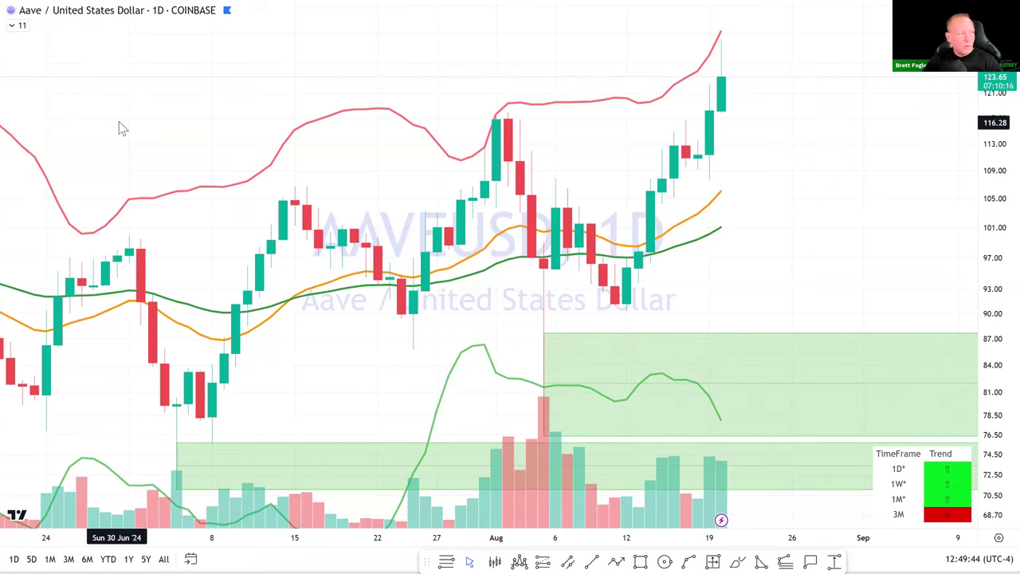
left_click(53, 13)
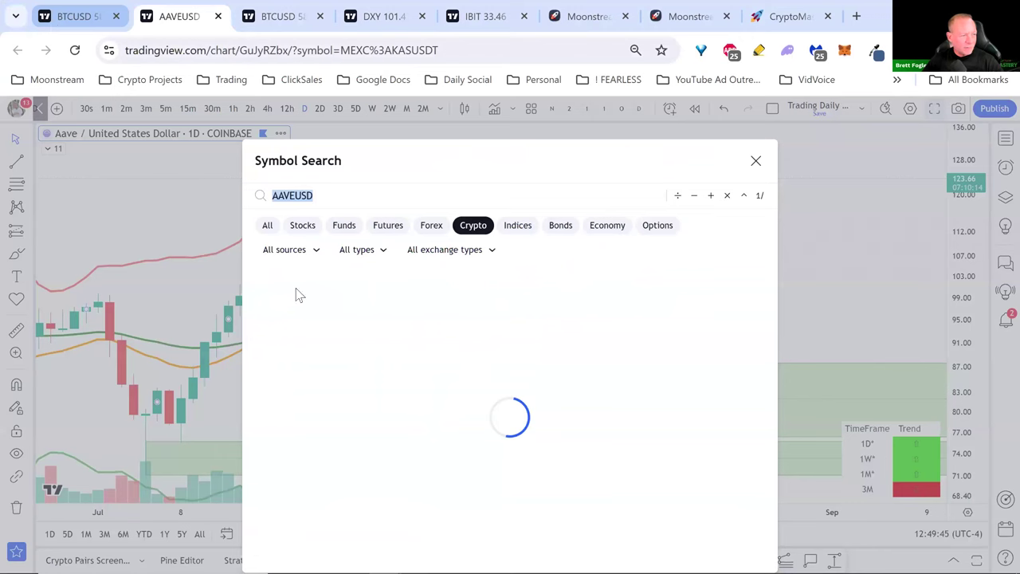
left_click(361, 197)
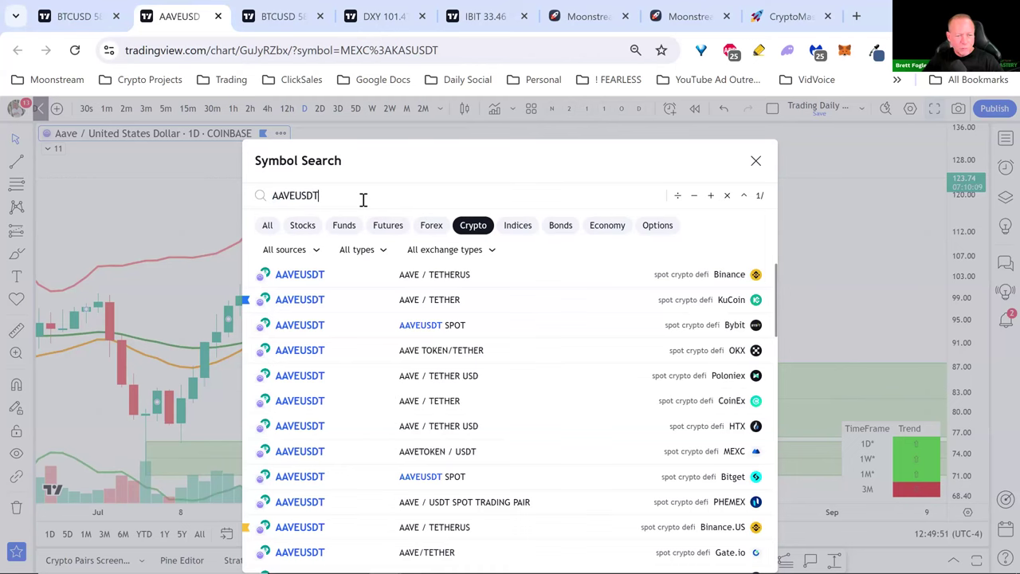
left_click(436, 452)
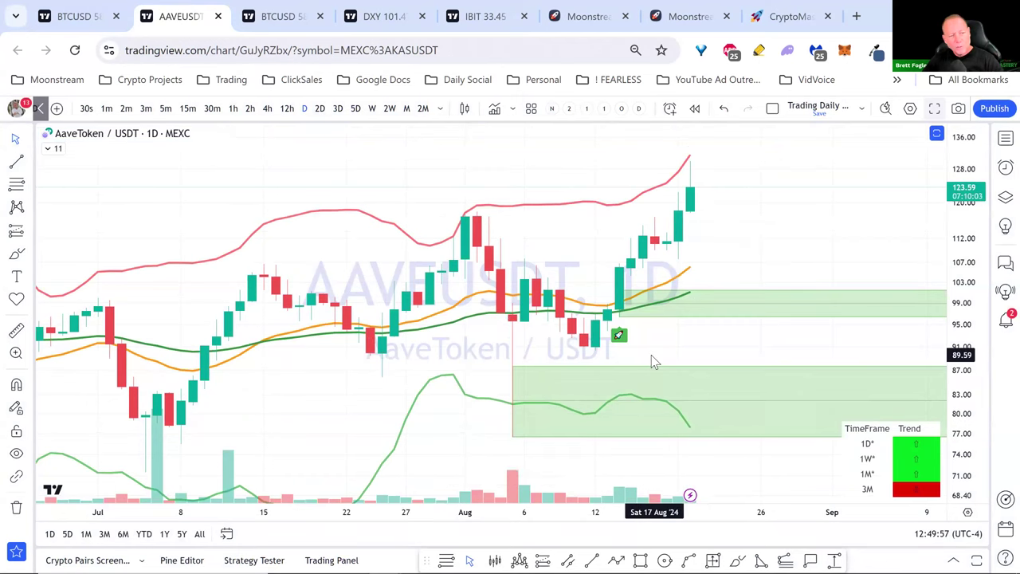
Step: Examine MEXC AAVEUSDT's mid-August 2024 Rocket signal against the moving averages and green order blocks
left_click_drag(523, 429, 597, 371)
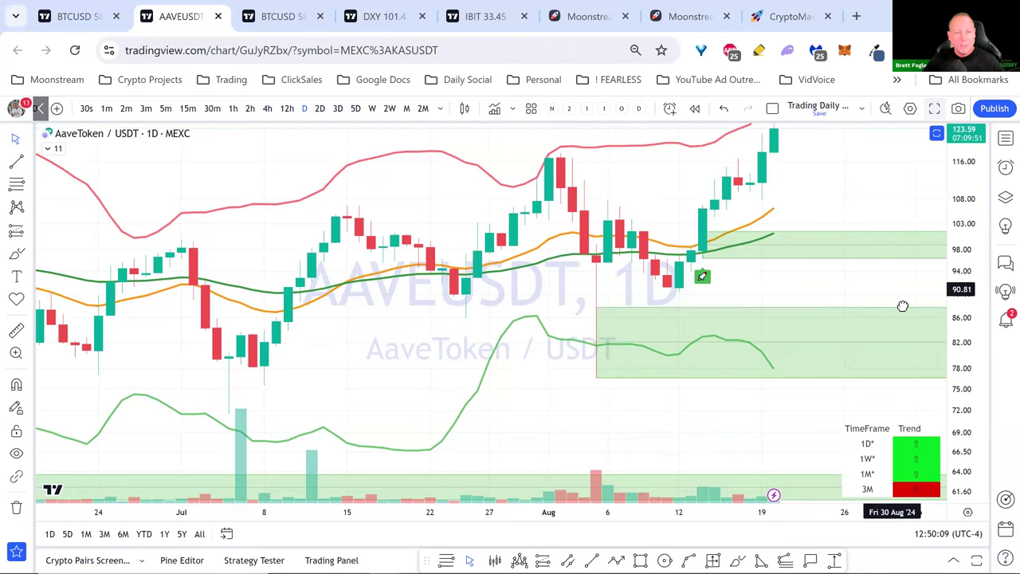
left_click_drag(904, 303, 912, 318)
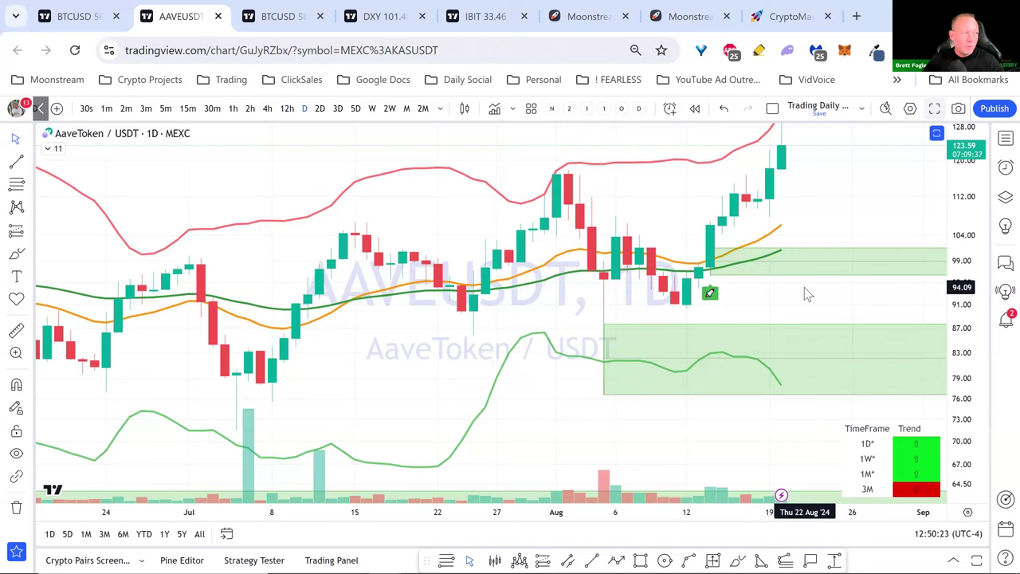
scroll(749, 314, "right", 1)
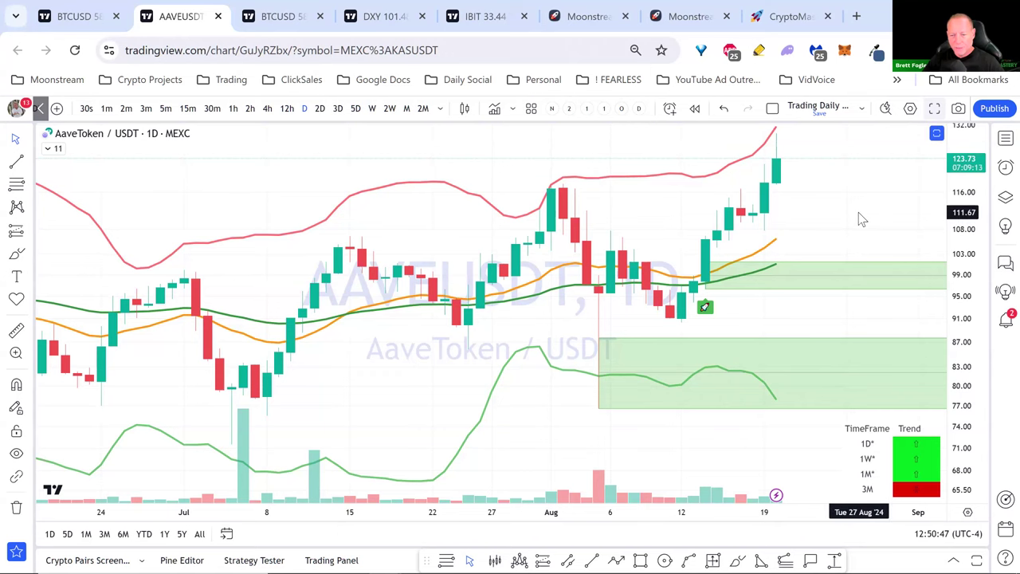
left_click_drag(869, 228, 867, 262)
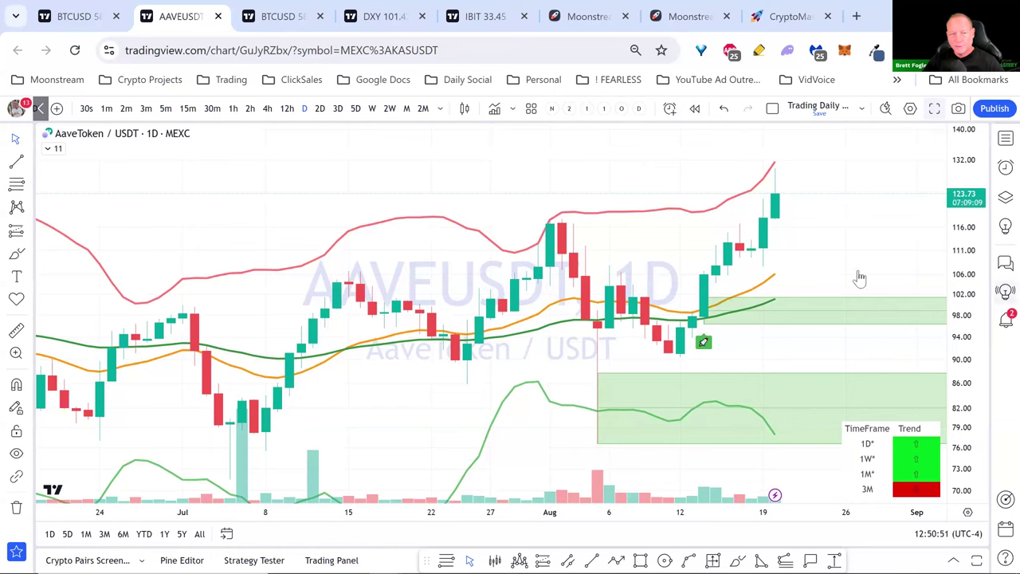
Step: Compare AAVE's daily chart on other exchanges using KuCoin's AAVEUSDT and Binance's AAVEUSD
left_click(68, 134)
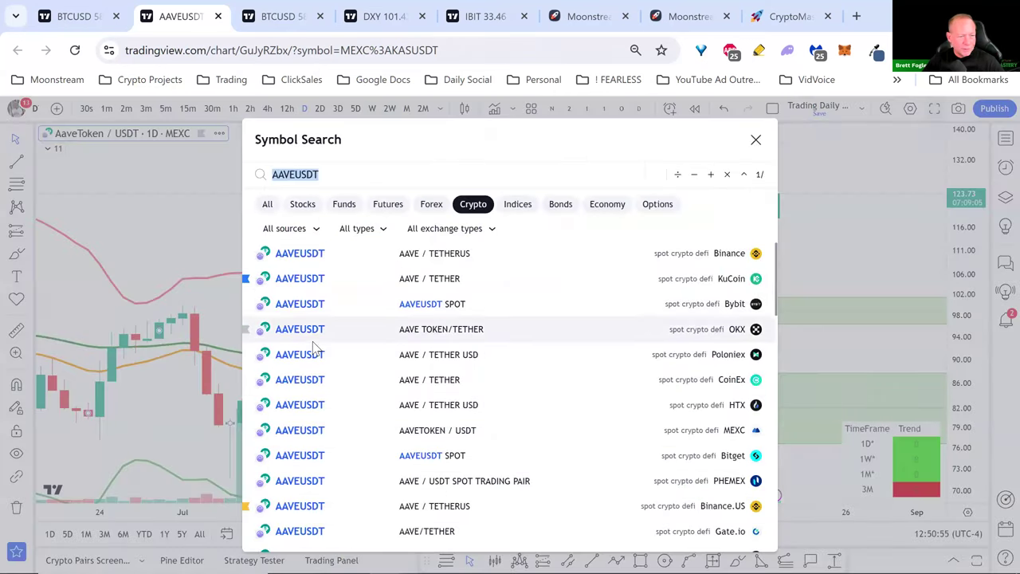
left_click(414, 278)
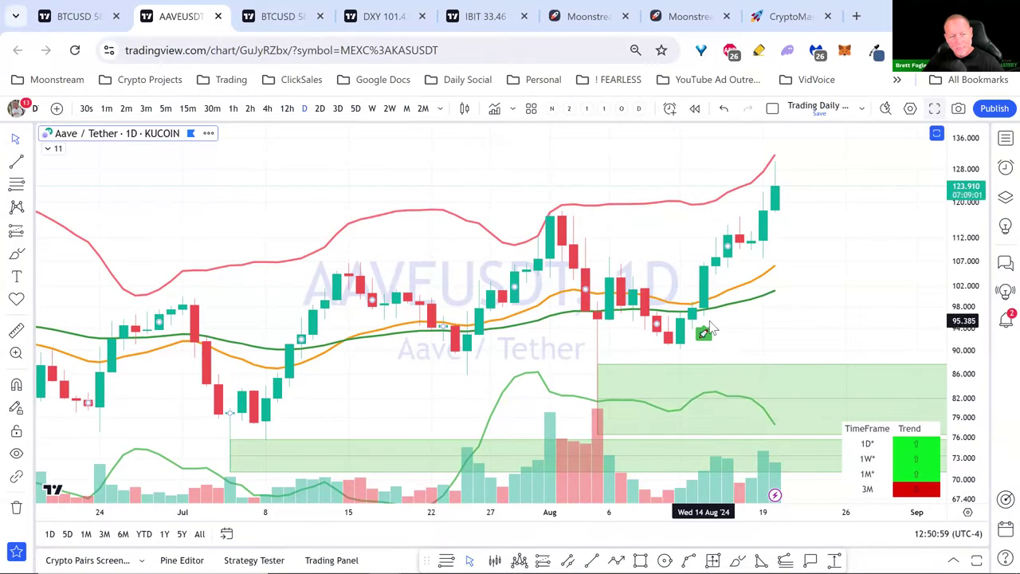
left_click(69, 137)
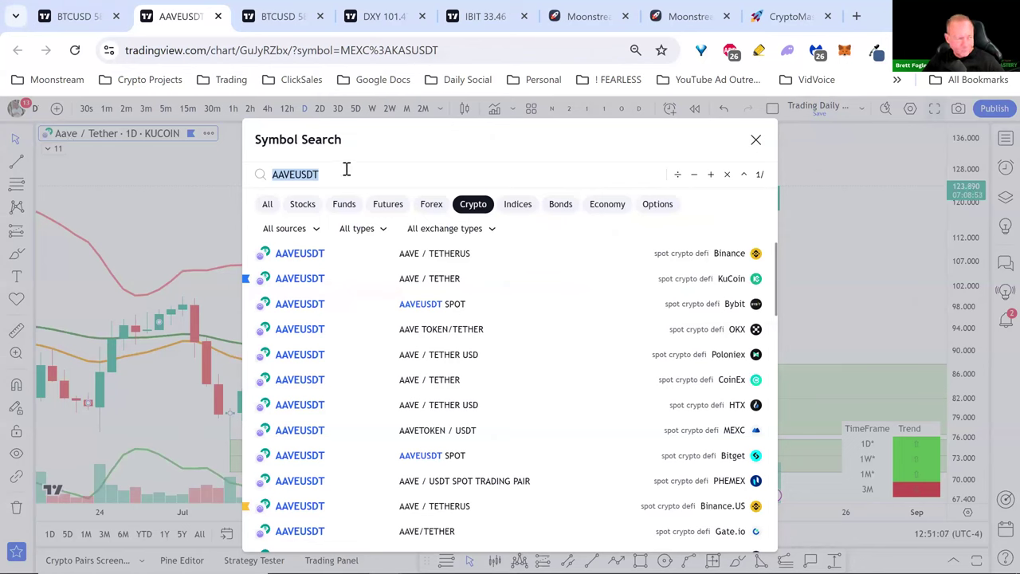
left_click(386, 171)
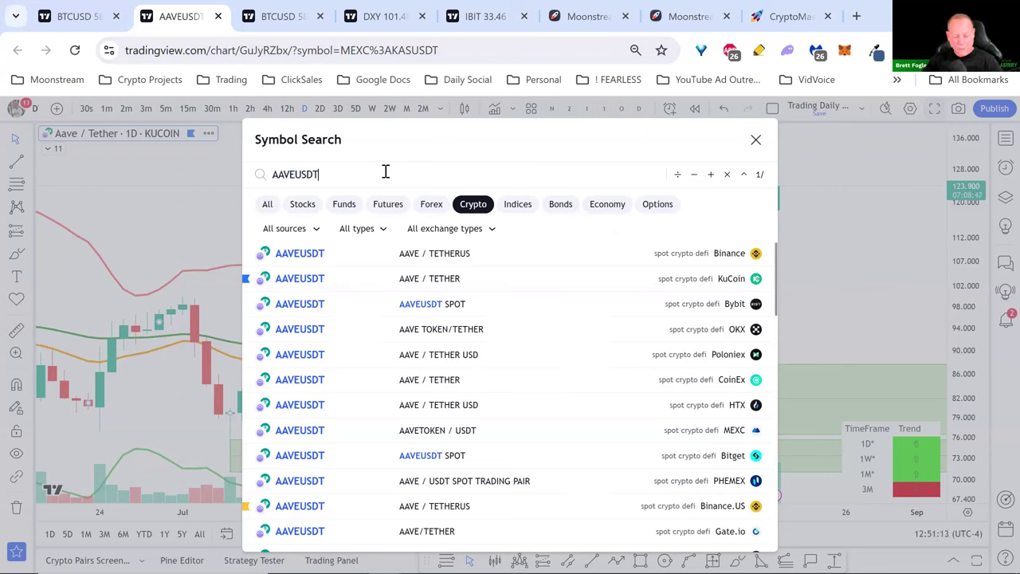
key("BackSpace")
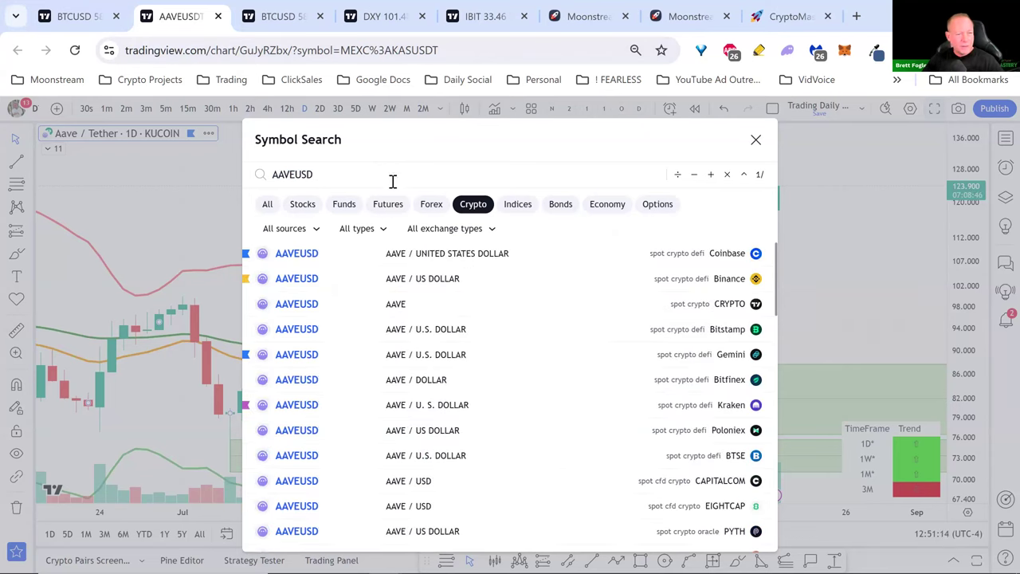
left_click(368, 281)
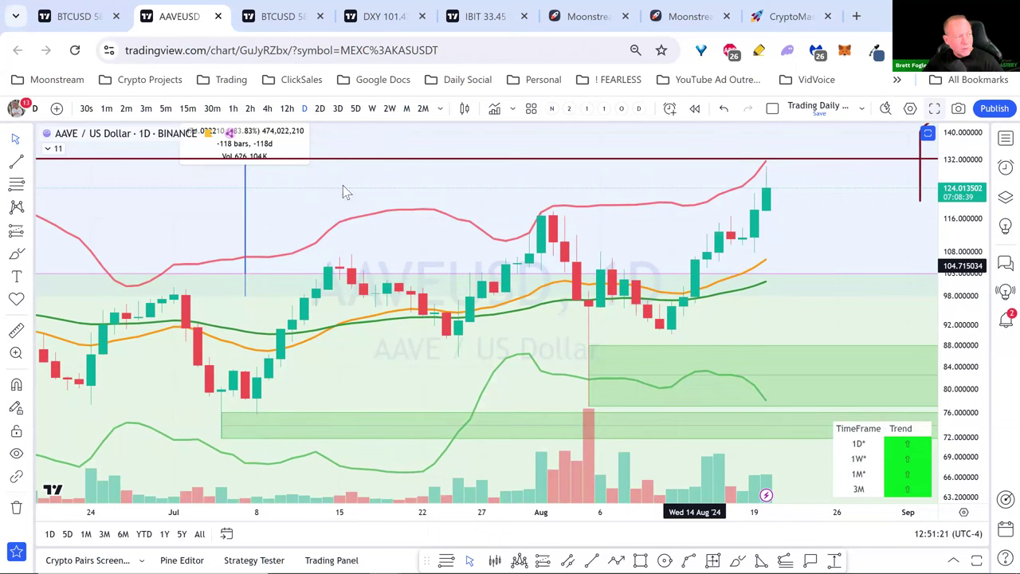
Step: Reload Coinbase's AAVEUSD daily chart and examine its July to August 2024 candles in full screen
left_click(124, 133)
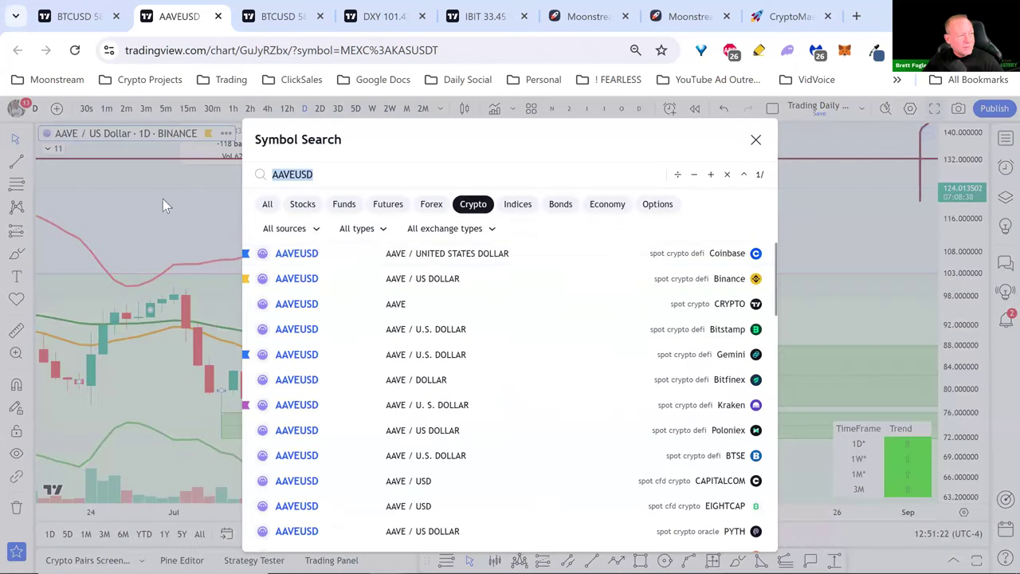
left_click(321, 255)
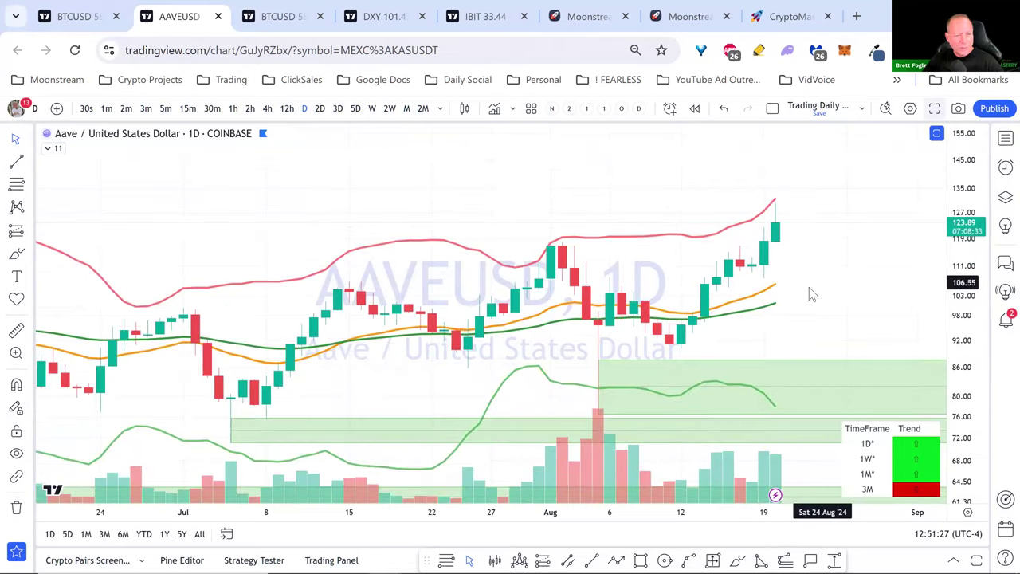
scroll(777, 279, "left", 2)
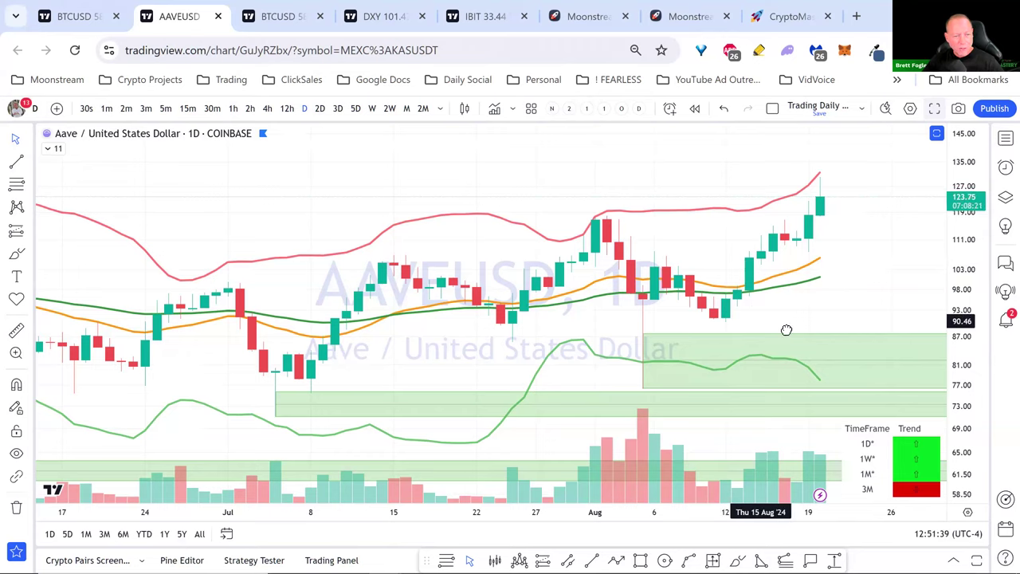
left_click_drag(889, 296, 917, 287)
left_click_drag(970, 369, 971, 343)
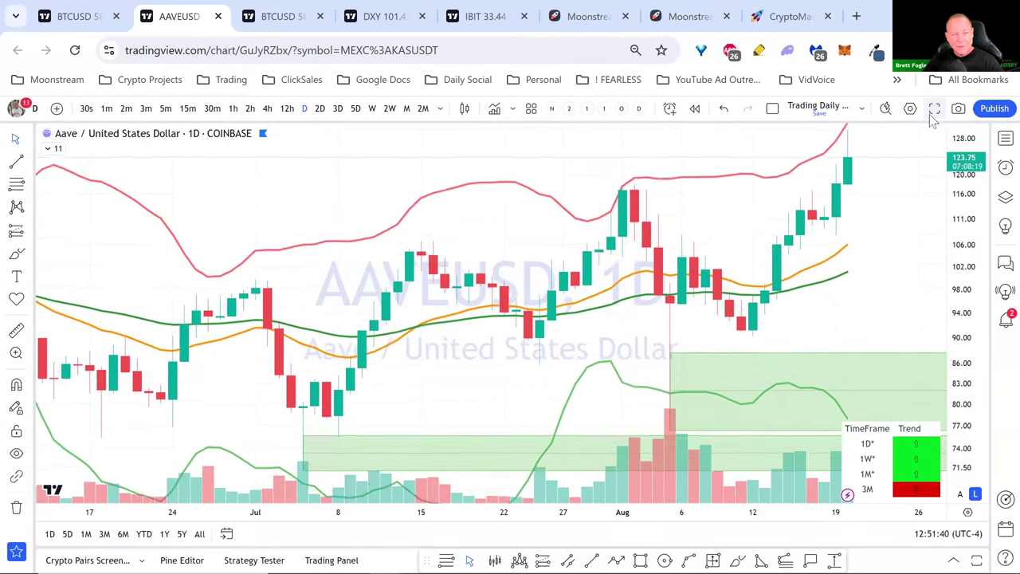
left_click(932, 110)
scroll(862, 391, "up", 2)
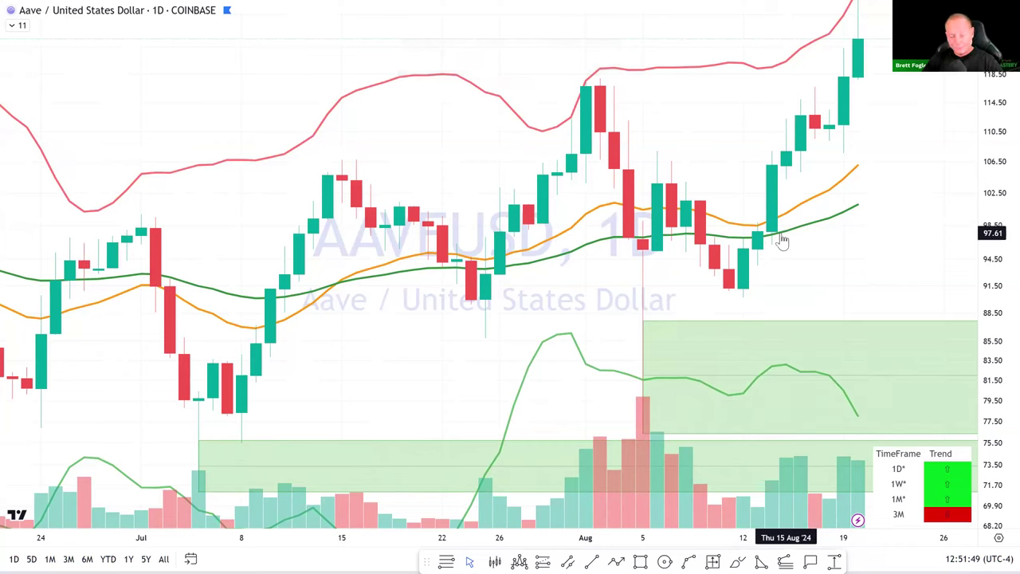
key("F11")
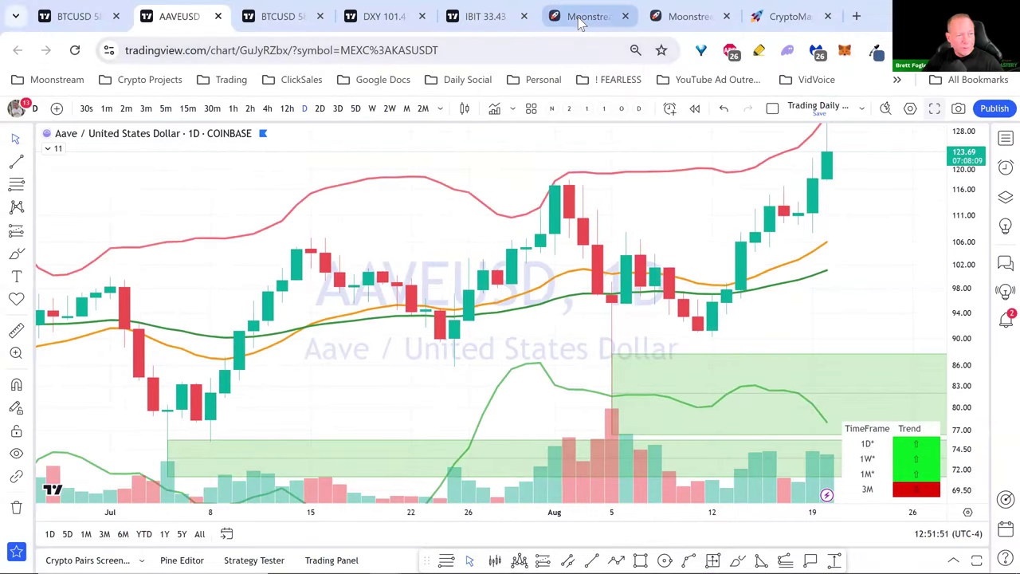
Step: Switch to the Moonstream website, return to its homepage and review the courses and the free classes and reports
left_click(580, 18)
scroll(547, 301, "down", 15)
scroll(548, 300, "up", 6)
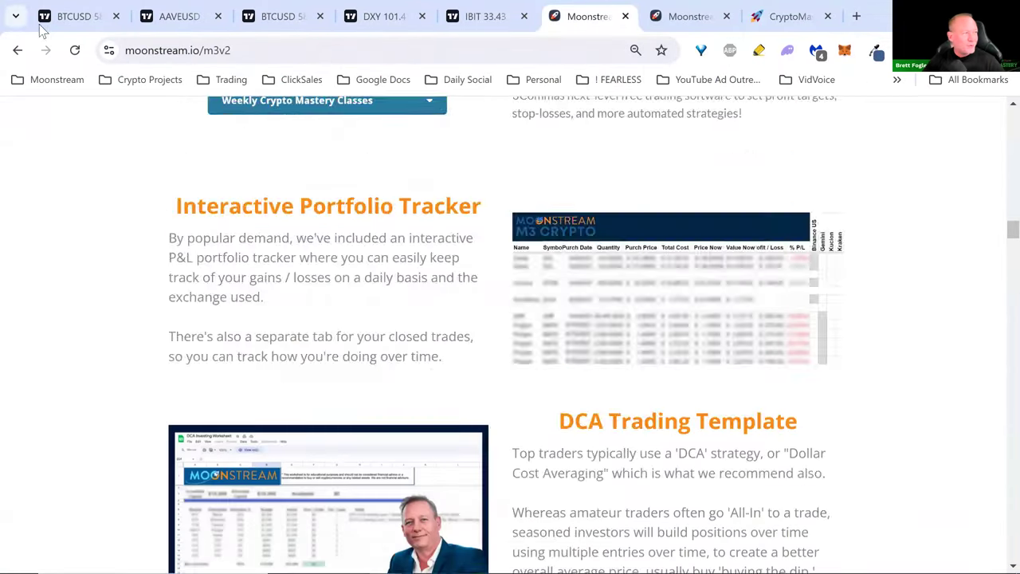
left_click(17, 50)
left_click(17, 50)
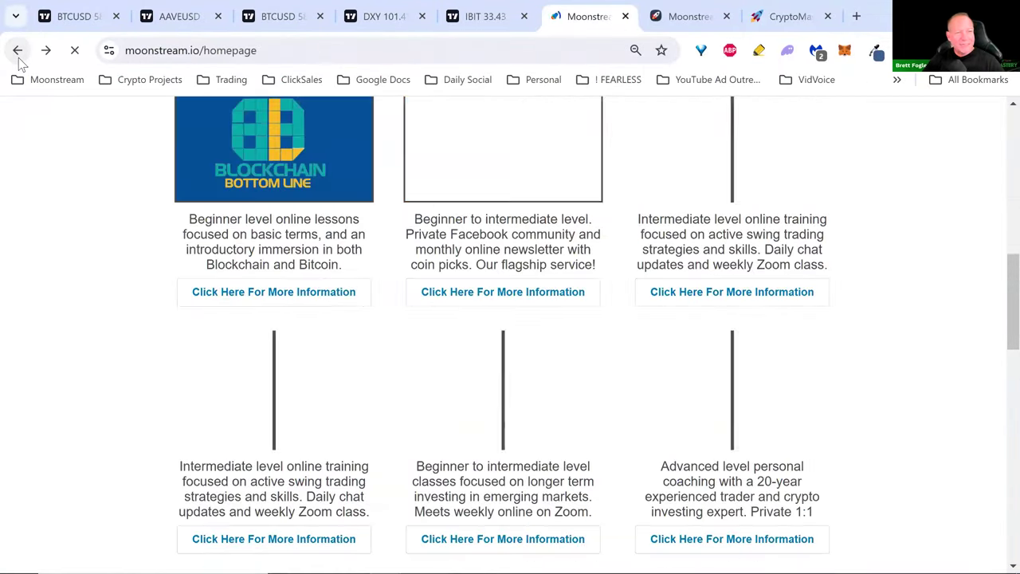
scroll(391, 352, "down", 2)
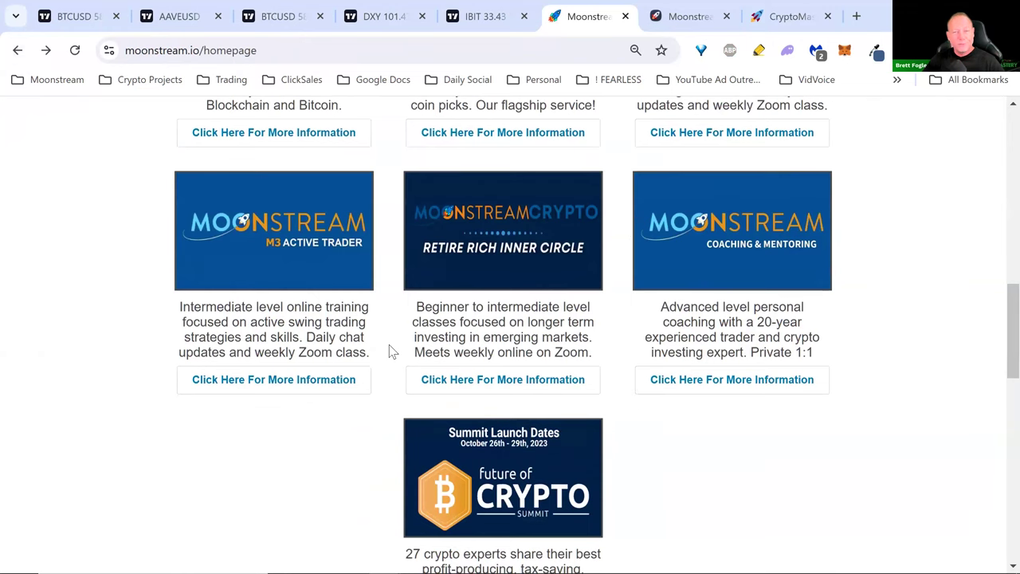
scroll(390, 352, "down", 2)
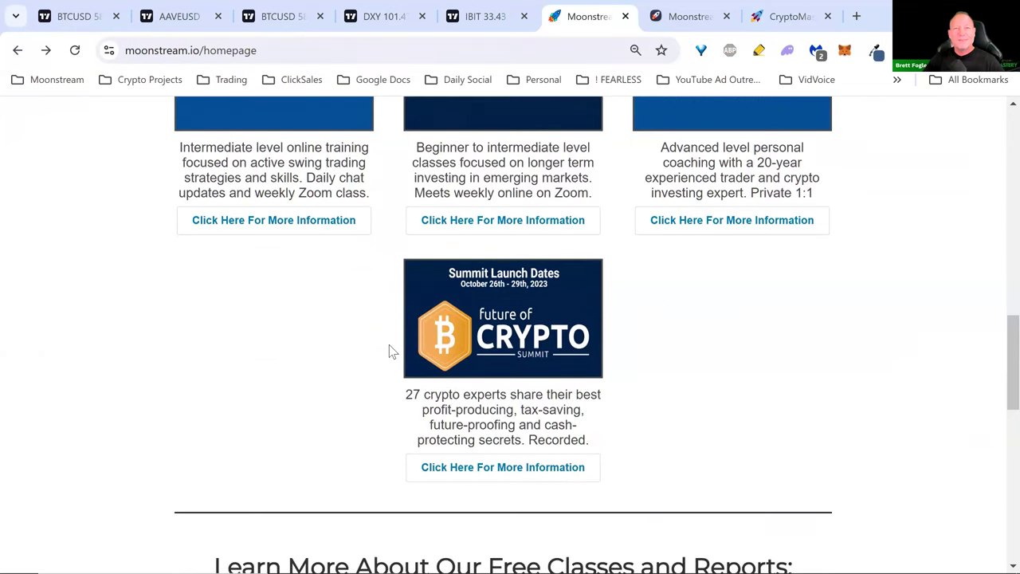
scroll(390, 351, "down", 6)
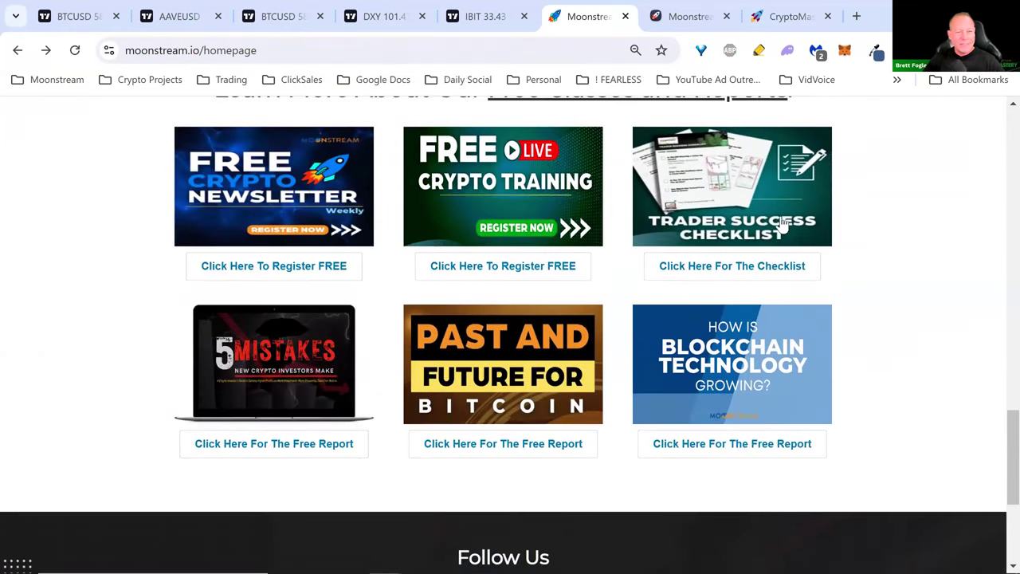
Step: Open the Trader Success Checklist sign-up page from the homepage's free classes and reports
left_click(757, 268)
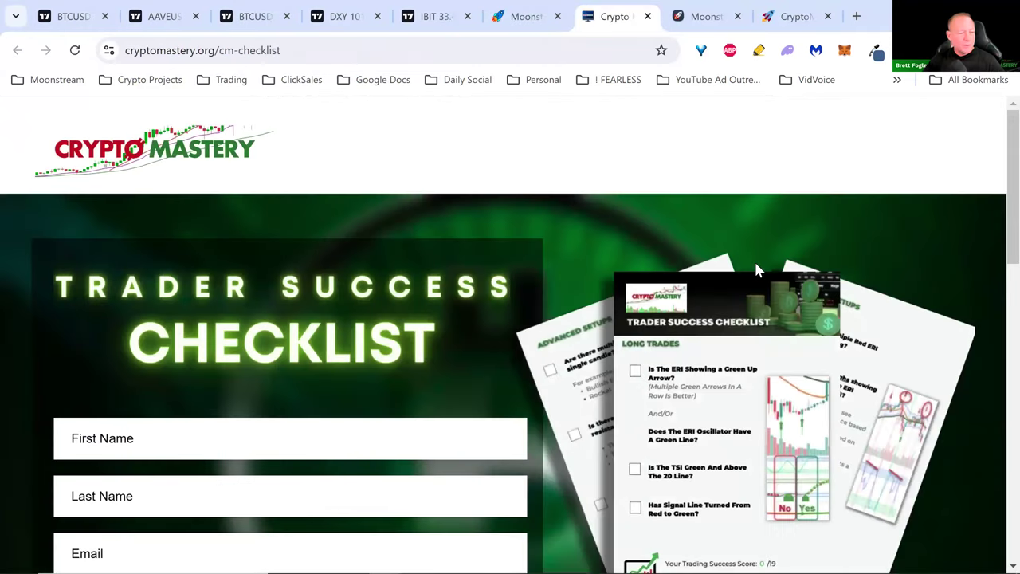
scroll(753, 259, "down", 1)
scroll(886, 430, "up", 1)
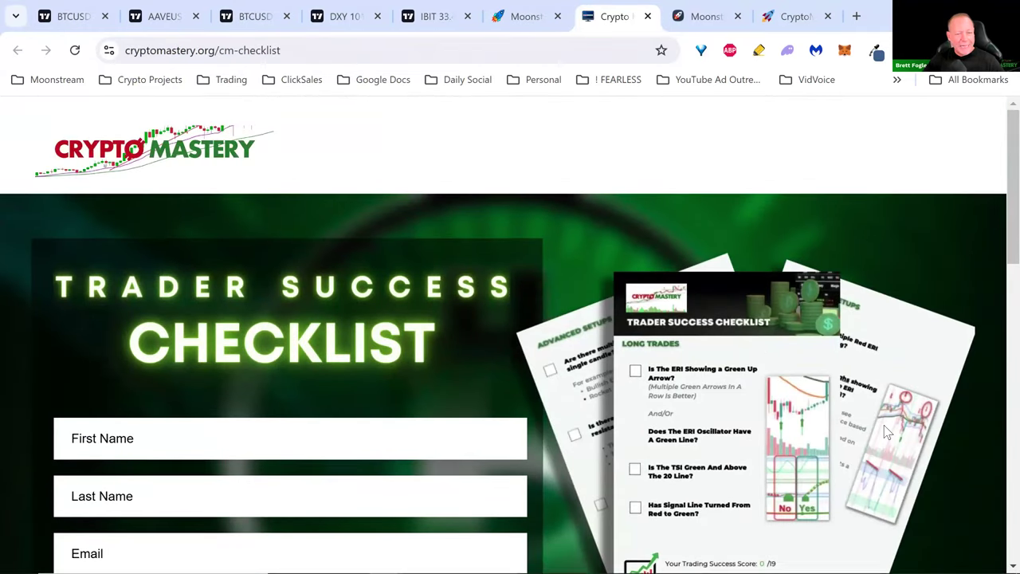
Step: Close the Google Drive checklist tab and move the M3 Trading Success Checklist PDF into the main browser window
left_click(855, 16)
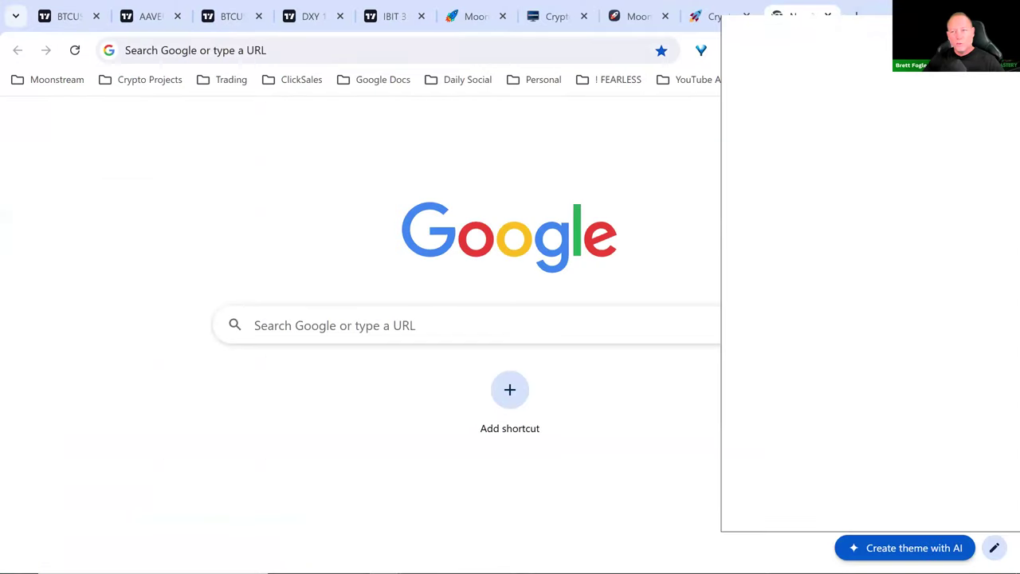
key("ctrl+w")
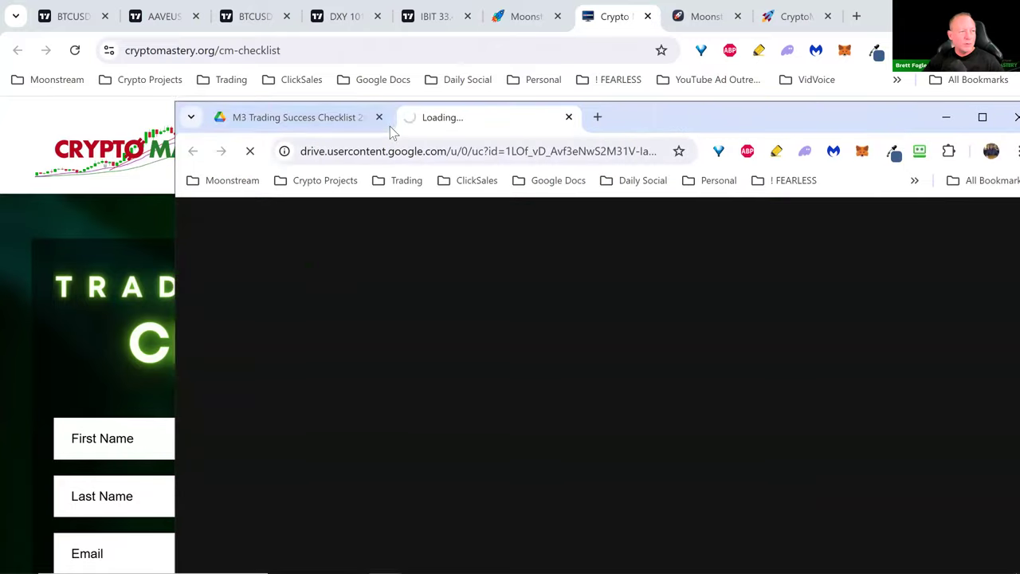
left_click(378, 117)
left_click_drag(354, 127, 794, 24)
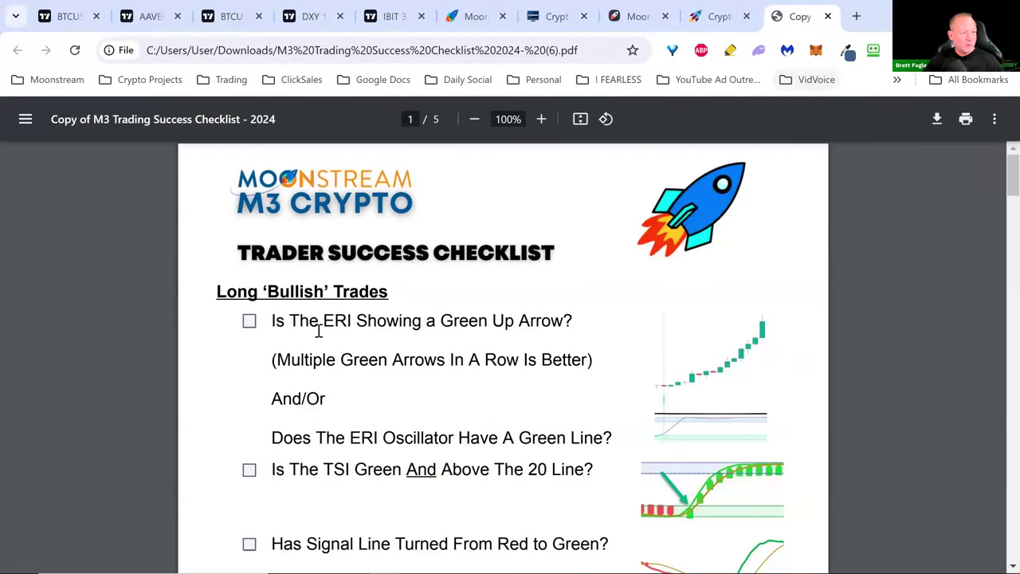
Step: Tick and clear the ERI green up arrow item, and tick "Is There A Bullish Engulfing Candle Pattern?" under Long 'Bullish' Trades
left_click(249, 321)
left_click(248, 321)
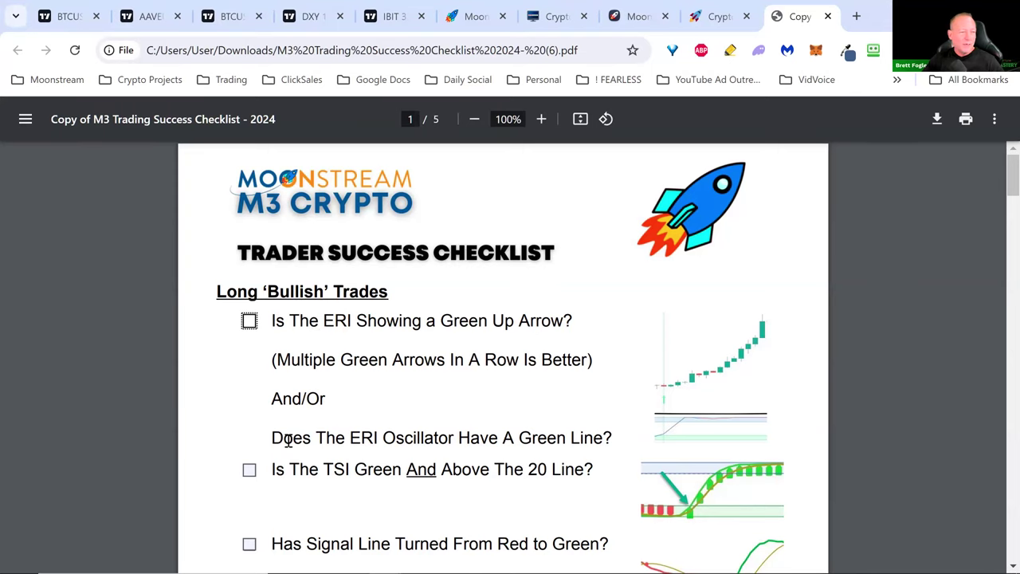
scroll(287, 440, "down", 1)
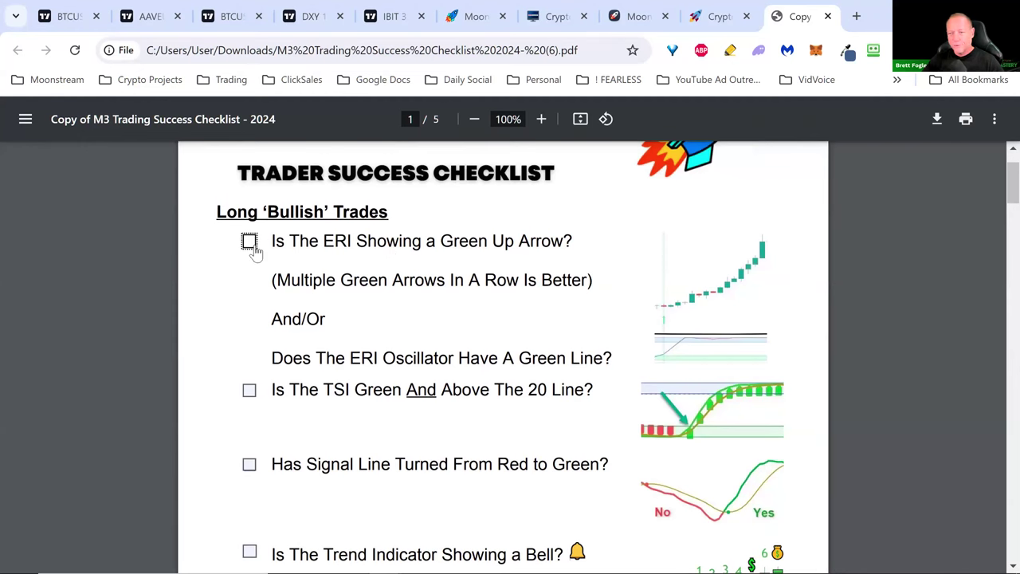
scroll(259, 322, "down", 3)
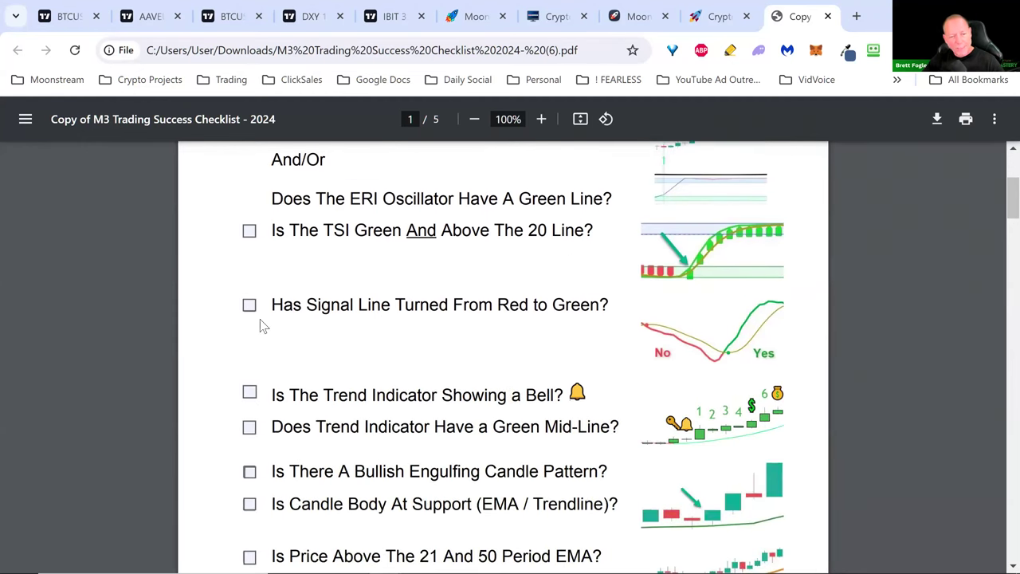
scroll(259, 323, "down", 2)
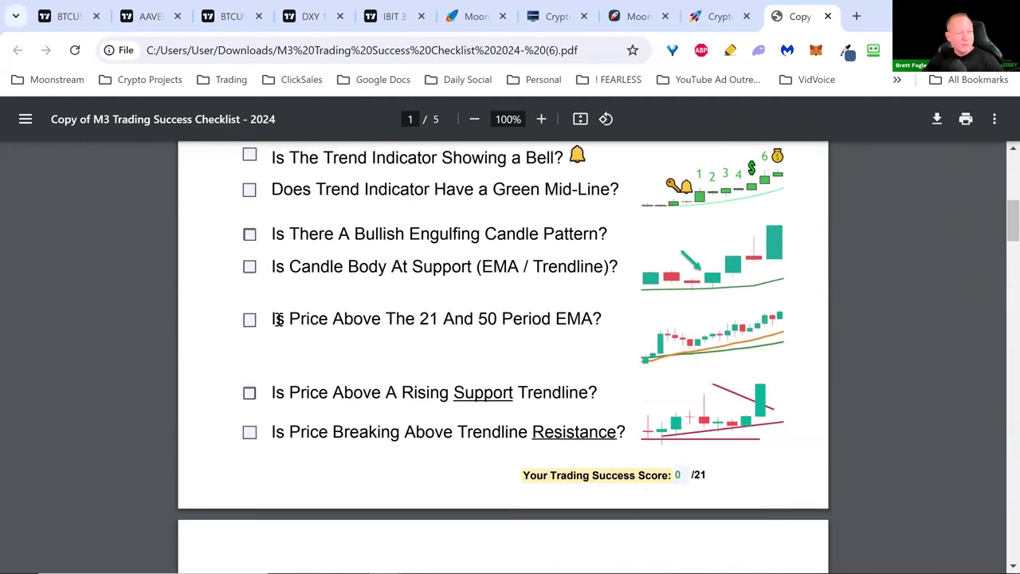
left_click(249, 233)
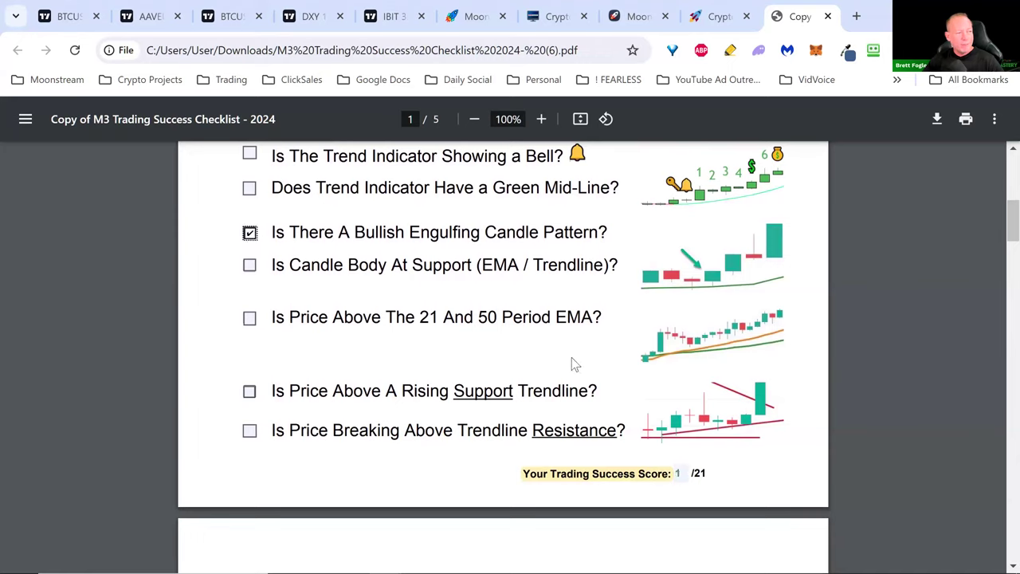
Step: Clear the bullish engulfing item and tick "Is Candle Body At Support (EMA / Trendline)?" and "Is Price Above The 21 And 50 Period EMA?"
left_click(249, 234)
left_click(250, 266)
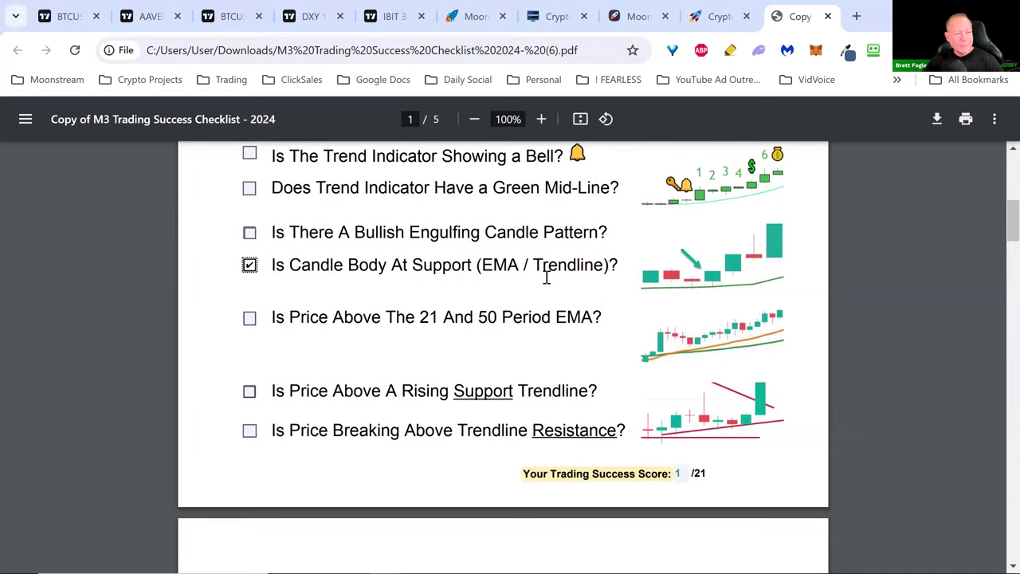
left_click(248, 318)
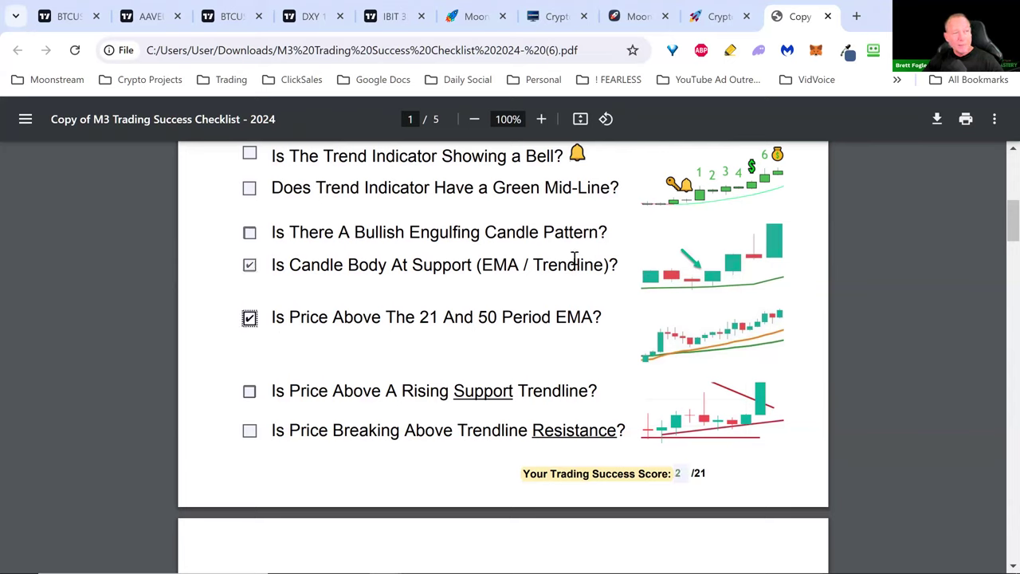
Step: Switch to the AAVE daily chart and examine the recent August candles against the EMAs in full screen
left_click(231, 16)
left_click(148, 16)
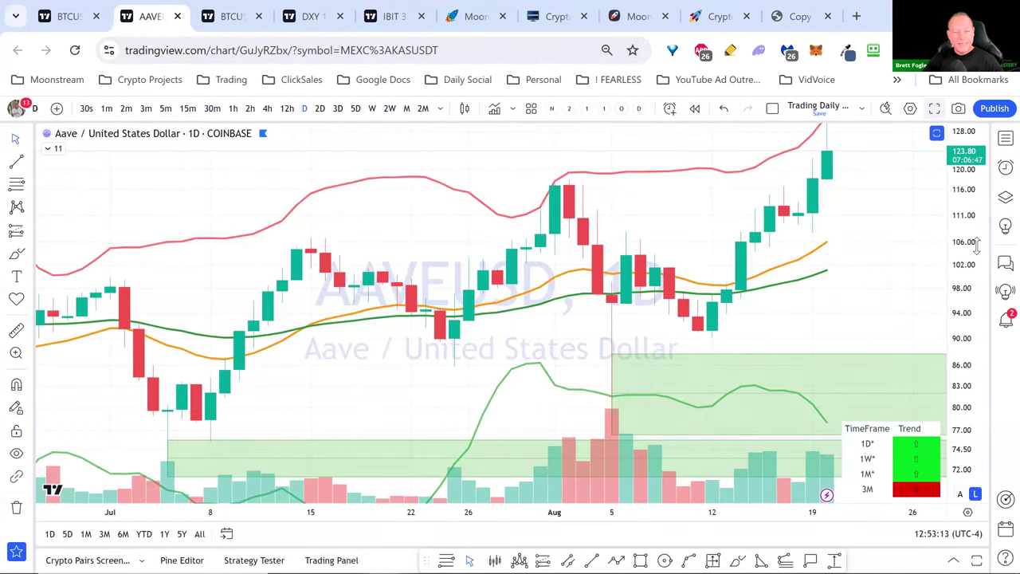
left_click(935, 109)
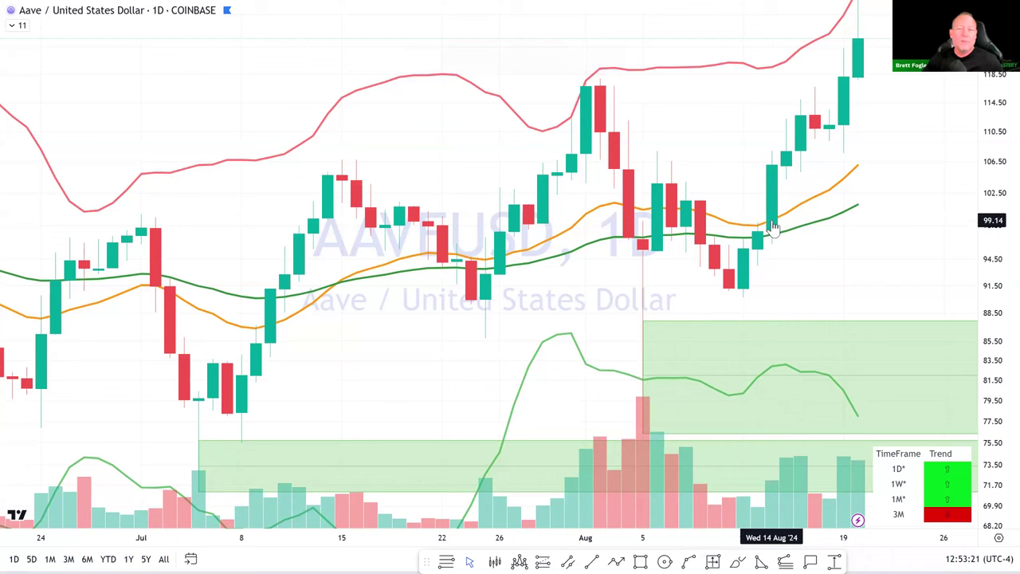
left_click_drag(773, 276, 736, 291)
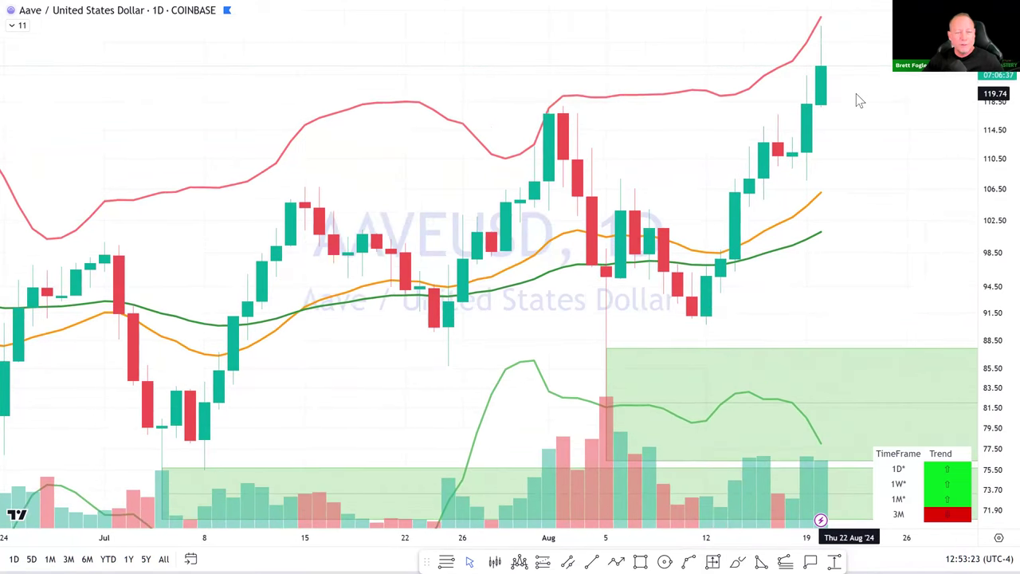
scroll(775, 256, "up", 2)
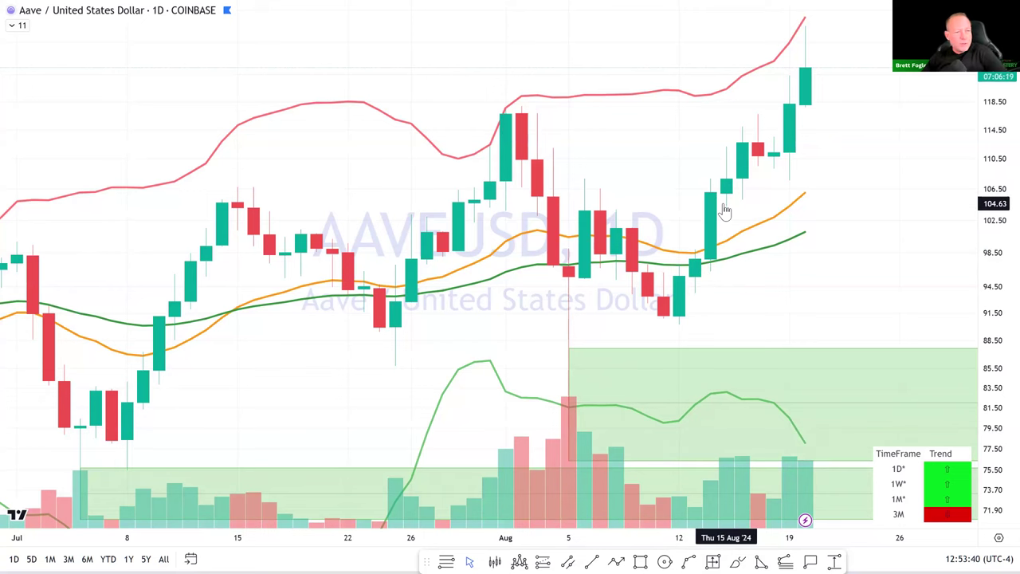
Step: Restore the indicator panes below the AAVE candles and unhide the ERI PRO indicator
double_click(733, 275)
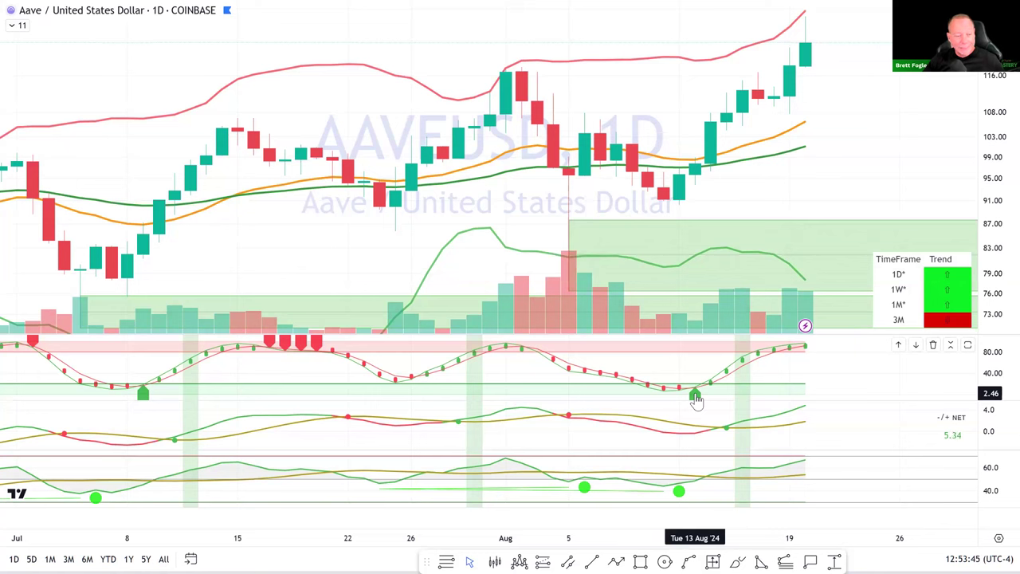
left_click(11, 25)
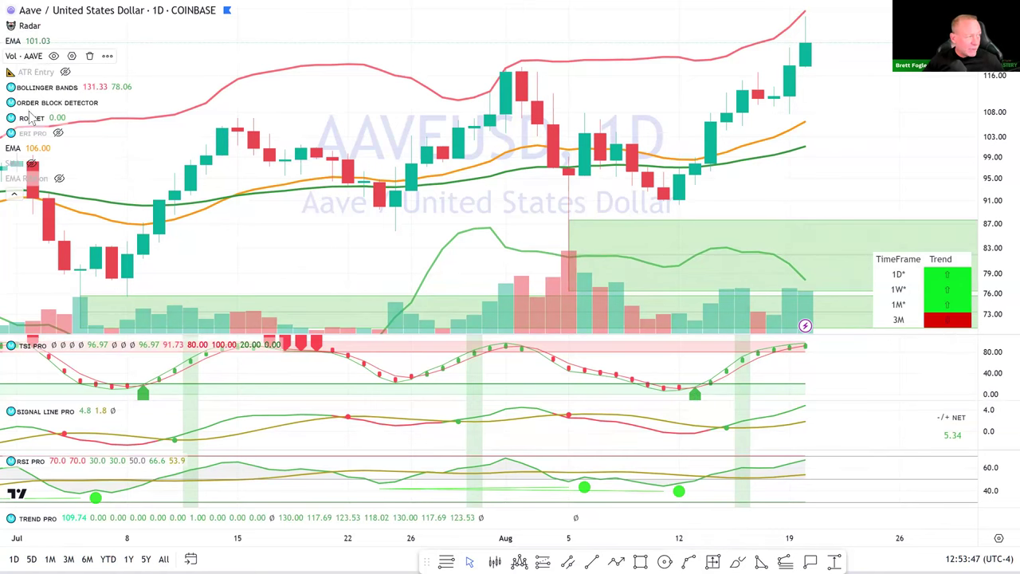
left_click(58, 133)
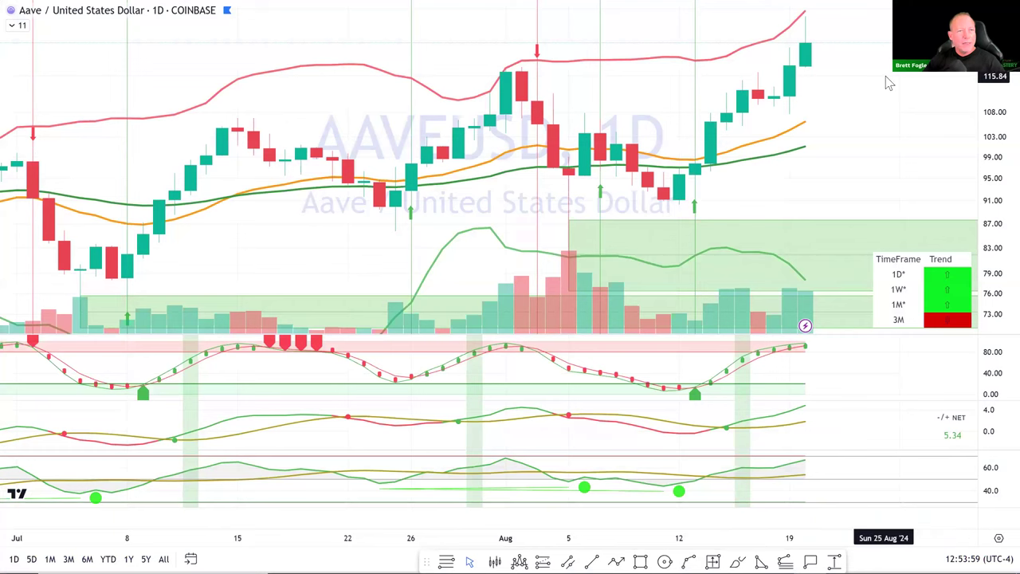
key("Escape")
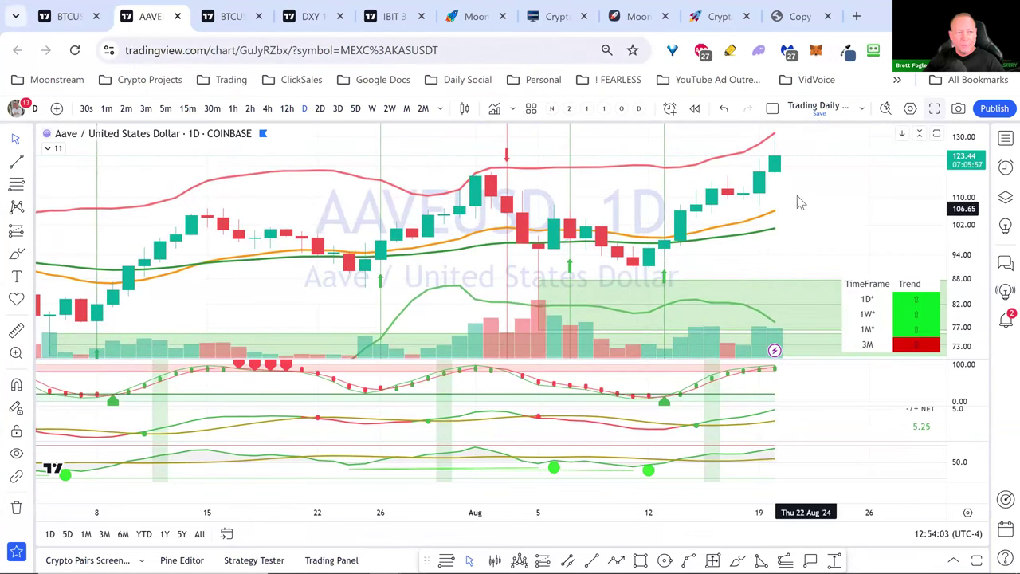
Step: Return to the Trader Success Checklist PDF and highlight the question "Is The ERI Showing a Green Up Arrow?" under Long 'Bullish' Trades
left_click(797, 16)
scroll(713, 338, "up", 5)
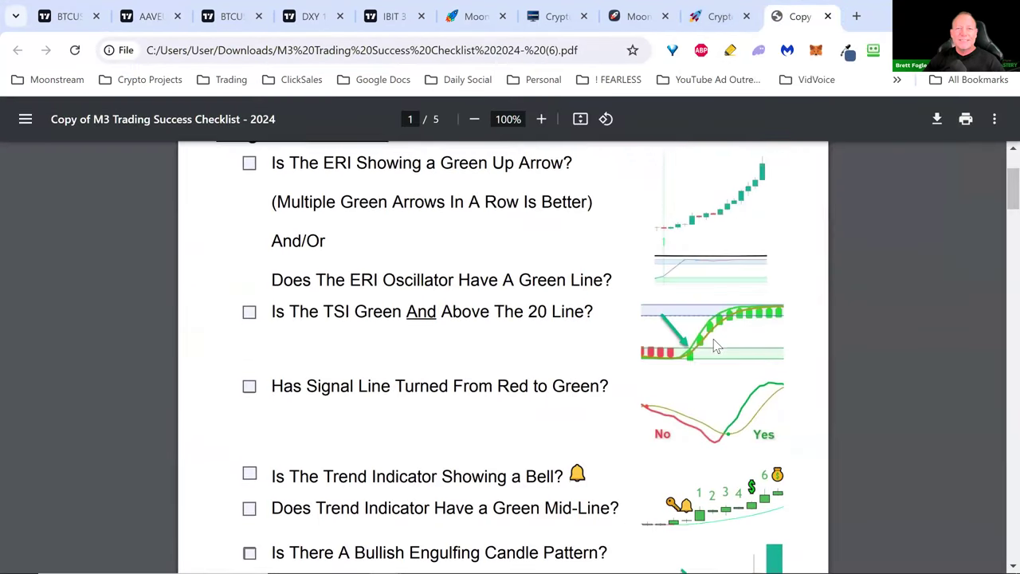
scroll(713, 339, "up", 2)
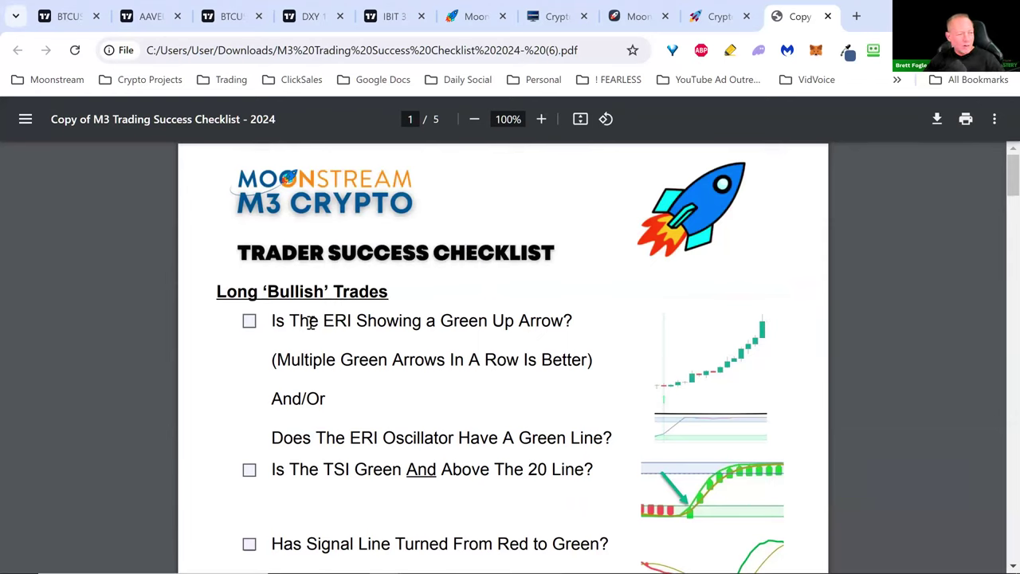
left_click_drag(271, 320, 597, 326)
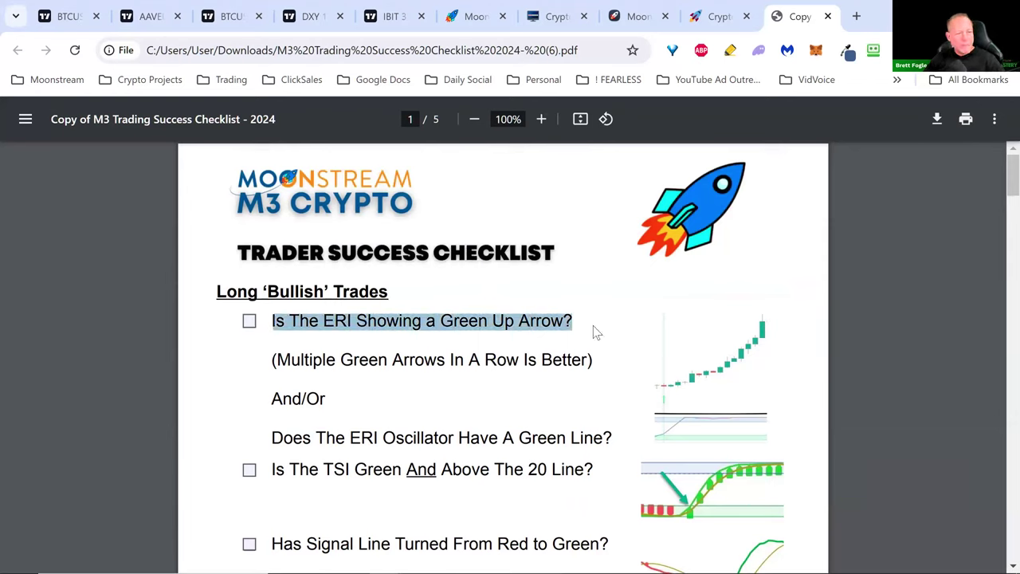
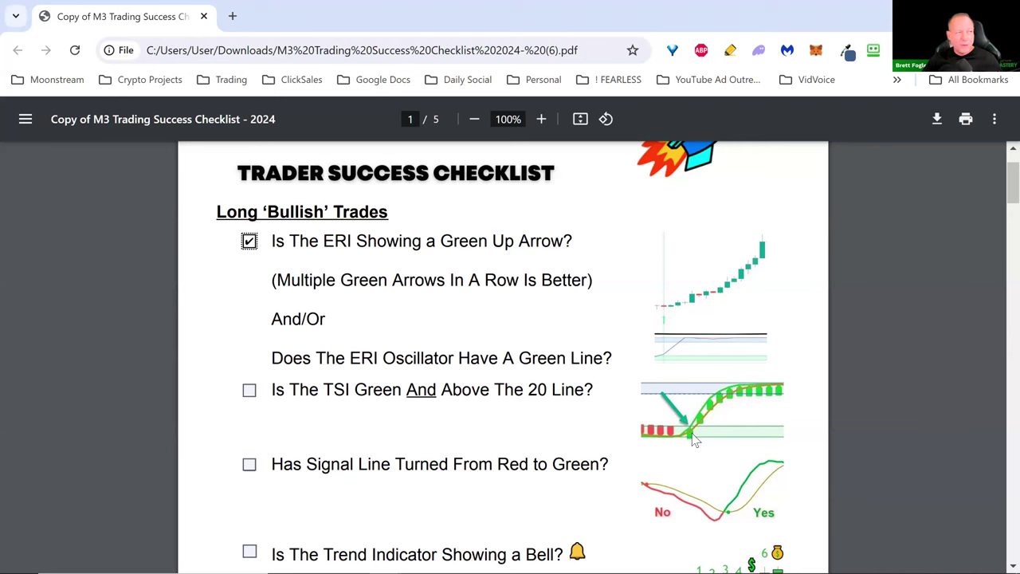
Step: Check the TSI pane on the AAVE chart and tick "Is The TSI Green And Above The 20 Line?" in the checklist
left_click(251, 396)
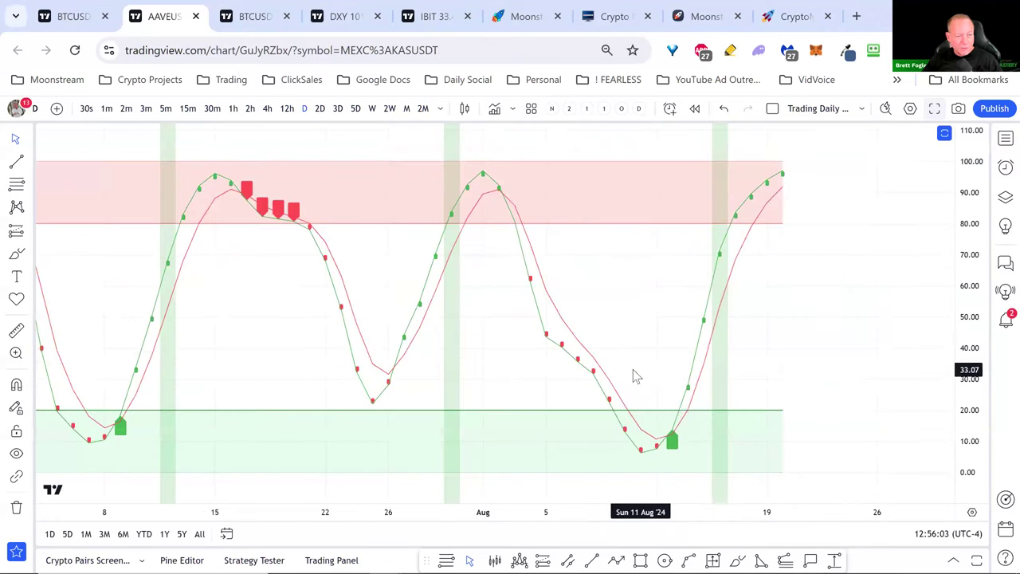
double_click(673, 384)
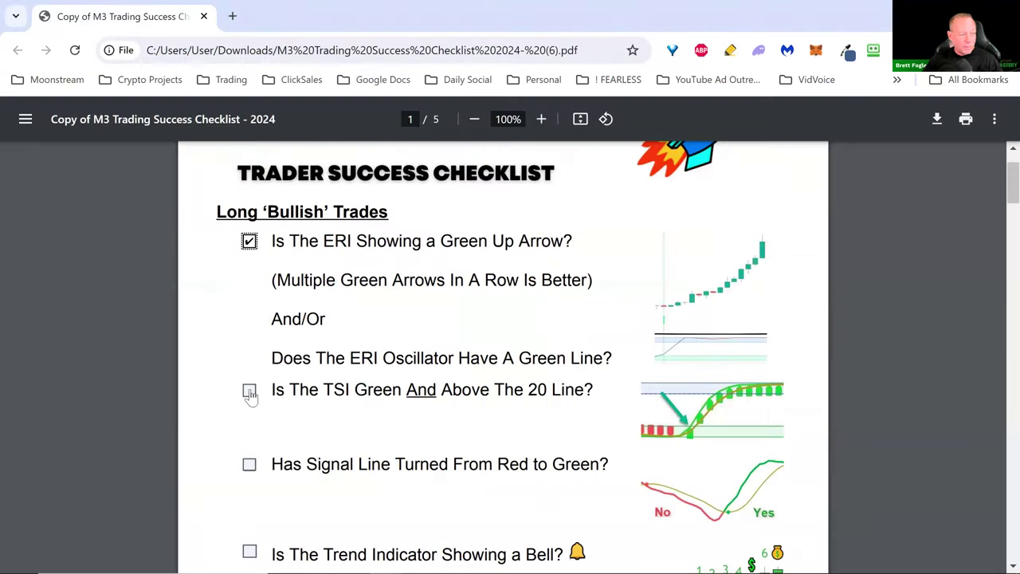
left_click(250, 389)
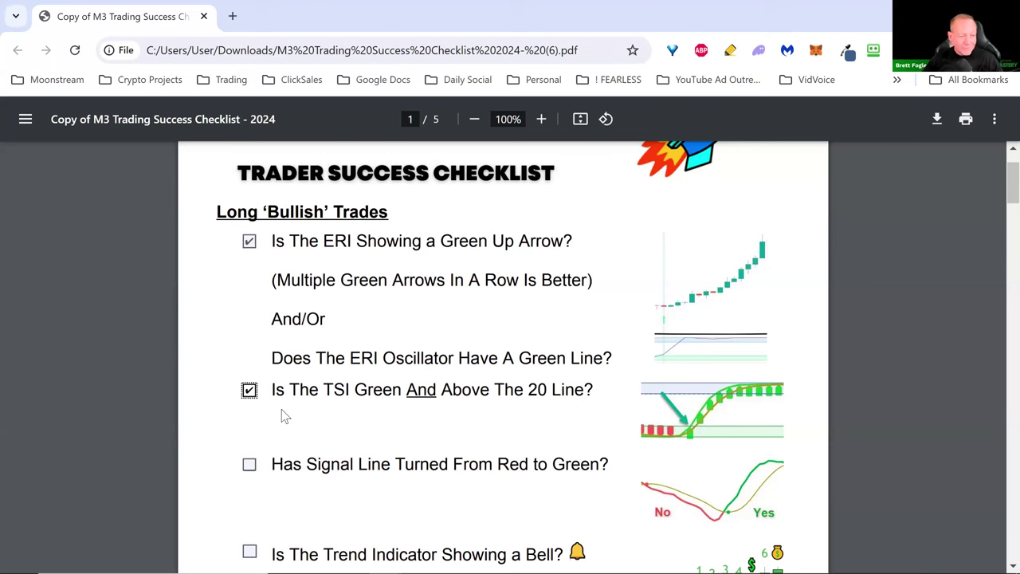
Step: Clear the checklist items for candle body at support and price above the 21 and 50 period EMA
scroll(654, 383, "down", 5)
scroll(654, 383, "down", 1)
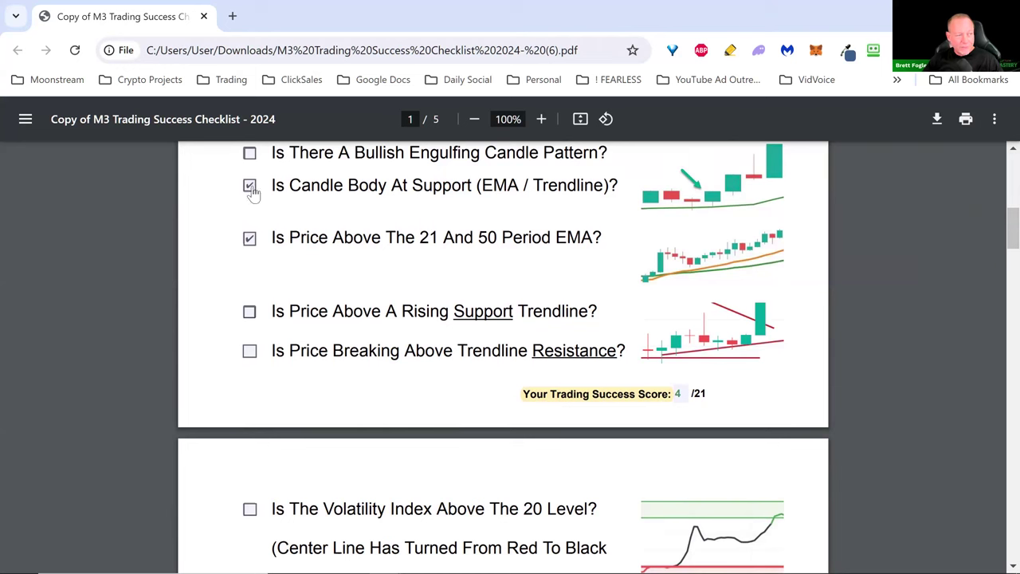
scroll(585, 369, "up", 3)
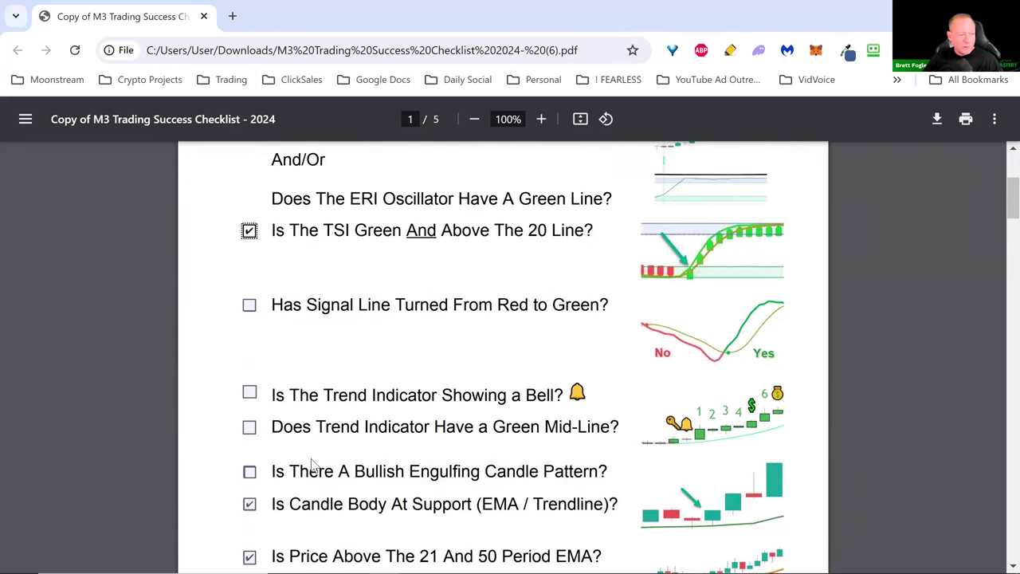
scroll(261, 443, "down", 1)
left_click(253, 368)
left_click(250, 396)
scroll(456, 402, "up", 1)
scroll(457, 402, "up", 1)
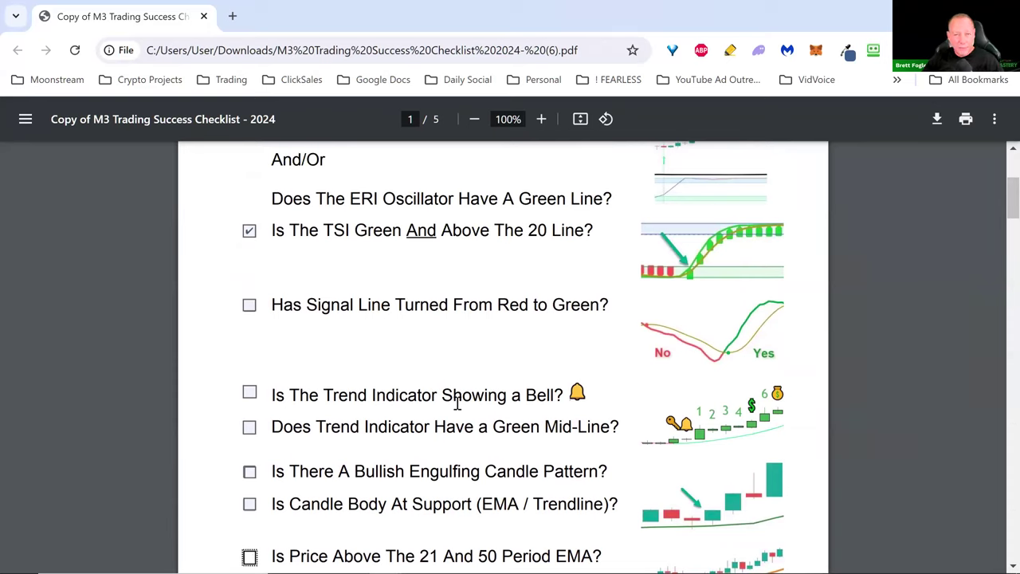
scroll(550, 344, "down", 2)
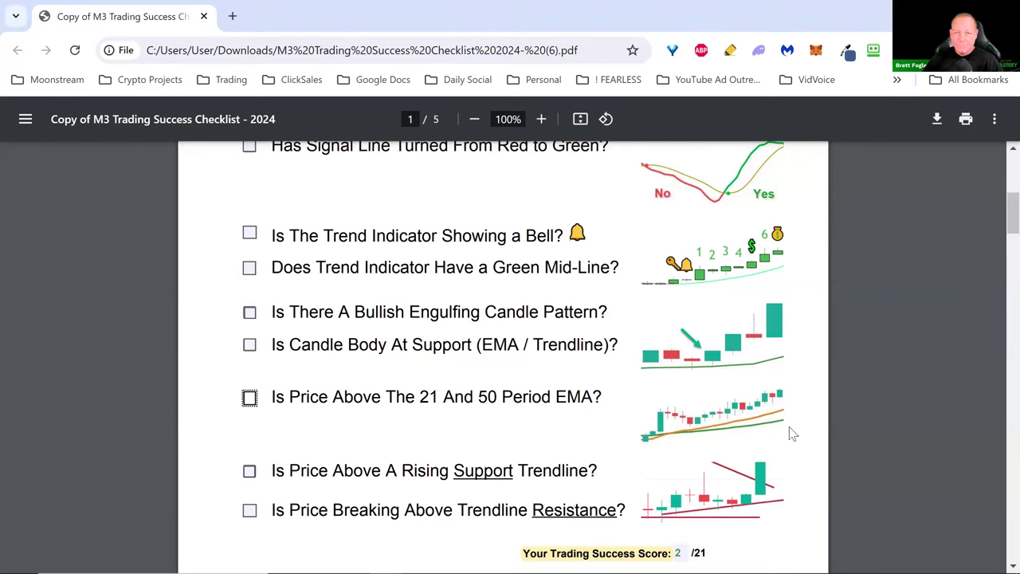
Step: Switch to the AAVE chart, restore all its panes, rescale the TSI pane and collapse the RSI PRO pane
key("alt+Tab")
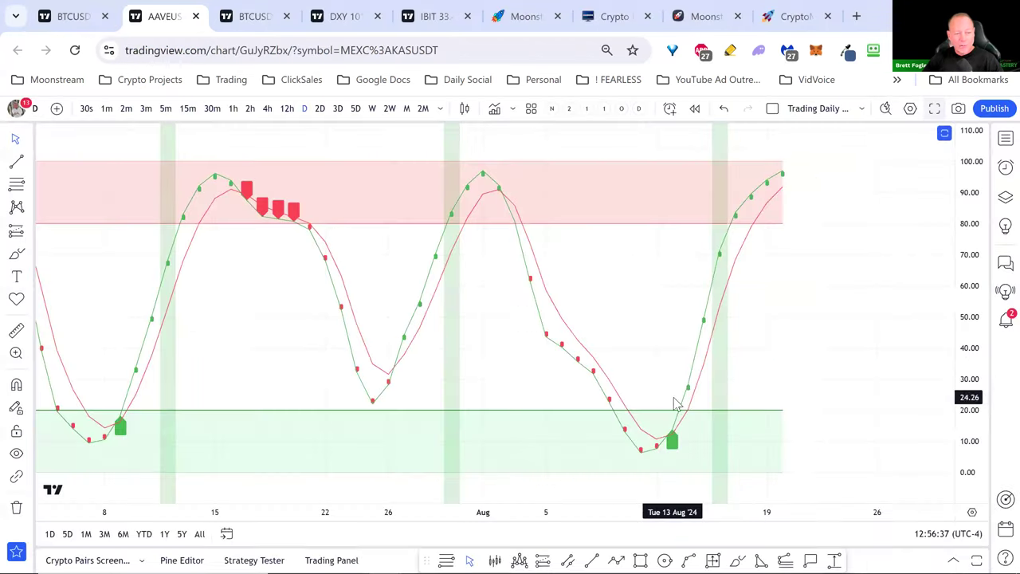
double_click(677, 274)
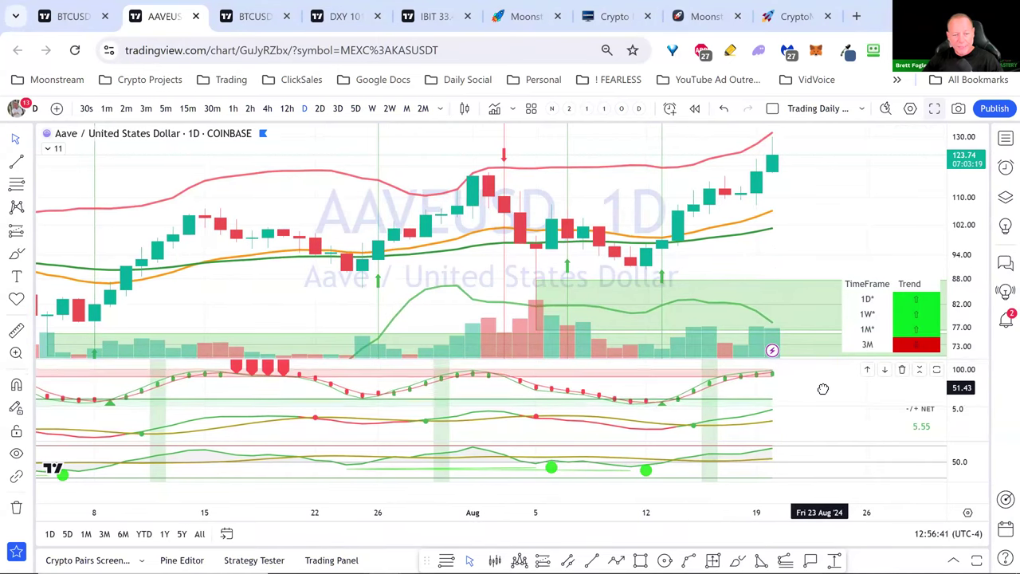
left_click_drag(956, 369, 959, 376)
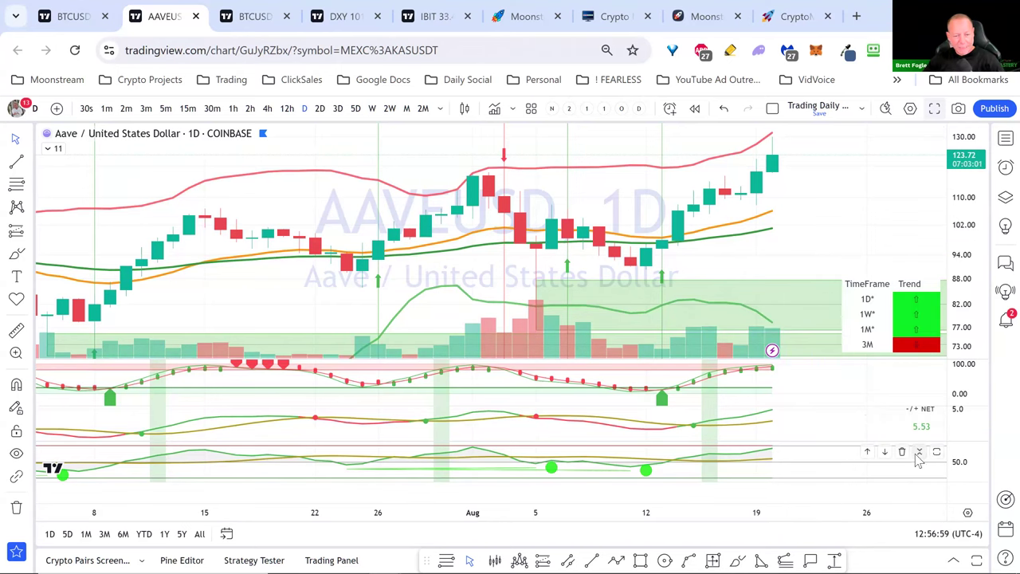
left_click(918, 452)
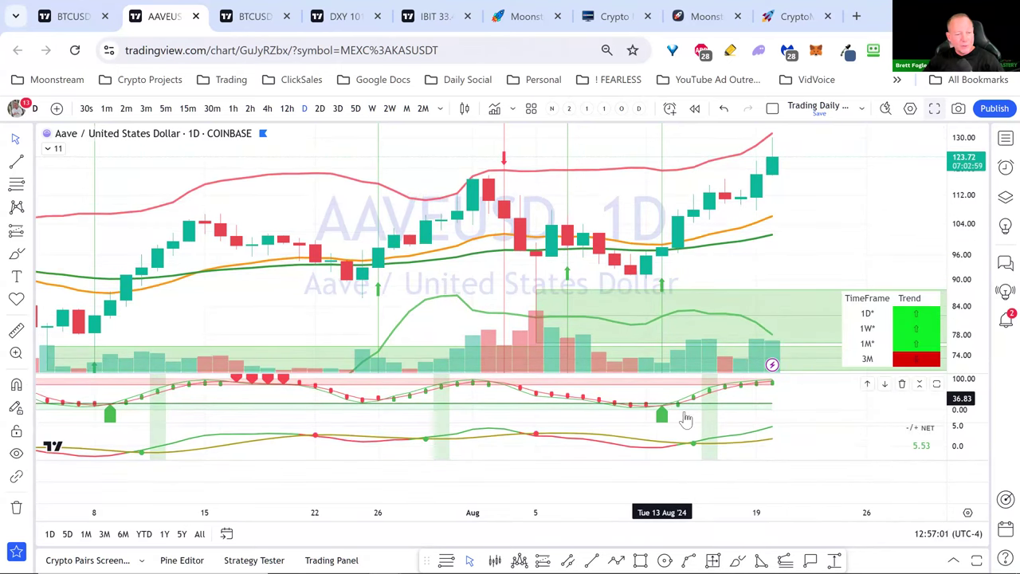
Step: Switch back to the checklist and tick "Has Signal Line Turned From Red to Green?"
key("alt+Tab")
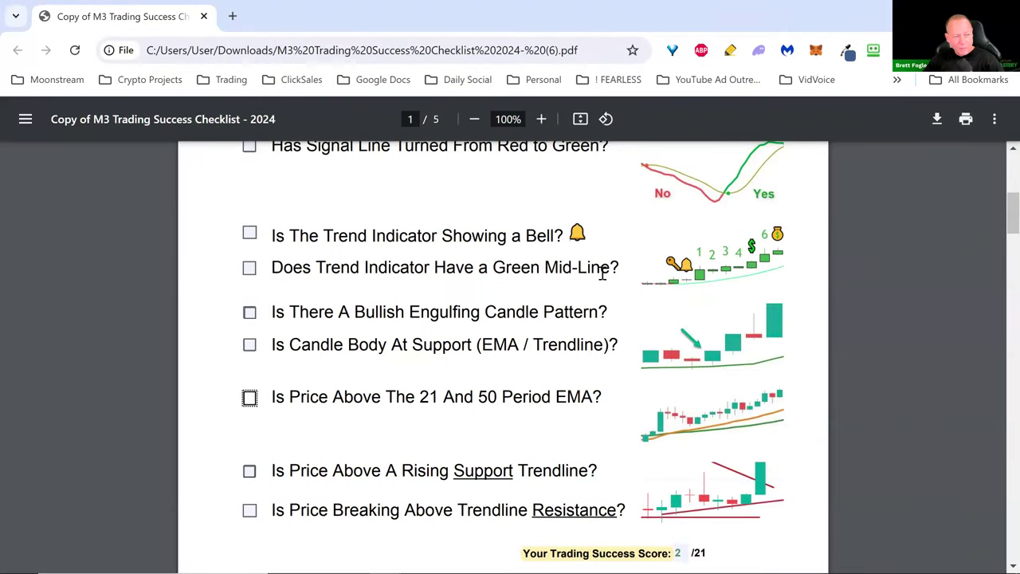
scroll(603, 279, "up", 2)
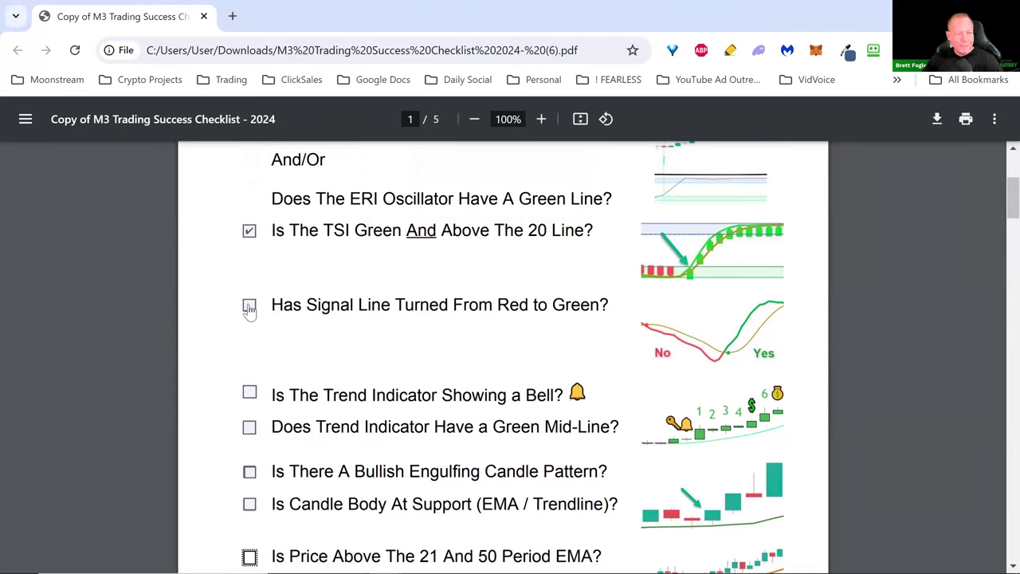
left_click(249, 307)
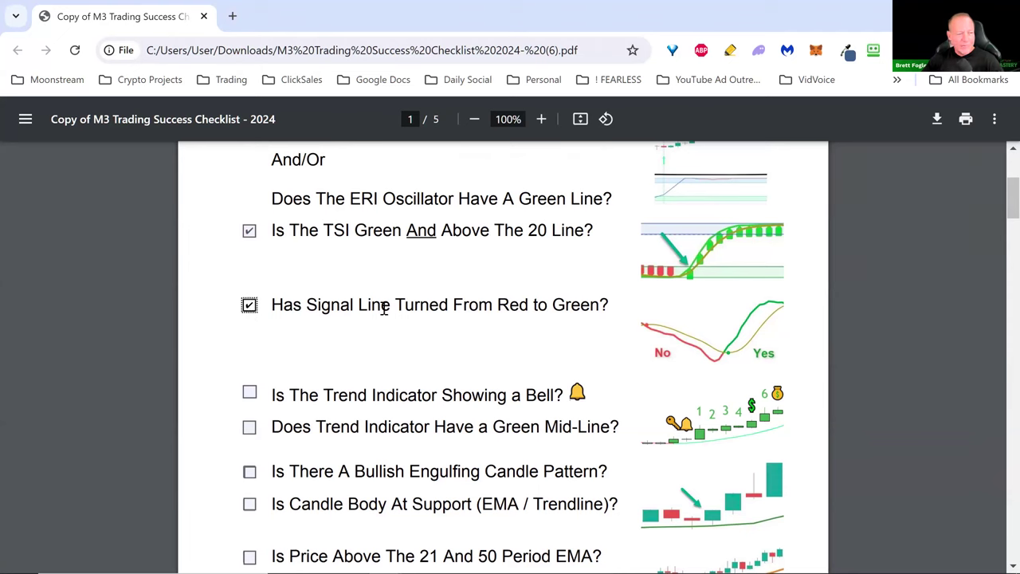
Step: Examine the mid-August crossover in the maximized Signal Line Pro pane on the AAVE chart and review the checklist's Trend Indicator items
key("alt+Tab")
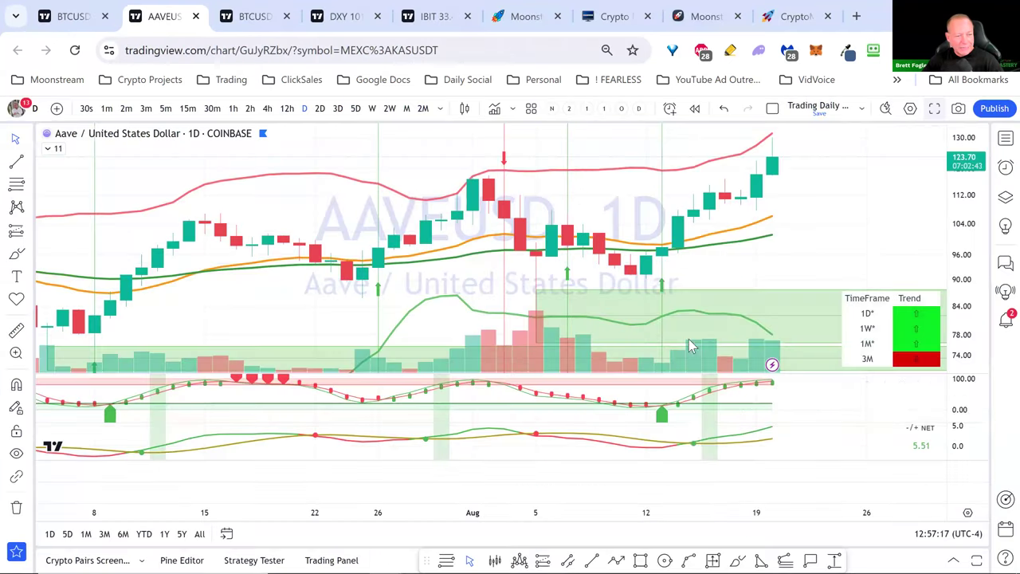
double_click(691, 442)
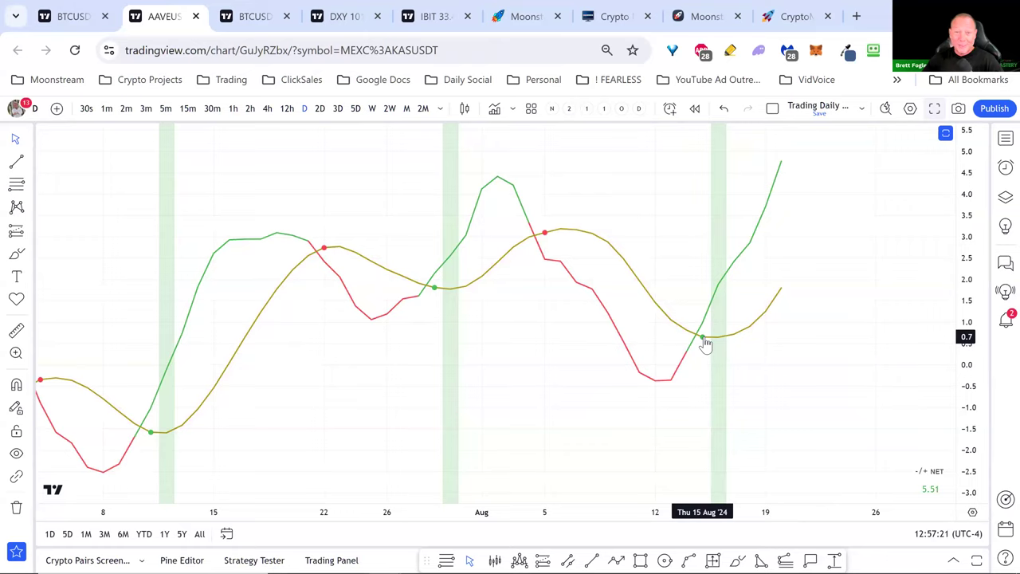
key("alt+Tab")
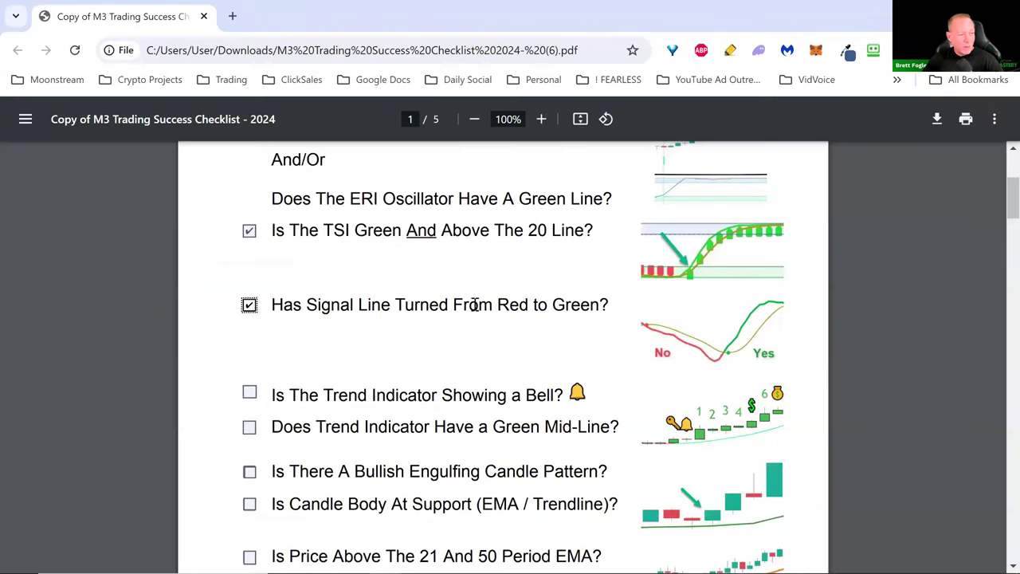
scroll(380, 407, "down", 1)
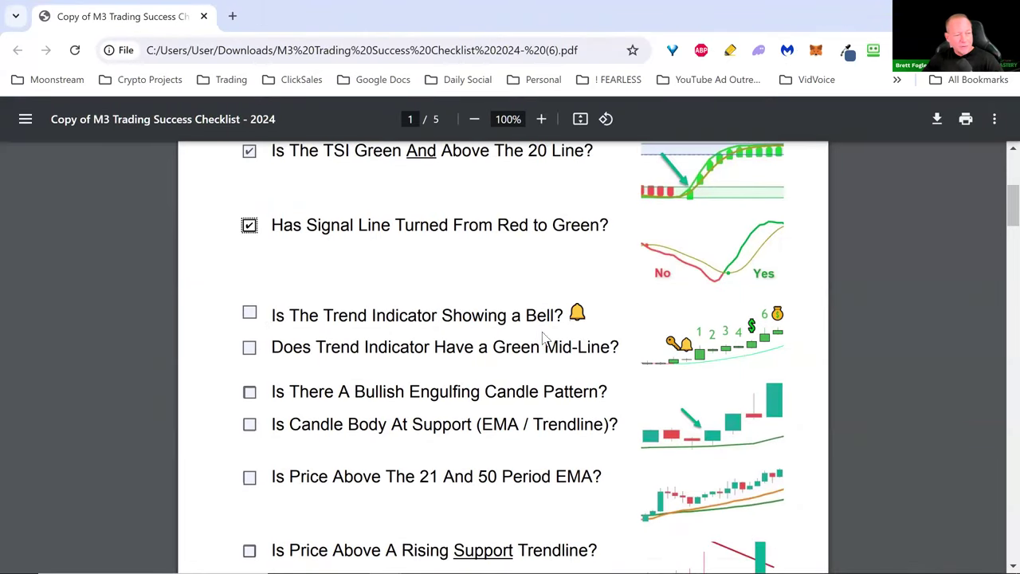
Step: Restore the AAVE chart's full pane layout and expand the collapsed Trend Pro pane
key("alt+Tab")
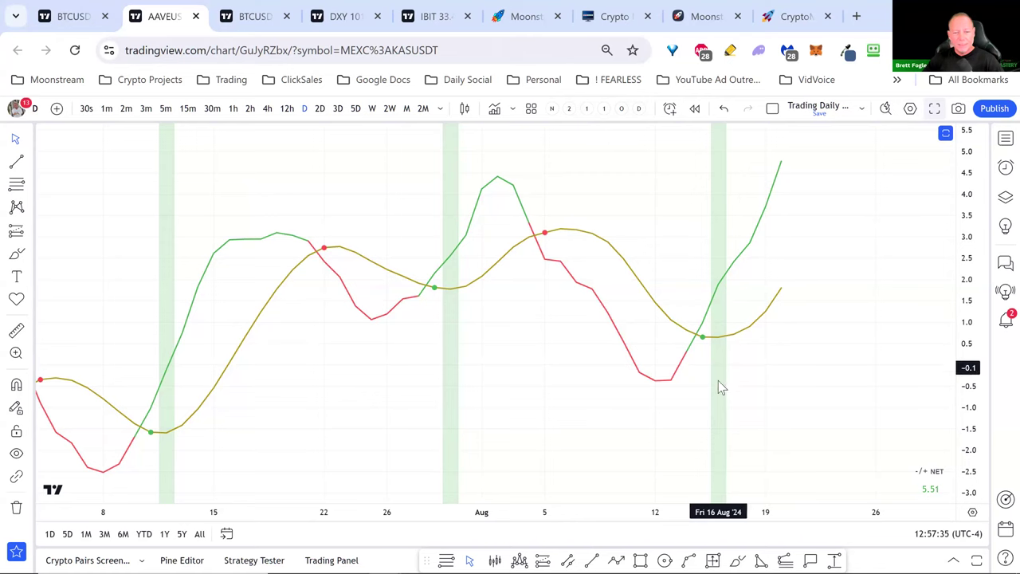
double_click(698, 280)
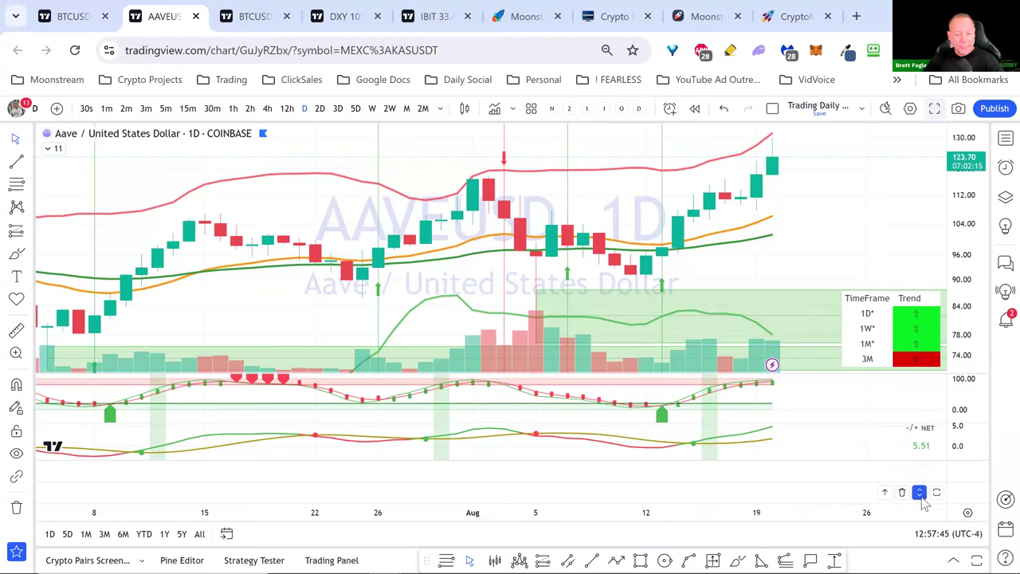
left_click(918, 493)
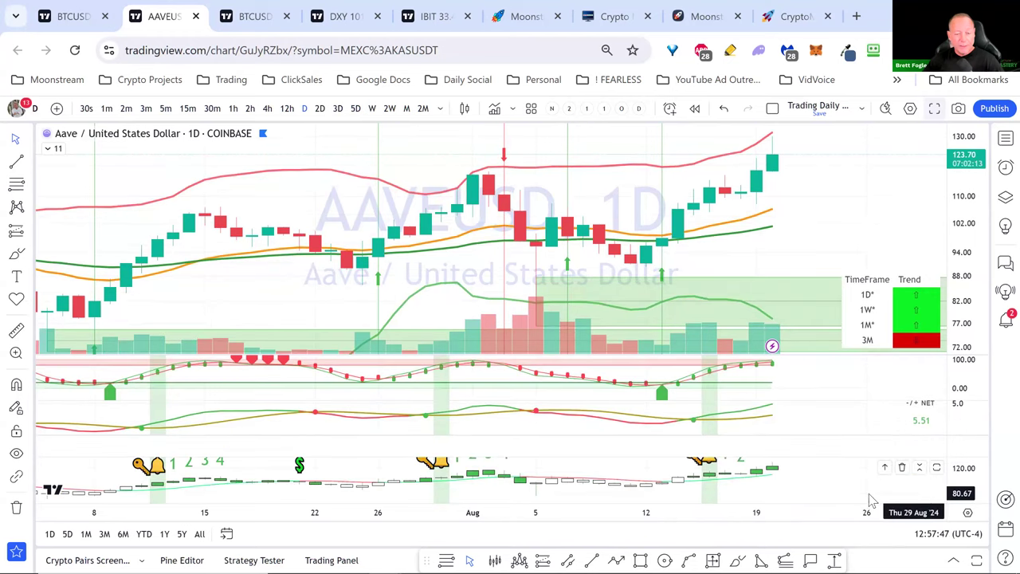
Step: Maximize the Trend Pro pane to check the mid-August bell, then switch to the checklist and tick "Is The Trend Indicator Showing a Bell?"
double_click(669, 473)
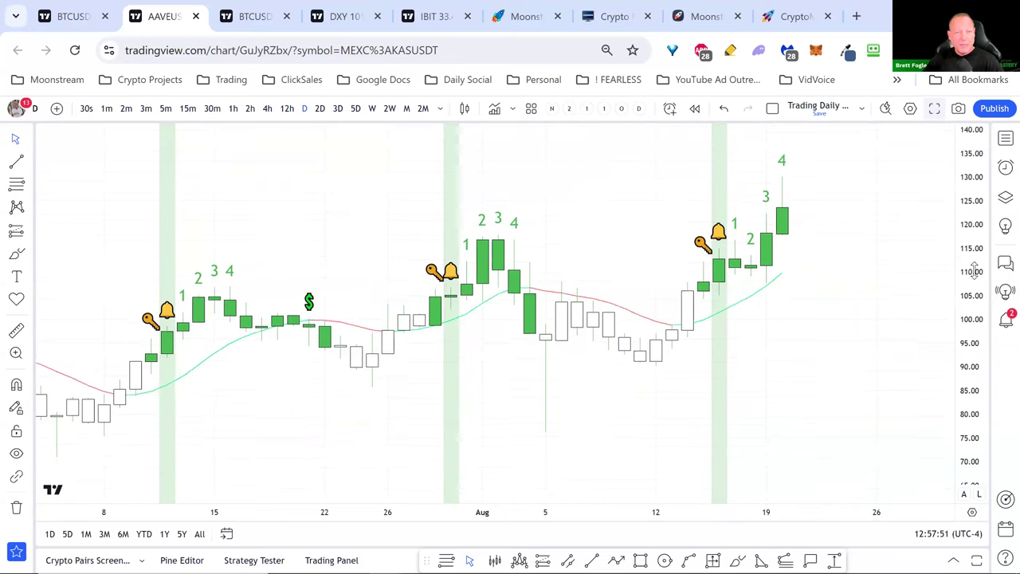
scroll(788, 413, "up", 2)
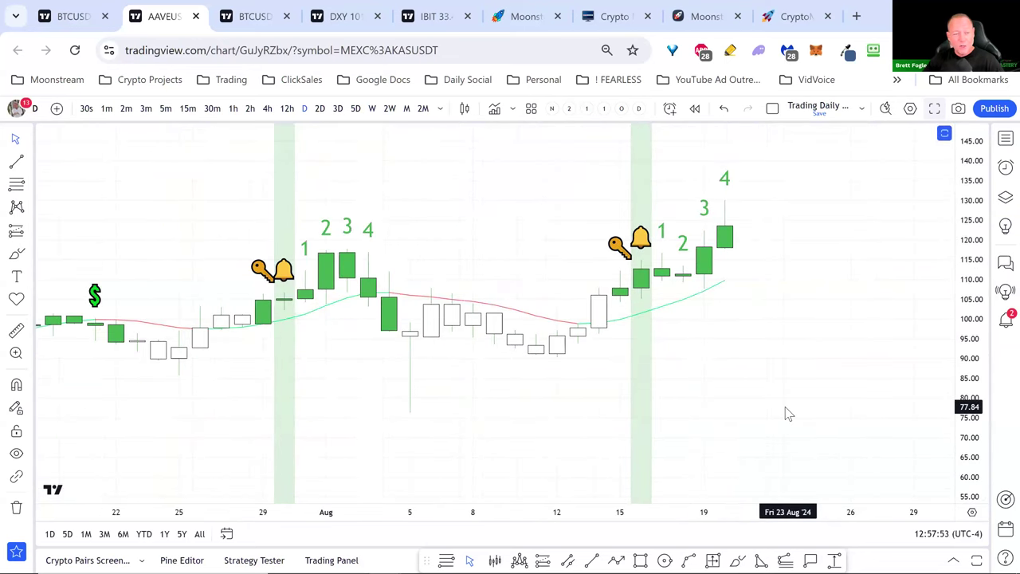
scroll(787, 414, "down", 1)
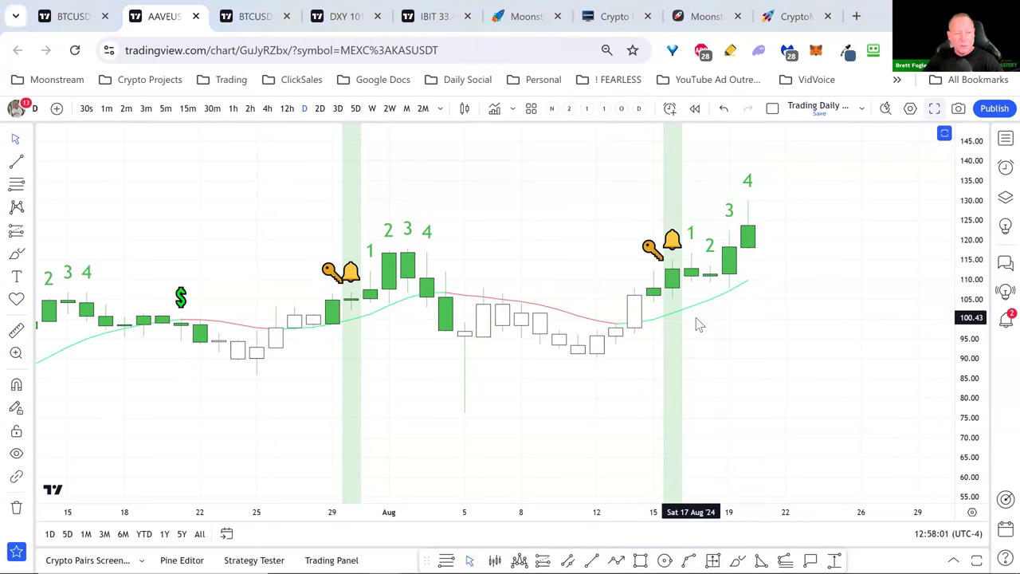
key("alt+Tab")
left_click(249, 313)
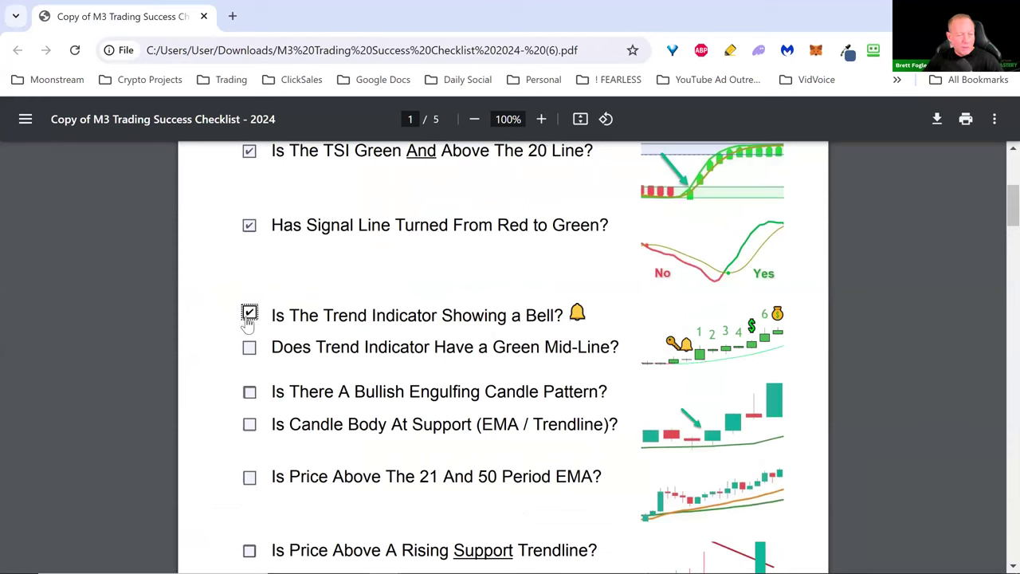
Step: Highlight the checklist's green mid-line item and examine the mid-line's colour at earlier signals back to early 2024 in the AAVE chart's maximized Trend Pro pane
left_click_drag(278, 348, 622, 355)
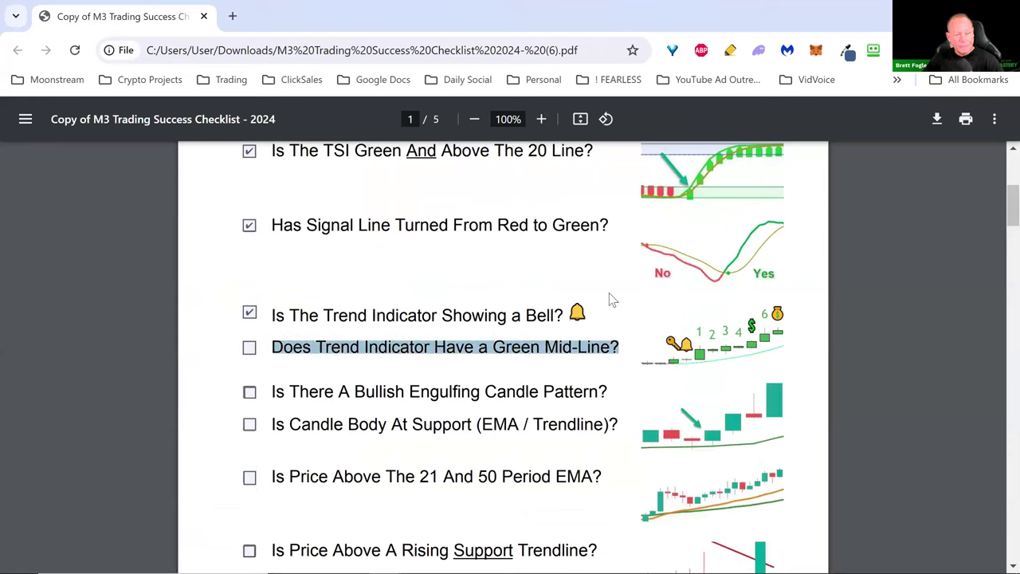
key("alt+Tab")
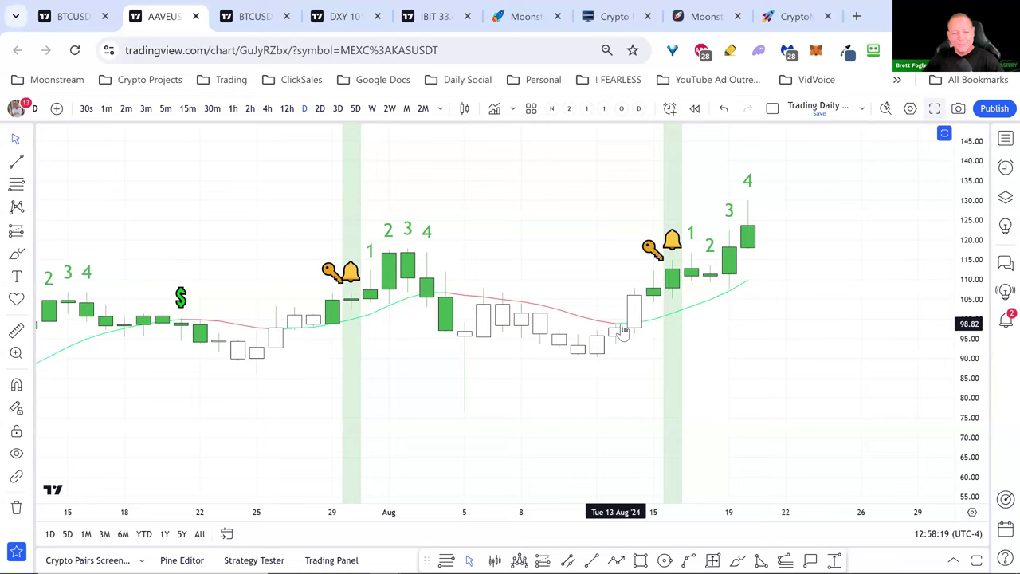
scroll(670, 430, "down", 5)
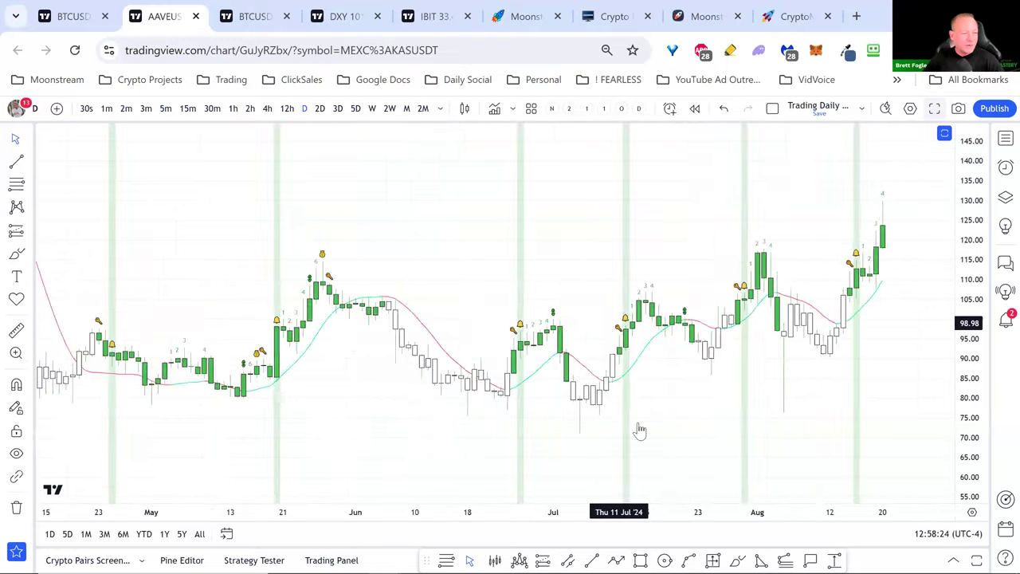
scroll(597, 434, "down", 2)
scroll(391, 391, "up", 5)
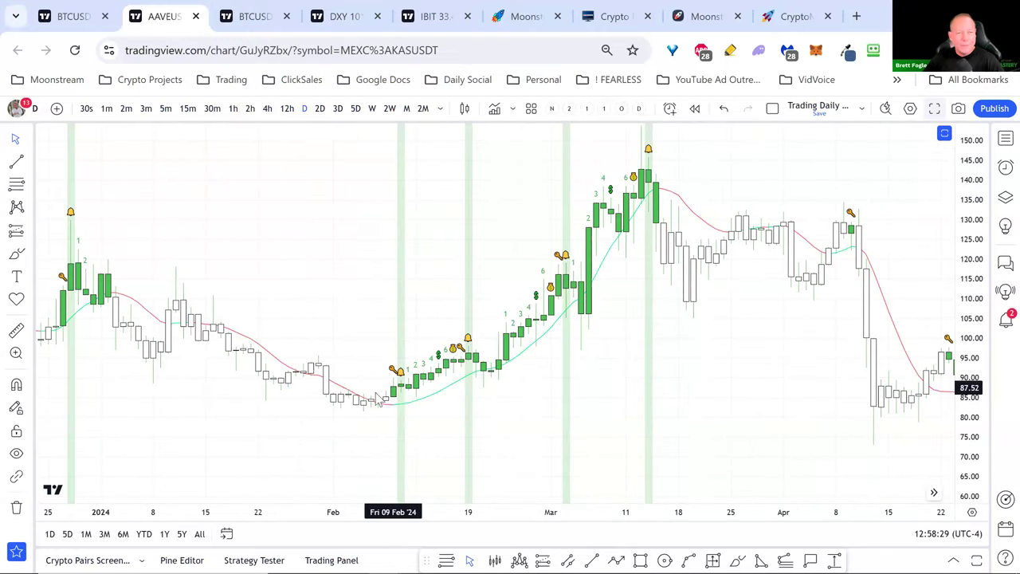
scroll(165, 296, "up", 3)
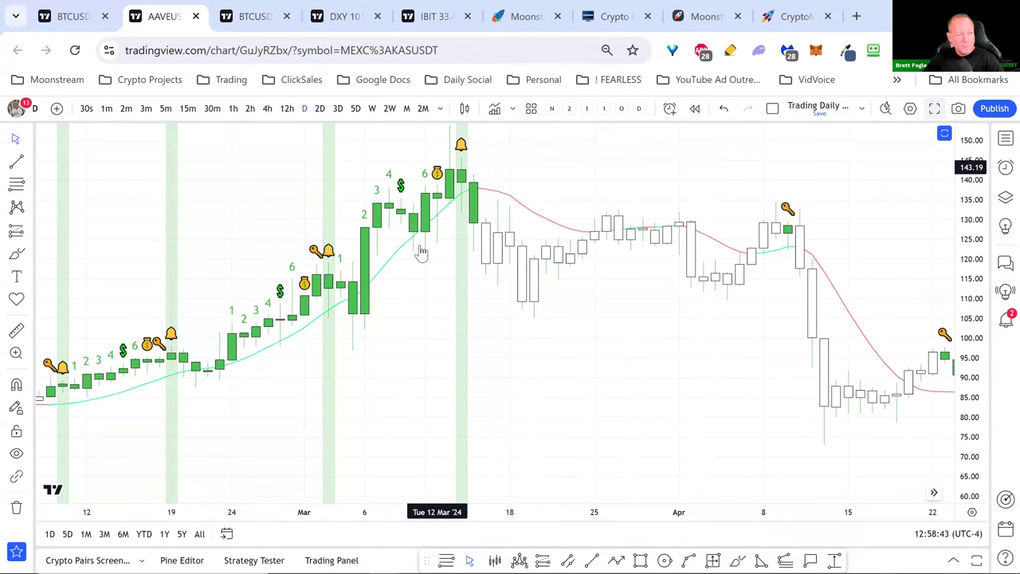
left_click_drag(526, 274, 537, 258)
scroll(473, 273, "up", 3)
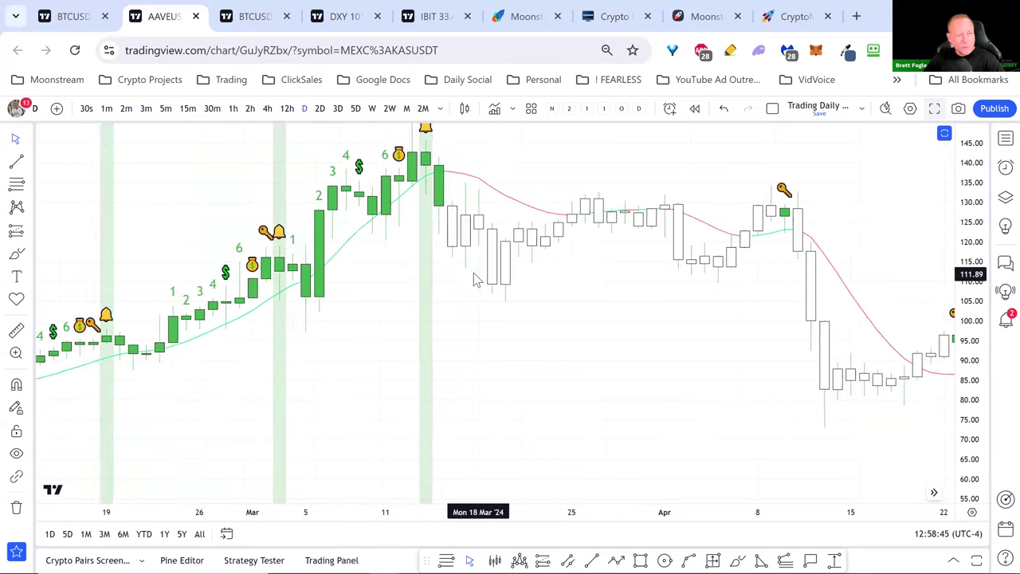
left_click_drag(402, 148, 433, 188)
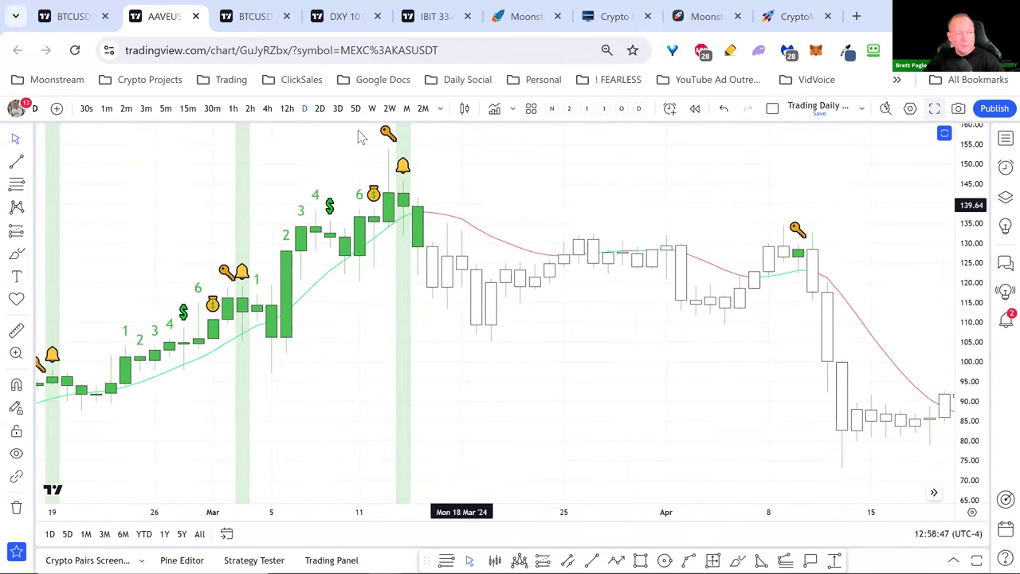
scroll(457, 319, "right", 10)
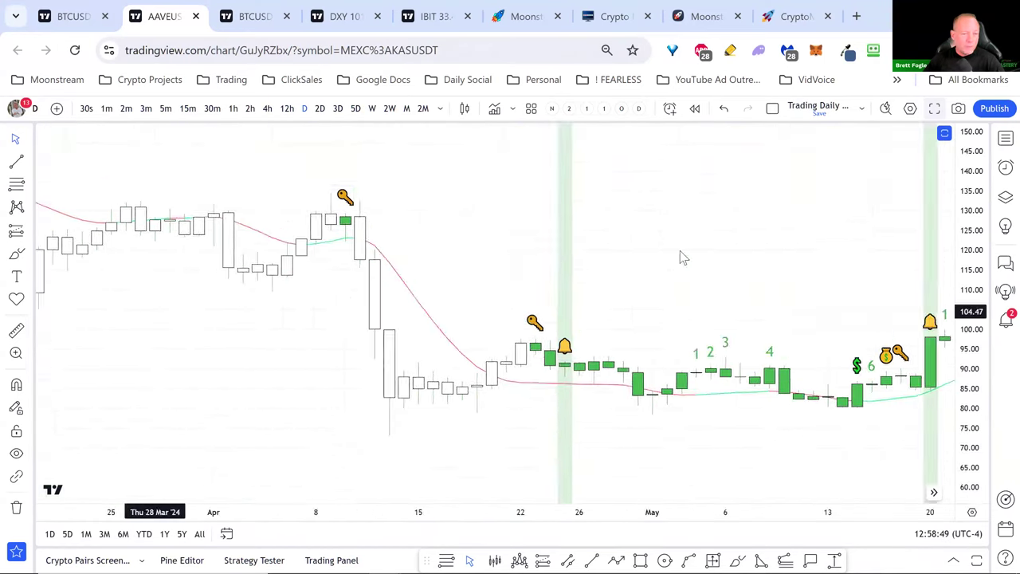
scroll(433, 372, "right", 9)
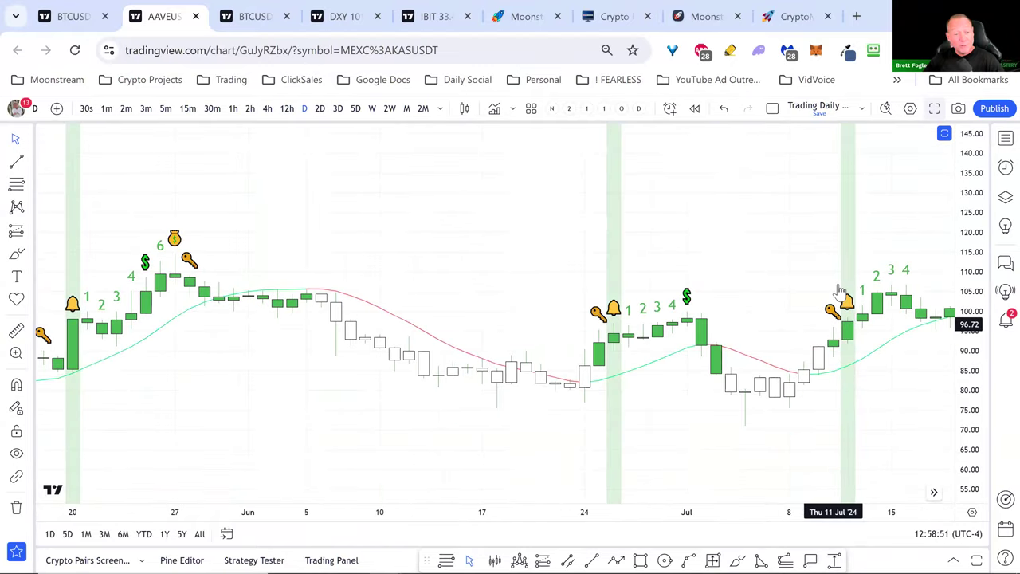
scroll(564, 278, "right", 4)
scroll(245, 287, "right", 5)
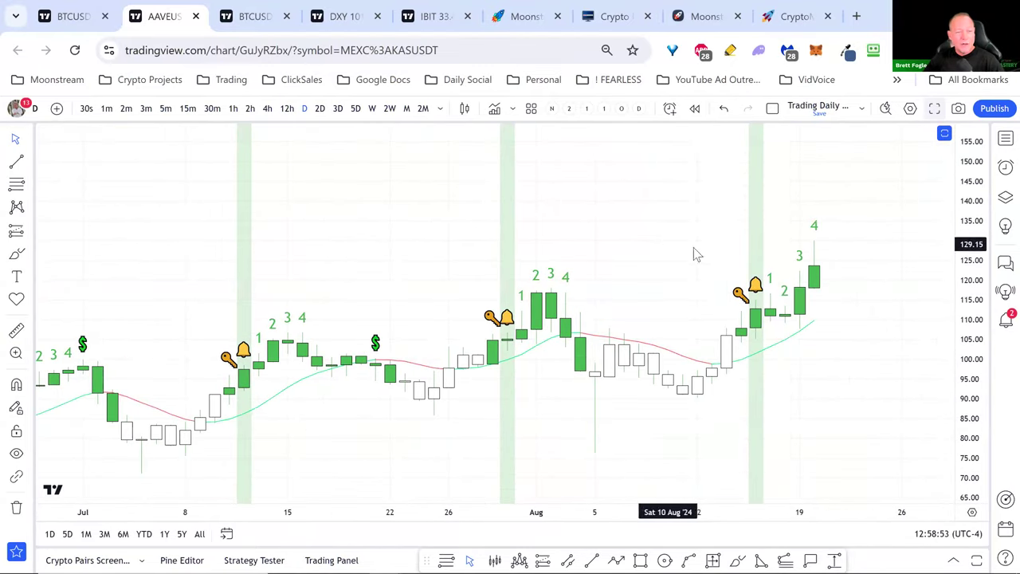
Step: Switch back to the checklist and tick "Does Trend Indicator Have a Green Mid-Line?"
key("alt+Tab")
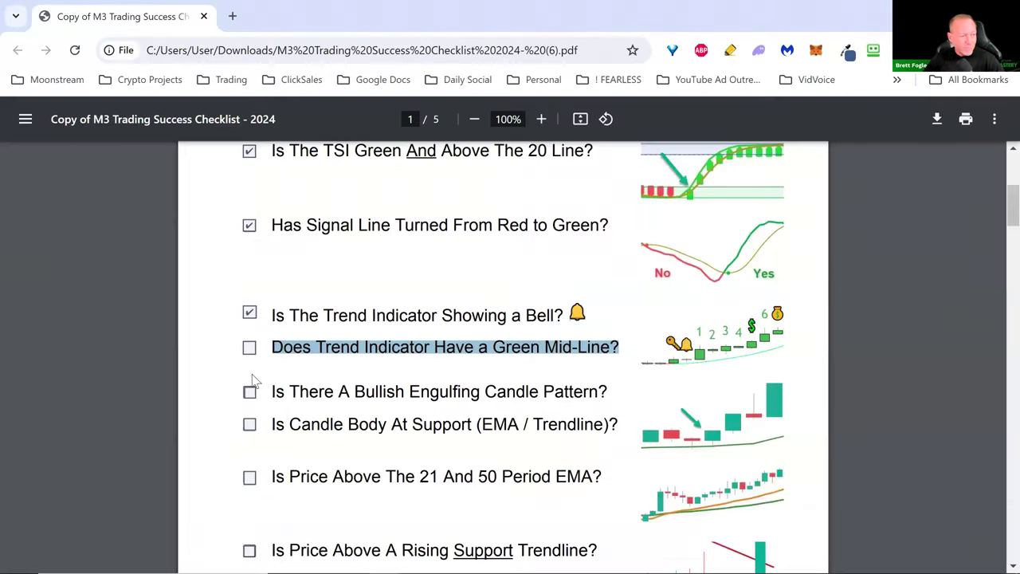
left_click(250, 348)
scroll(306, 365, "down", 3)
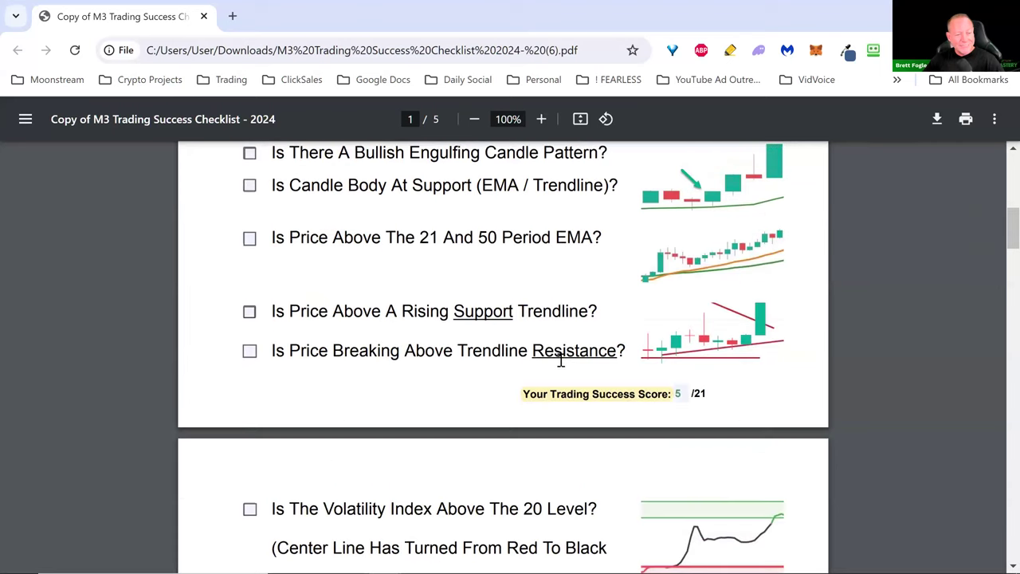
scroll(478, 389, "up", 3)
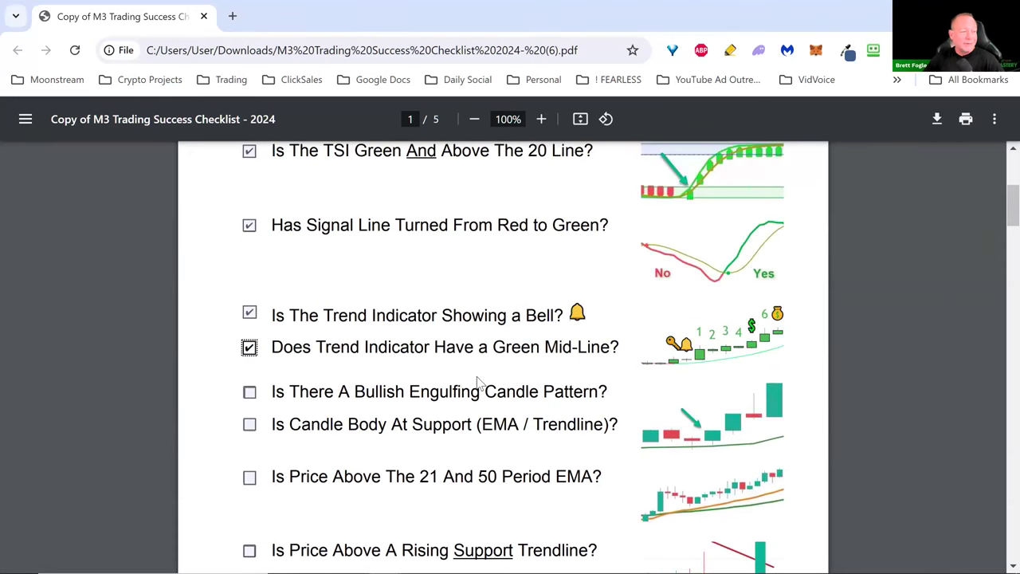
Step: Highlight "Is There A Bullish Engulfing Candle Pattern?" in the checklist, then switch to the AAVE chart and restore its full pane layout
scroll(439, 346, "down", 2)
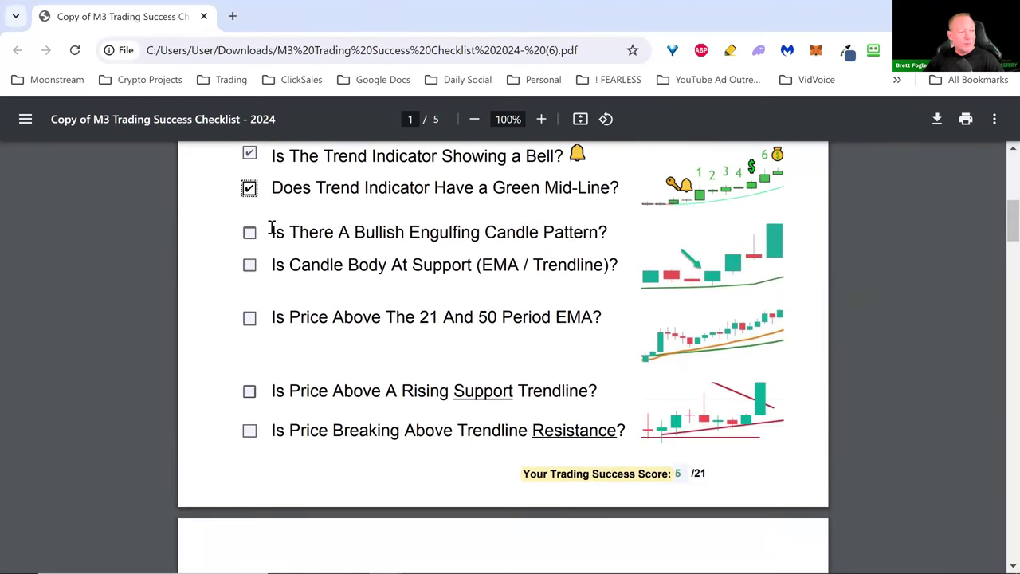
left_click_drag(272, 232, 638, 229)
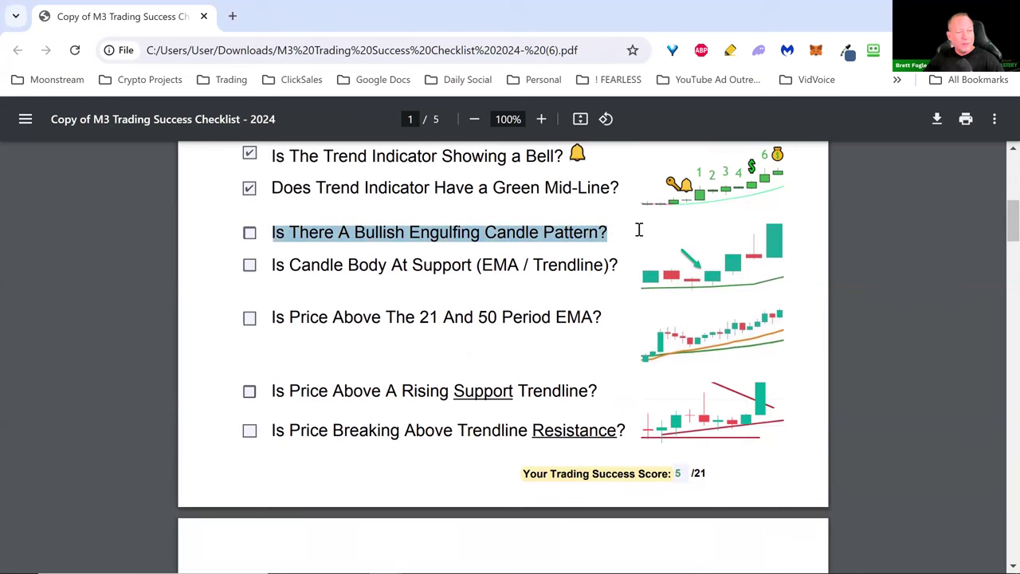
key("alt+Tab")
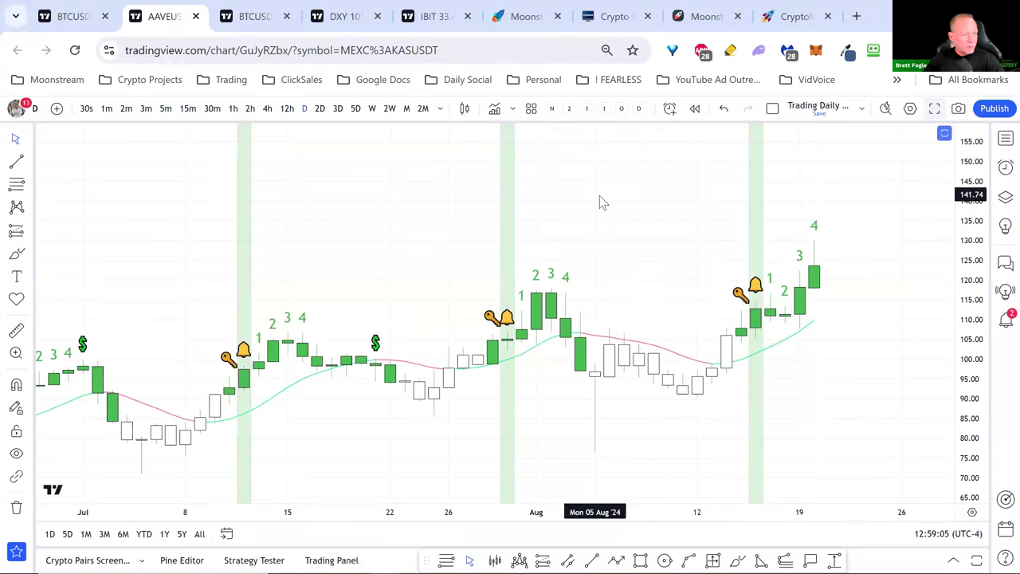
double_click(578, 236)
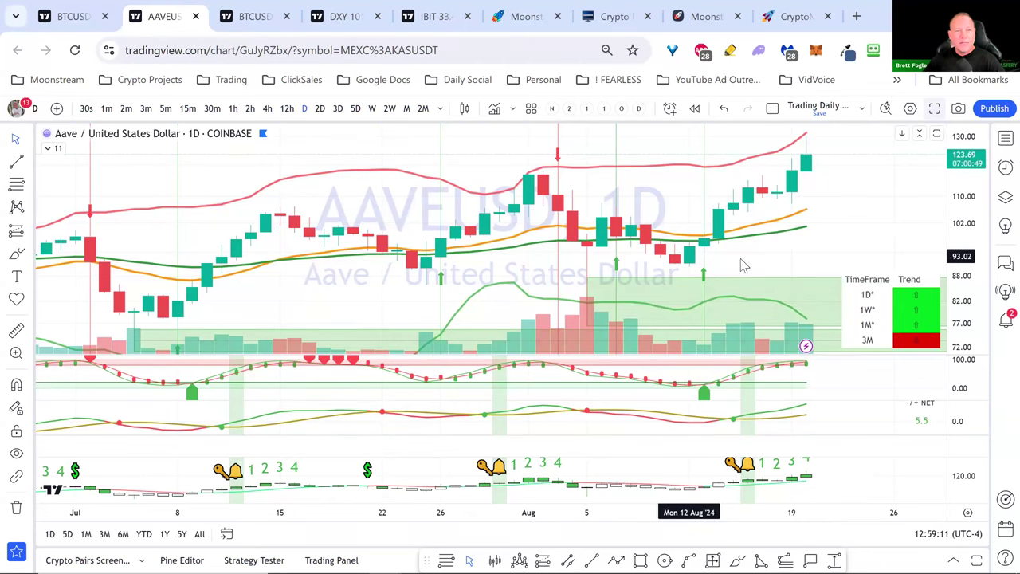
Step: Draw a circle around the candles of about 11 to 12 August on the AAVE price chart and centre it on them
left_click_drag(961, 215, 963, 260)
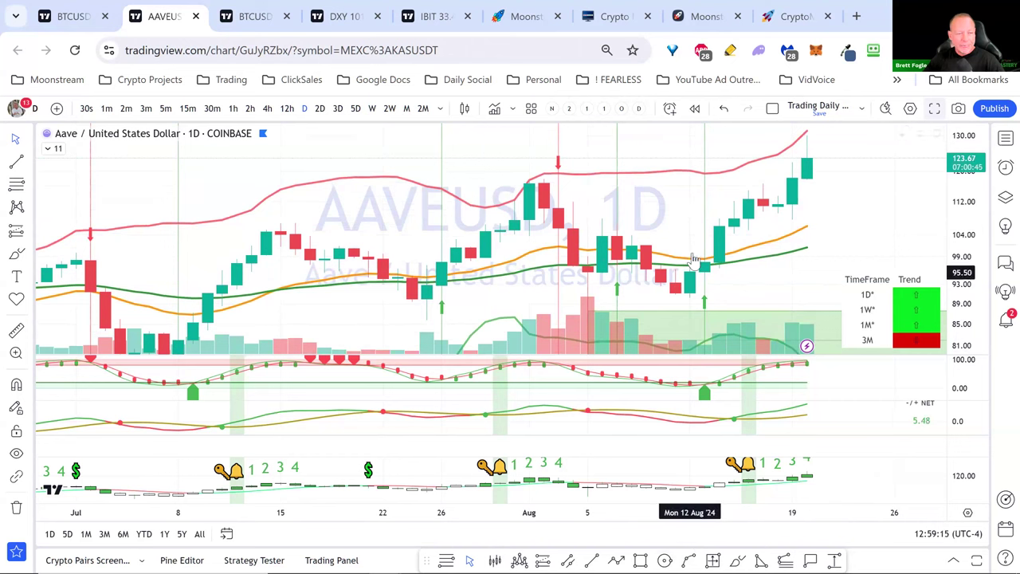
left_click(670, 550)
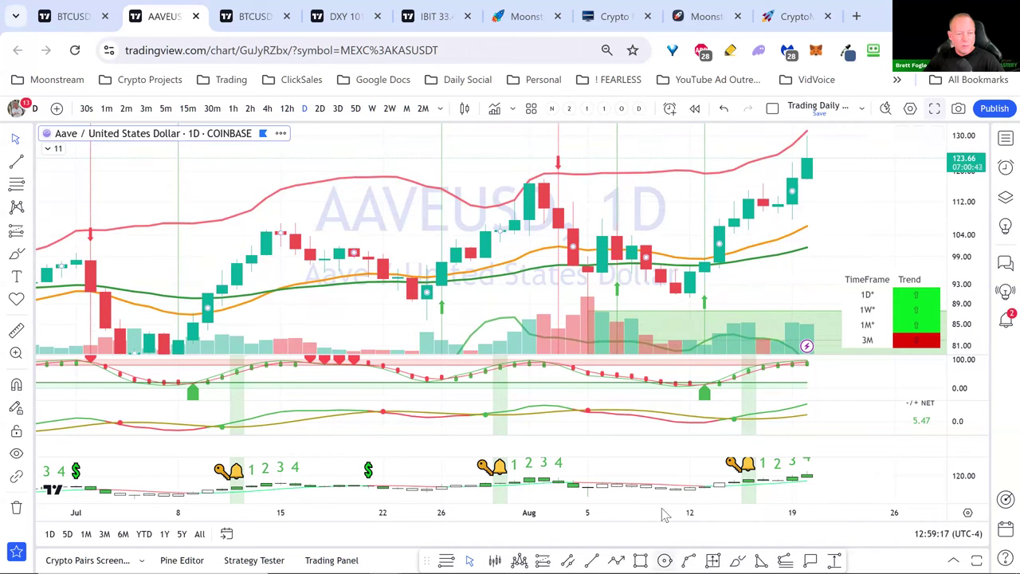
left_click_drag(675, 296, 704, 284)
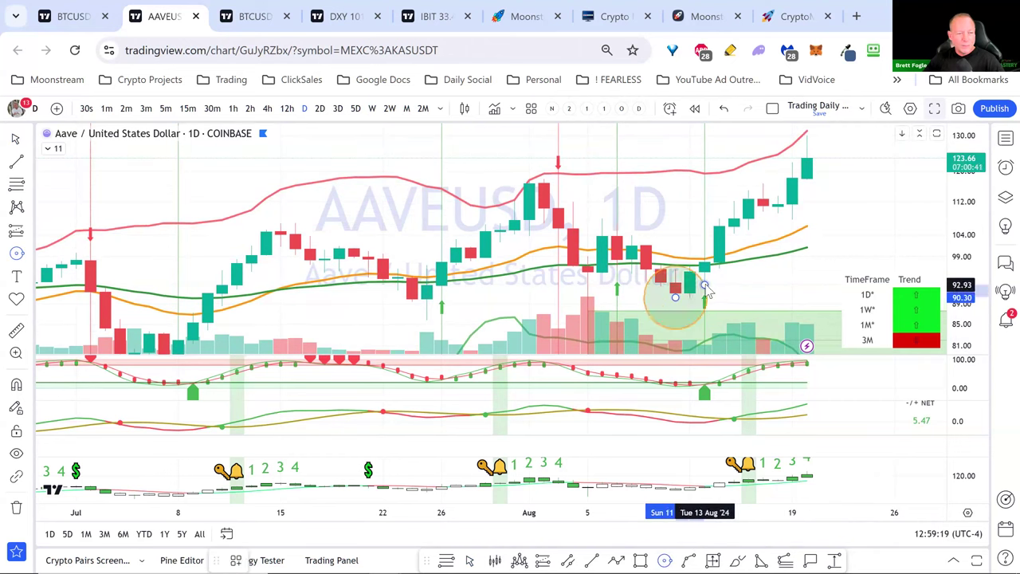
left_click(27, 138)
left_click(183, 214)
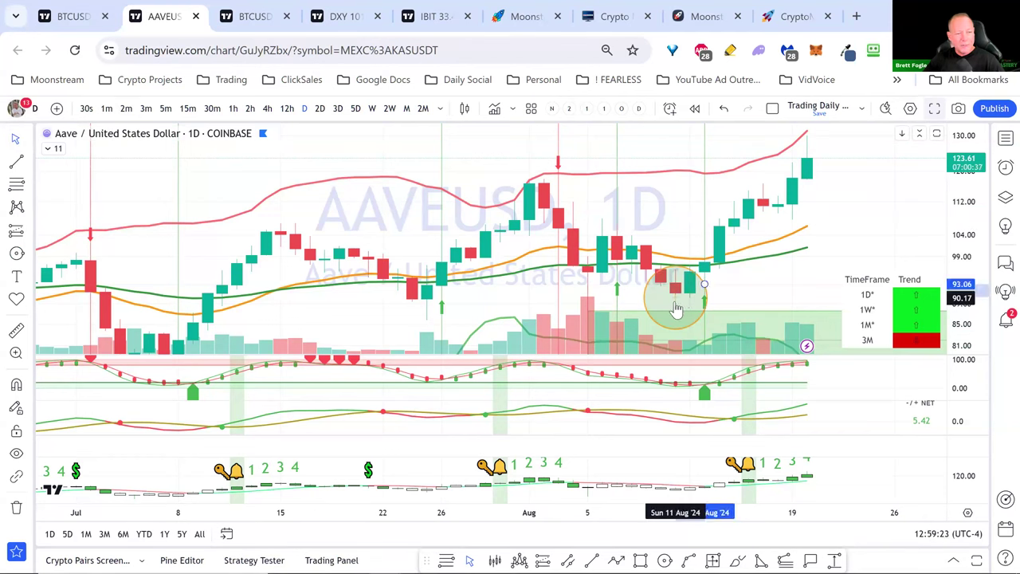
left_click_drag(675, 298, 674, 287)
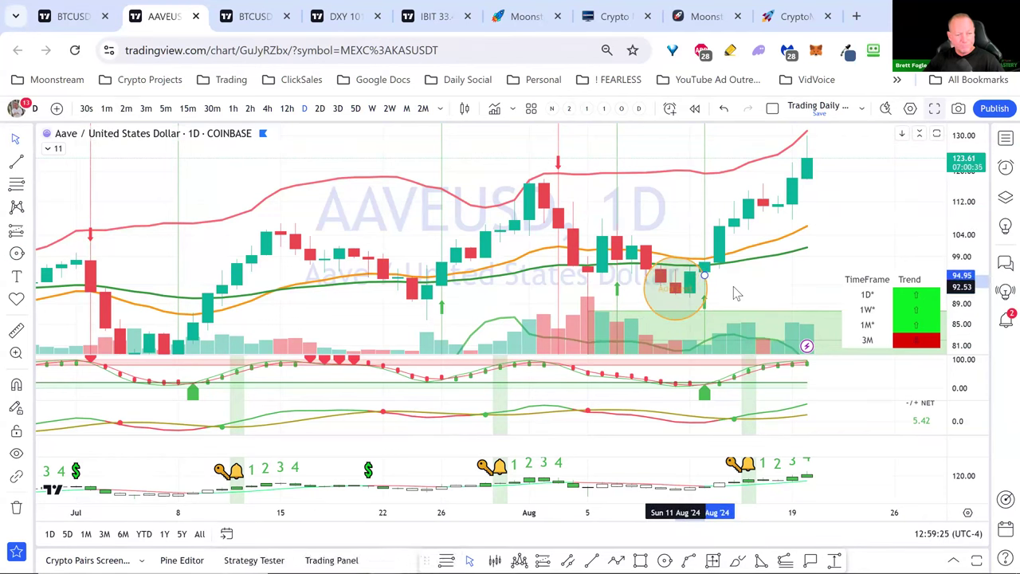
Step: Switch to the checklist and tick "Is There A Bullish Engulfing Candle Pattern?" and "Is Candle Body At Support (EMA / Trendline)?"
key("alt+Tab")
left_click(334, 181)
left_click(250, 233)
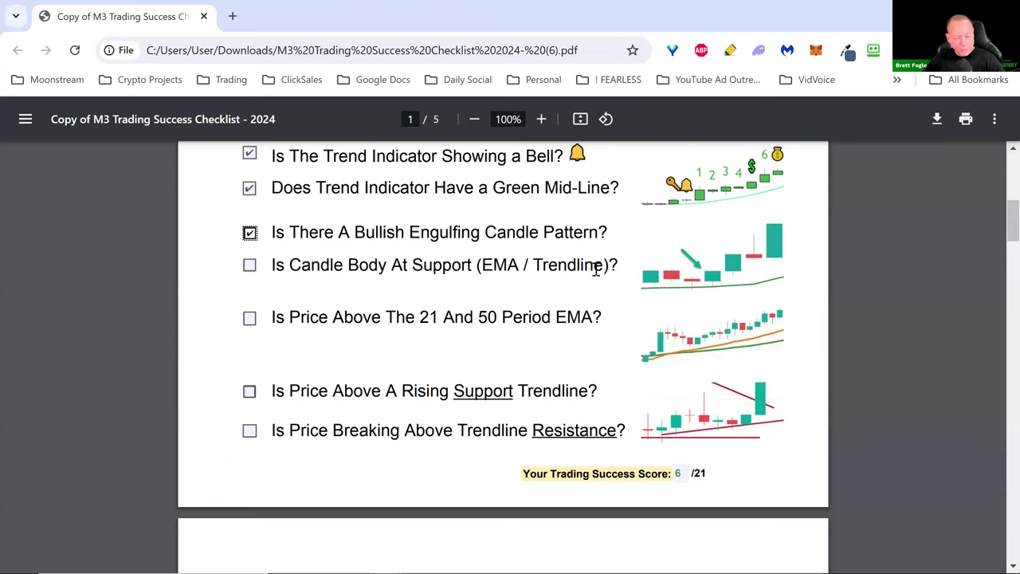
left_click(249, 265)
Step: Move the checklist tab into the charts' browser window, directly after the AAVE chart tab
key("alt+Tab")
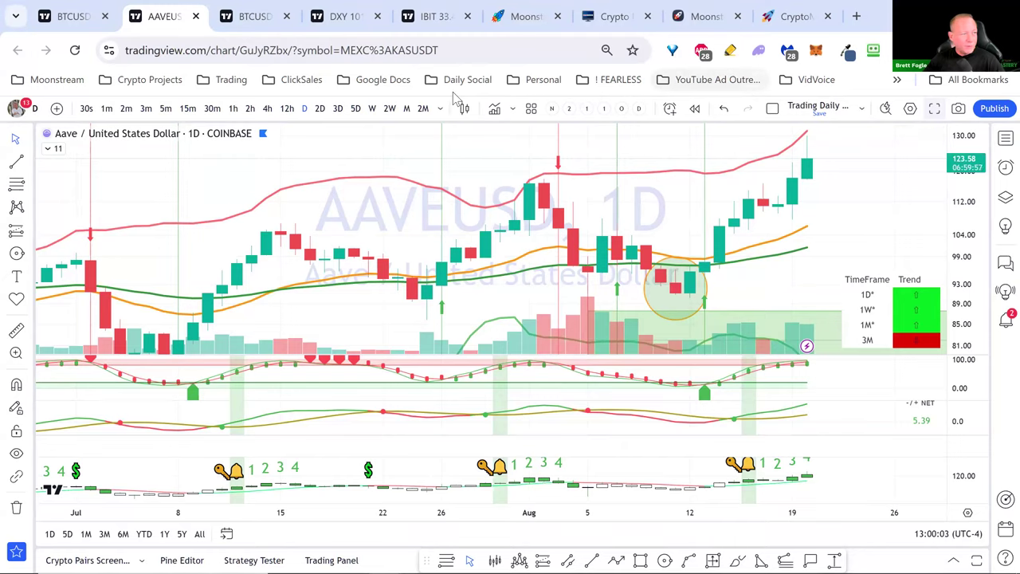
key("alt+Tab")
left_click_drag(191, 19, 223, 24)
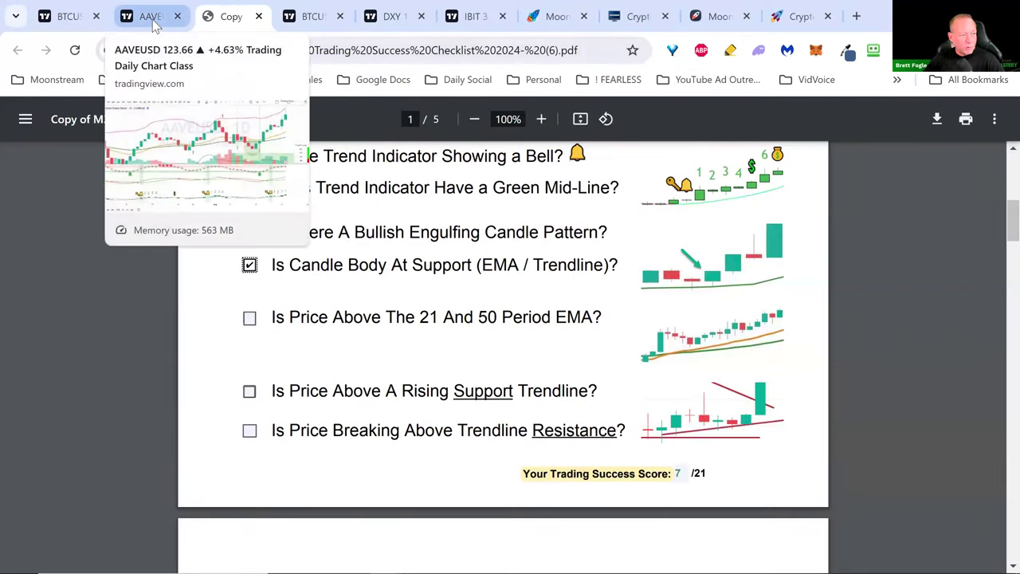
Step: Highlight the checklist's 21 and 50 period EMA item and compare AAVE's mid-August candles with both EMA lines
left_click(152, 21)
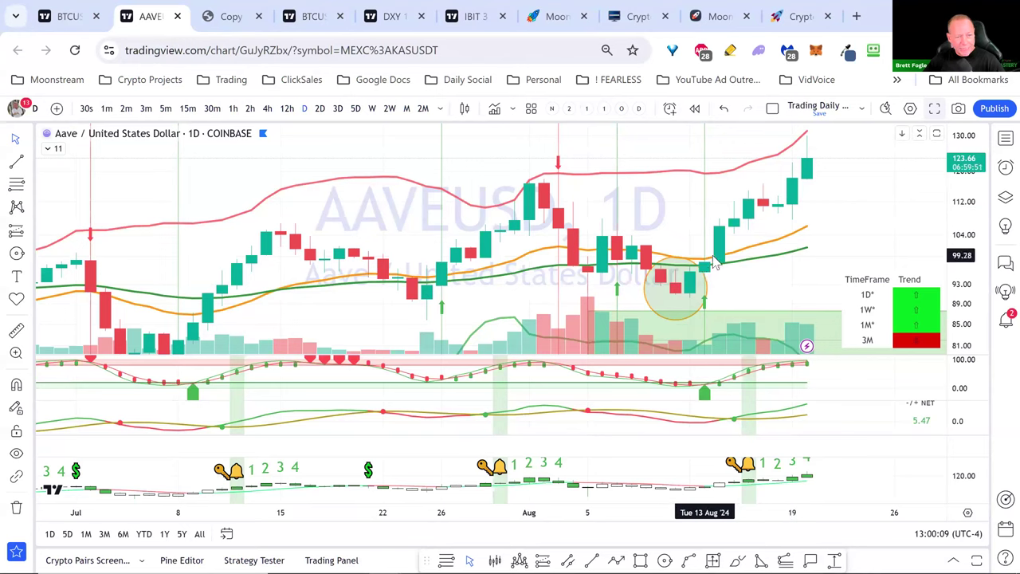
left_click(231, 16)
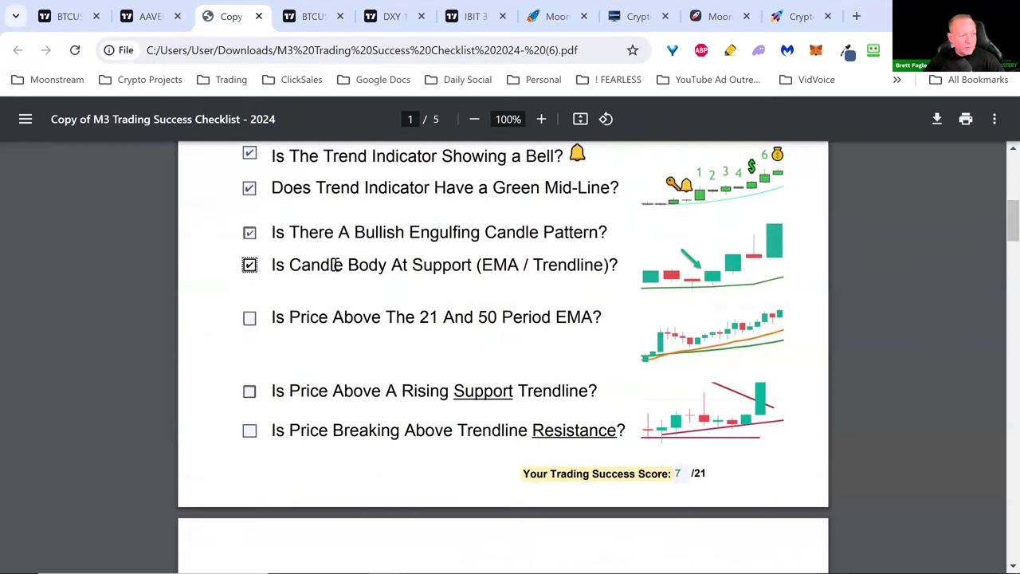
left_click_drag(608, 305, 282, 318)
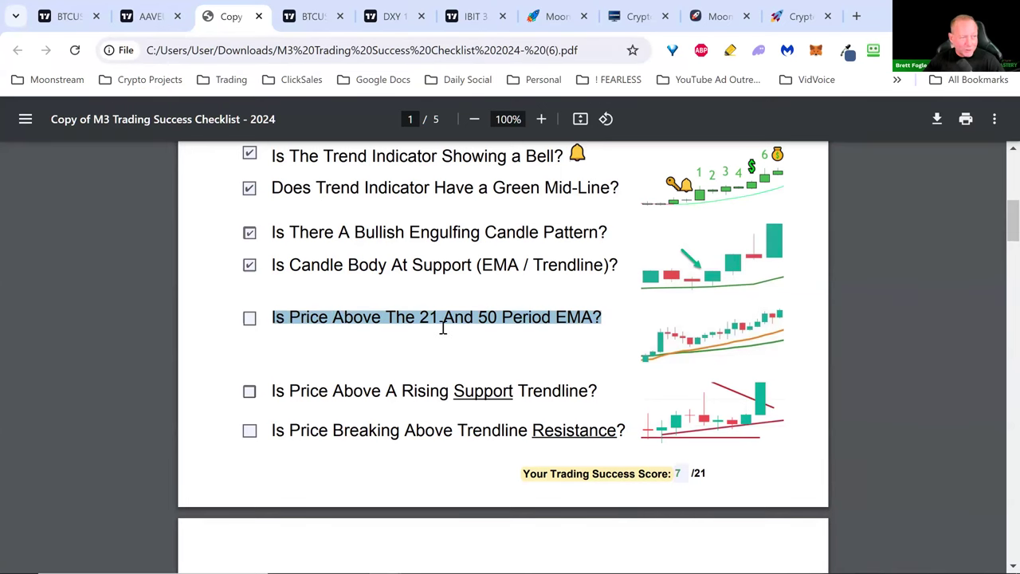
left_click(304, 22)
left_click(226, 17)
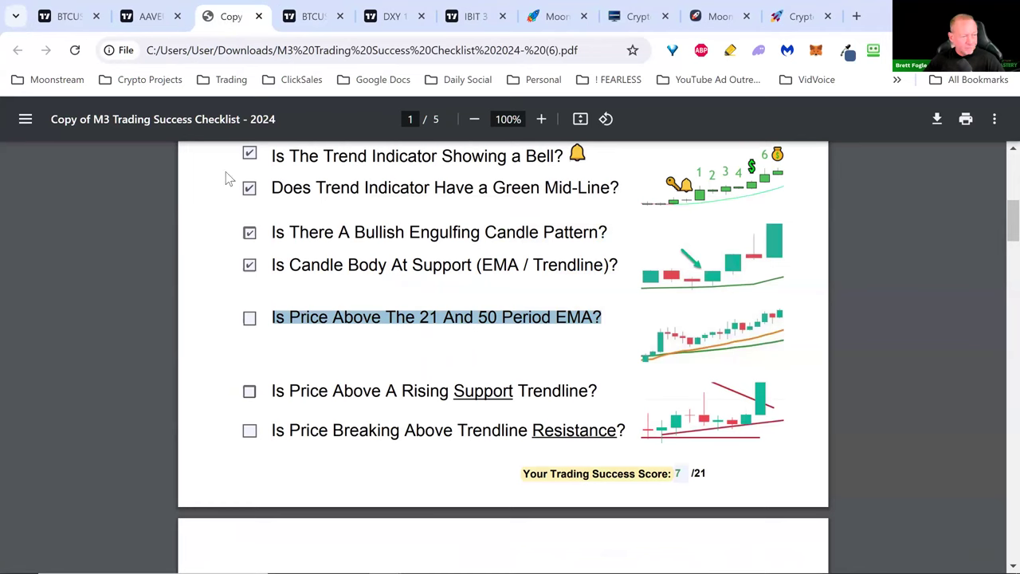
left_click(160, 19)
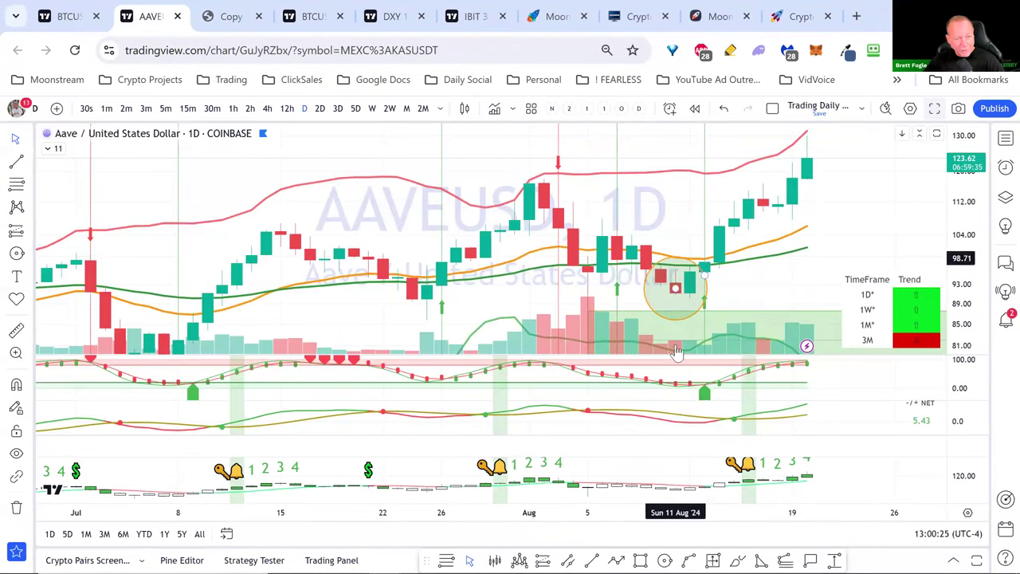
left_click(743, 226)
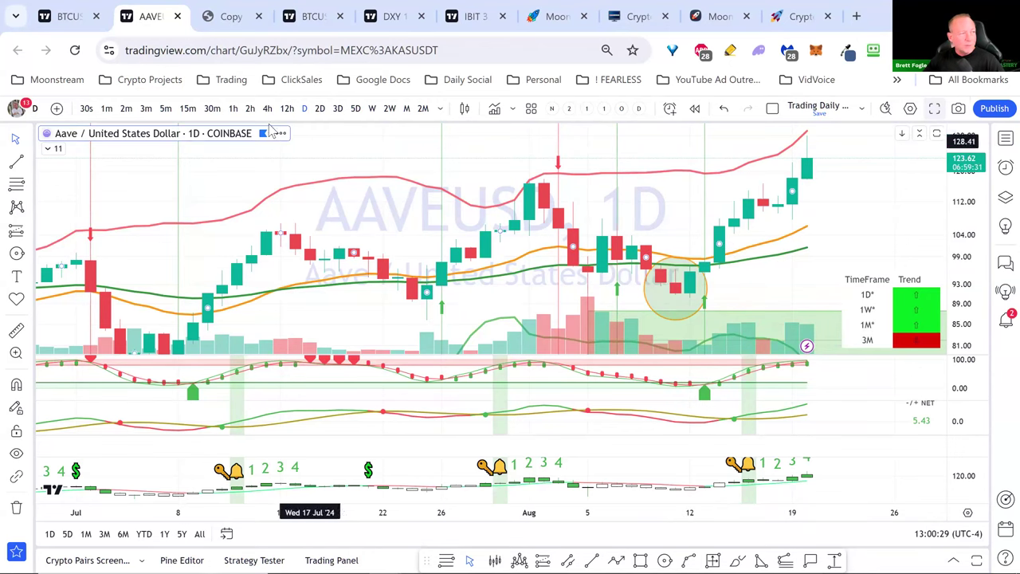
Step: Switch to the checklist and tick "Is Price Above The 21 And 50 Period EMA?"
left_click(226, 17)
left_click(249, 319)
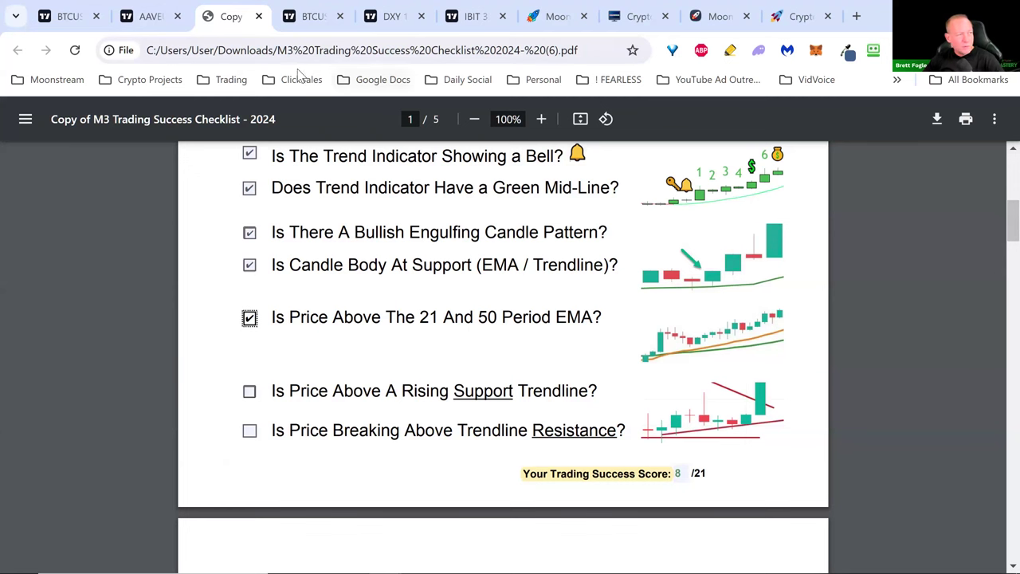
left_click(304, 23)
left_click(232, 18)
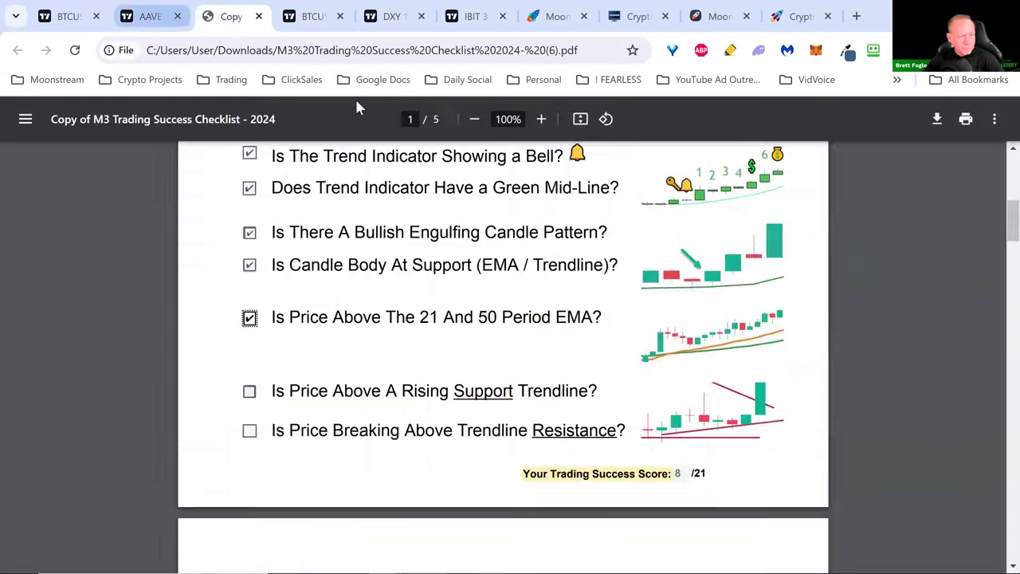
Step: Draw a horizontal support trend line at about 90 on the AAVE chart, from 21 July to 14 August
key("ctrl+shift+Tab")
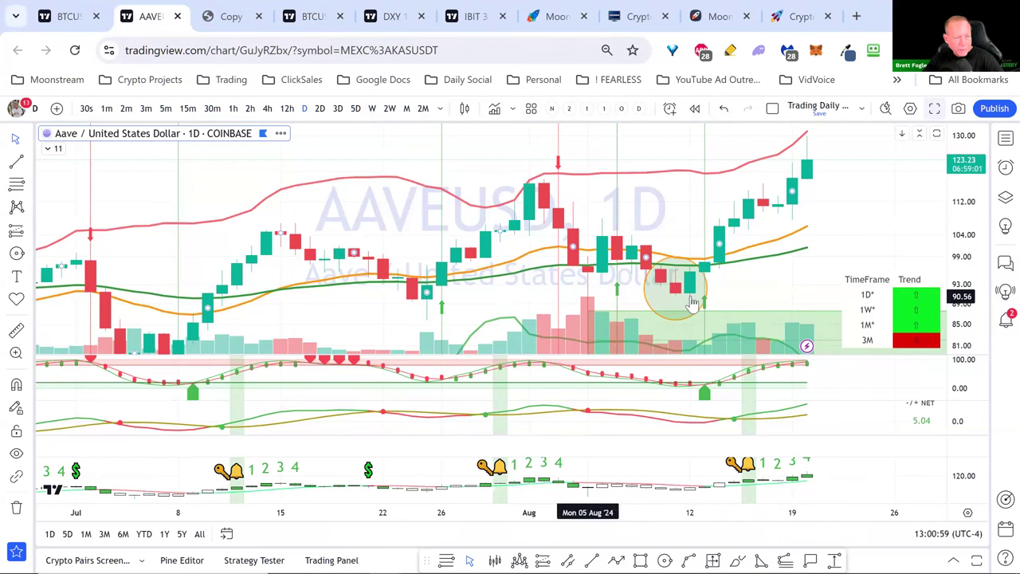
left_click(31, 162)
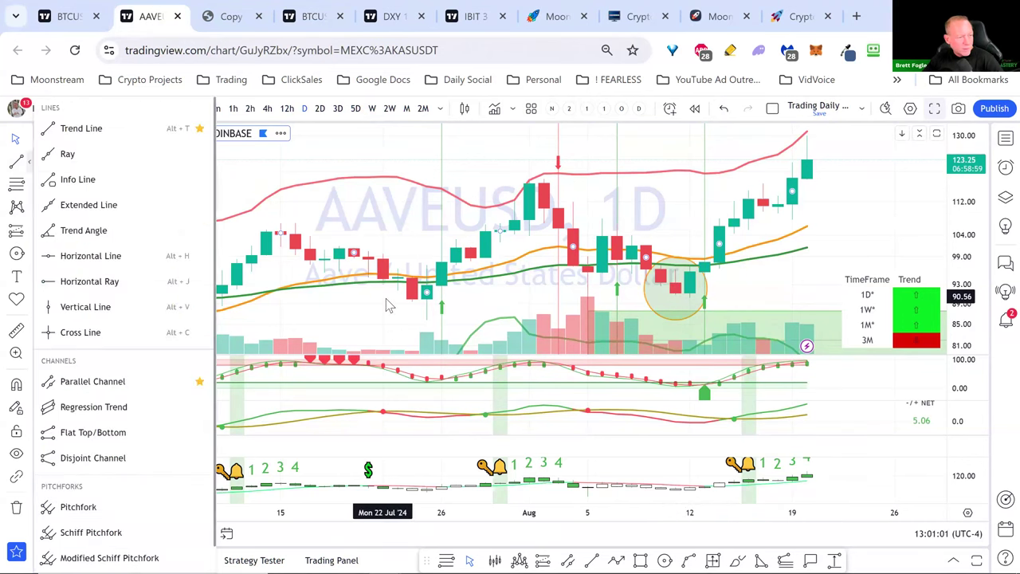
left_click(388, 298)
left_click(368, 299)
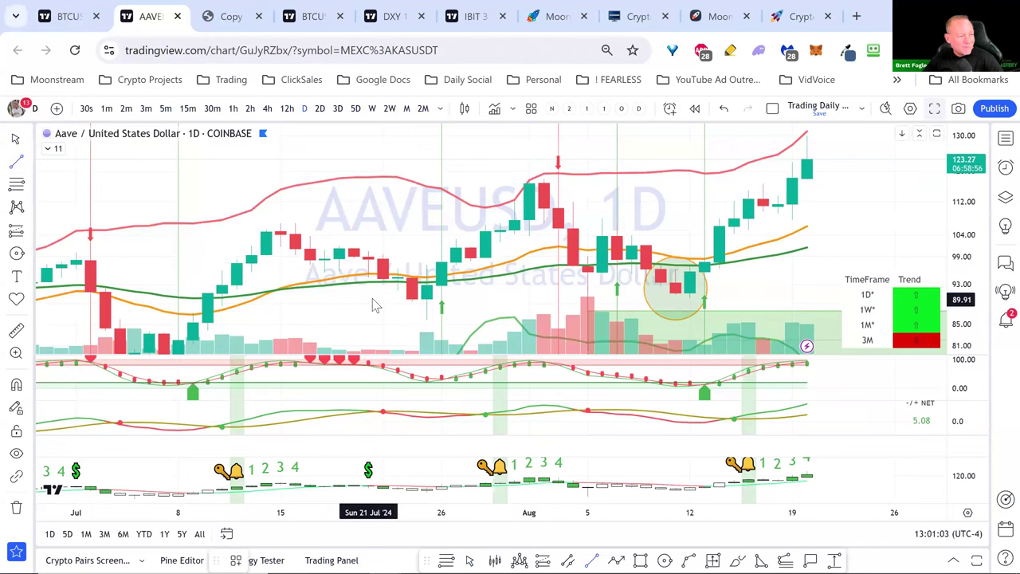
left_click(718, 299)
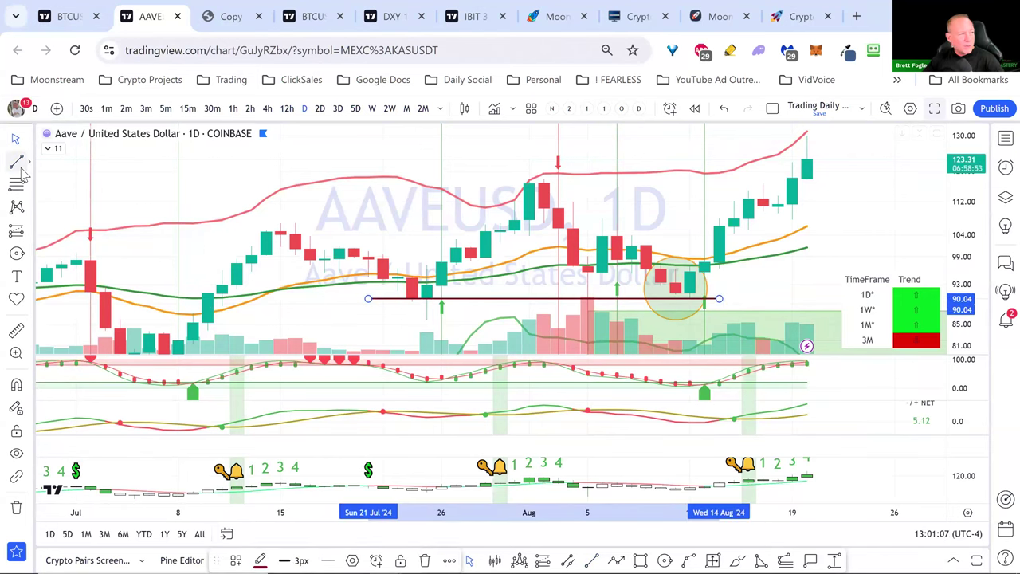
Step: Draw a rising trend line from about 88.88 on 12 August to about 116 on 21 August and tick "Is Price Above A Rising Support Trendline?"
left_click(16, 162)
left_click(689, 304)
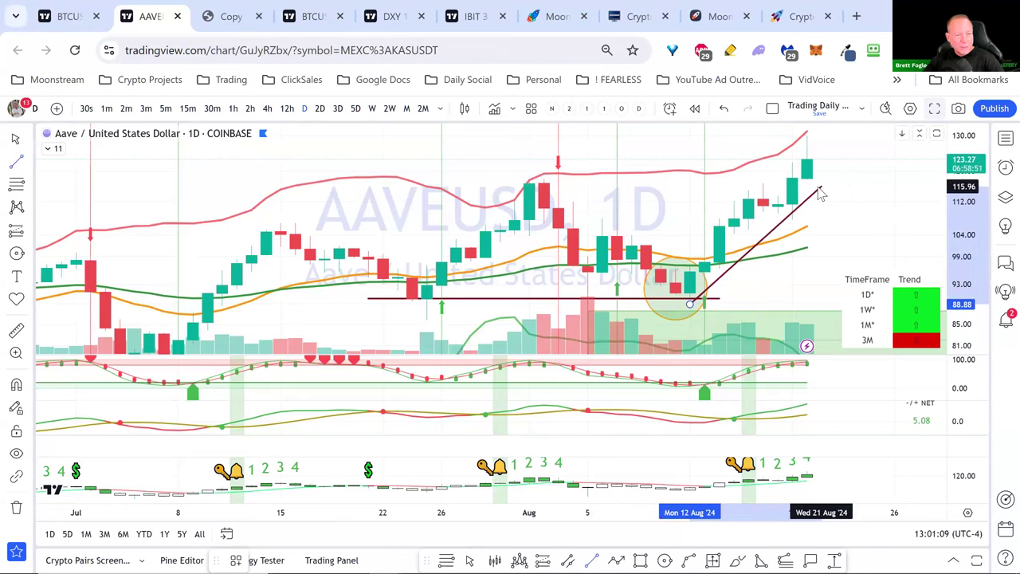
left_click(822, 189)
left_click(231, 16)
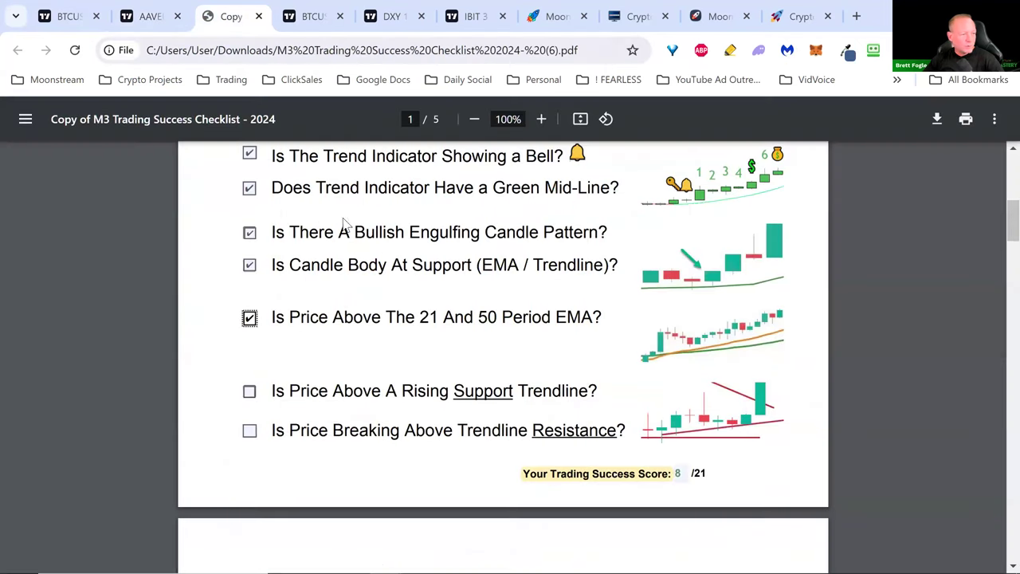
left_click(249, 393)
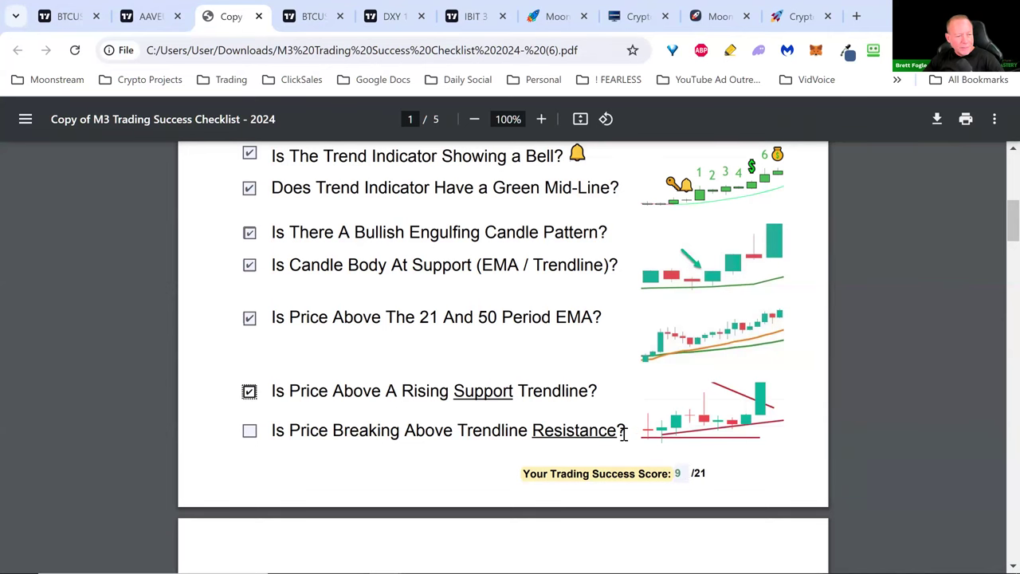
Step: Examine AAVE's price history back to April for a trendline resistance that price could be breaking above
left_click(151, 22)
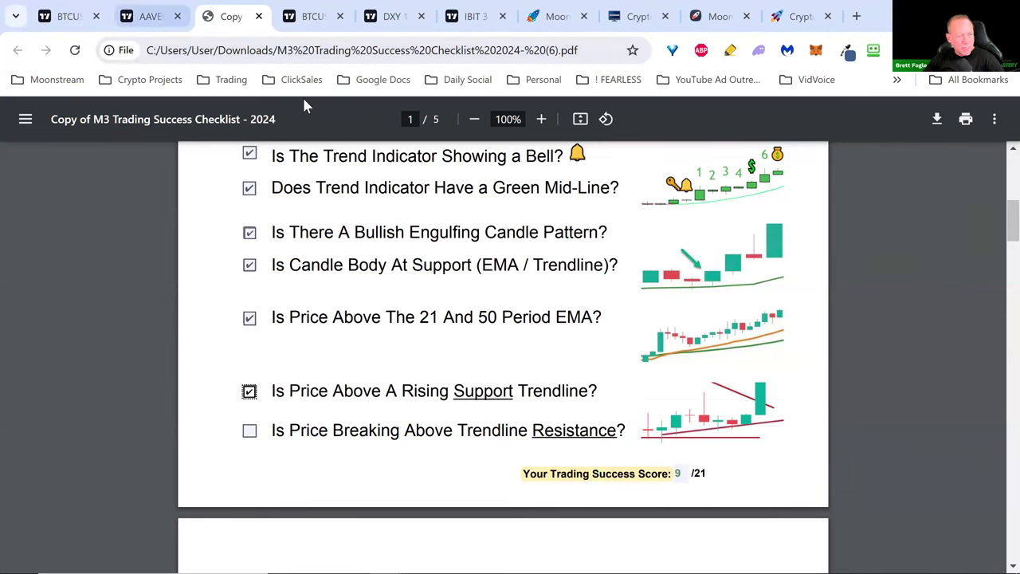
scroll(752, 204, "down", 5)
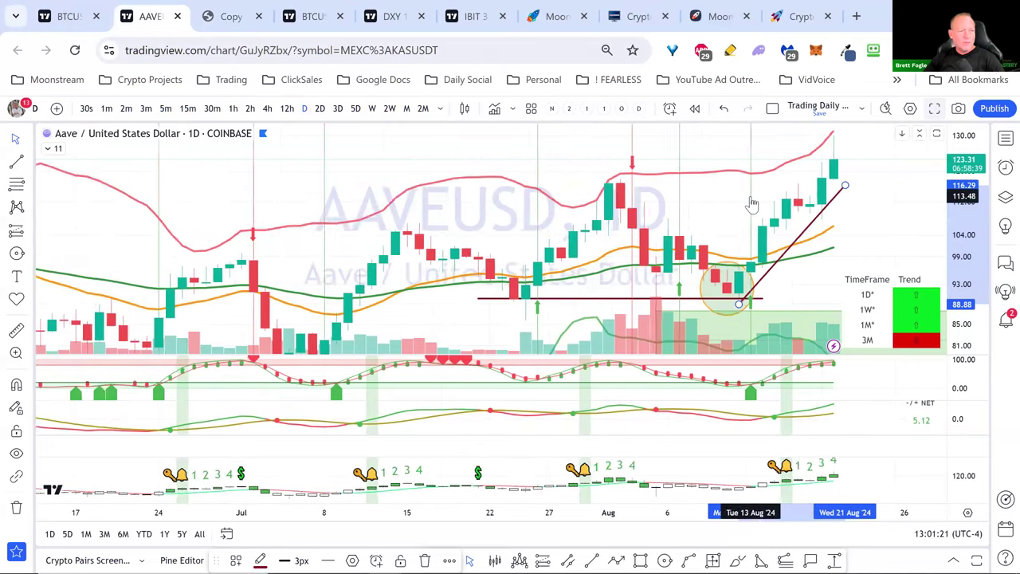
scroll(751, 204, "up", 3)
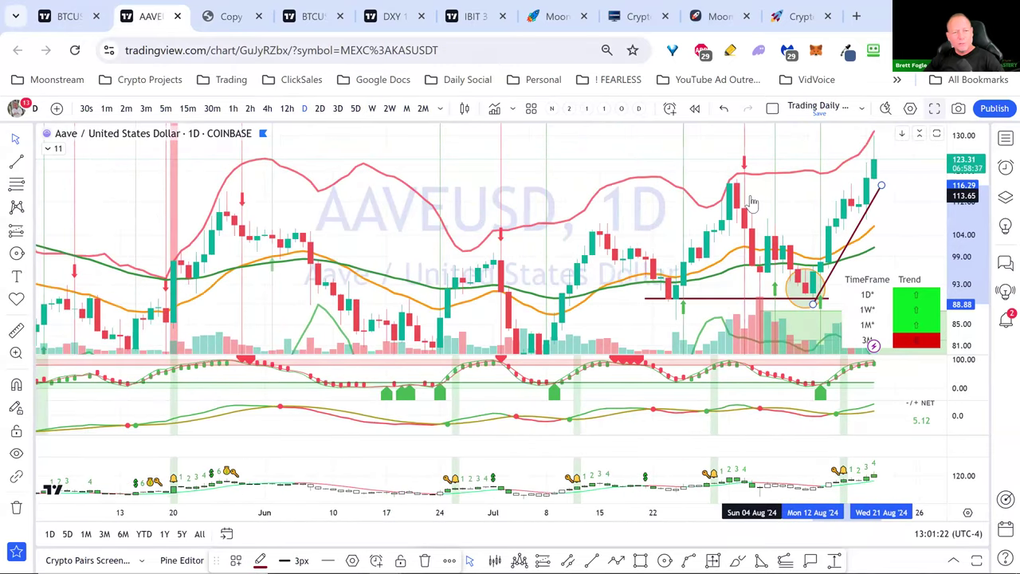
scroll(751, 204, "down", 2)
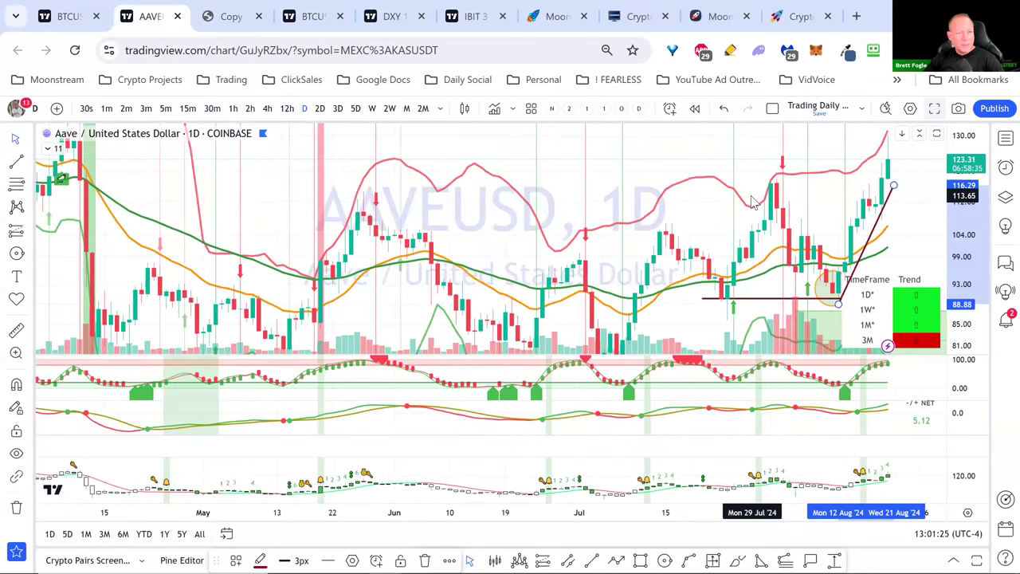
scroll(752, 204, "up", 1)
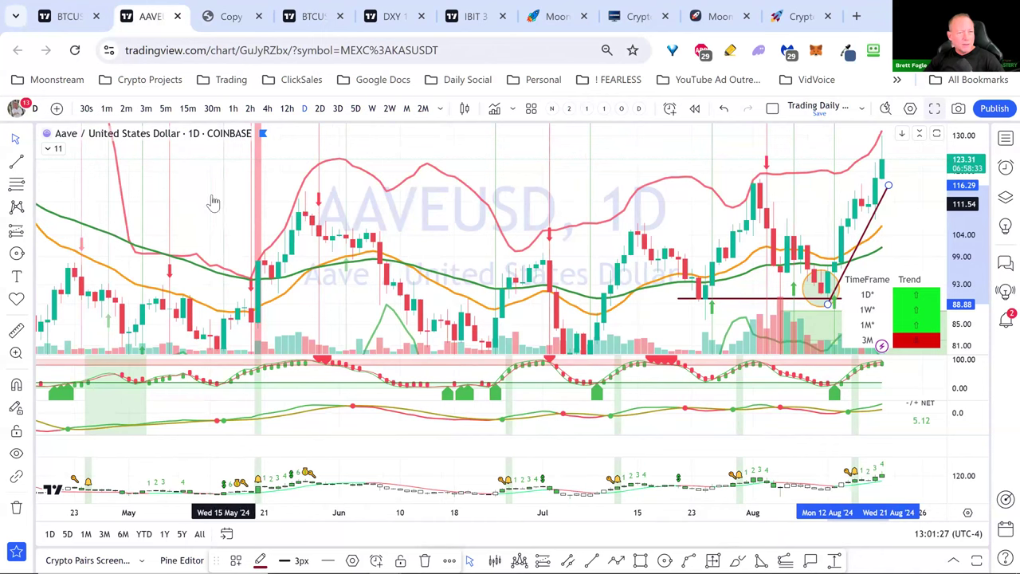
scroll(190, 231, "down", 3)
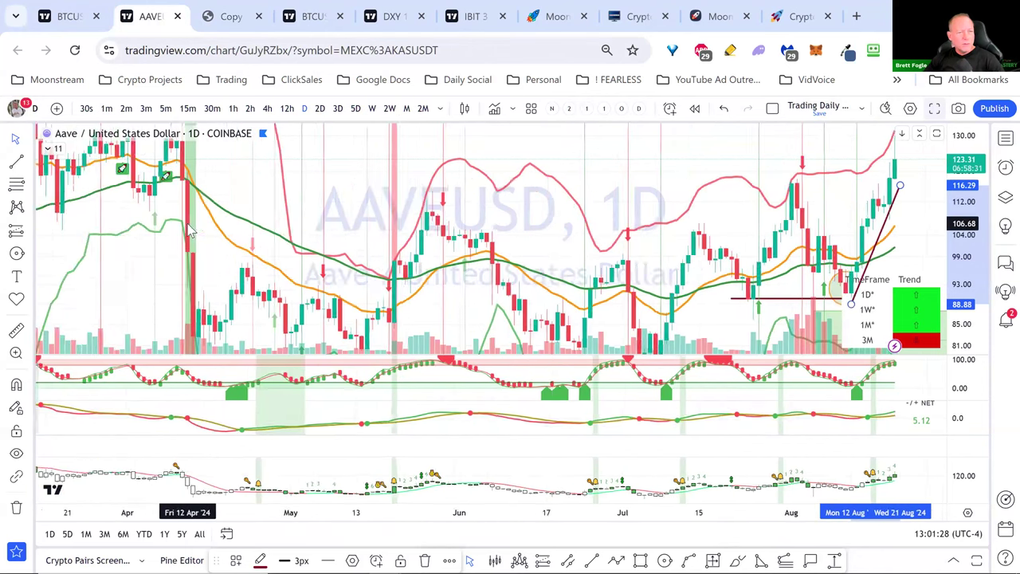
scroll(190, 231, "up", 5)
Step: Return to the checklist and tick "Is there a 'Rocket' forming at support?" on page 2
left_click(231, 16)
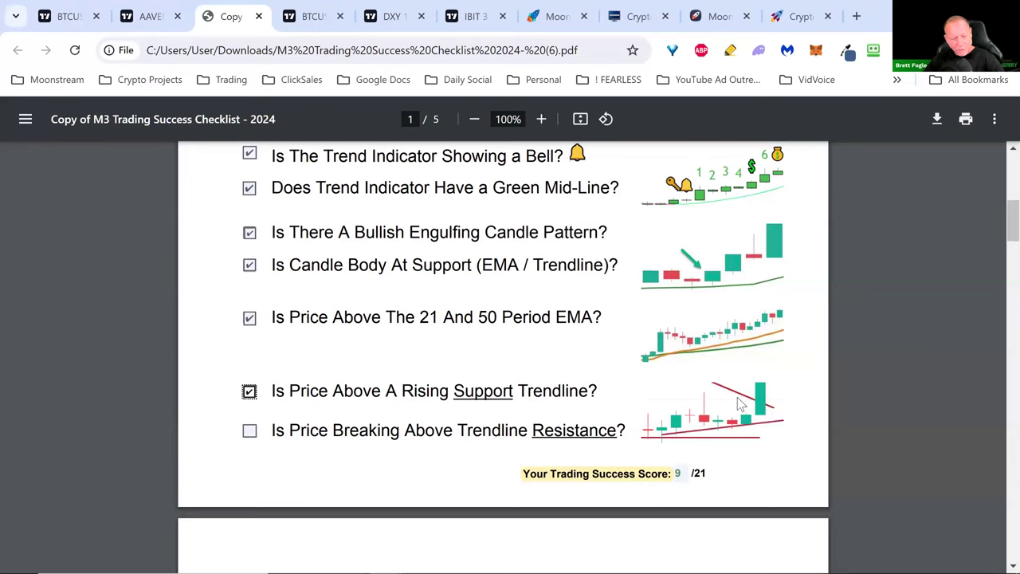
scroll(739, 404, "down", 3)
scroll(640, 440, "down", 3)
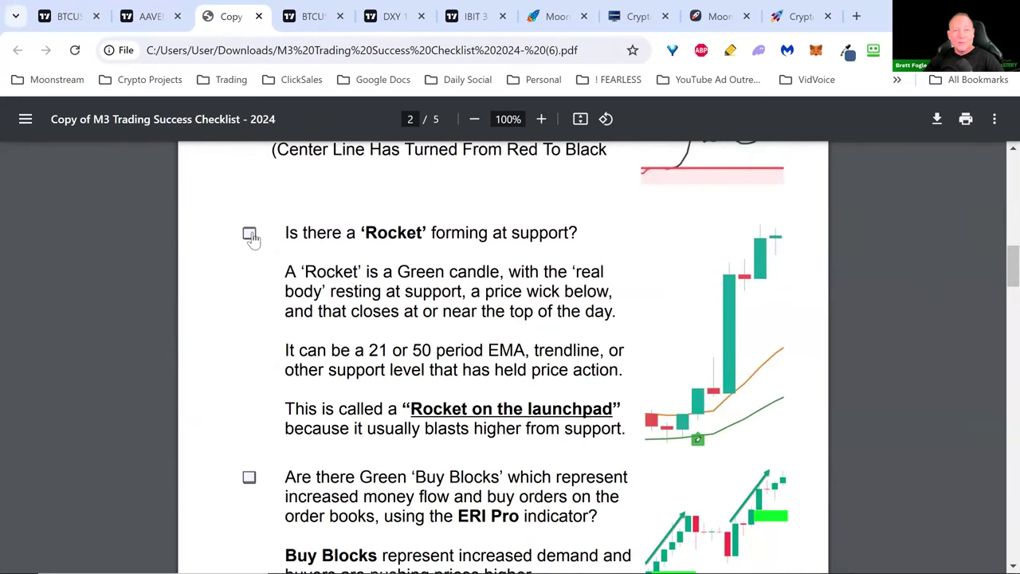
scroll(252, 237, "down", 1)
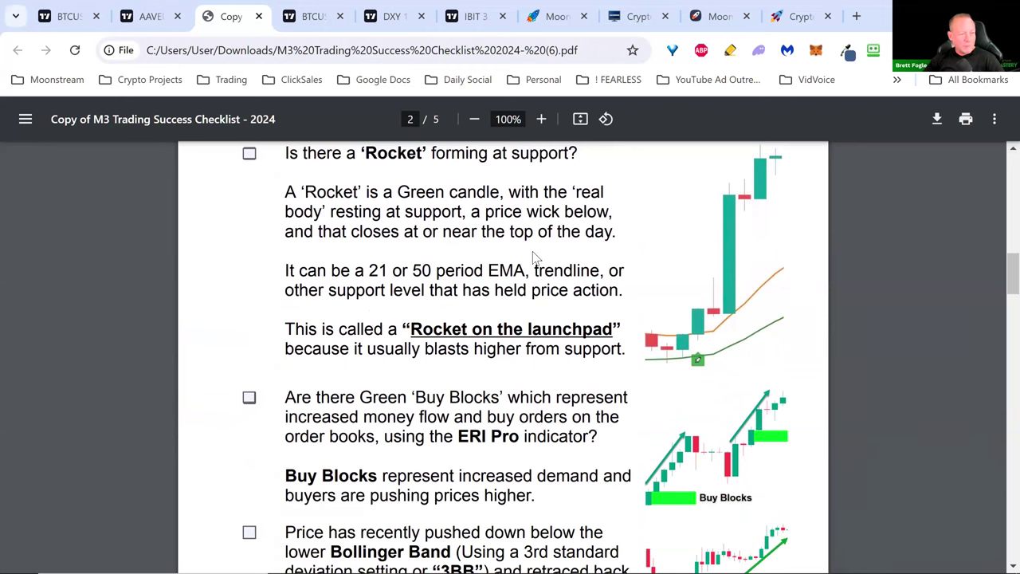
left_click(248, 153)
Step: Highlight the Rocket item's explanation passage by passage, from the green candle definition through the support types to "Rocket on the launchpad"
double_click(290, 191)
left_click_drag(425, 203, 618, 232)
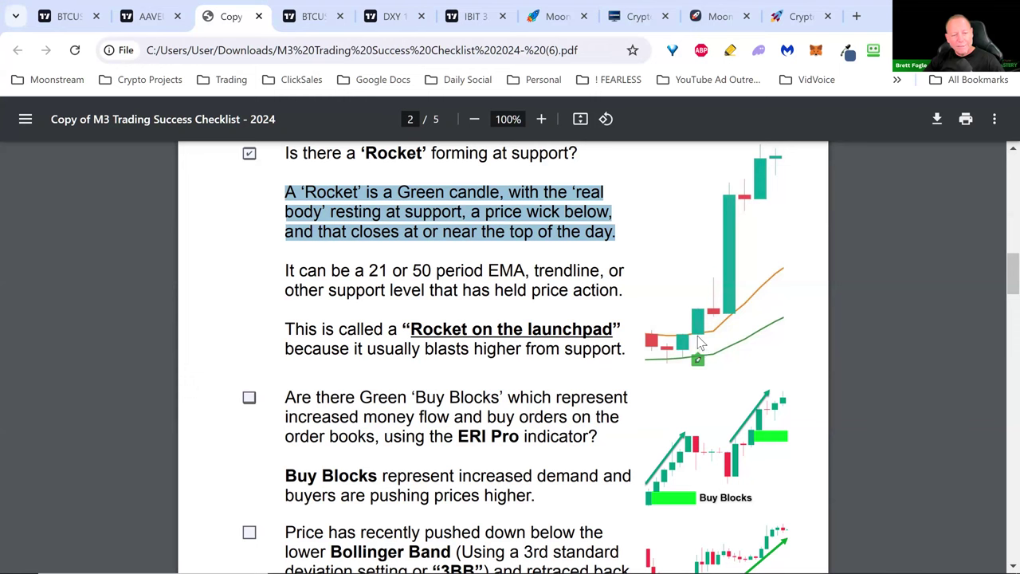
left_click(288, 273)
left_click_drag(287, 273, 517, 266)
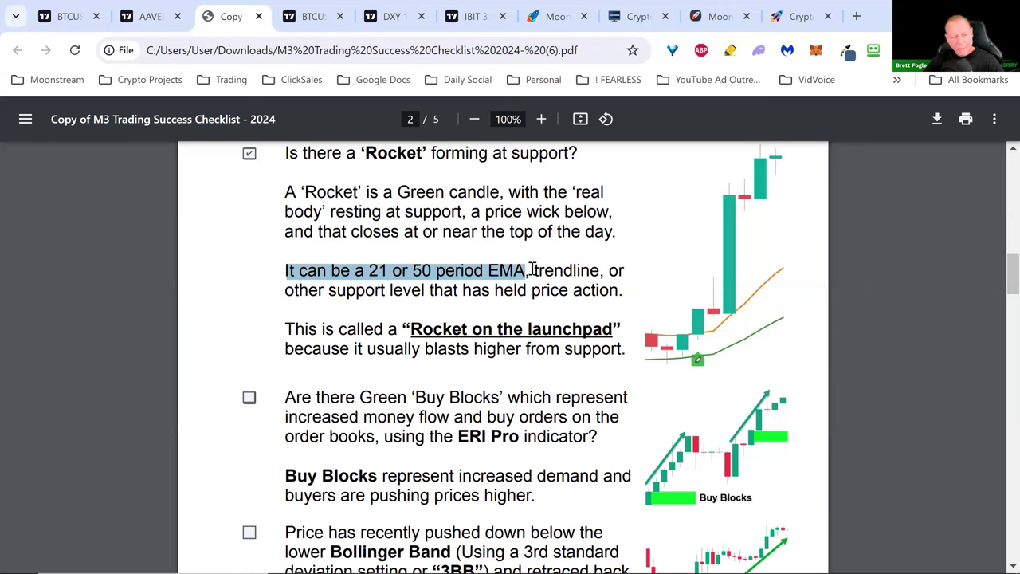
left_click(531, 270)
left_click_drag(534, 270, 596, 270)
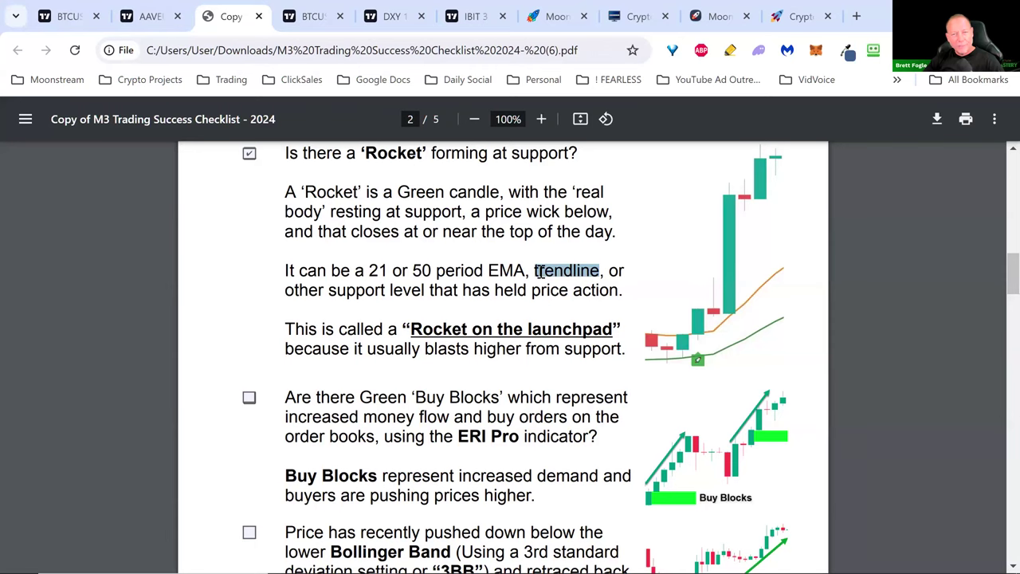
left_click_drag(285, 291, 632, 284)
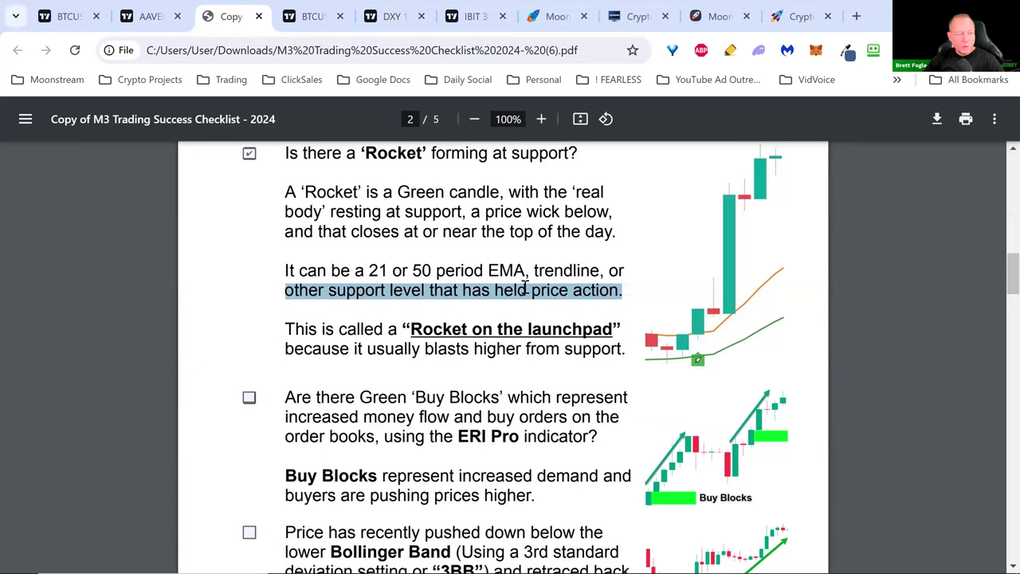
left_click_drag(282, 330, 635, 348)
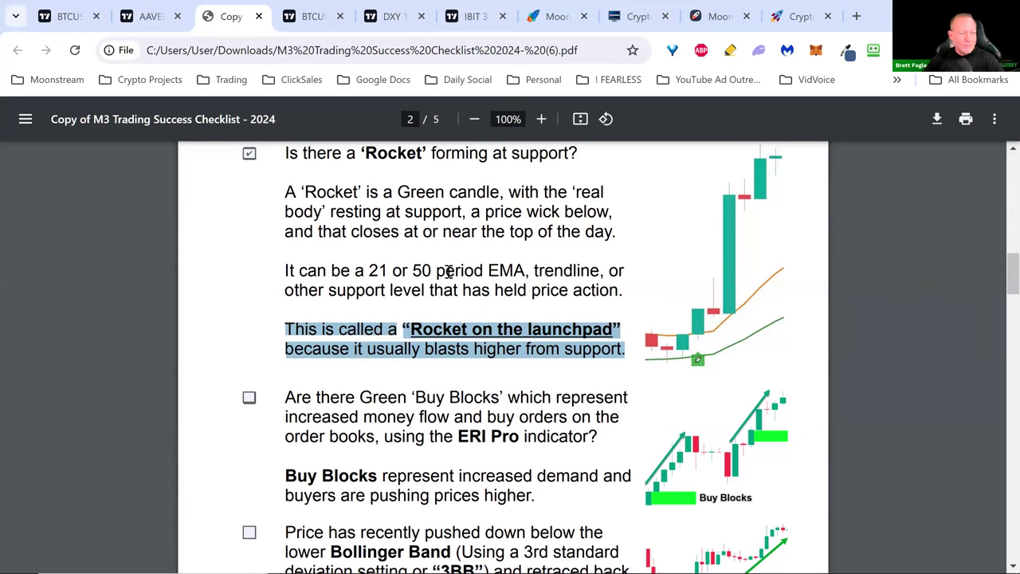
Step: Compare the green 'Buy Blocks' item with the AAVE chart and highlight its explanation about increased demand
scroll(446, 302, "down", 3)
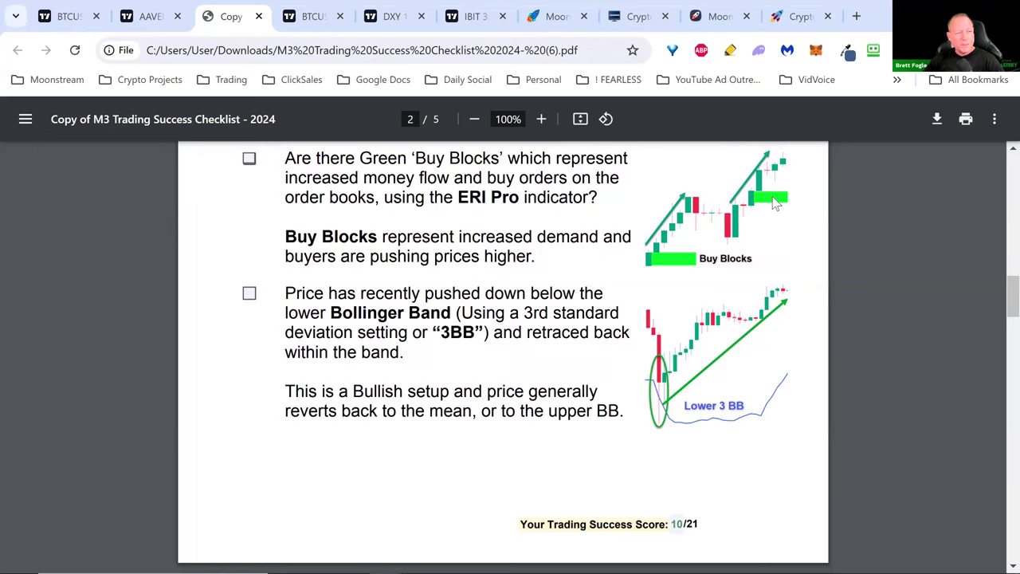
left_click(150, 27)
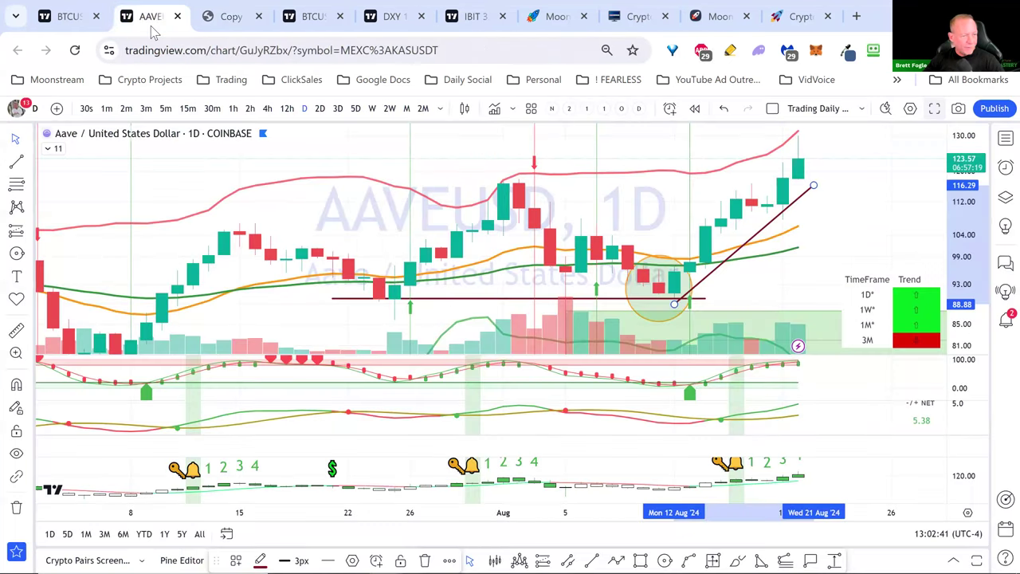
left_click(227, 18)
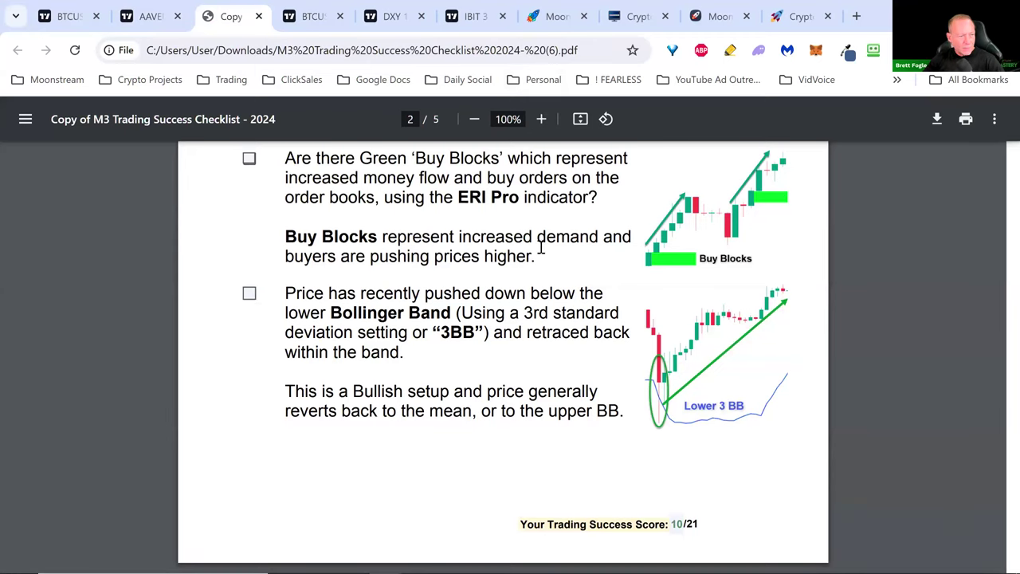
left_click_drag(287, 236, 619, 250)
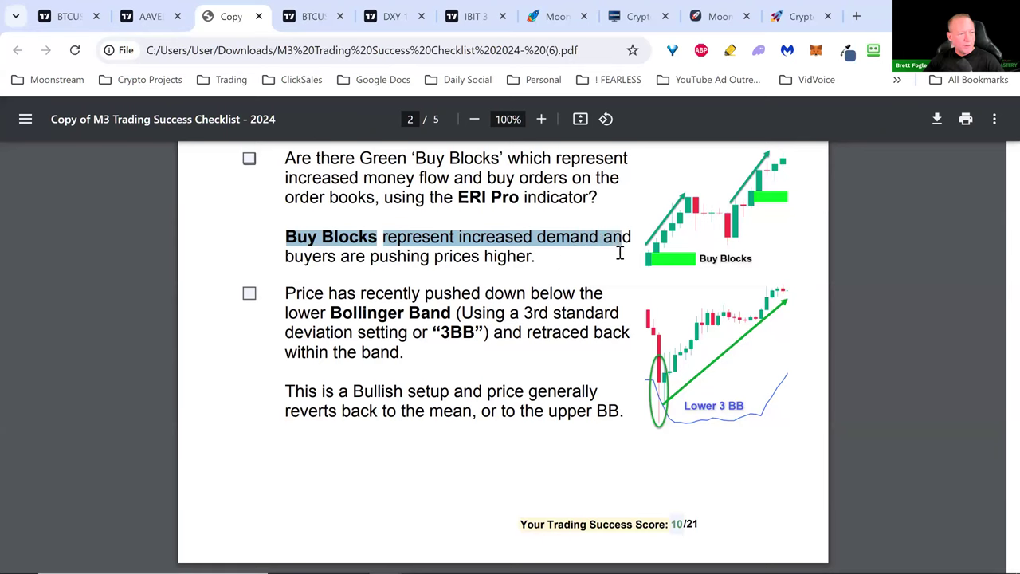
left_click(647, 274)
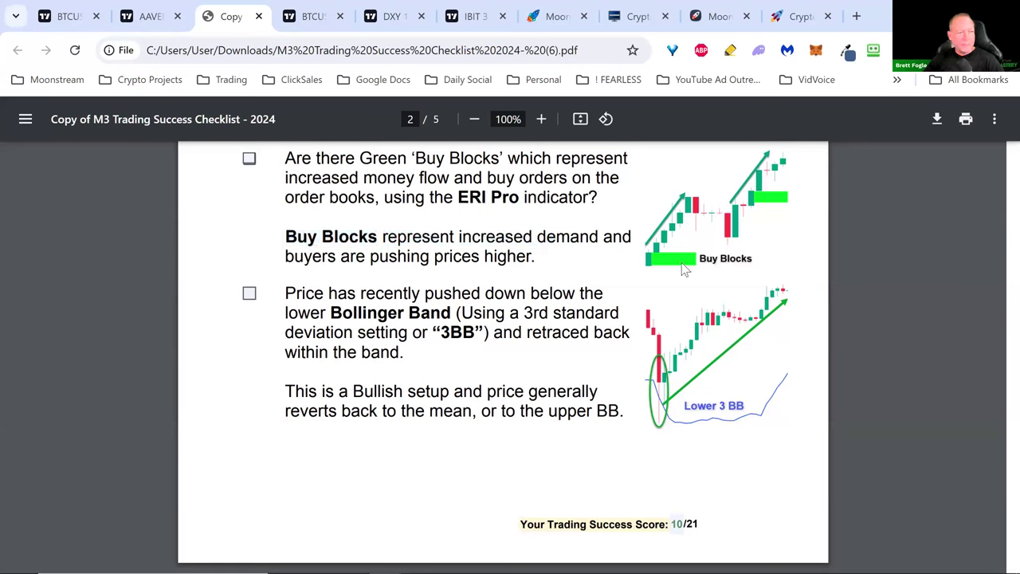
left_click(249, 159)
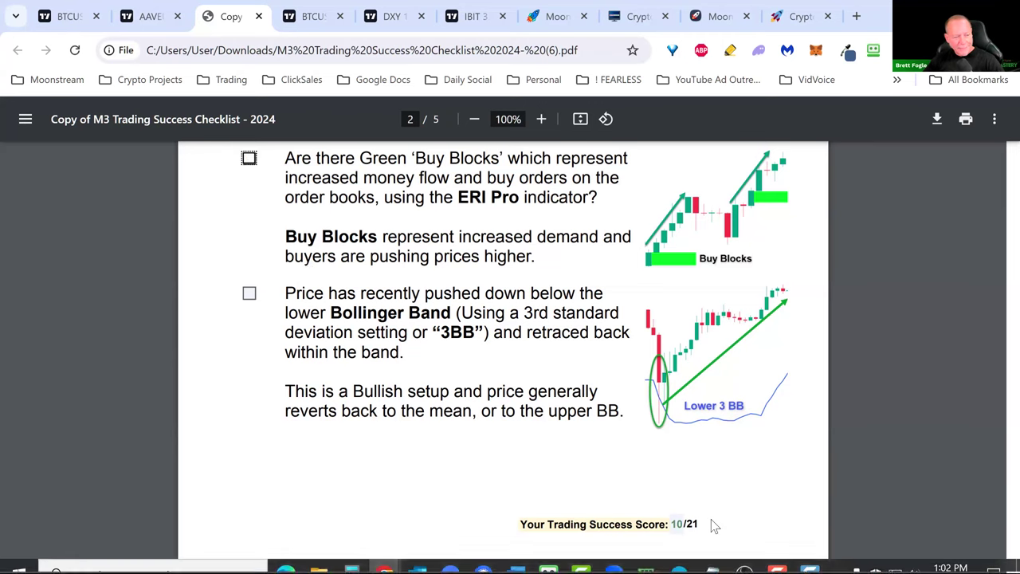
Step: Review the page 3 checklist items from "3 Inside Up" to the channel breakout, comparing the candle and Radar items with the AAVE chart
scroll(714, 524, "down", 5)
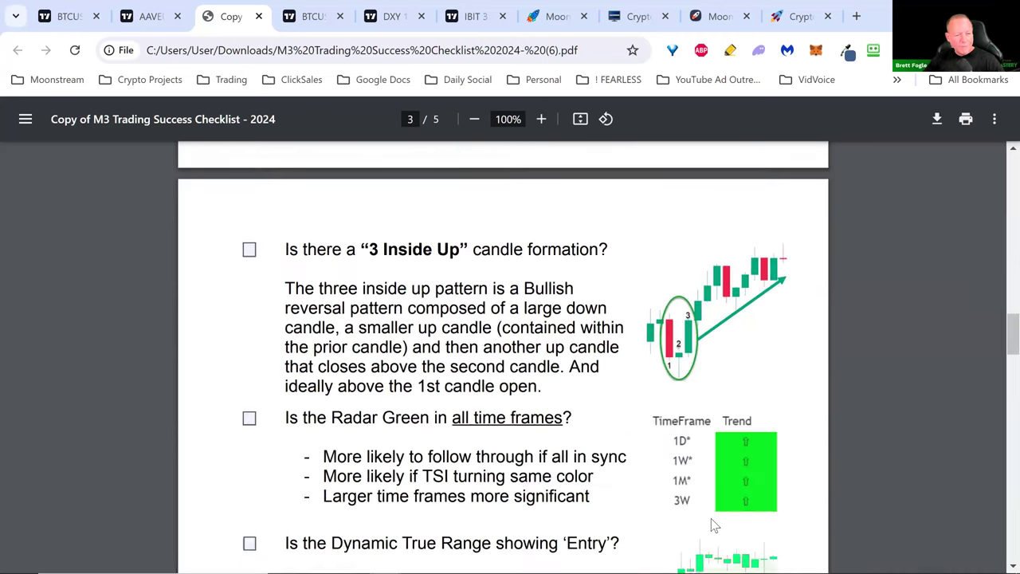
scroll(713, 524, "down", 1)
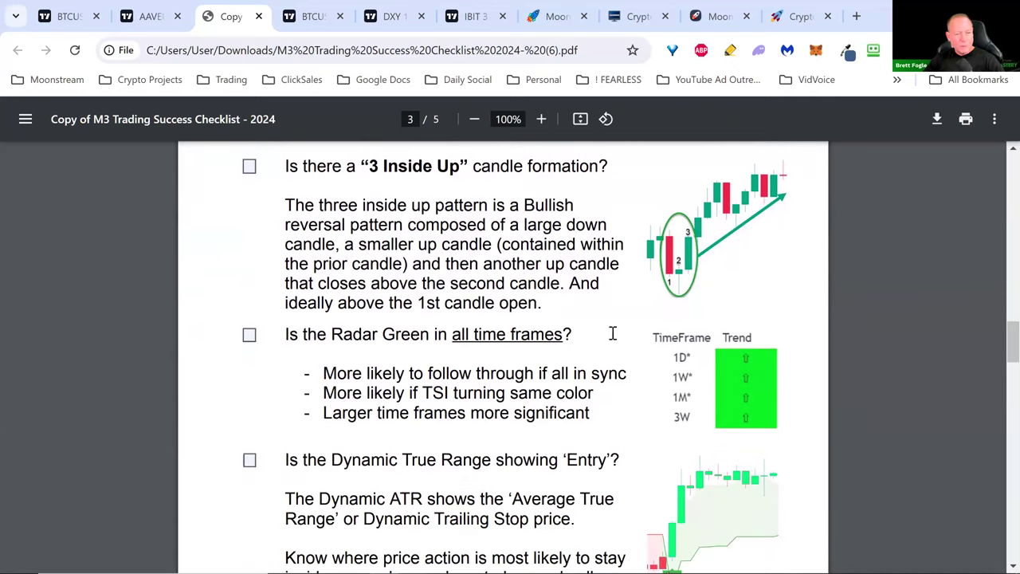
left_click(151, 18)
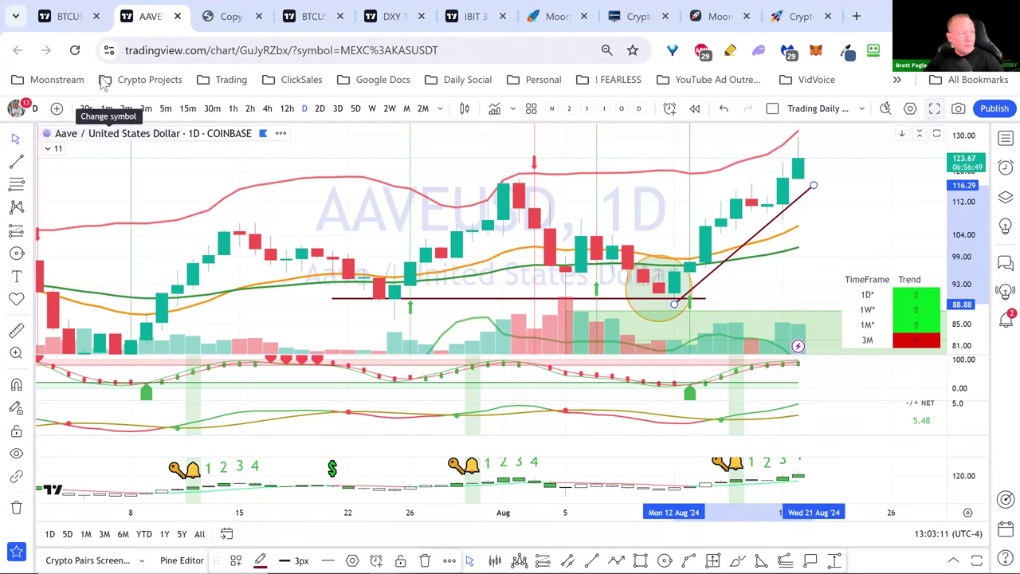
left_click(226, 19)
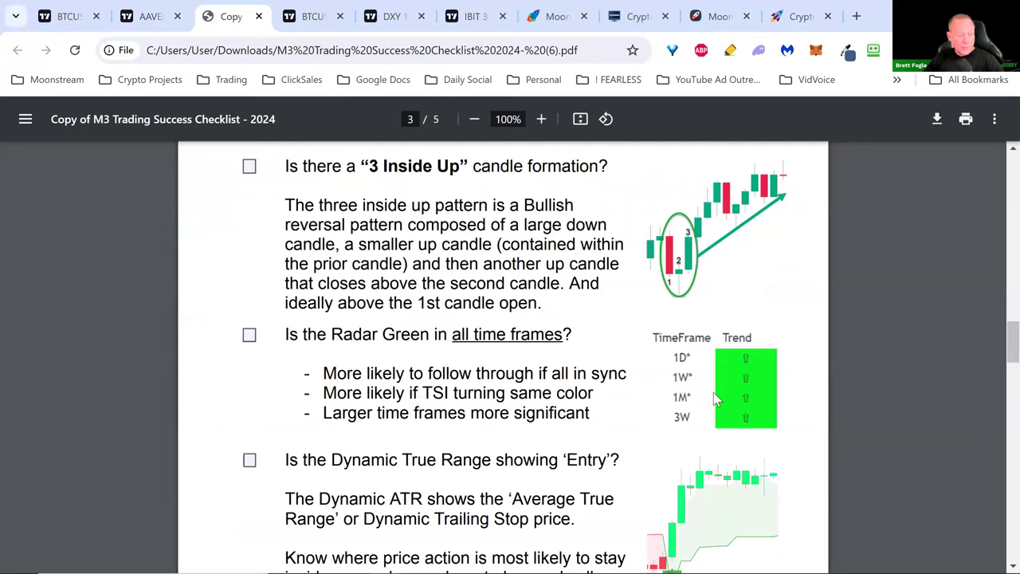
scroll(677, 399, "down", 1)
scroll(597, 406, "down", 2)
scroll(597, 406, "down", 2)
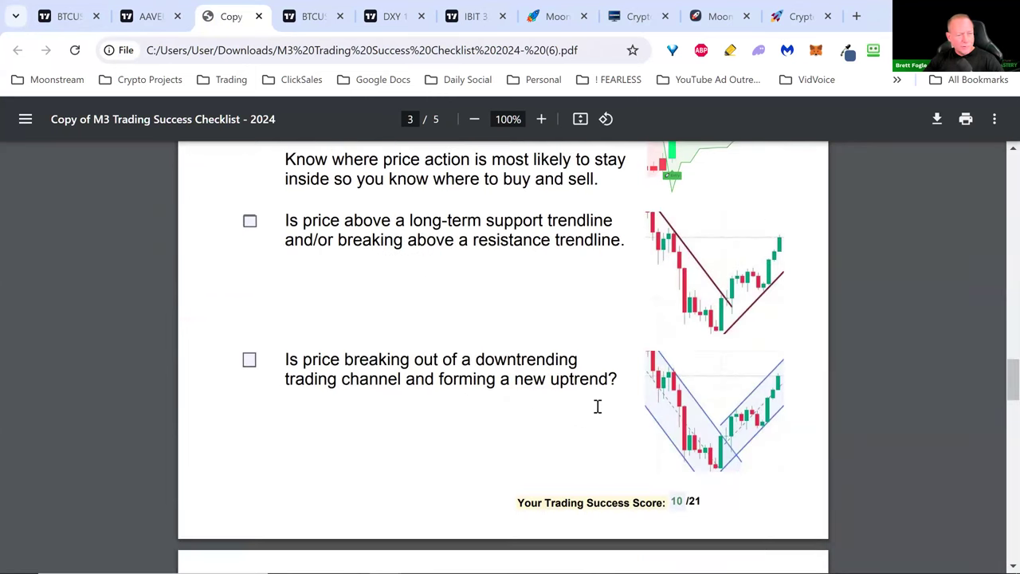
scroll(596, 407, "up", 4)
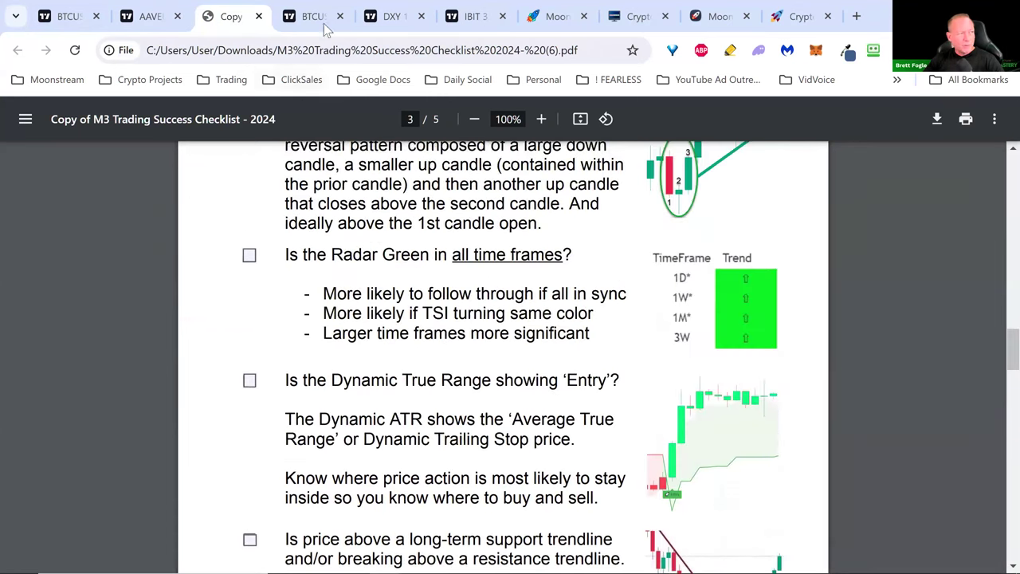
Step: Switch to the AAVE daily chart, show the ATR Entry indicator and collapse the indicator legend
left_click(146, 17)
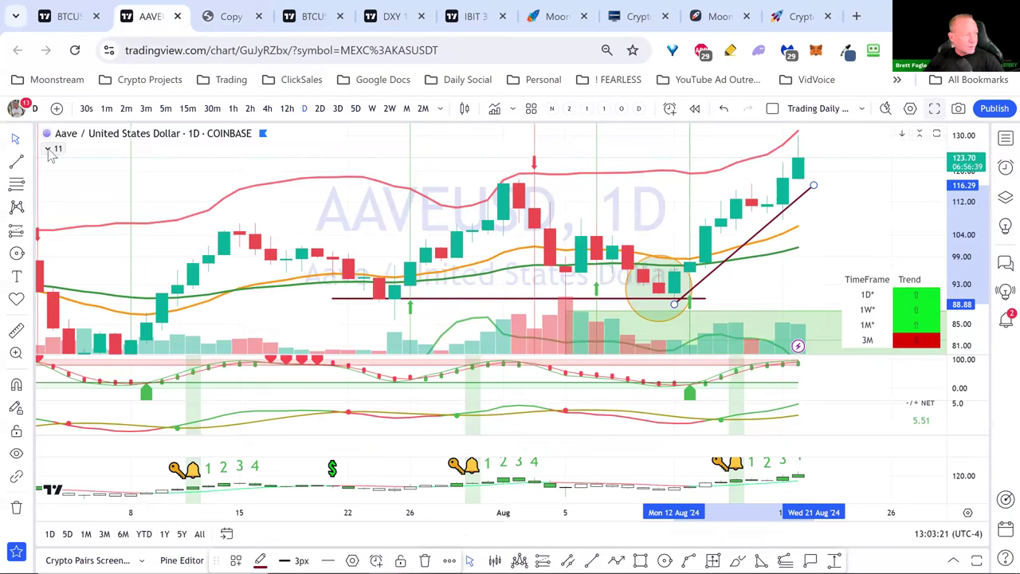
left_click(49, 150)
left_click(101, 195)
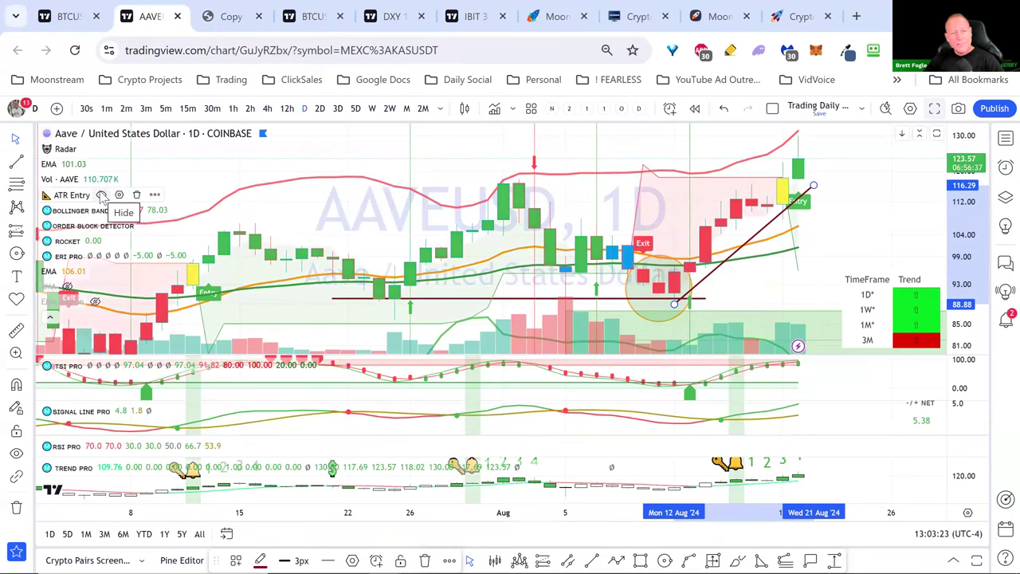
left_click(50, 317)
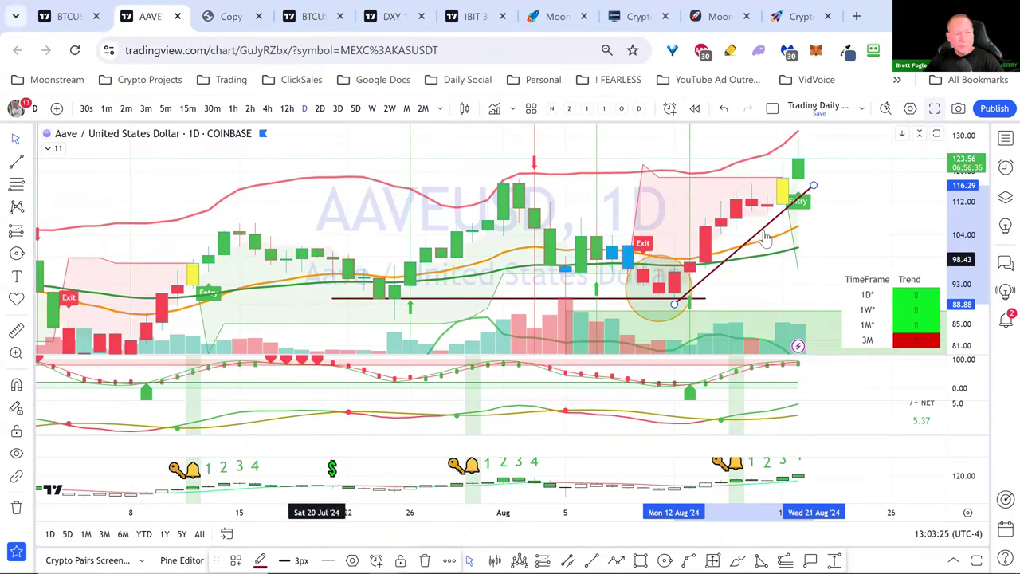
Step: Maximize the price pane and examine the ATR Entry and Exit signals on the AAVE daily chart, from early 2024 to the latest candle
double_click(852, 224)
left_click_drag(960, 301, 911, 341)
scroll(907, 335, "down", 3)
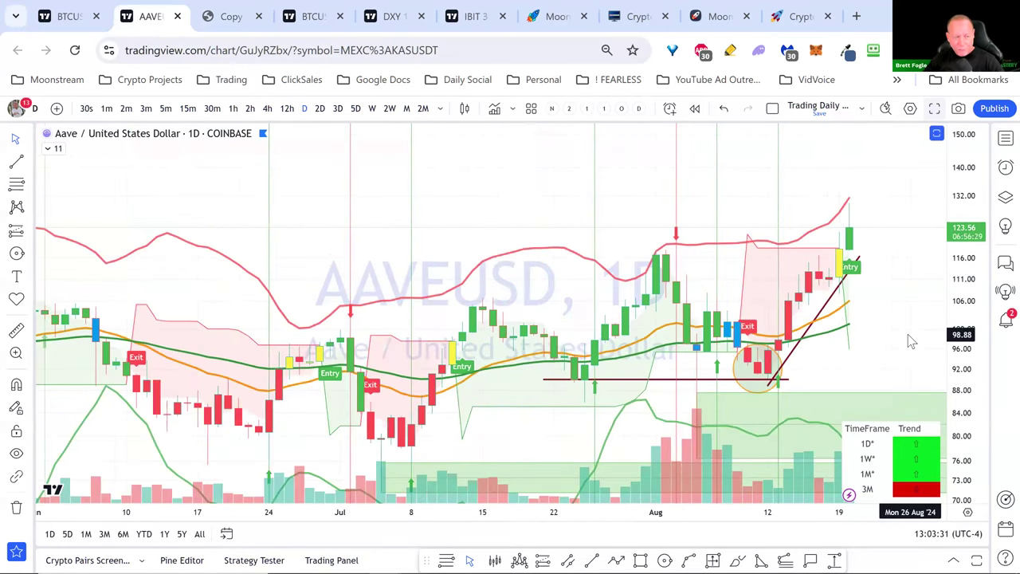
scroll(908, 341, "up", 3)
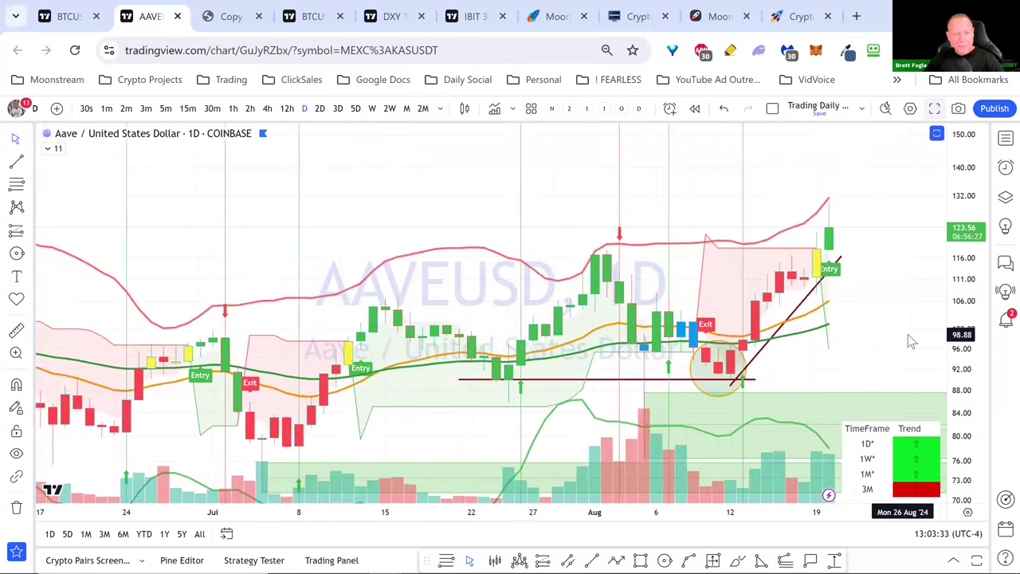
scroll(908, 334, "down", 6)
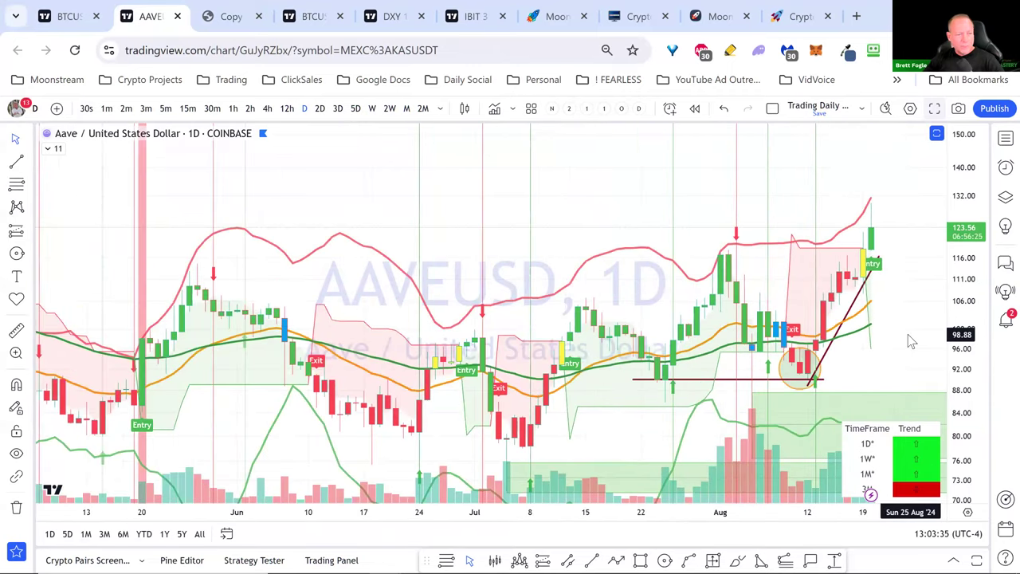
scroll(508, 334, "down", 3)
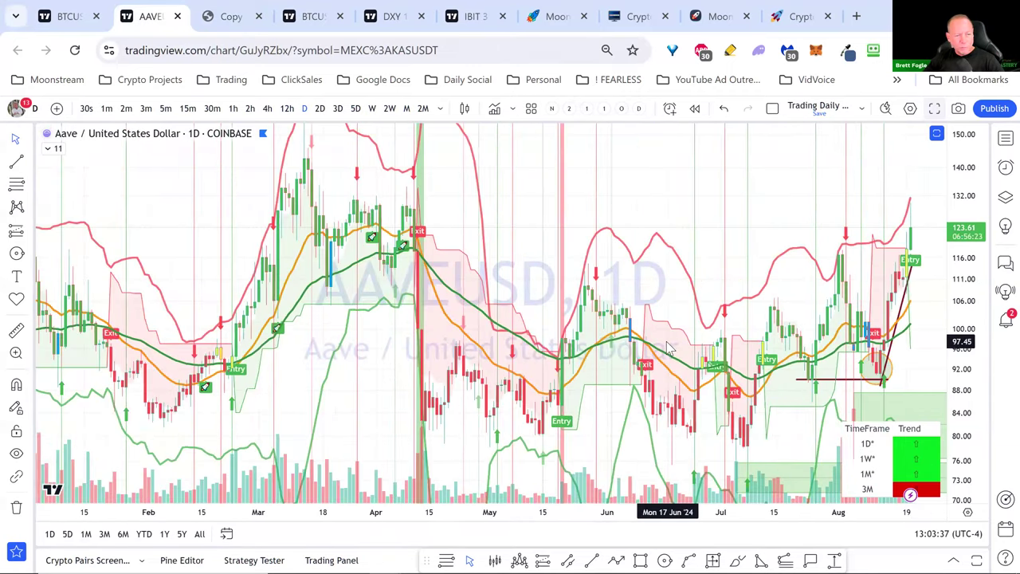
scroll(668, 350, "up", 4)
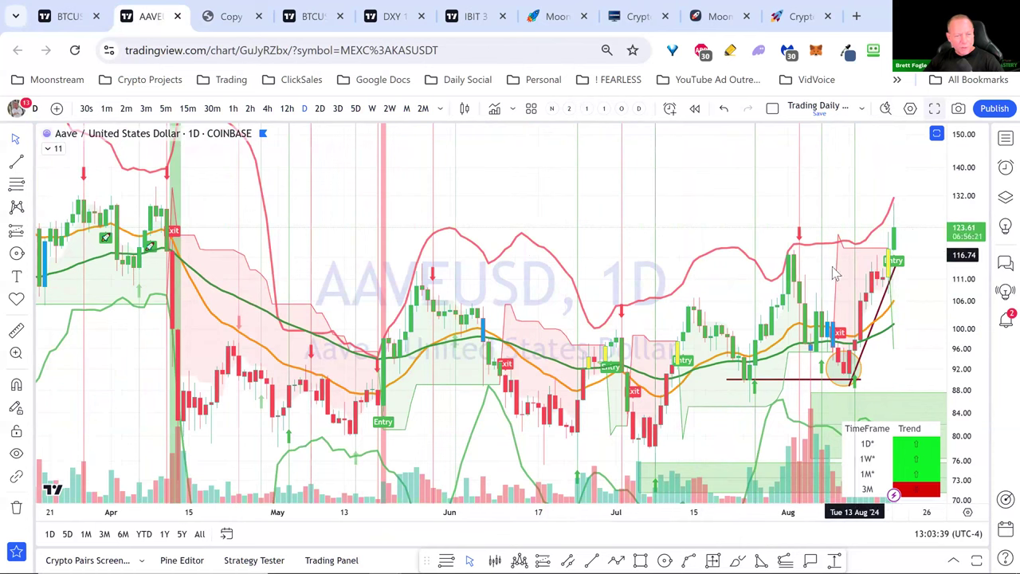
left_click_drag(713, 201, 728, 221)
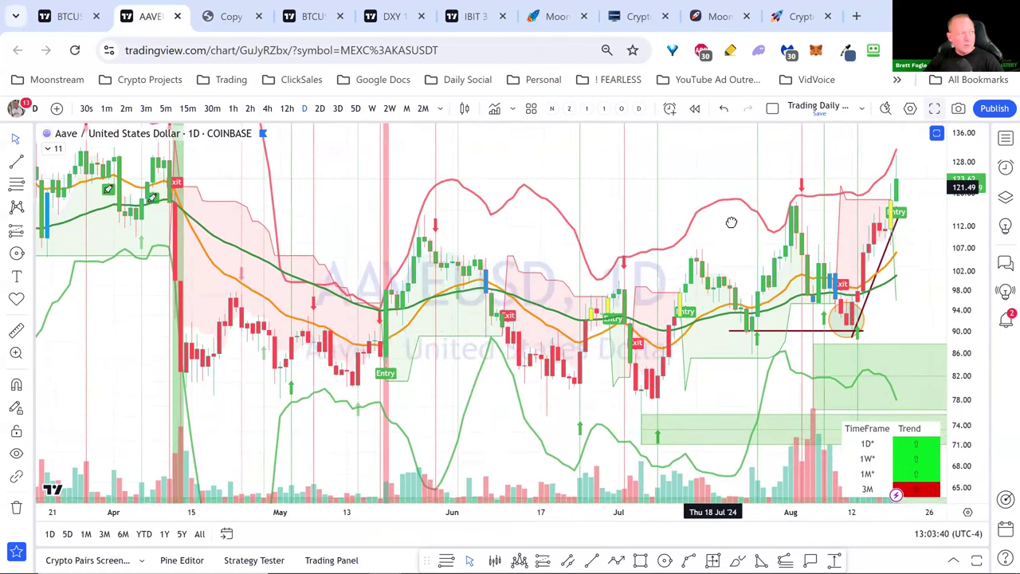
scroll(552, 297, "up", 5)
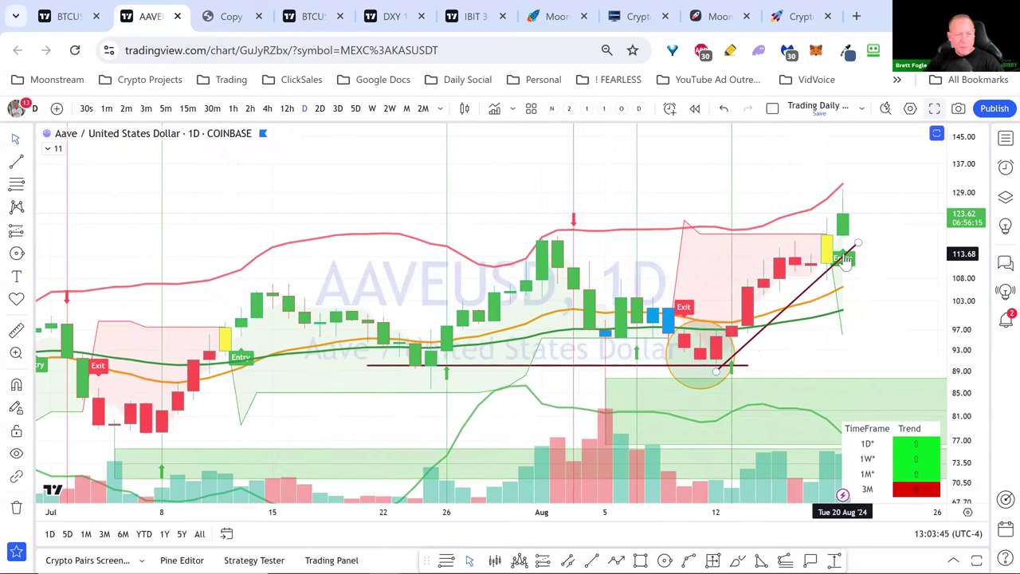
scroll(844, 275, "up", 2)
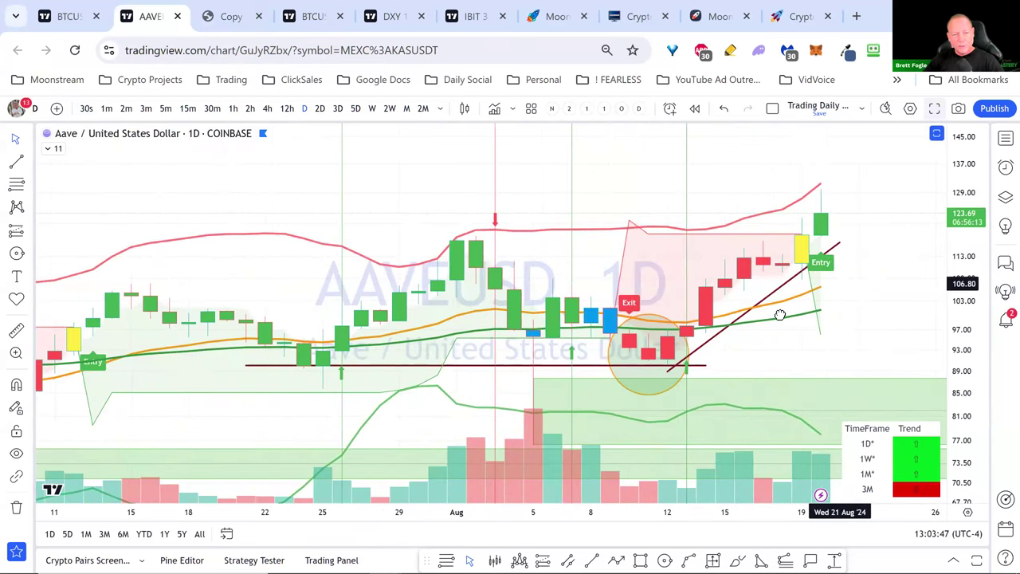
scroll(805, 236, "up", 3)
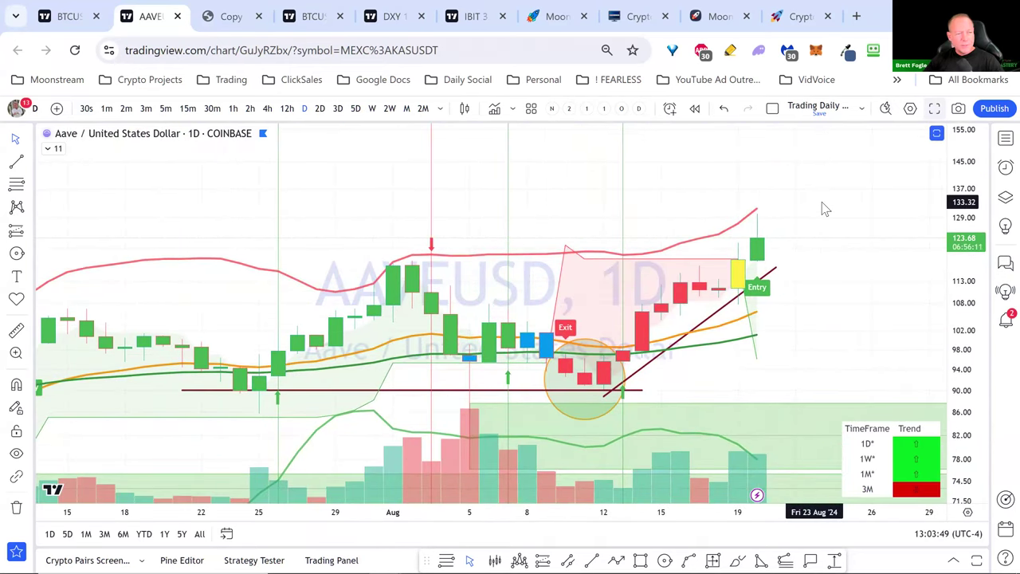
scroll(822, 202, "down", 3)
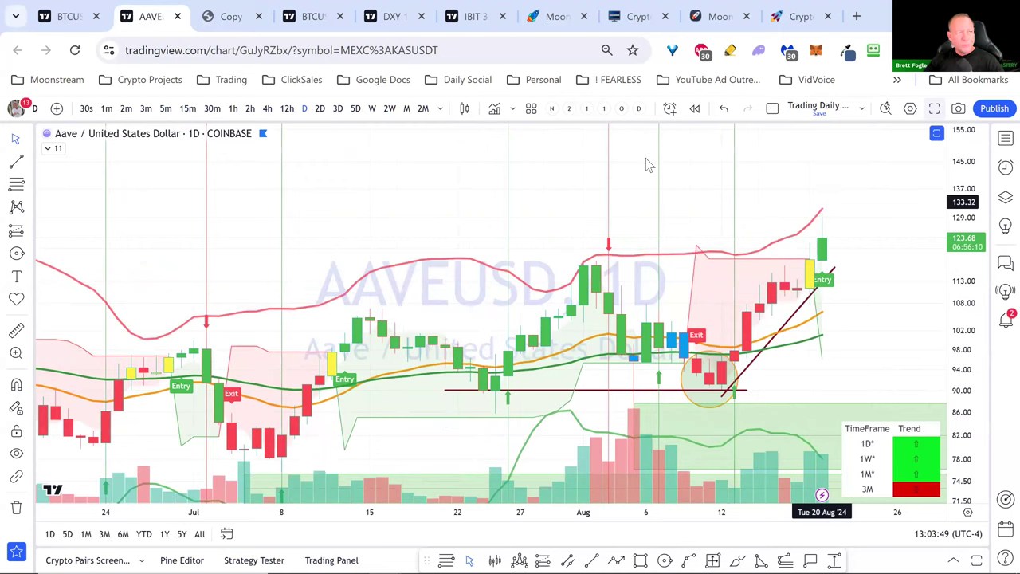
Step: Switch the AAVE chart to the weekly timeframe and hide the ATR Entry indicator
left_click(373, 108)
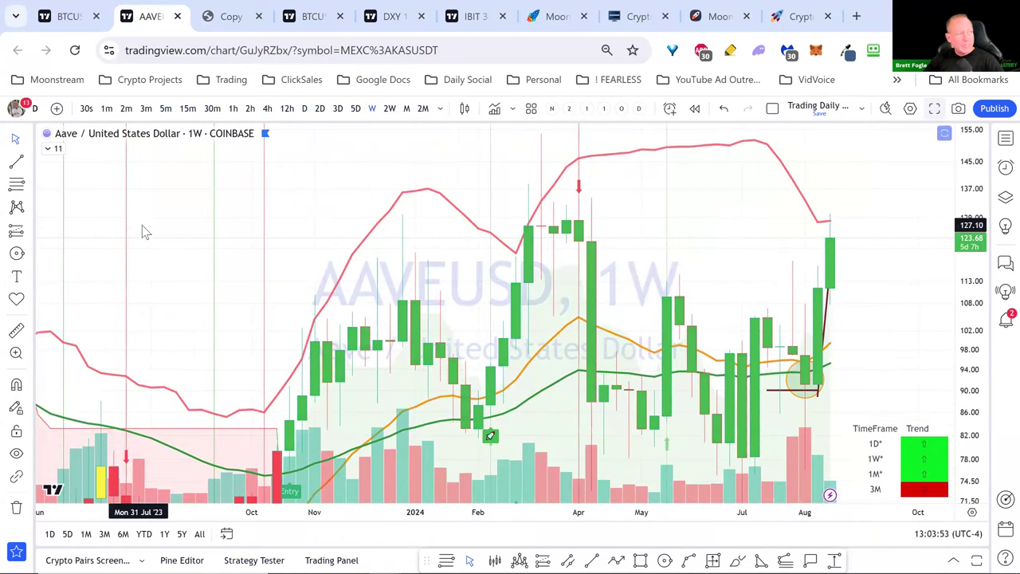
left_click(48, 149)
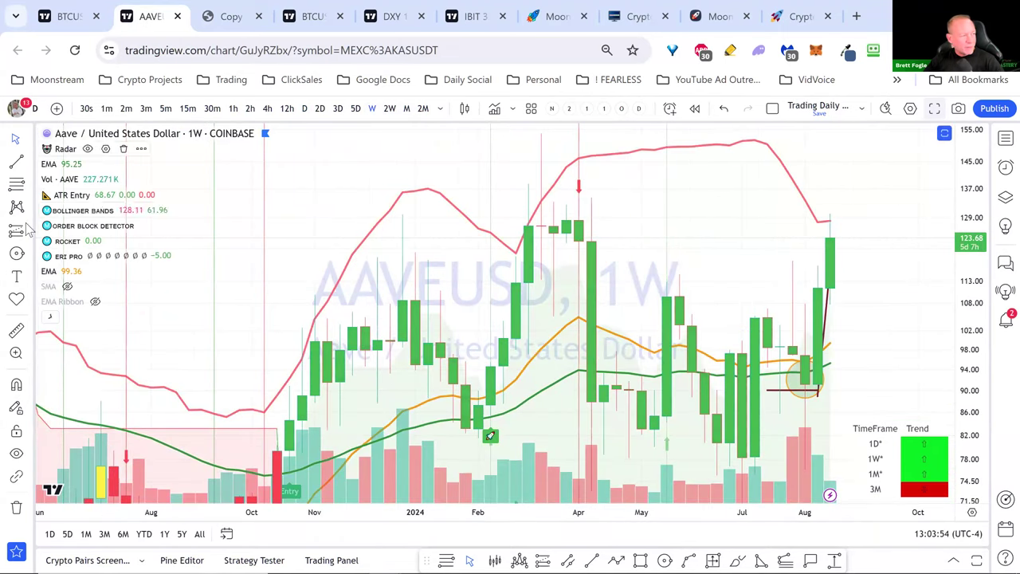
left_click(101, 196)
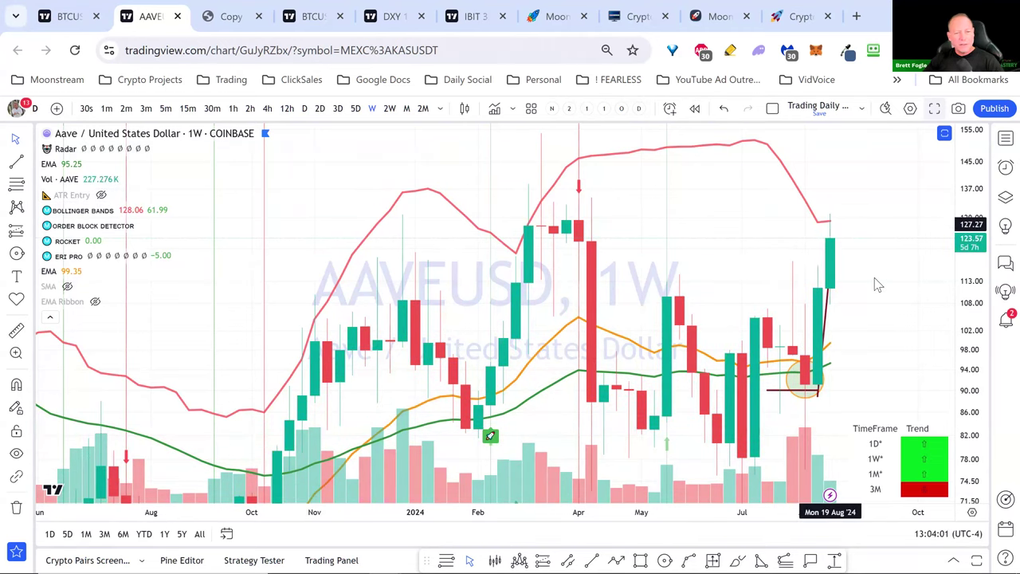
Step: Draw a horizontal resistance trend line at about 134.68 from late February to 9 September 2024, and collapse the indicator legend
left_click_drag(968, 215, 937, 398)
scroll(868, 267, "down", 3)
left_click_drag(752, 316, 674, 301)
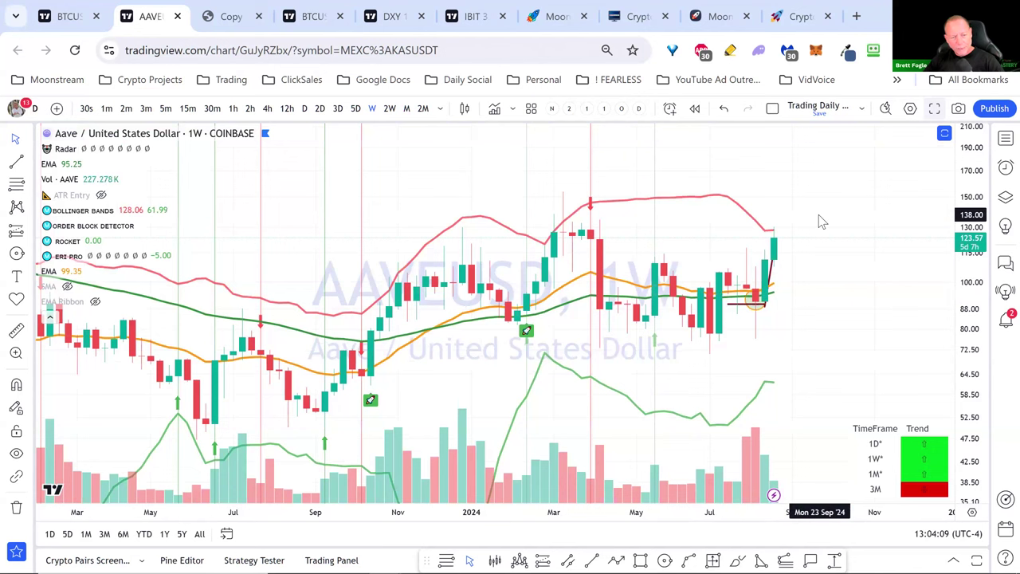
left_click(15, 163)
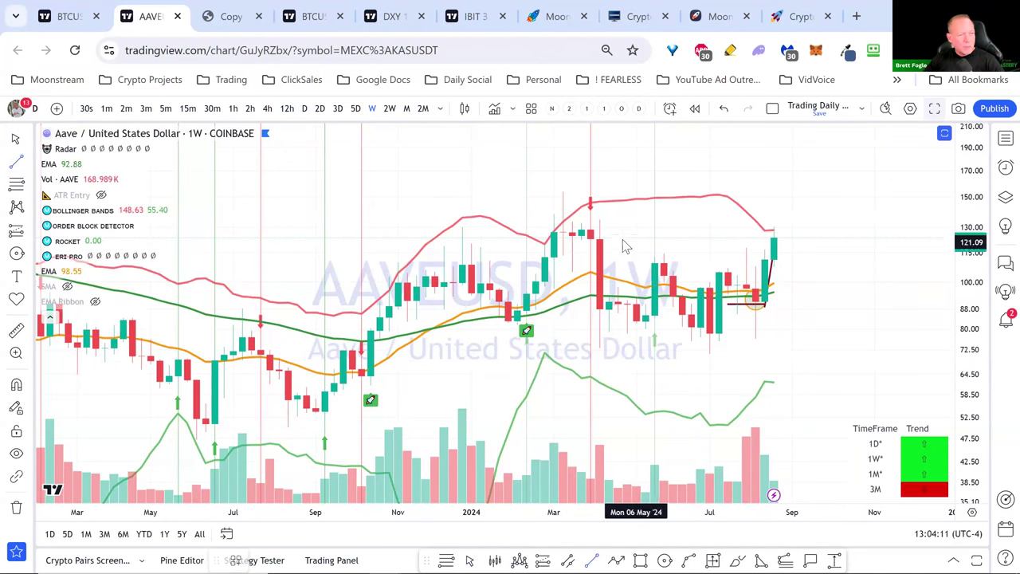
left_click(544, 219)
left_click(799, 235)
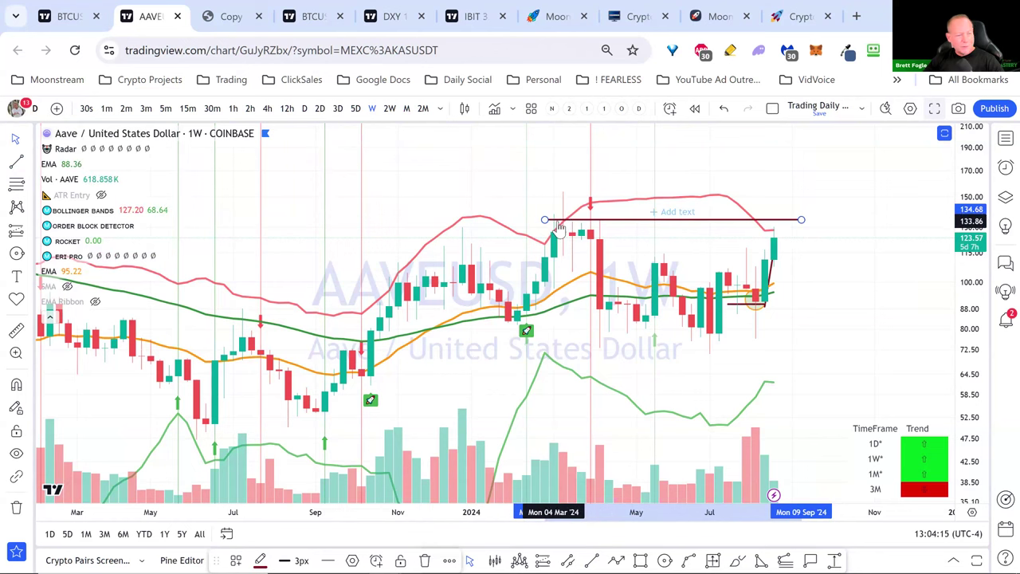
left_click(48, 316)
Step: Examine the weekly AAVE price action since 2023 against the resistance line, the rocket signals and the circled August support
scroll(603, 239, "down", 2)
scroll(603, 239, "down", 3)
scroll(603, 239, "up", 5)
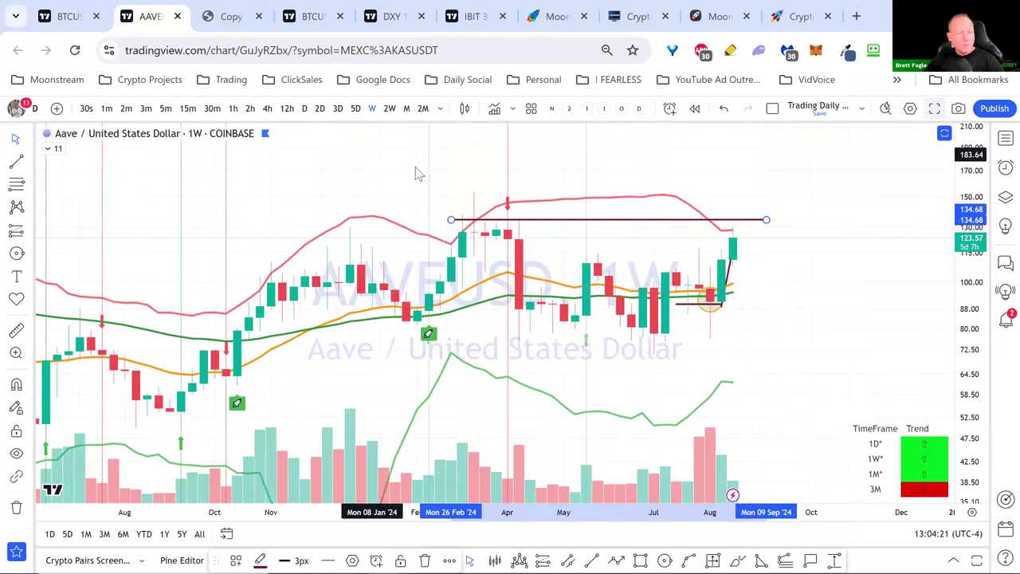
left_click_drag(415, 167, 540, 204)
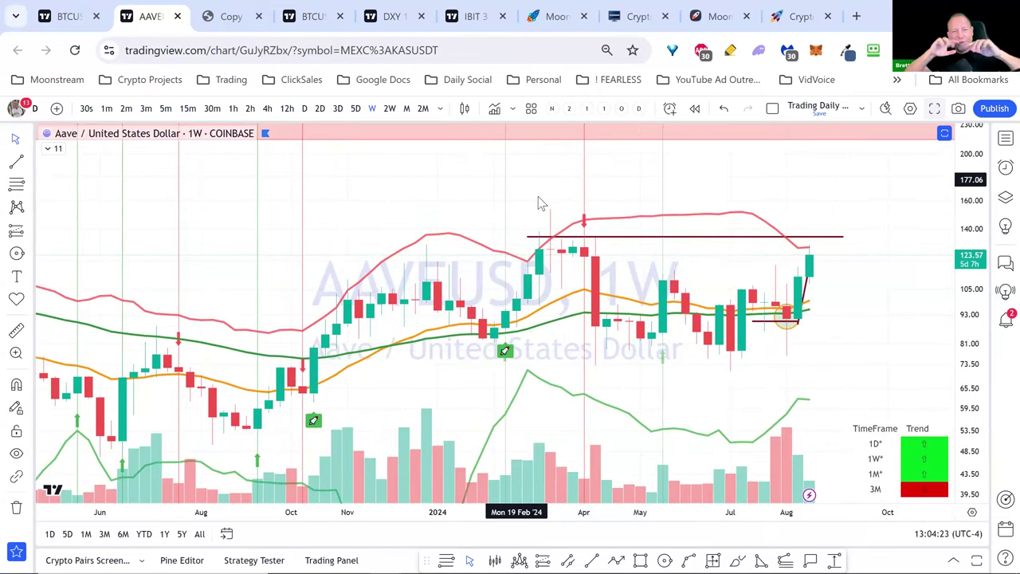
left_click_drag(462, 190, 470, 191)
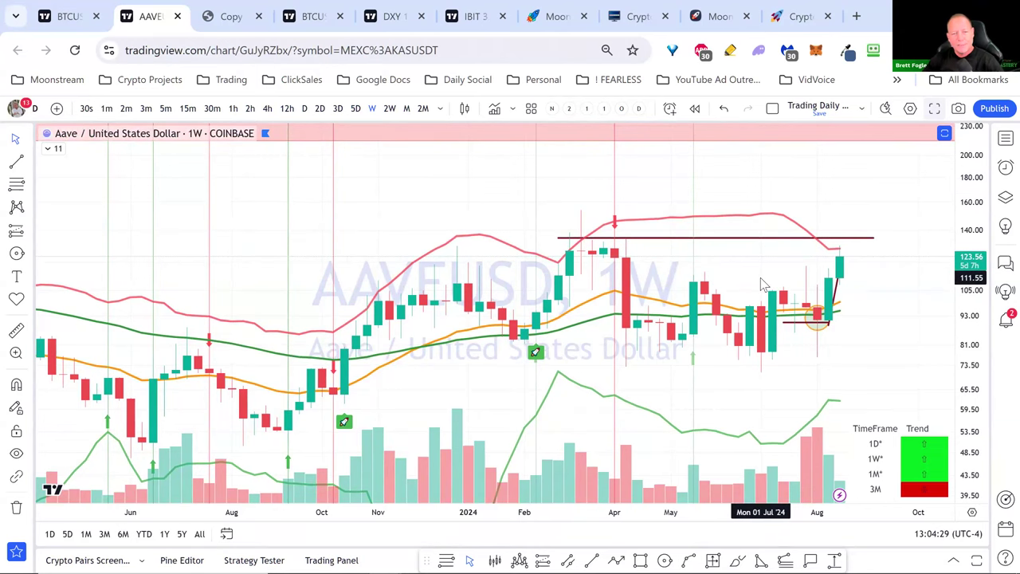
scroll(717, 204, "down", 2)
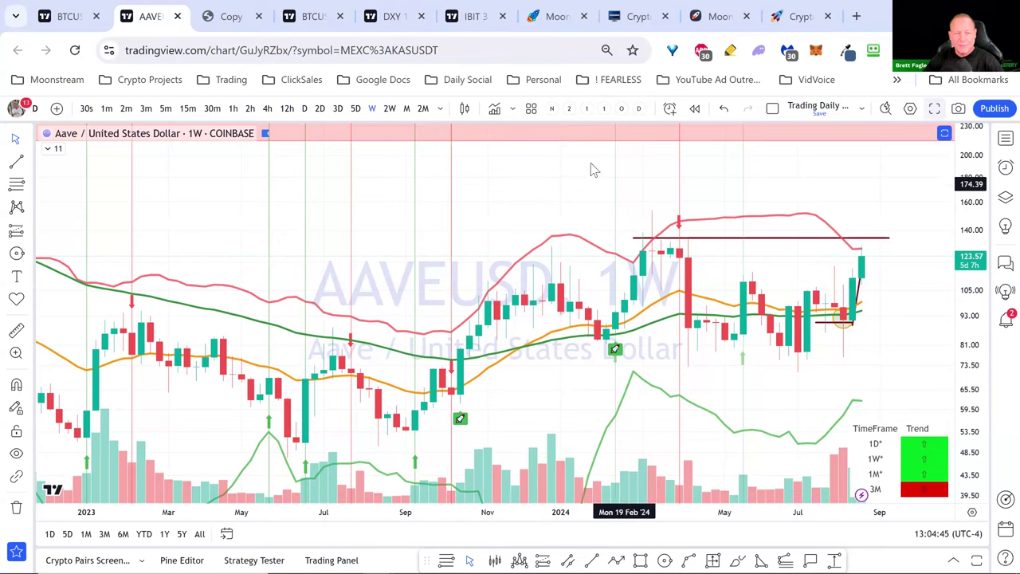
left_click_drag(550, 168, 517, 142)
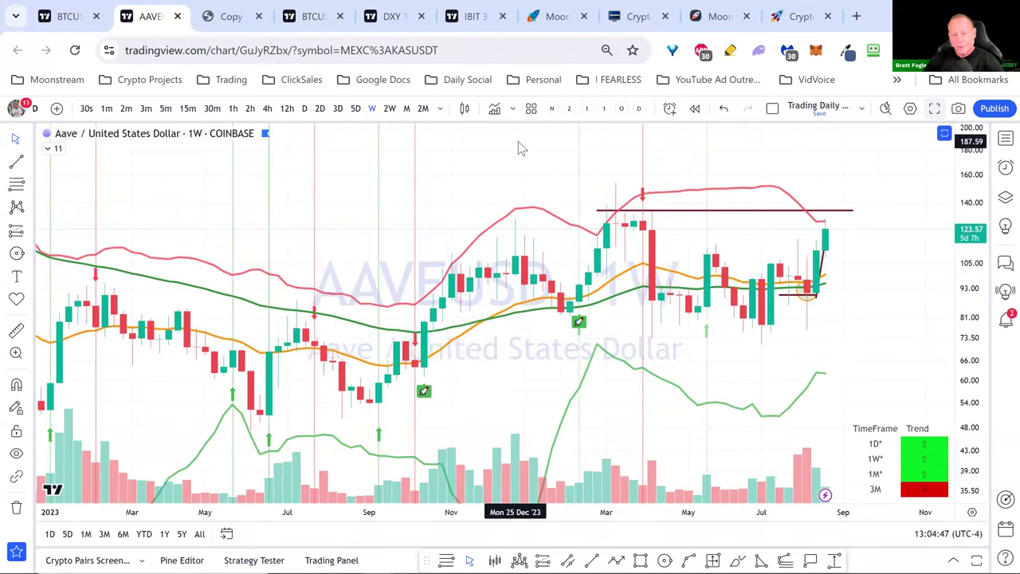
scroll(518, 144, "up", 5)
left_click(693, 293)
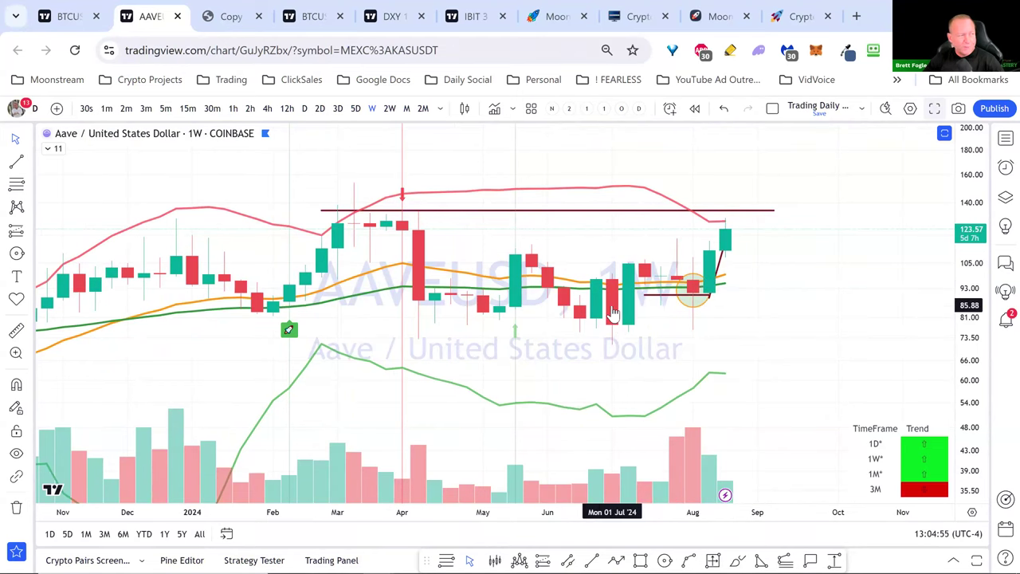
scroll(607, 311, "down", 2)
scroll(607, 311, "down", 2)
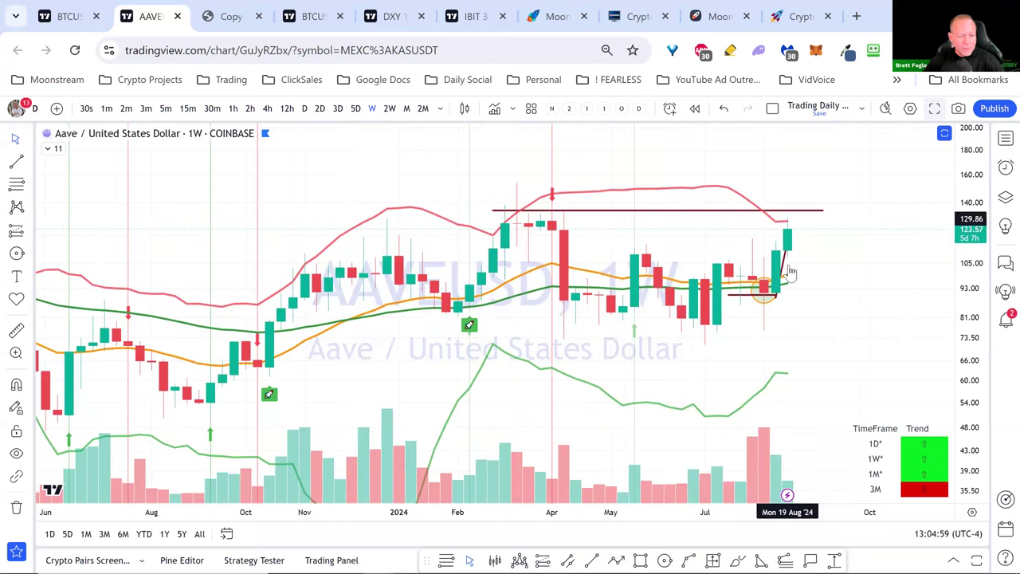
Step: Open the latest-updates article "Aave token retakes $110 price point as number of weekly borrowers hits all-time high", skim it and close it
mouse_move(786, 495)
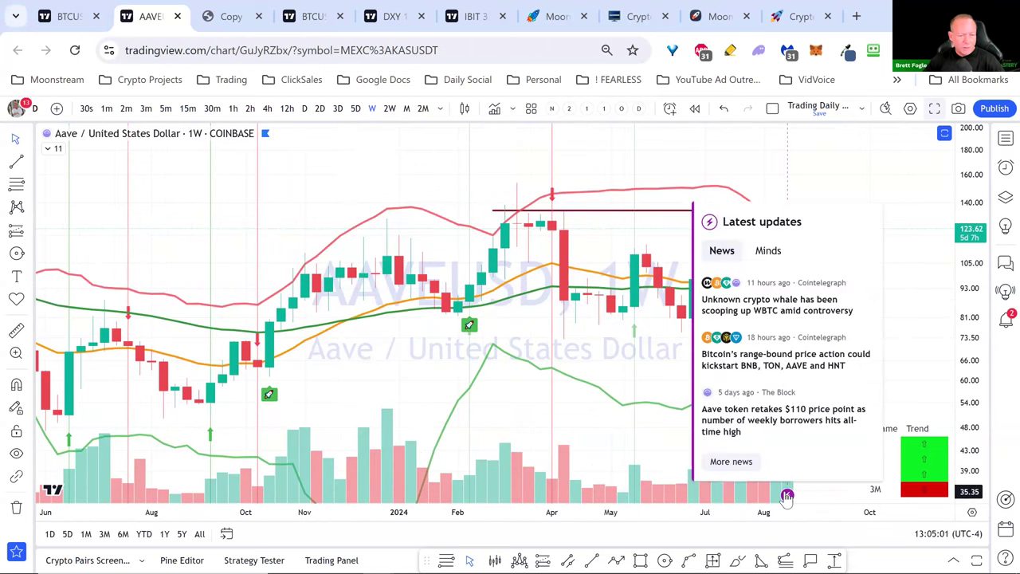
left_click(832, 418)
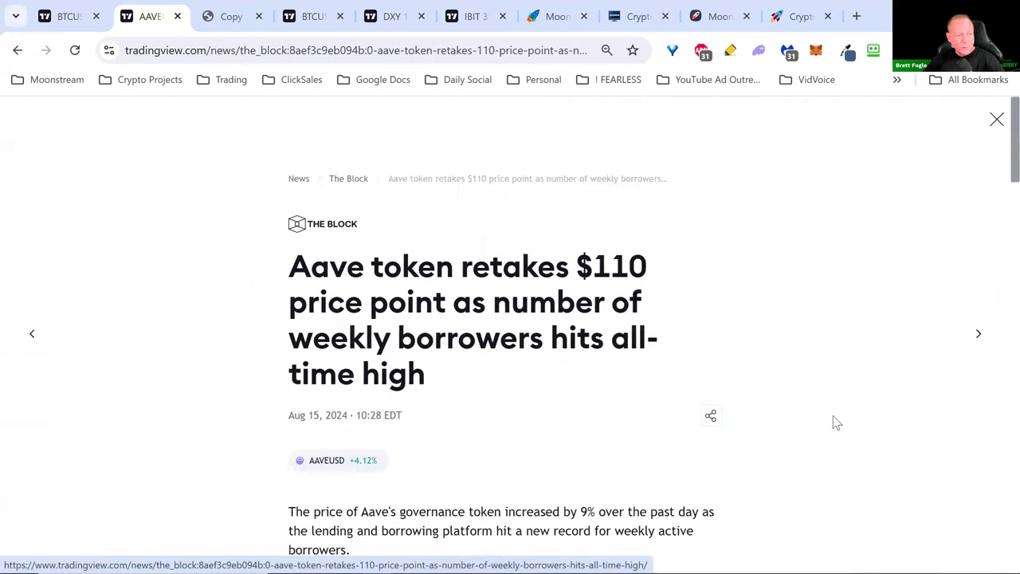
scroll(784, 388, "down", 1)
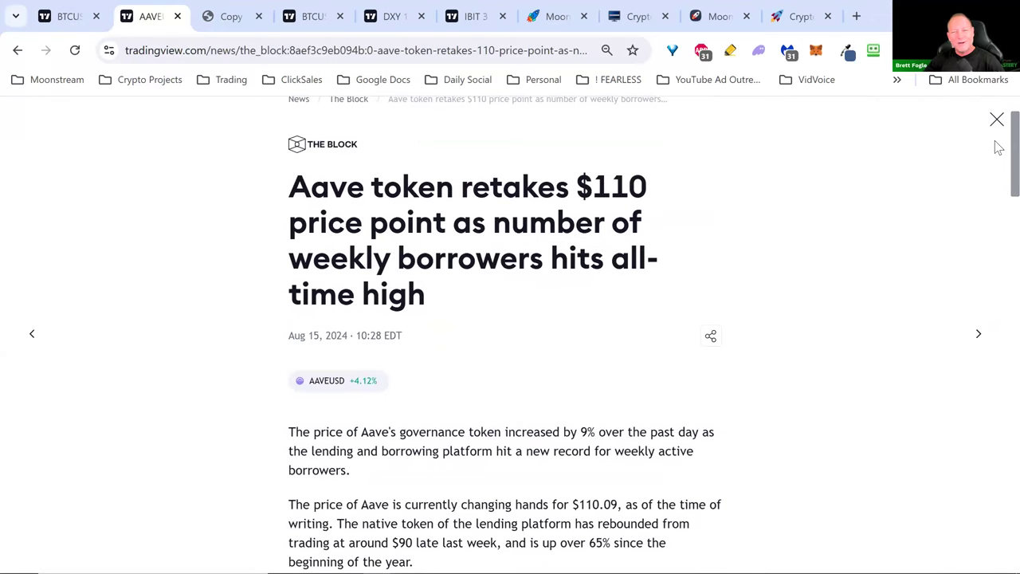
scroll(997, 153, "down", 1)
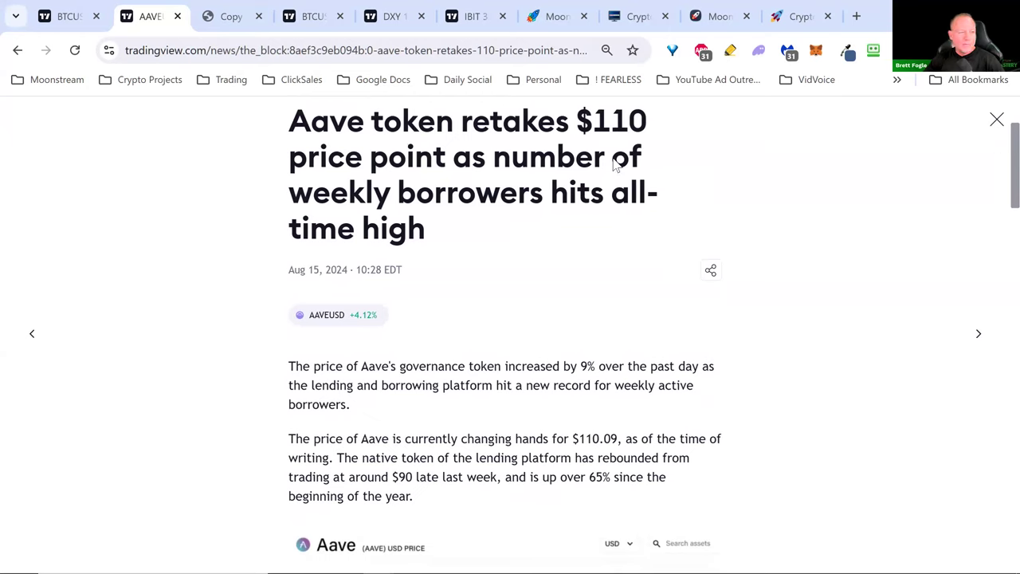
mouse_move(712, 556)
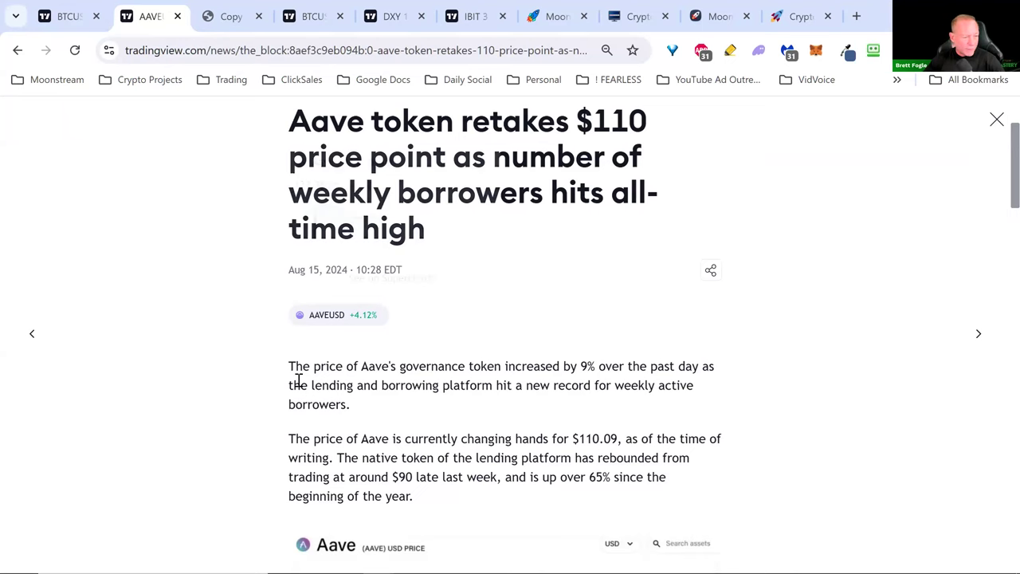
scroll(318, 366, "down", 2)
scroll(343, 422, "down", 2)
scroll(835, 298, "up", 6)
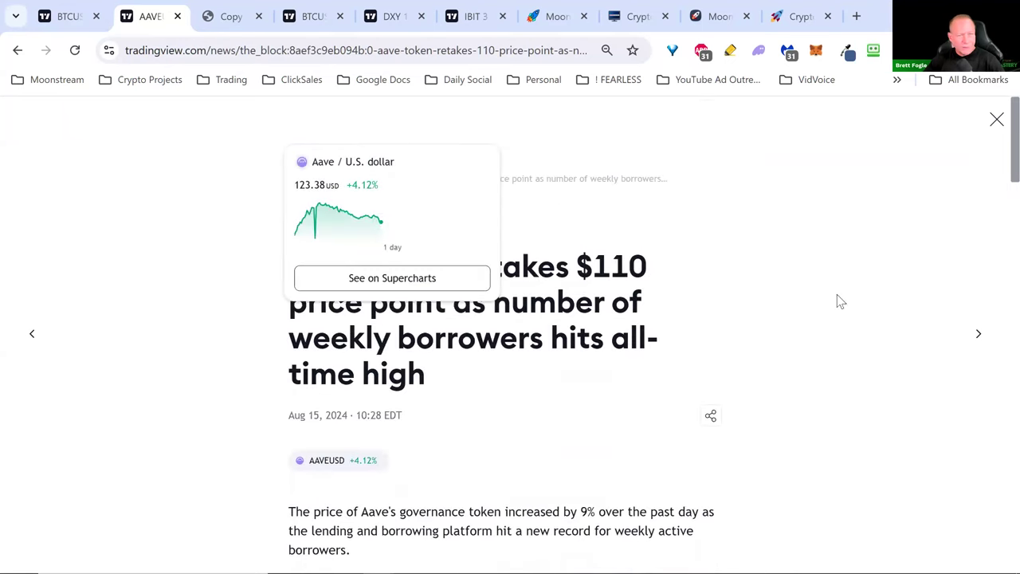
left_click(996, 121)
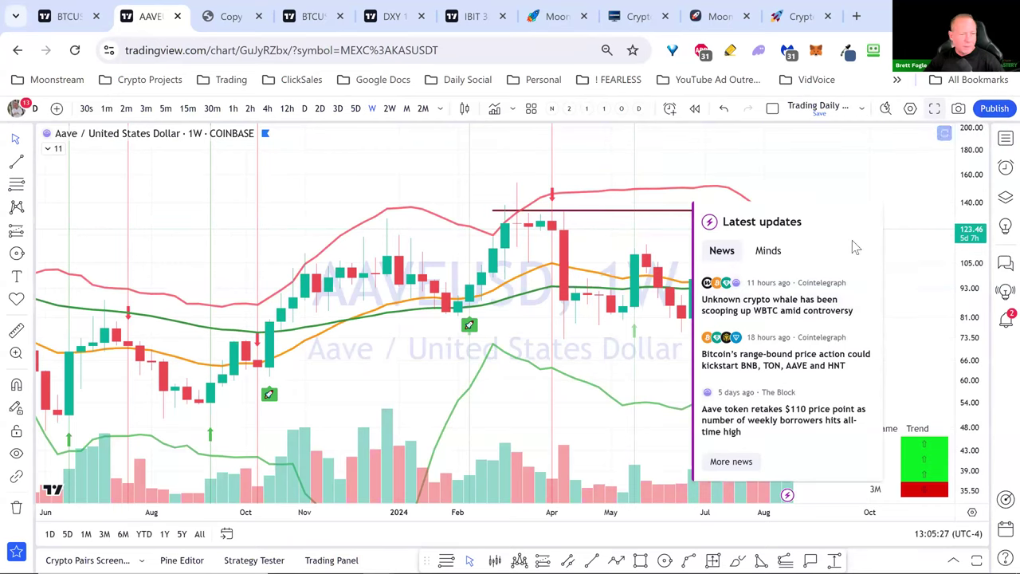
Step: Show the watchlist with the AAVEUSD symbol details beside the weekly chart
left_click(1006, 137)
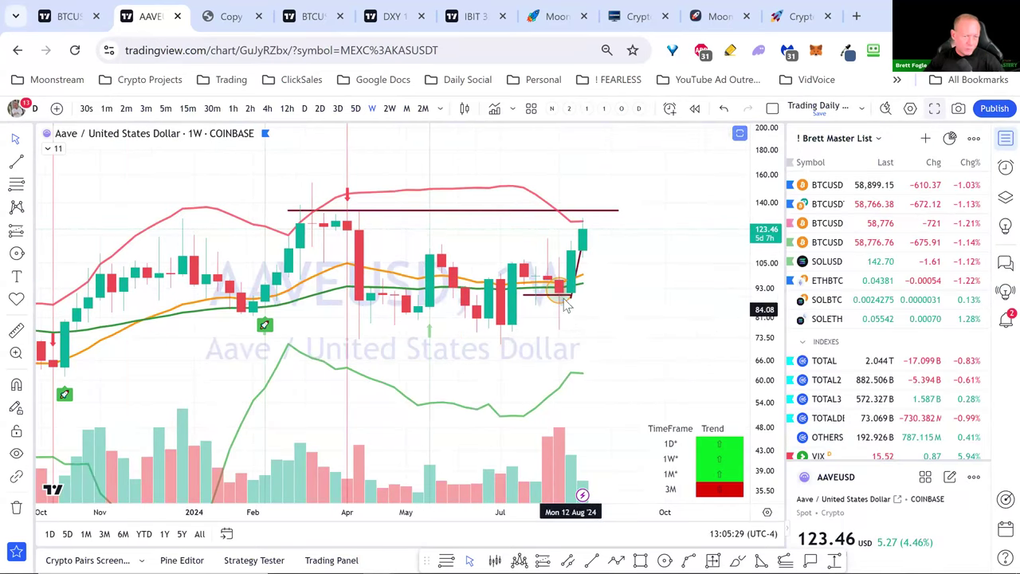
mouse_move(583, 495)
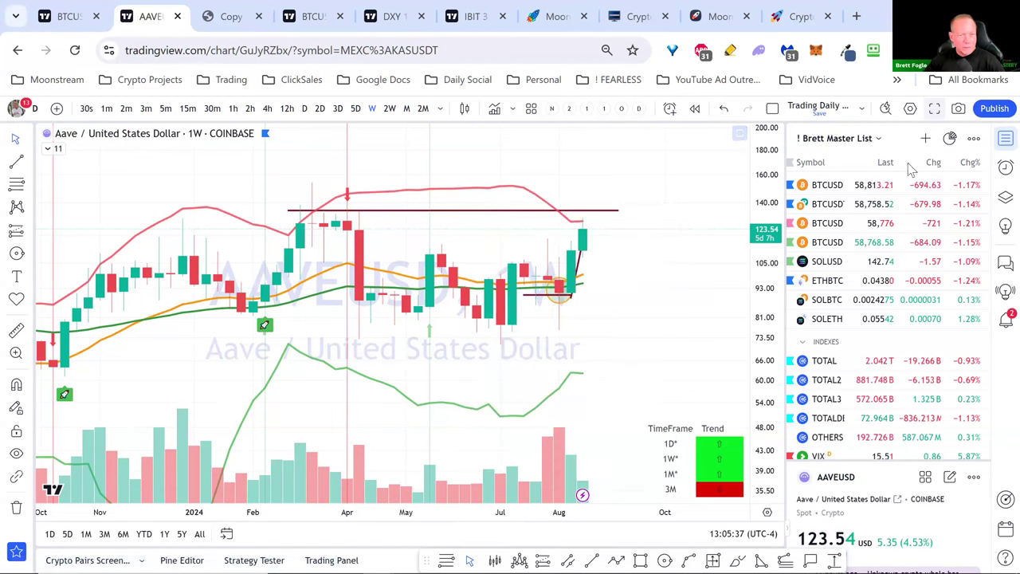
Step: Show the weekly BTCUSD chart from the watchlist, preview its latest news updates and examine the recent candles inside the descending channel
left_click(832, 184)
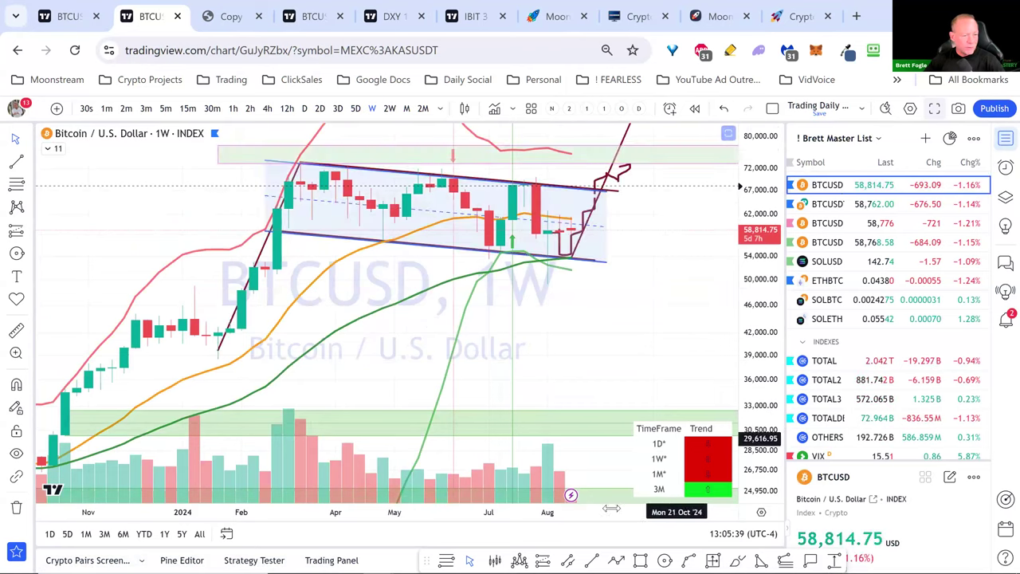
mouse_move(569, 497)
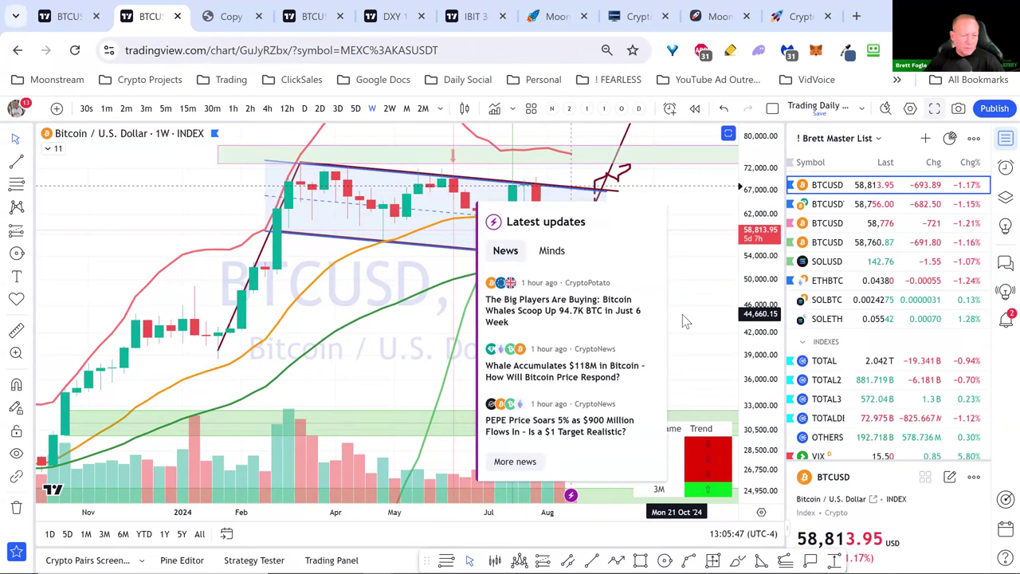
left_click_drag(672, 399, 708, 432)
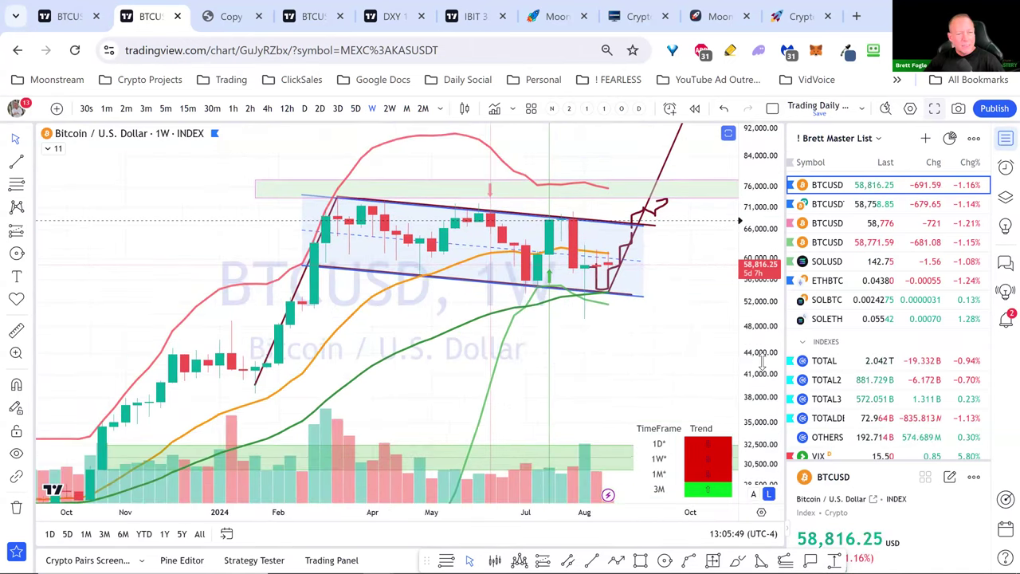
scroll(637, 335, "up", 4)
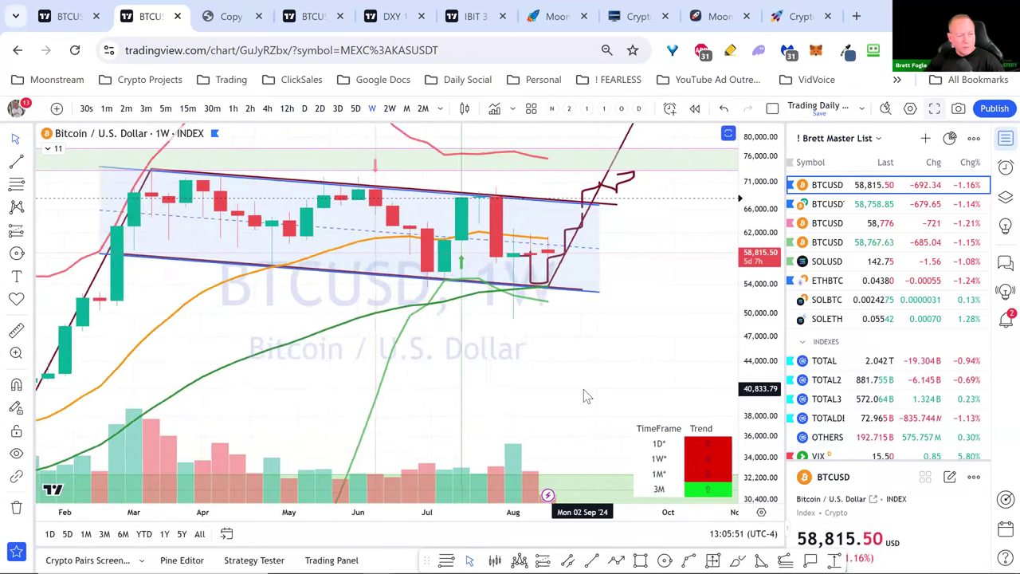
scroll(585, 396, "up", 2)
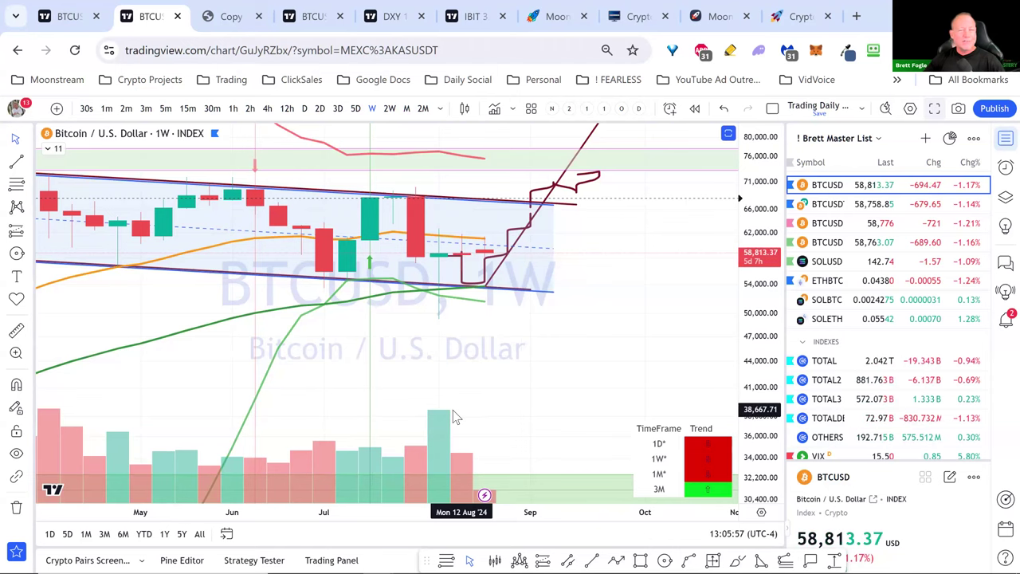
left_click_drag(446, 416, 562, 426)
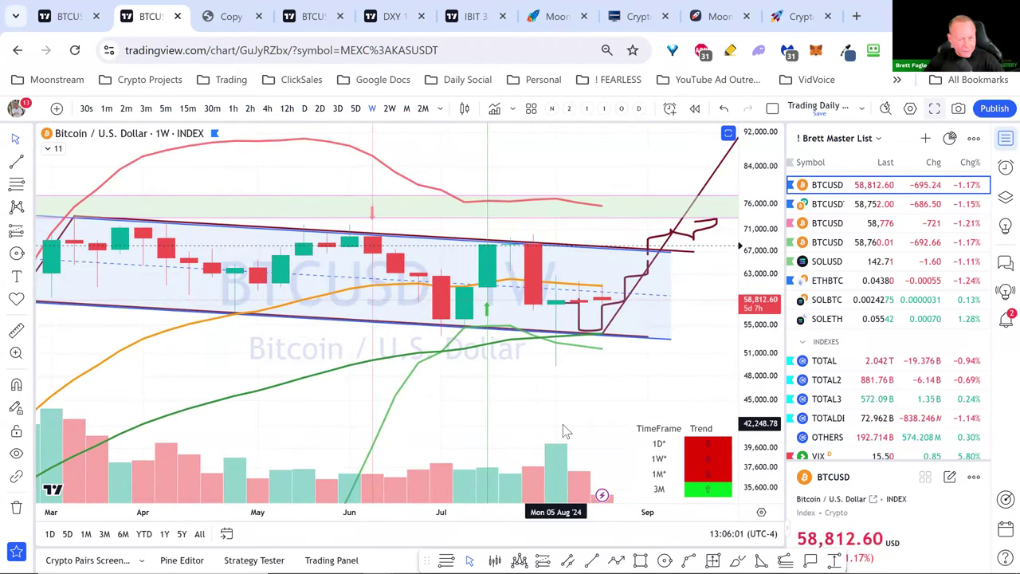
left_click(1002, 323)
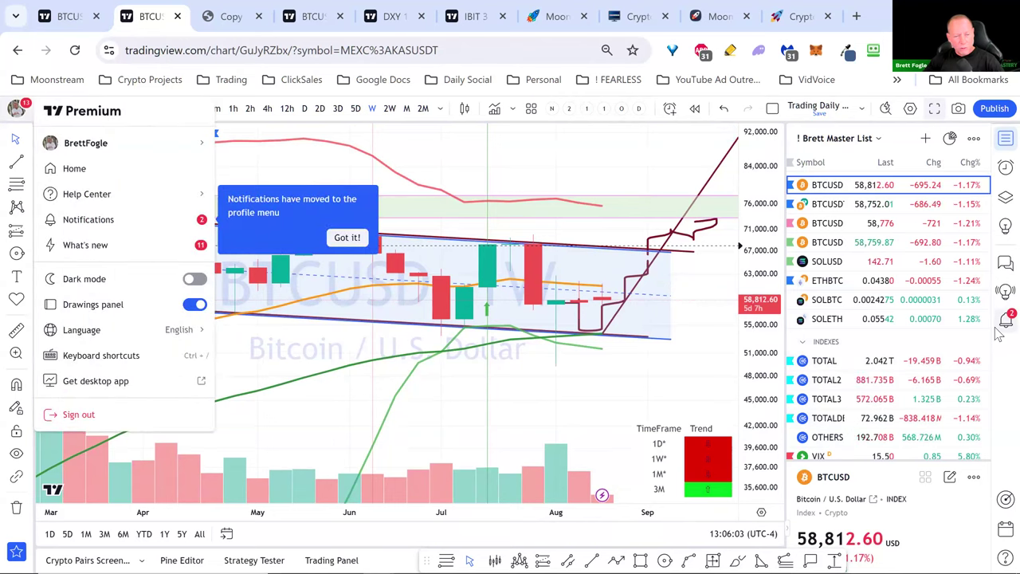
left_click(701, 381)
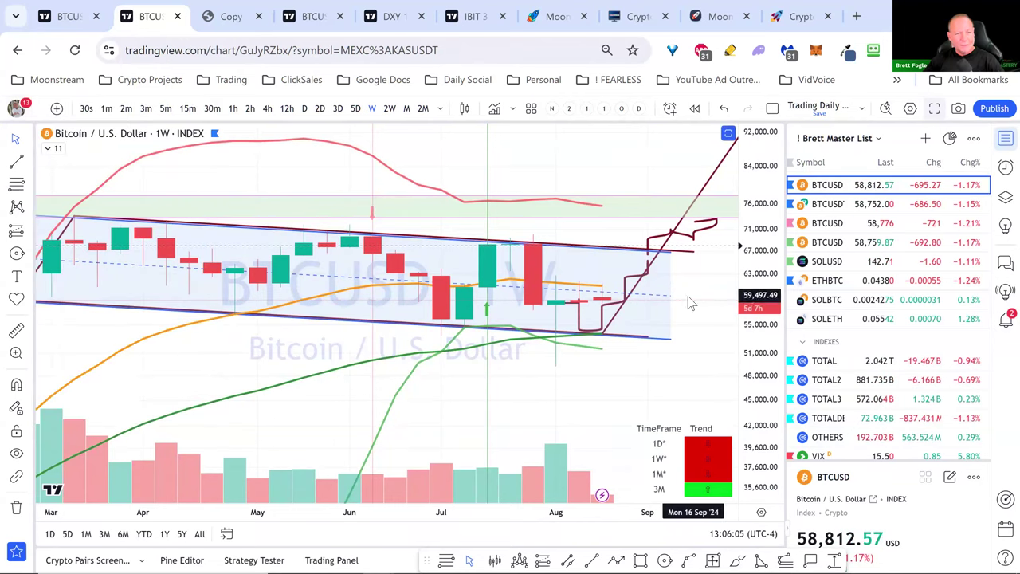
Step: Open the crypto news aggregator cryptopanic.com in a new browser tab
left_click(856, 16)
type("crypt")
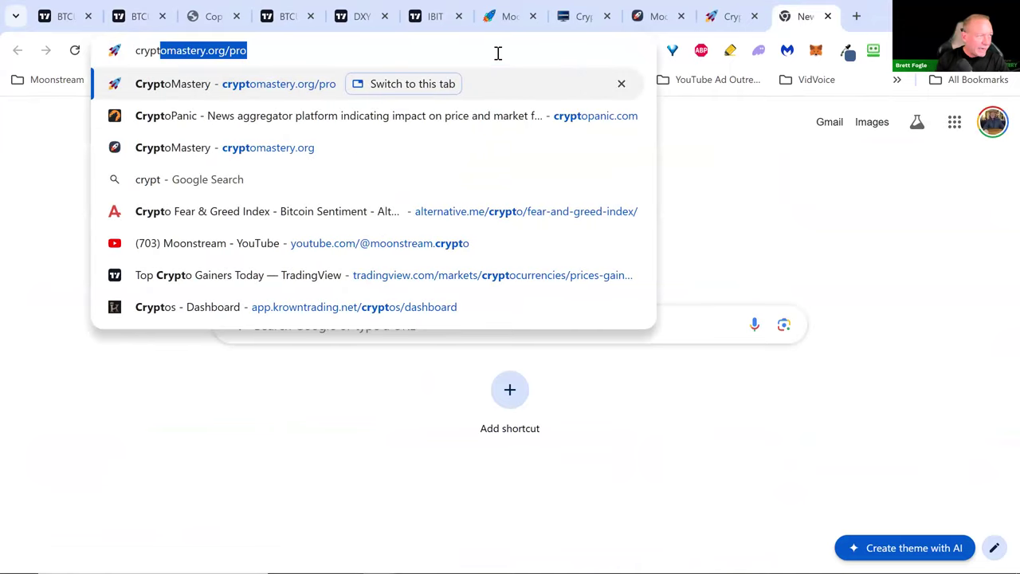
key("Return")
left_click(498, 53)
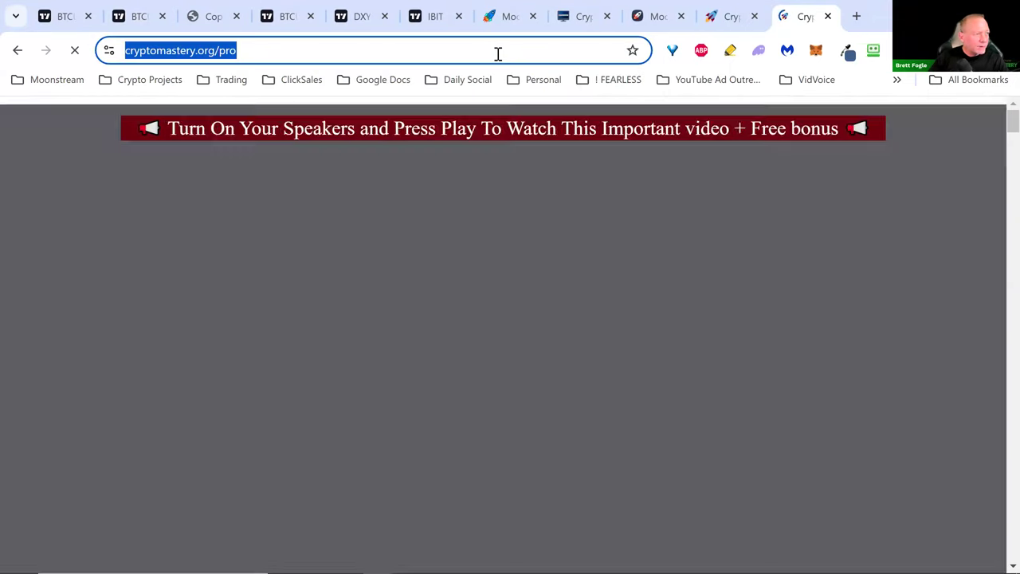
type("c")
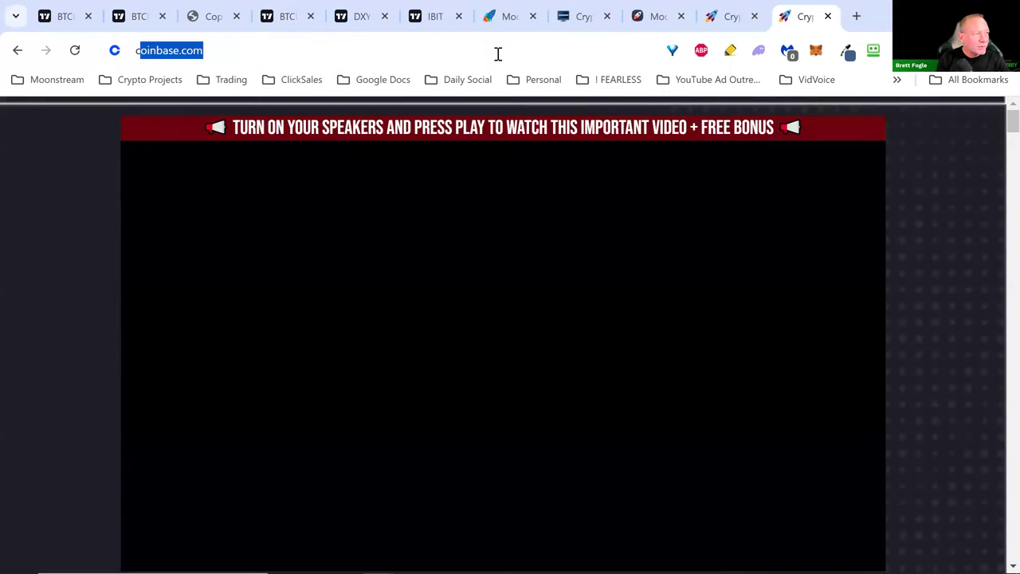
type("rypto")
key("Return")
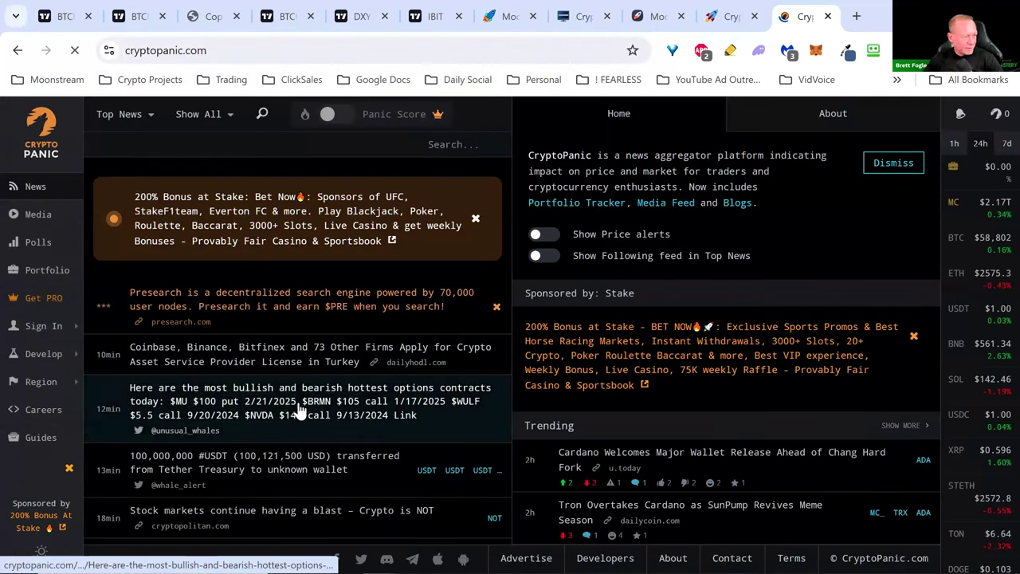
Step: Skim the Top News headlines on CryptoPanic and close its tab
scroll(312, 448, "down", 2)
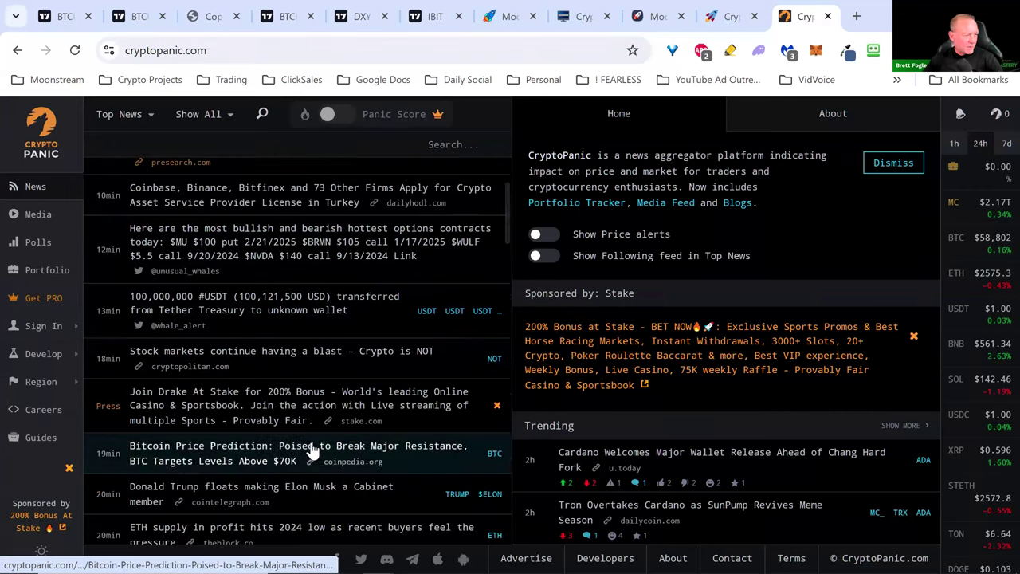
scroll(311, 450, "down", 1)
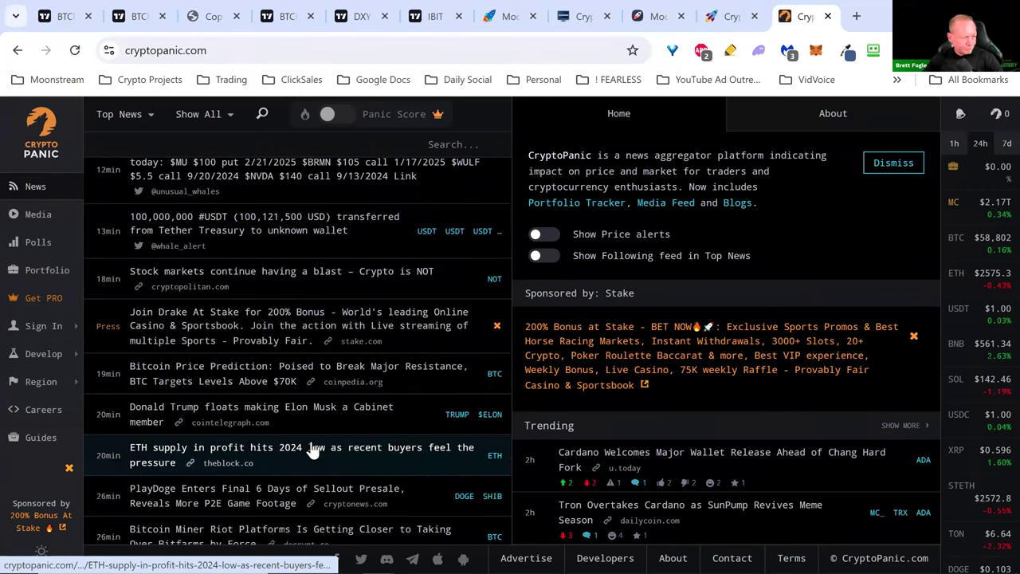
scroll(311, 450, "down", 2)
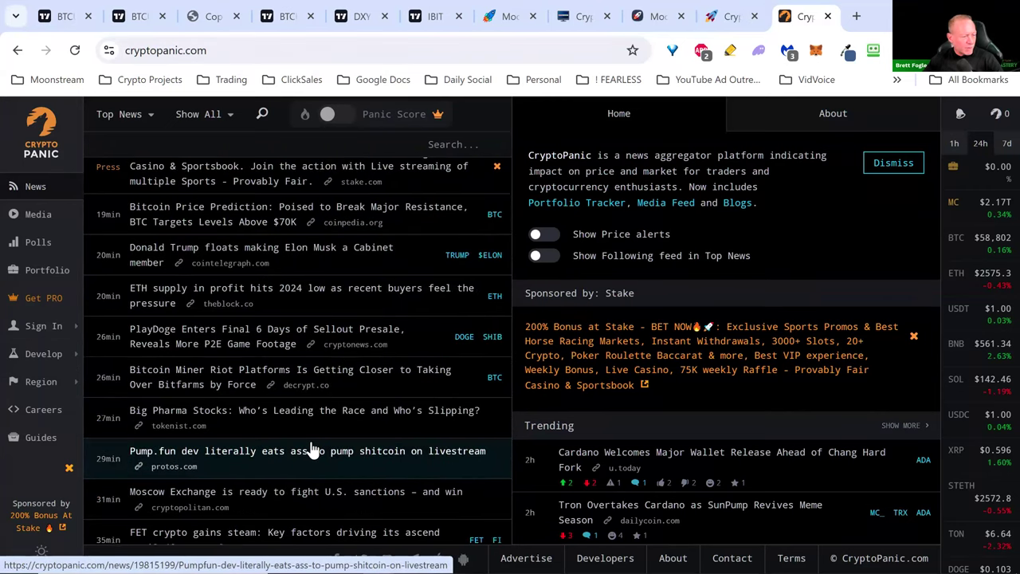
scroll(311, 450, "up", 5)
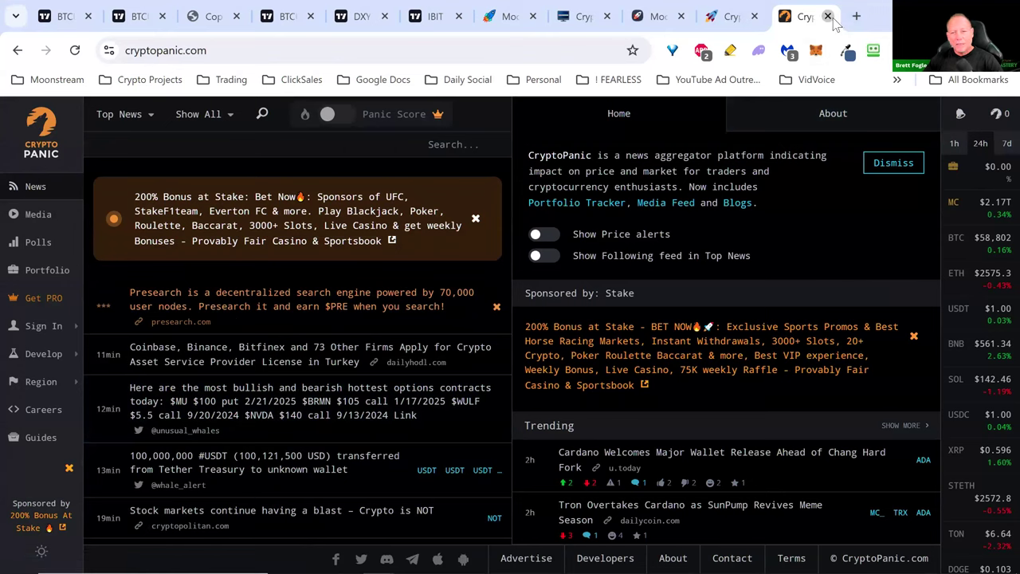
key("ctrl+Page_Up")
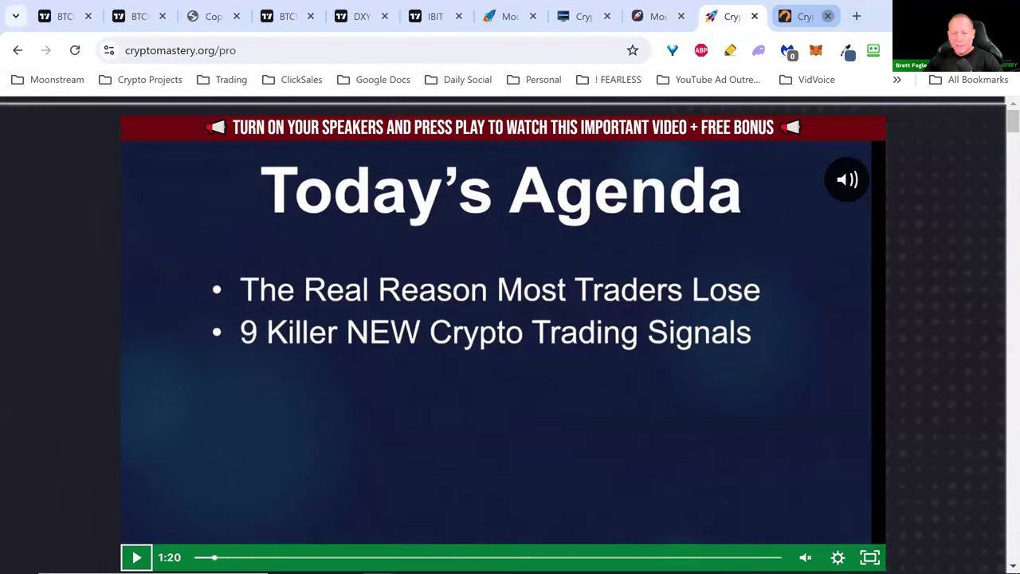
left_click(827, 15)
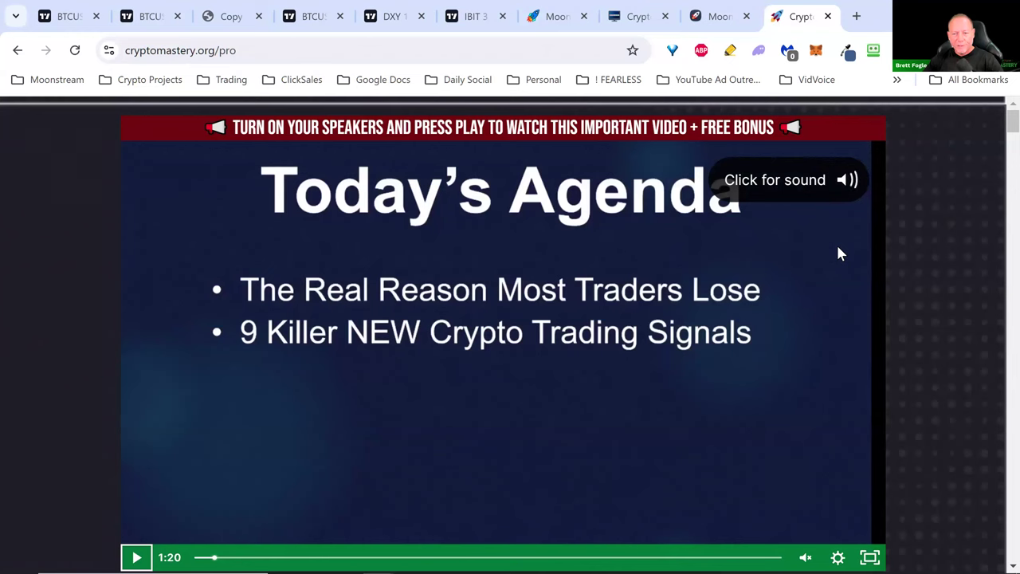
Step: Glance at the M3 Trading Success Checklist, return to the BTCUSD chart and browse the watchlist down to the Gemini and Coinbase sections
left_click(216, 22)
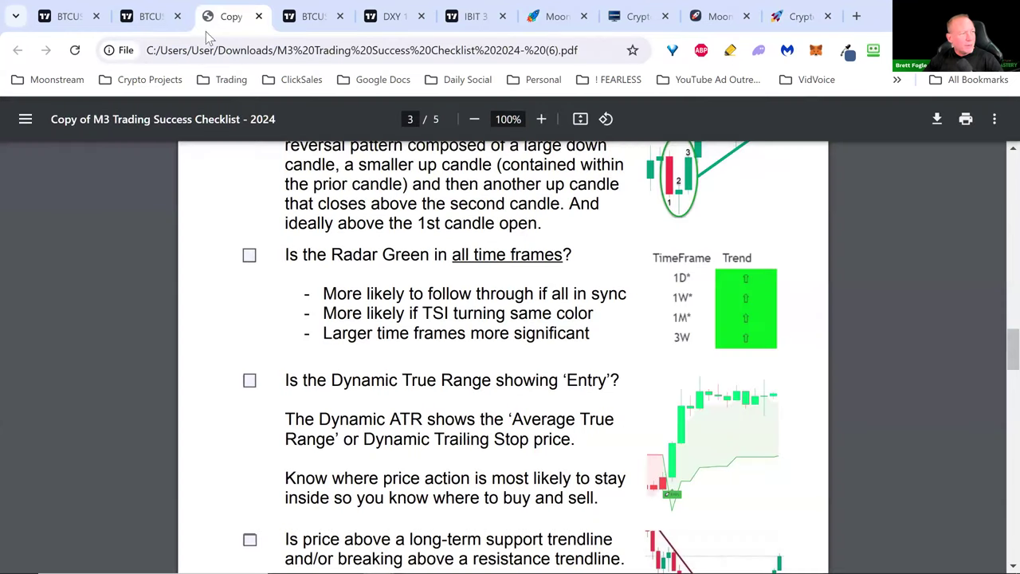
left_click(151, 17)
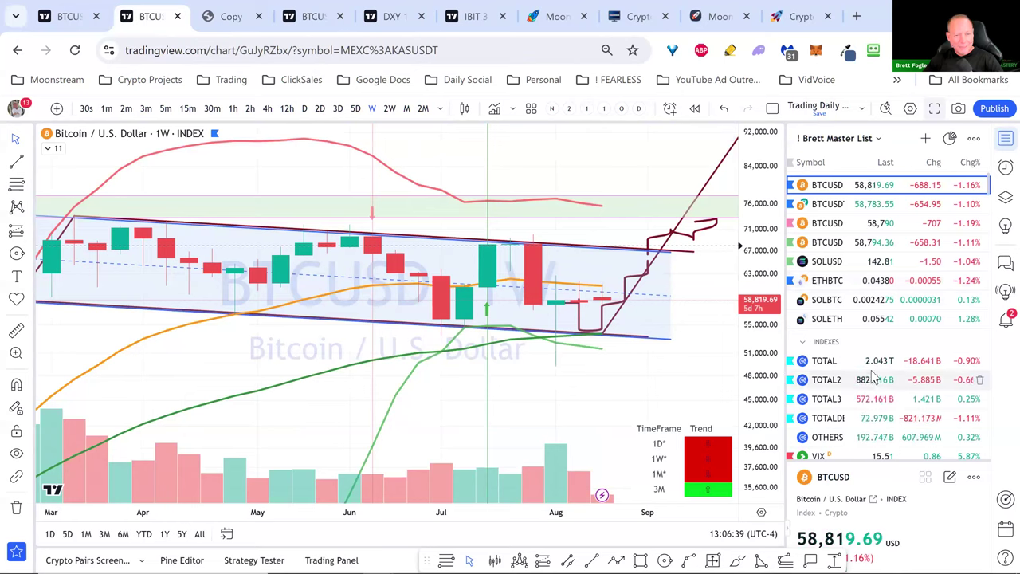
scroll(874, 379, "down", 4)
scroll(874, 375, "down", 3)
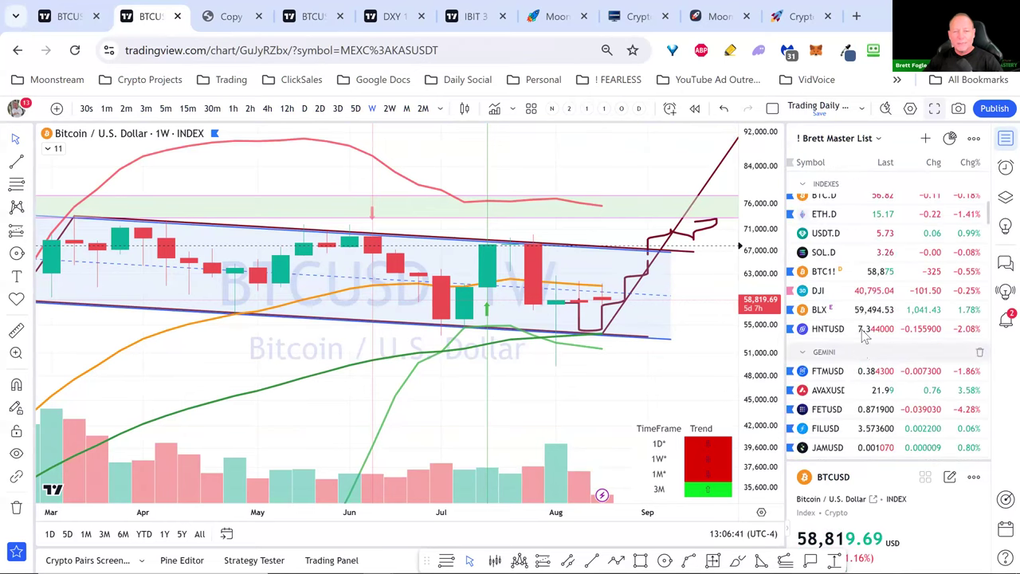
scroll(874, 291, "down", 5)
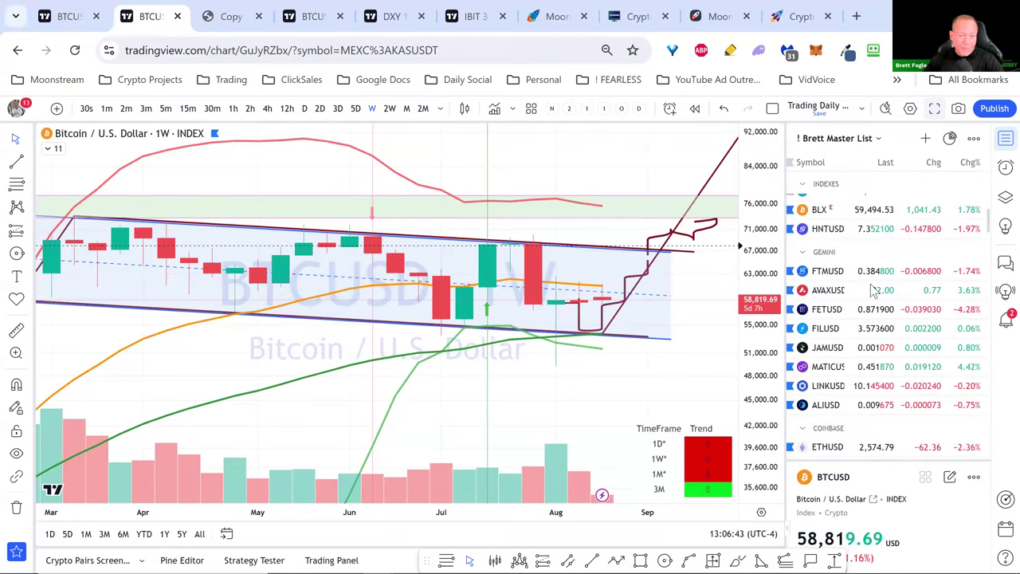
Step: Switch to Signal, move its window partly aside and find the HNT chart posted yesterday in the M3 Active Trader chat
key("alt+Tab")
key("alt+Tab")
key("alt+Tab")
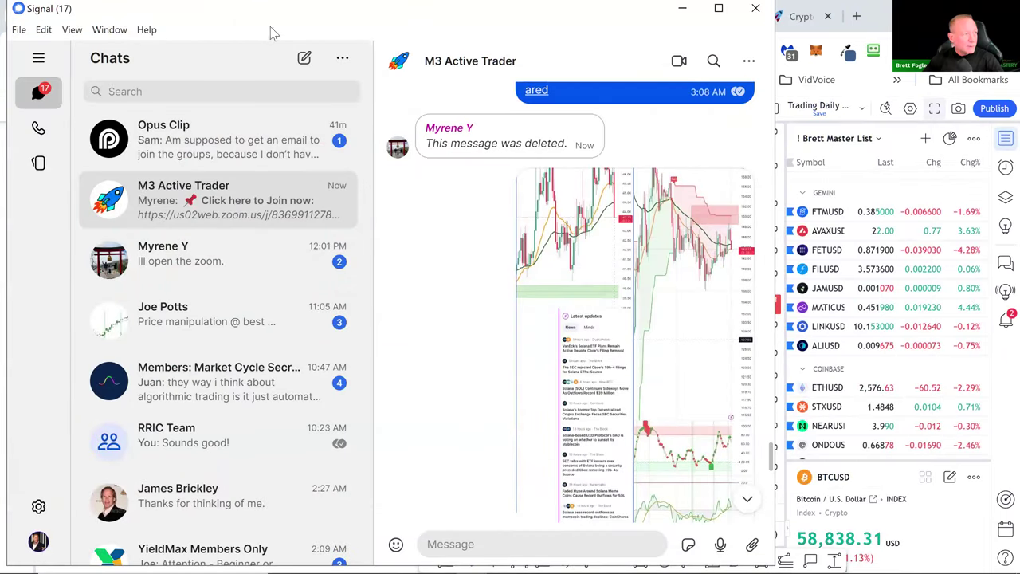
left_click_drag(267, 18, 4, 54)
scroll(251, 282, "up", 10)
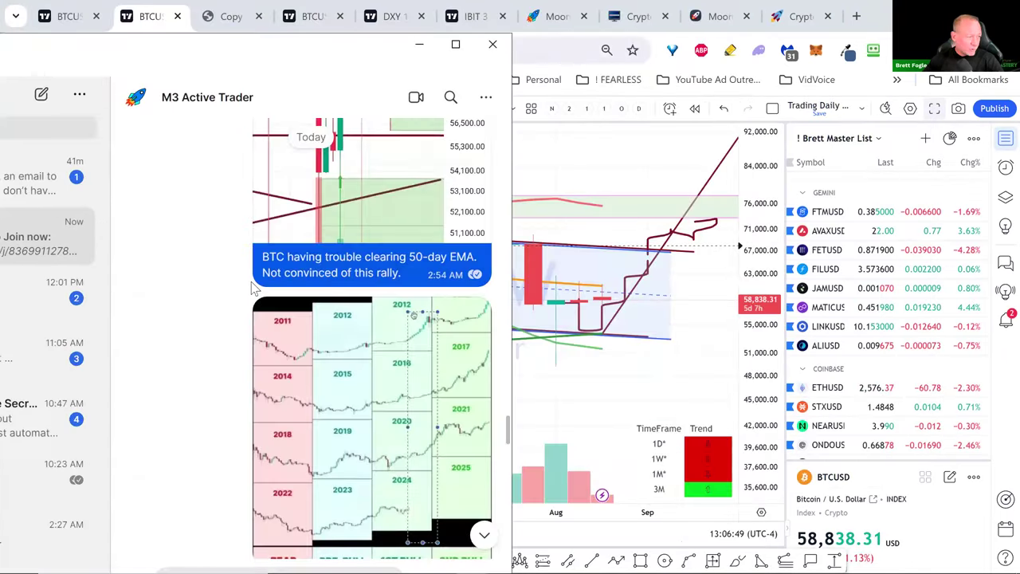
scroll(251, 281, "up", 15)
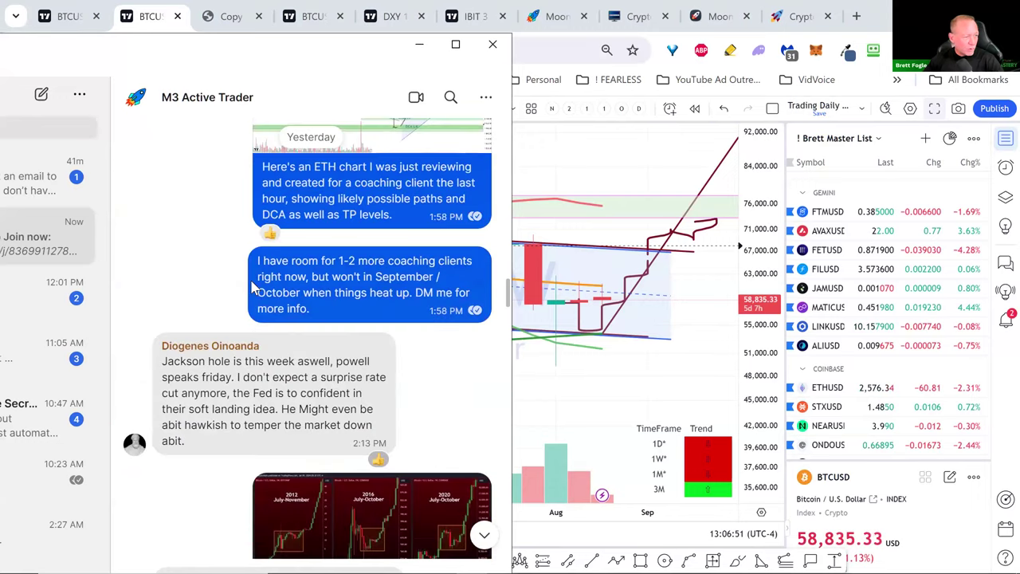
scroll(251, 287, "up", 15)
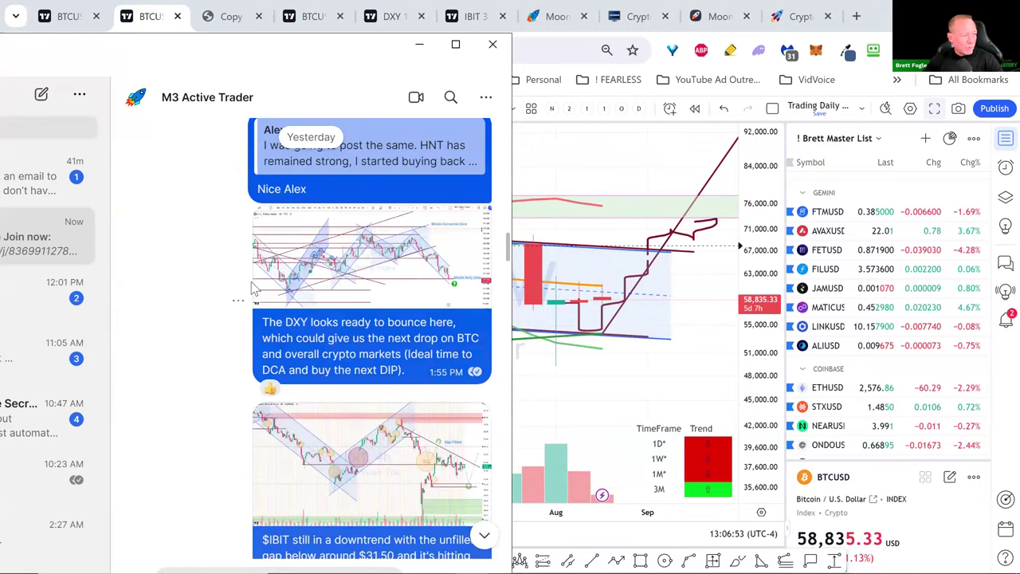
scroll(314, 430, "up", 2)
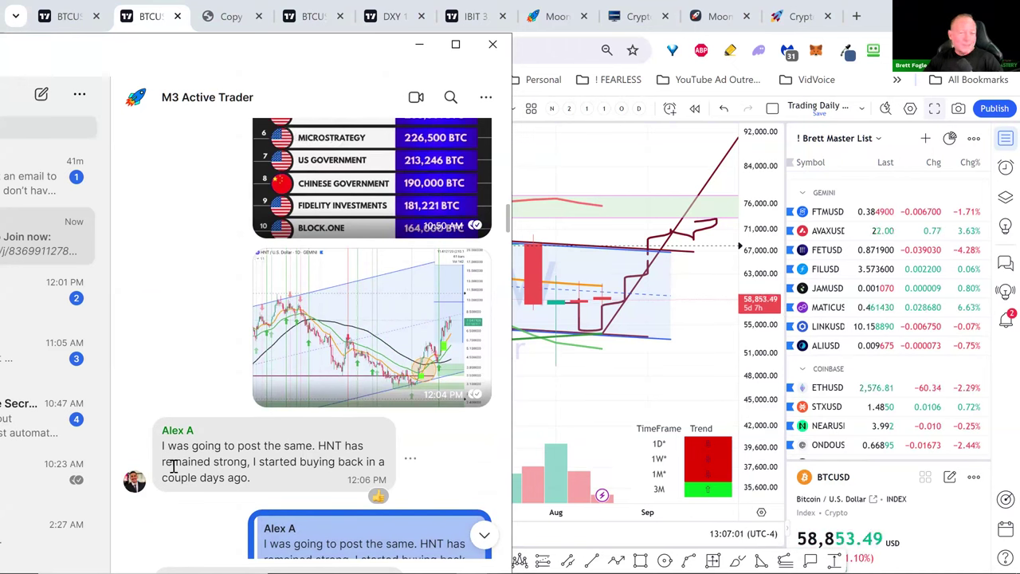
Step: Shift the Signal window further aside and browse the recent M3 Active Trader posts from yesterday and Sunday, Aug 18
left_click_drag(269, 49, 226, 52)
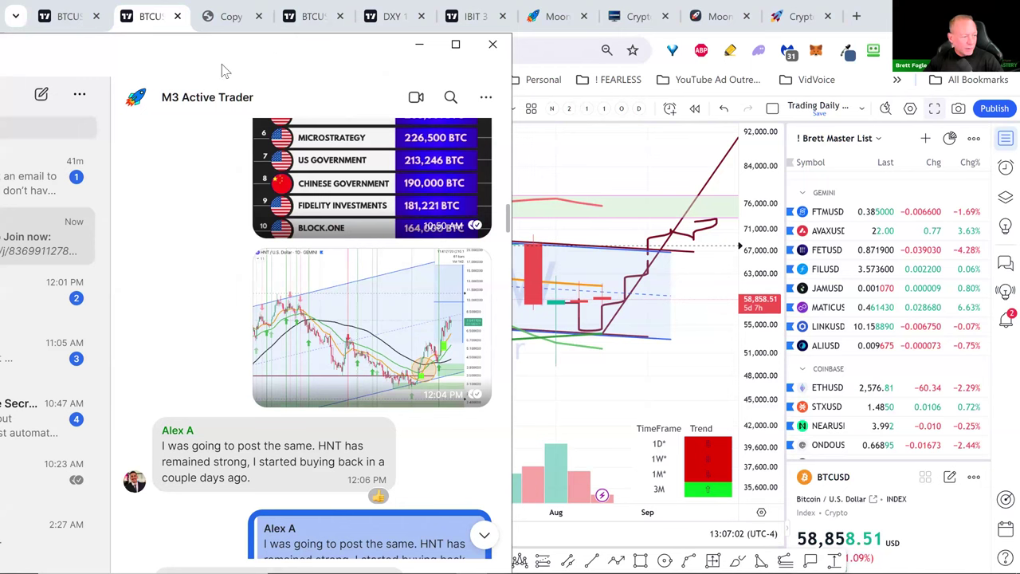
scroll(239, 475, "down", 5)
scroll(239, 475, "down", 10)
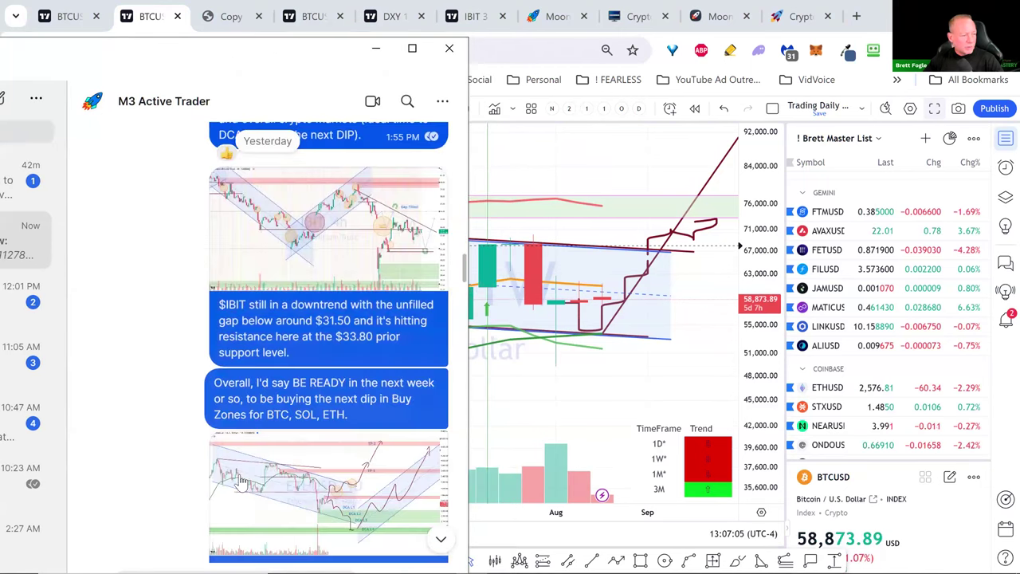
scroll(189, 436, "up", 15)
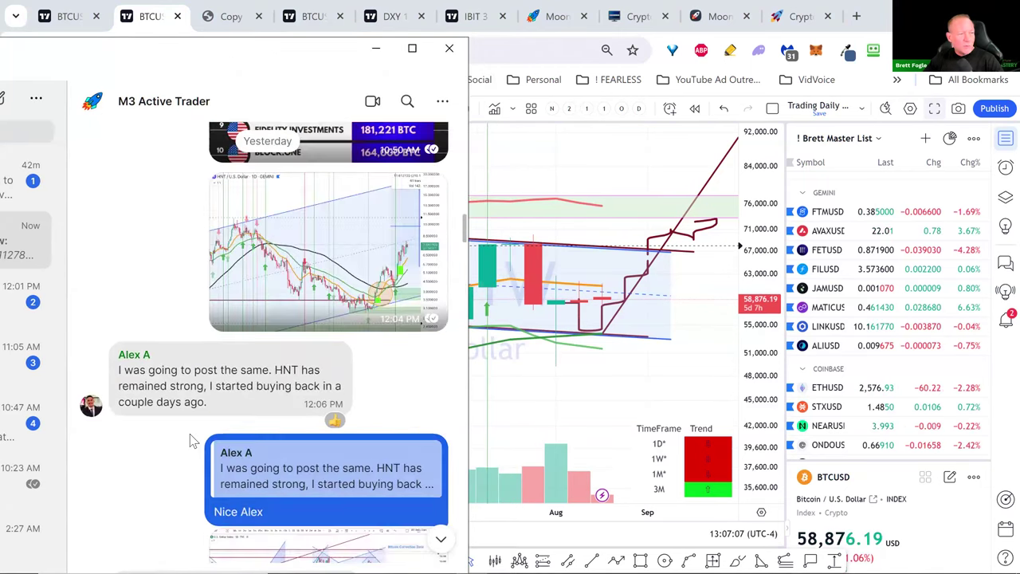
scroll(190, 435, "down", 15)
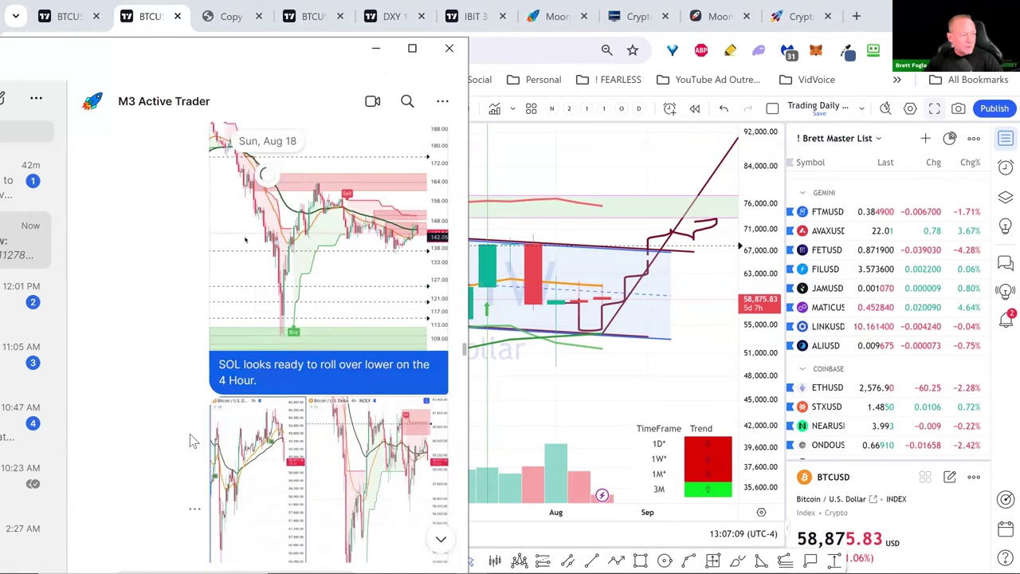
scroll(190, 435, "up", 2)
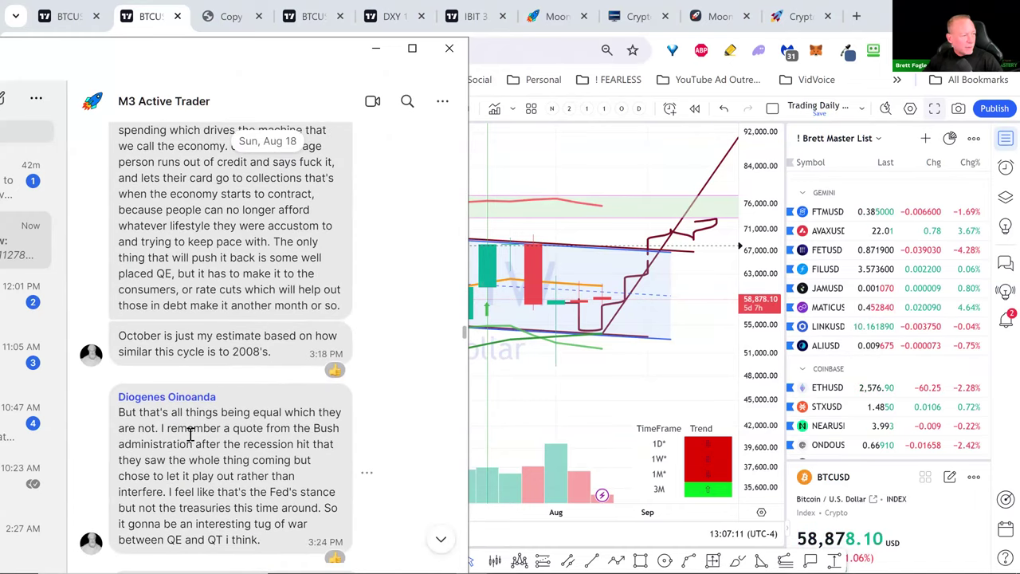
scroll(189, 435, "up", 1)
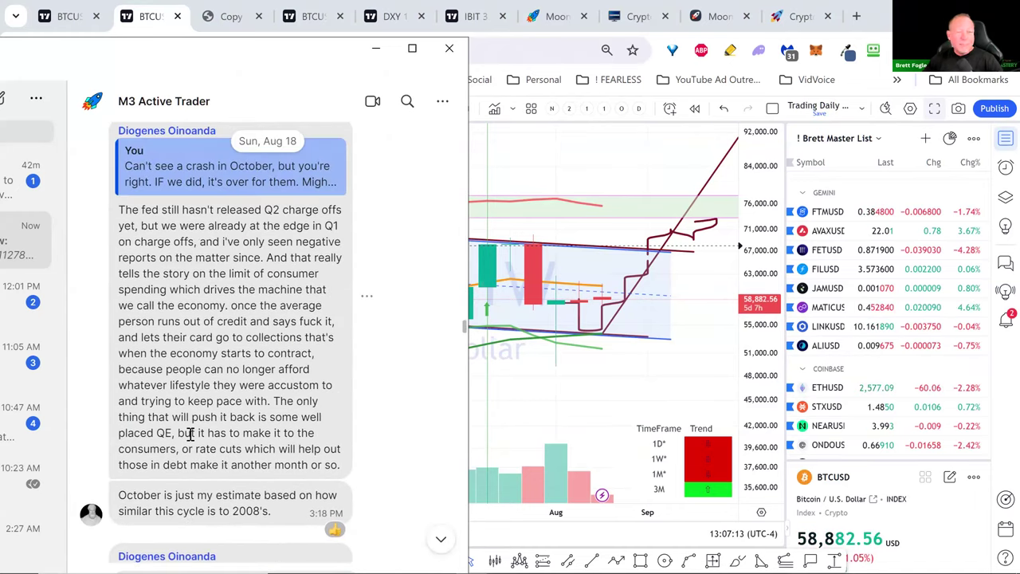
scroll(190, 435, "up", 3)
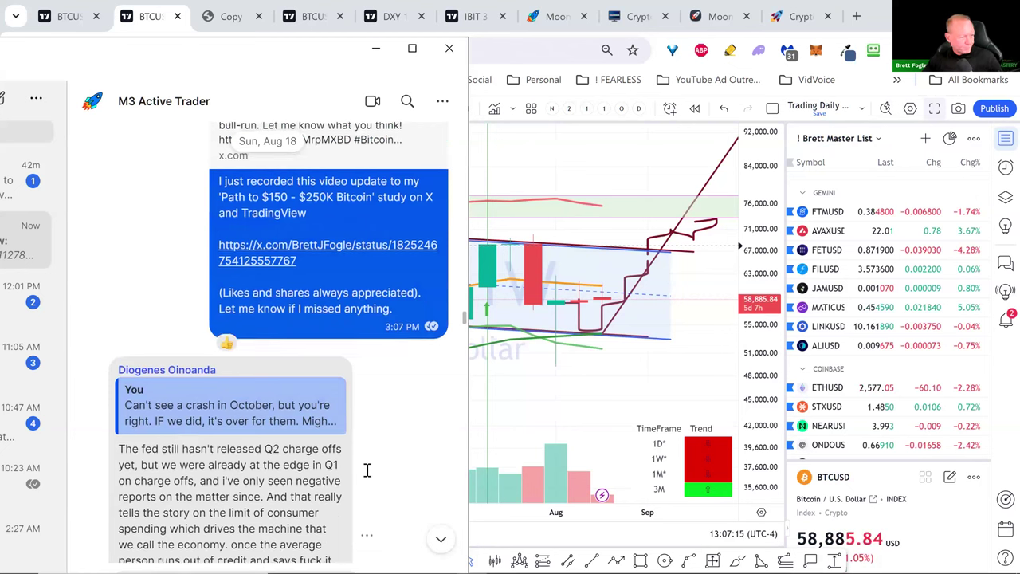
Step: Look back through older M3 Active Trader posts and shared charts to Wednesday, Aug 14, and minimize Signal
scroll(367, 470, "up", 10)
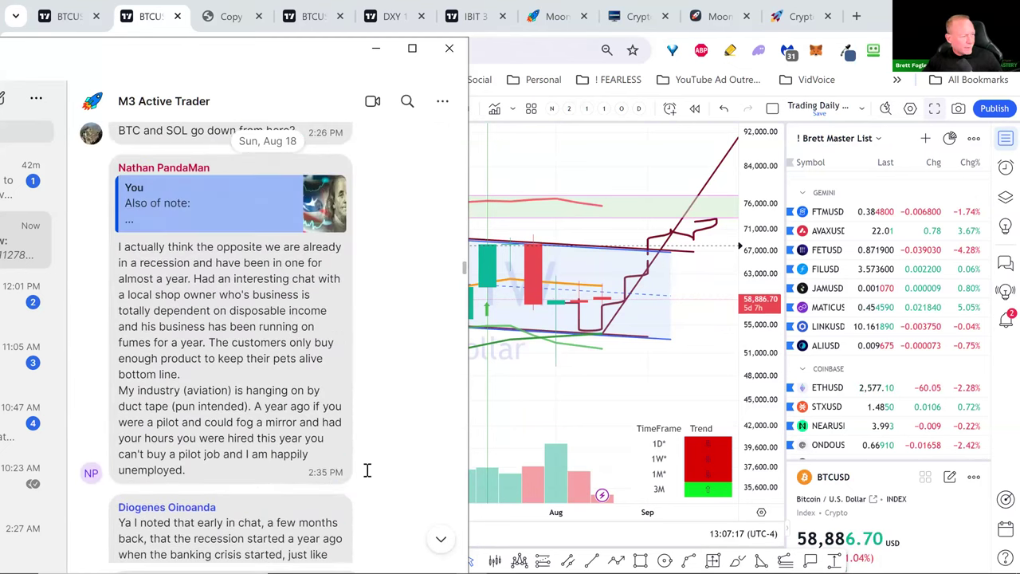
scroll(367, 470, "up", 15)
scroll(367, 470, "up", 15)
scroll(366, 476, "up", 15)
scroll(244, 313, "down", 5)
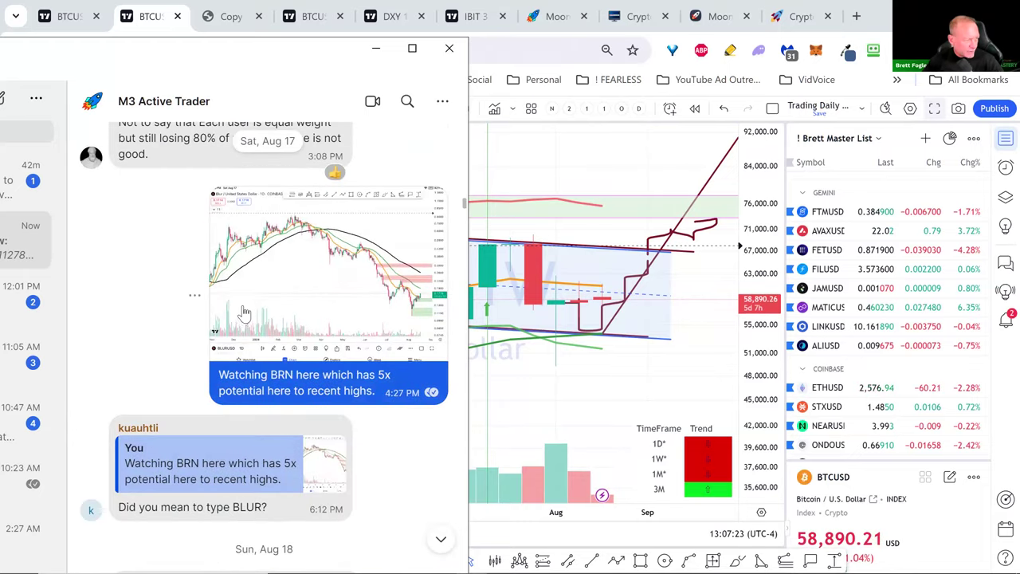
scroll(252, 309, "up", 15)
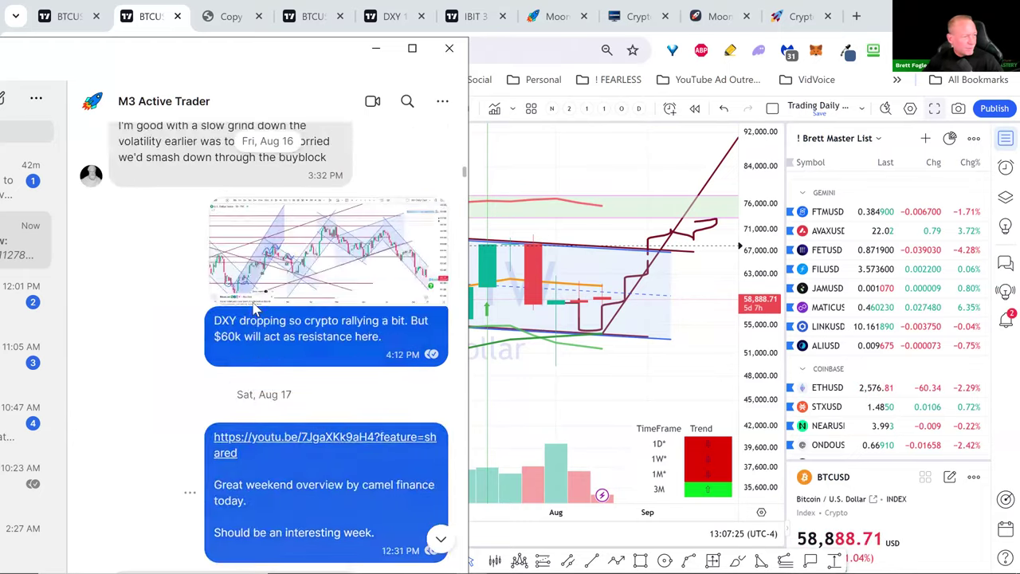
scroll(253, 309, "up", 4)
scroll(254, 308, "up", 20)
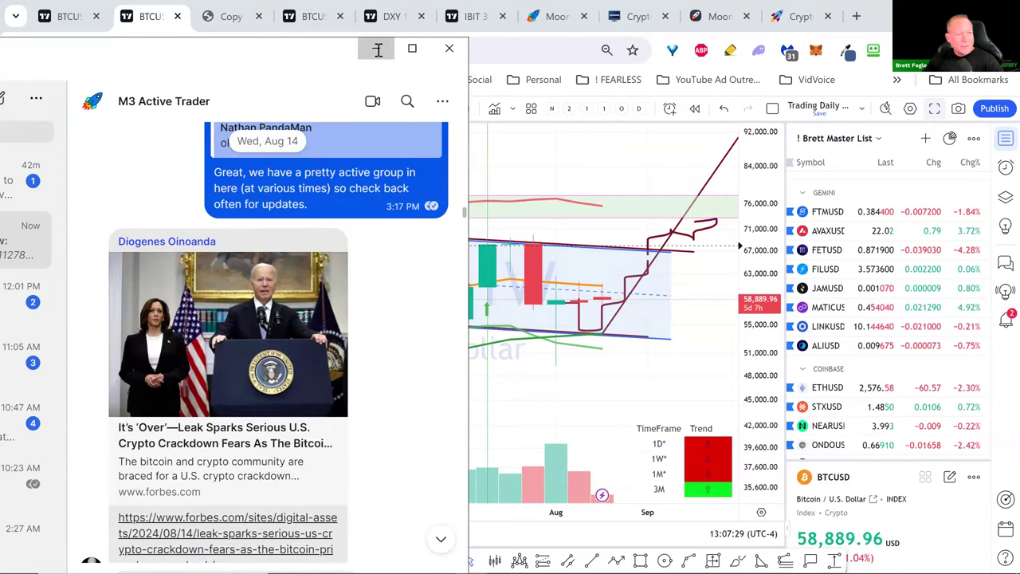
left_click(377, 49)
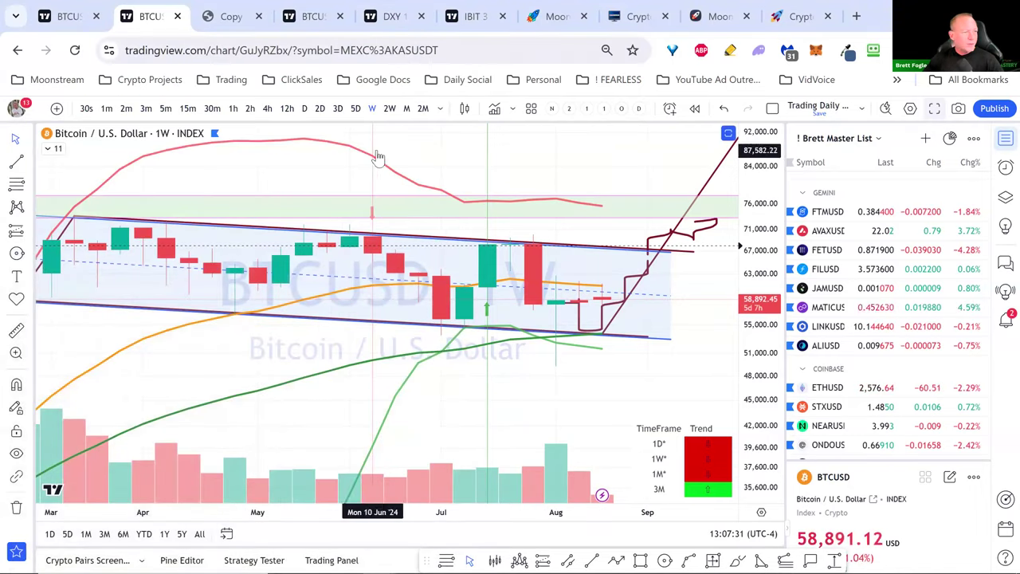
Step: Load Coinbase's HNTUSD (Helium / United States Dollar) pair and show the chart full screen with the watchlist hidden
left_click(72, 133)
type("HNT")
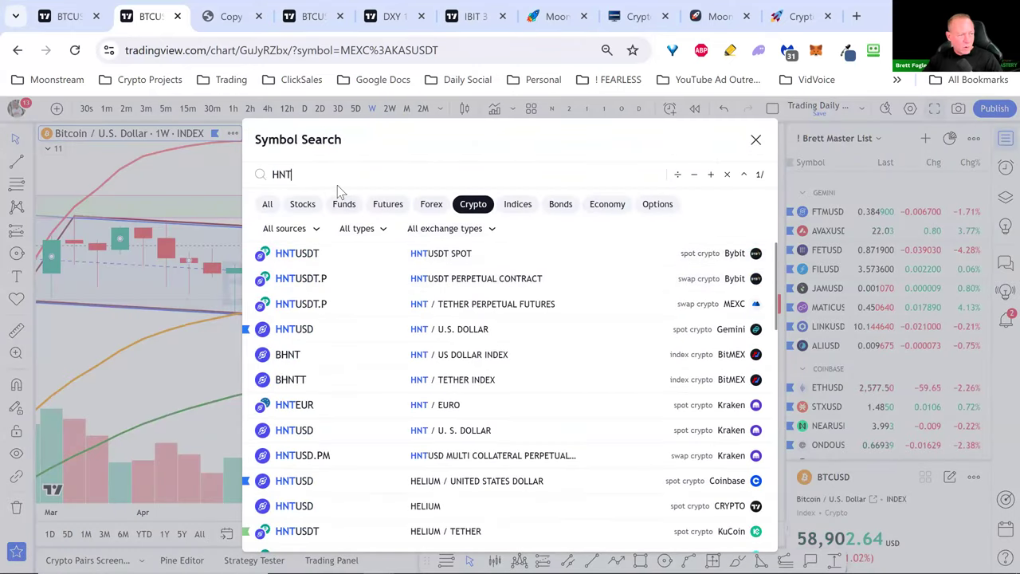
left_click(374, 480)
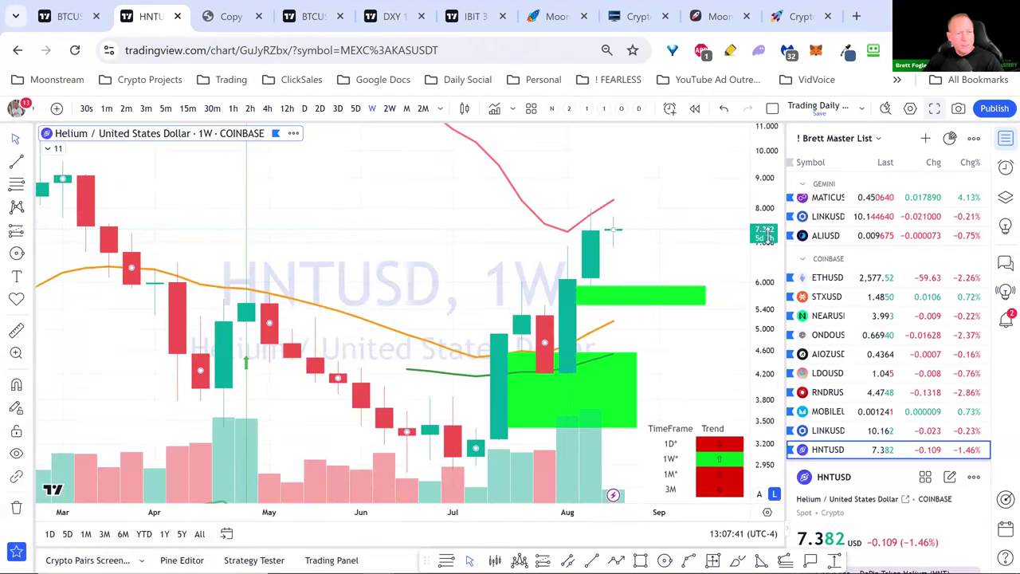
left_click(1002, 140)
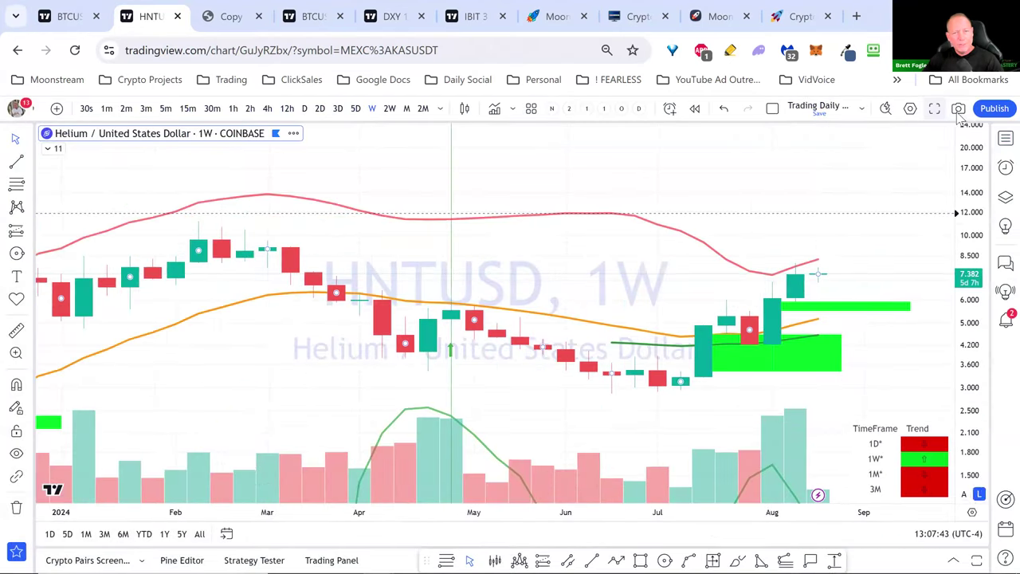
key("shift+f")
Step: Examine Helium's weekly price history from mid-2023 through August 2024, including the December 2023 rally
scroll(869, 249, "down", 3)
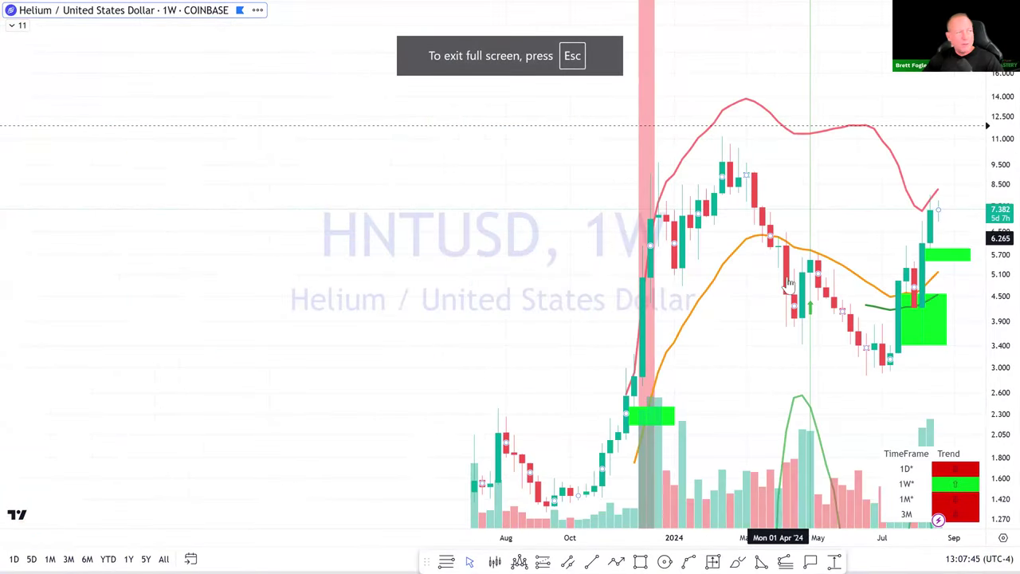
scroll(771, 282, "up", 3)
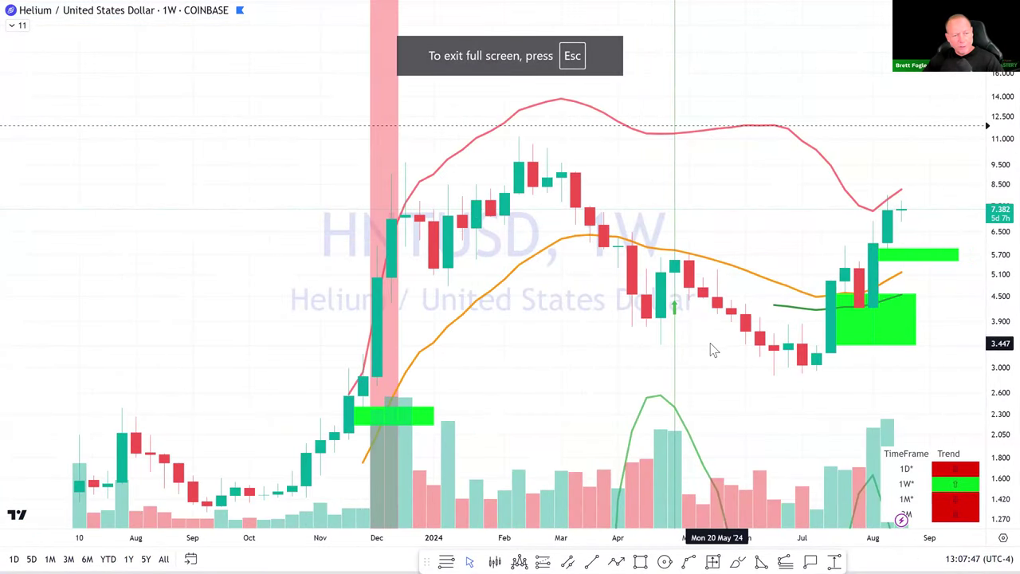
left_click_drag(733, 375, 699, 417)
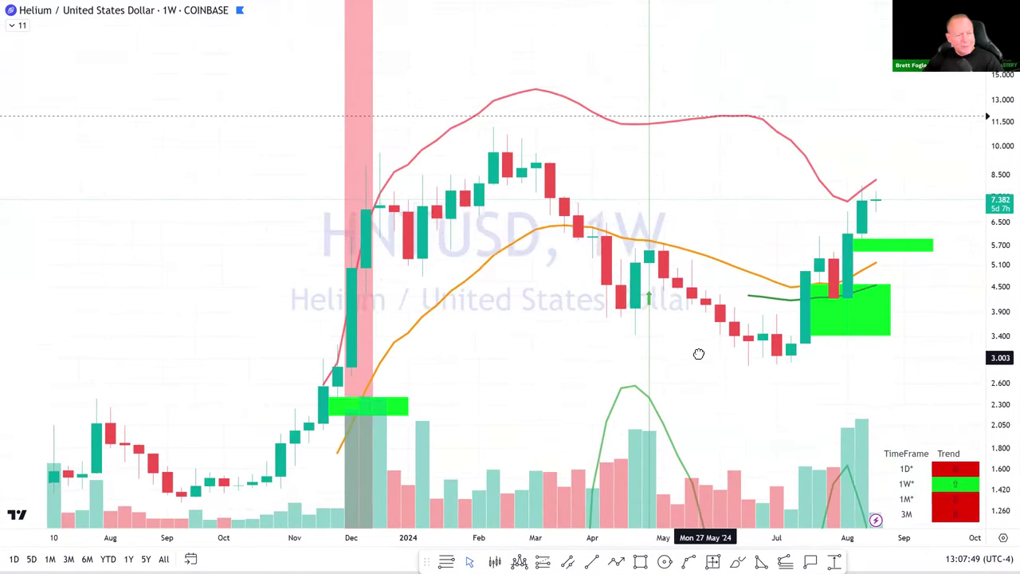
left_click_drag(988, 249, 993, 296)
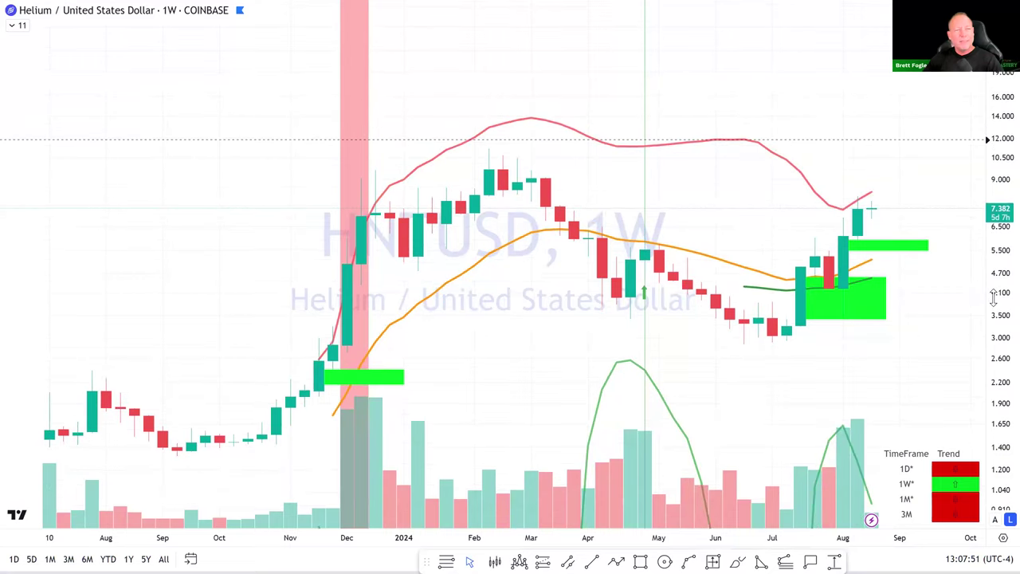
scroll(876, 319, "up", 3)
scroll(547, 327, "down", 3)
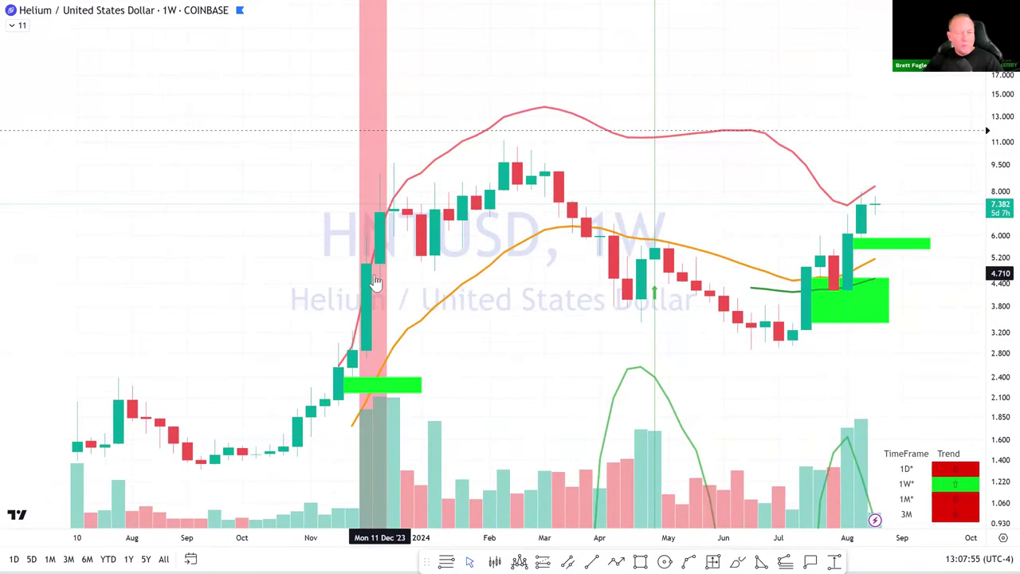
scroll(582, 386, "up", 1)
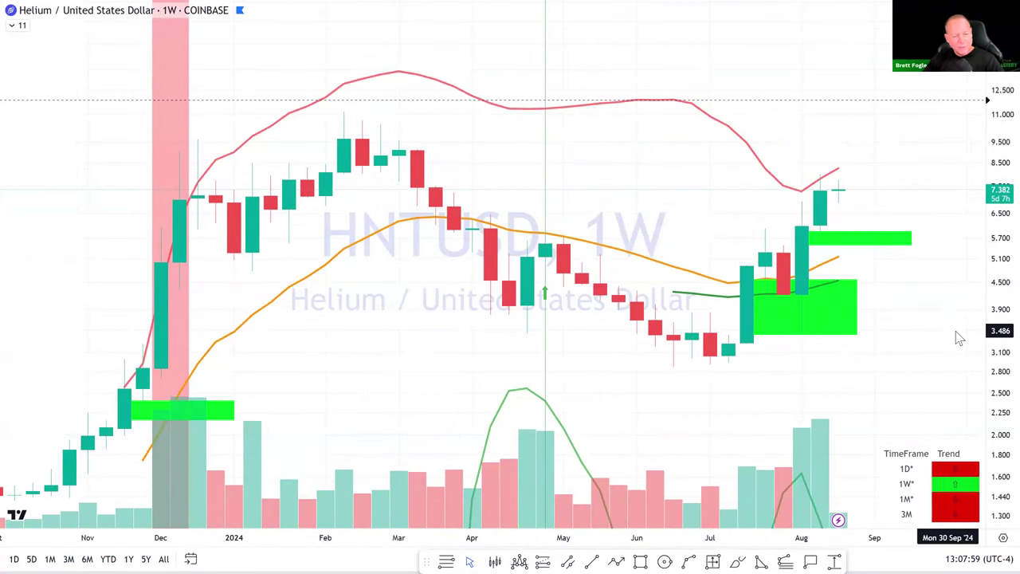
Step: Examine the green zones beneath the July and August weekly candles against the earlier price action
scroll(958, 336, "up", 1)
scroll(958, 337, "up", 1)
left_click_drag(982, 311, 997, 228)
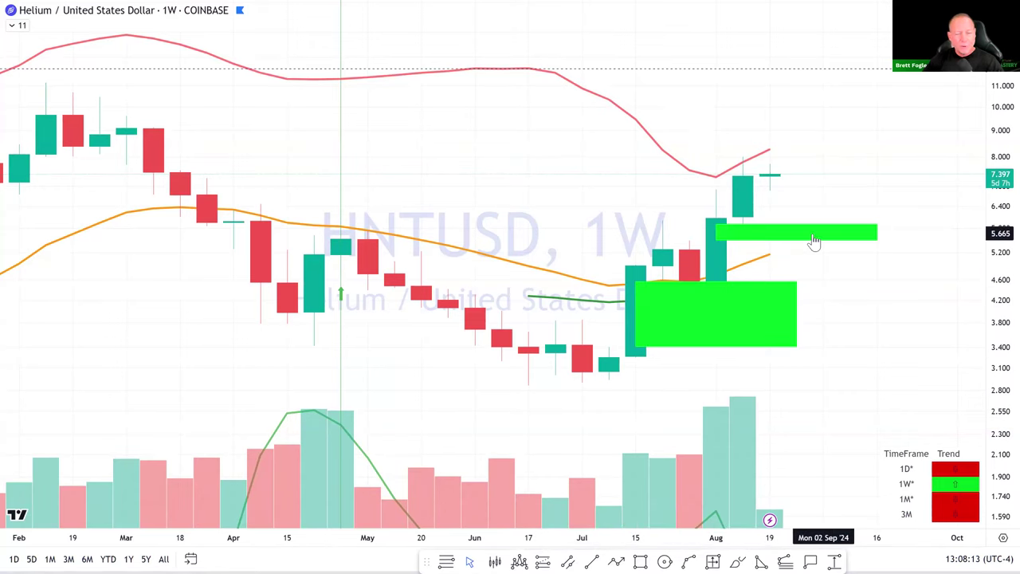
scroll(800, 245, "down", 4)
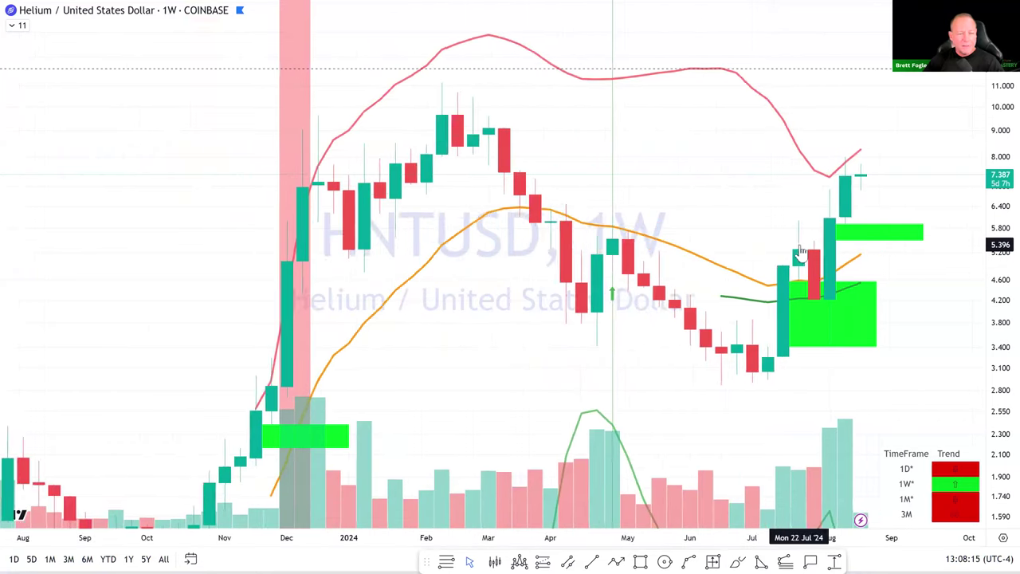
scroll(800, 251, "up", 2)
left_click_drag(994, 170, 987, 267)
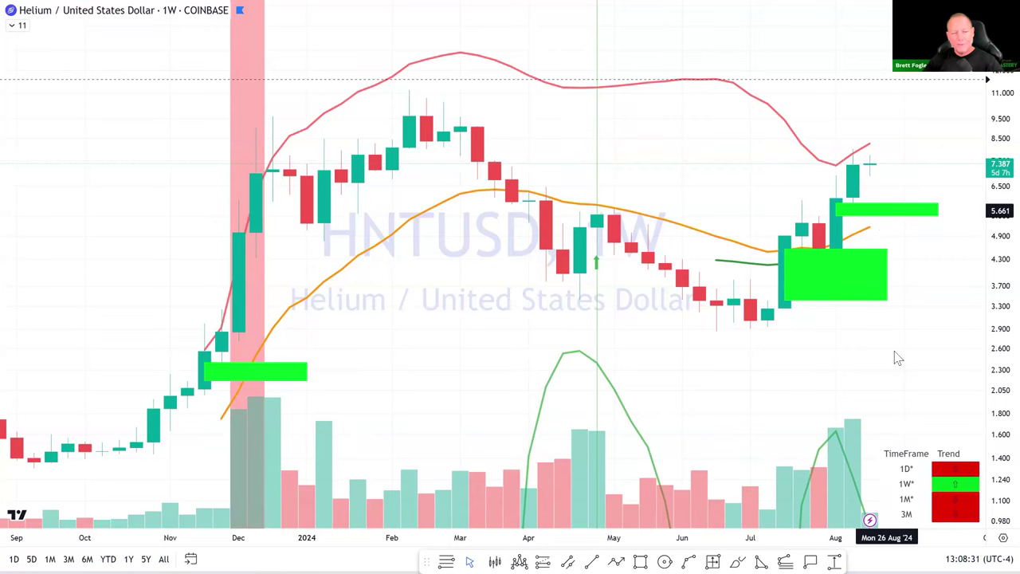
scroll(905, 404, "down", 2)
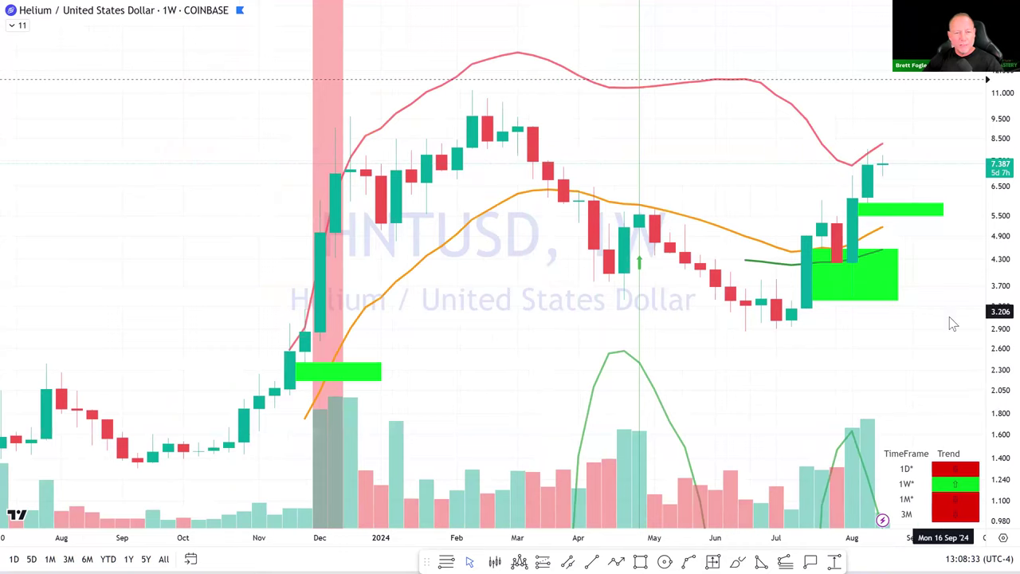
scroll(987, 319, "down", 2)
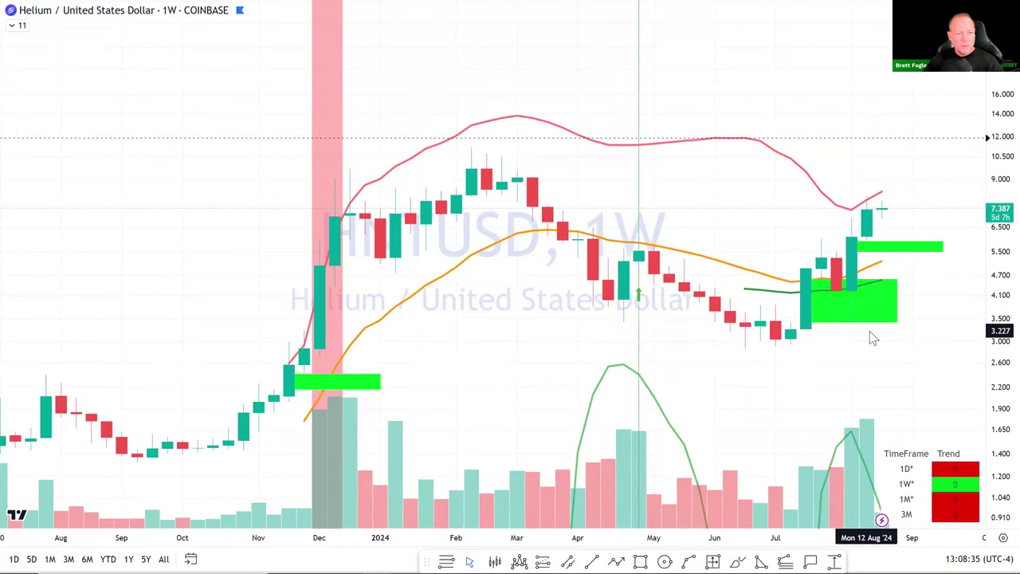
Step: Switch HNTUSD to the daily timeframe and stretch its price scale to examine the recent candles and trend table
key("Escape")
left_click(306, 109)
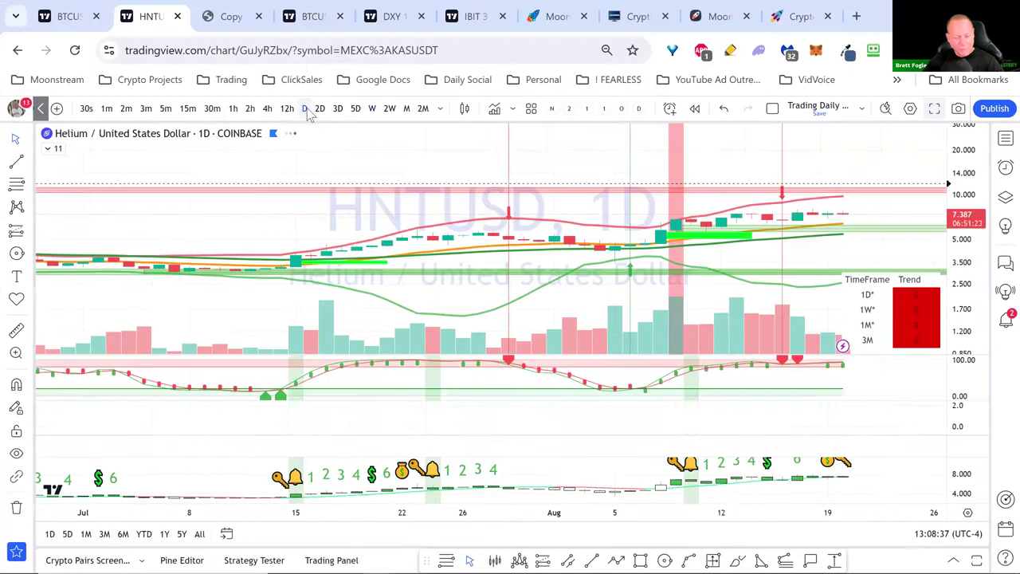
scroll(885, 426, "down", 2)
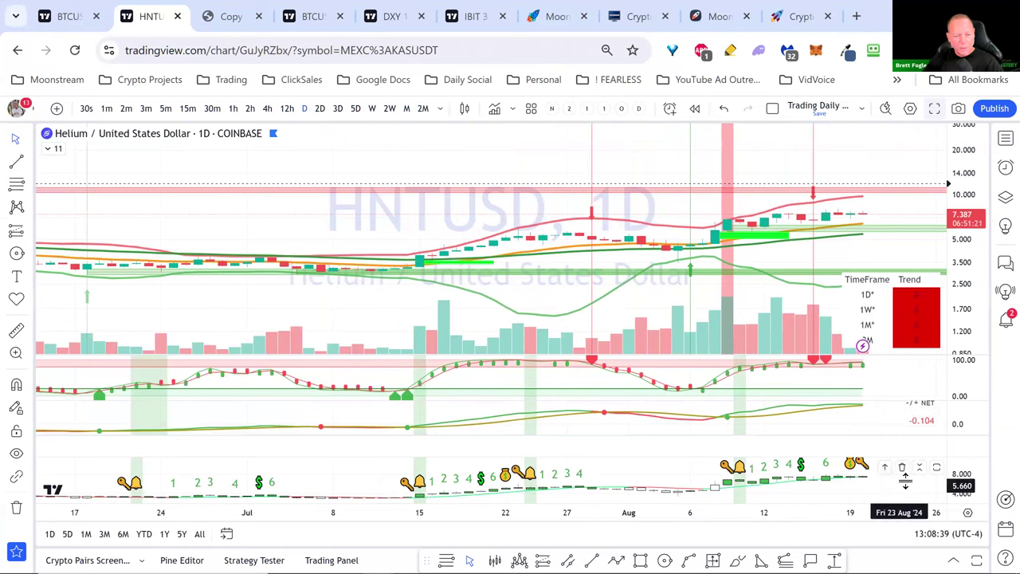
left_click_drag(873, 484, 866, 496)
left_click_drag(970, 191, 960, 230)
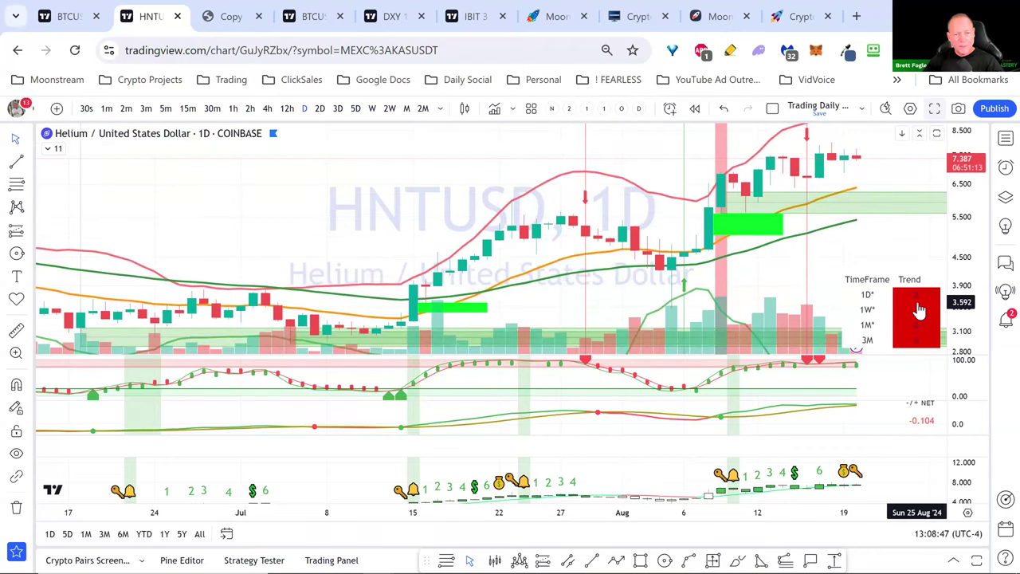
scroll(918, 310, "down", 1)
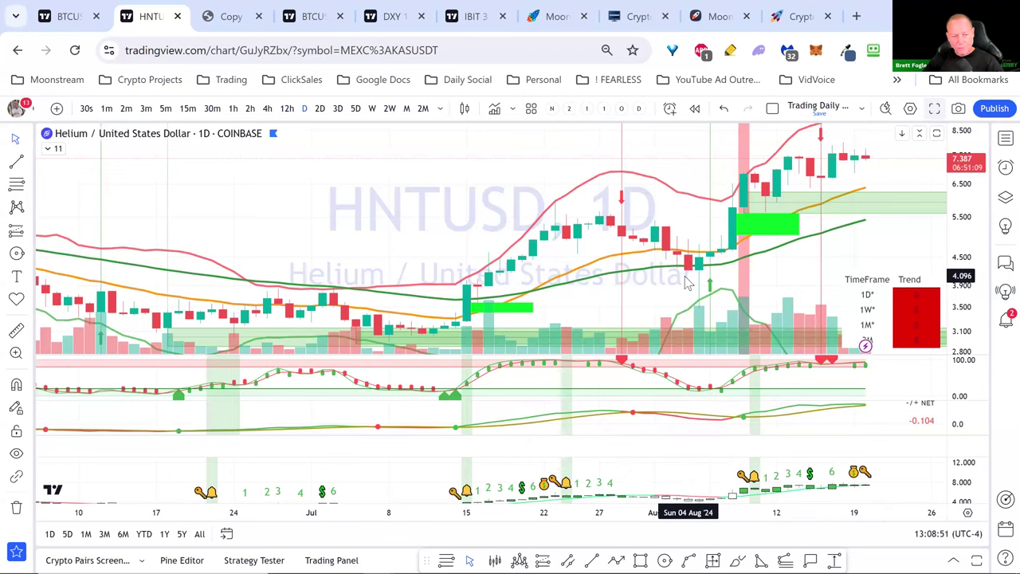
left_click(934, 108)
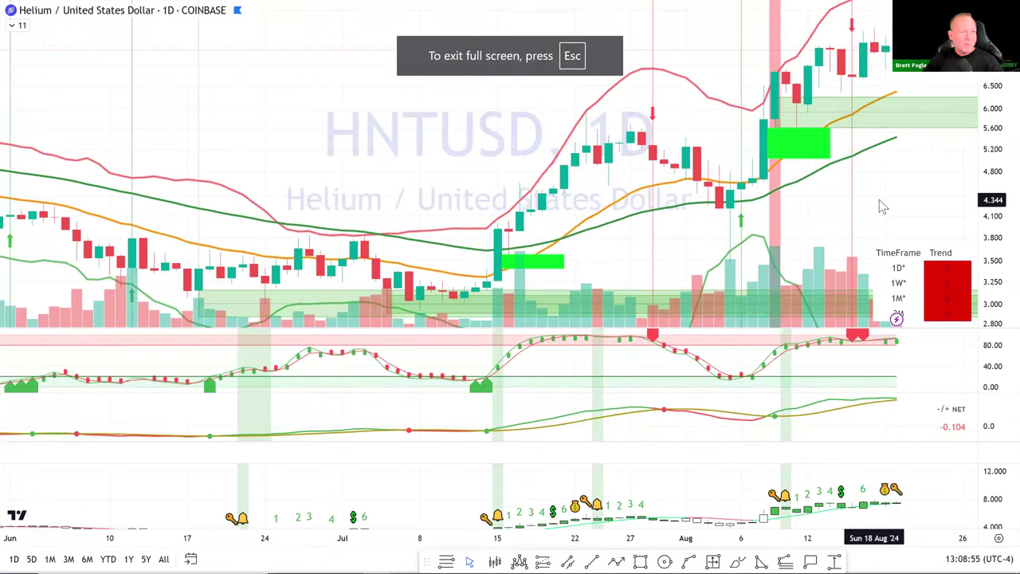
key("Escape")
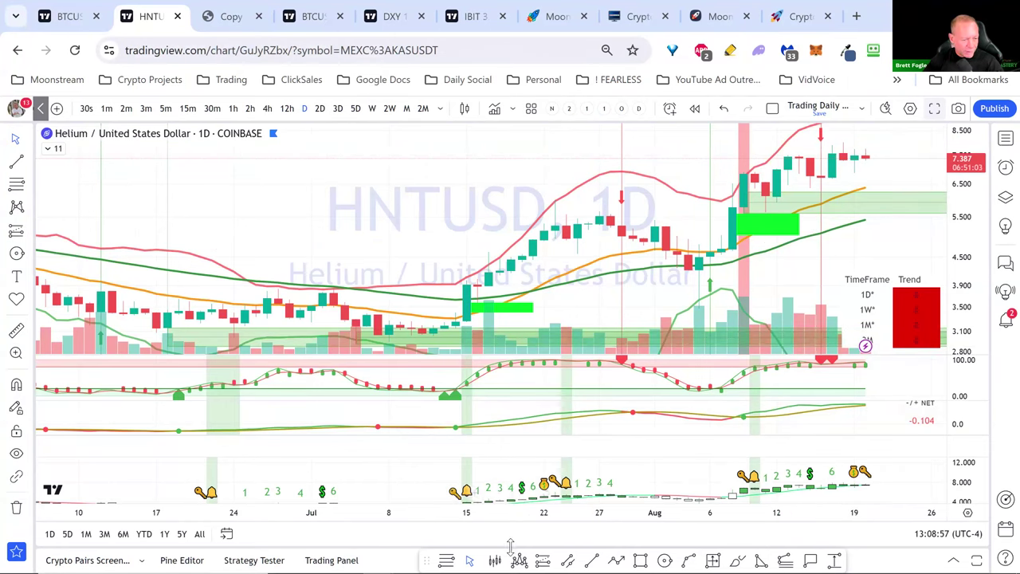
Step: Undo the bars pattern placed over the 30 July to 20 August candles and start Bar Replay at the start of August 2024
left_click(872, 153)
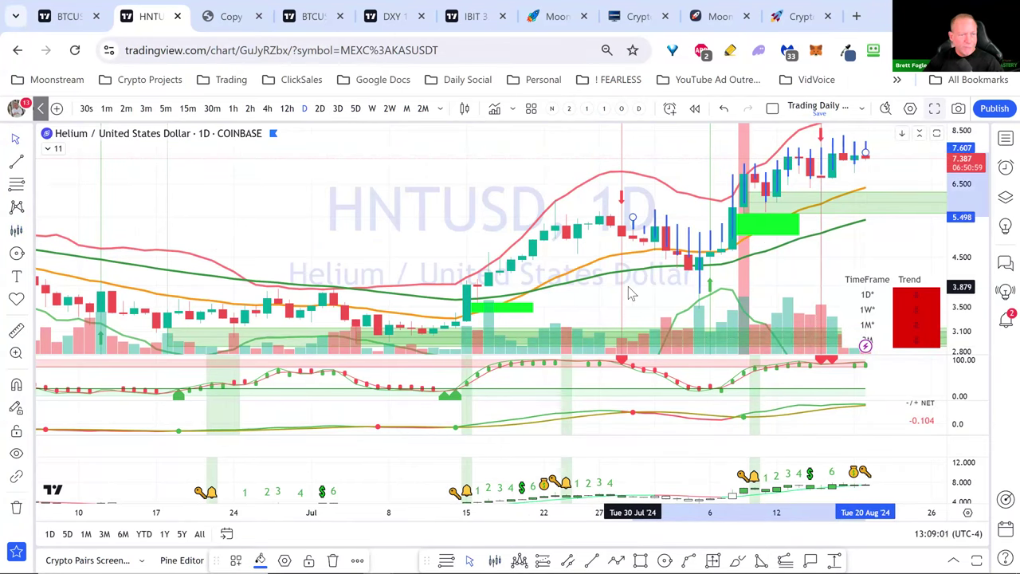
key("ctrl+z")
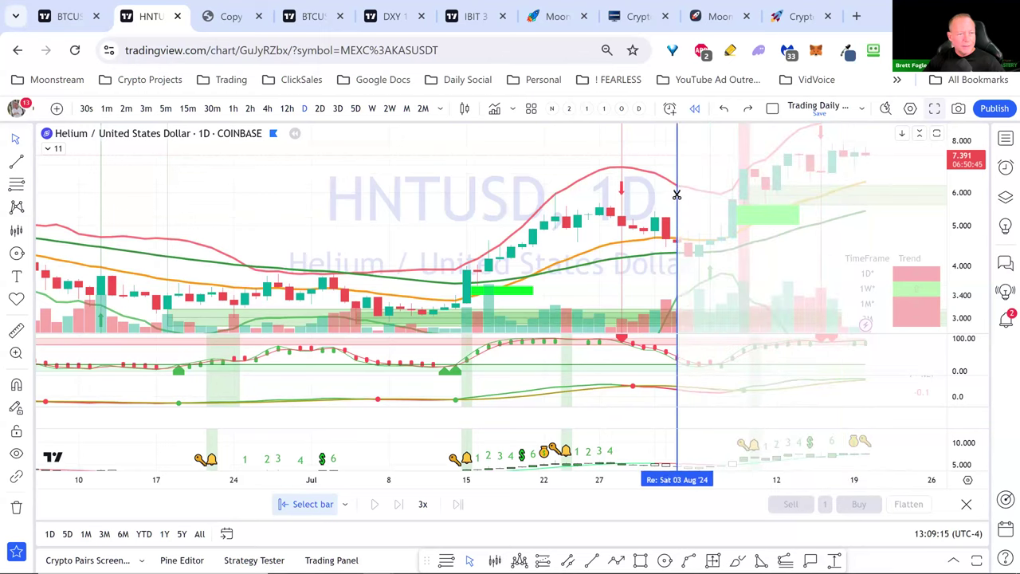
left_click(664, 194)
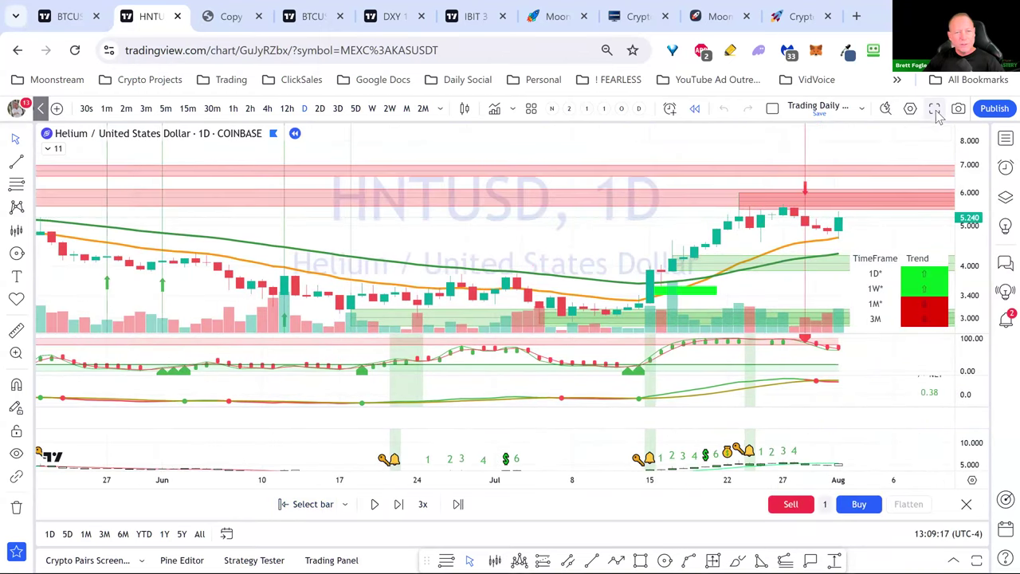
Step: Show the chart in fullscreen, replay HNTUSD day by day to 7 August 2024, and inspect the oscillator pane enlarged
left_click(935, 110)
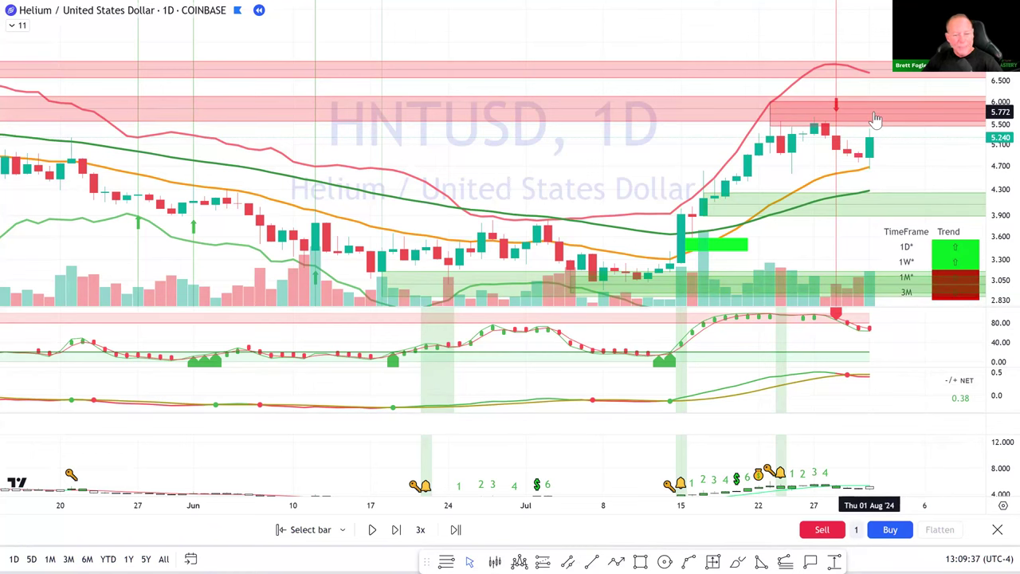
left_click(396, 530)
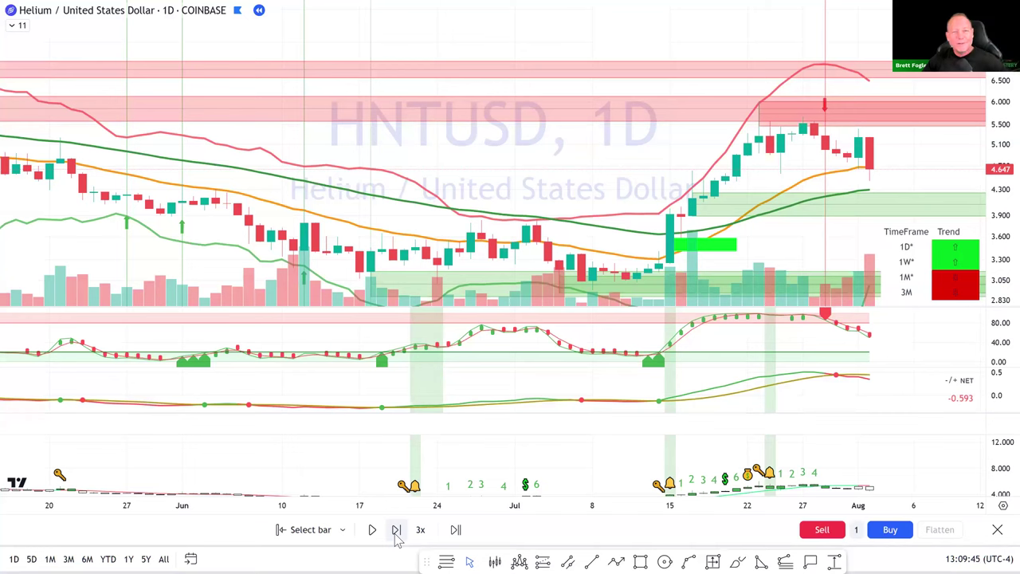
left_click(396, 530)
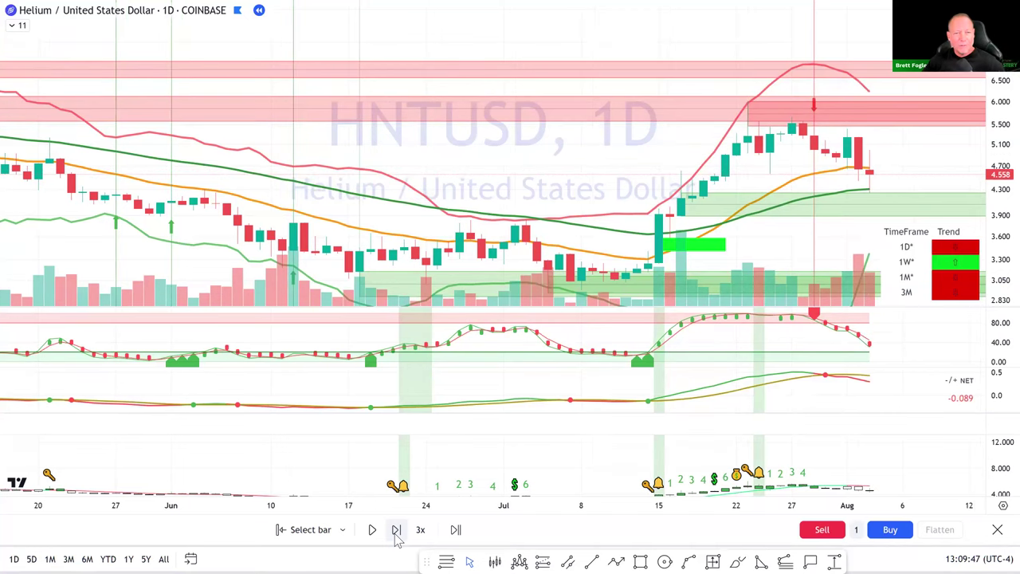
left_click(396, 530)
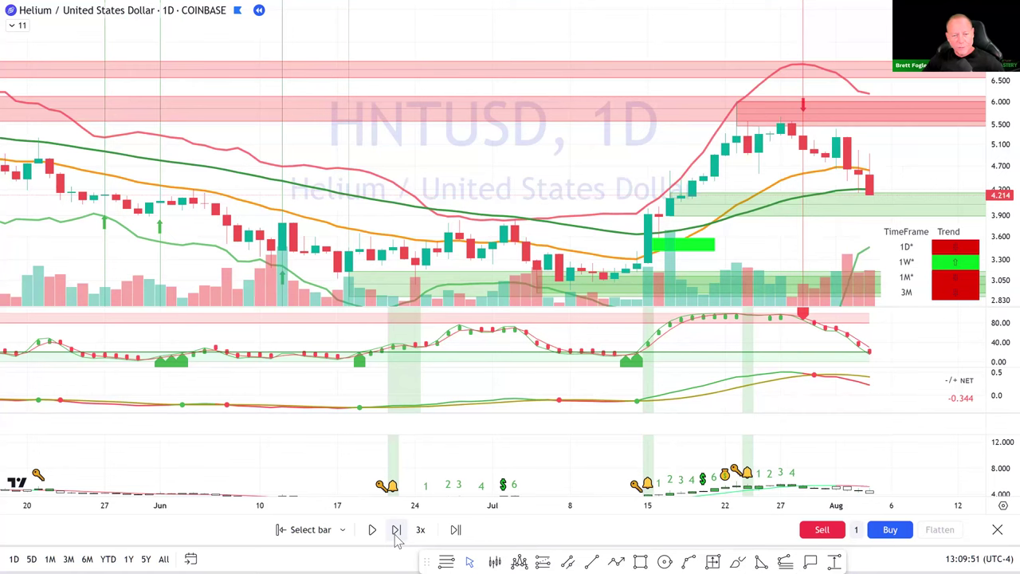
left_click(396, 529)
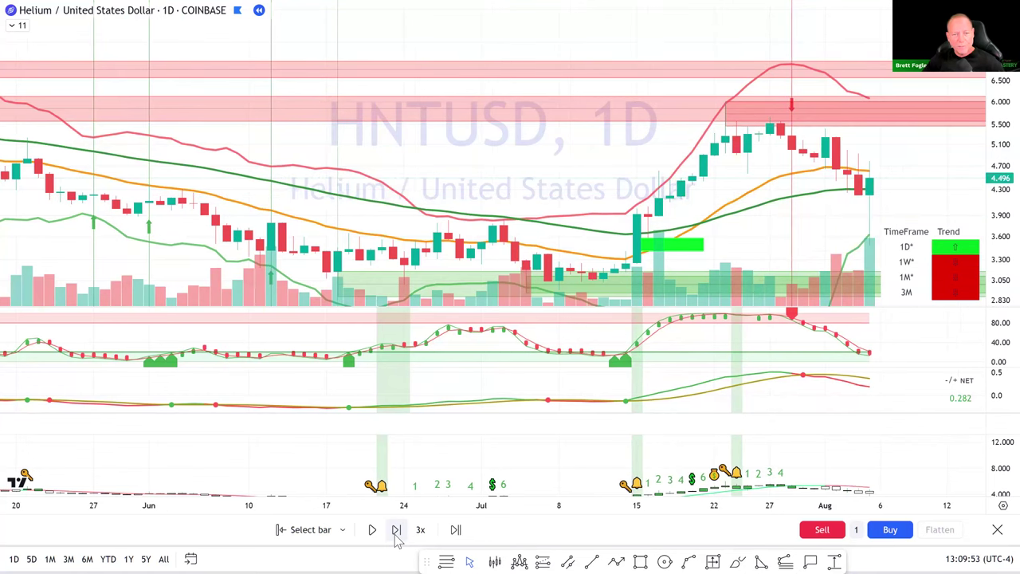
left_click(395, 530)
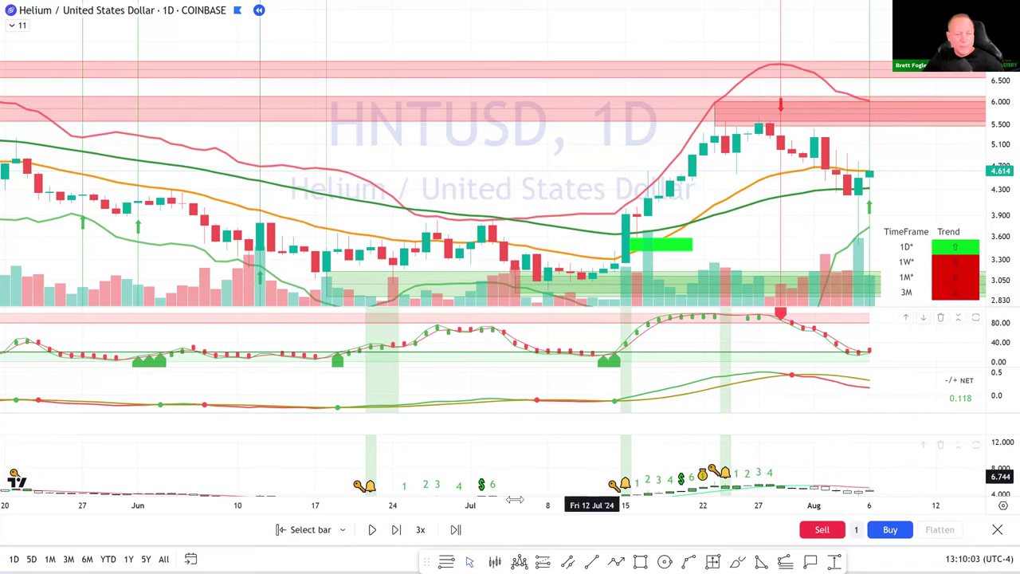
left_click(397, 532)
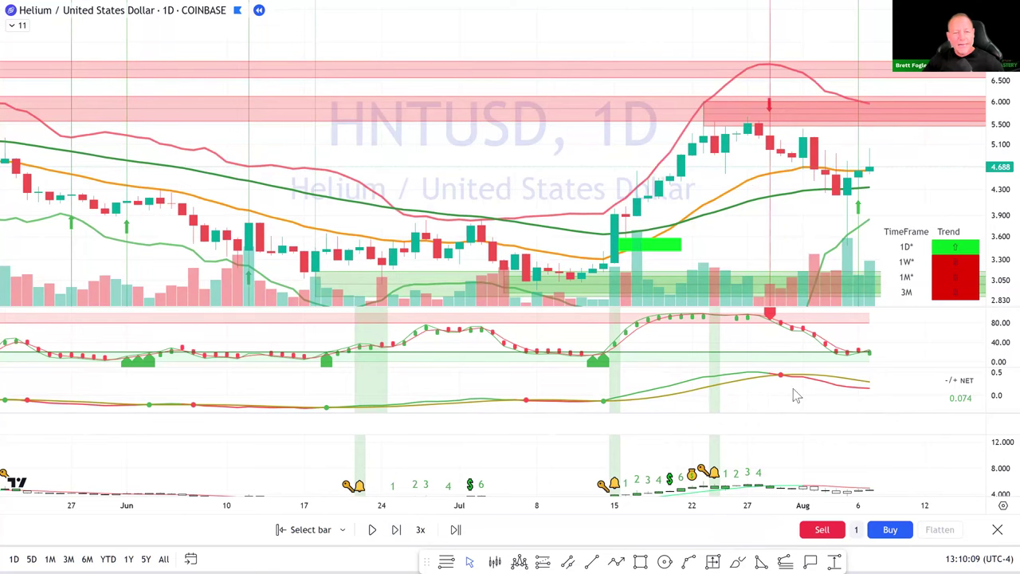
double_click(874, 353)
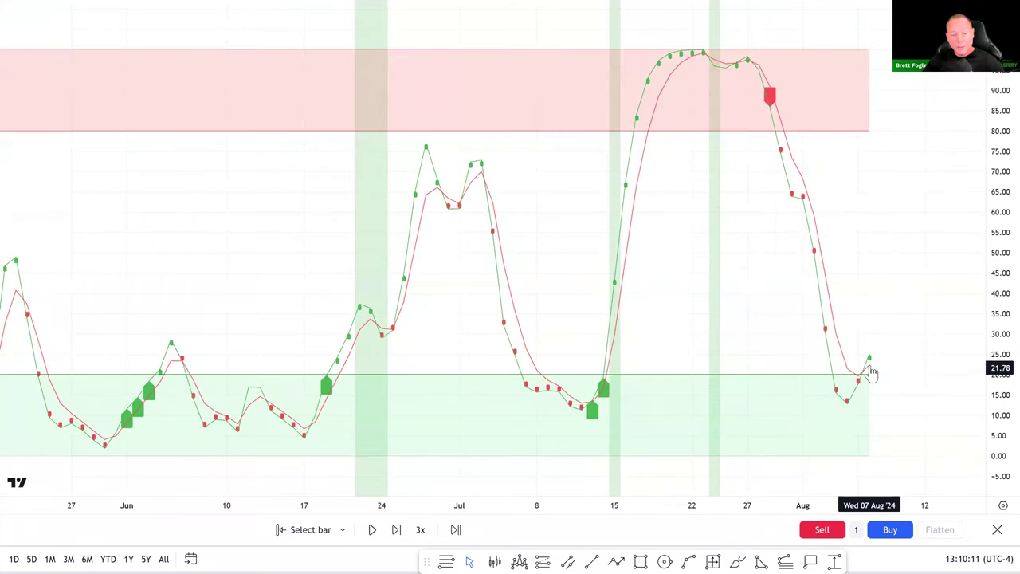
double_click(870, 309)
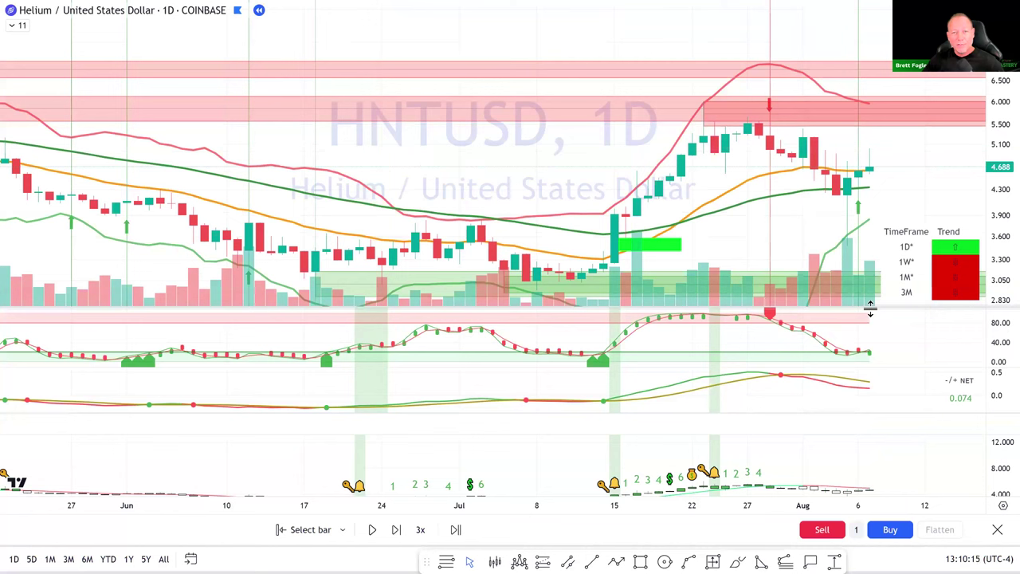
Step: Buy 1 unit of HNTUSD in the replay on the 7 August candle and sell it one daily bar later
left_click(889, 530)
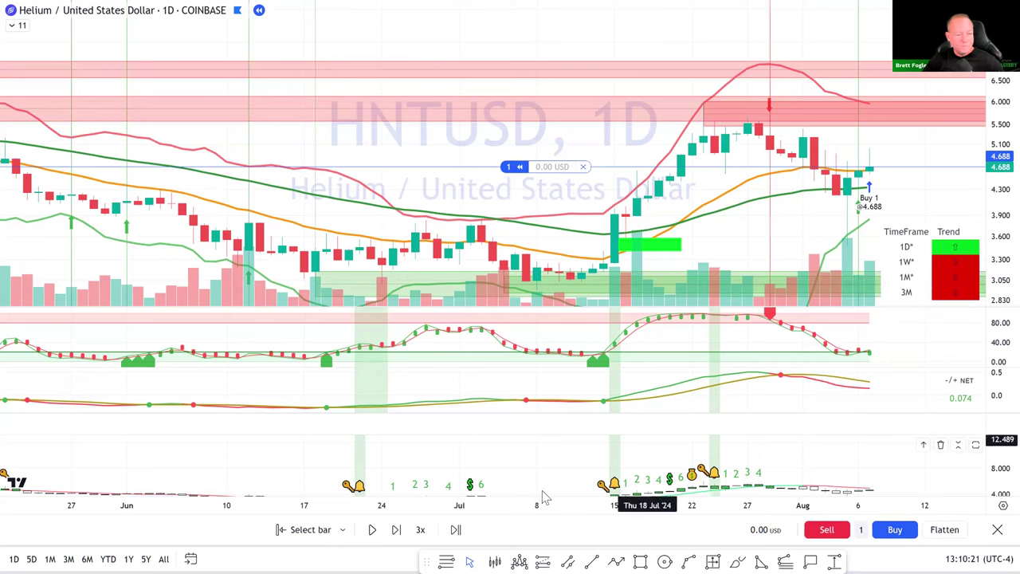
left_click(397, 536)
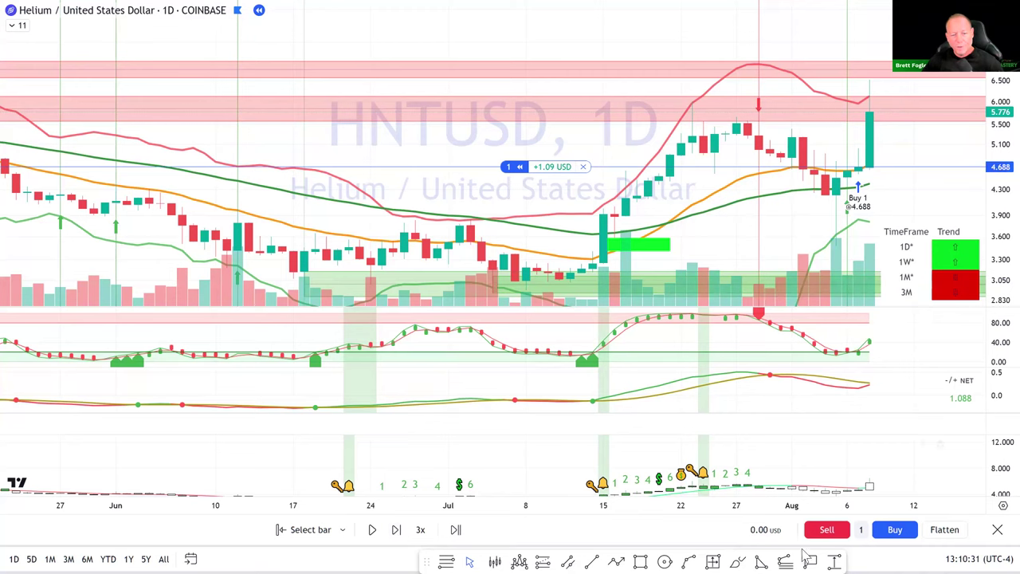
left_click(826, 530)
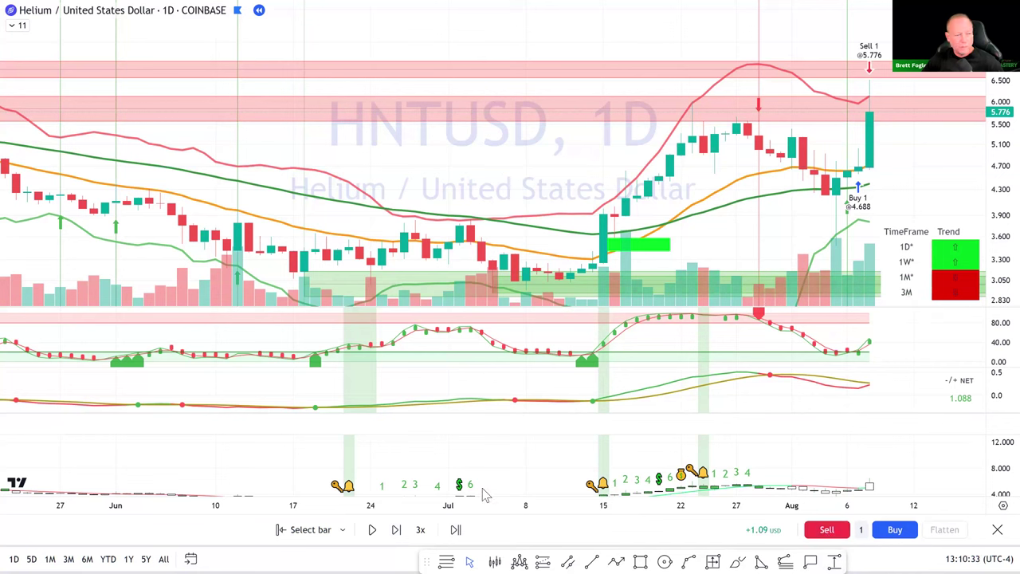
Step: Advance the replay day by day from 9 August through 20 August 2024 and dismiss the trading results summary
left_click(396, 530)
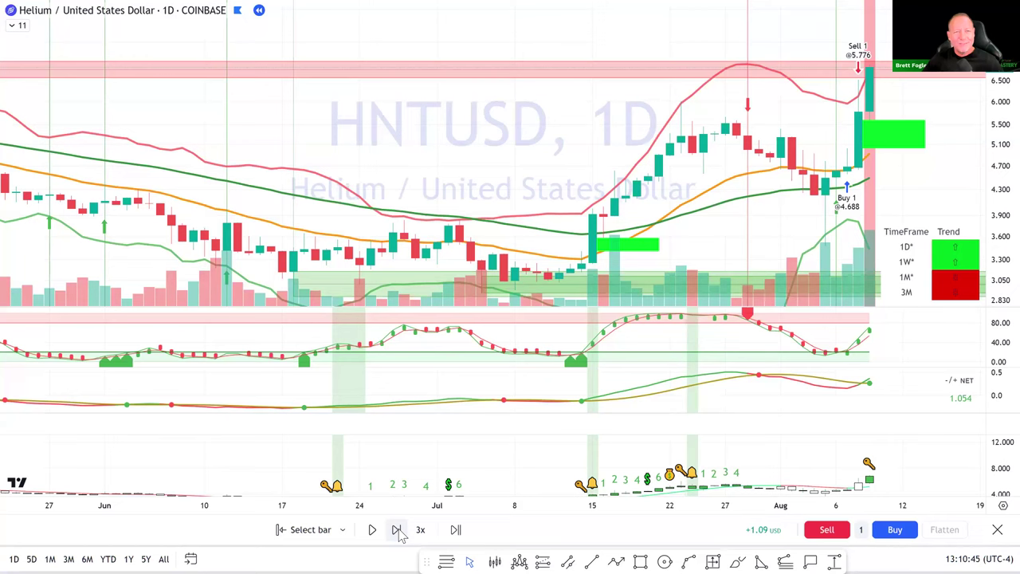
left_click(396, 530)
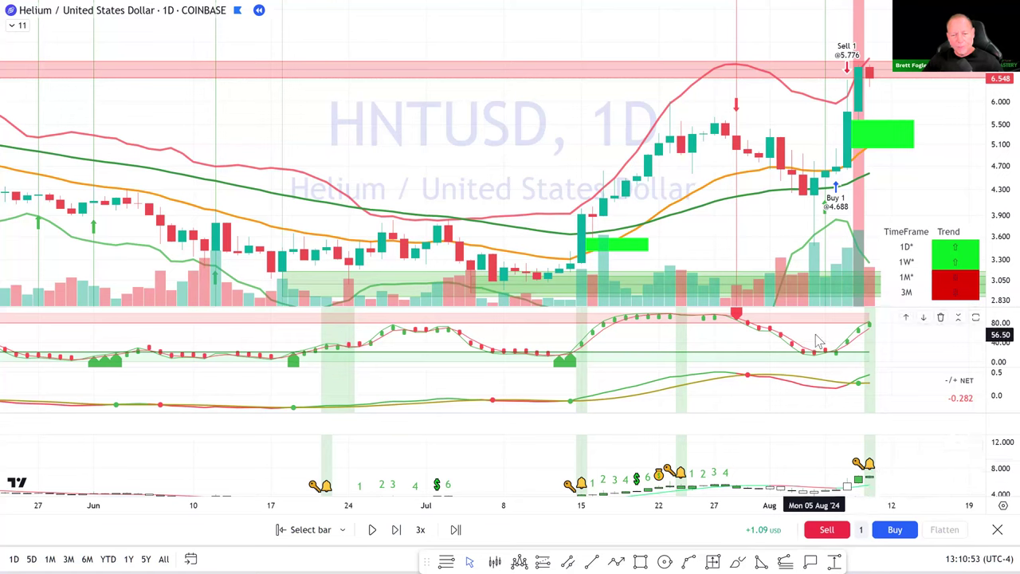
left_click(396, 529)
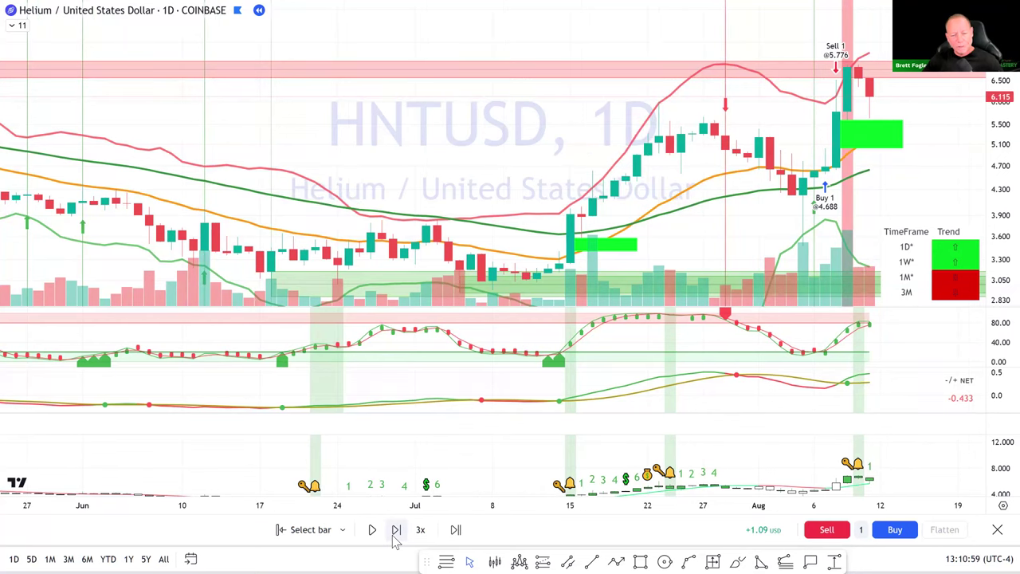
left_click(394, 538)
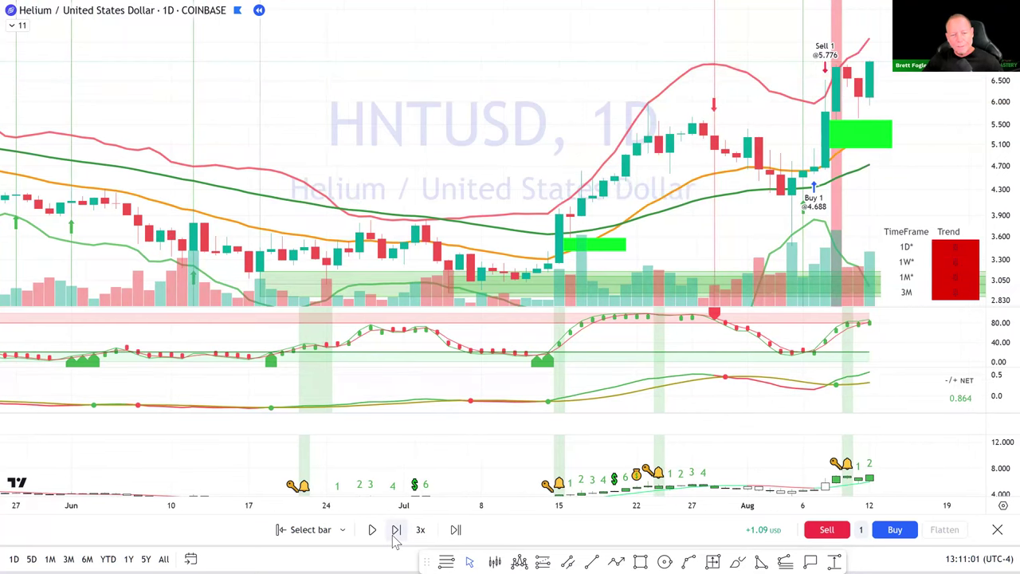
left_click(396, 532)
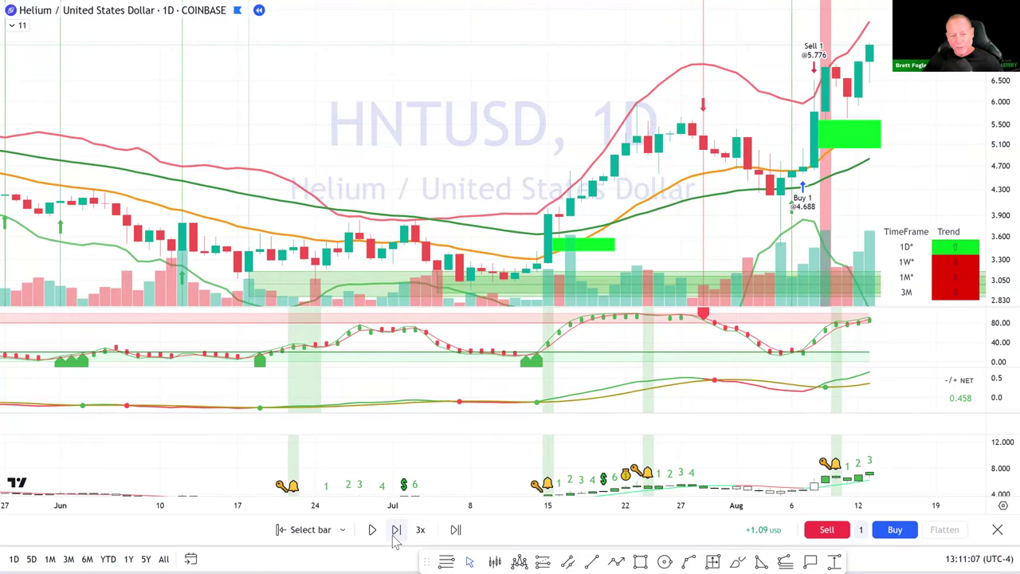
left_click(396, 532)
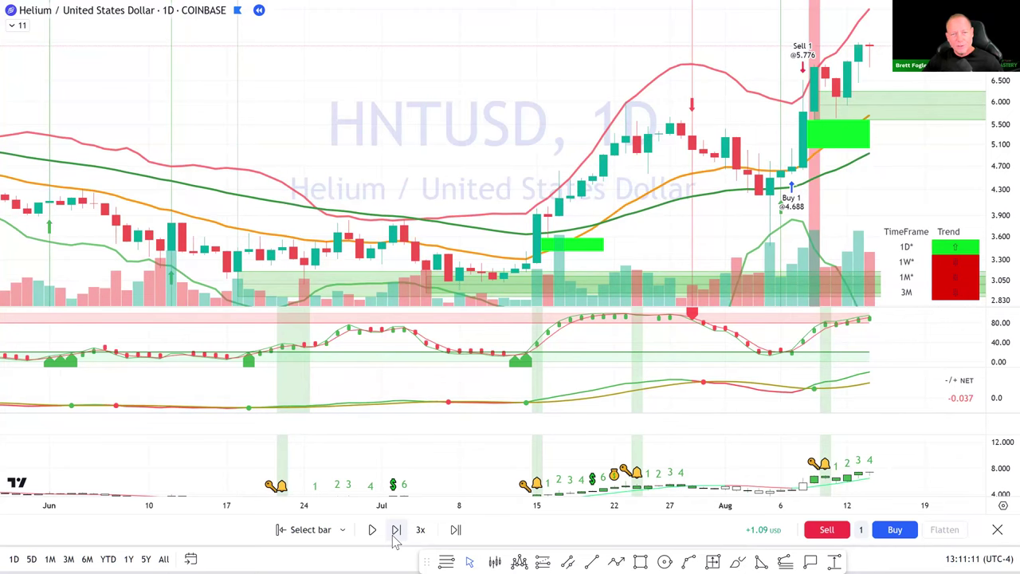
left_click(395, 539)
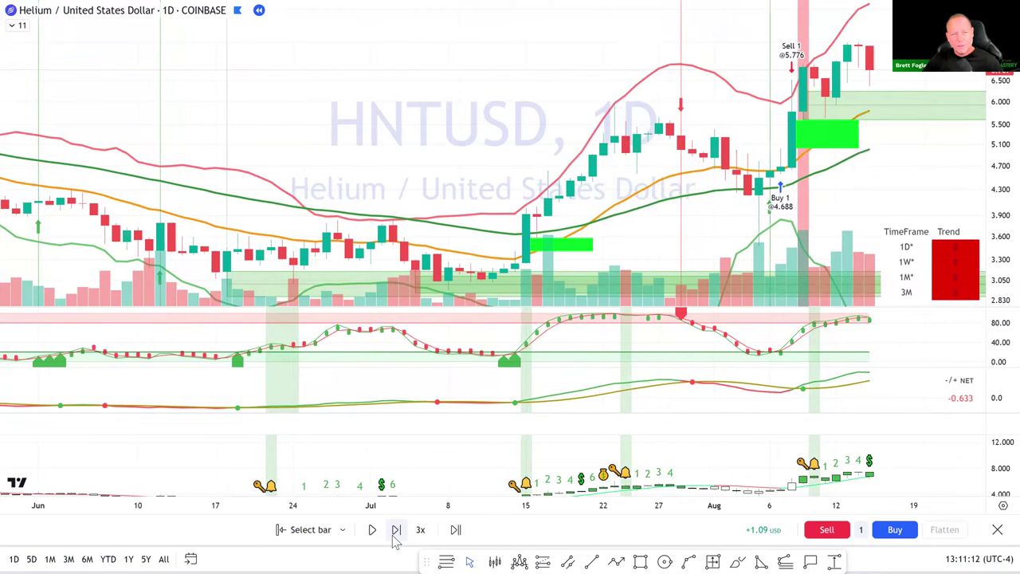
left_click(395, 540)
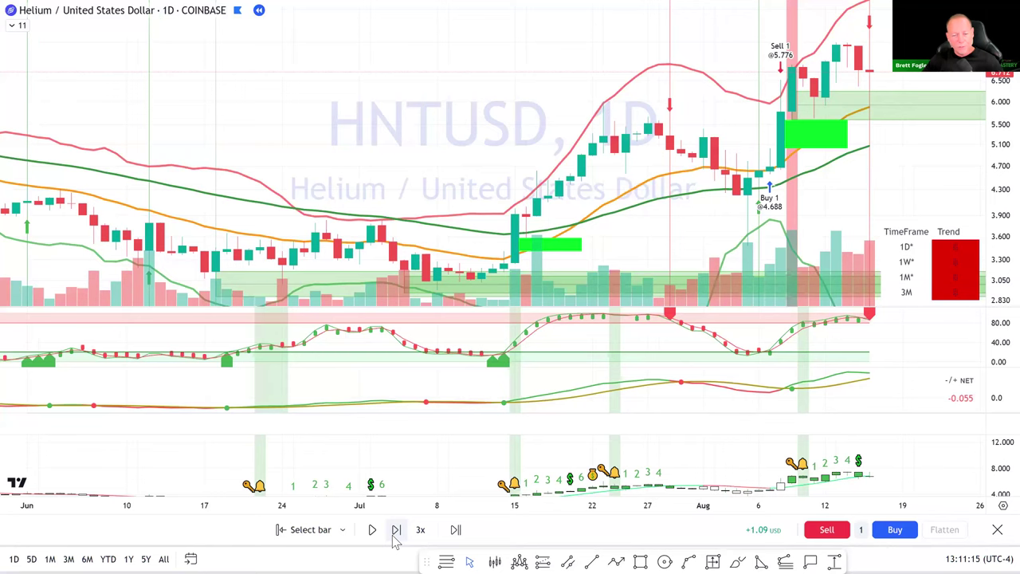
left_click(395, 540)
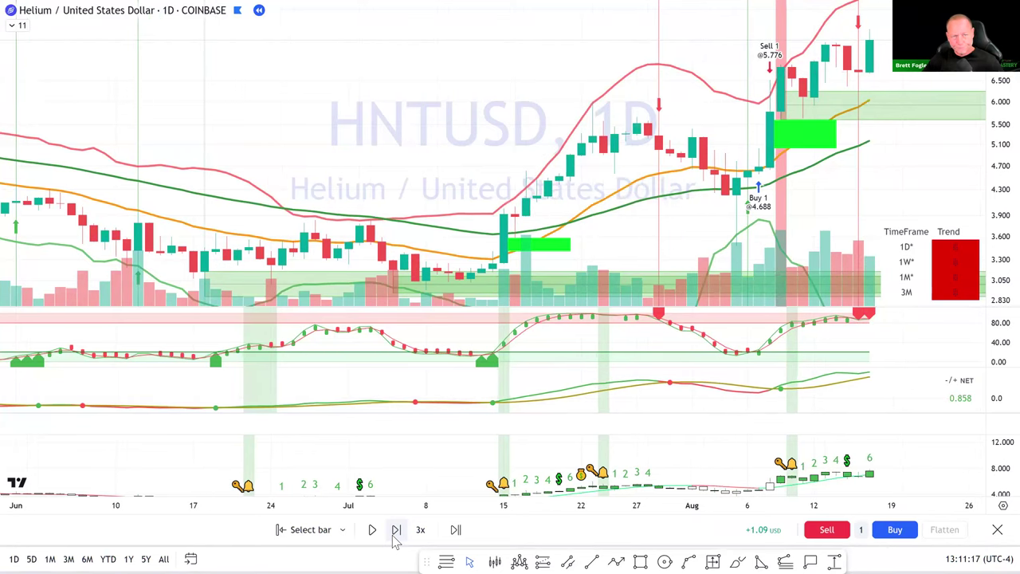
left_click(394, 539)
left_click(394, 539)
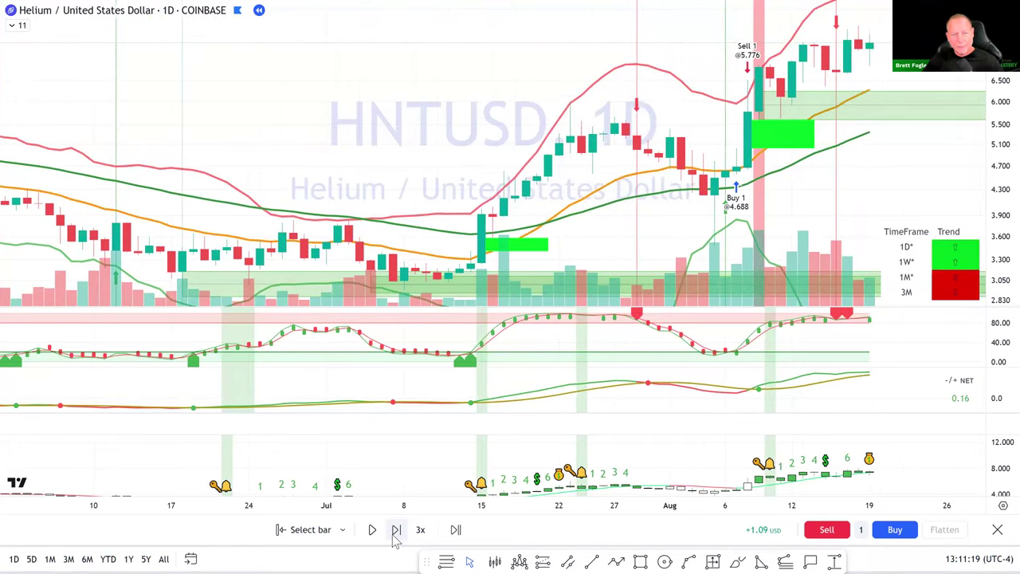
left_click(394, 539)
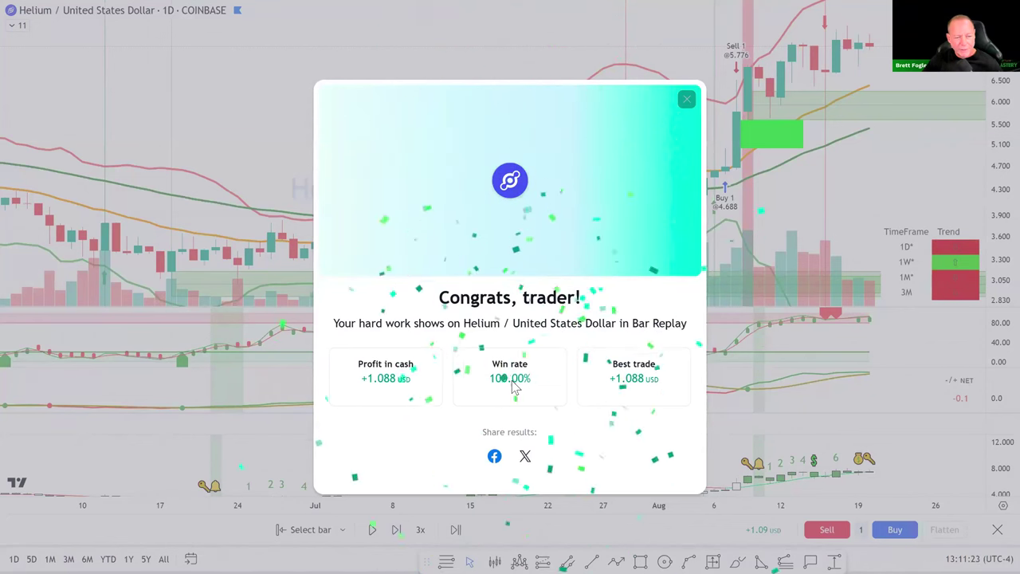
left_click(686, 99)
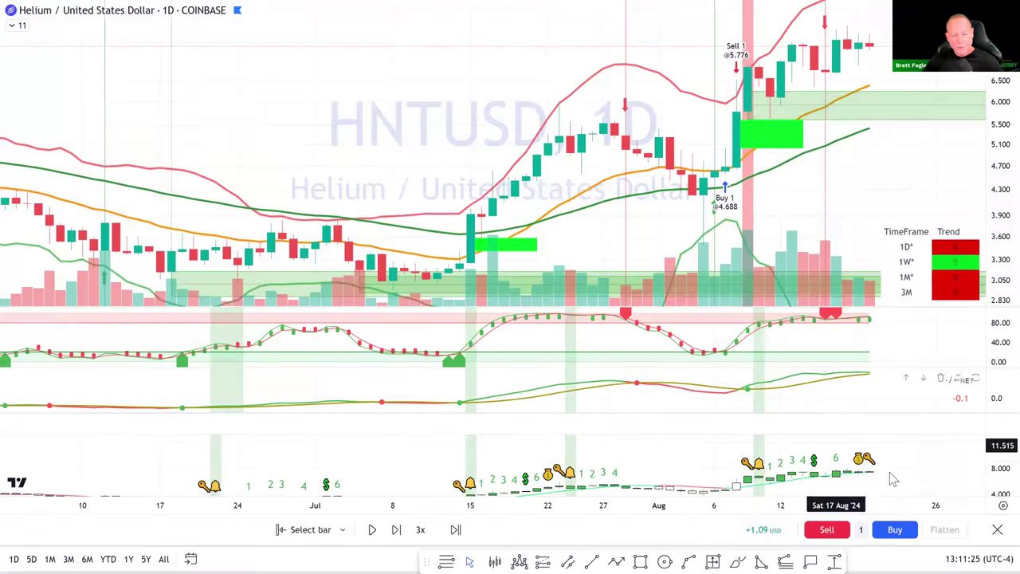
Step: Examine HNTUSD's daily candles back to March 2024 in an enlarged price pane, and restore the panes and normal window view
double_click(858, 189)
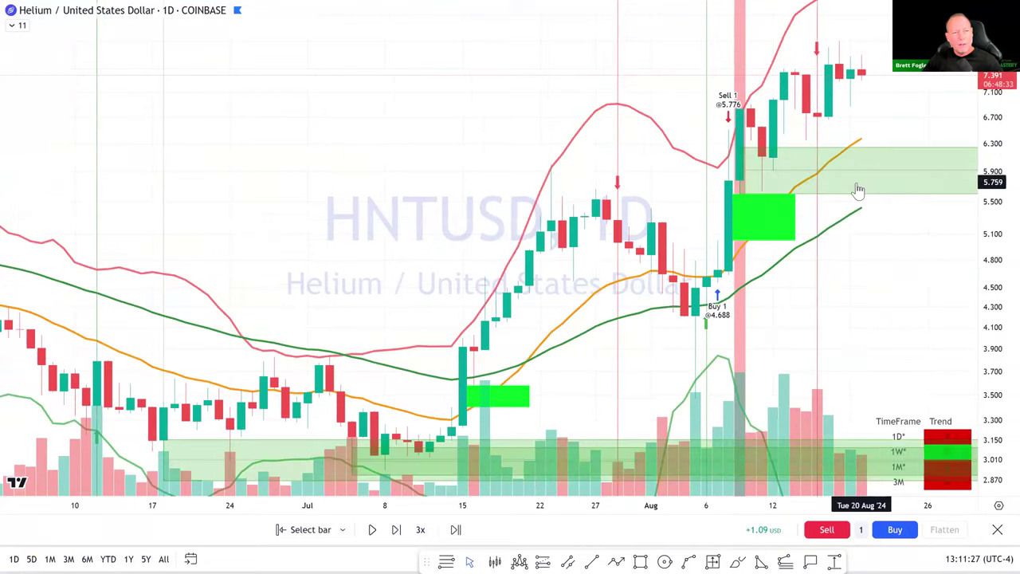
scroll(849, 356, "up", 5)
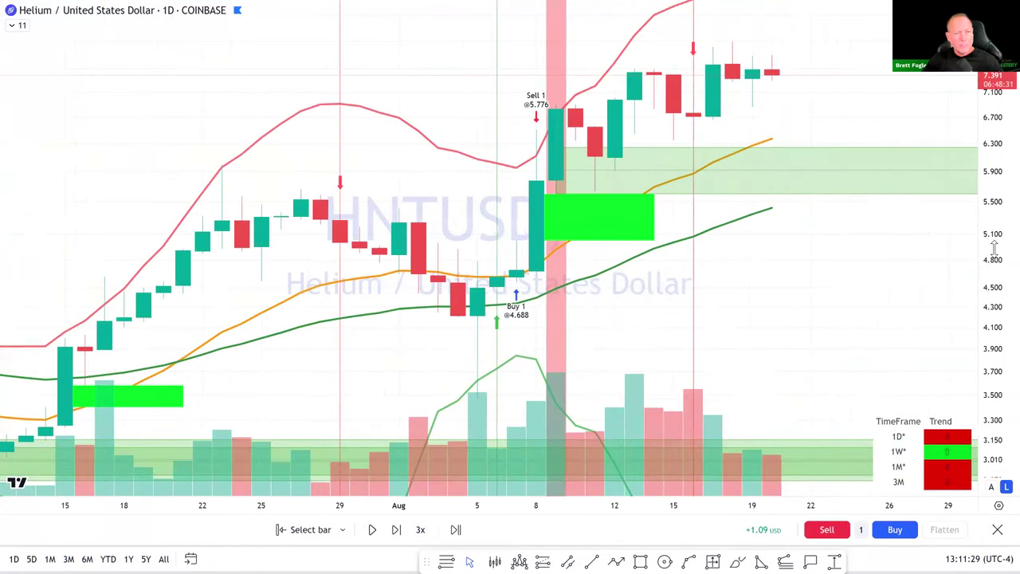
scroll(827, 200, "down", 5)
left_click_drag(998, 185, 894, 294)
scroll(894, 294, "down", 4)
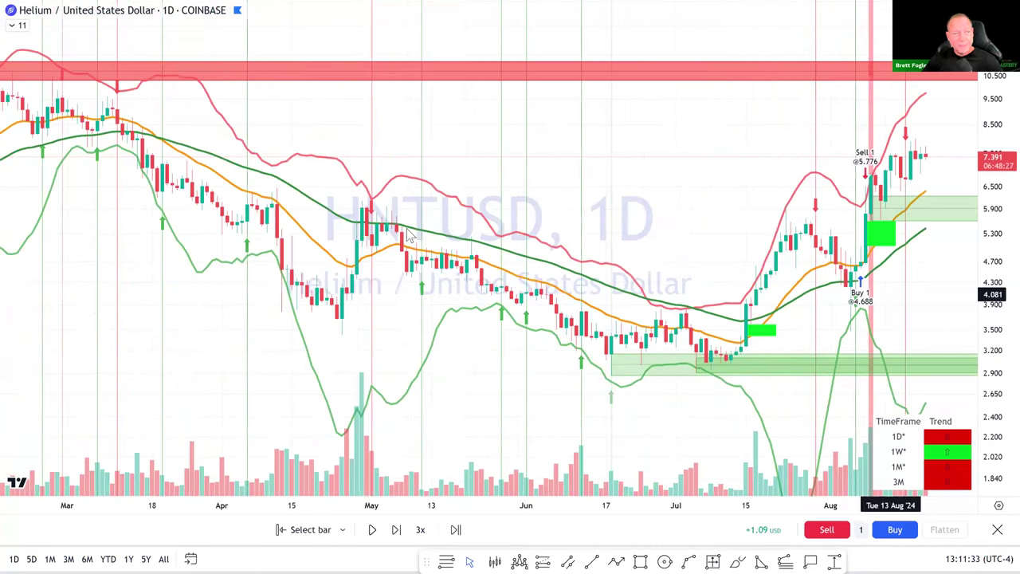
double_click(445, 133)
key("Escape")
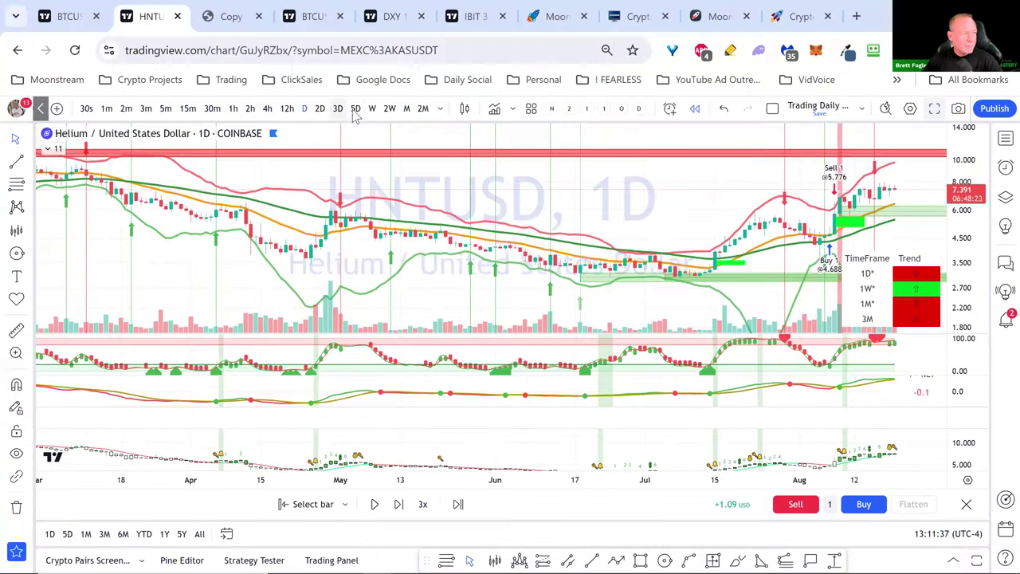
Step: Switch HNTUSD to the weekly timeframe and compare the August 2024 candles and signals with the December 2023 rally
left_click(373, 109)
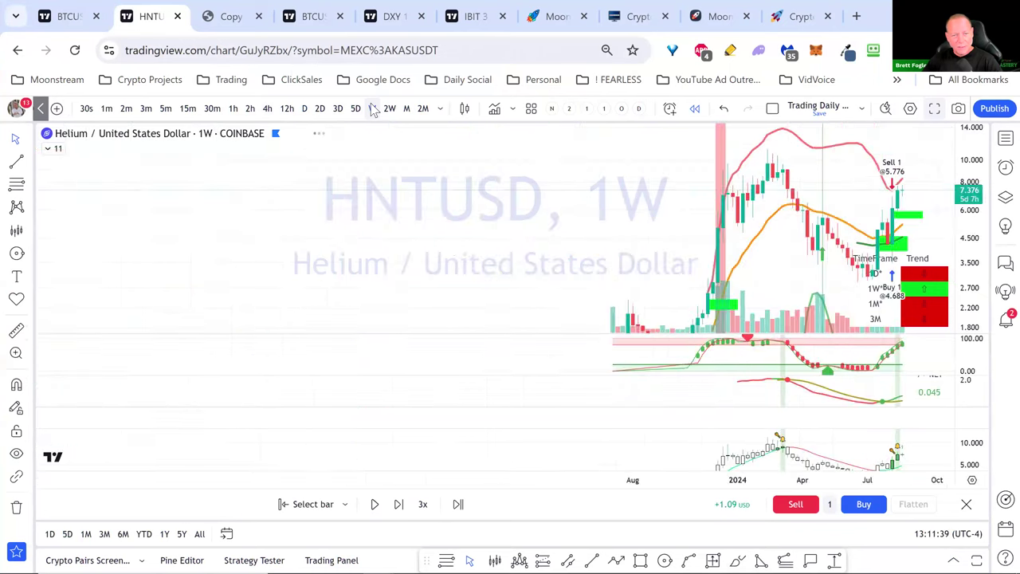
scroll(562, 272, "up", 5)
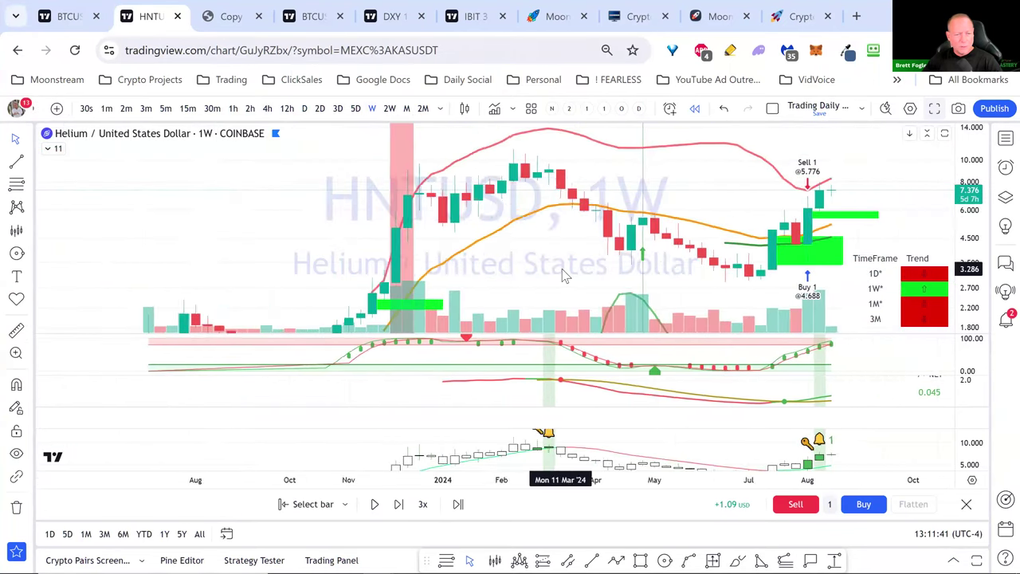
scroll(562, 269, "up", 3)
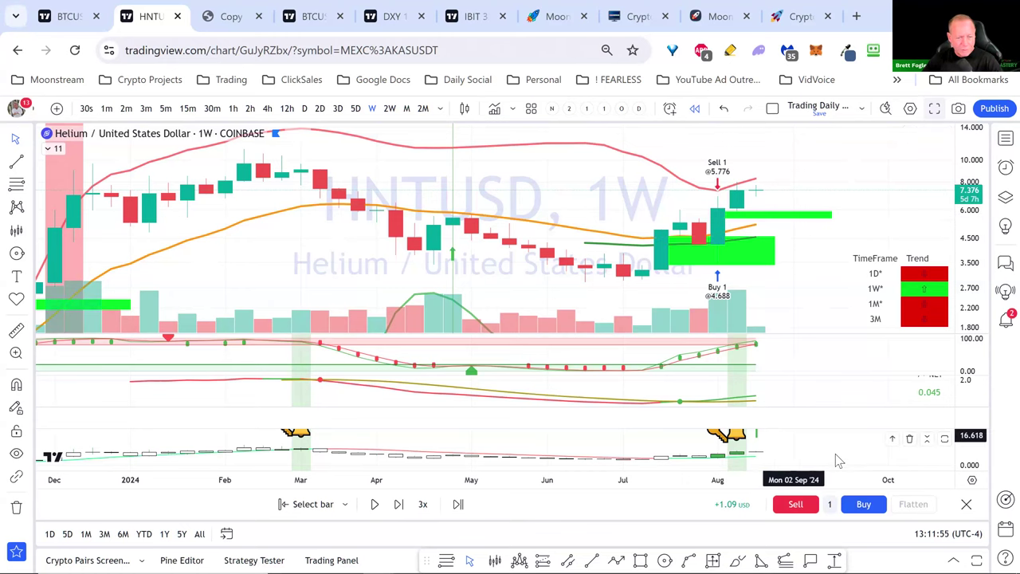
left_click_drag(836, 460, 838, 460)
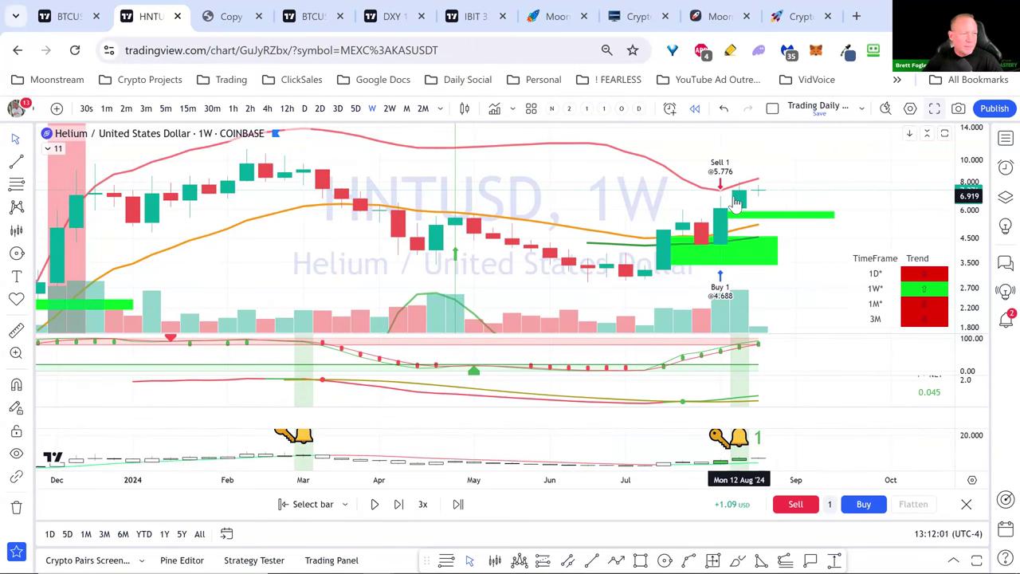
scroll(737, 201, "down", 2)
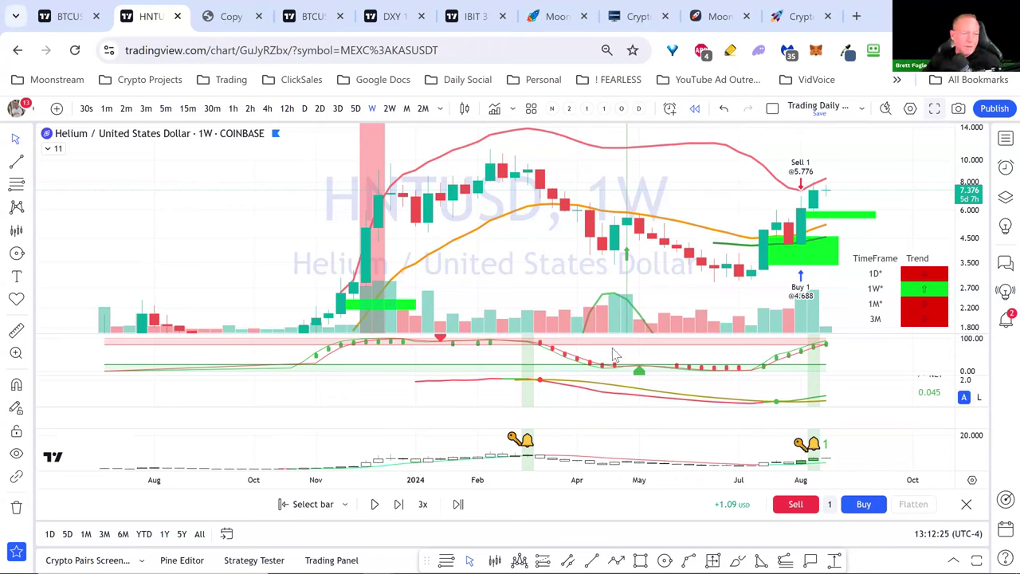
scroll(242, 253, "up", 2)
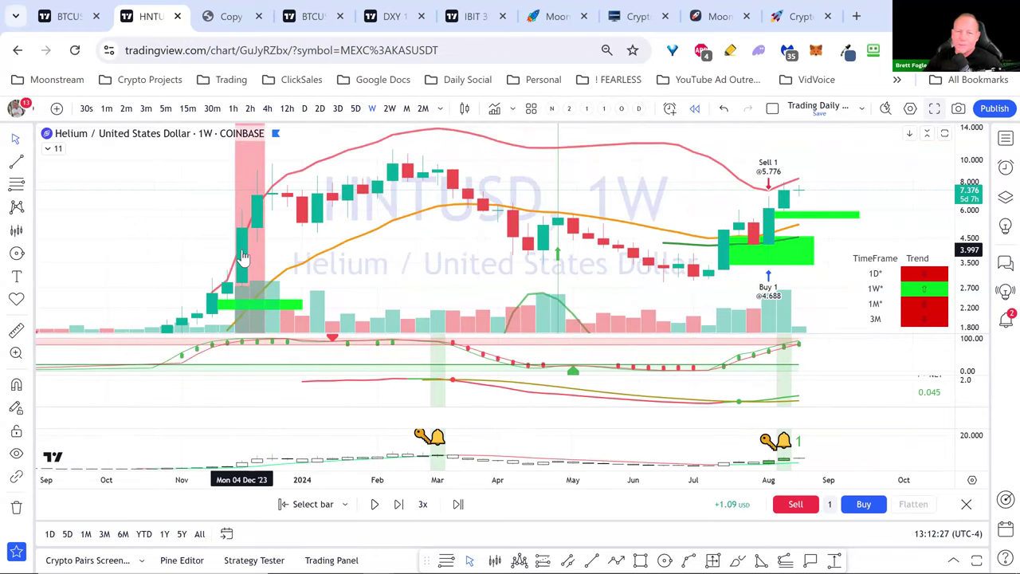
scroll(243, 255, "down", 1)
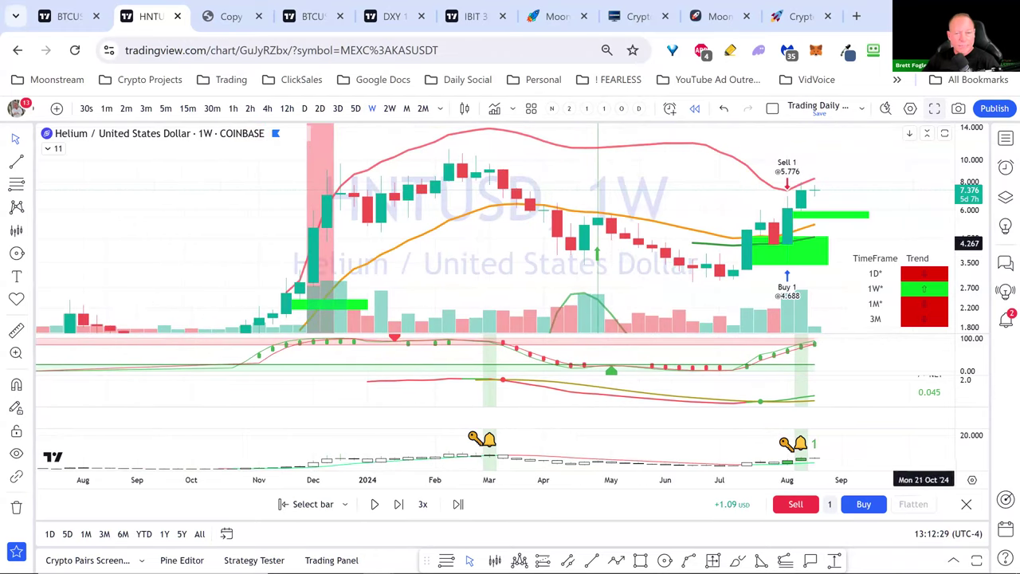
Step: Enlarge the HNTUSD weekly price pane and exit the bar replay
double_click(908, 192)
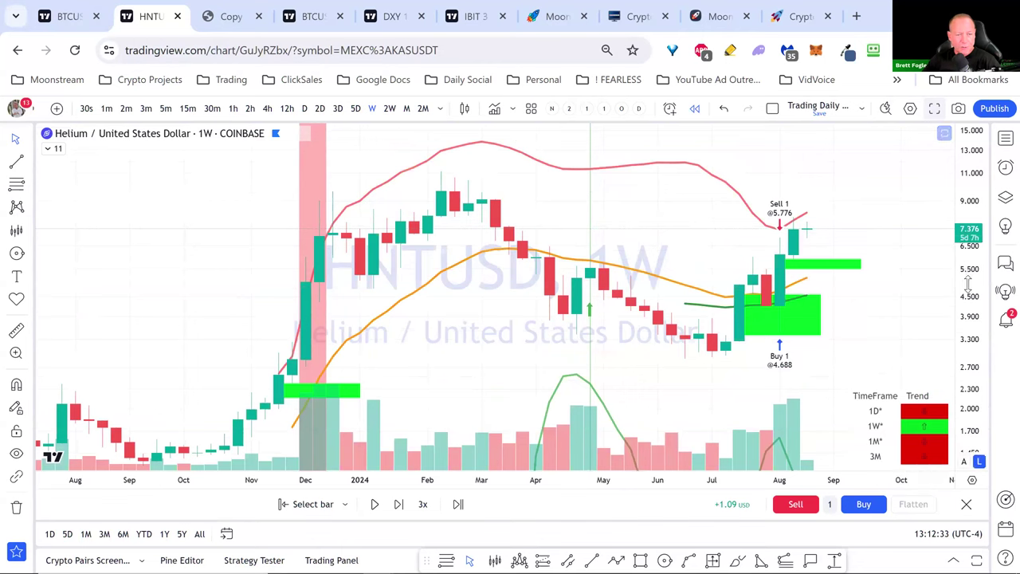
scroll(949, 347, "down", 2)
mouse_move(224, 239)
left_mouse_down()
mouse_move(207, 221)
mouse_move(229, 236)
left_mouse_up()
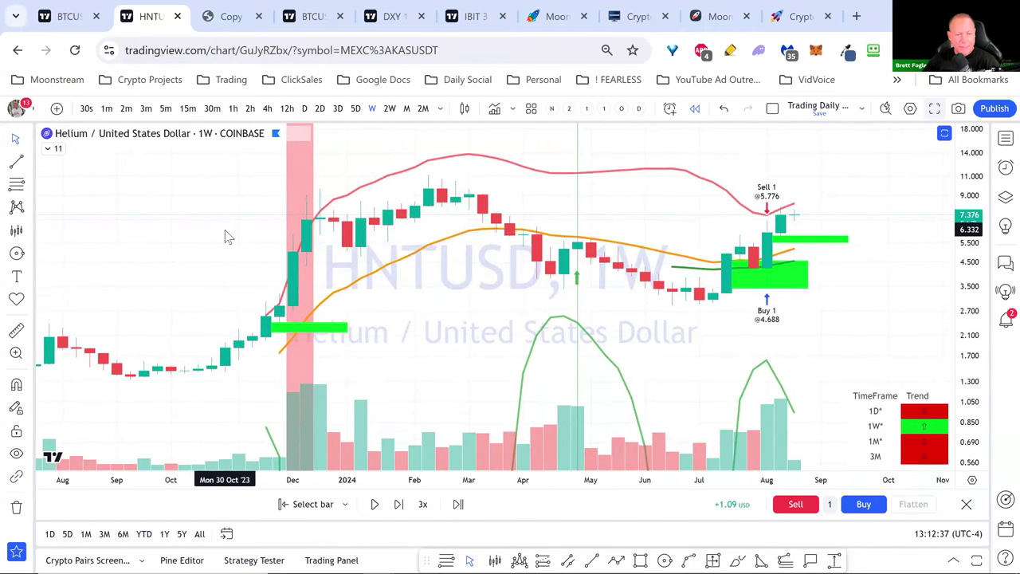
left_click(967, 505)
left_click(628, 371)
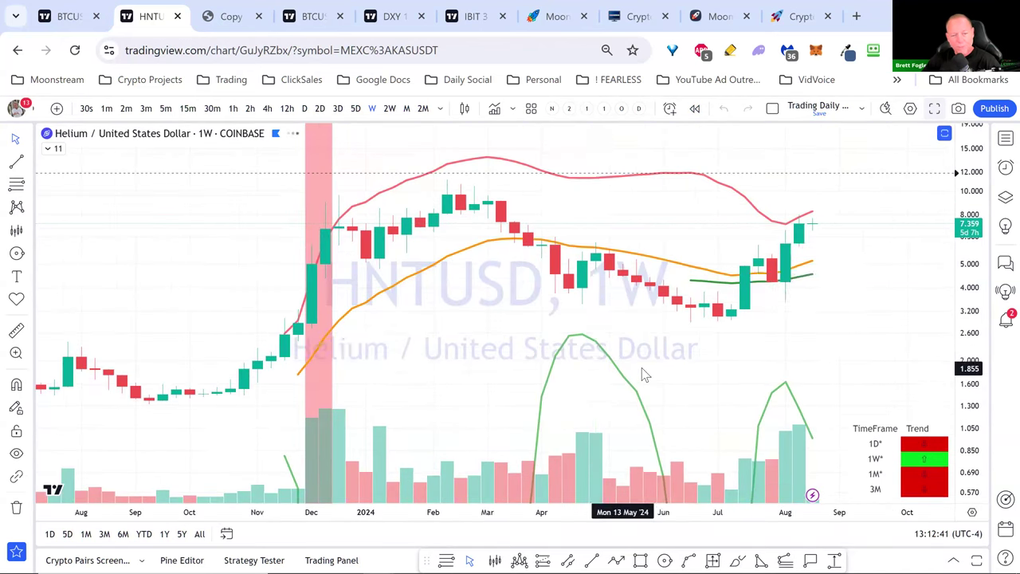
Step: Switch HNTUSD to the daily timeframe and examine the July to August 2024 candles and signals
left_click(304, 108)
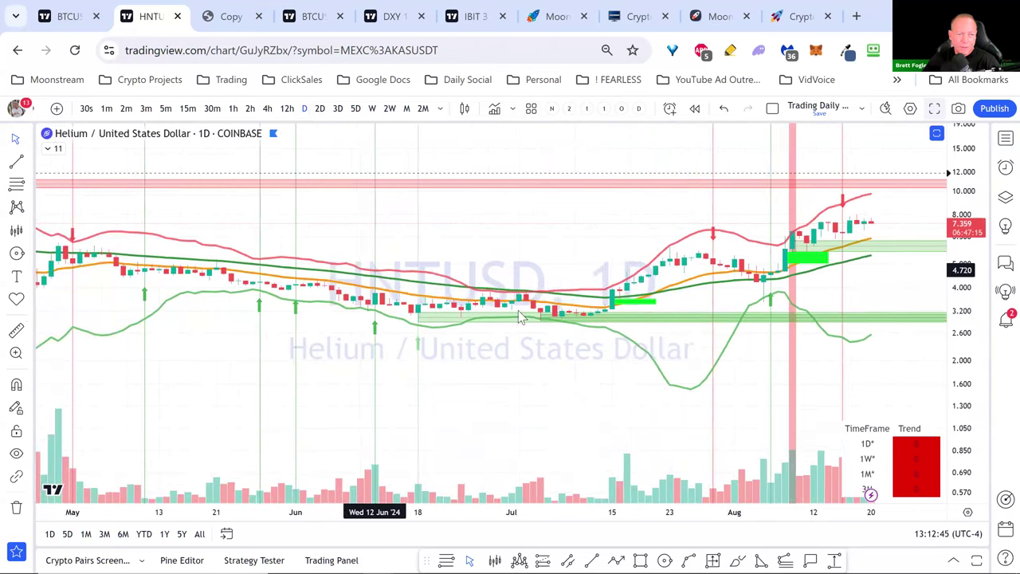
scroll(964, 299, "down", 1)
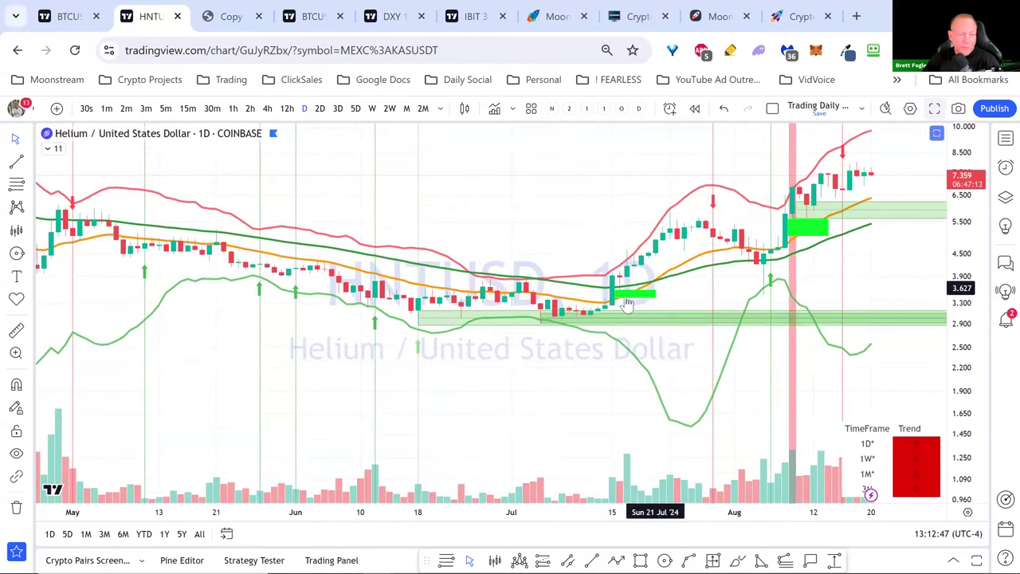
left_click_drag(499, 226, 493, 227)
scroll(493, 227, "right", 3)
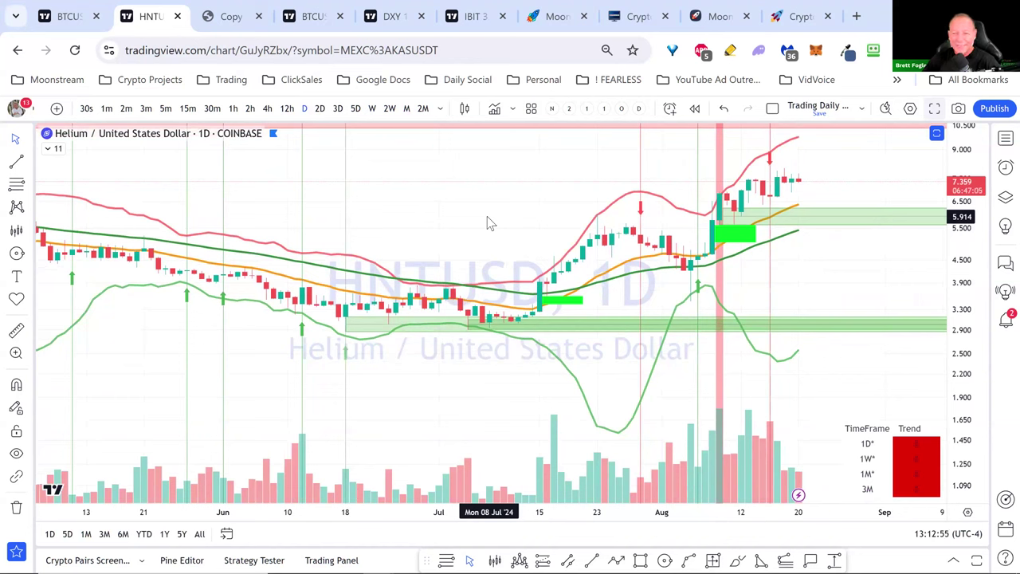
left_click_drag(876, 306, 827, 344)
scroll(827, 343, "down", 5)
scroll(826, 343, "up", 3)
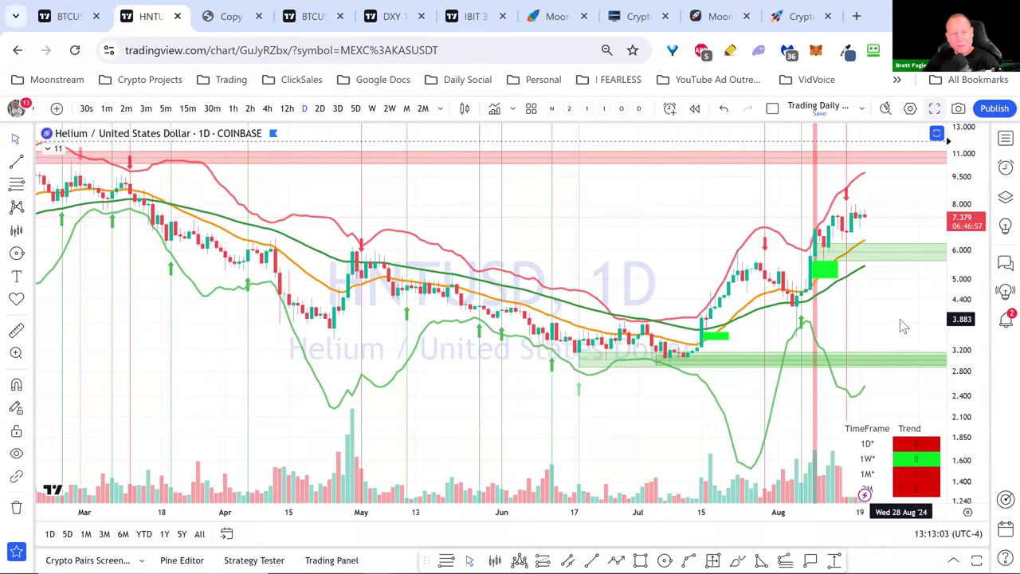
Step: Compare HNTUSD's daily buy and sell arrows back to the start of 2024 with the current August rally
left_click_drag(617, 195, 462, 193)
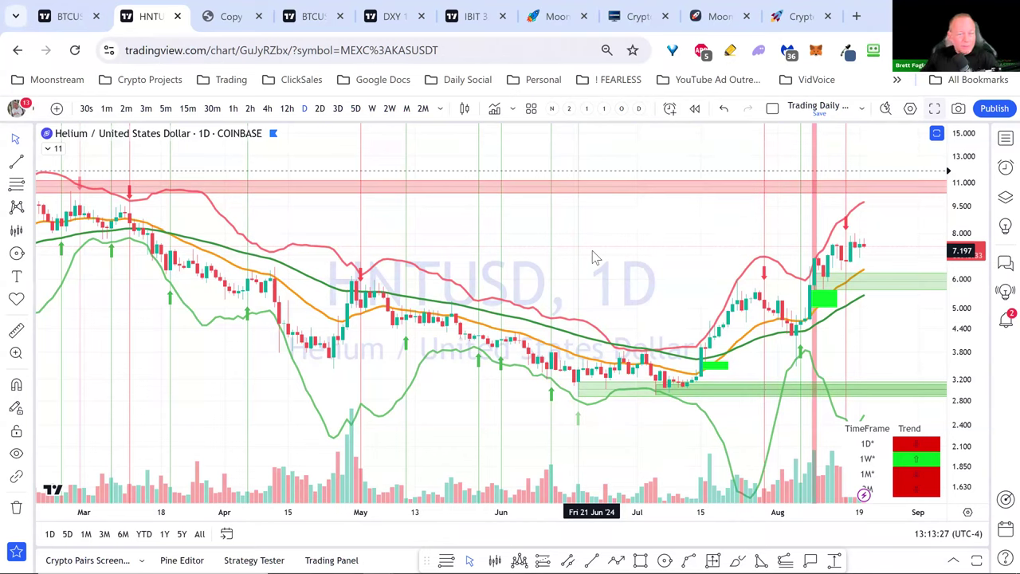
scroll(592, 252, "down", 3)
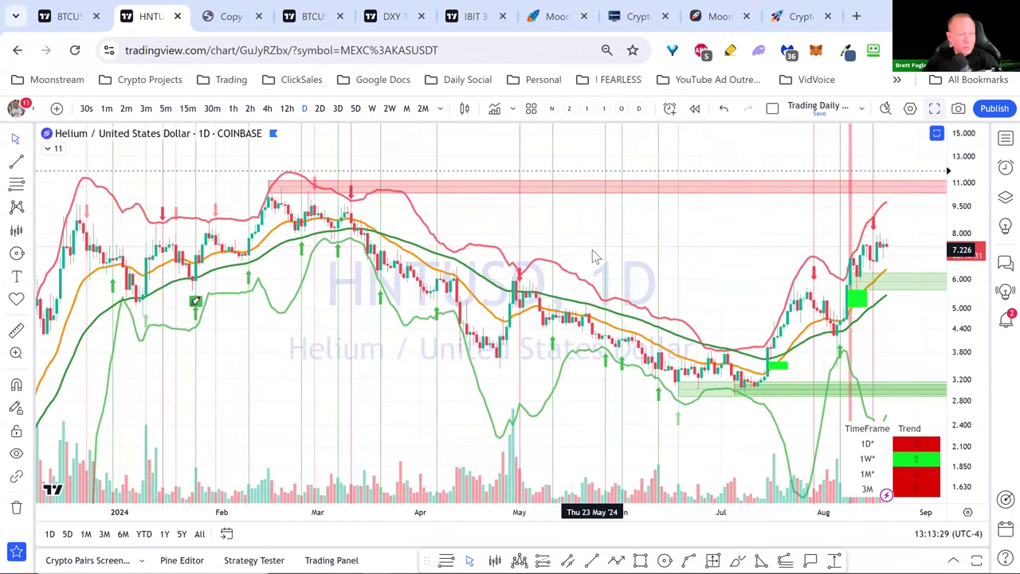
scroll(271, 371, "right", 2)
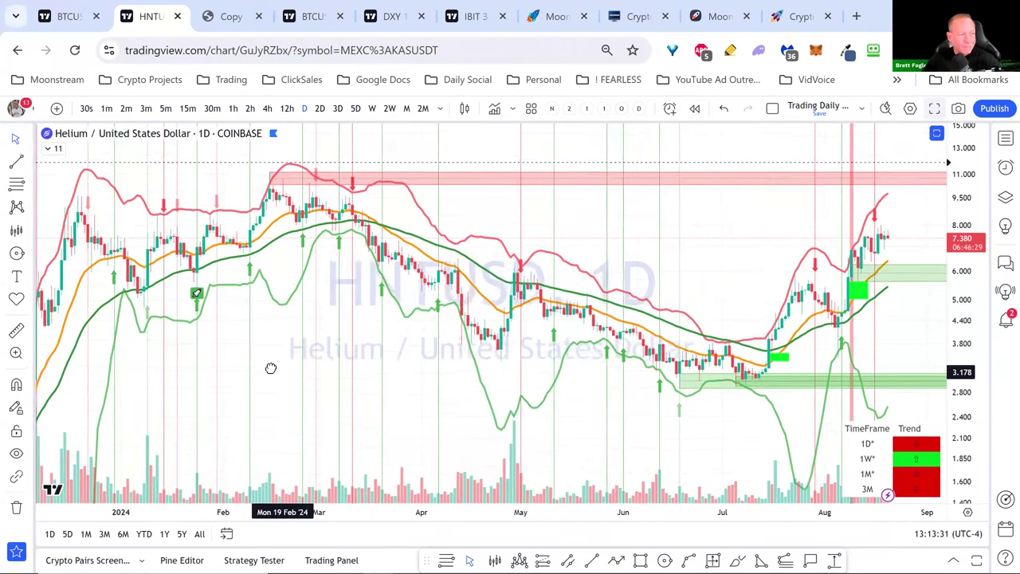
scroll(271, 373, "up", 2)
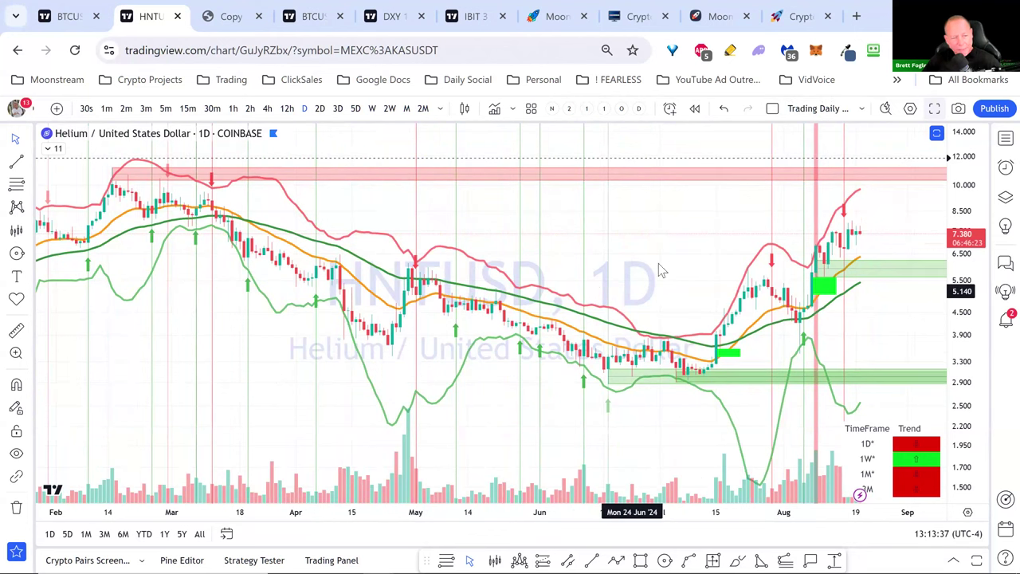
scroll(665, 267, "up", 2)
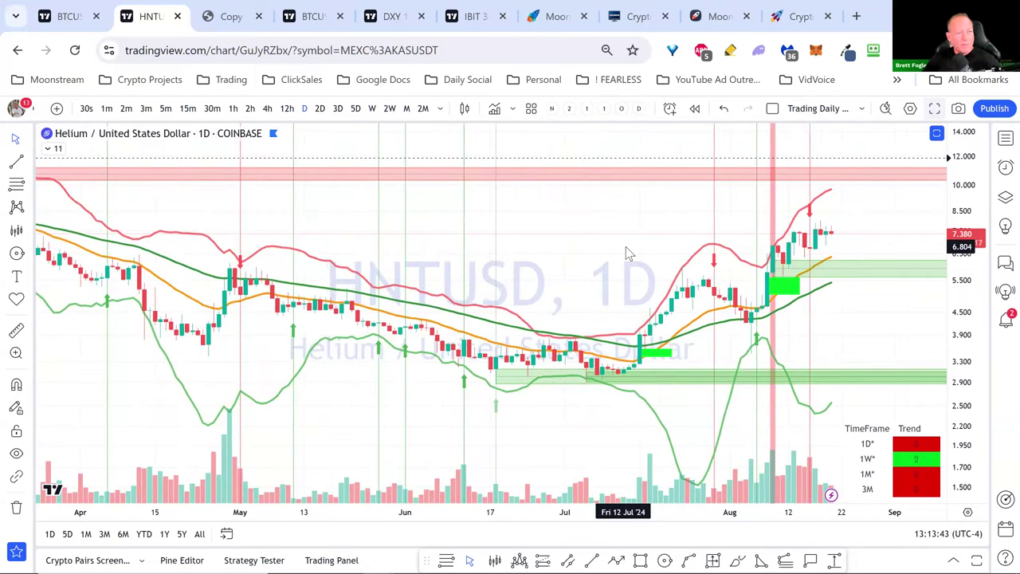
left_click_drag(626, 246, 645, 223)
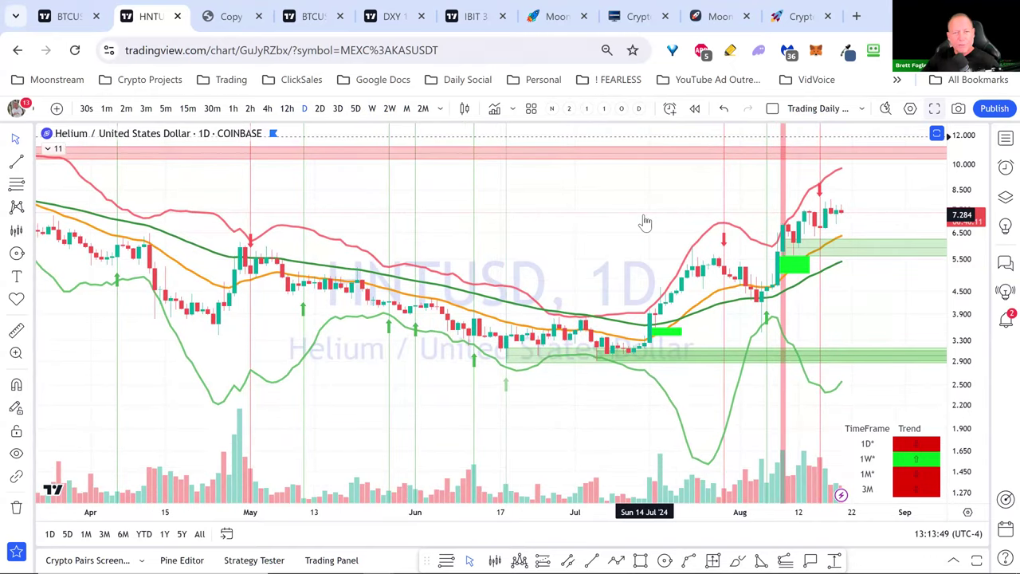
mouse_move(916, 556)
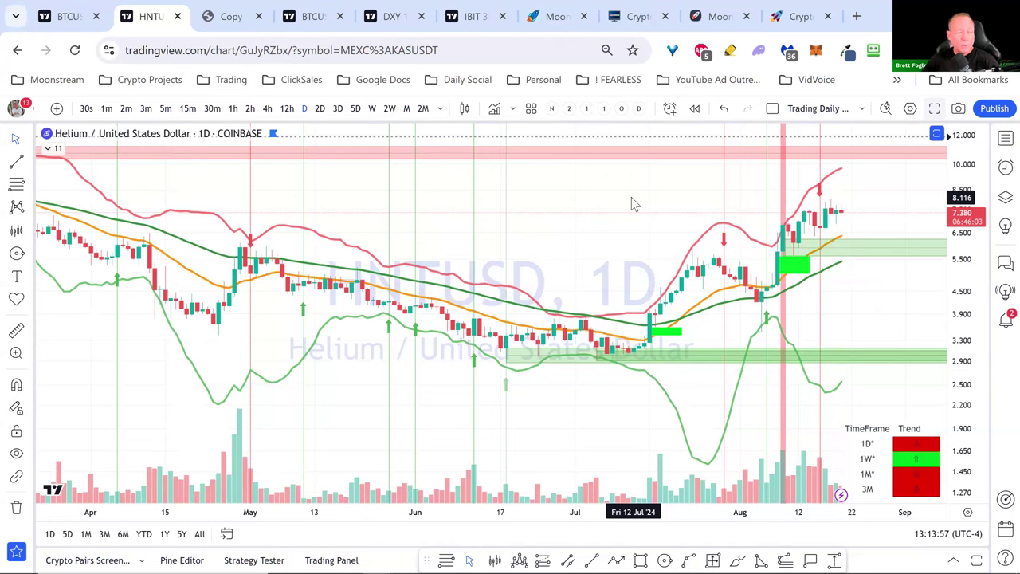
Step: Return to the BTCUSD daily chart, then show the watchlist and open the SOLUSD chart from it
left_click(286, 21)
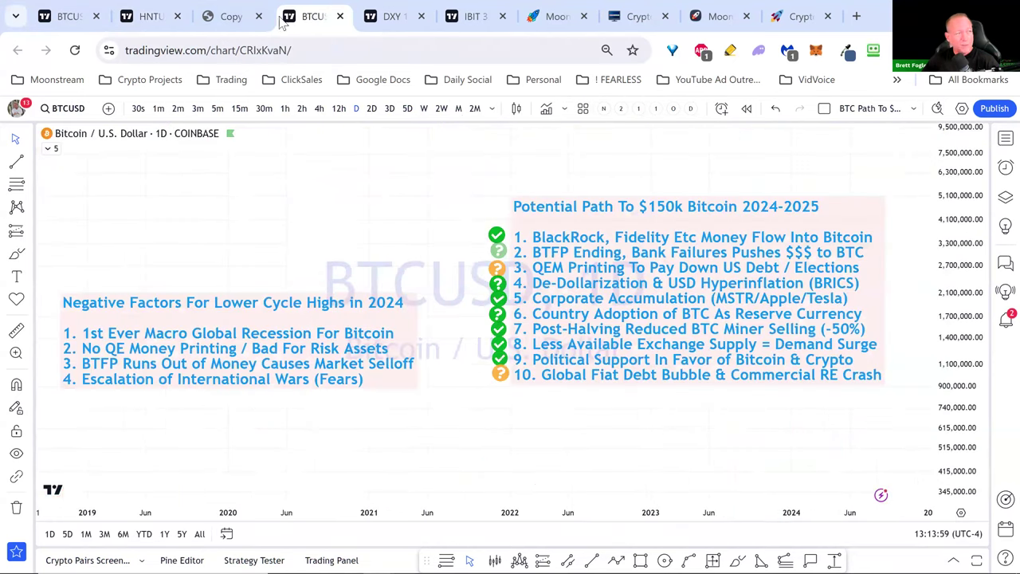
left_click(84, 19)
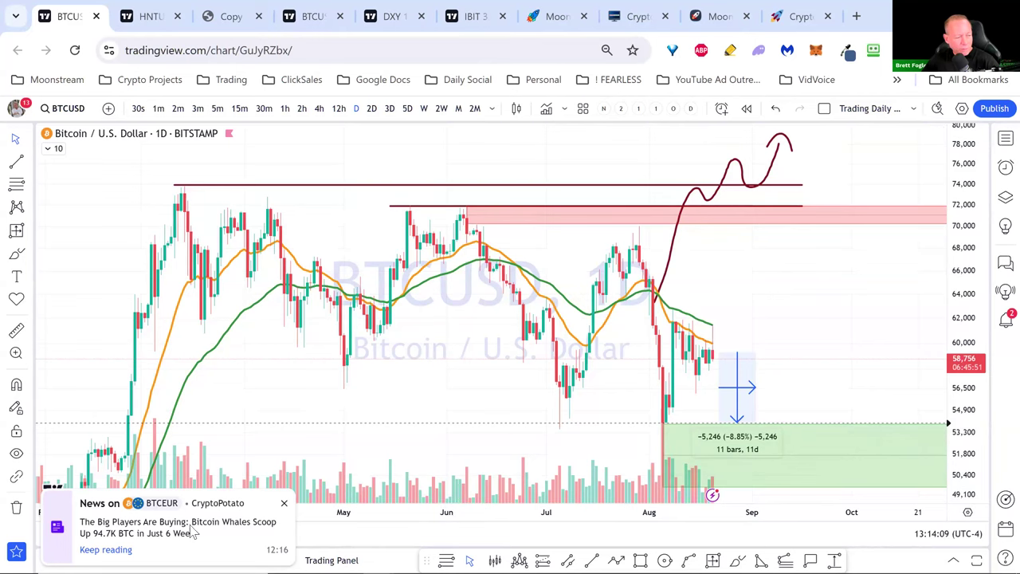
left_click(1003, 139)
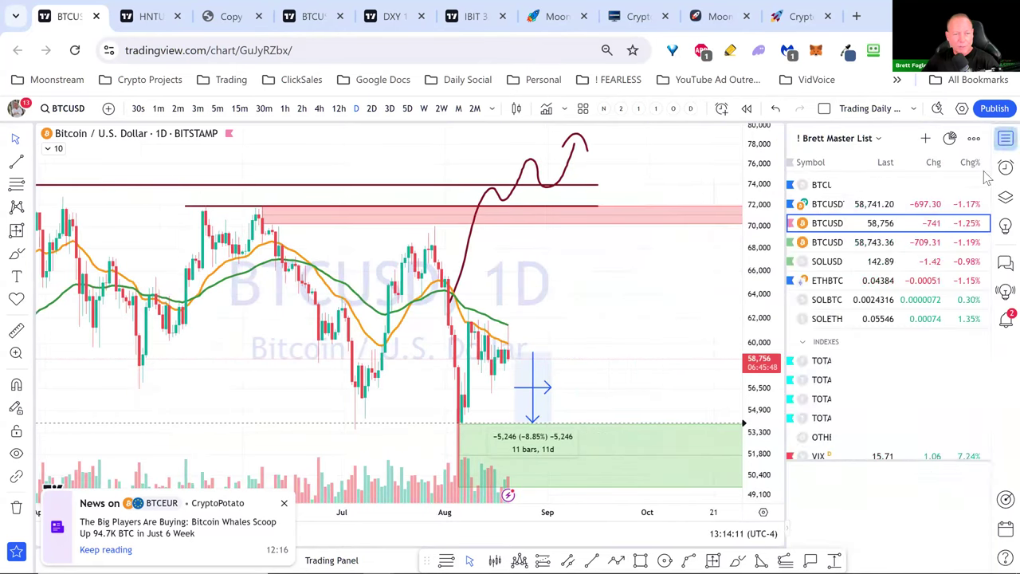
left_click(828, 263)
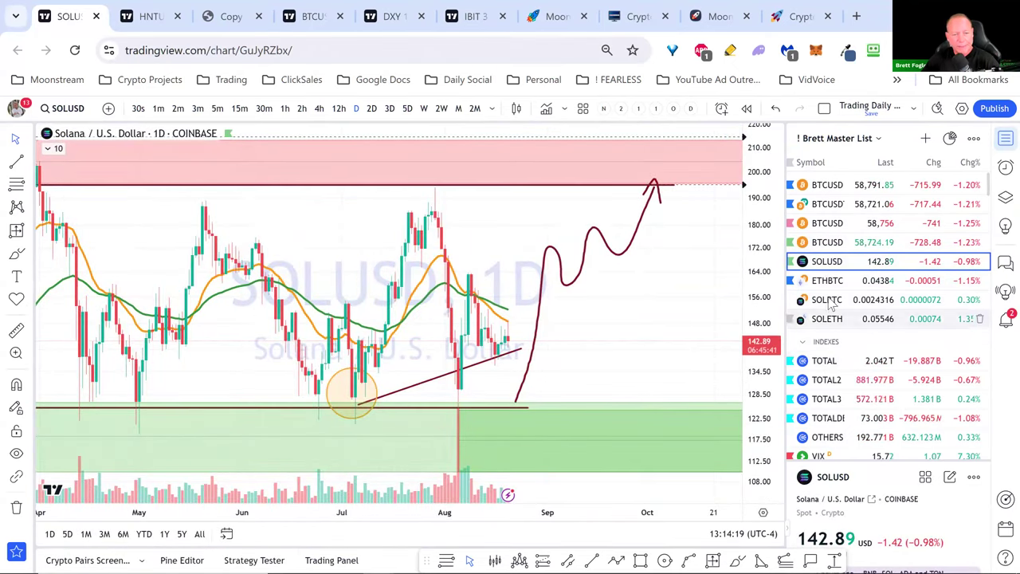
Step: Open the ETHUSD daily chart from the watchlist and display it full screen with the watchlist hidden
scroll(832, 319, "down", 8)
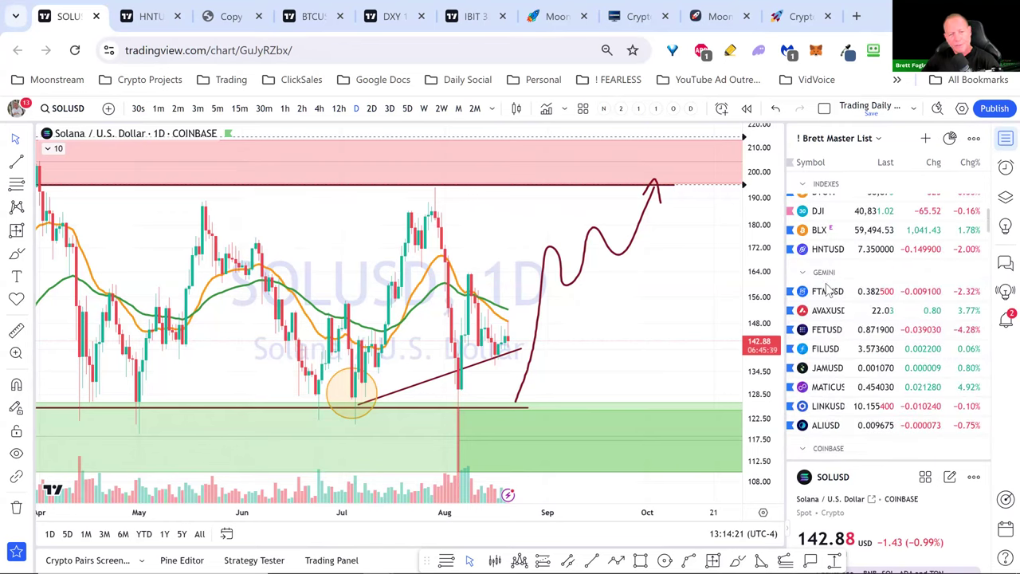
scroll(836, 341, "down", 4)
left_click(827, 309)
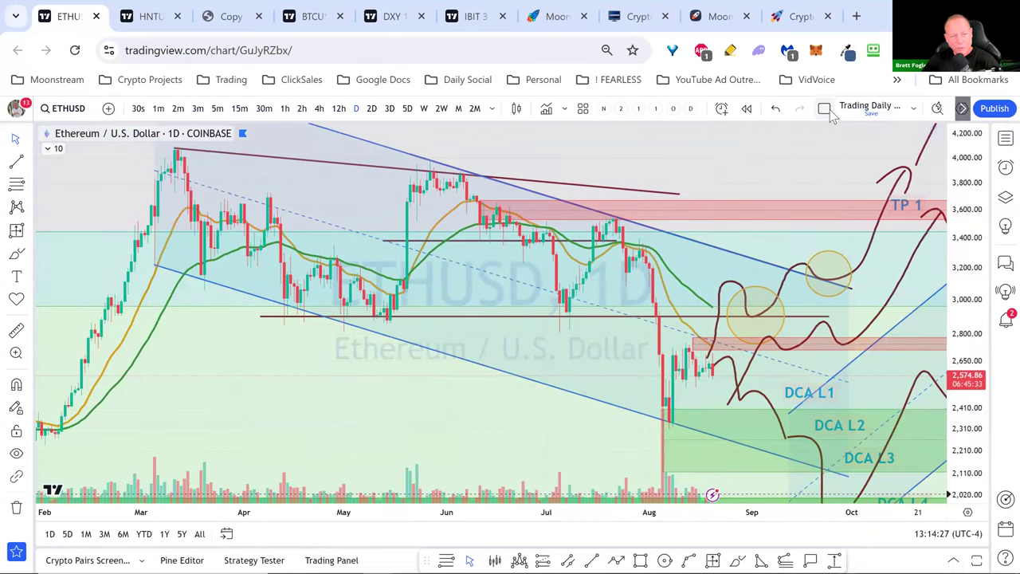
left_click(825, 109)
left_click(769, 150)
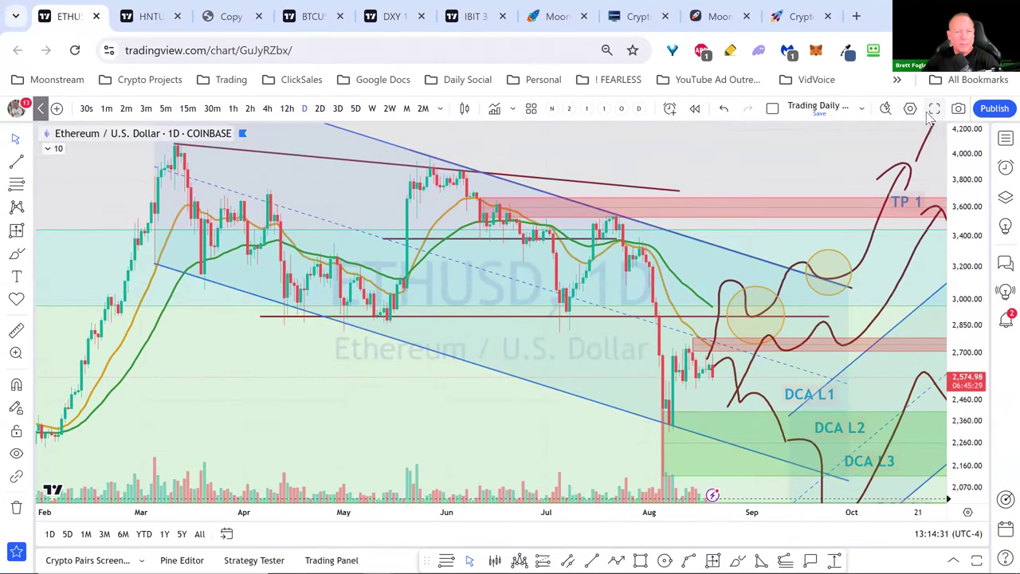
left_click(964, 108)
scroll(776, 239, "down", 5)
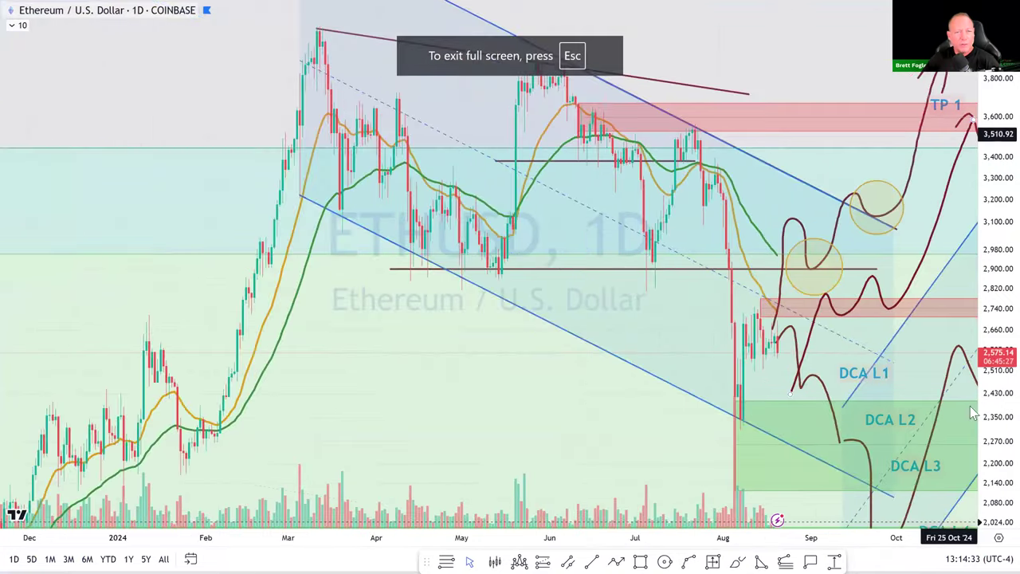
Step: Reposition the DCA L1 to DCA L4 labels along the descending ETHUSD path at about 2,498, 2,356, 2,206 and 2,021
scroll(330, 364, "right", 5)
scroll(862, 175, "down", 4)
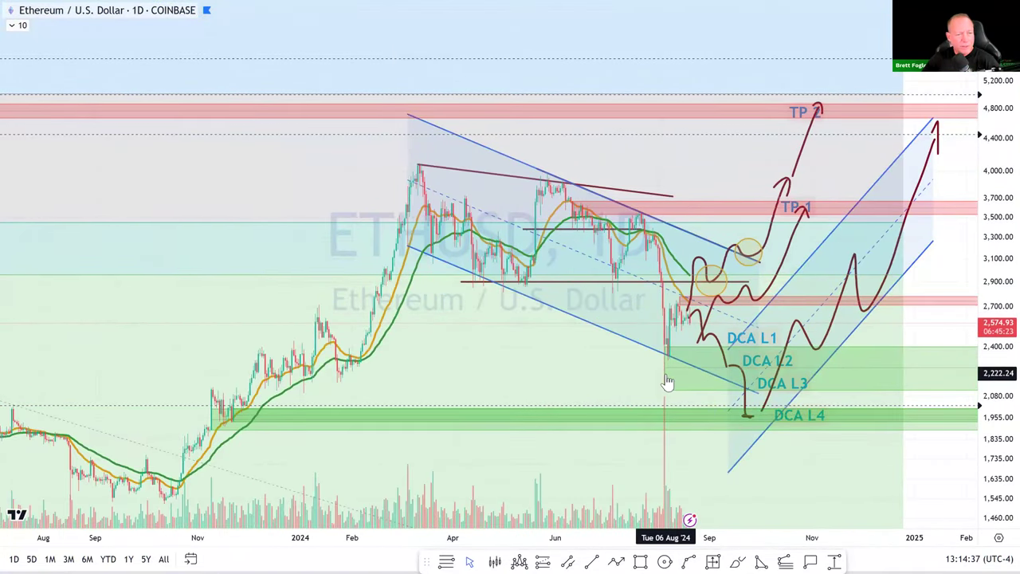
scroll(958, 383, "right", 5)
scroll(994, 442, "up", 3)
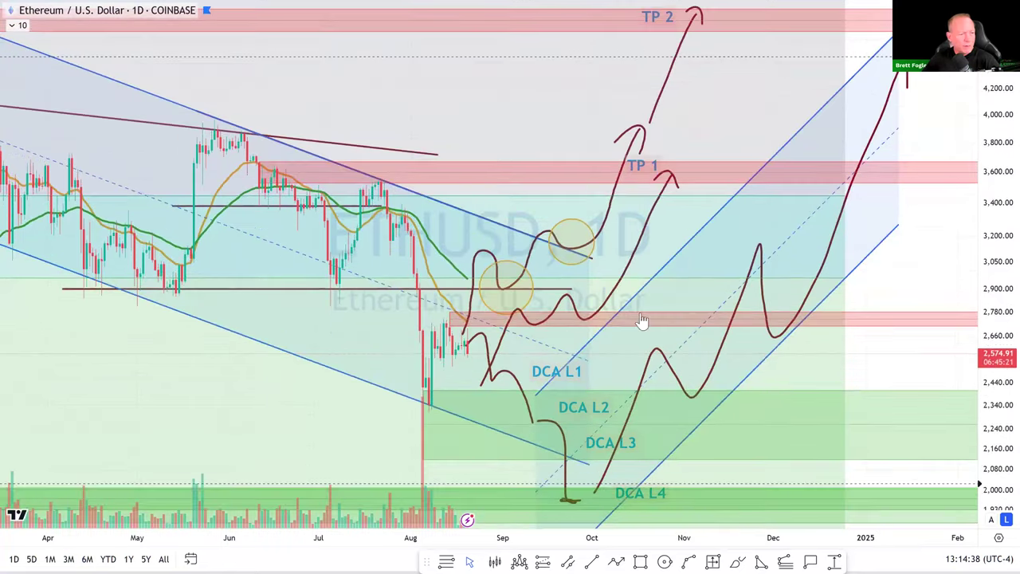
left_click_drag(405, 348, 470, 293)
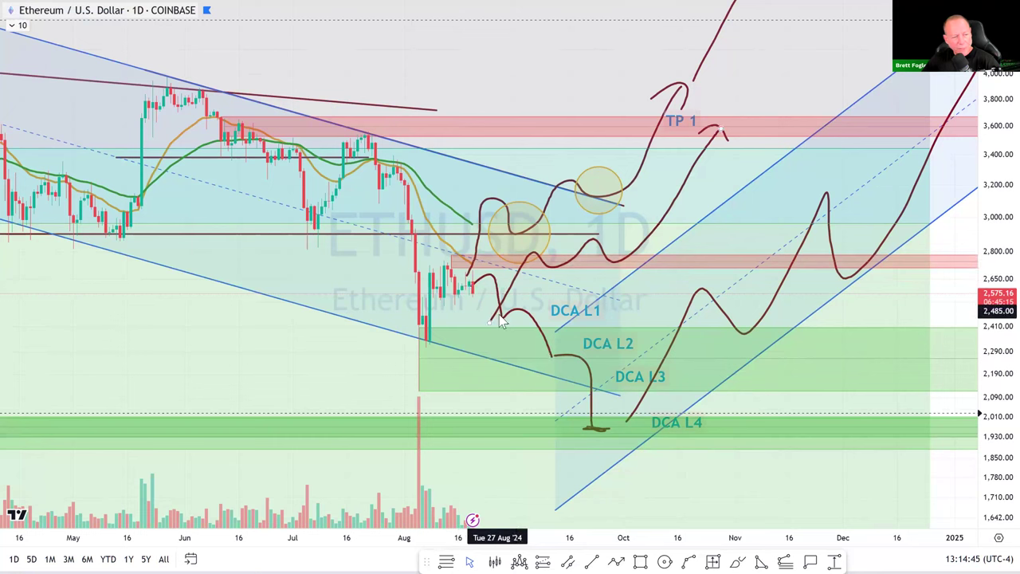
mouse_move(565, 307)
left_mouse_down()
mouse_move(537, 315)
mouse_move(546, 316)
left_mouse_up()
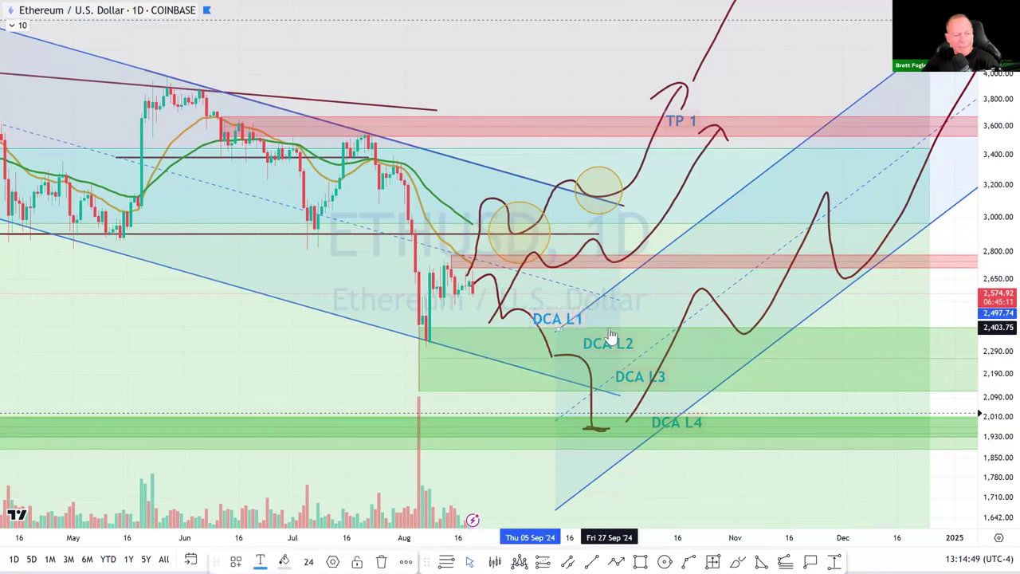
mouse_move(609, 332)
left_mouse_down()
mouse_move(535, 336)
mouse_move(591, 336)
left_mouse_up()
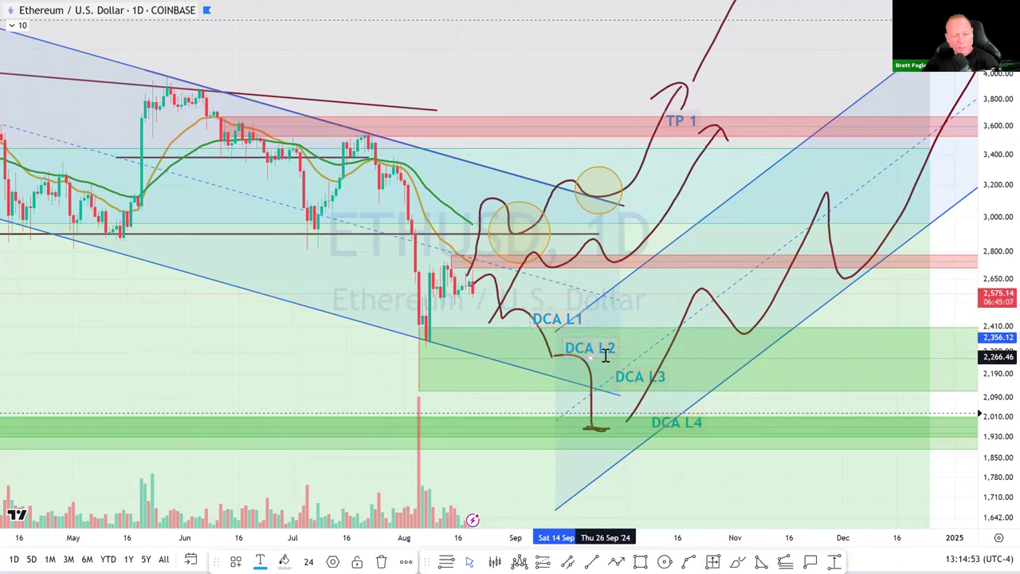
left_click_drag(627, 378, 627, 390)
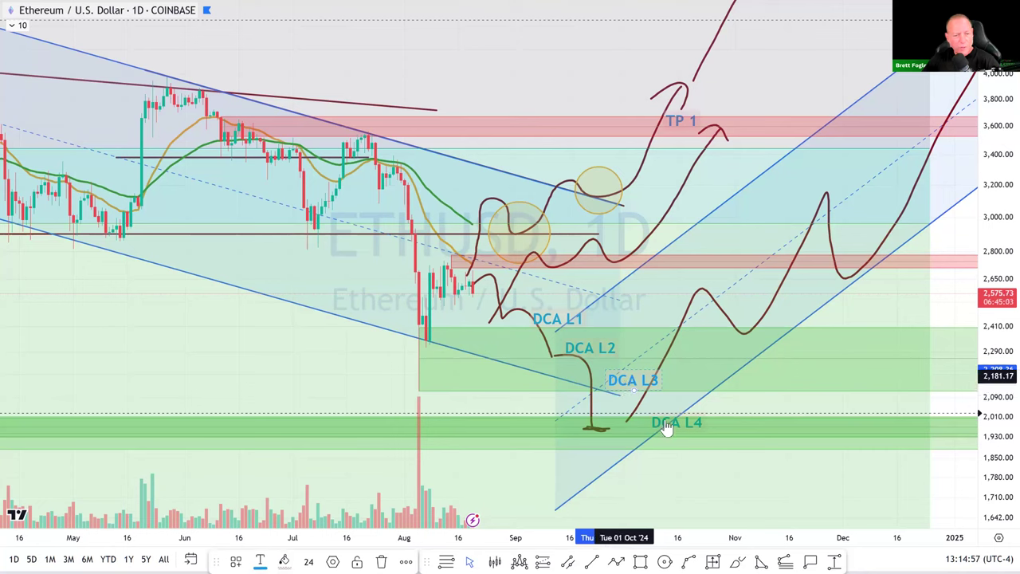
left_click_drag(660, 431, 638, 432)
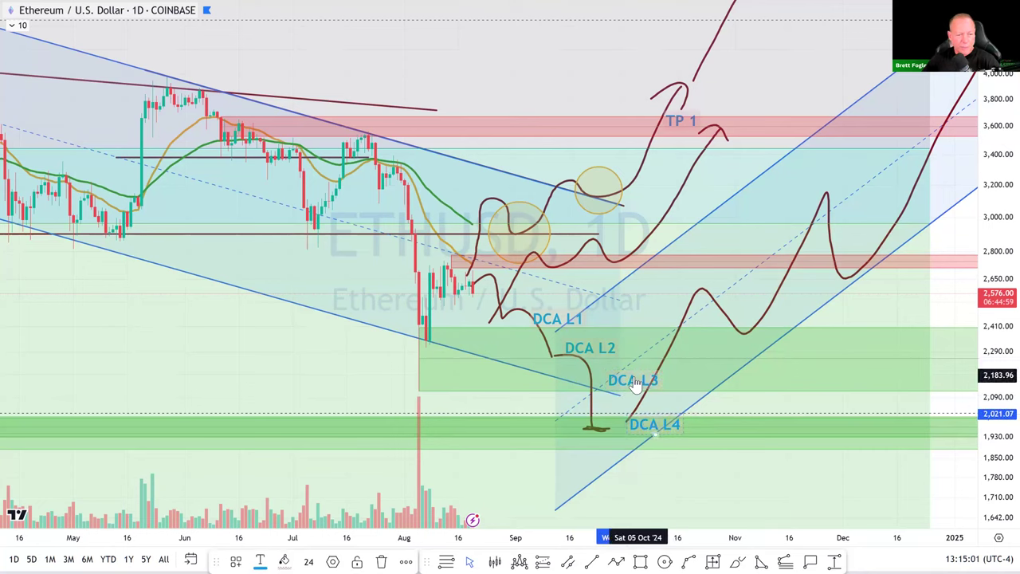
left_click_drag(615, 380, 604, 380)
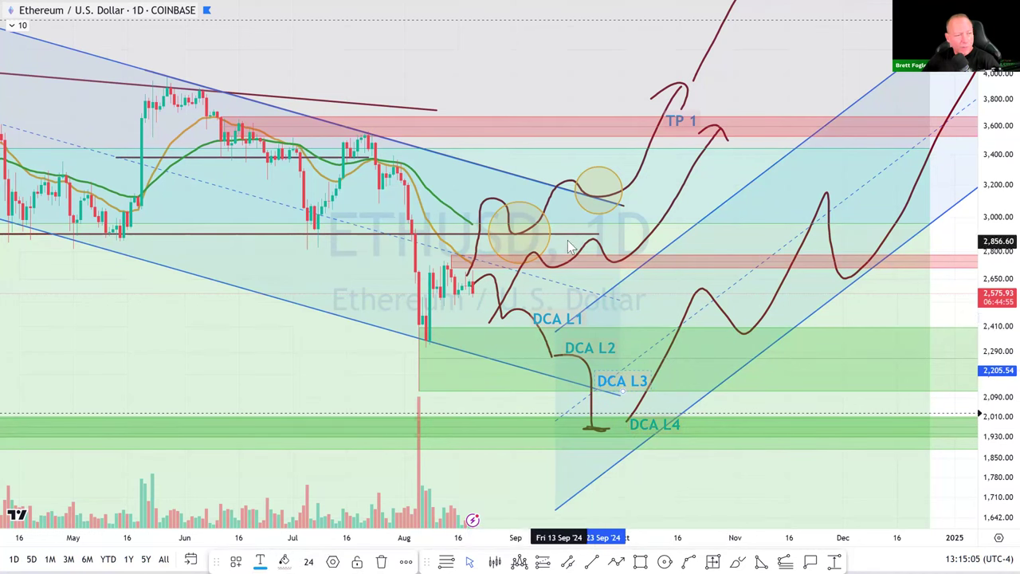
Step: Shift the middle ETHUSD projection path and its arrowhead slightly later, and extend the horizontal line at 2,901.37 to 1 October 2024
left_click(513, 289)
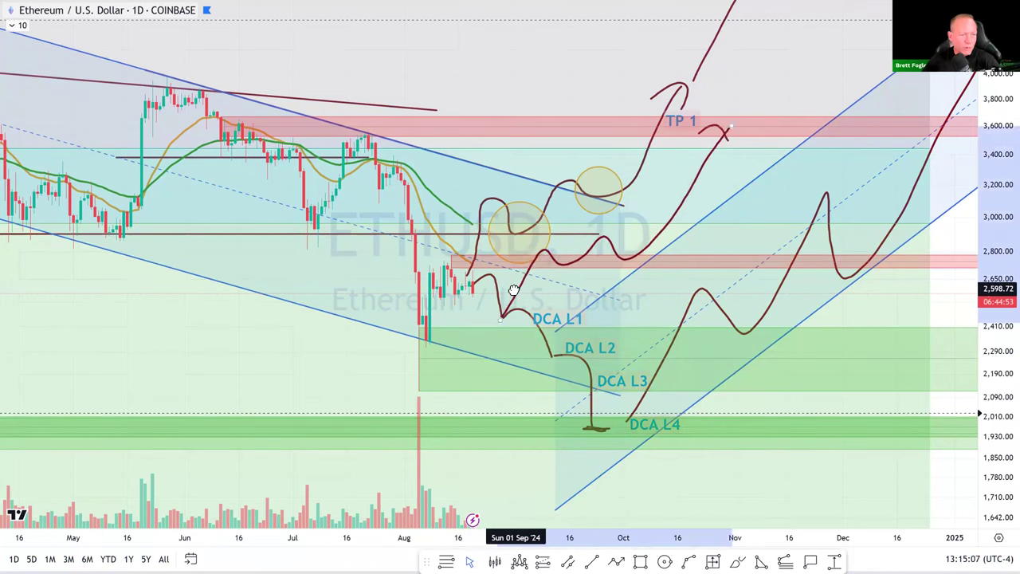
left_click_drag(516, 296, 520, 295)
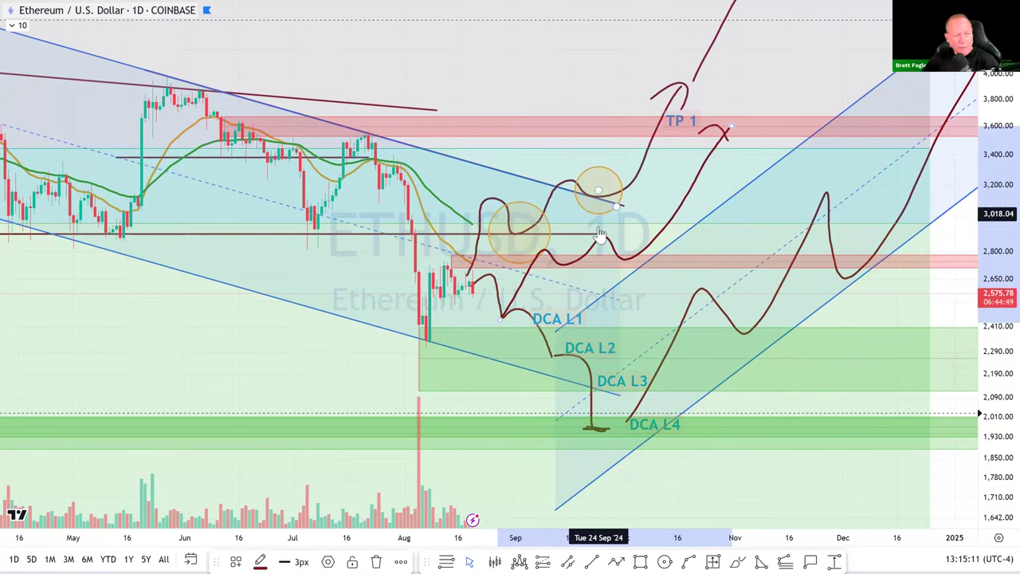
left_click_drag(600, 237, 627, 241)
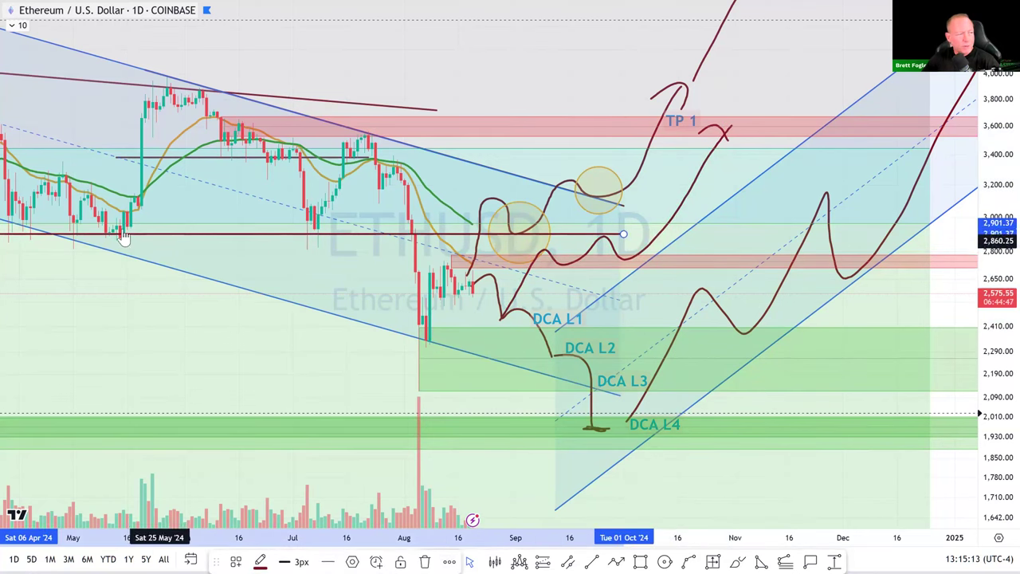
left_click(722, 130)
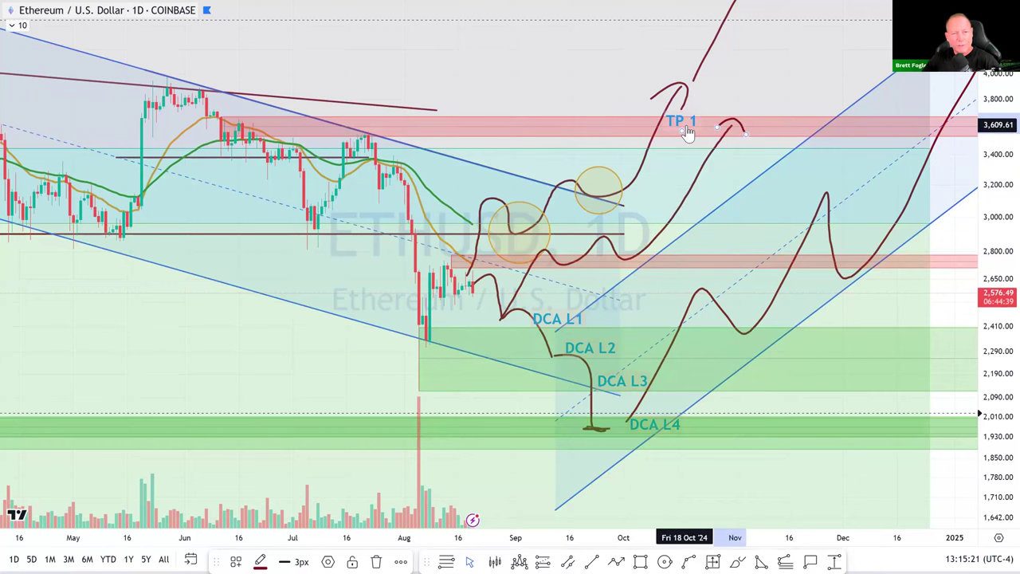
scroll(686, 131, "down", 5)
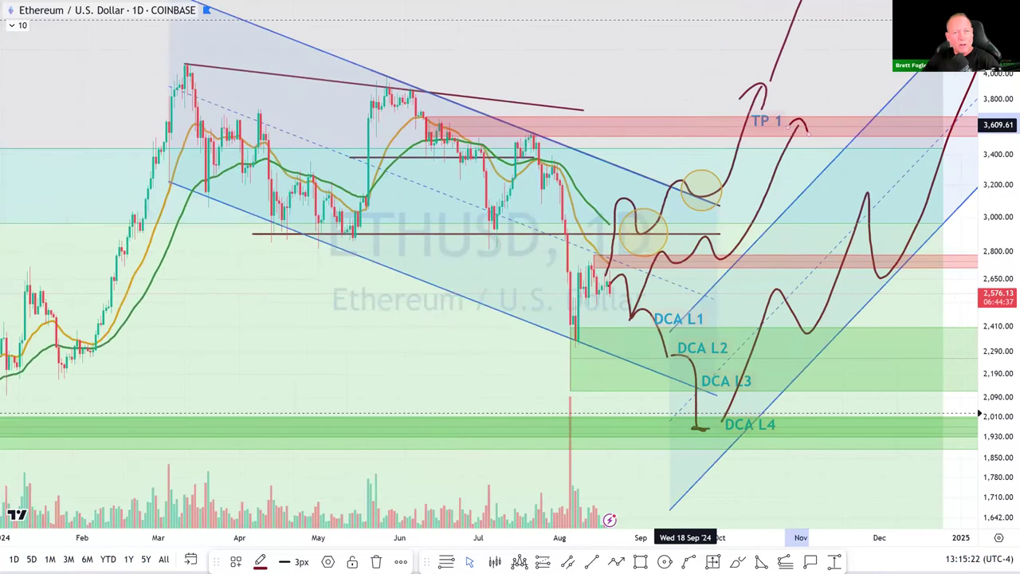
Step: Compress the ETHUSD price scale to bring TP 2 into view and examine the projected paths from TP 2 down to DCA L4
left_click_drag(996, 88, 875, 83)
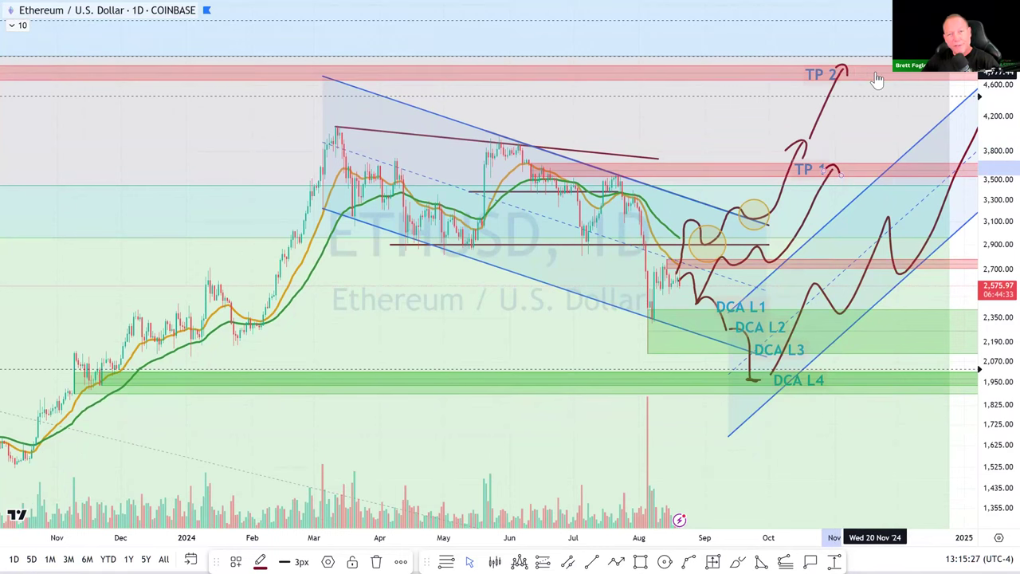
scroll(795, 245, "up", 5)
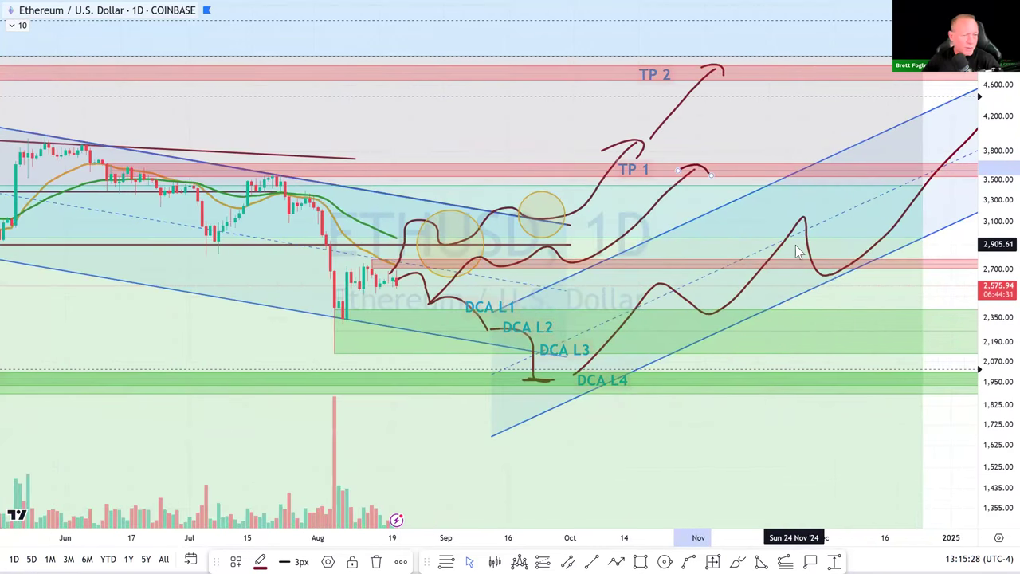
scroll(706, 351, "down", 2)
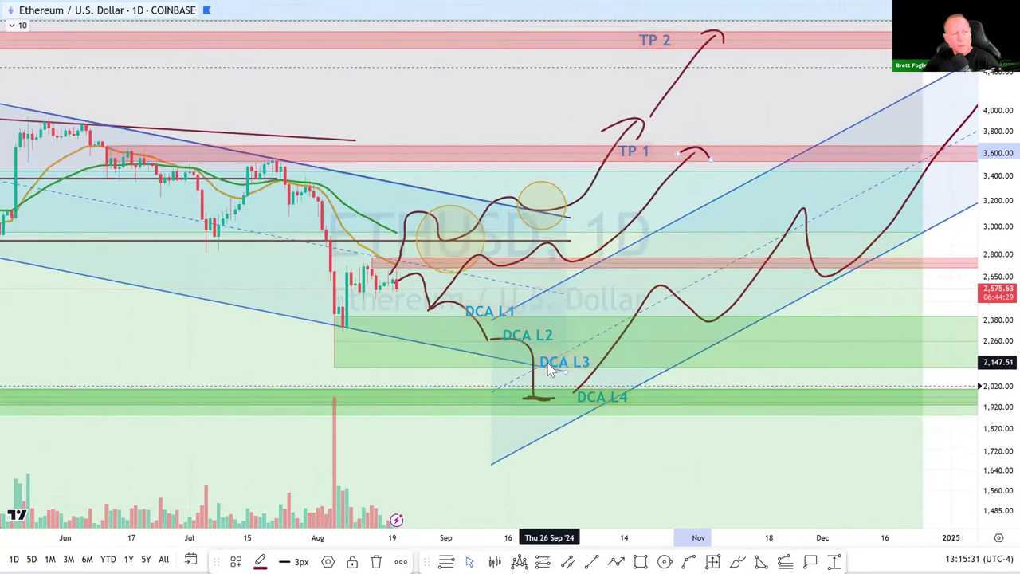
scroll(547, 362, "down", 5)
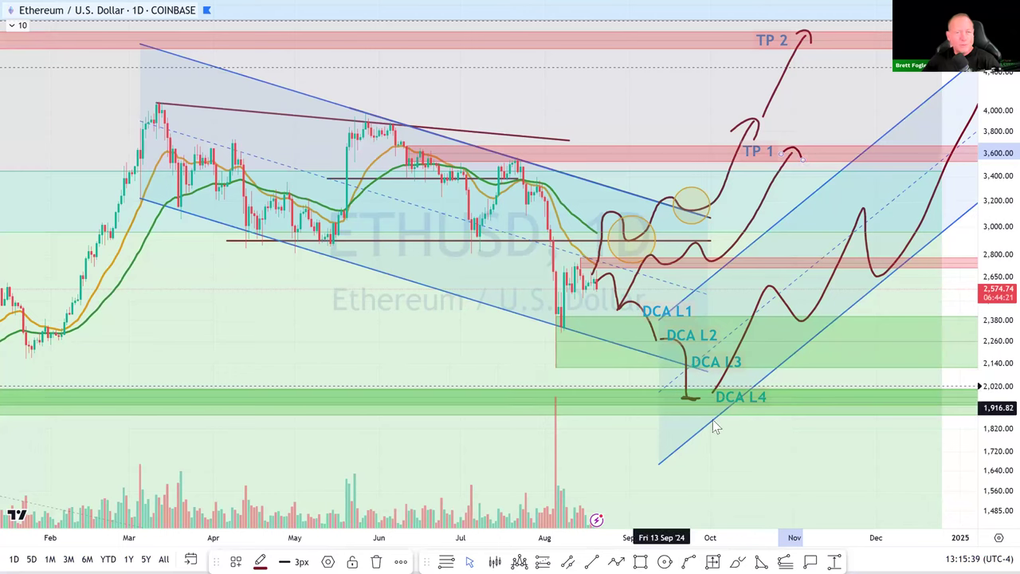
Step: Exit the full-screen ETHUSD chart and return to the BTCUSD and SOLUSD entries at the start of the watchlist
key("F11")
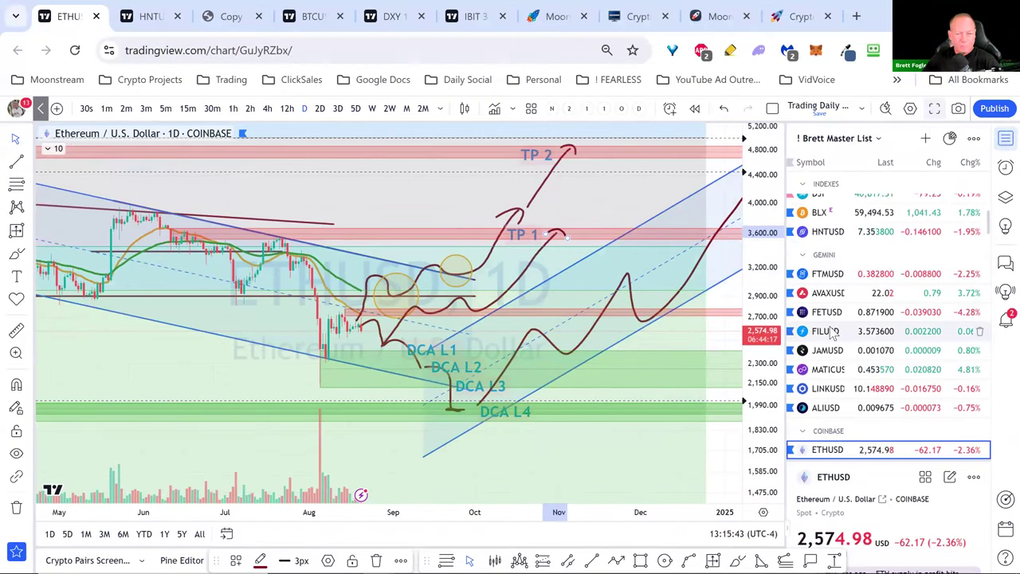
scroll(830, 332, "up", 3)
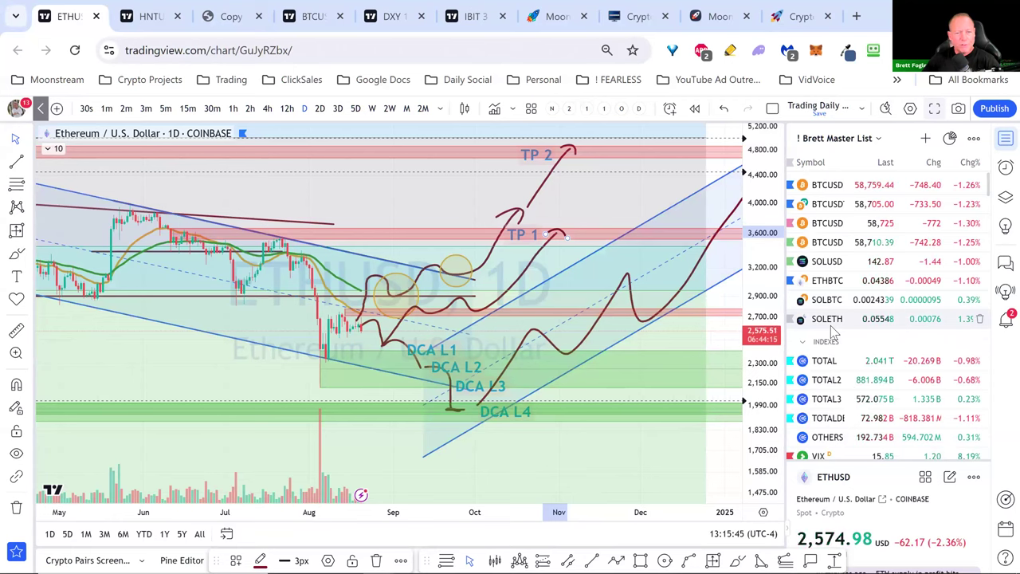